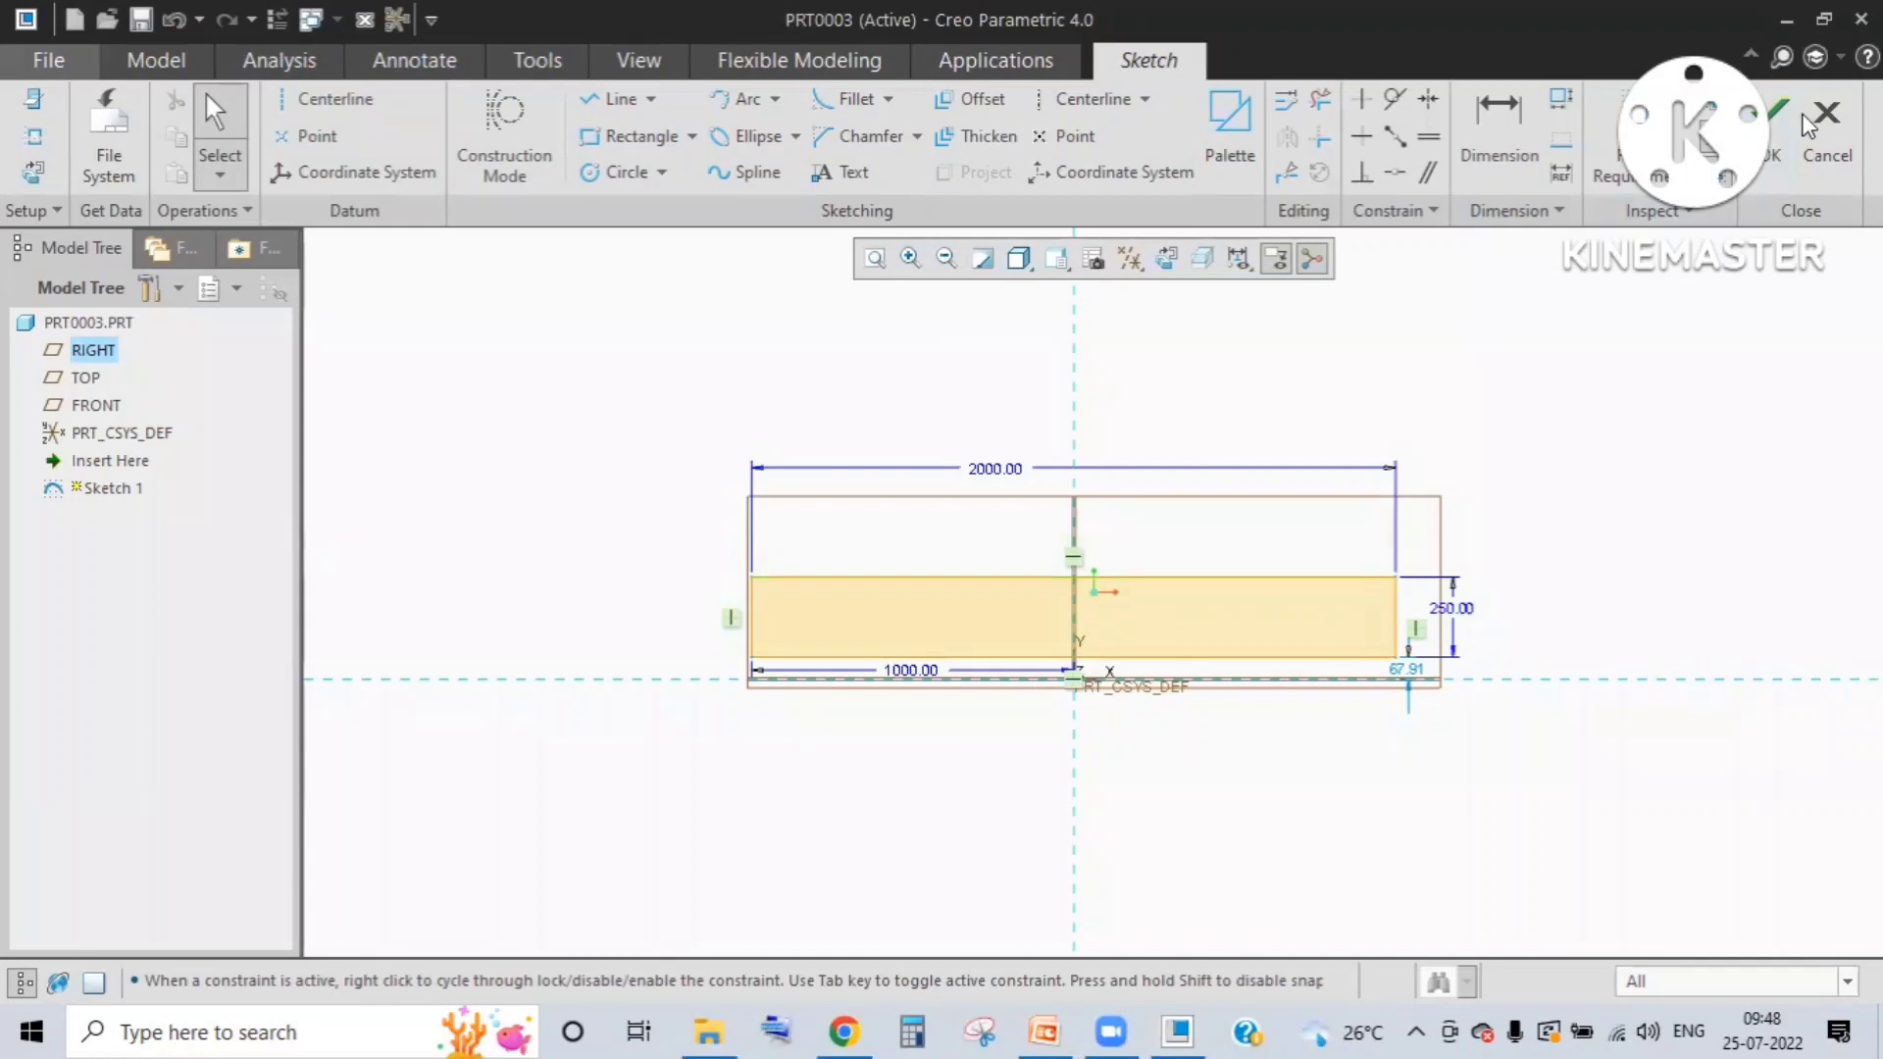
Step: Finish the 2000 by 250 rectangle sketch and extrude it to a depth of 20
click(1778, 116)
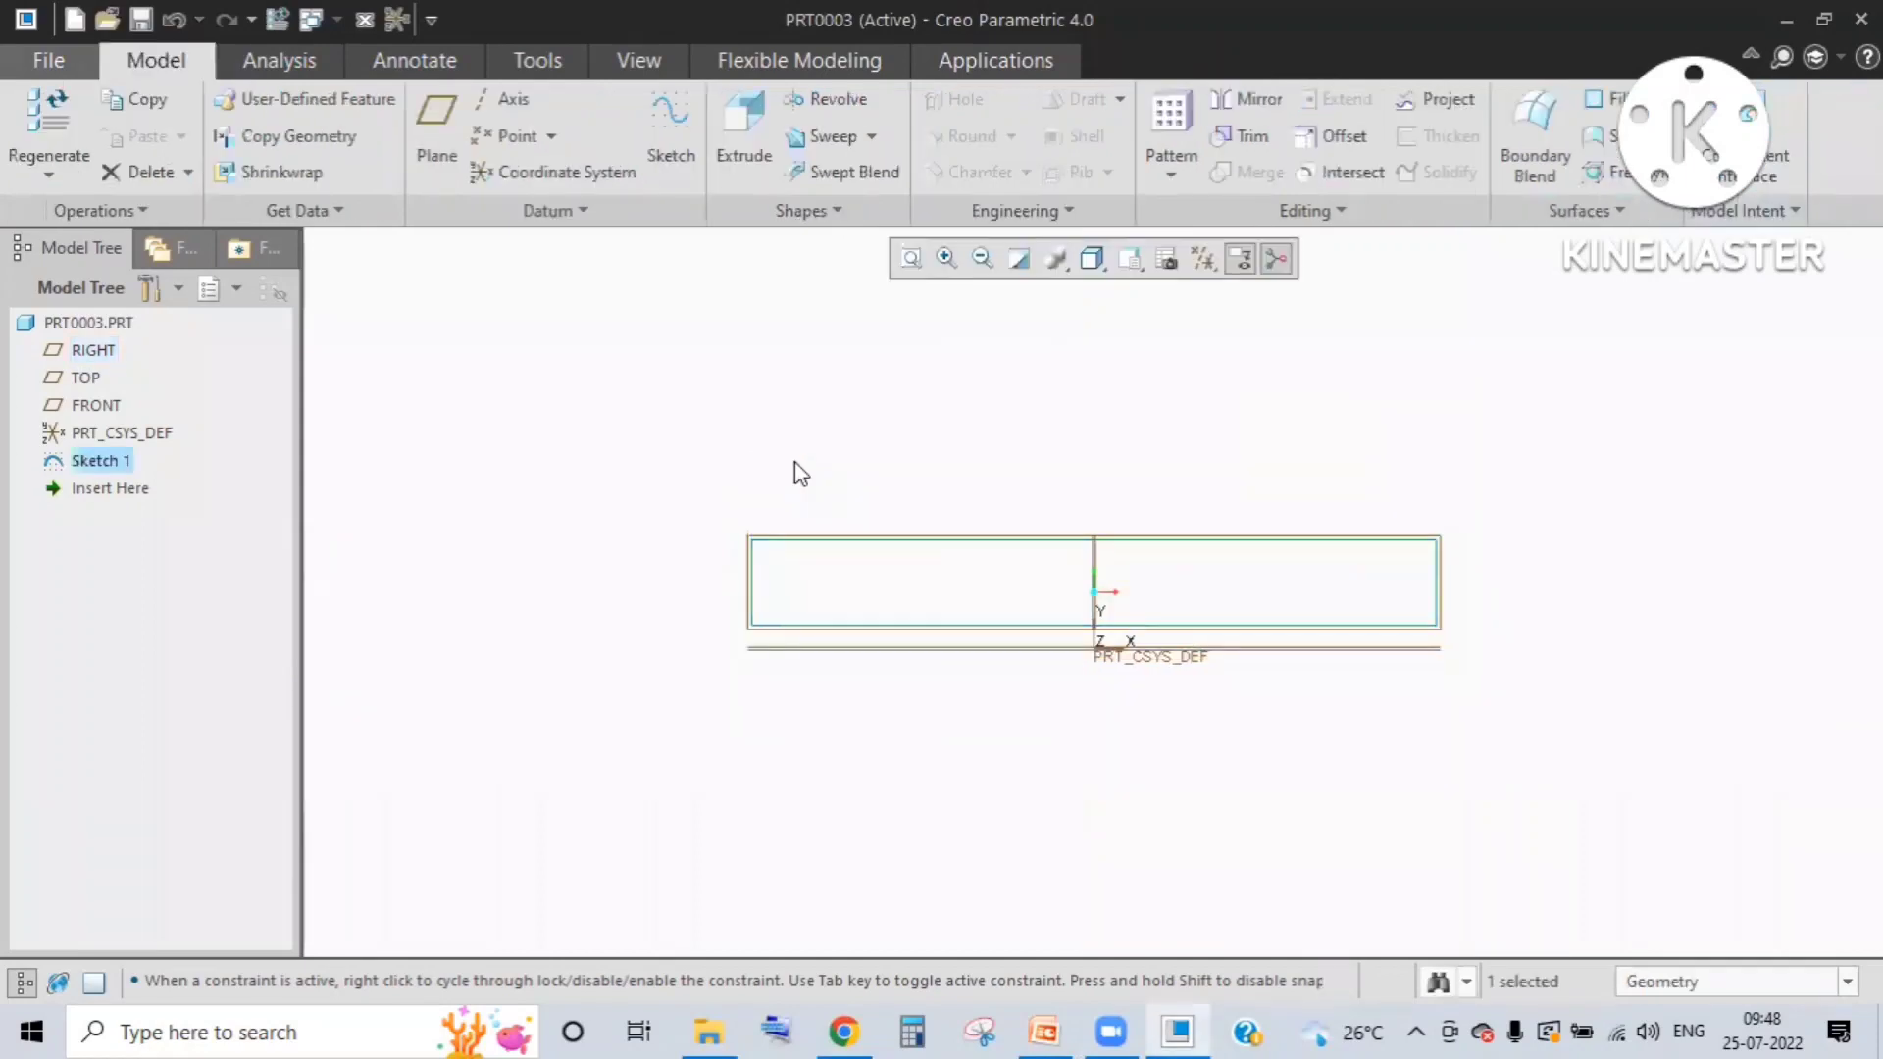
click(743, 129)
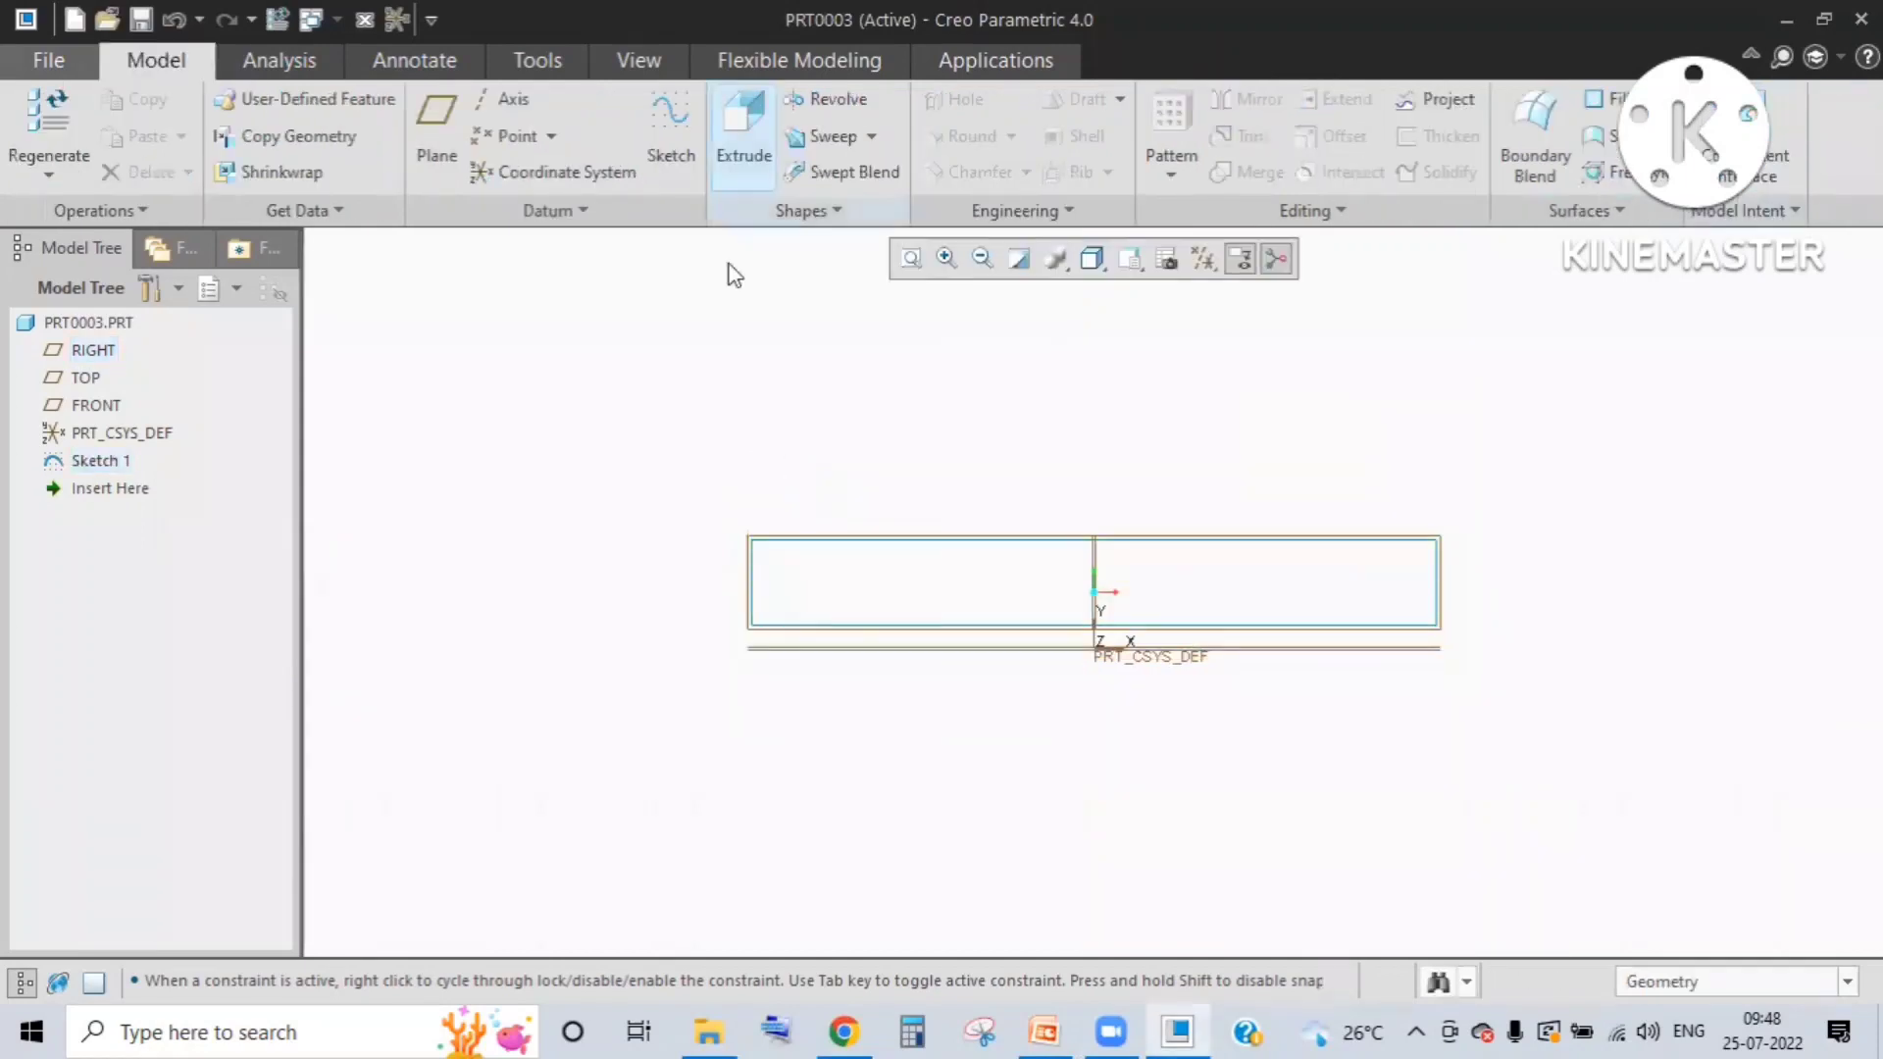
click(816, 620)
click(110, 139)
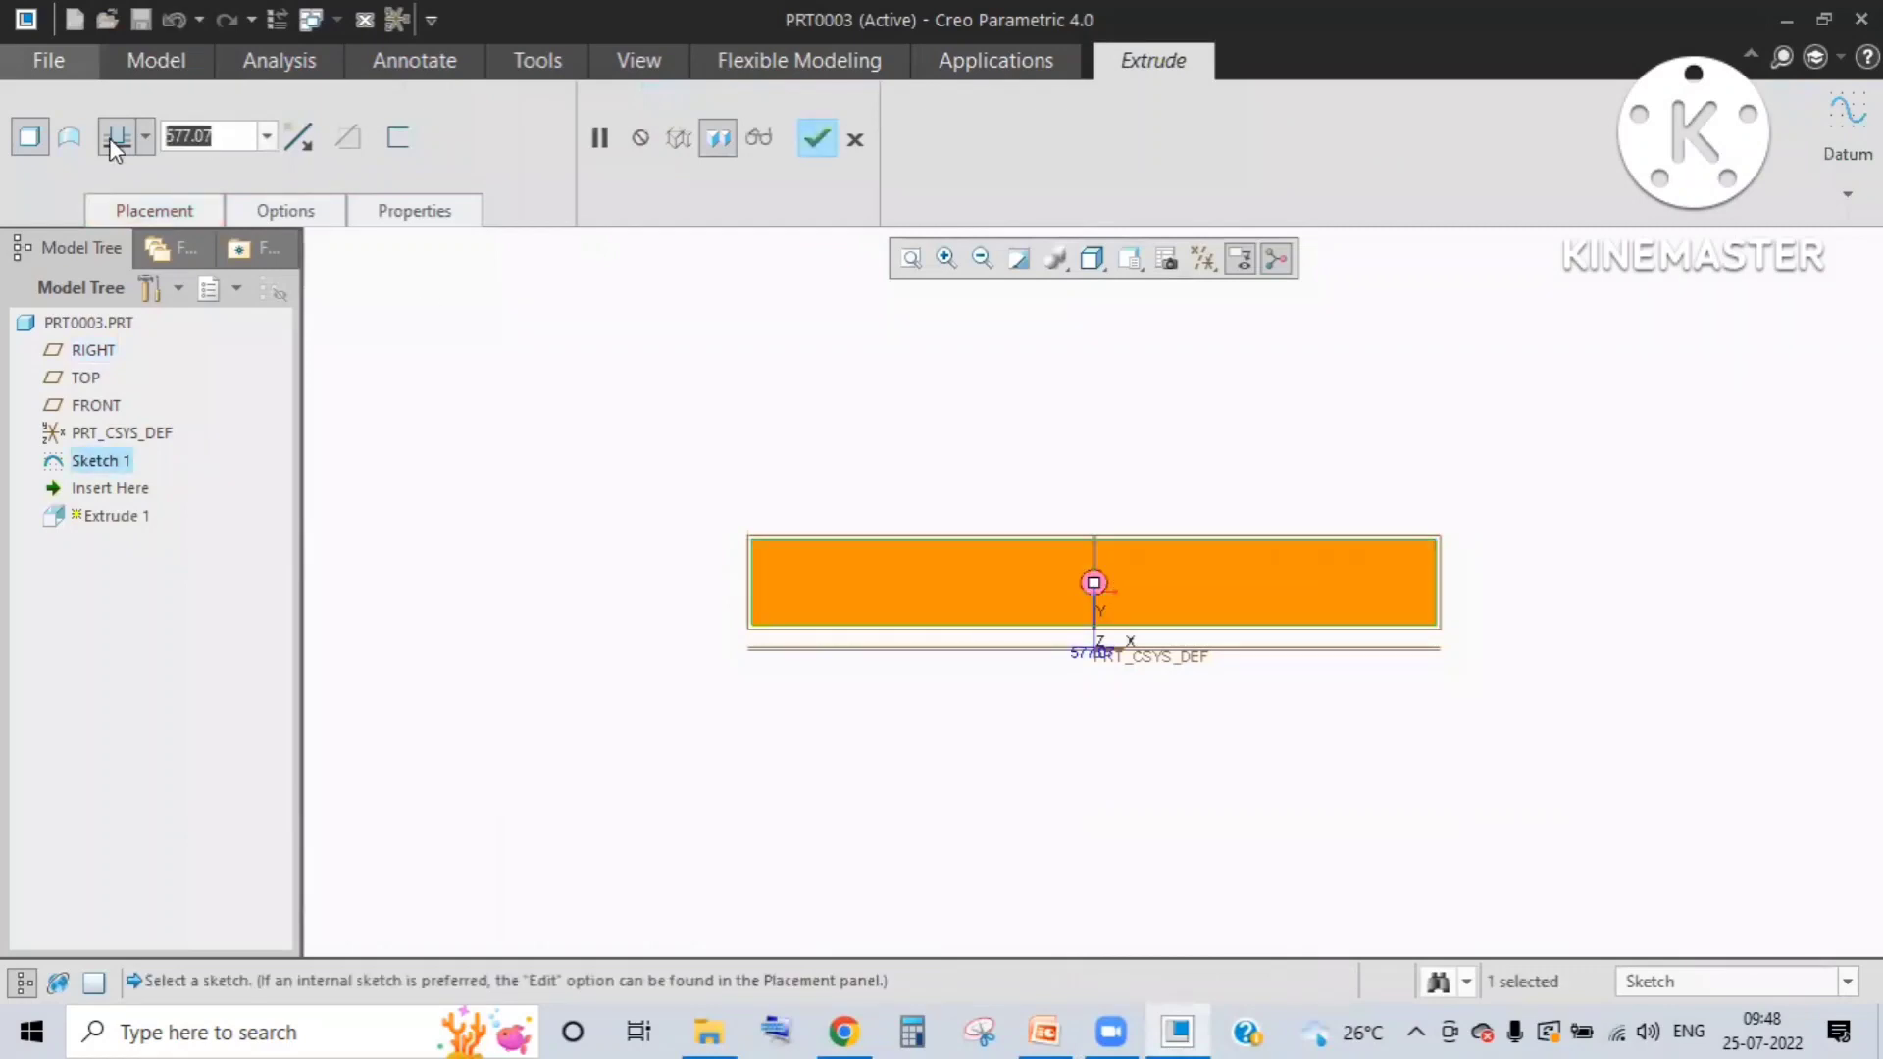
text(20)
key(Return)
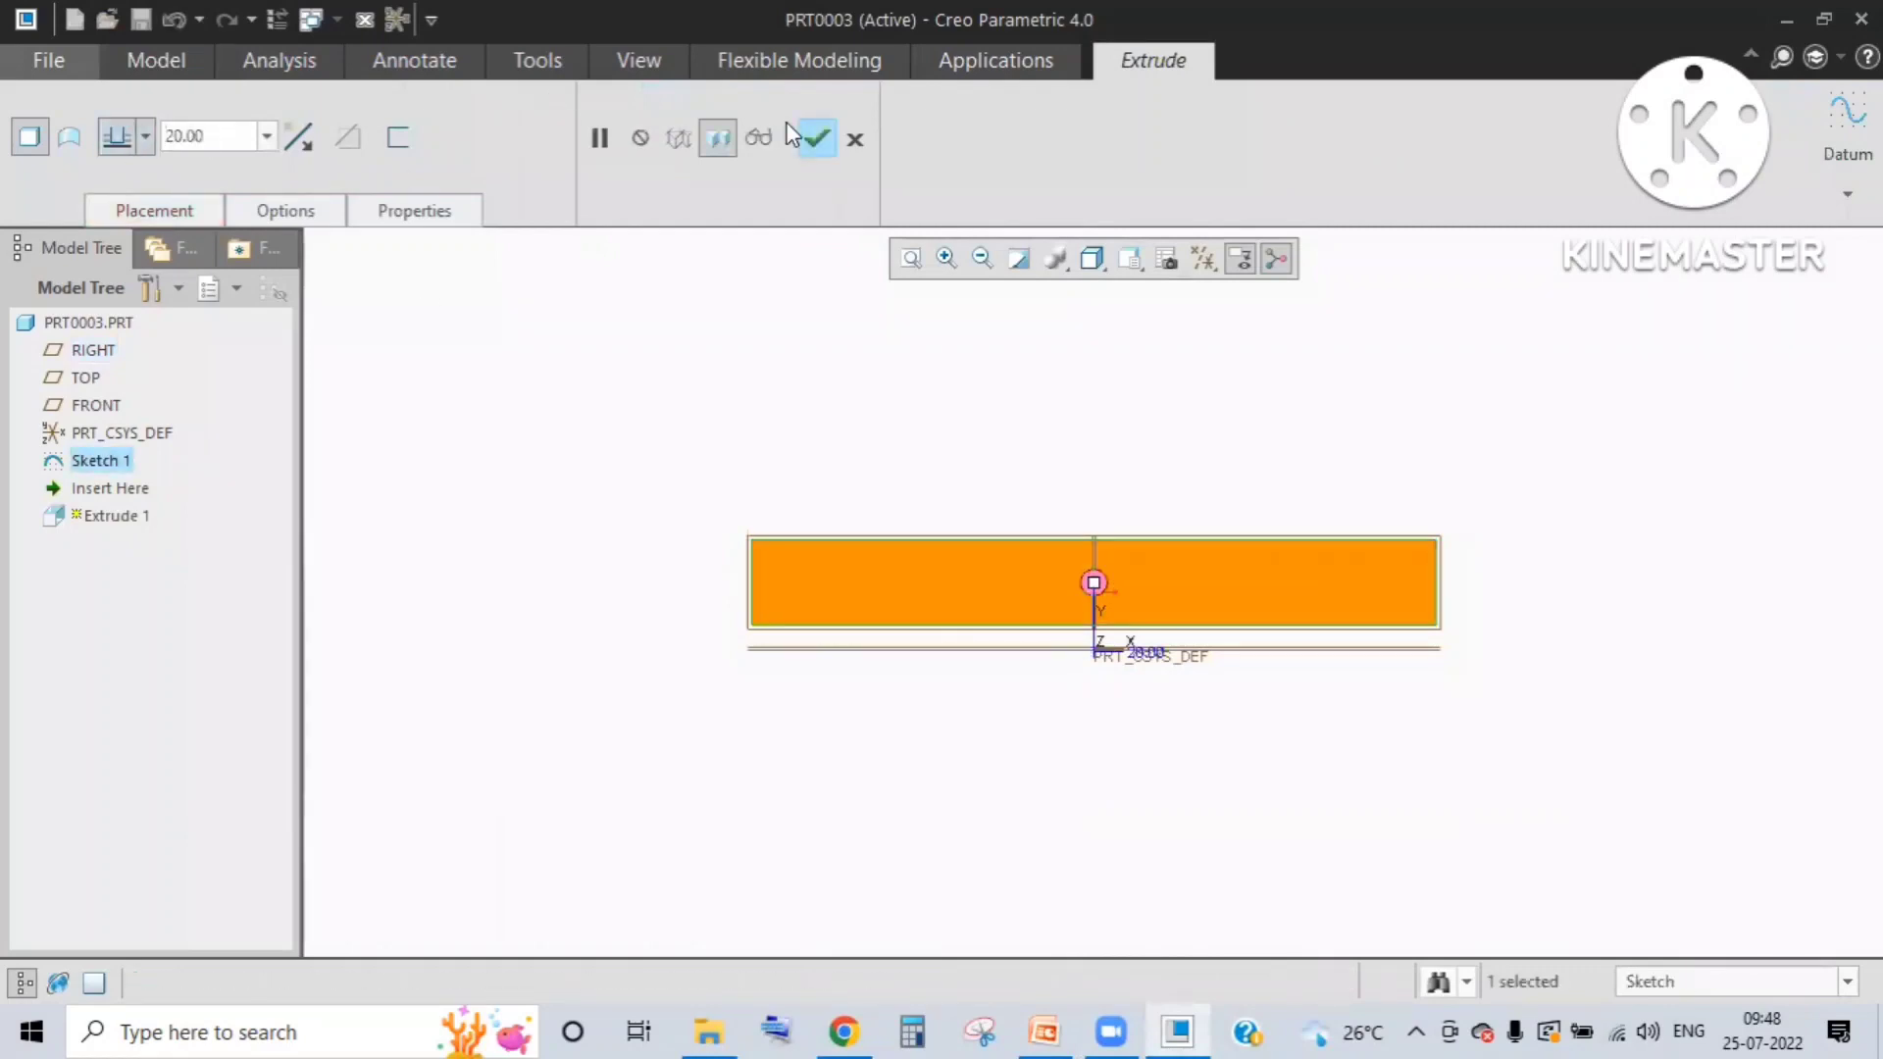
click(817, 138)
mouse_move(967, 586)
middle_down()
mouse_move(1127, 664)
mouse_move(1096, 602)
mouse_move(883, 610)
middle_up()
click(616, 448)
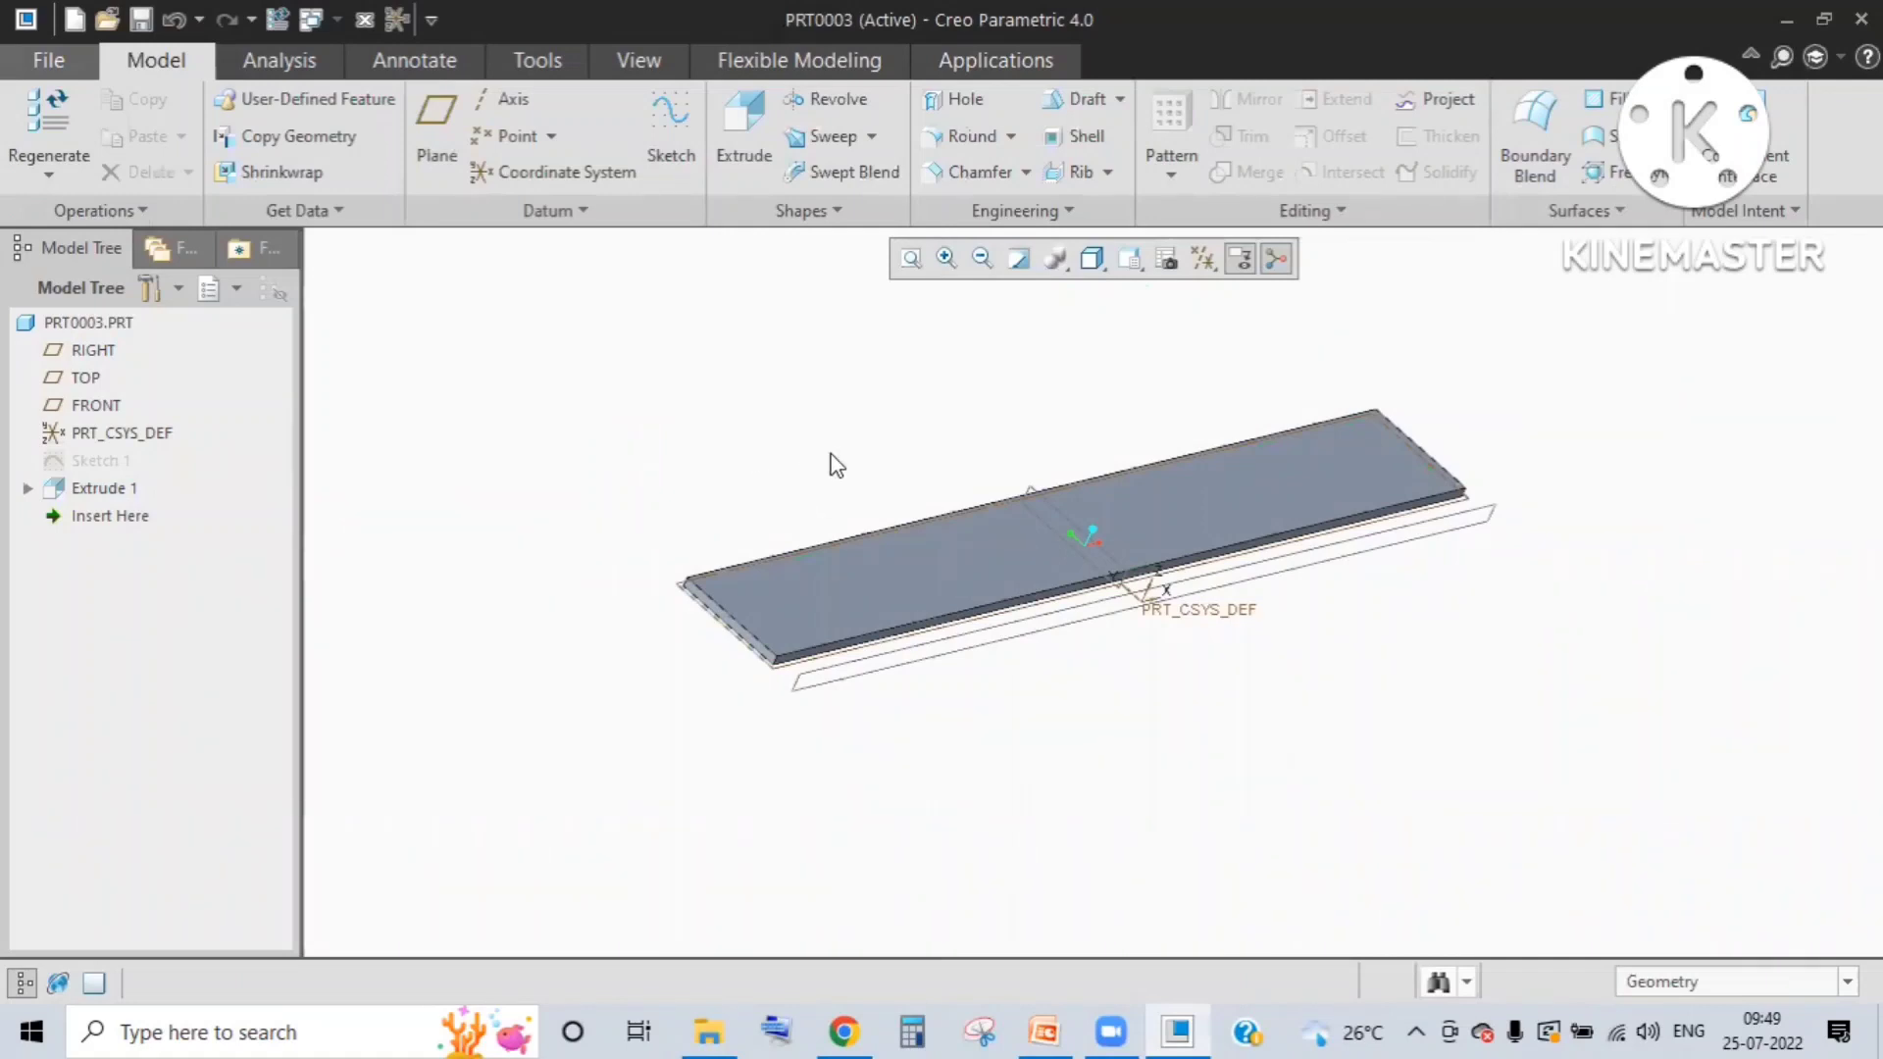
Step: Sketch a small upright rectangle on the plate's large face, near its upper-left corner and about 941 from the central reference
click(672, 157)
click(898, 569)
click(1739, 641)
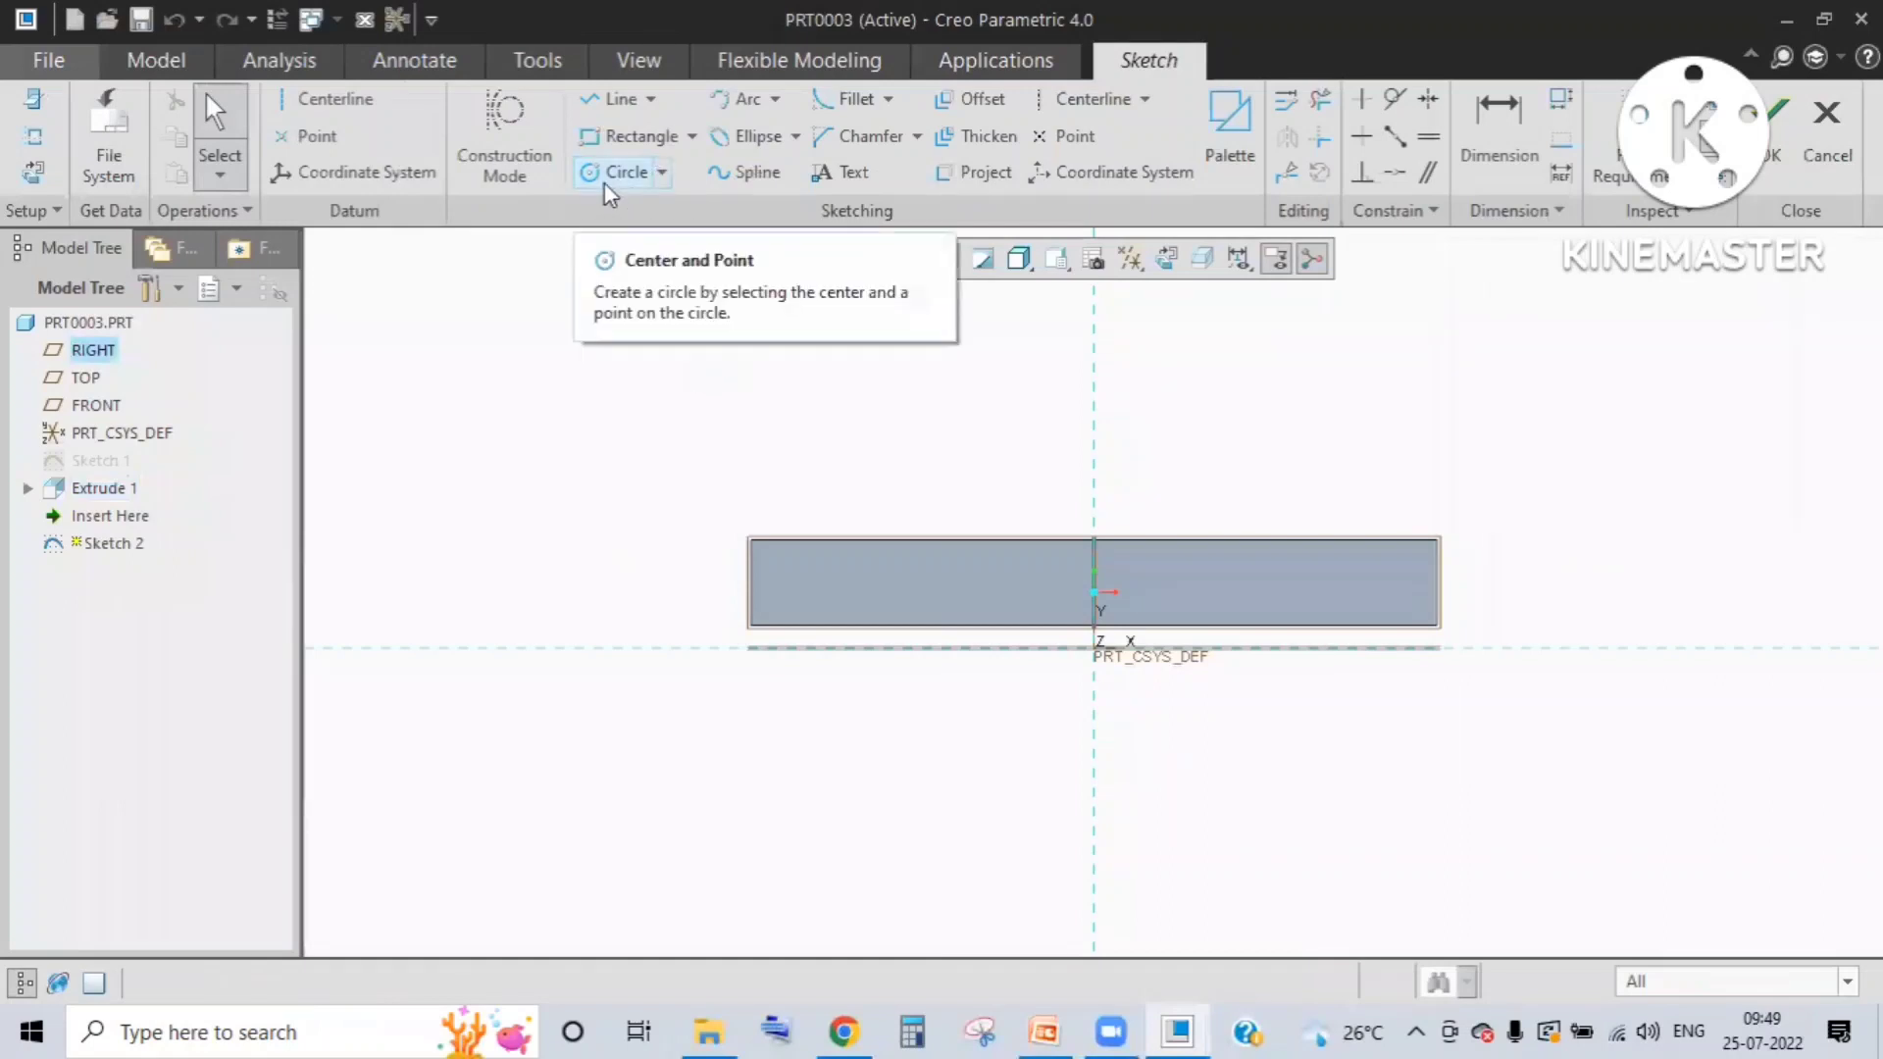
click(632, 137)
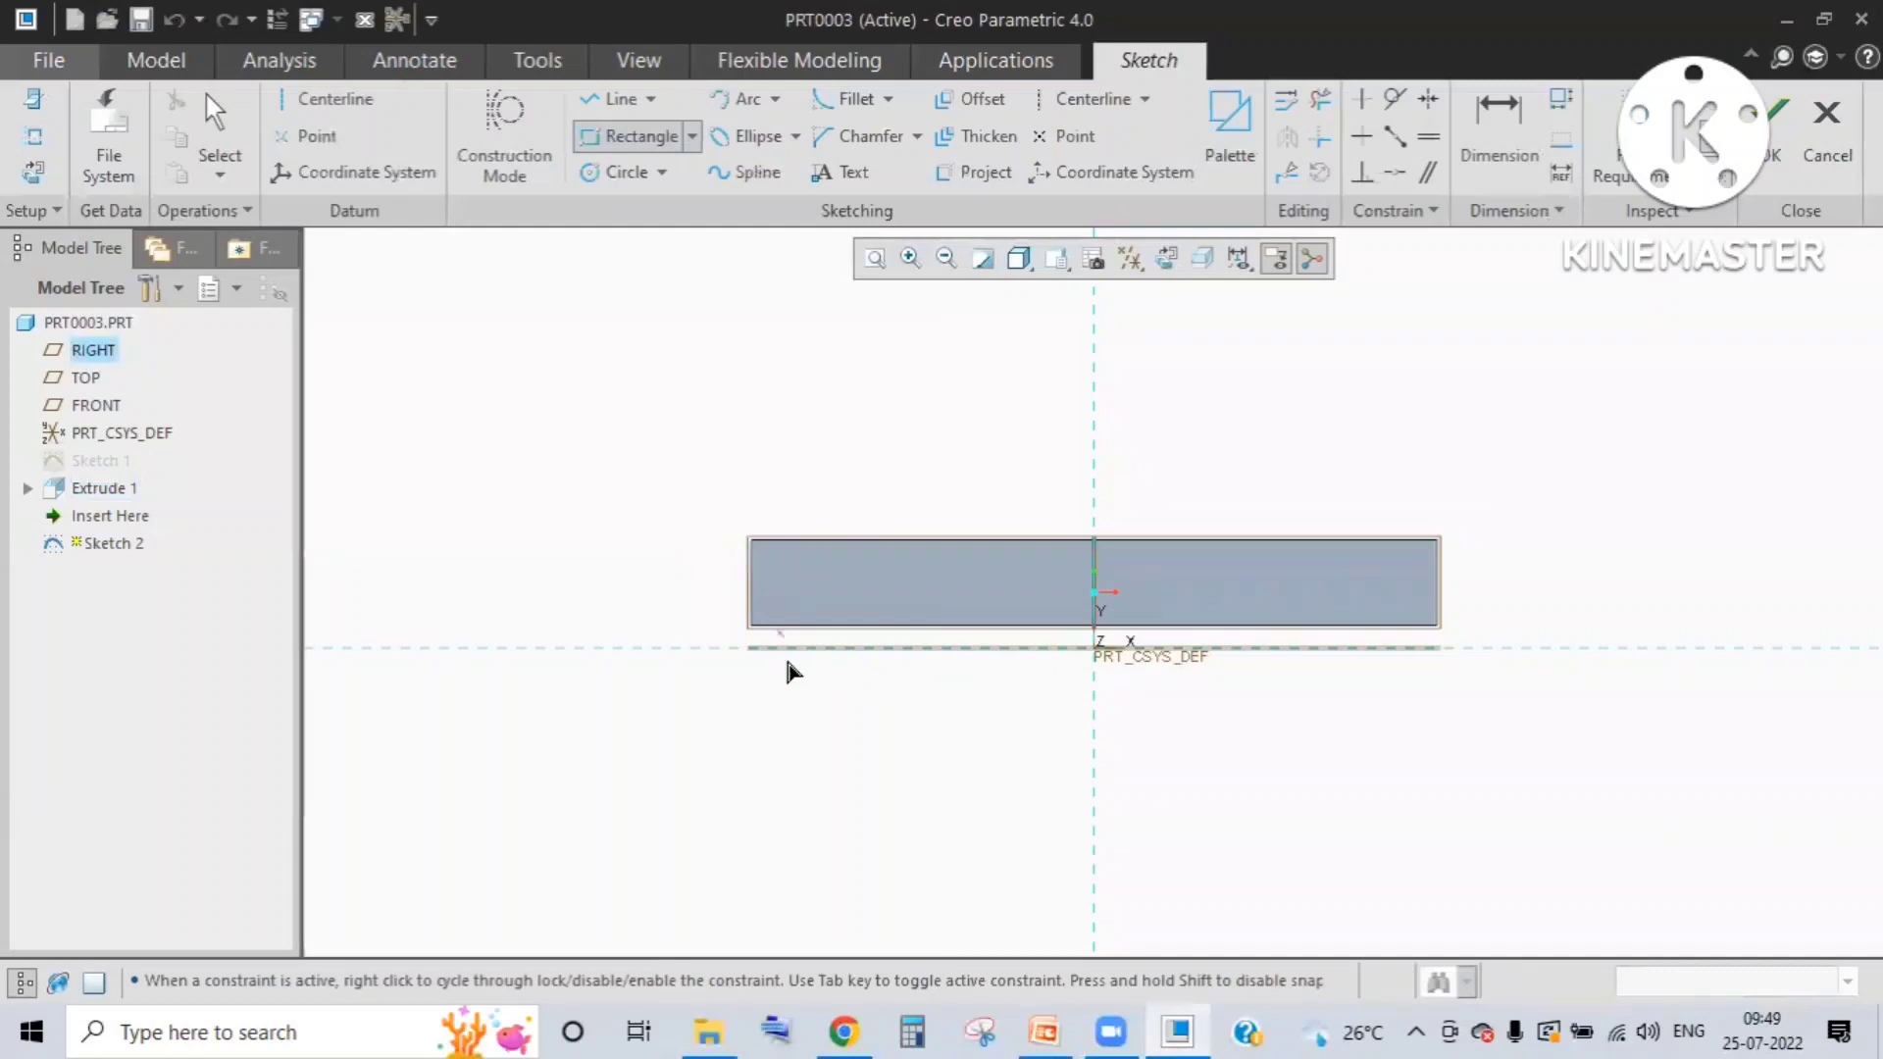
scroll(789, 669, down, 2)
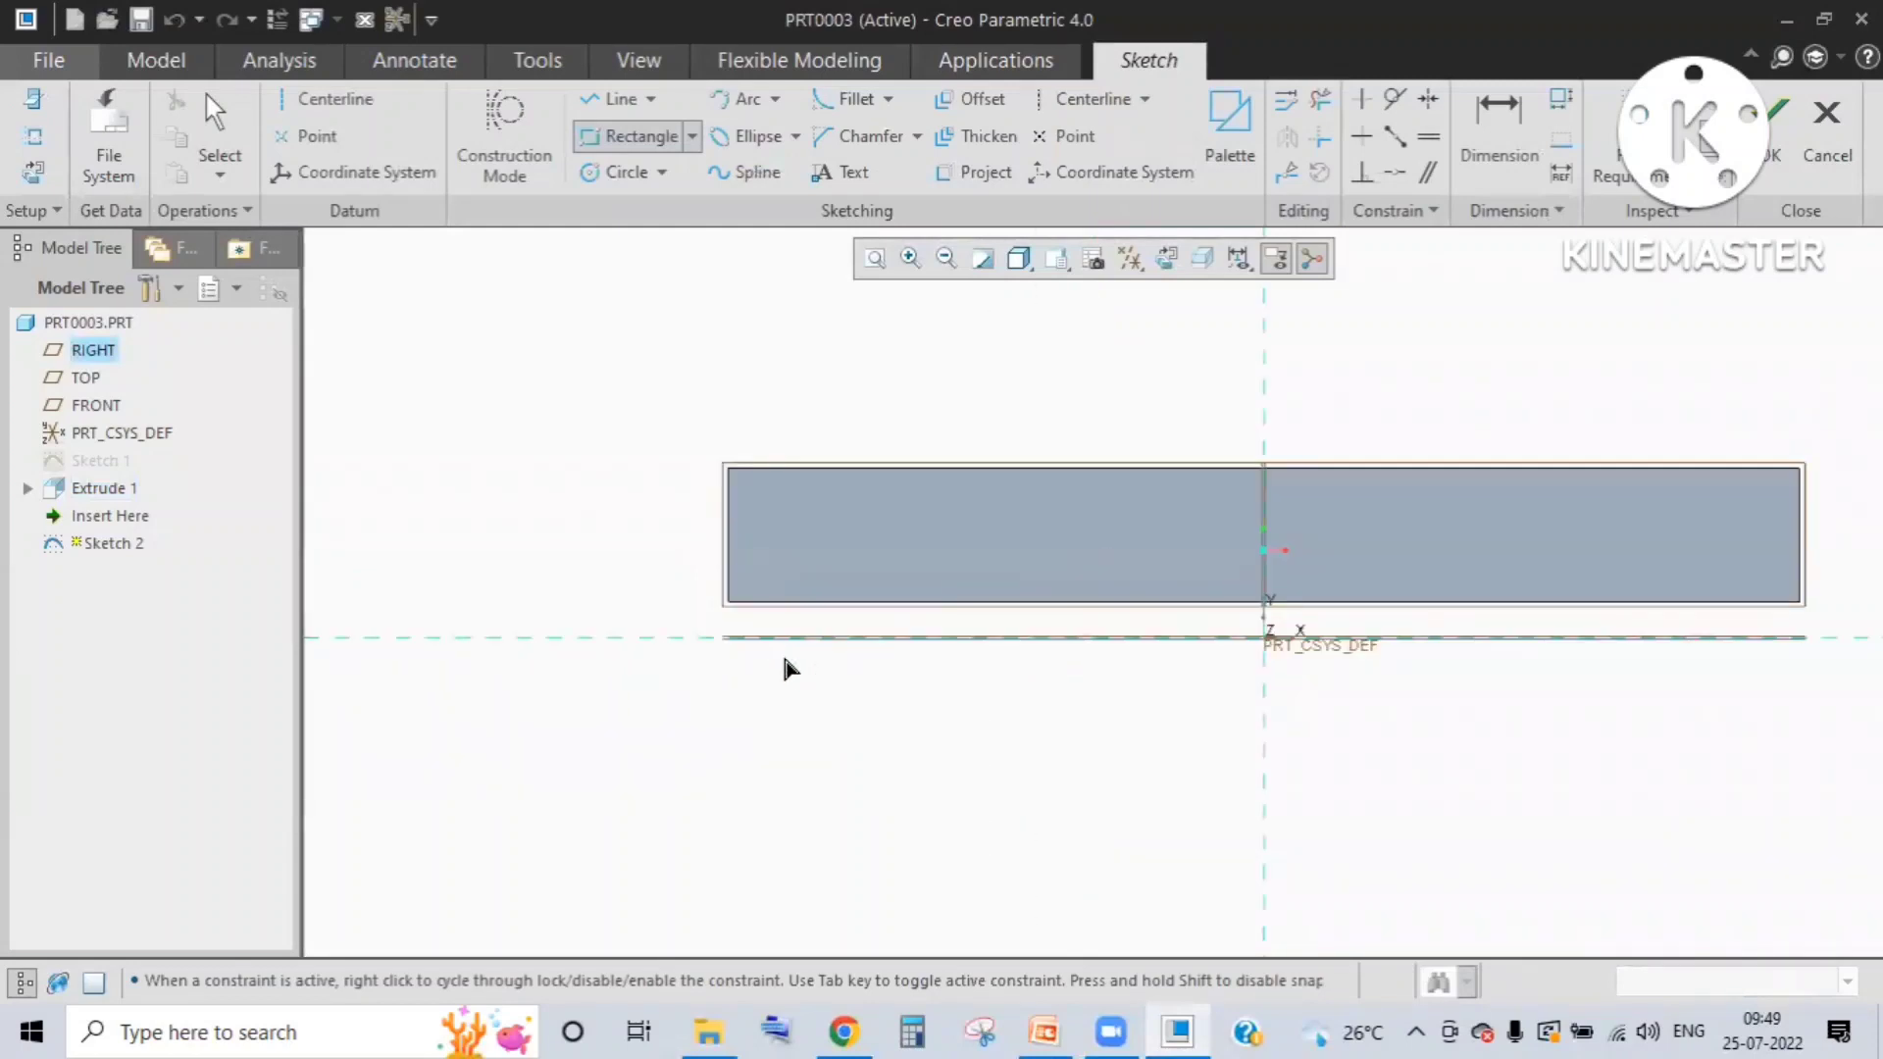
scroll(769, 618, down, 1)
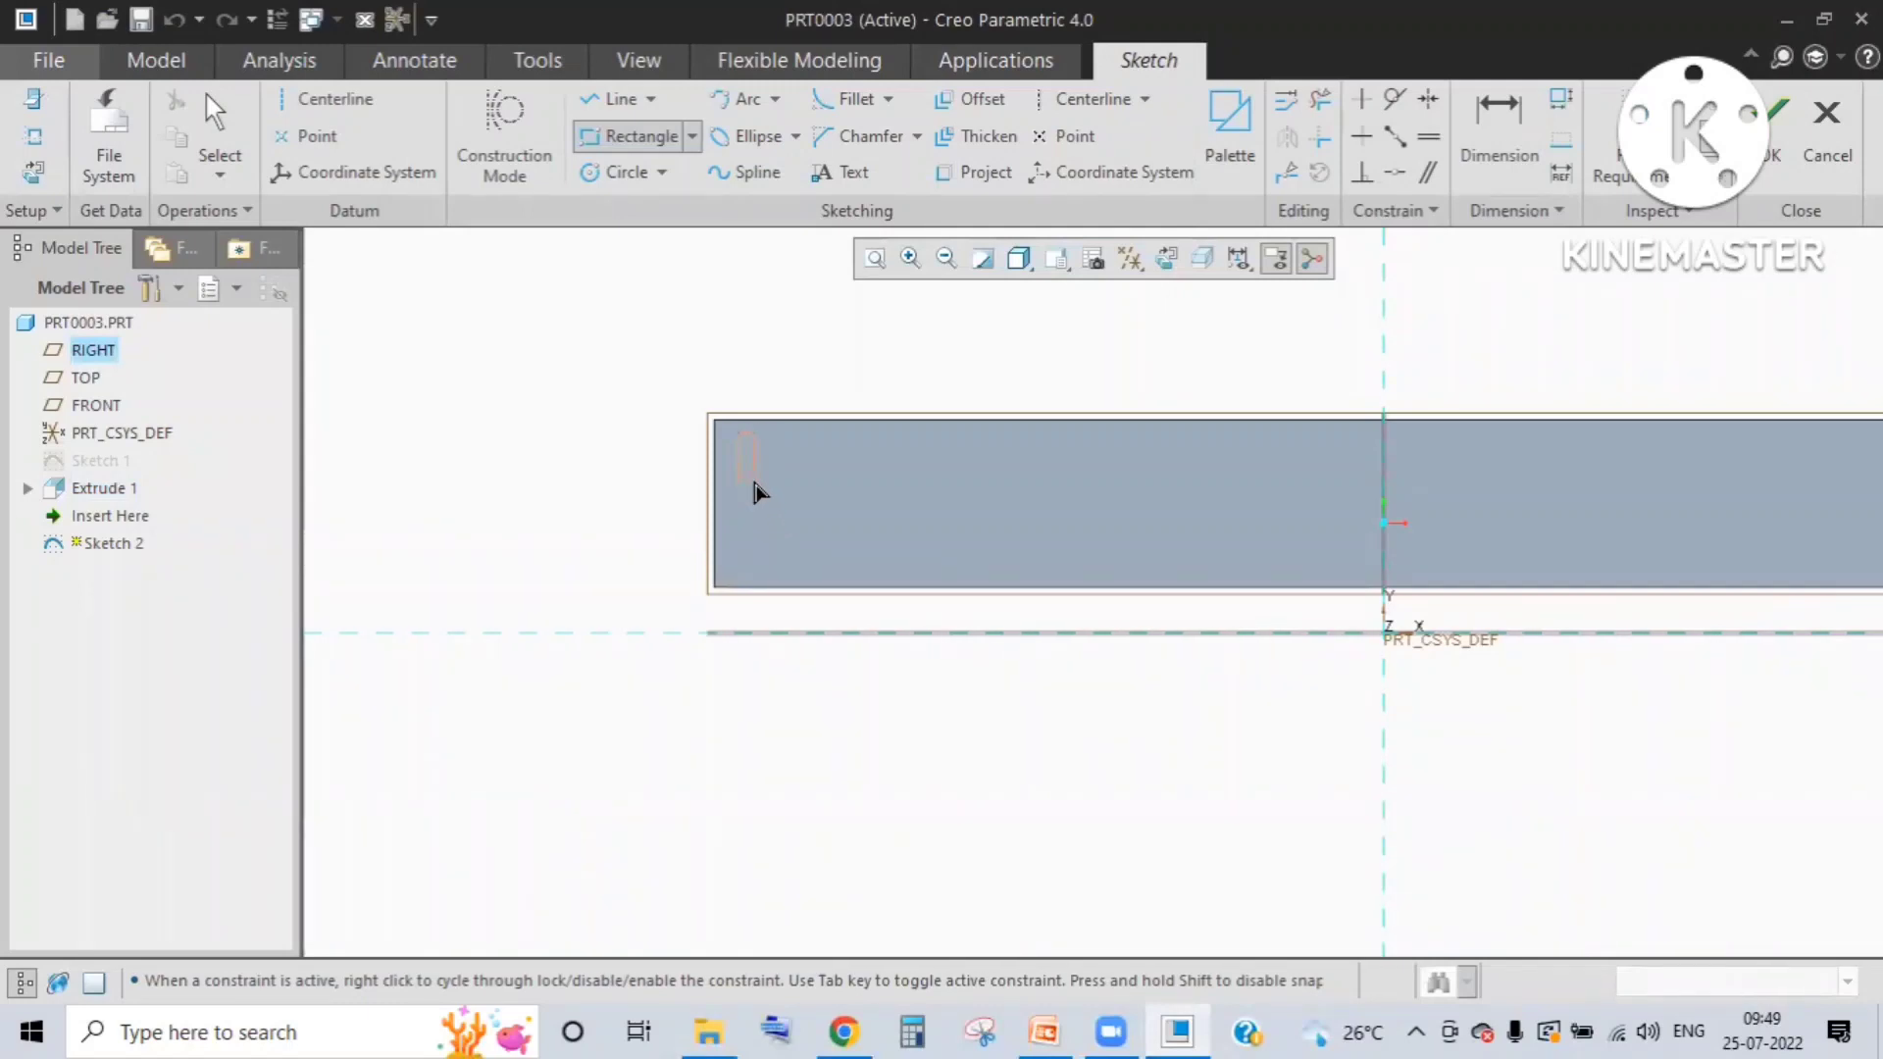
click(757, 484)
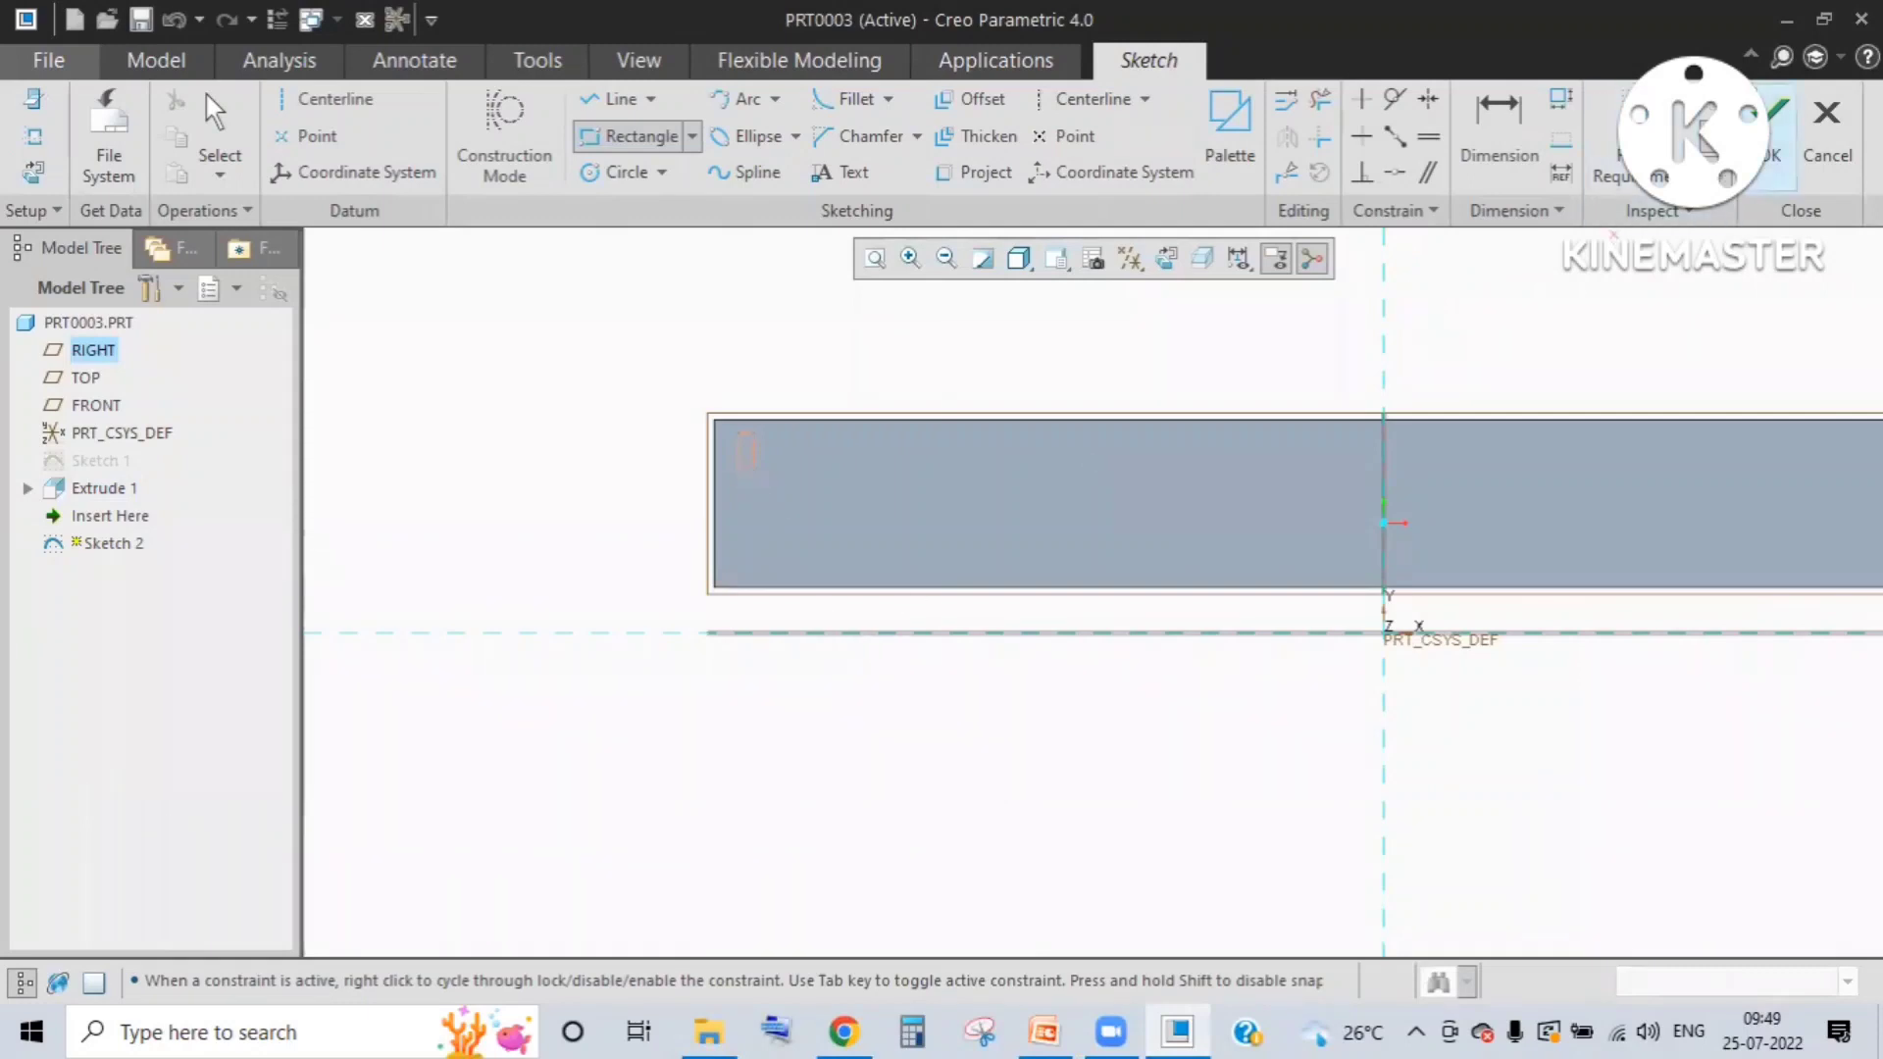
click(1773, 132)
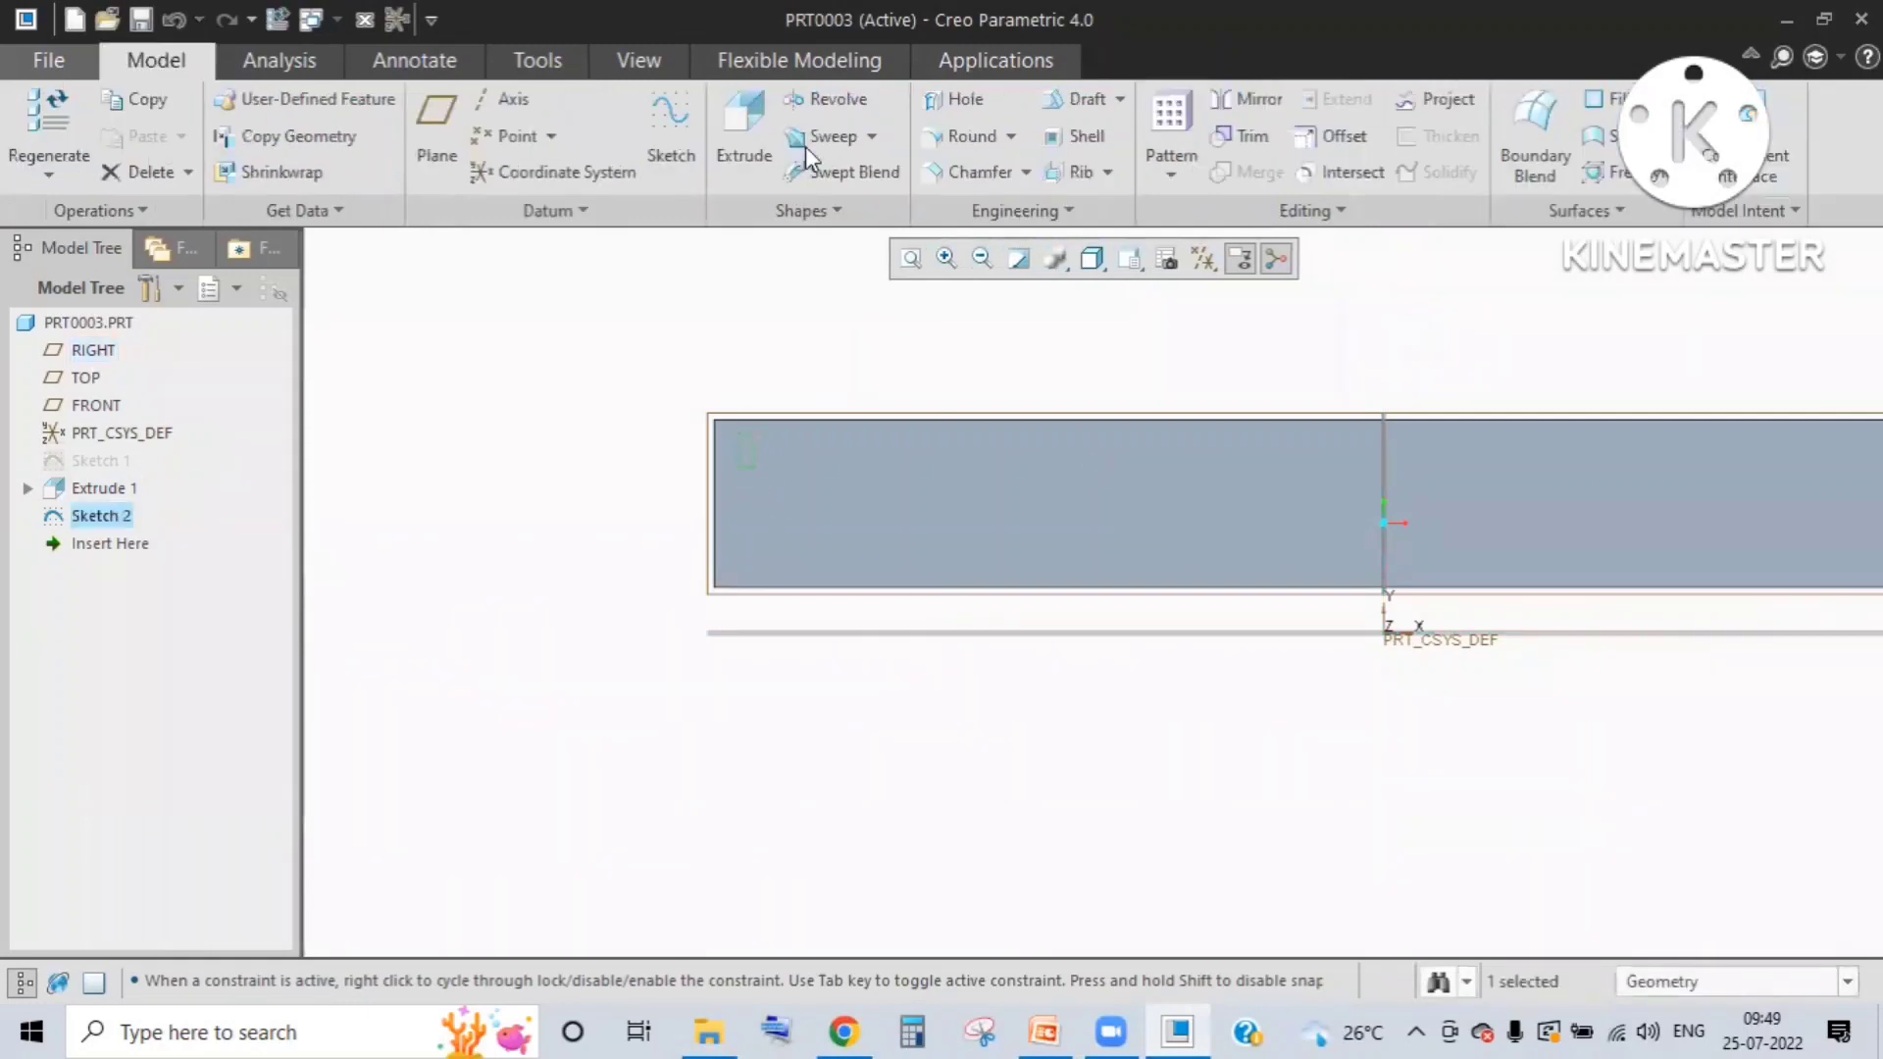
Step: Extrude the small rectangle 10 outward from the plate's face
click(745, 138)
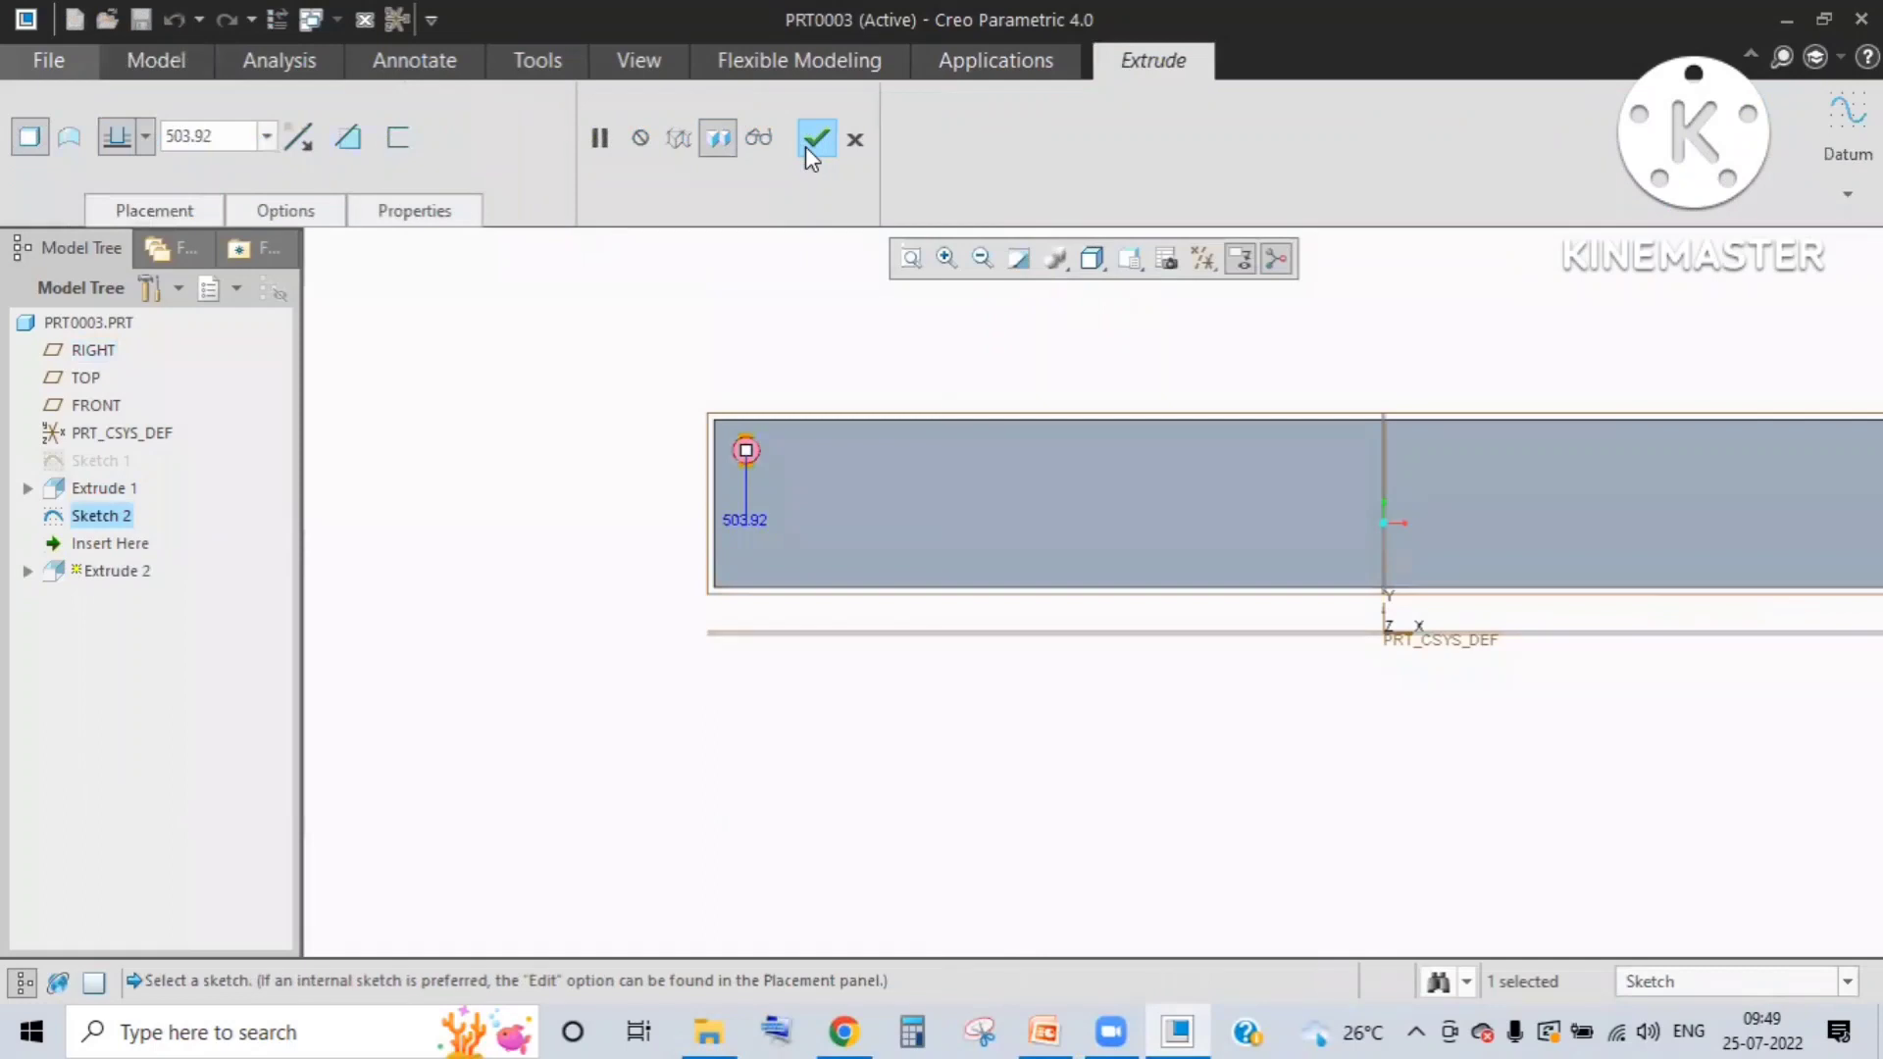
middle_drag(959, 444, 970, 437)
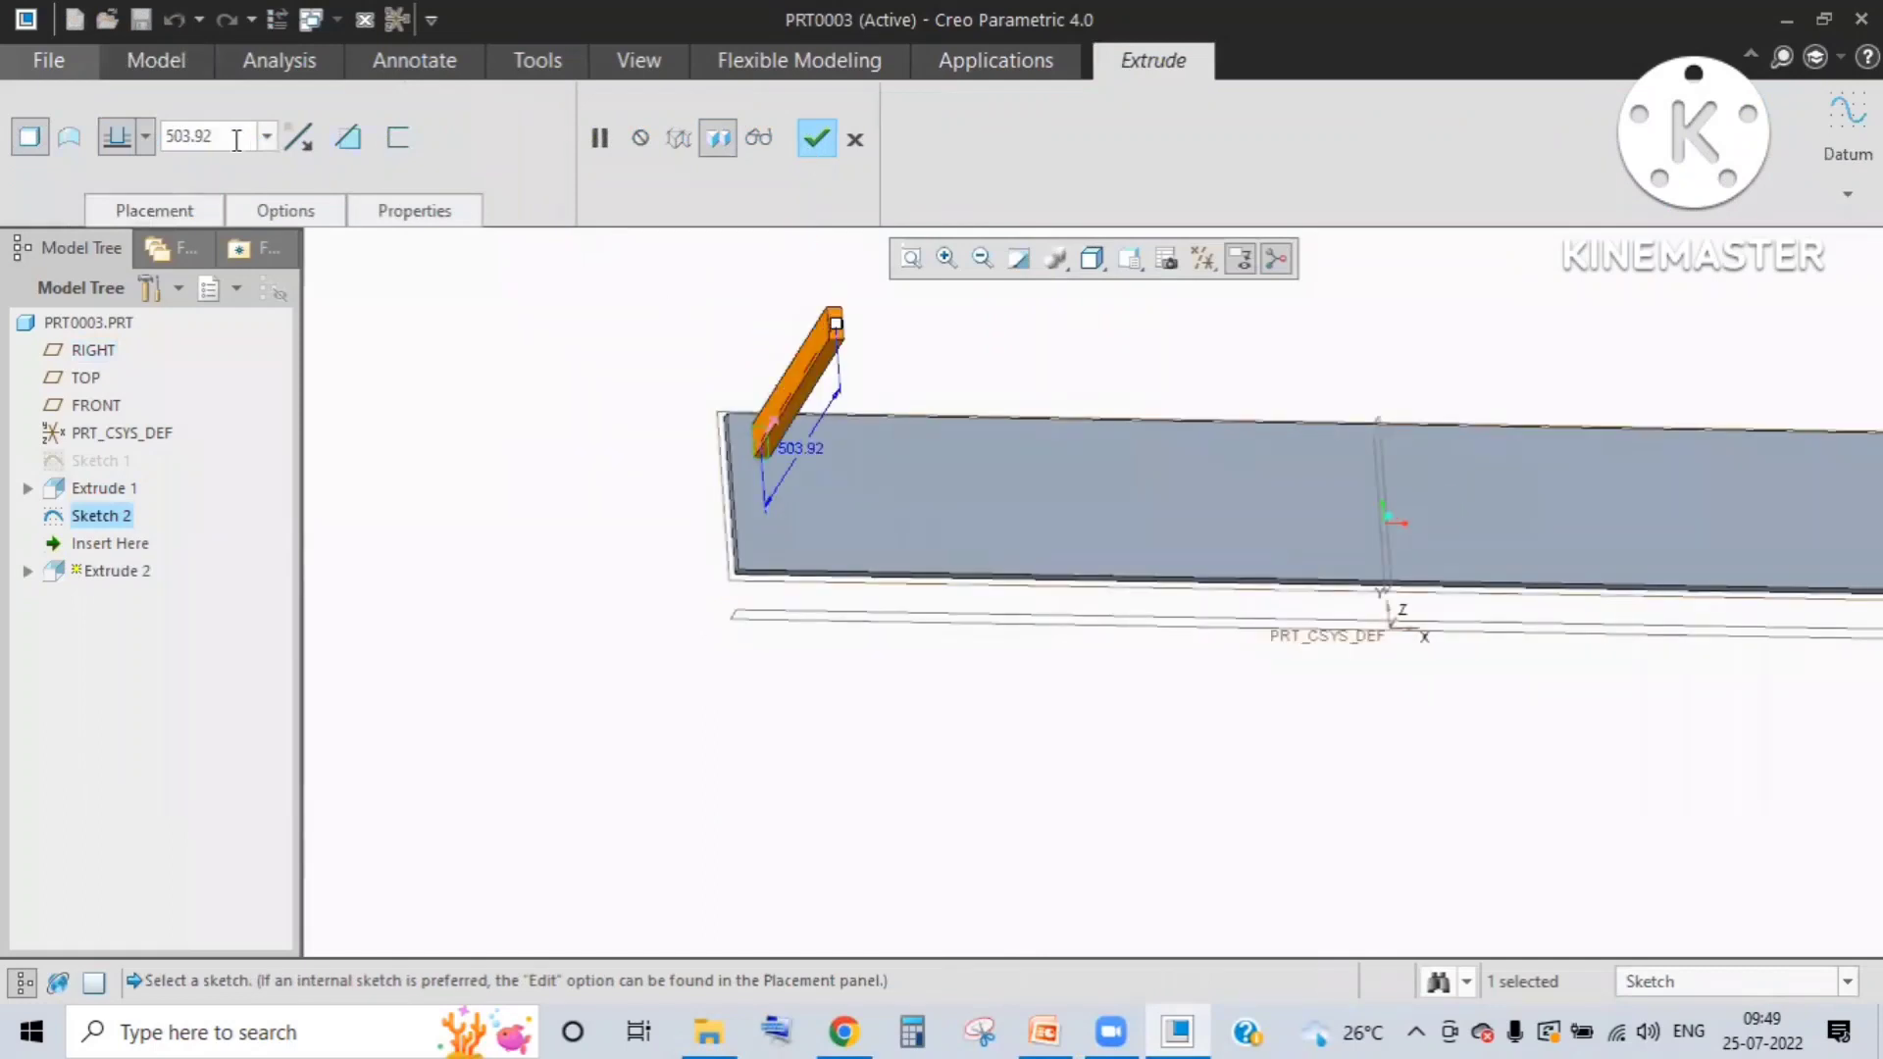
double_click(236, 140)
text(10)
key(Return)
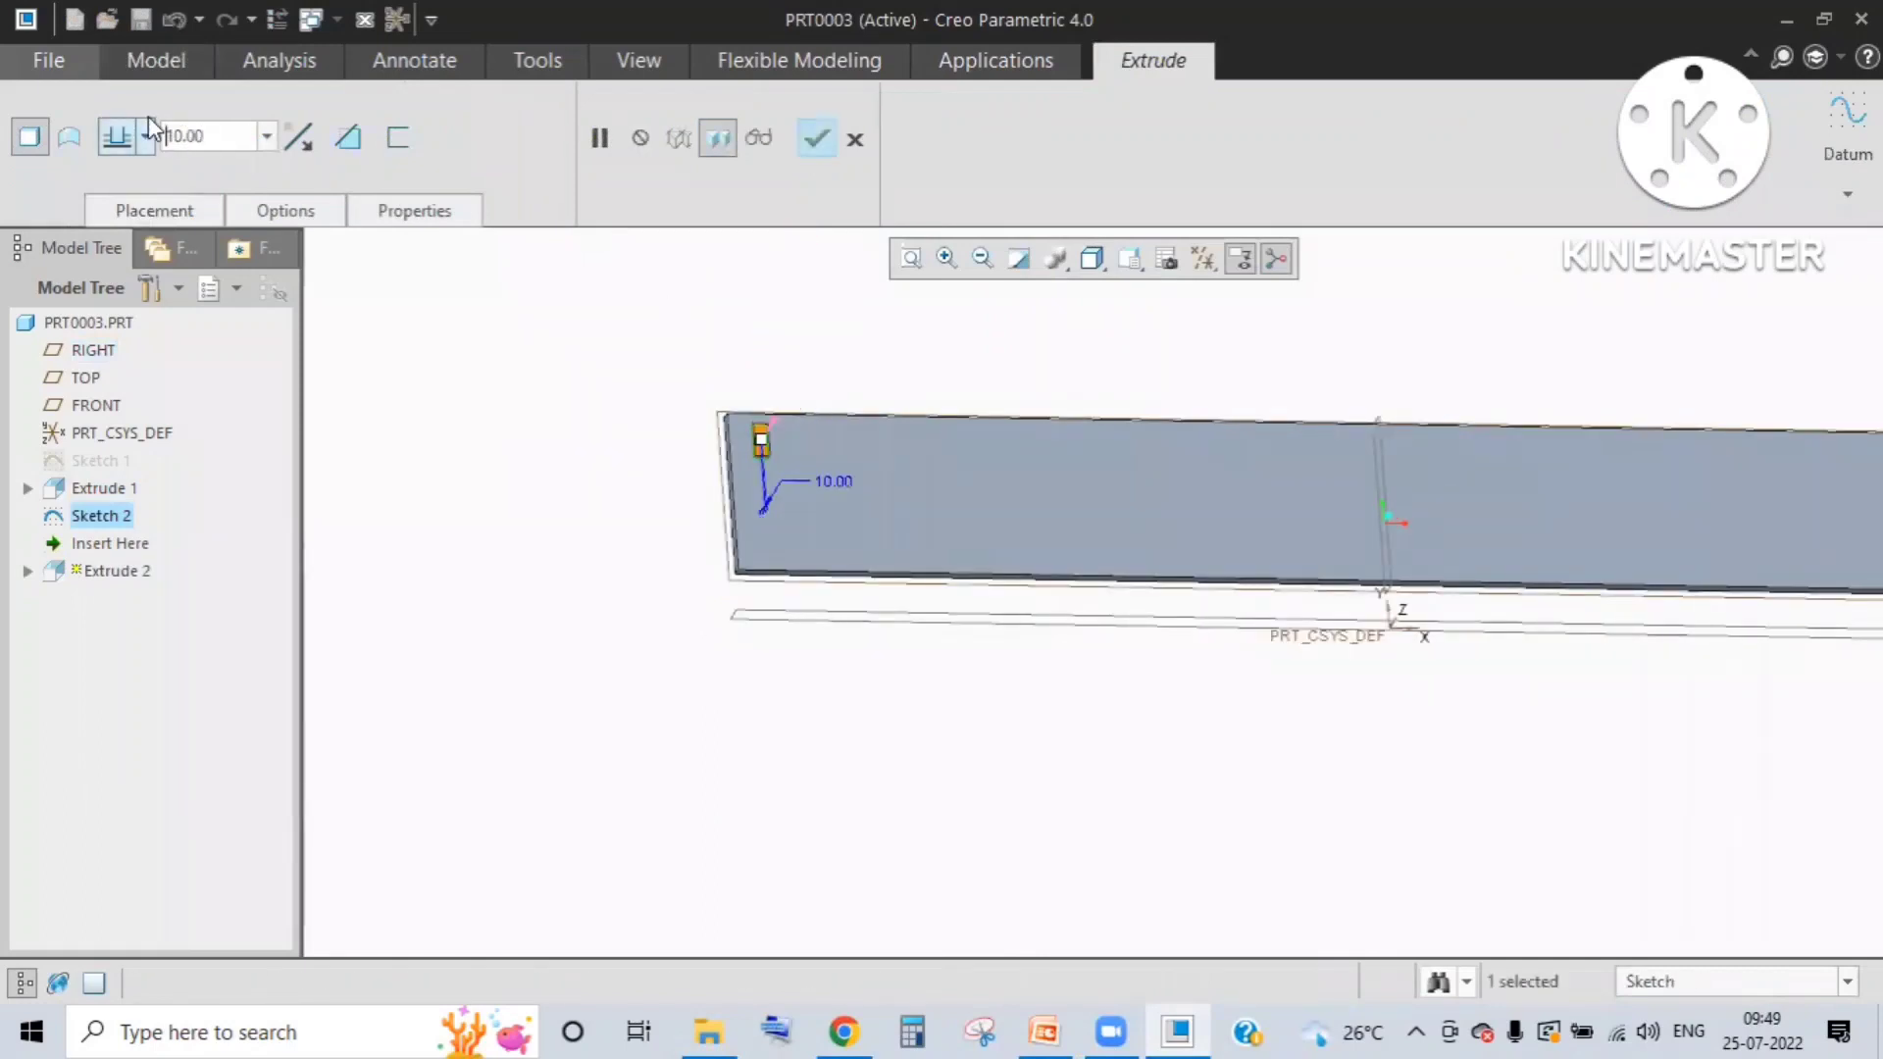
click(817, 139)
scroll(780, 467, down, 1)
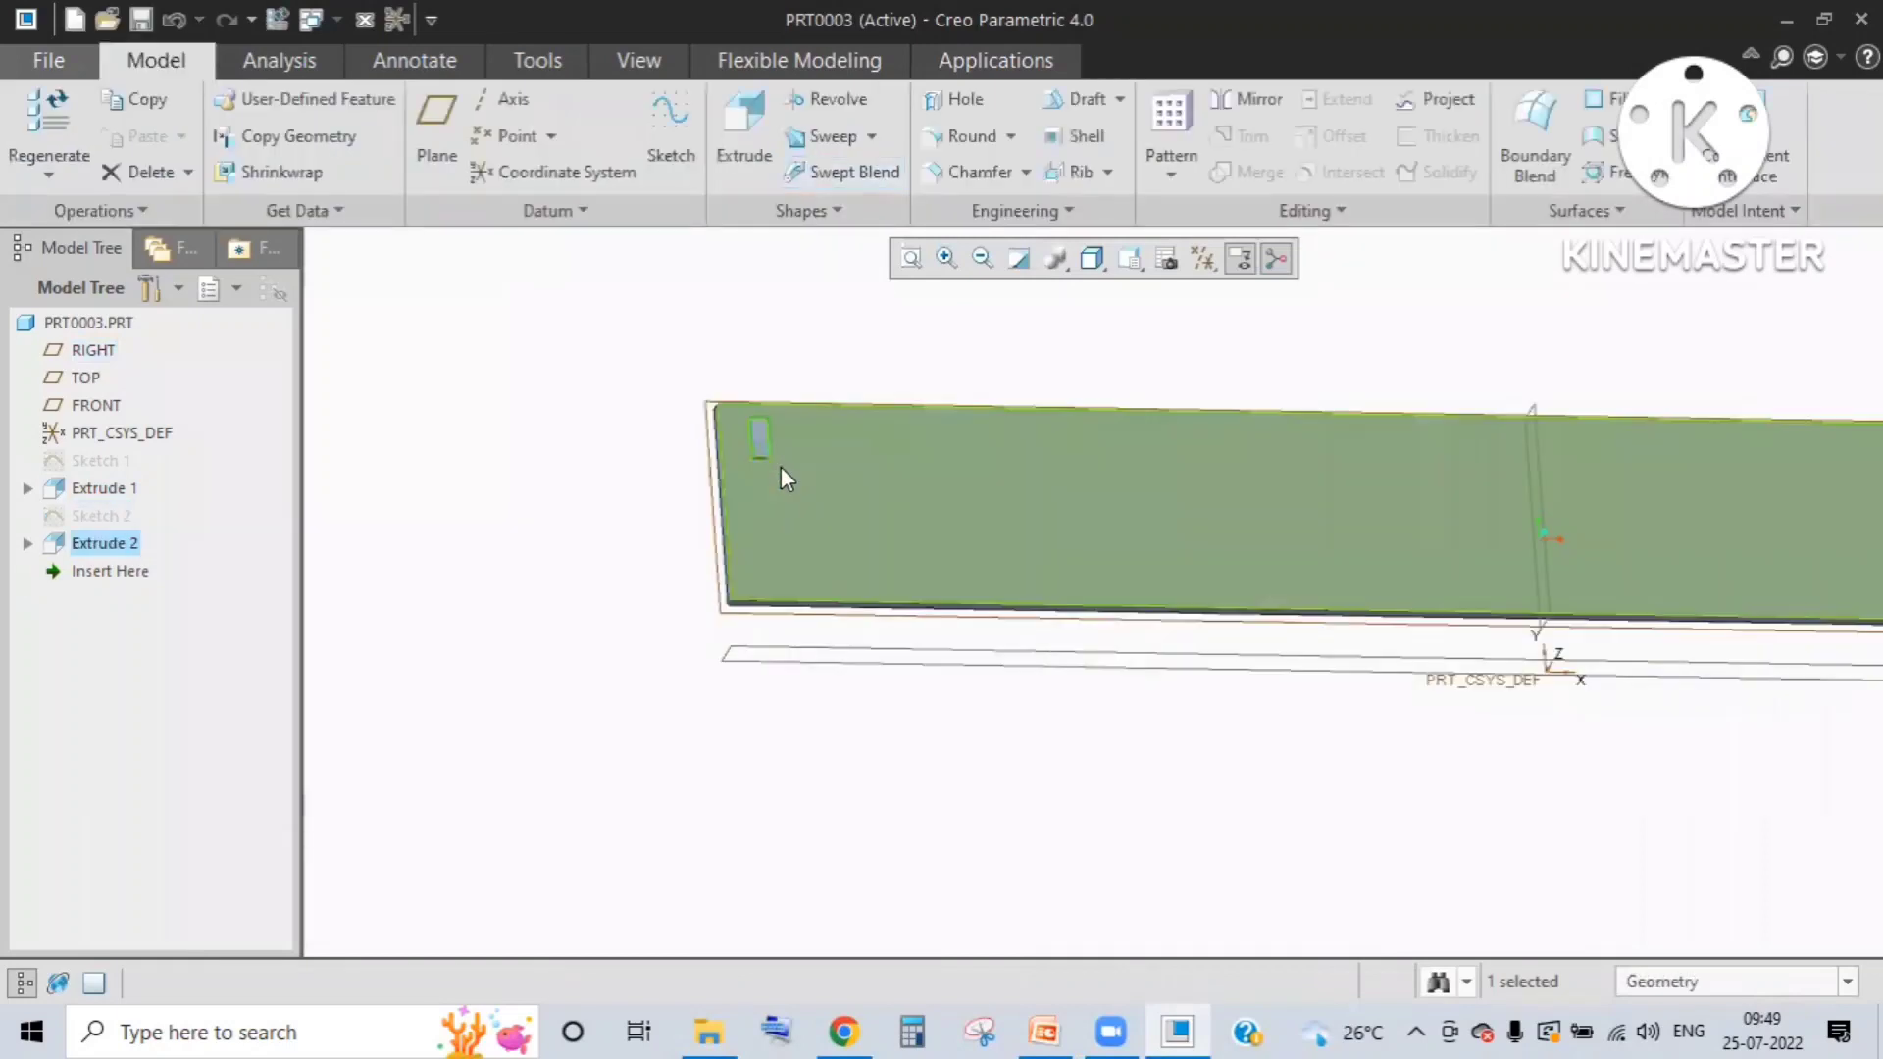
click(773, 342)
middle_drag(773, 341, 767, 505)
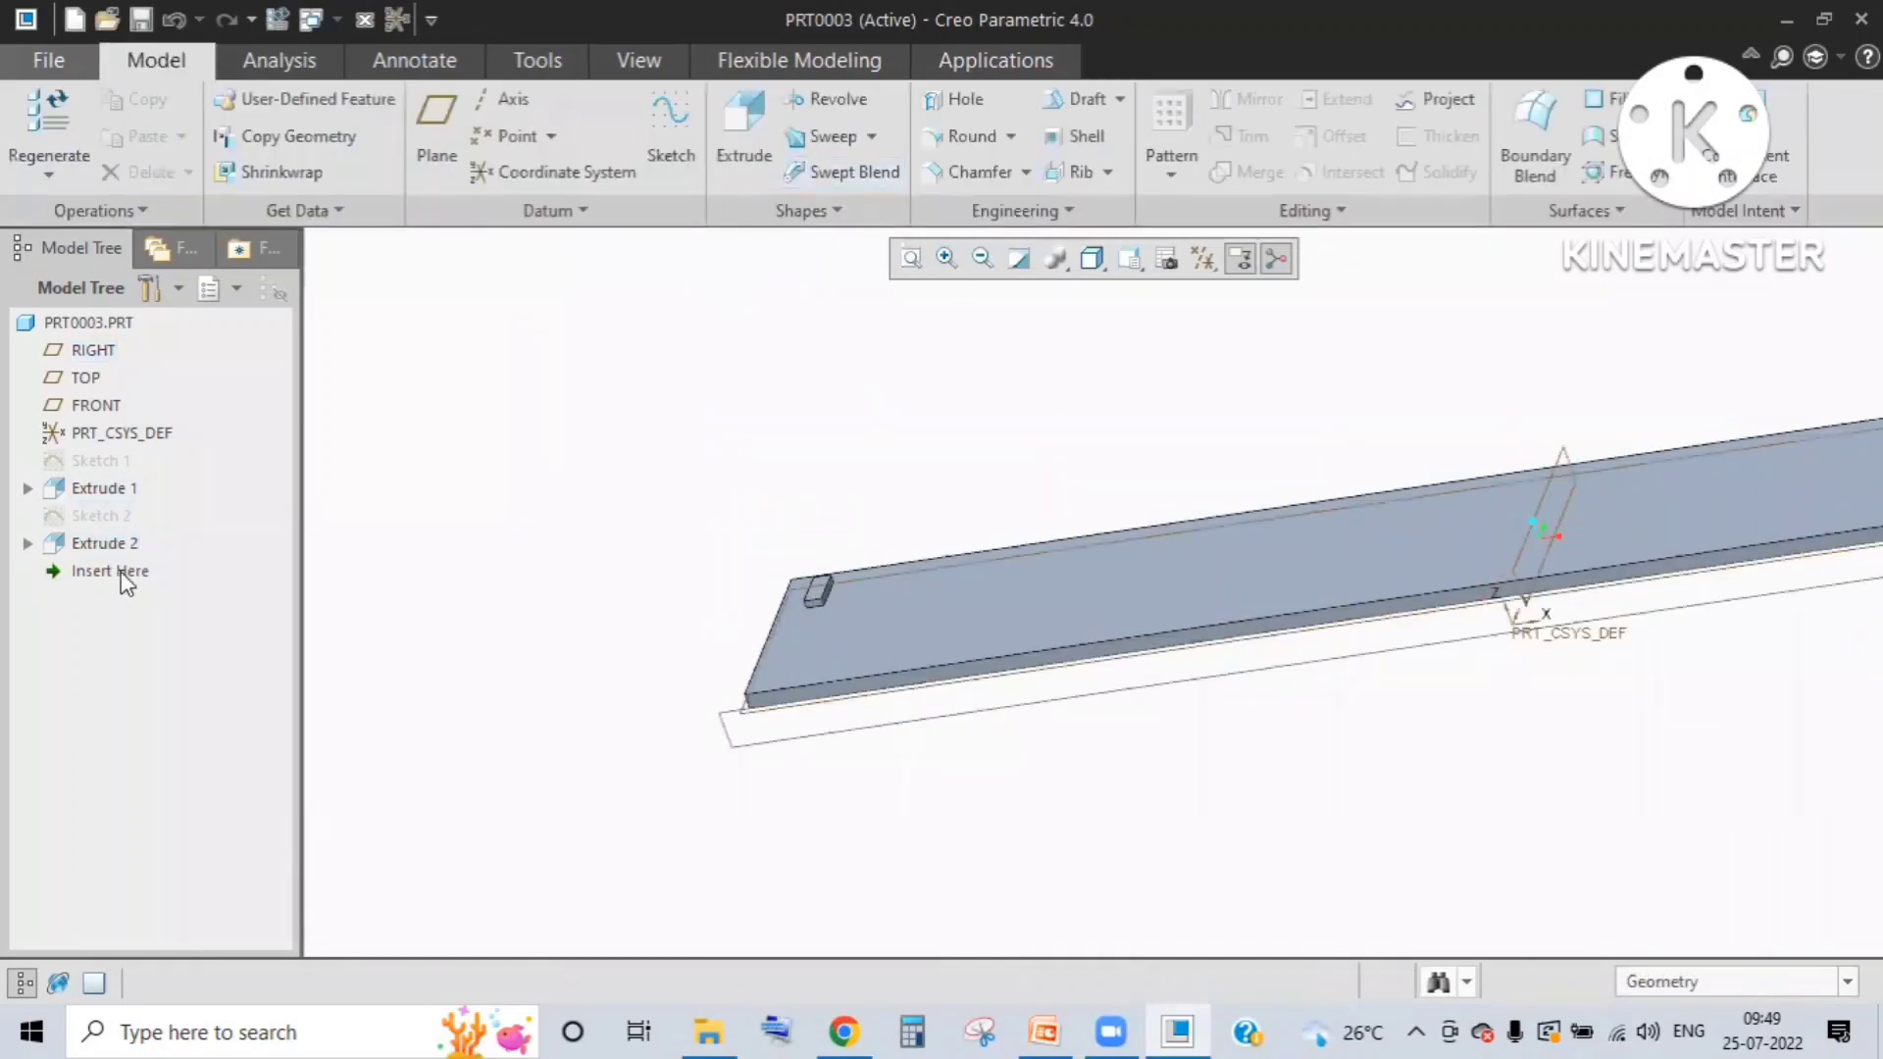
Step: Start a Direction pattern of the small block, using the plate's long edge as the first direction
click(104, 543)
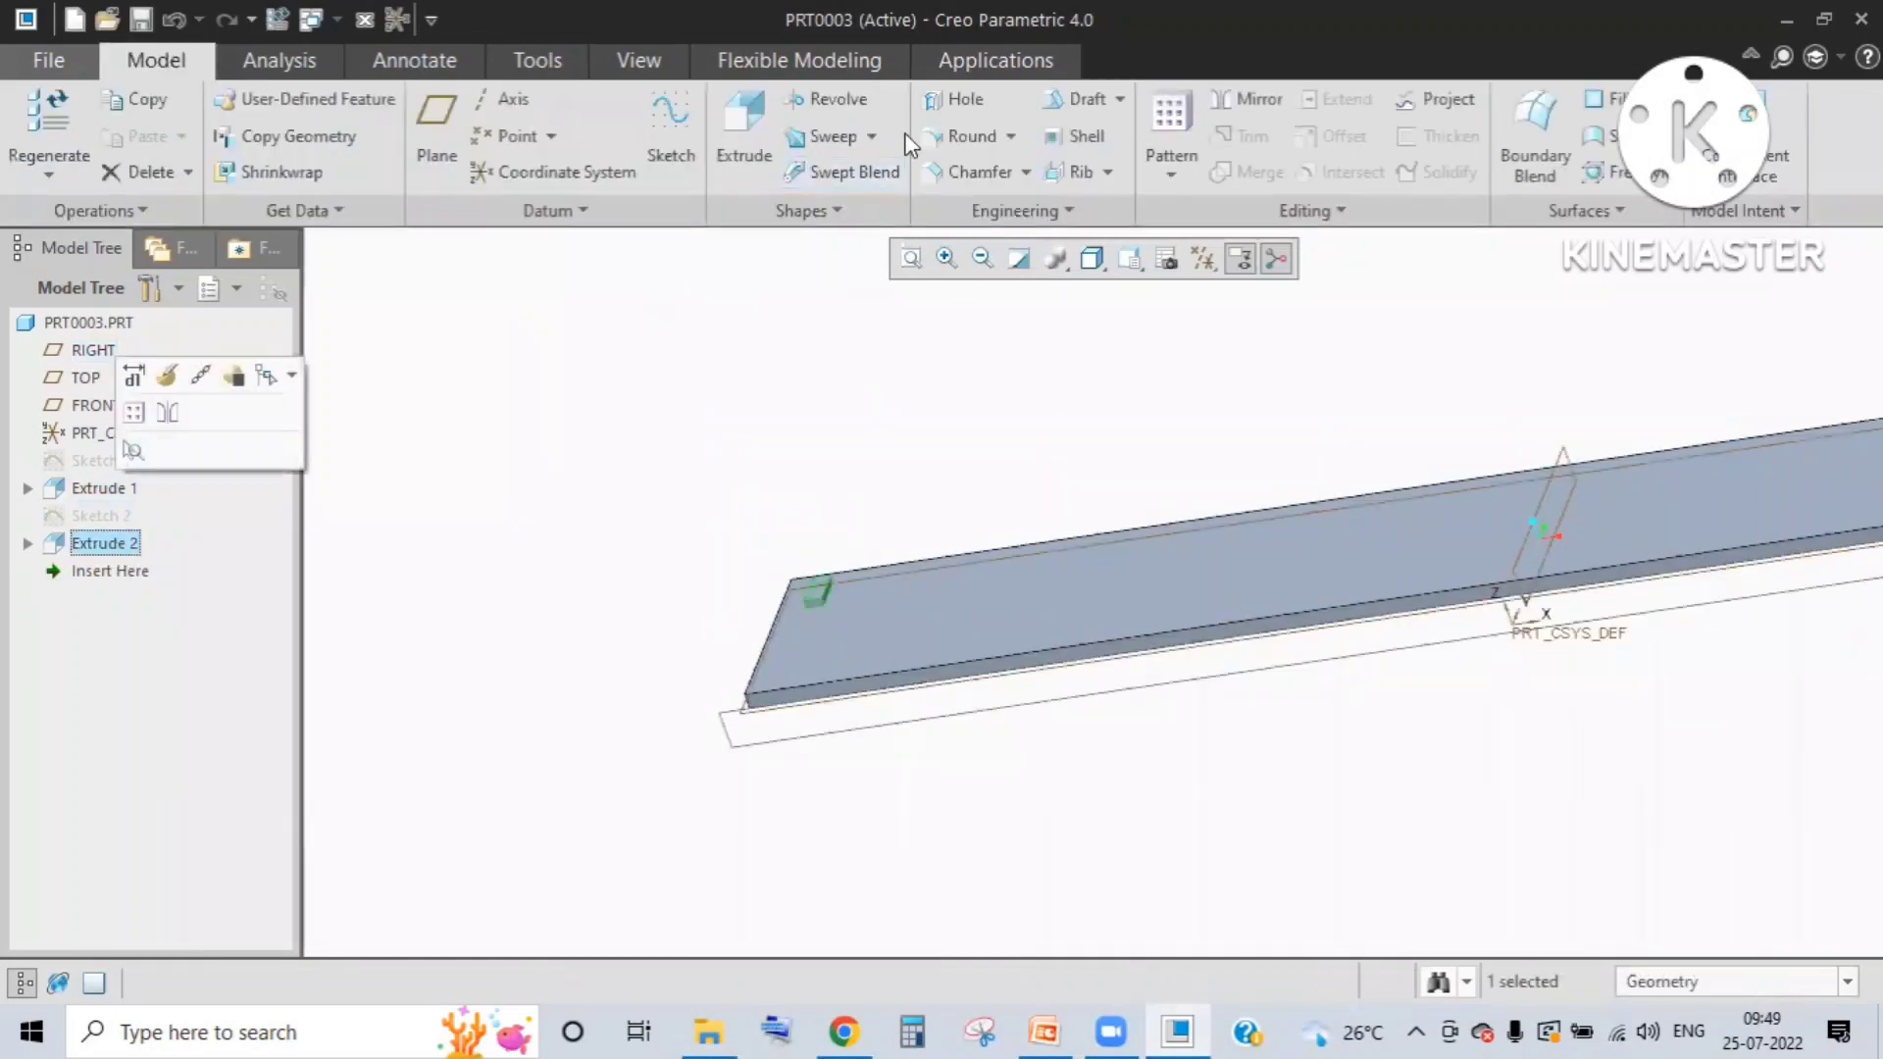
click(1170, 122)
click(126, 140)
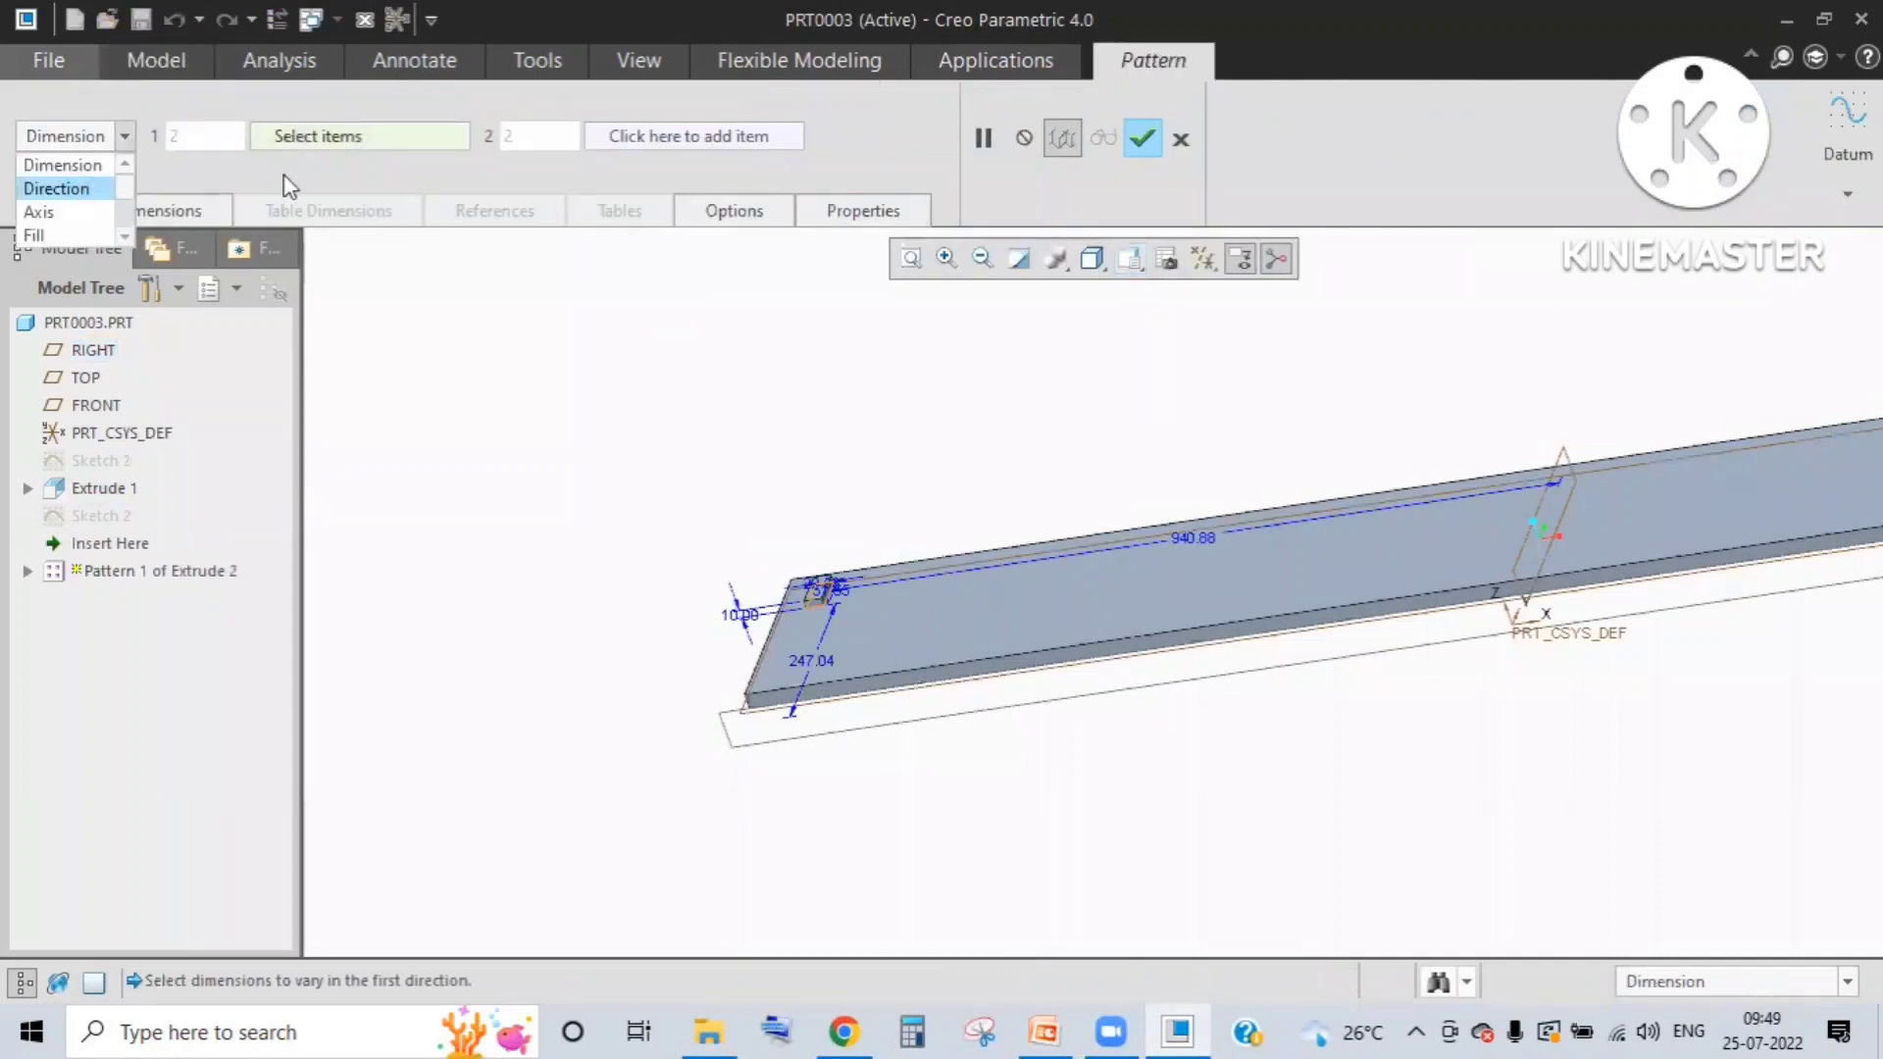
click(69, 185)
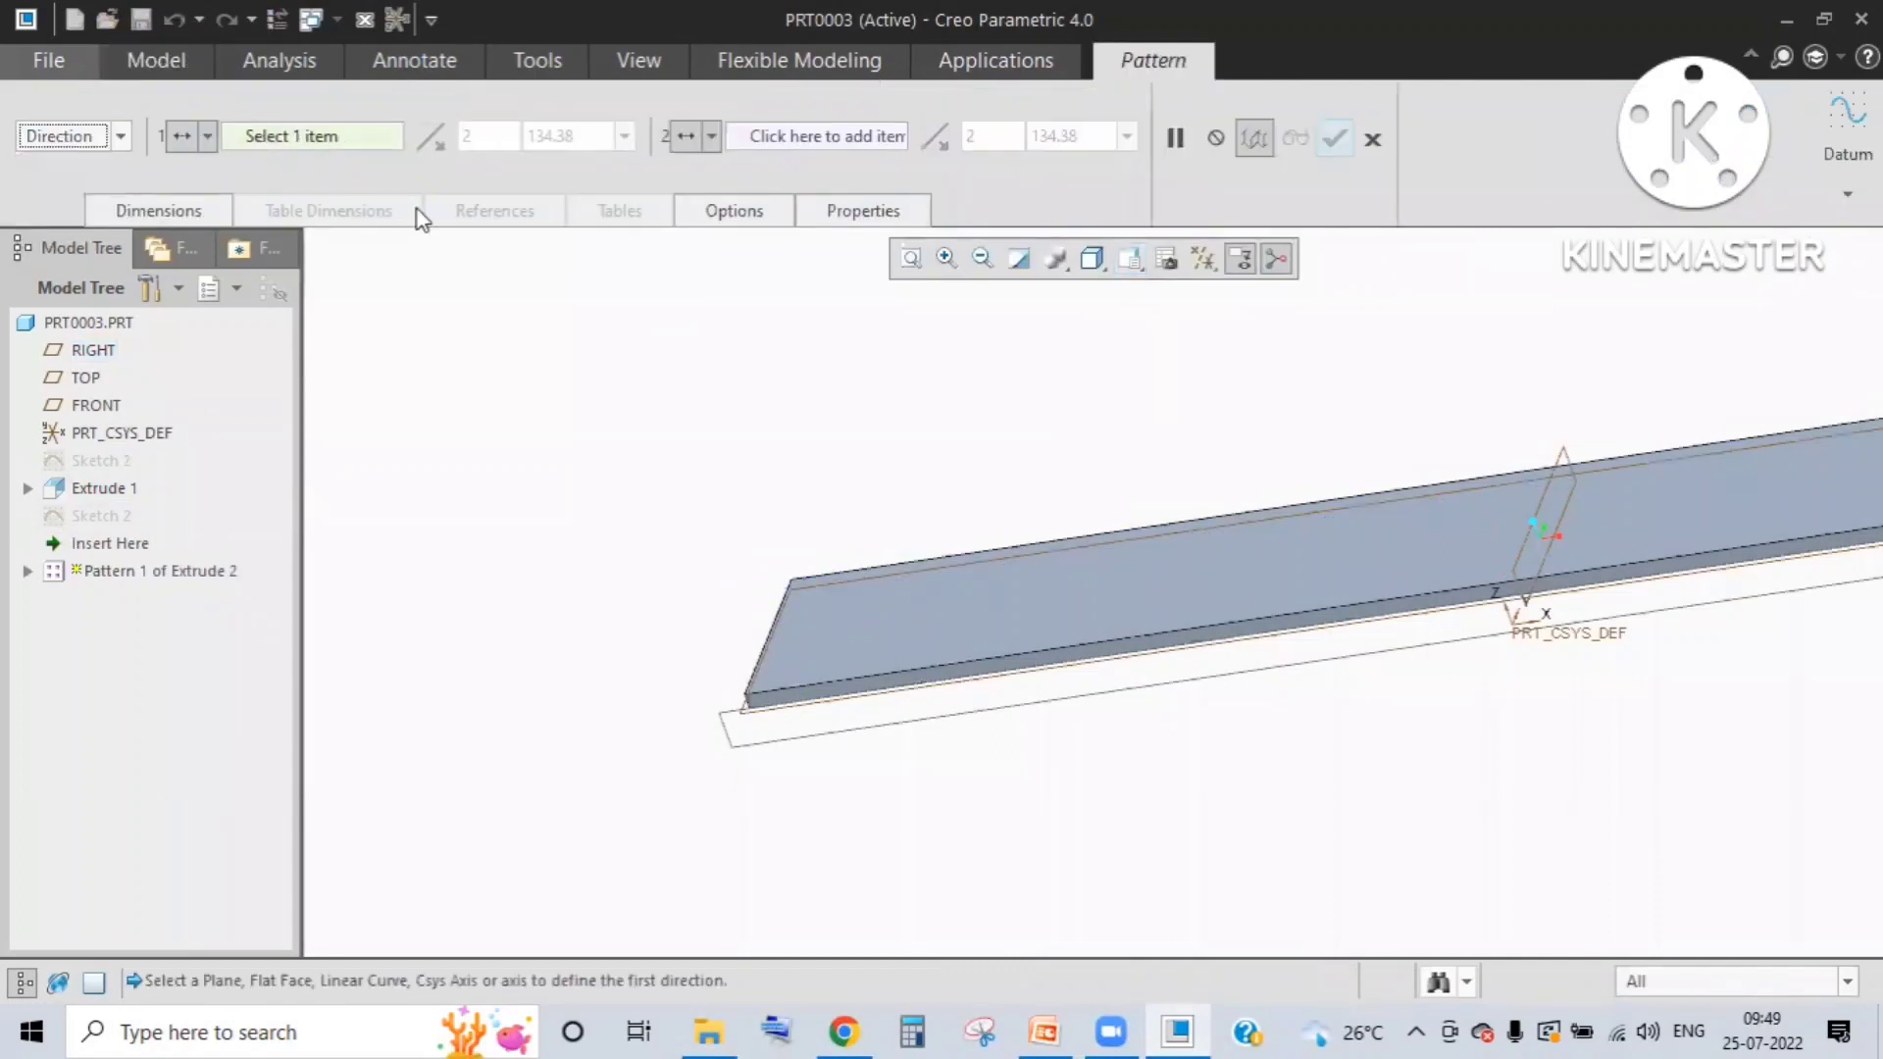
click(868, 663)
middle_drag(706, 567, 592, 361)
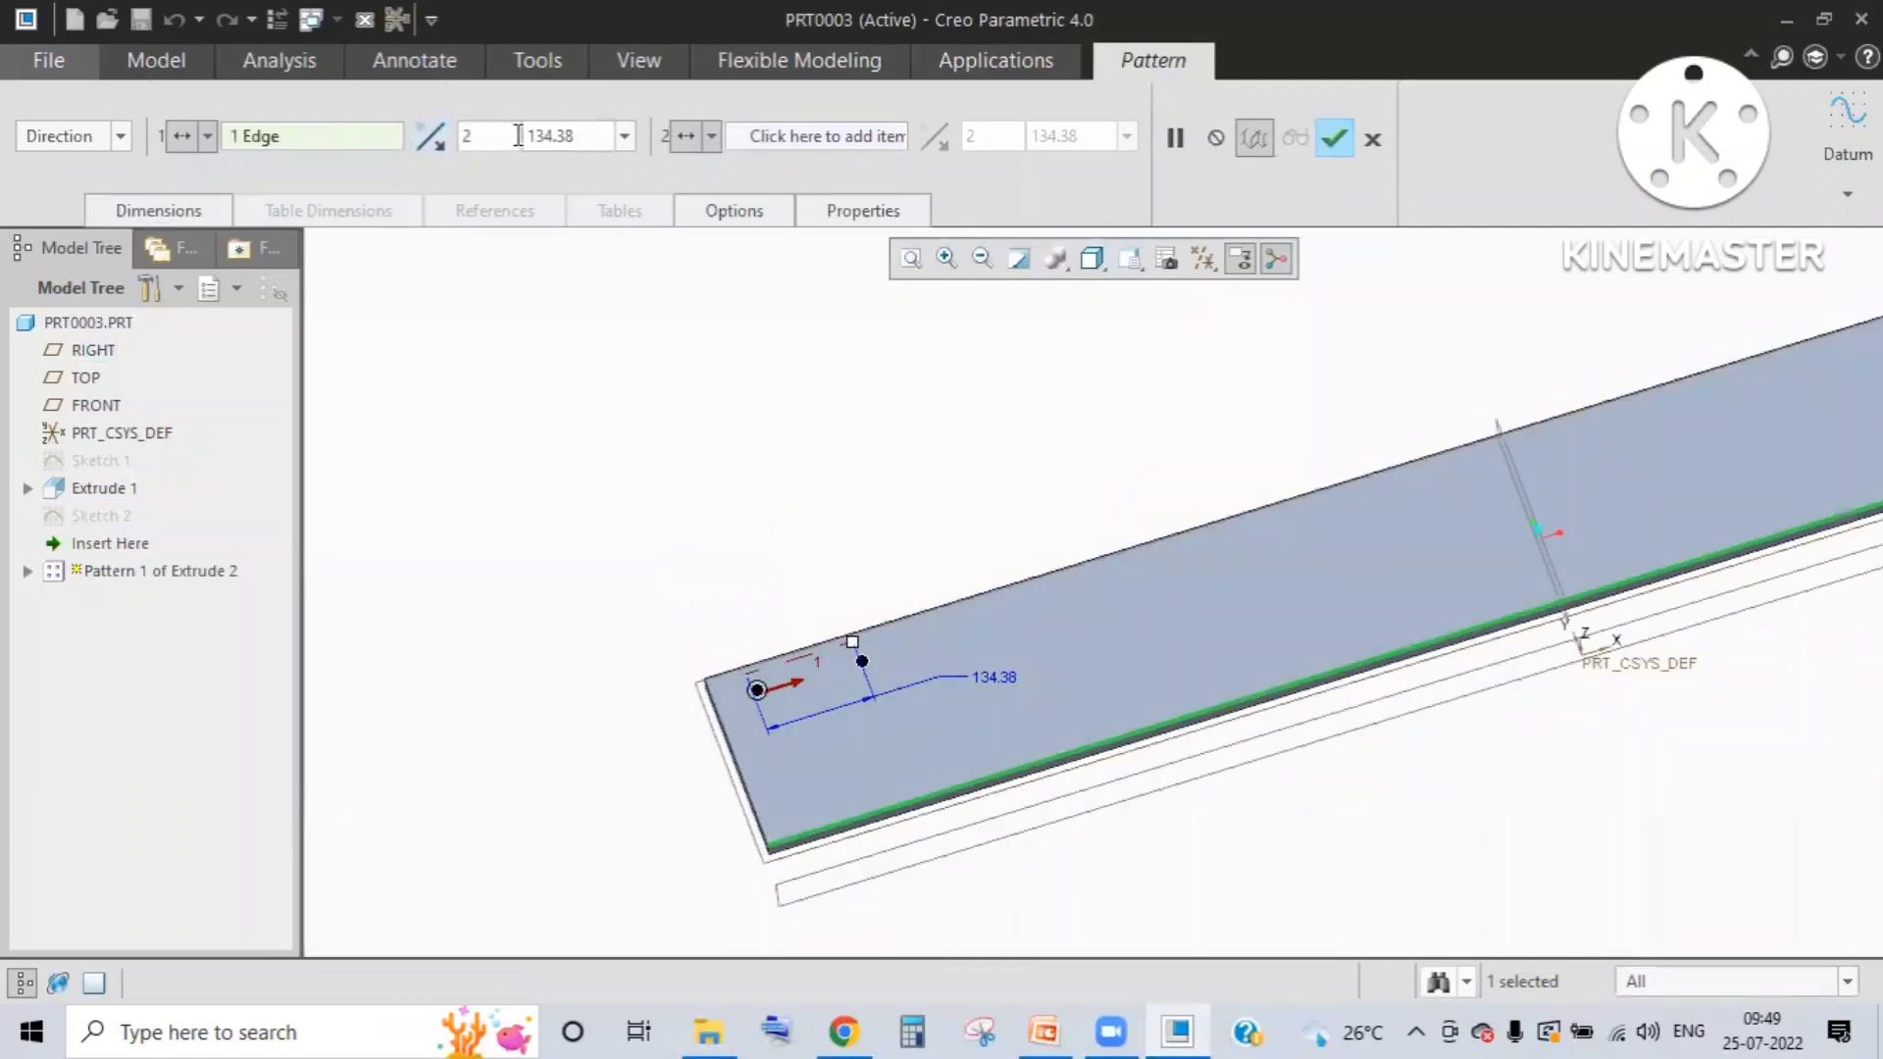
Step: Try 50 pattern members with a spacing of 50 in the first direction
drag(518, 135, 369, 137)
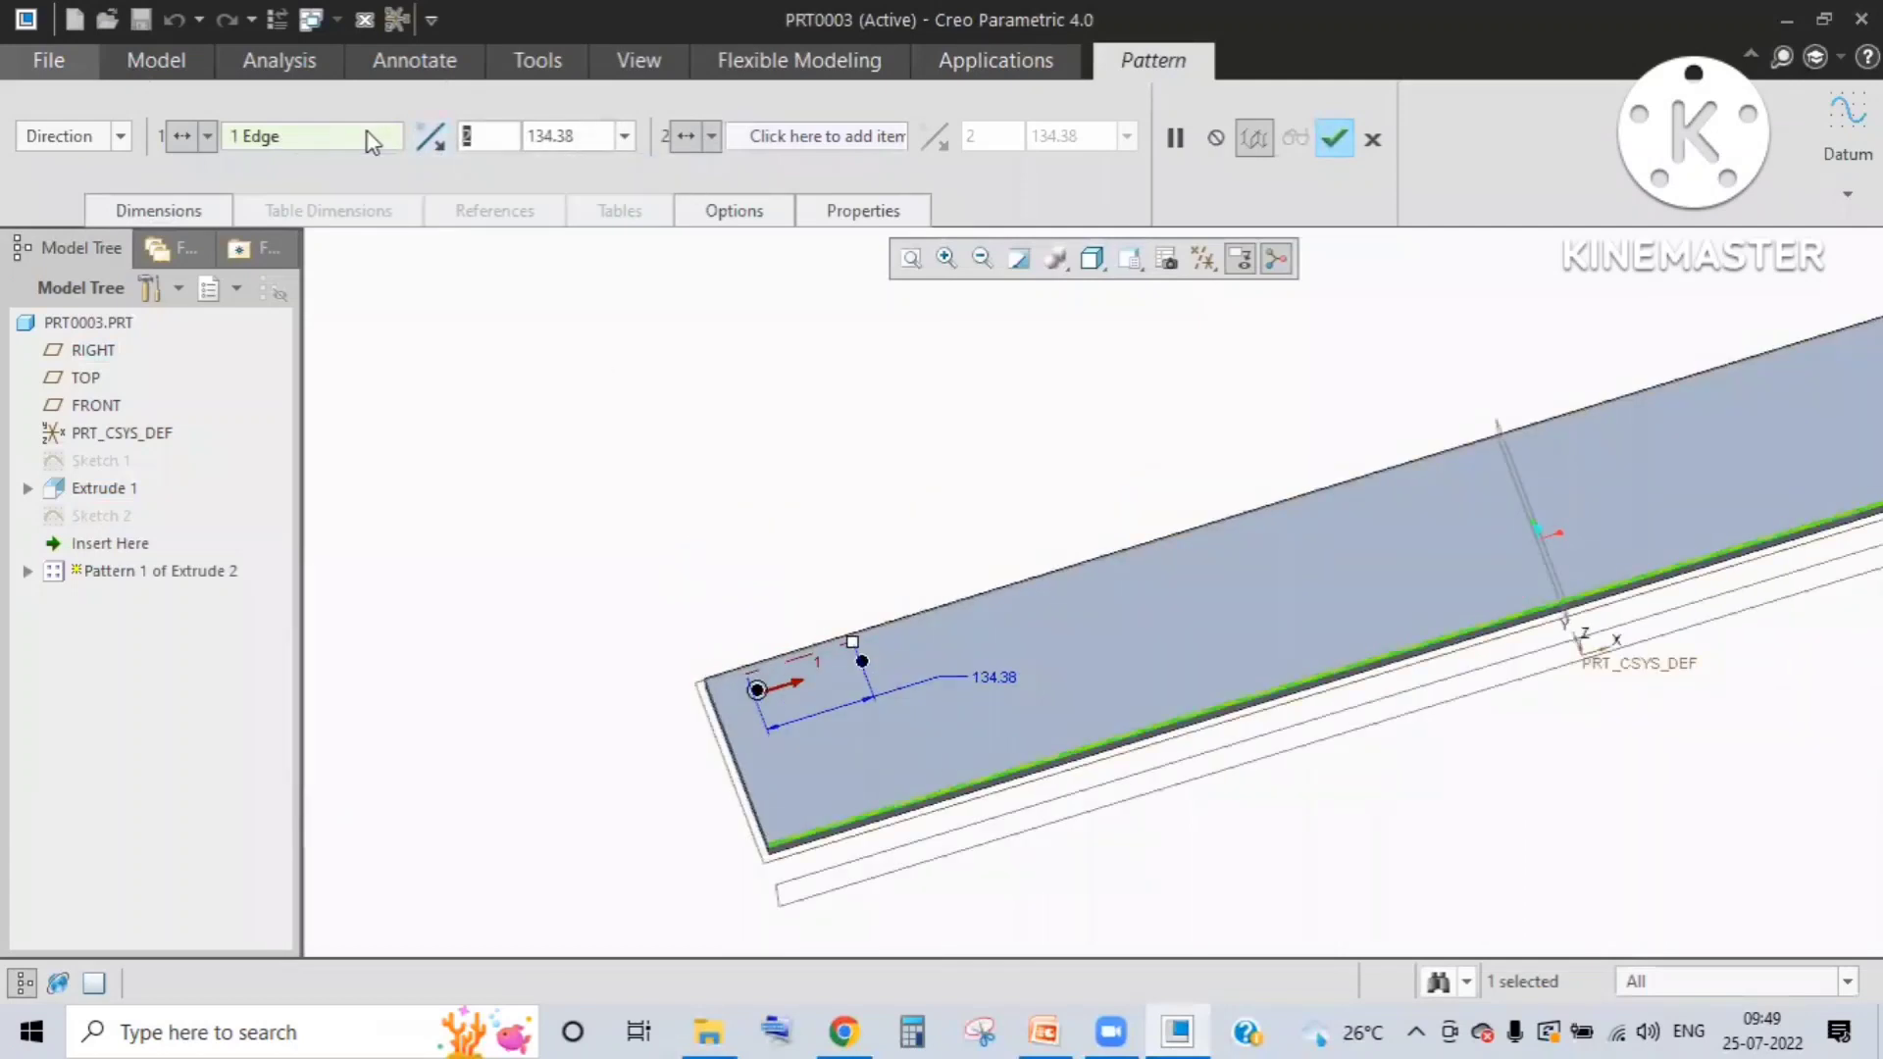
text(50)
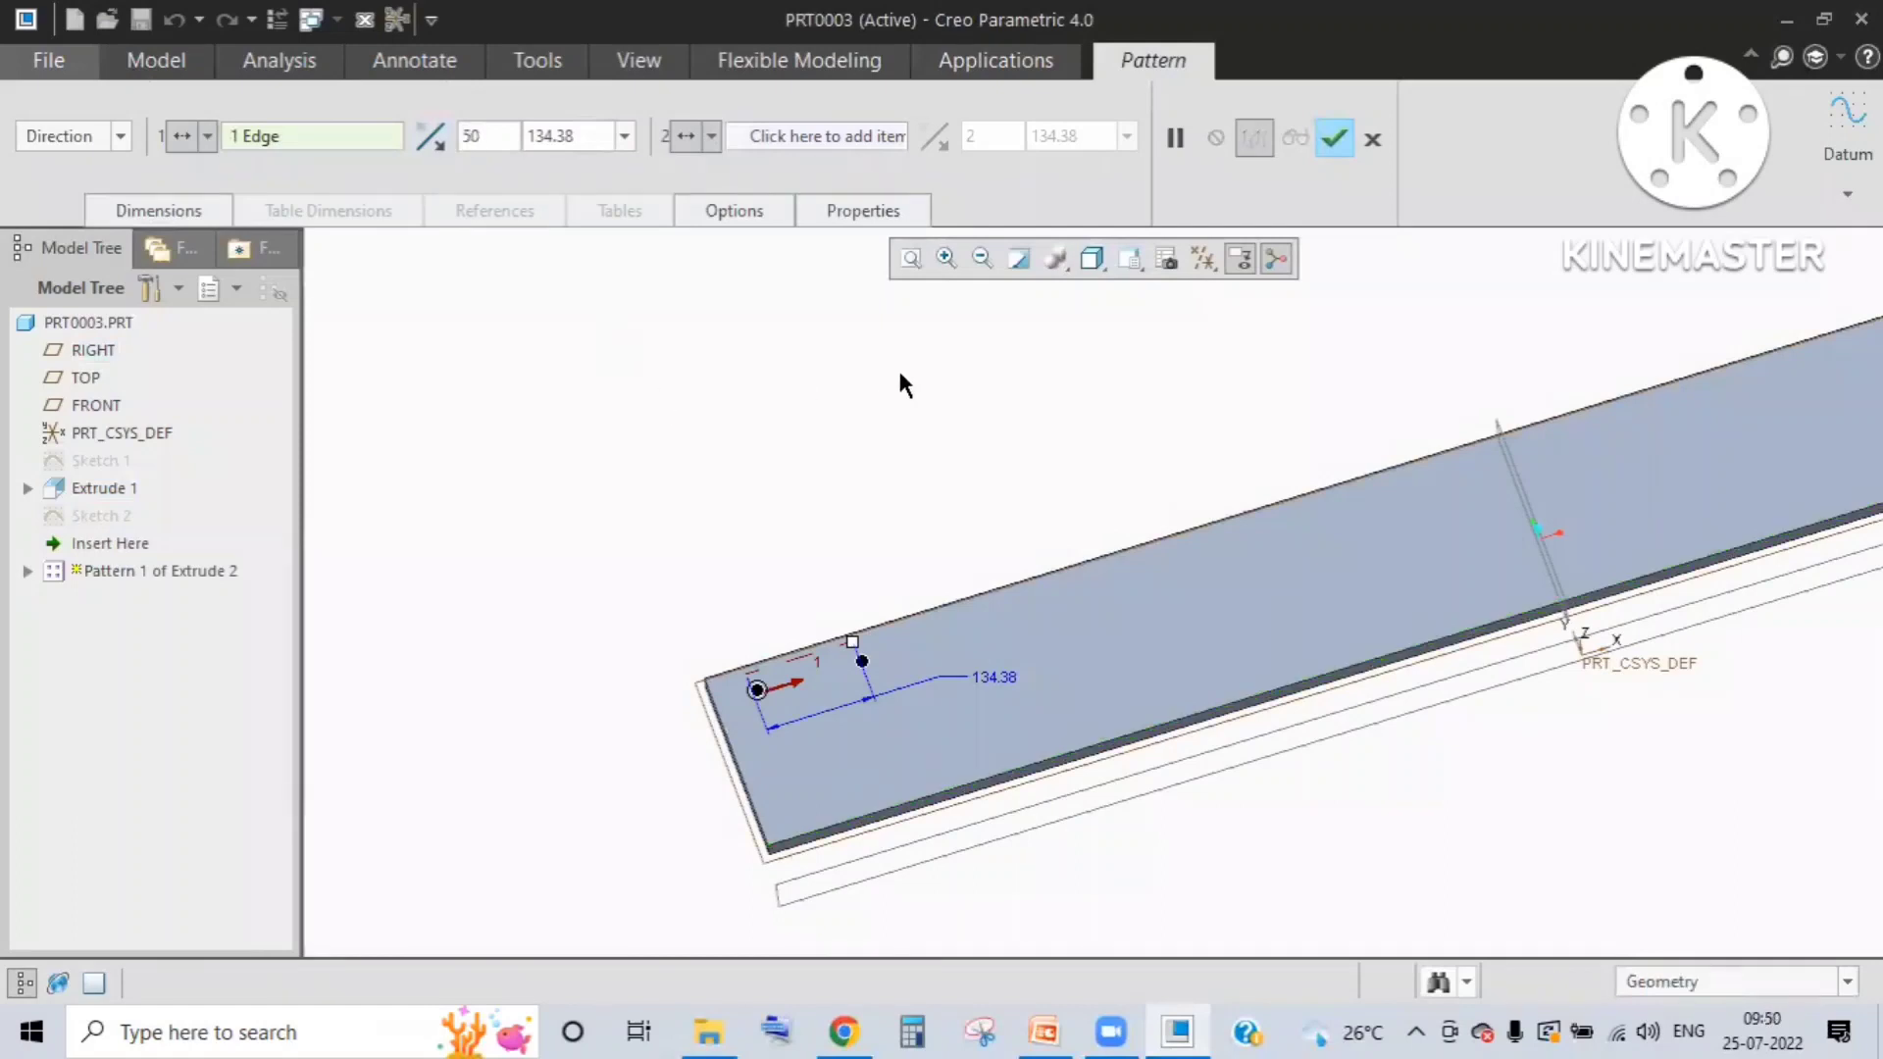
key(Return)
scroll(902, 429, up, 4)
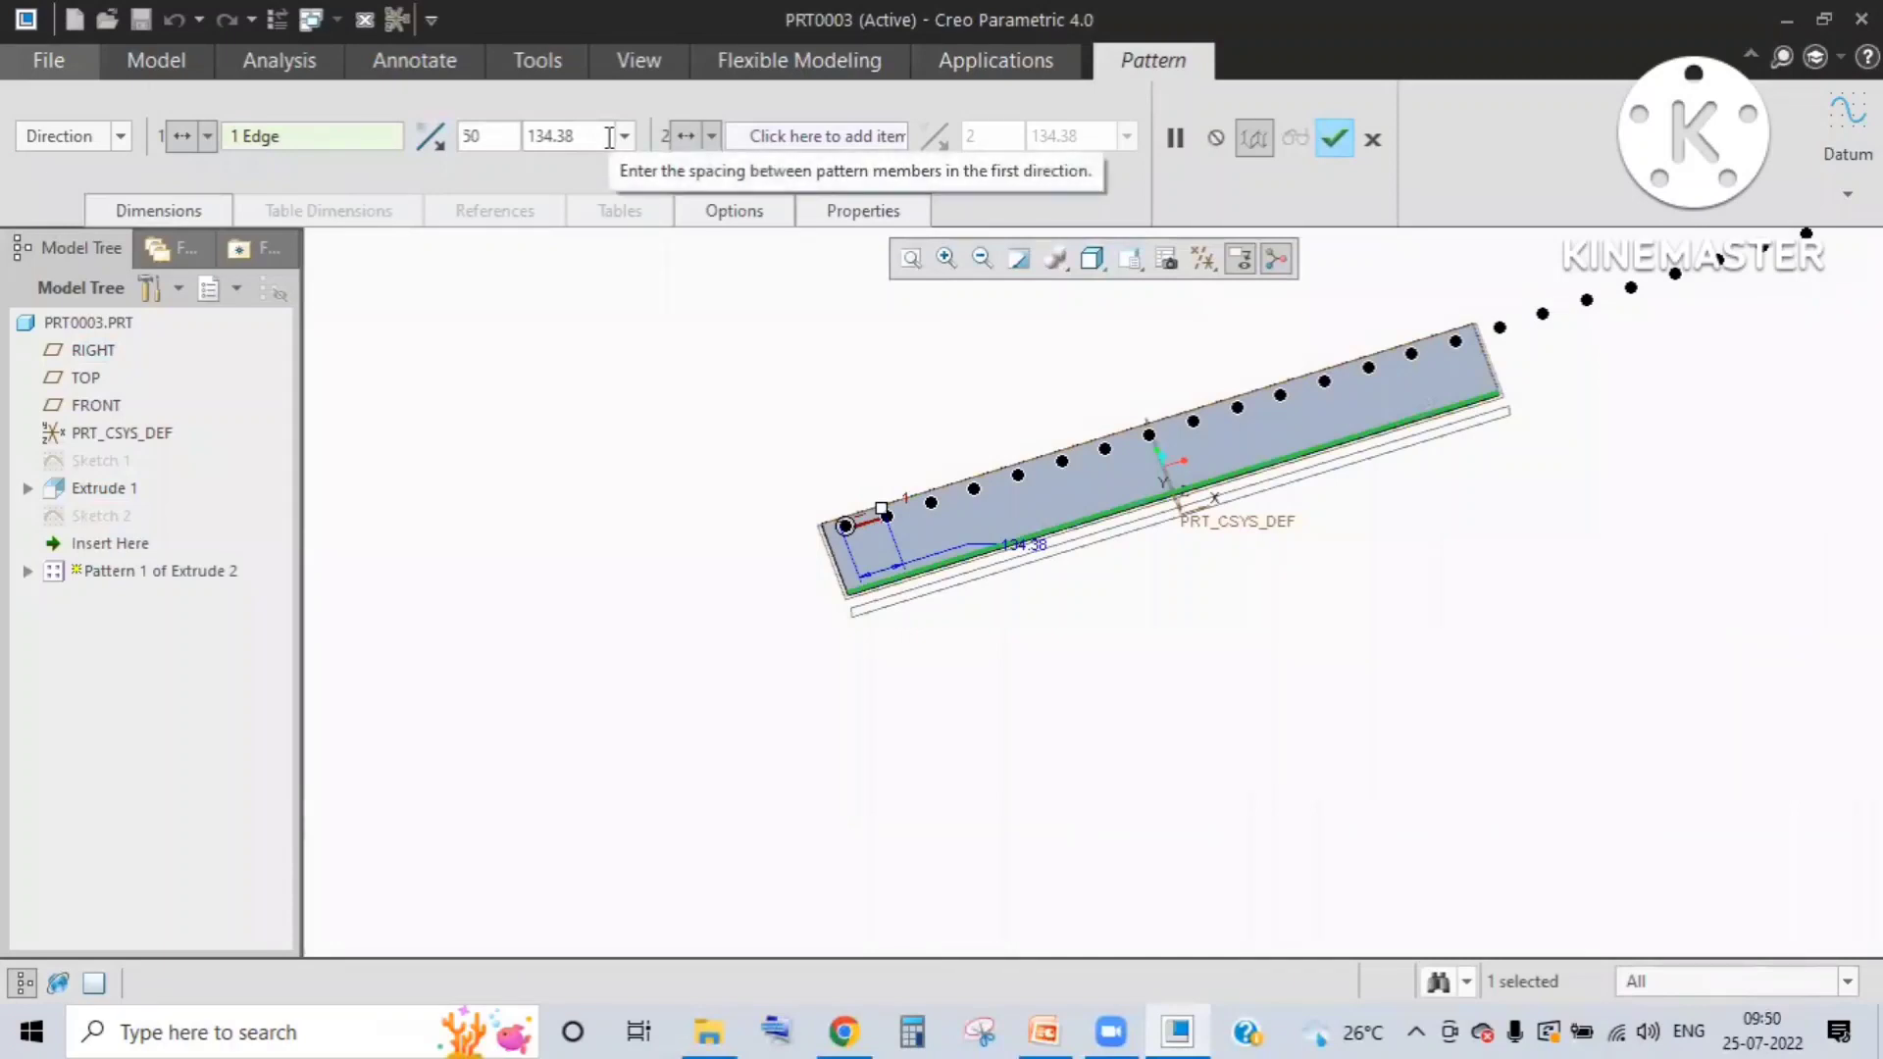
drag(601, 137, 507, 127)
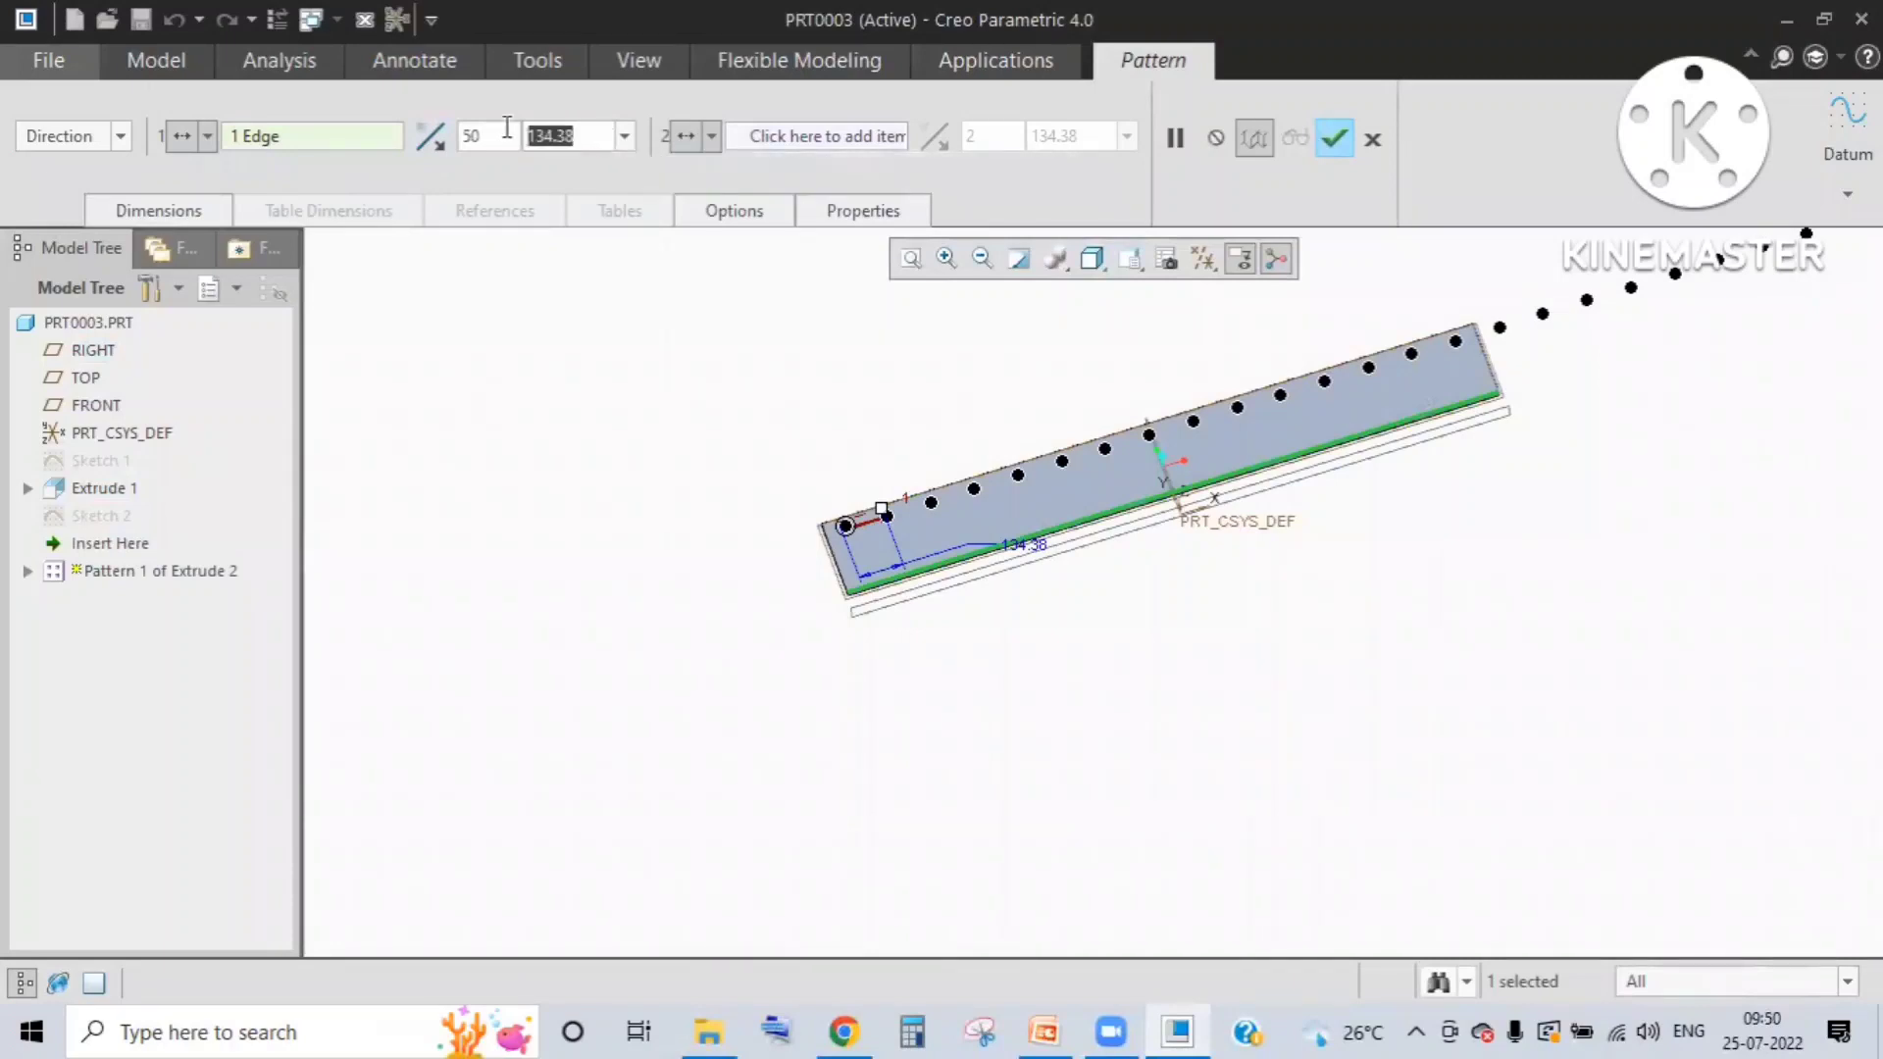
text(50)
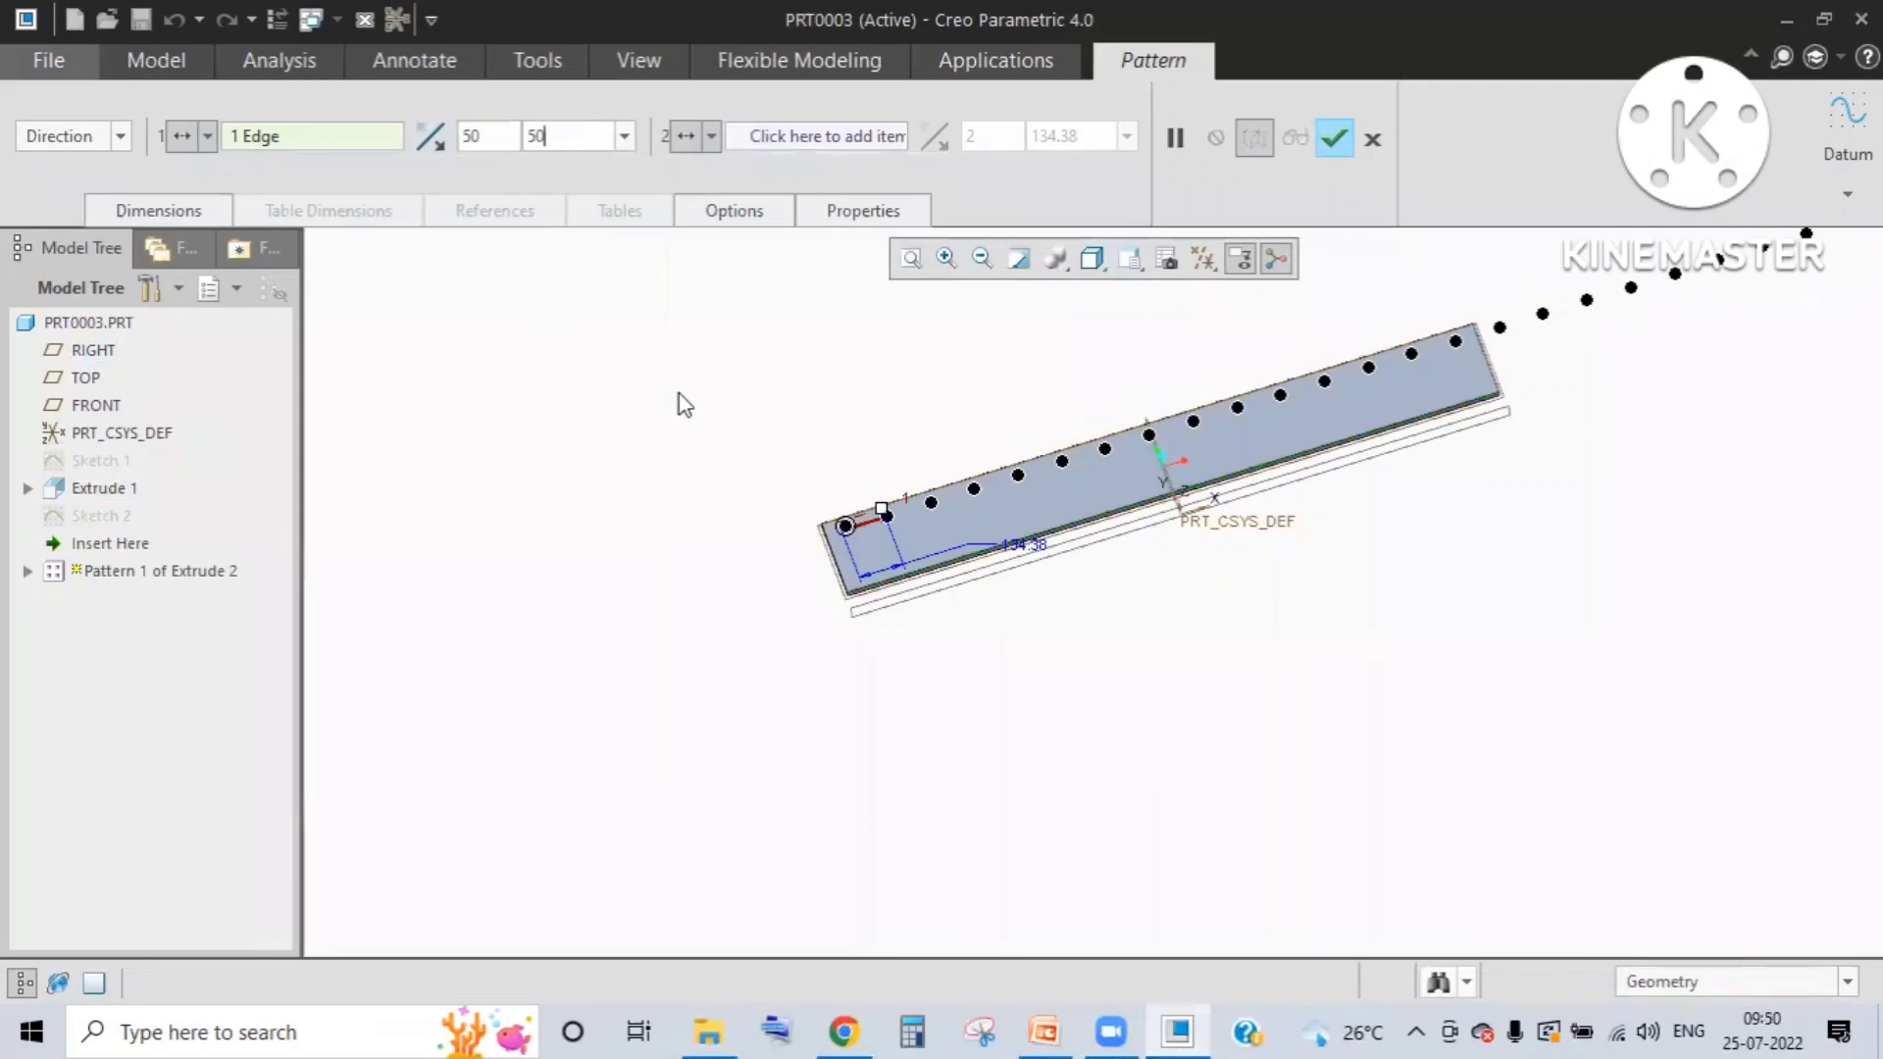
key(Return)
middle_drag(882, 515, 872, 501)
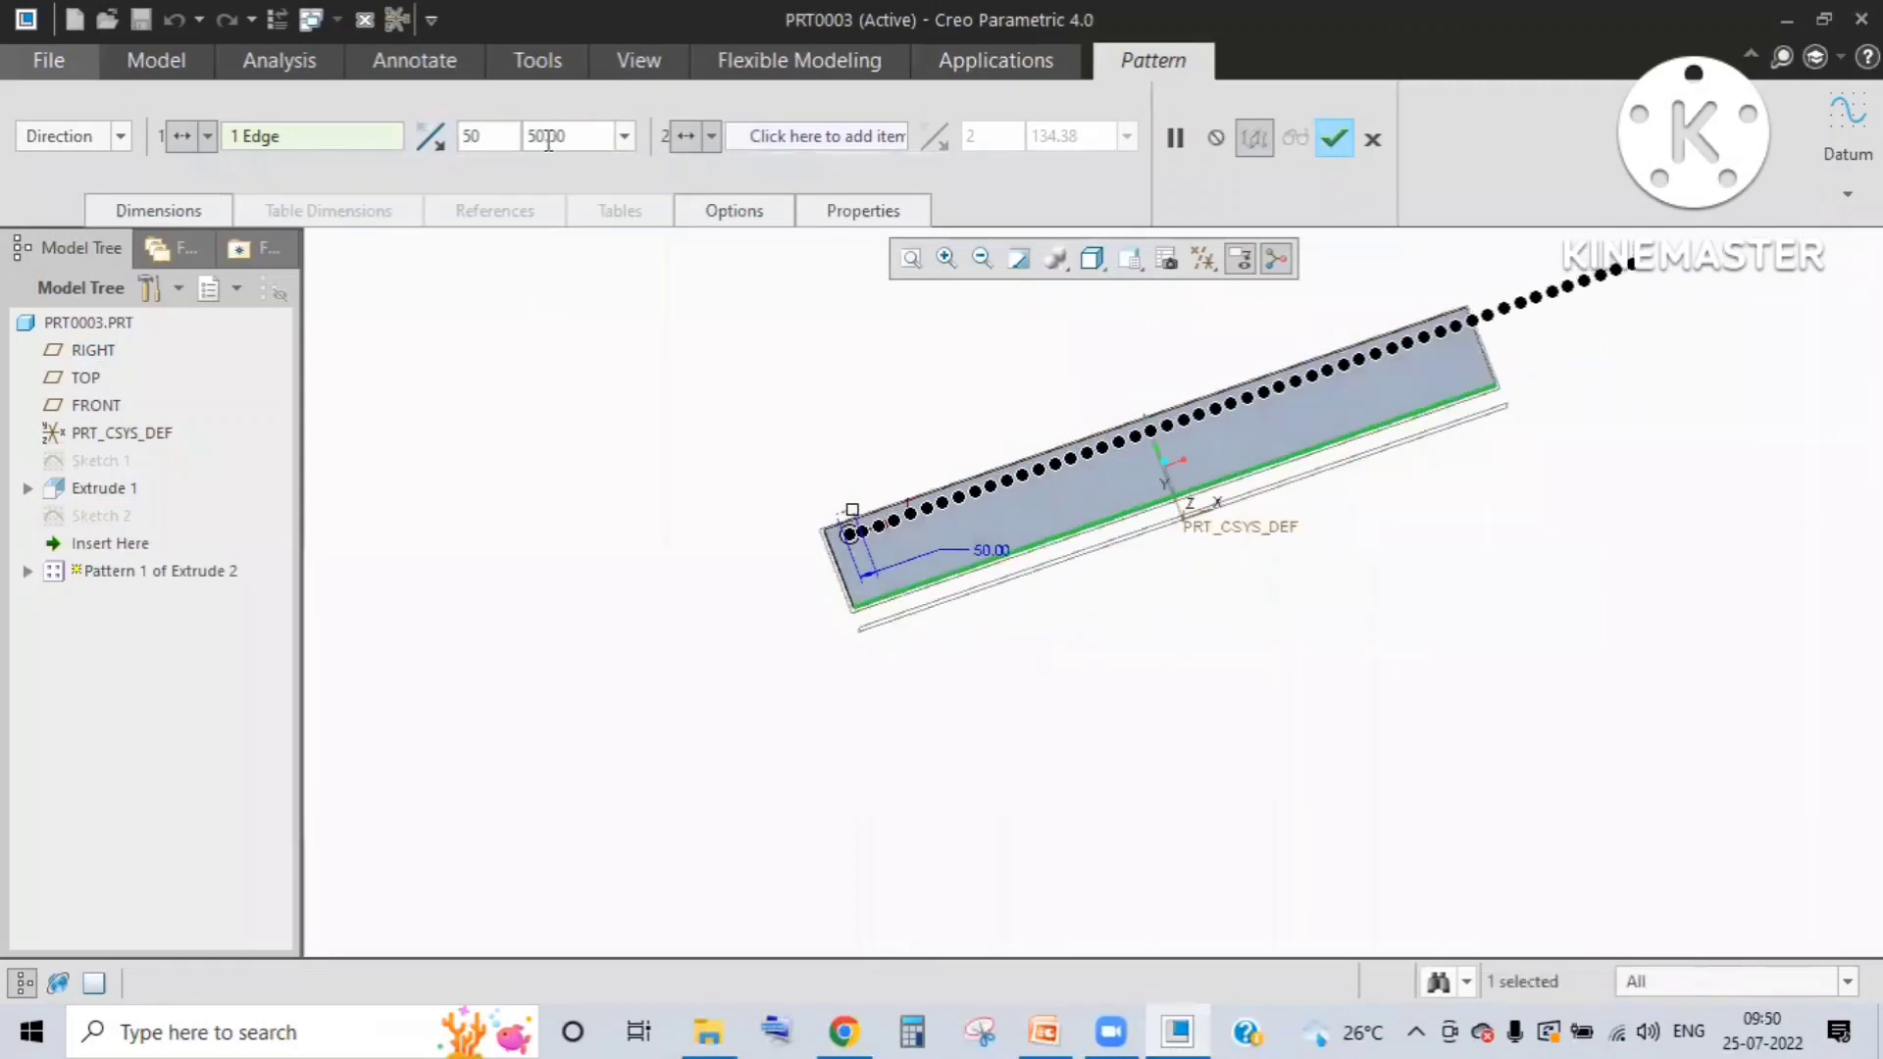
Step: Try 25 pattern members with a spacing of 2000 in the first direction
drag(500, 135, 421, 103)
text(25)
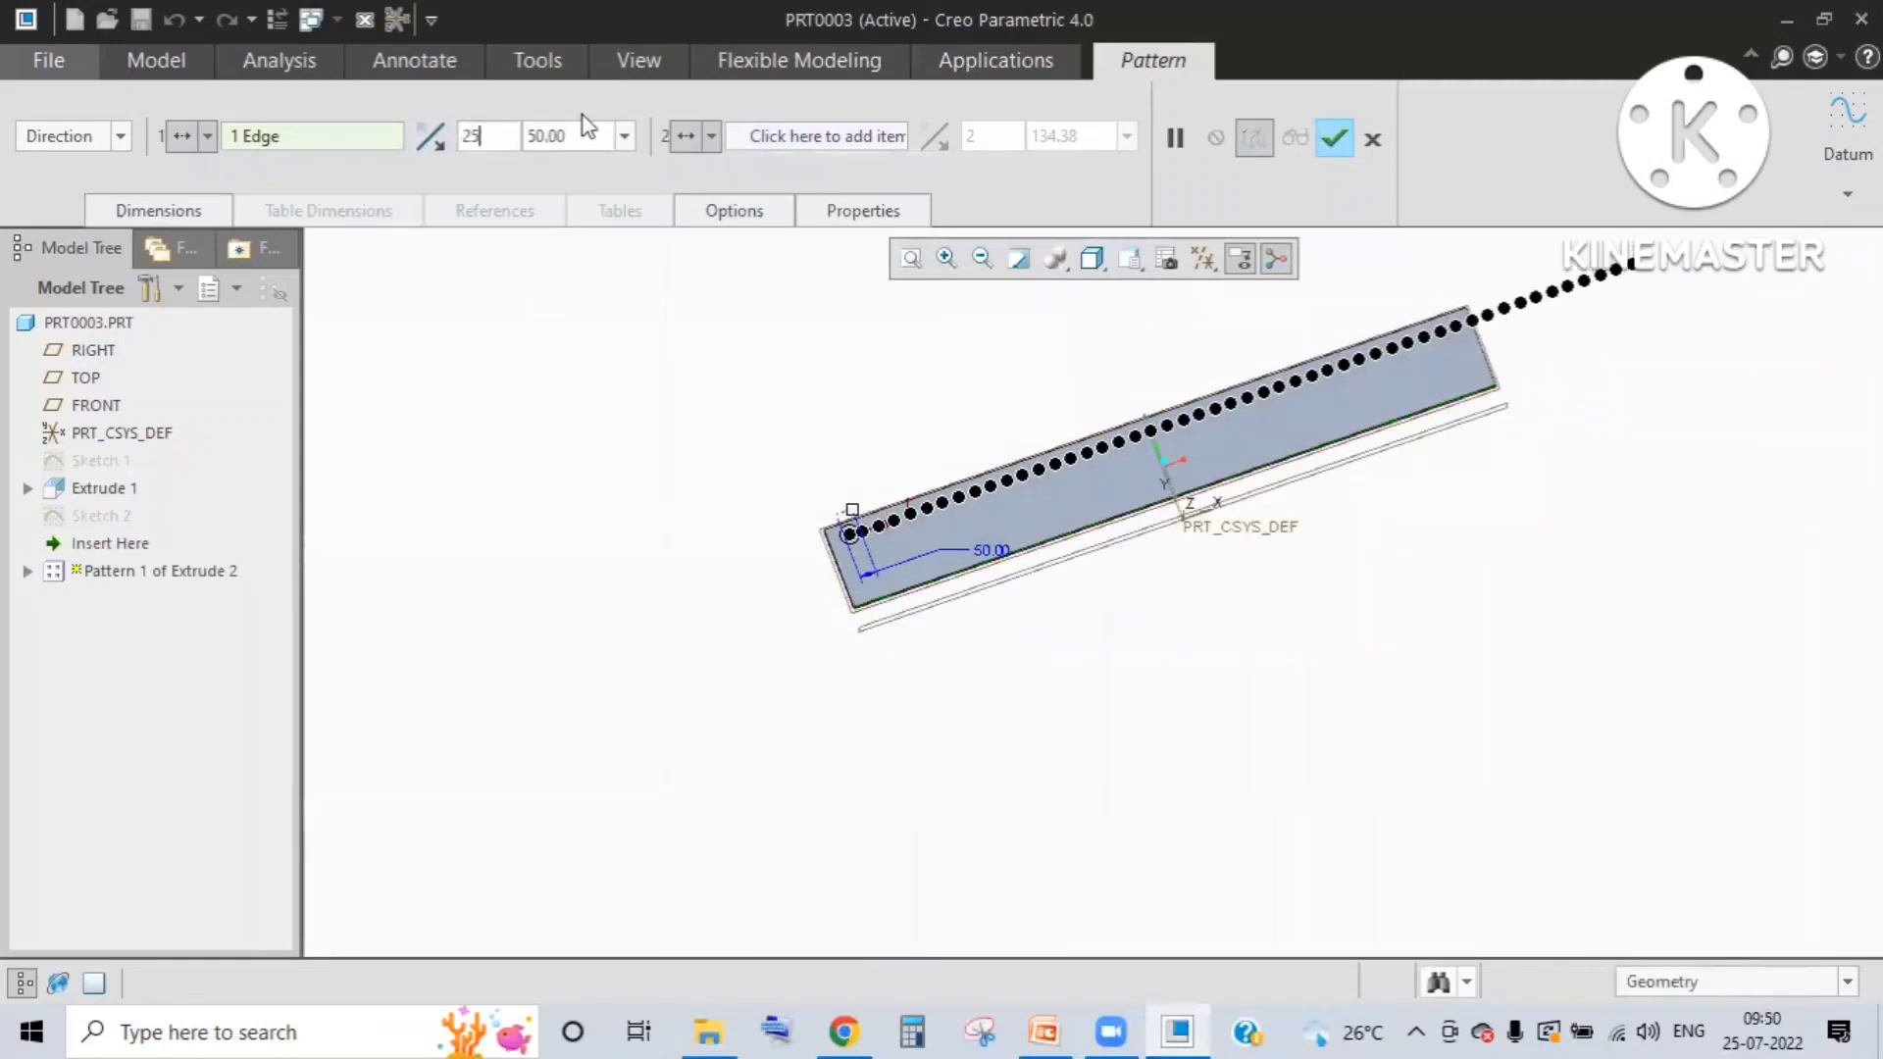
click(601, 137)
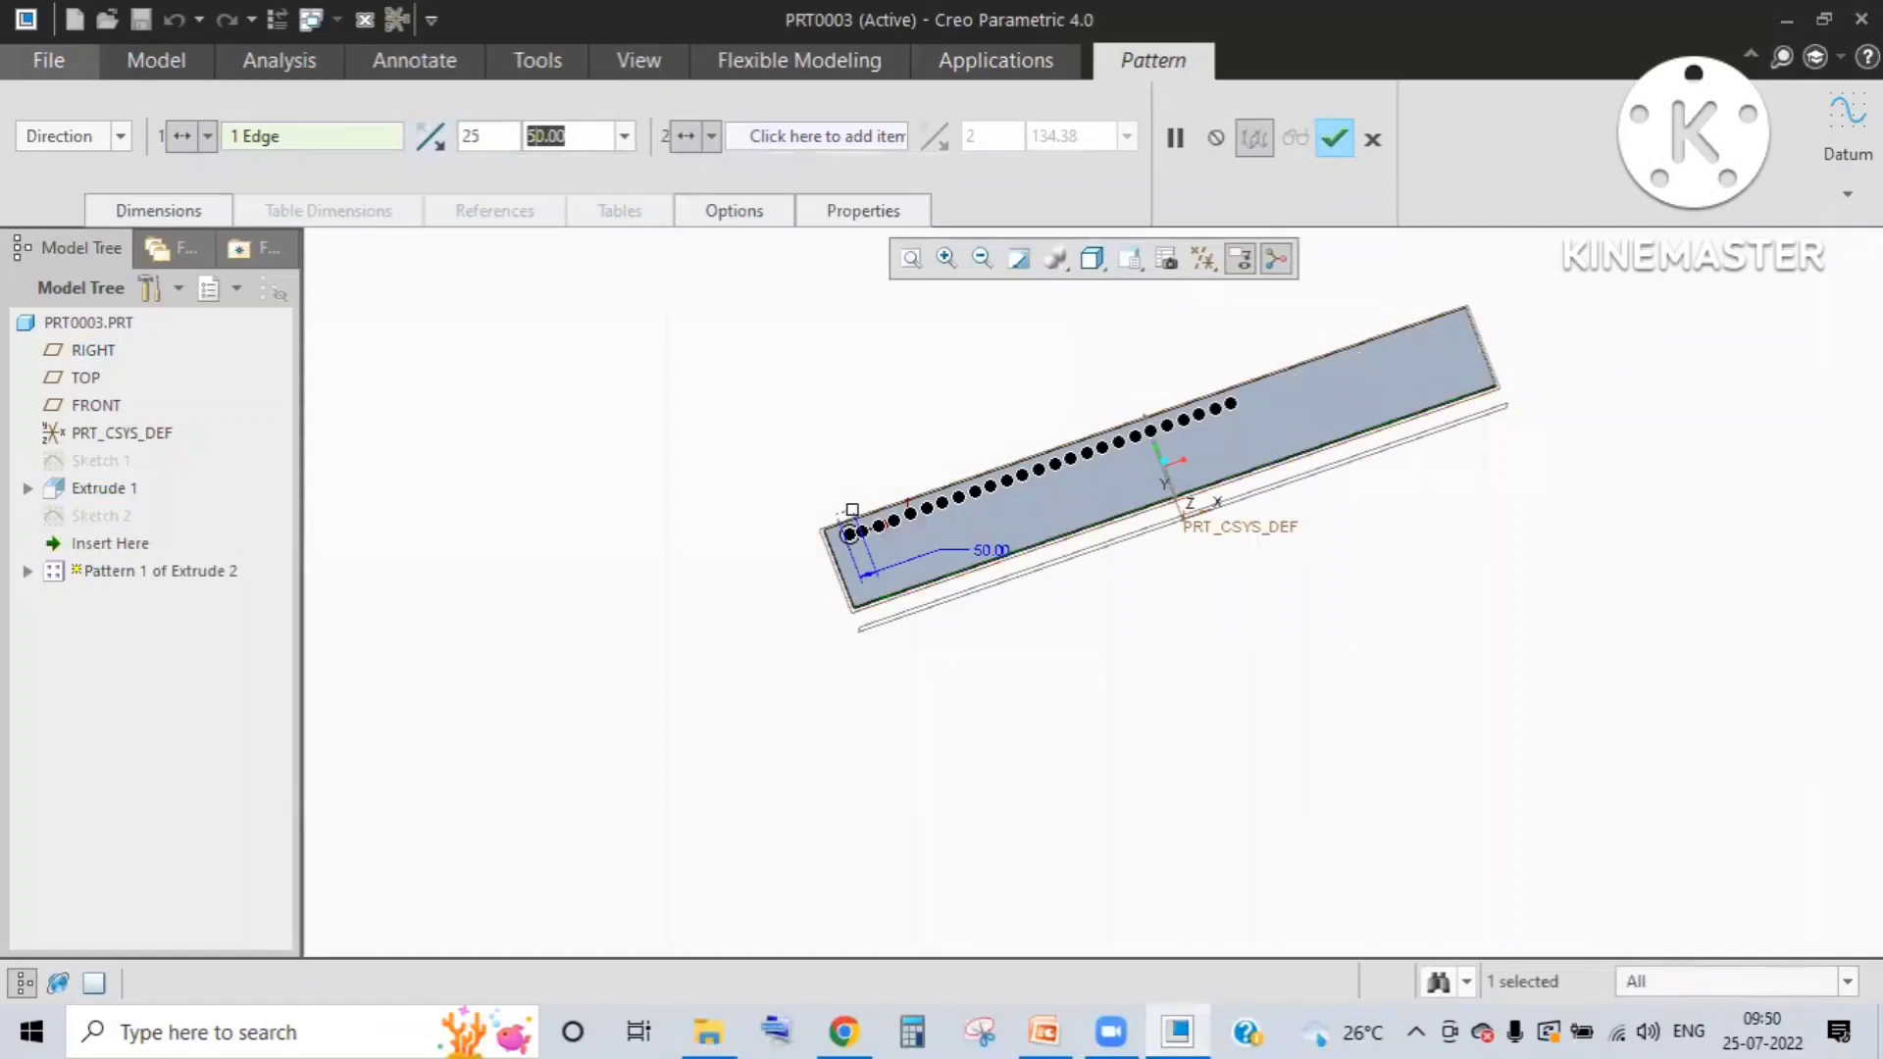
text(2000)
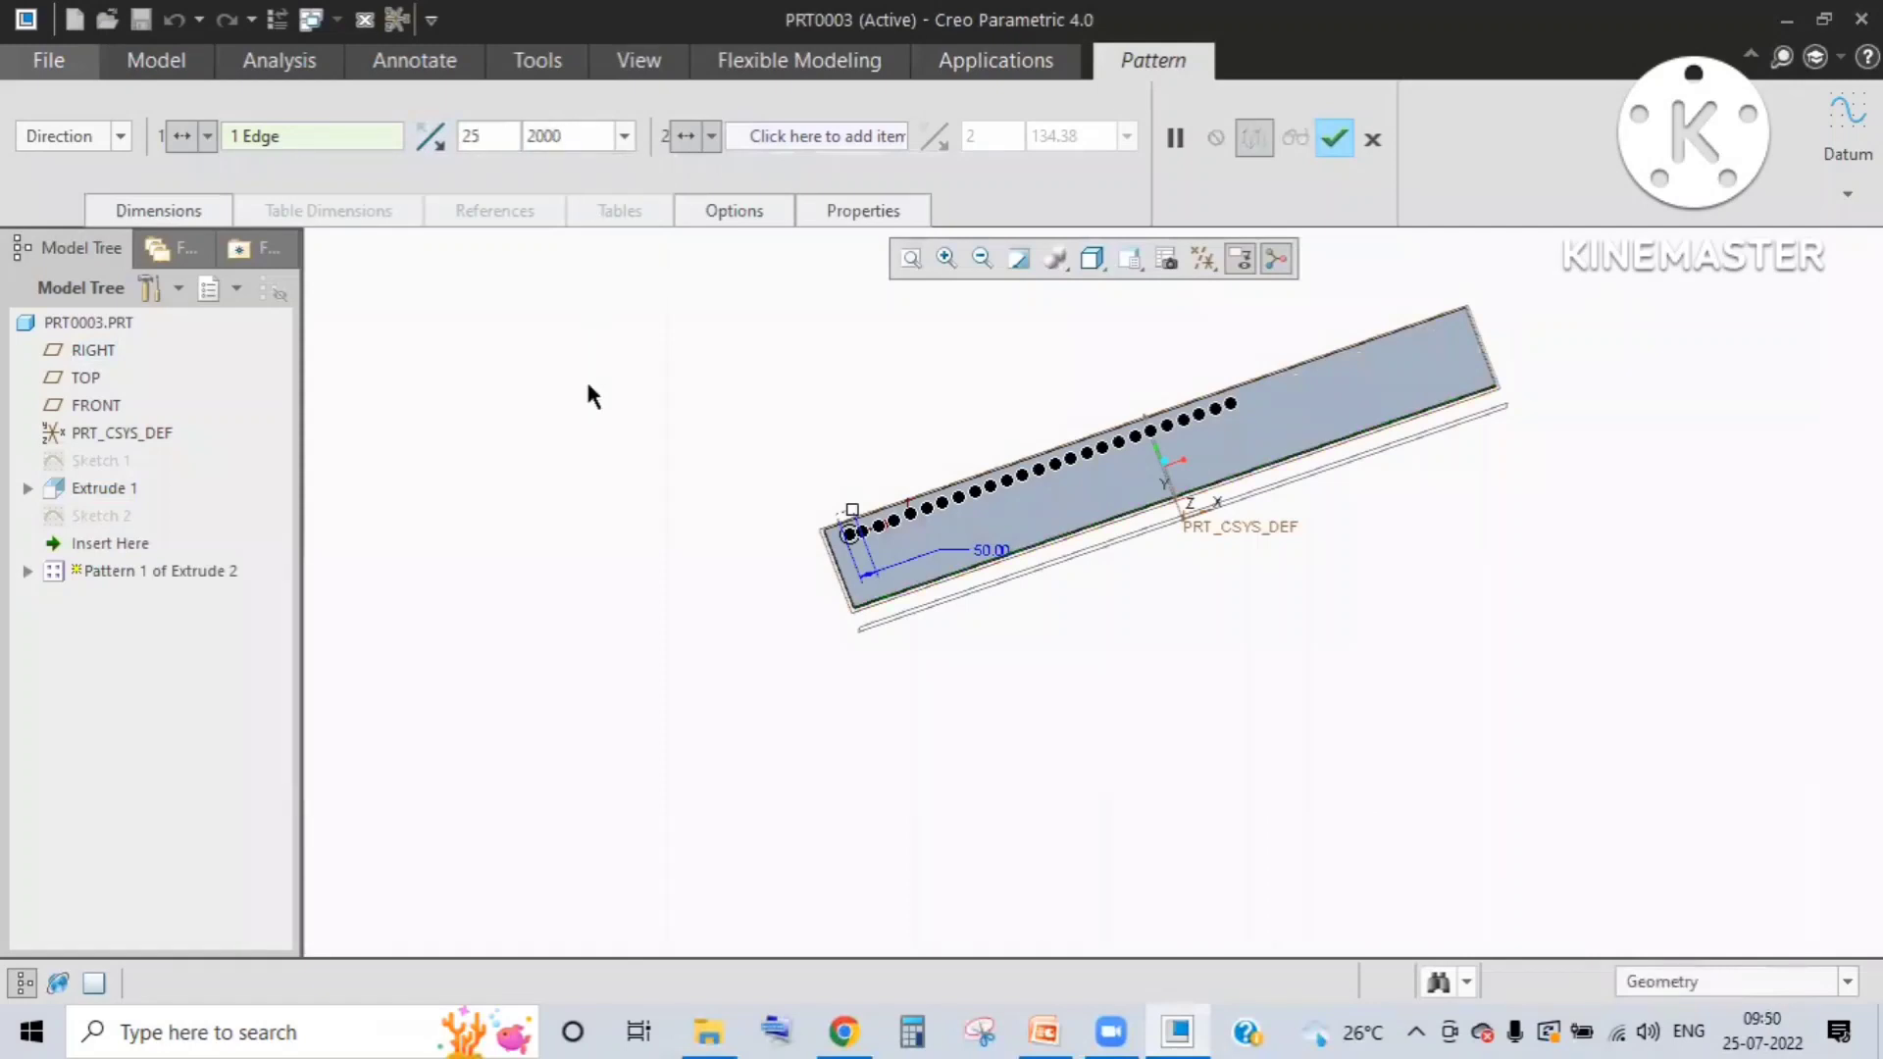
key(Return)
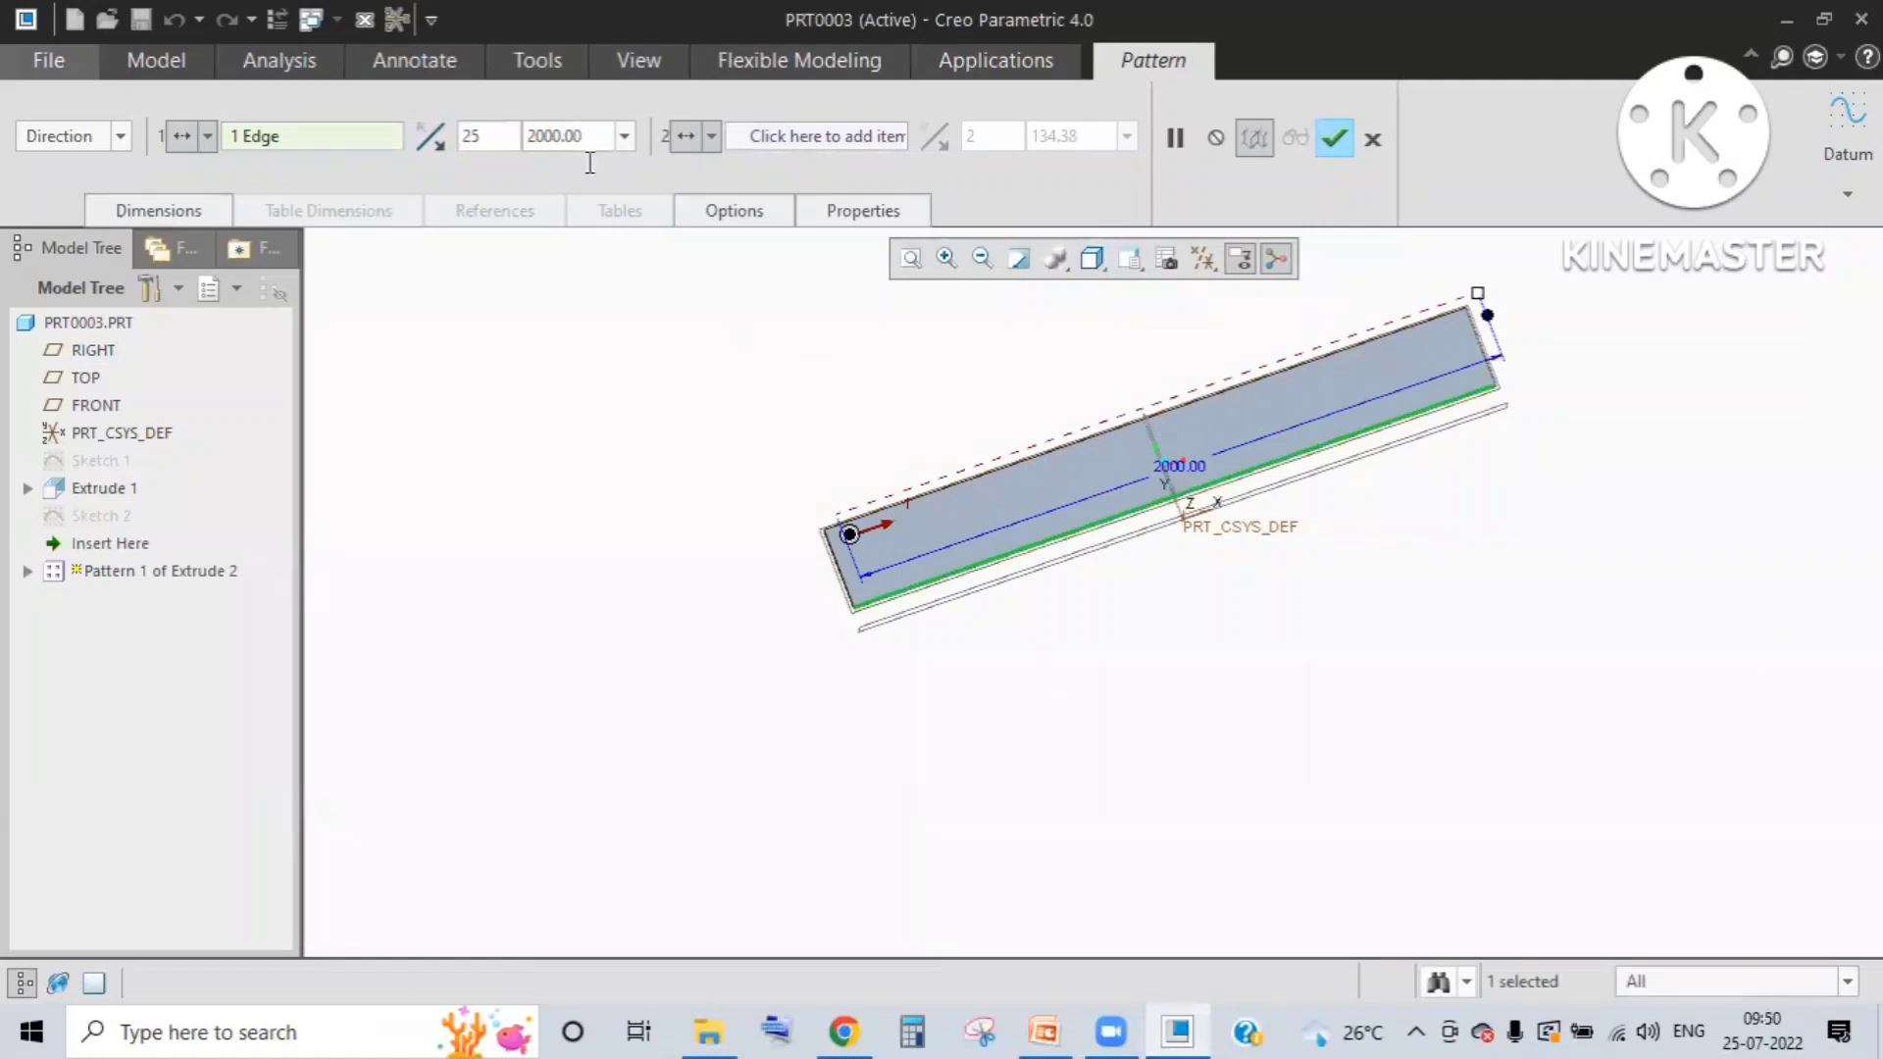
Step: Set the first pattern direction to a spacing of 100 with 20 members
double_click(529, 135)
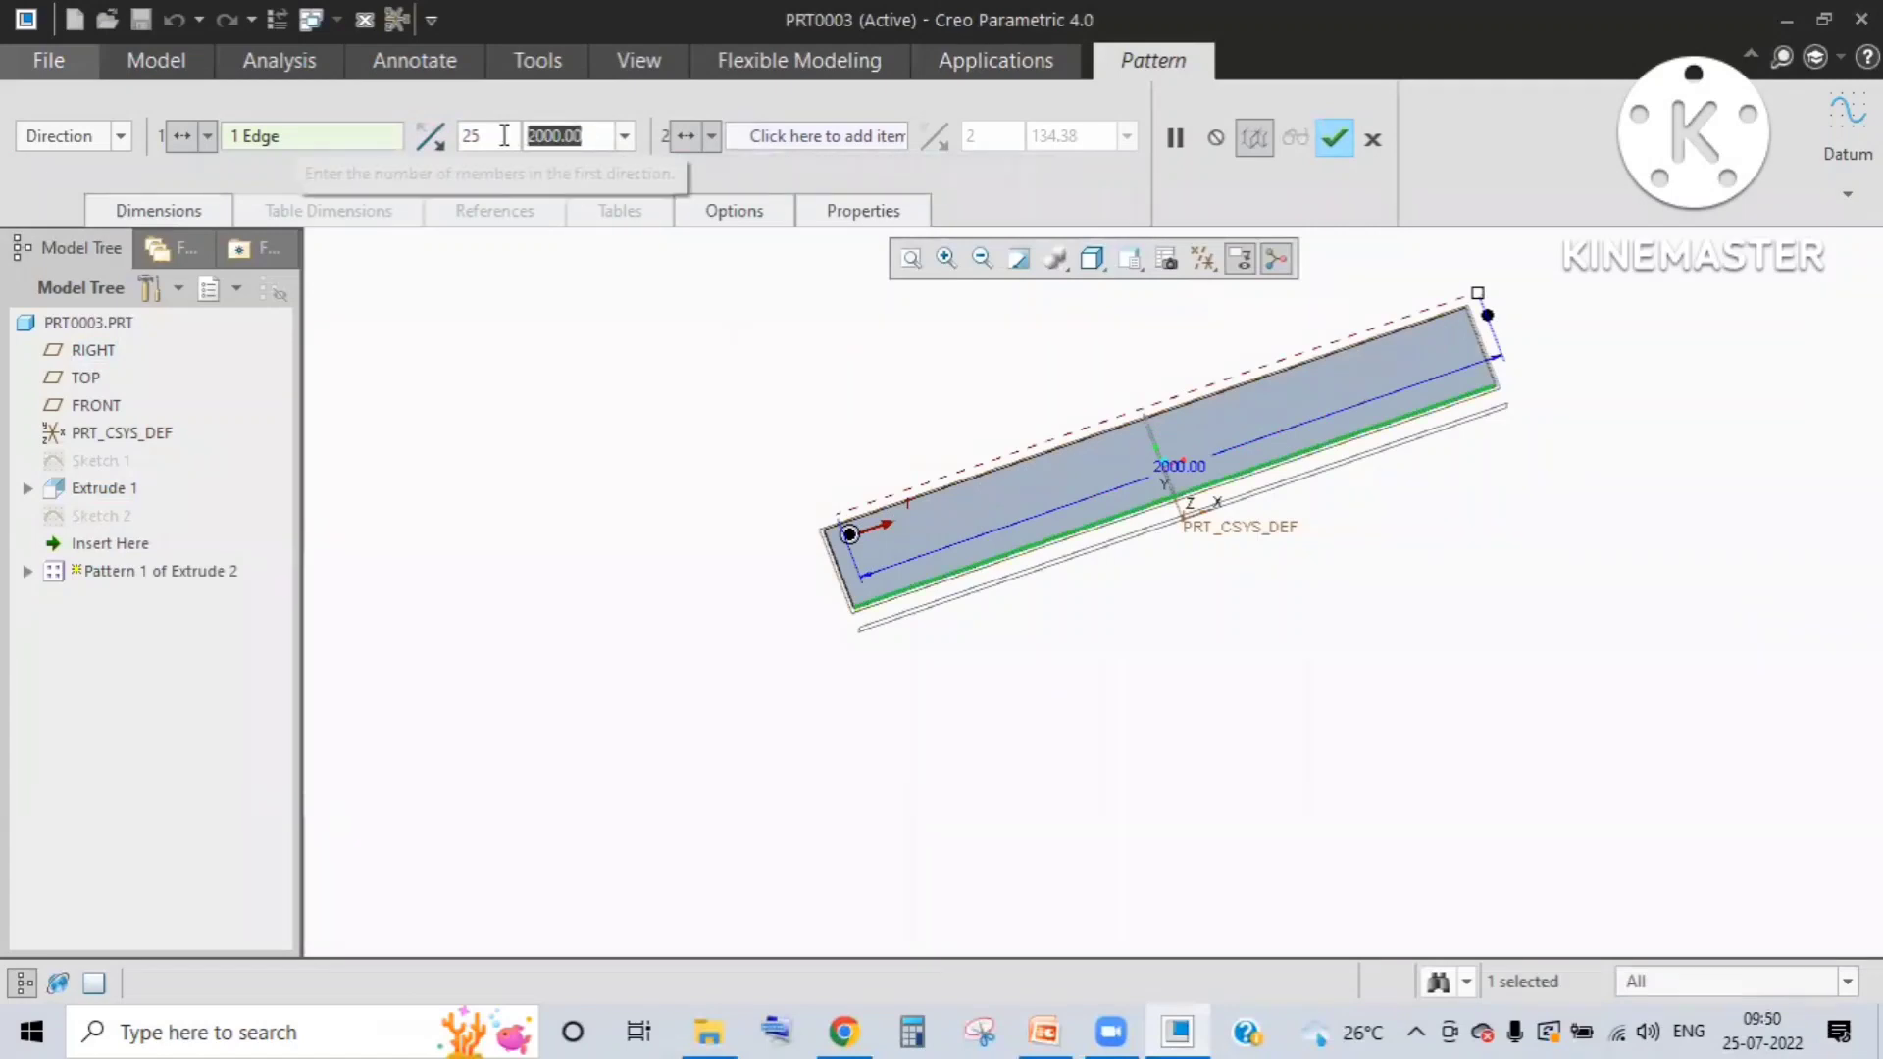
text(100)
key(Return)
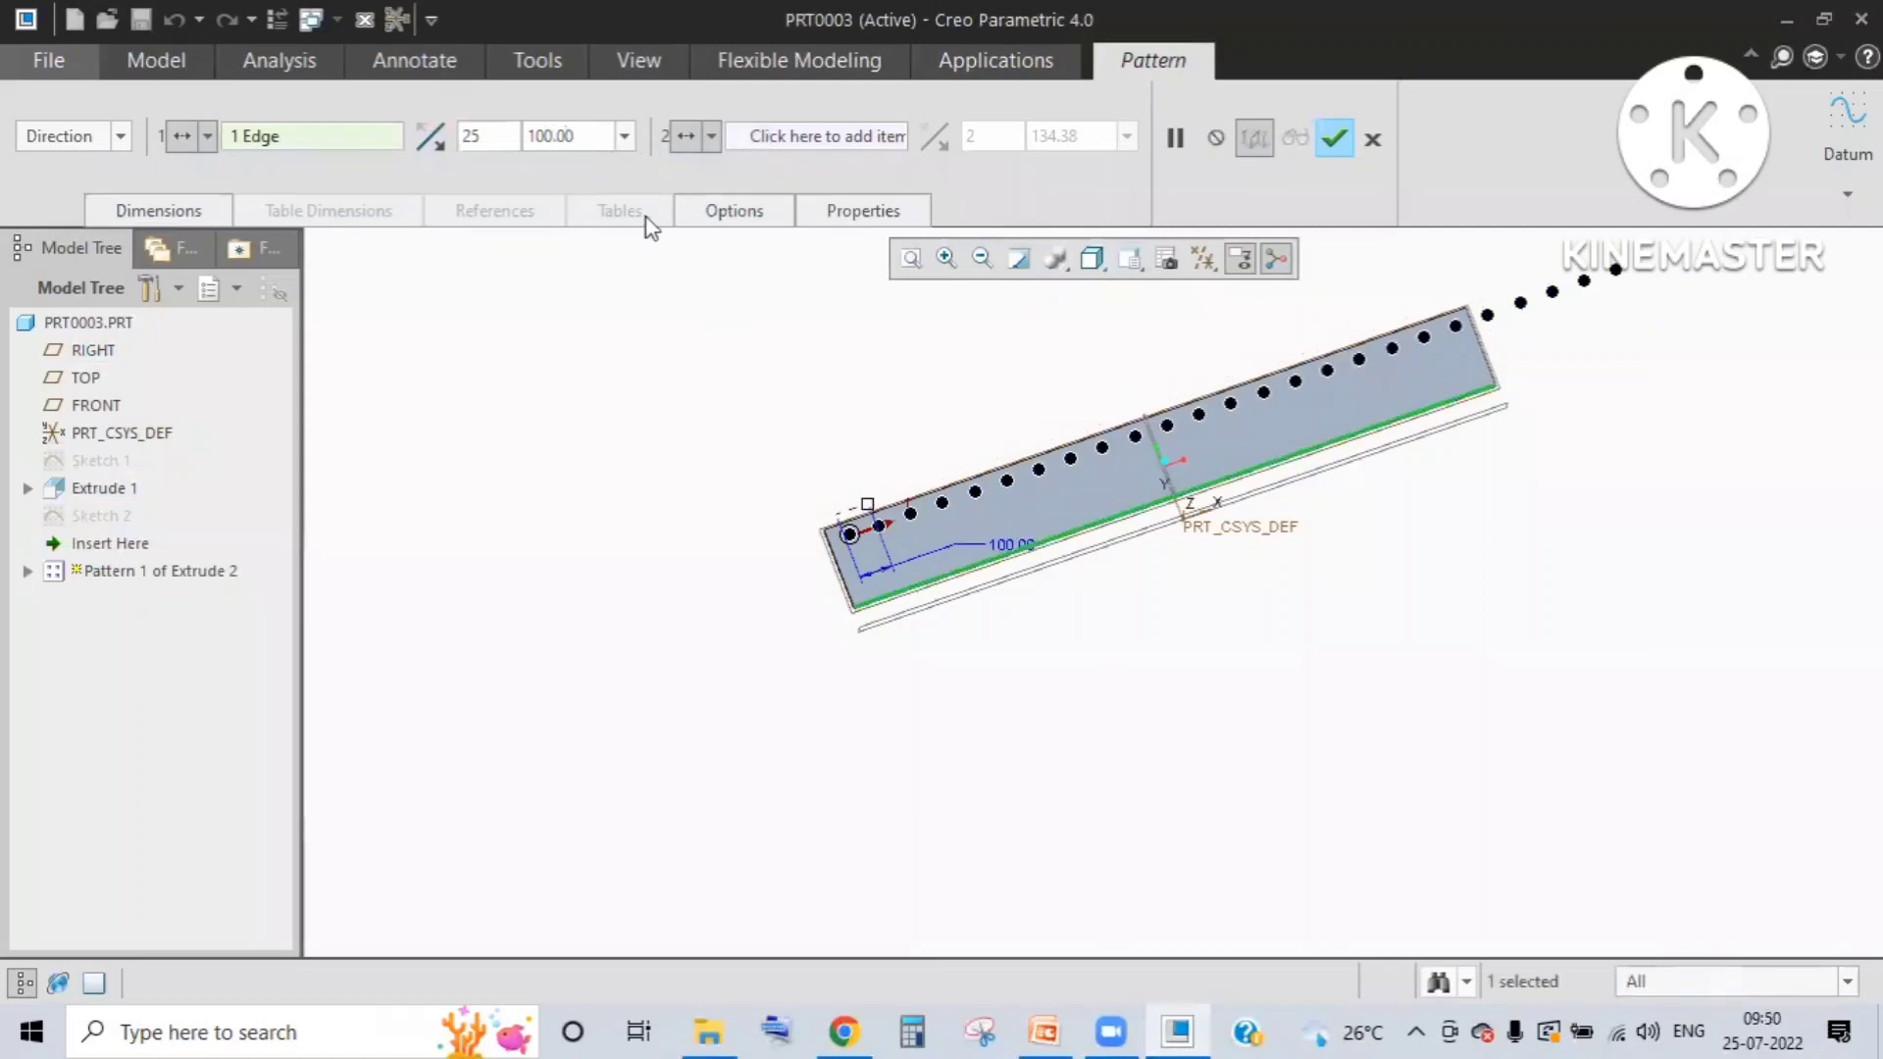
double_click(472, 137)
text(20)
key(Return)
Step: Define the pattern's second direction with the plate's short end edge
click(776, 139)
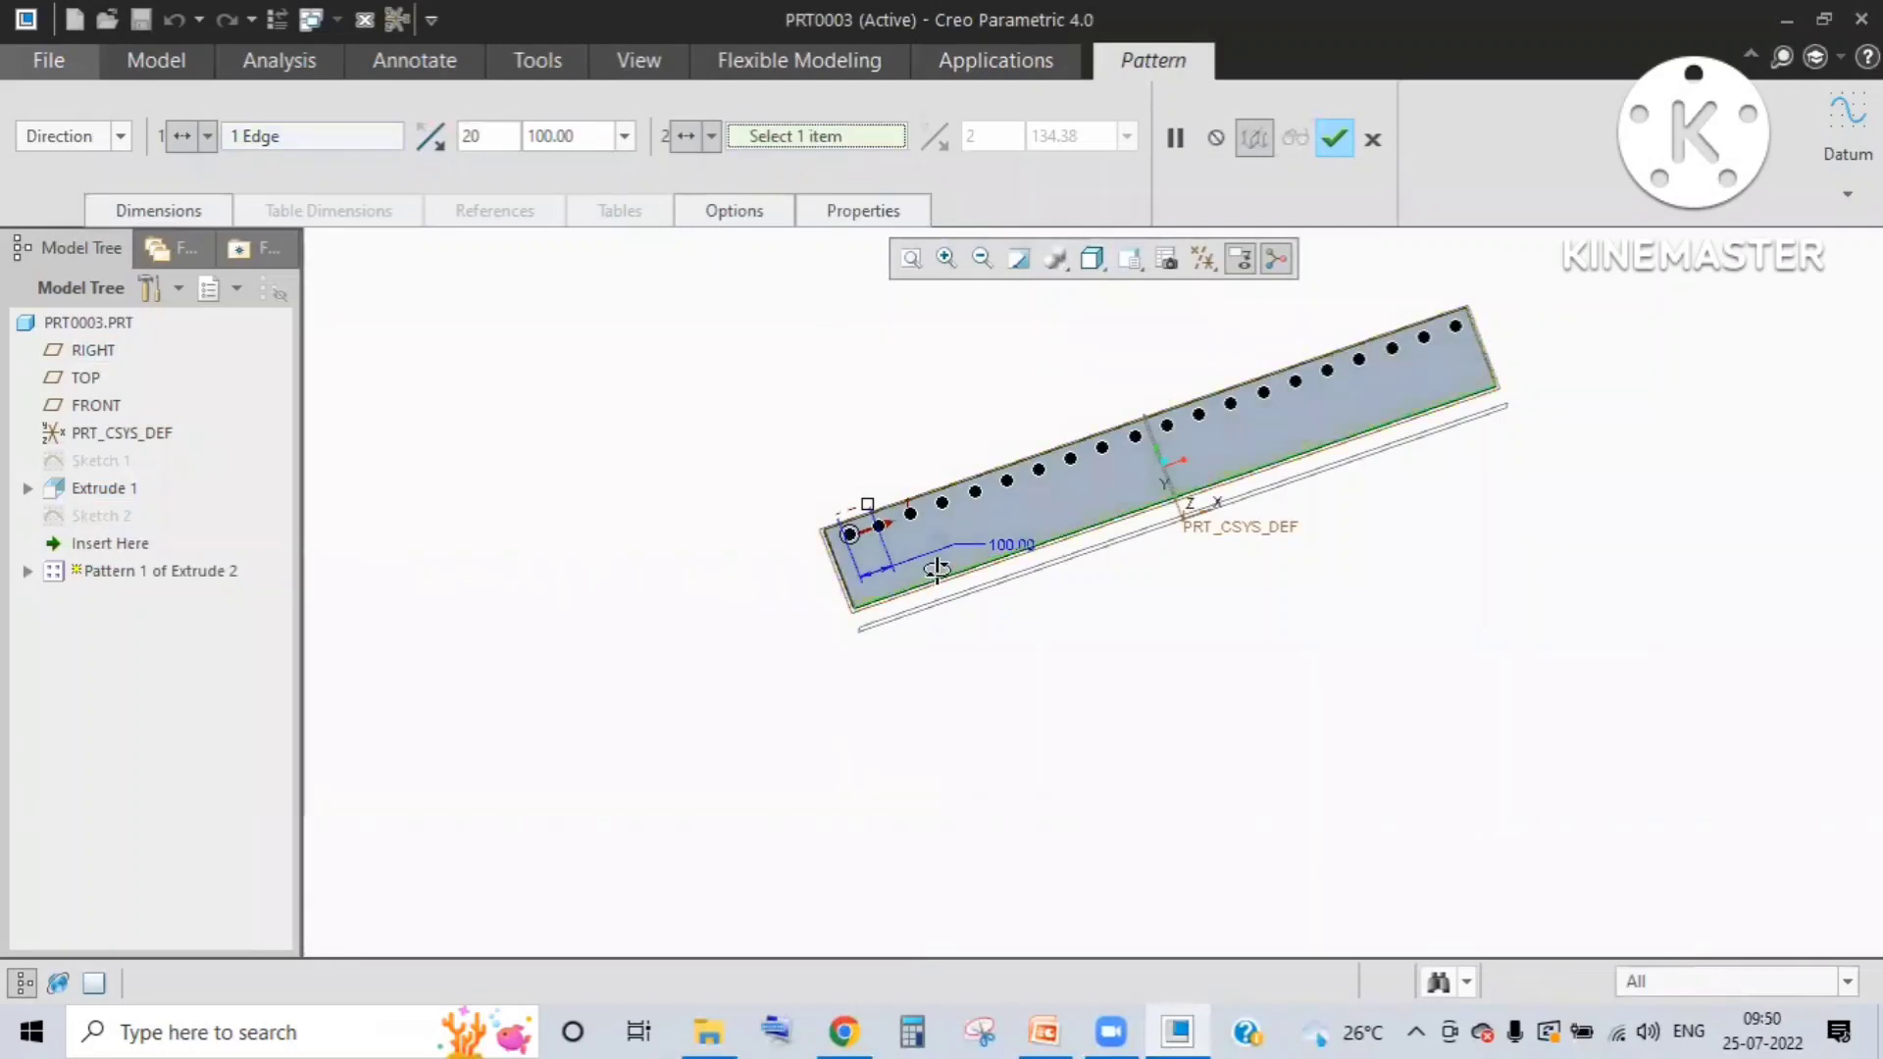
scroll(892, 569, up, 5)
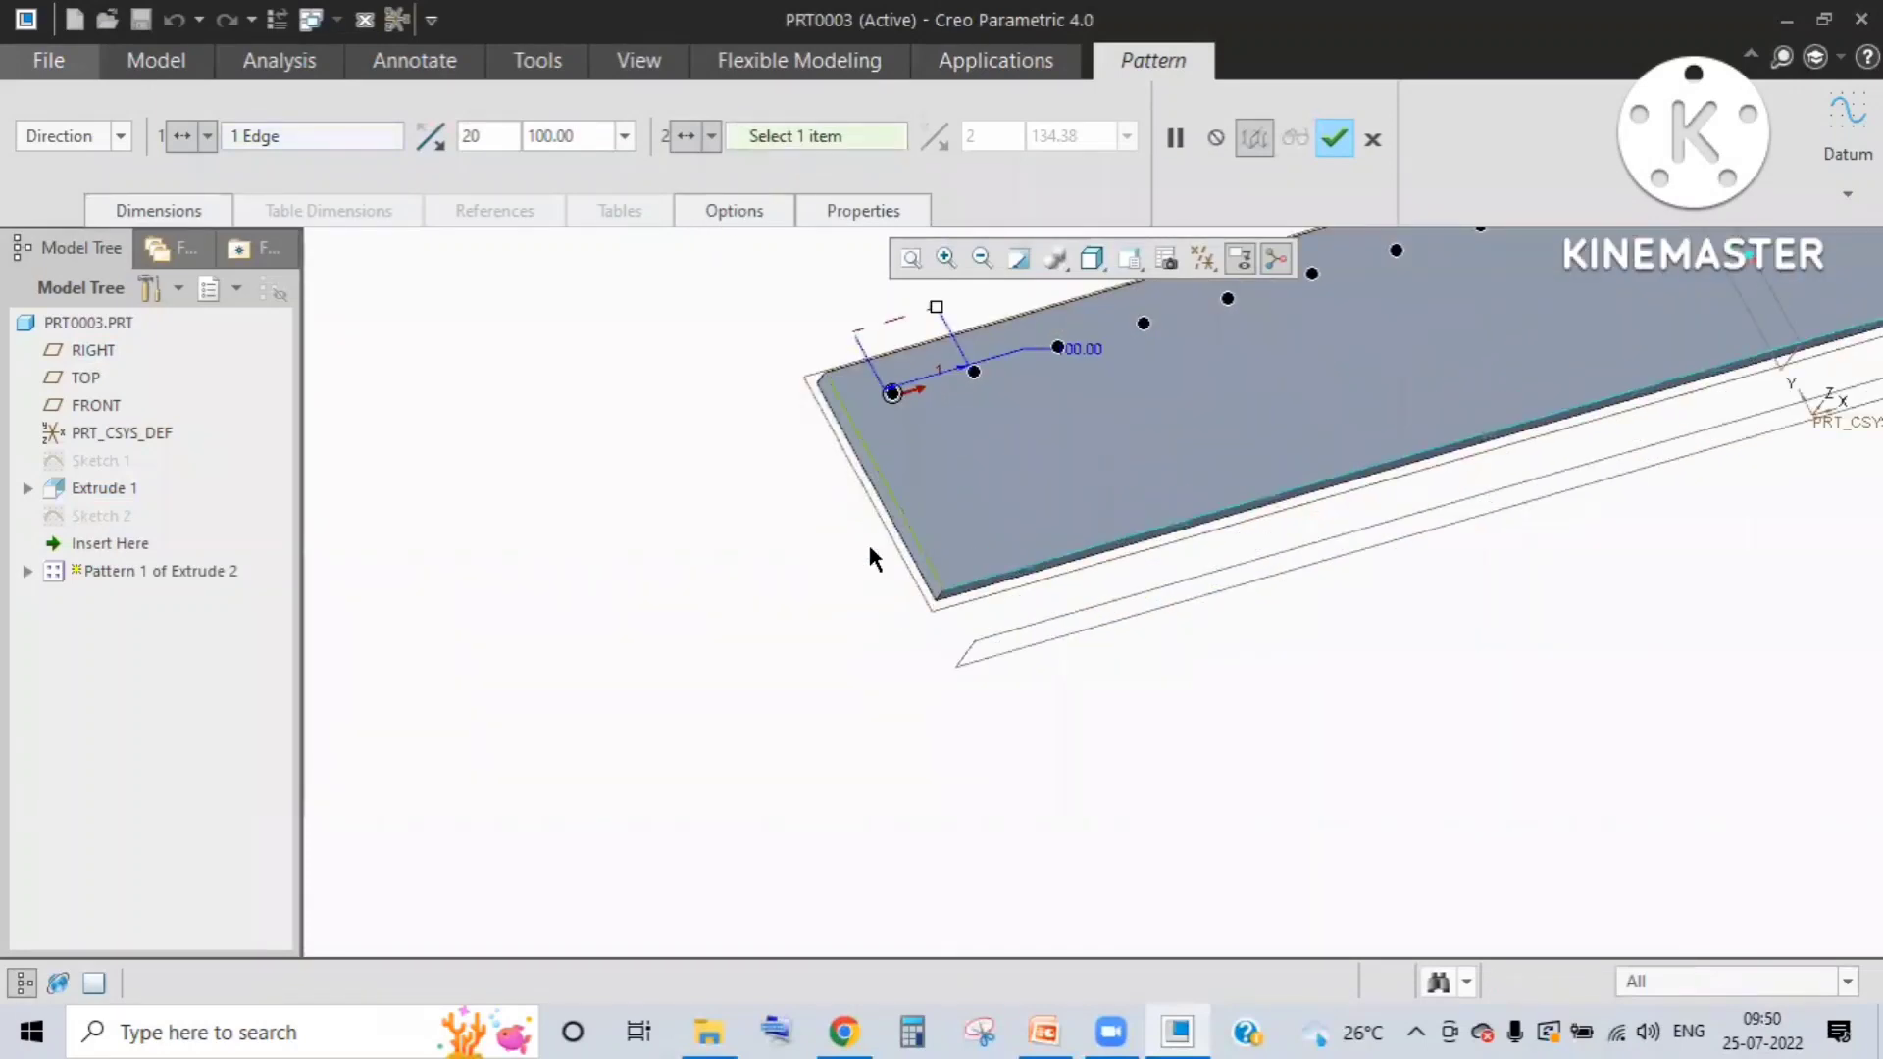
click(869, 556)
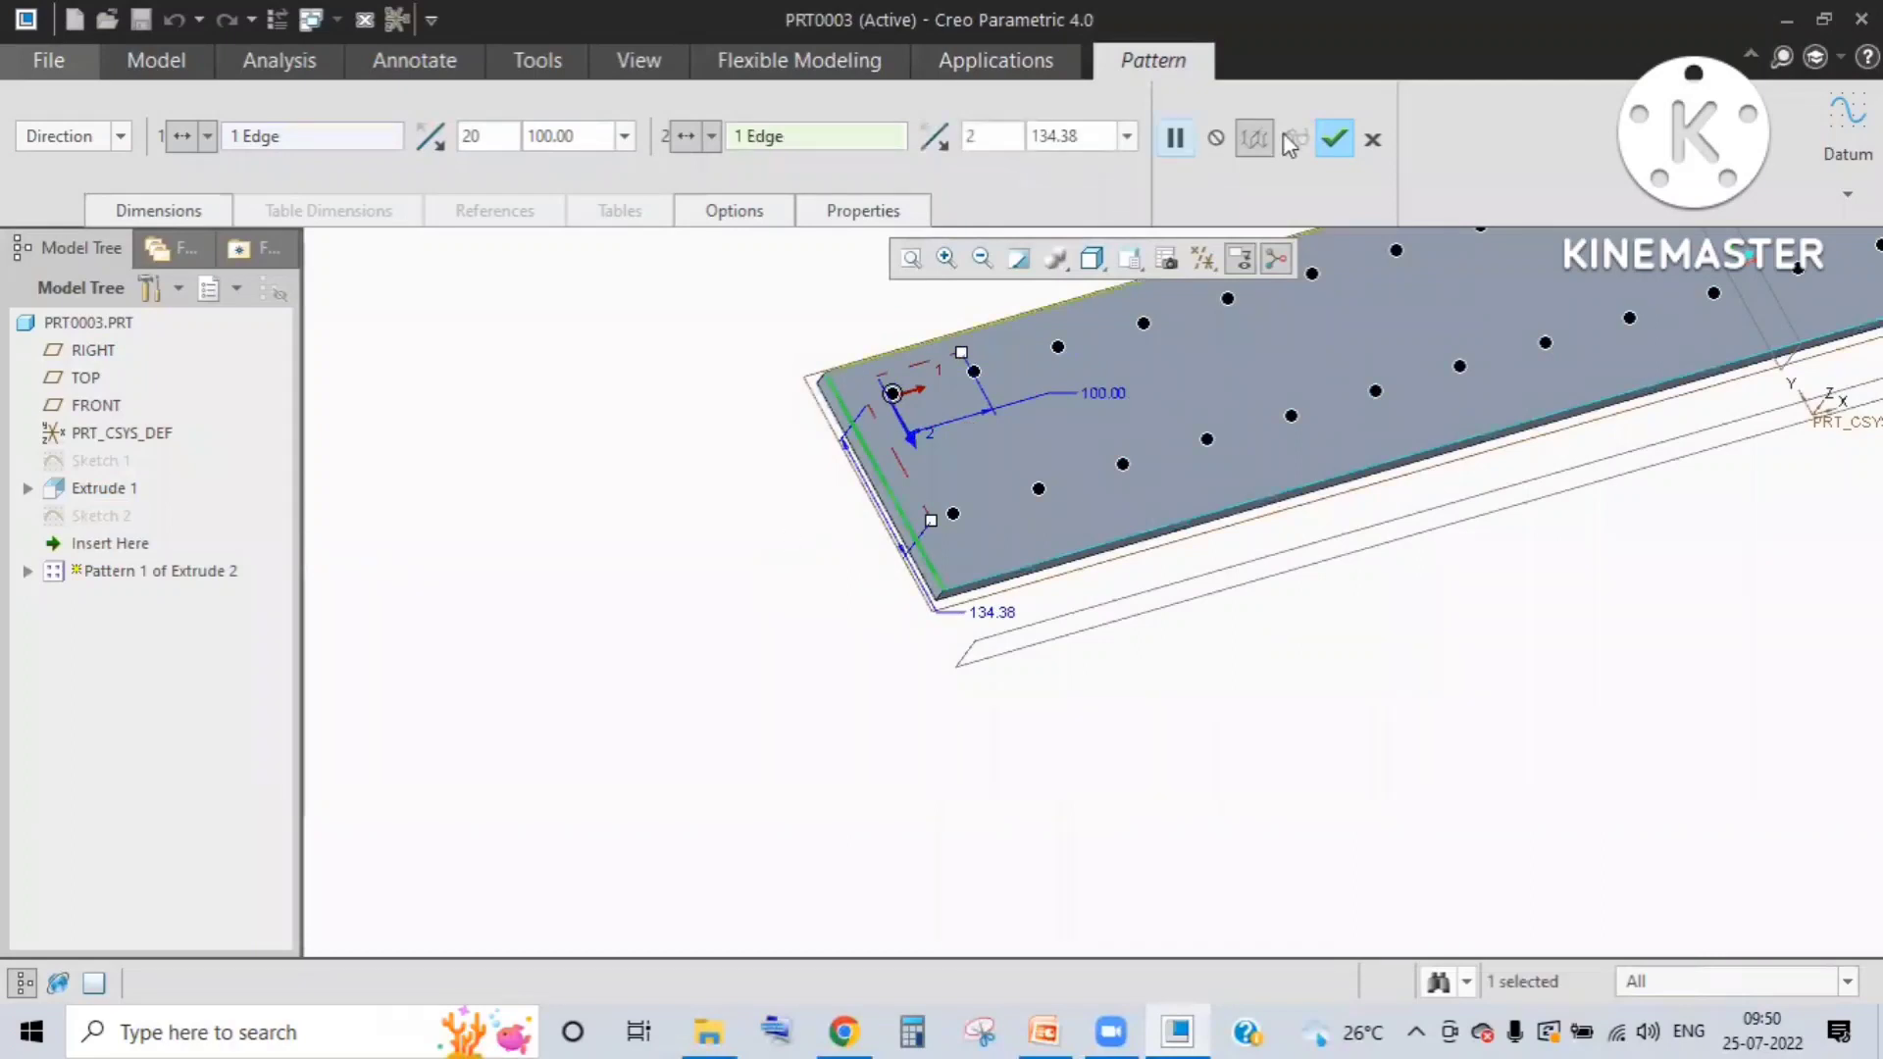
Step: Complete the block pattern with 2 members at a spacing of 134.38 in the second direction
click(1334, 139)
scroll(883, 545, down, 3)
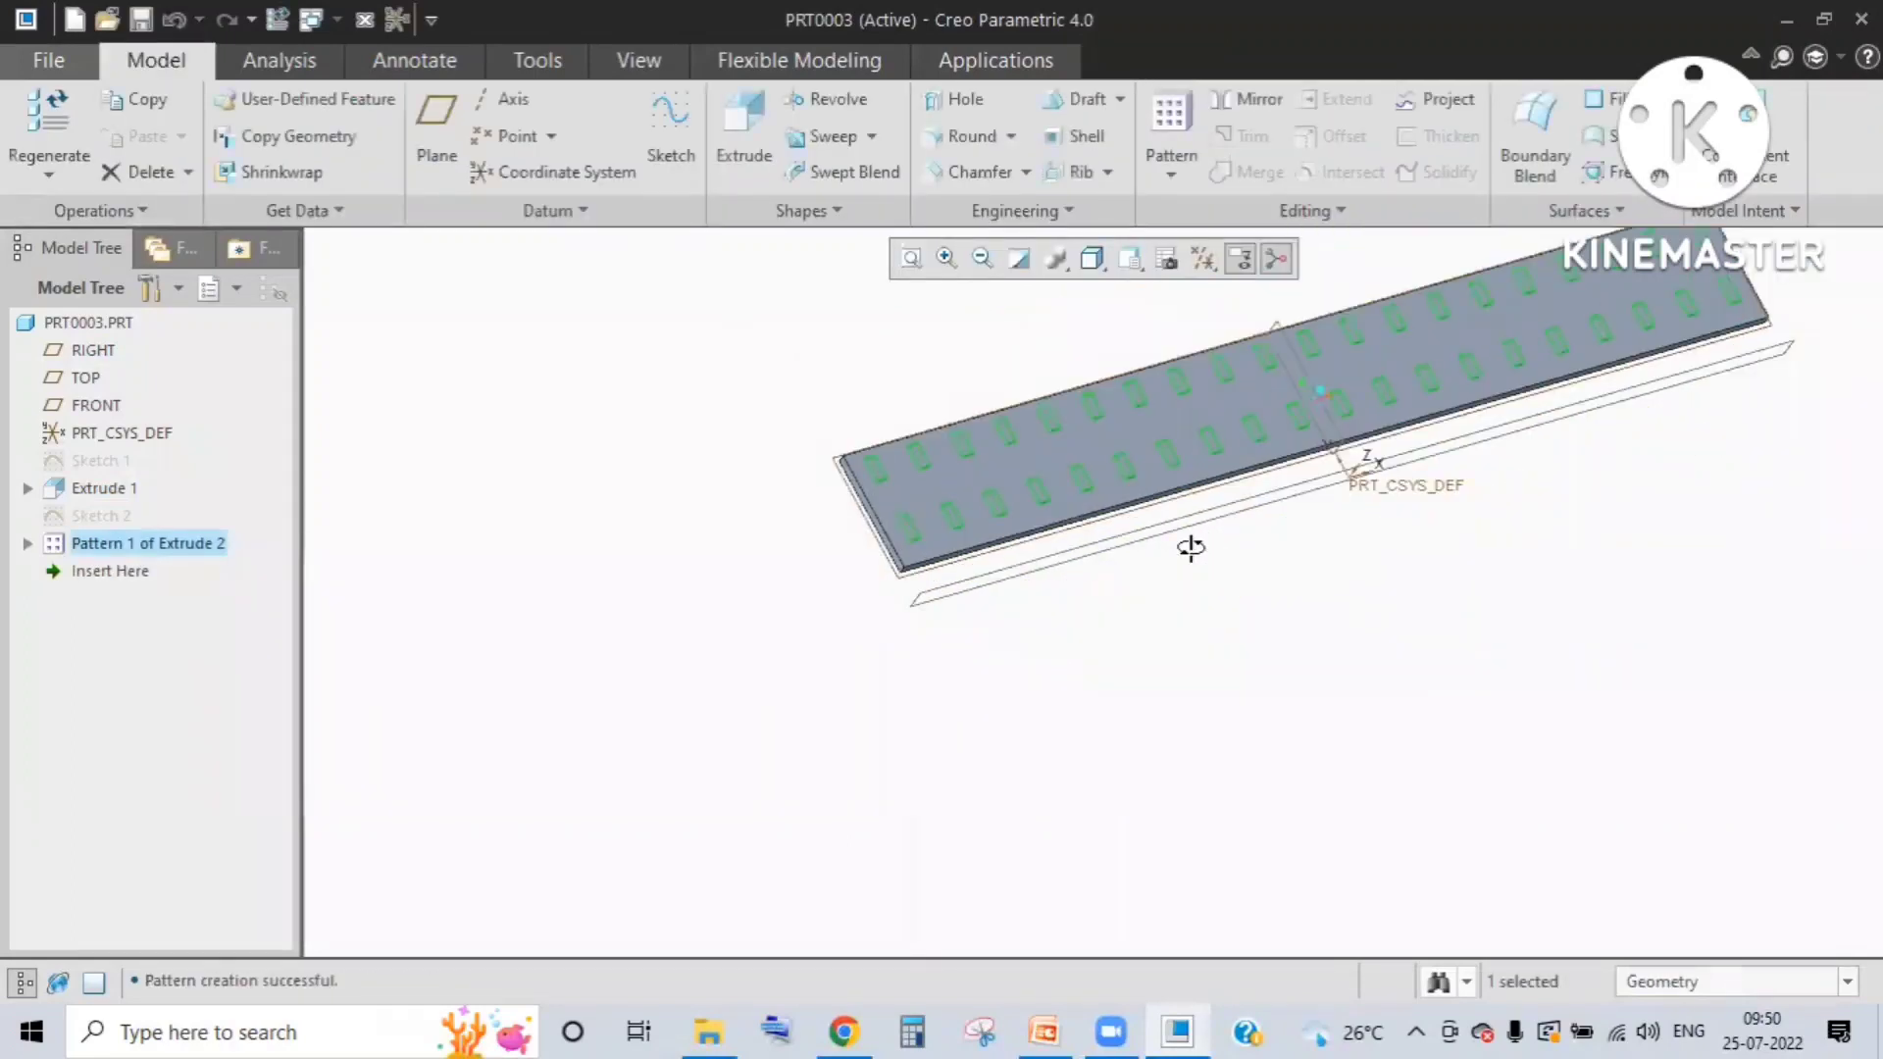
middle_drag(1190, 547, 1100, 523)
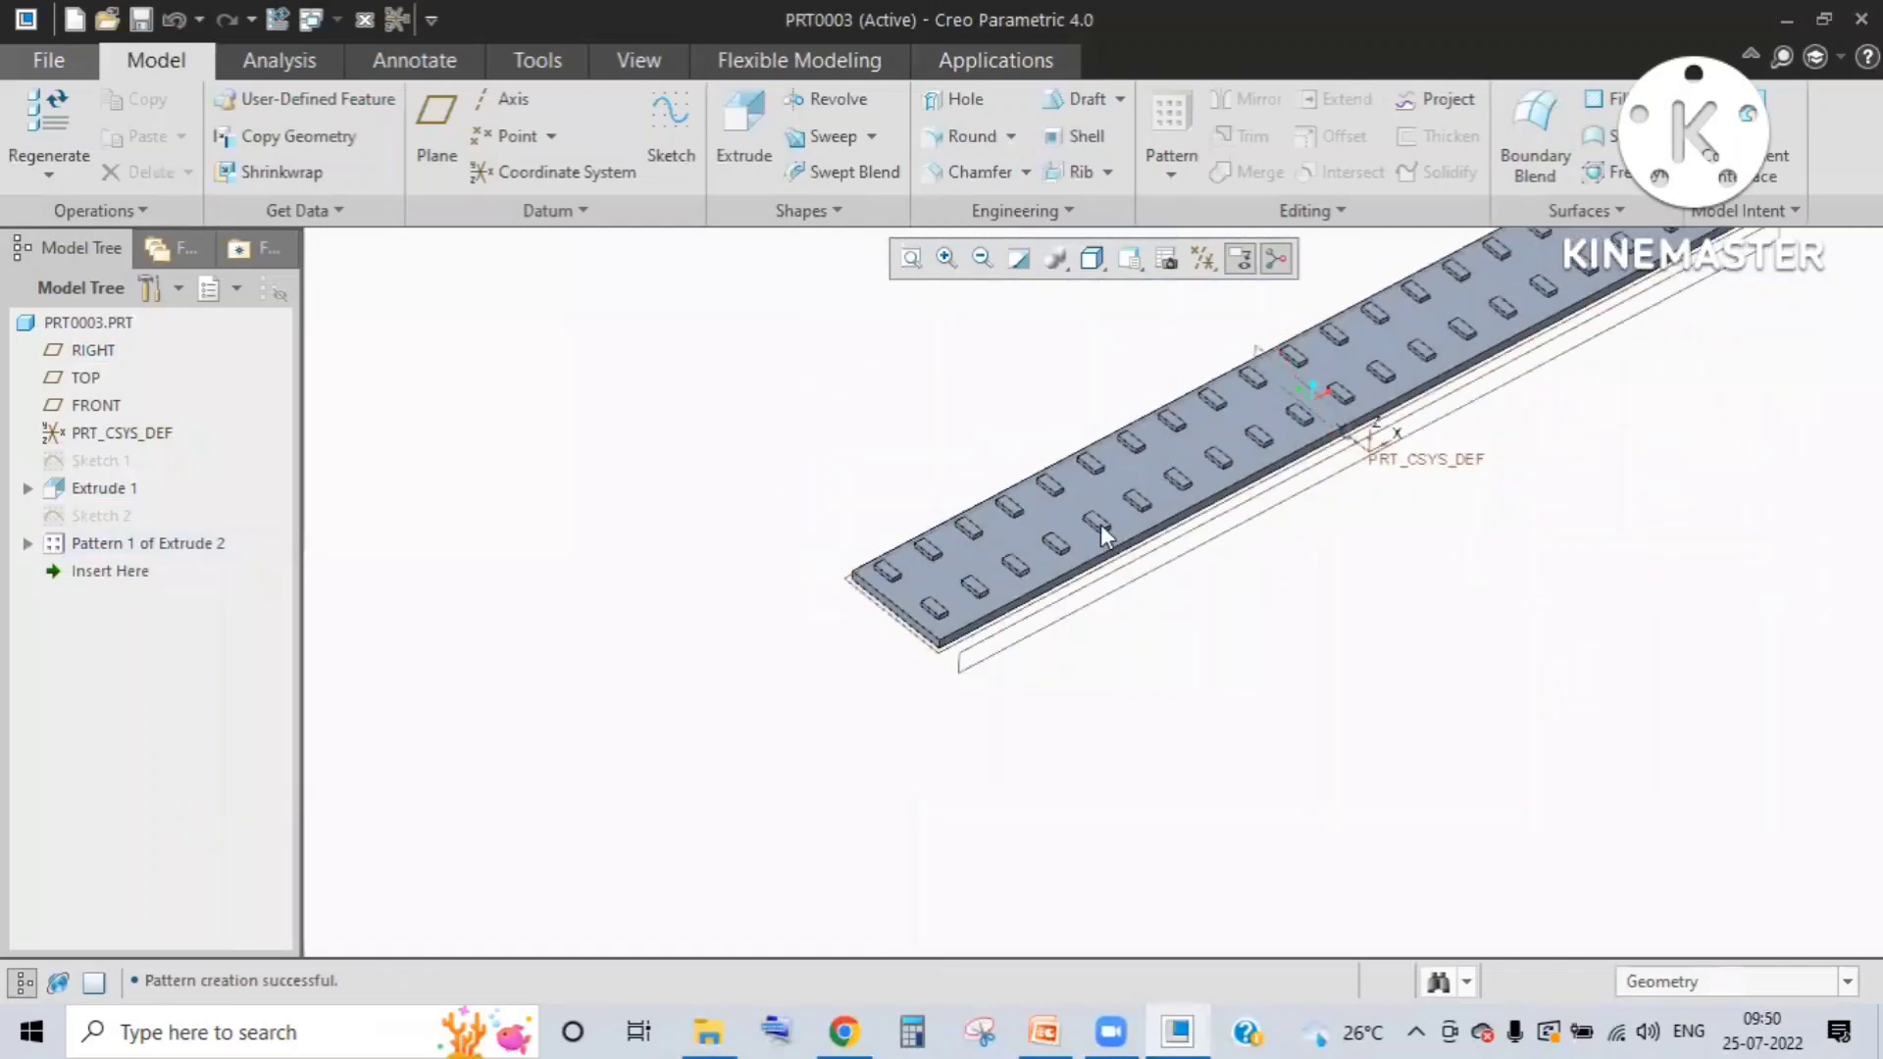
scroll(1100, 524, up, 3)
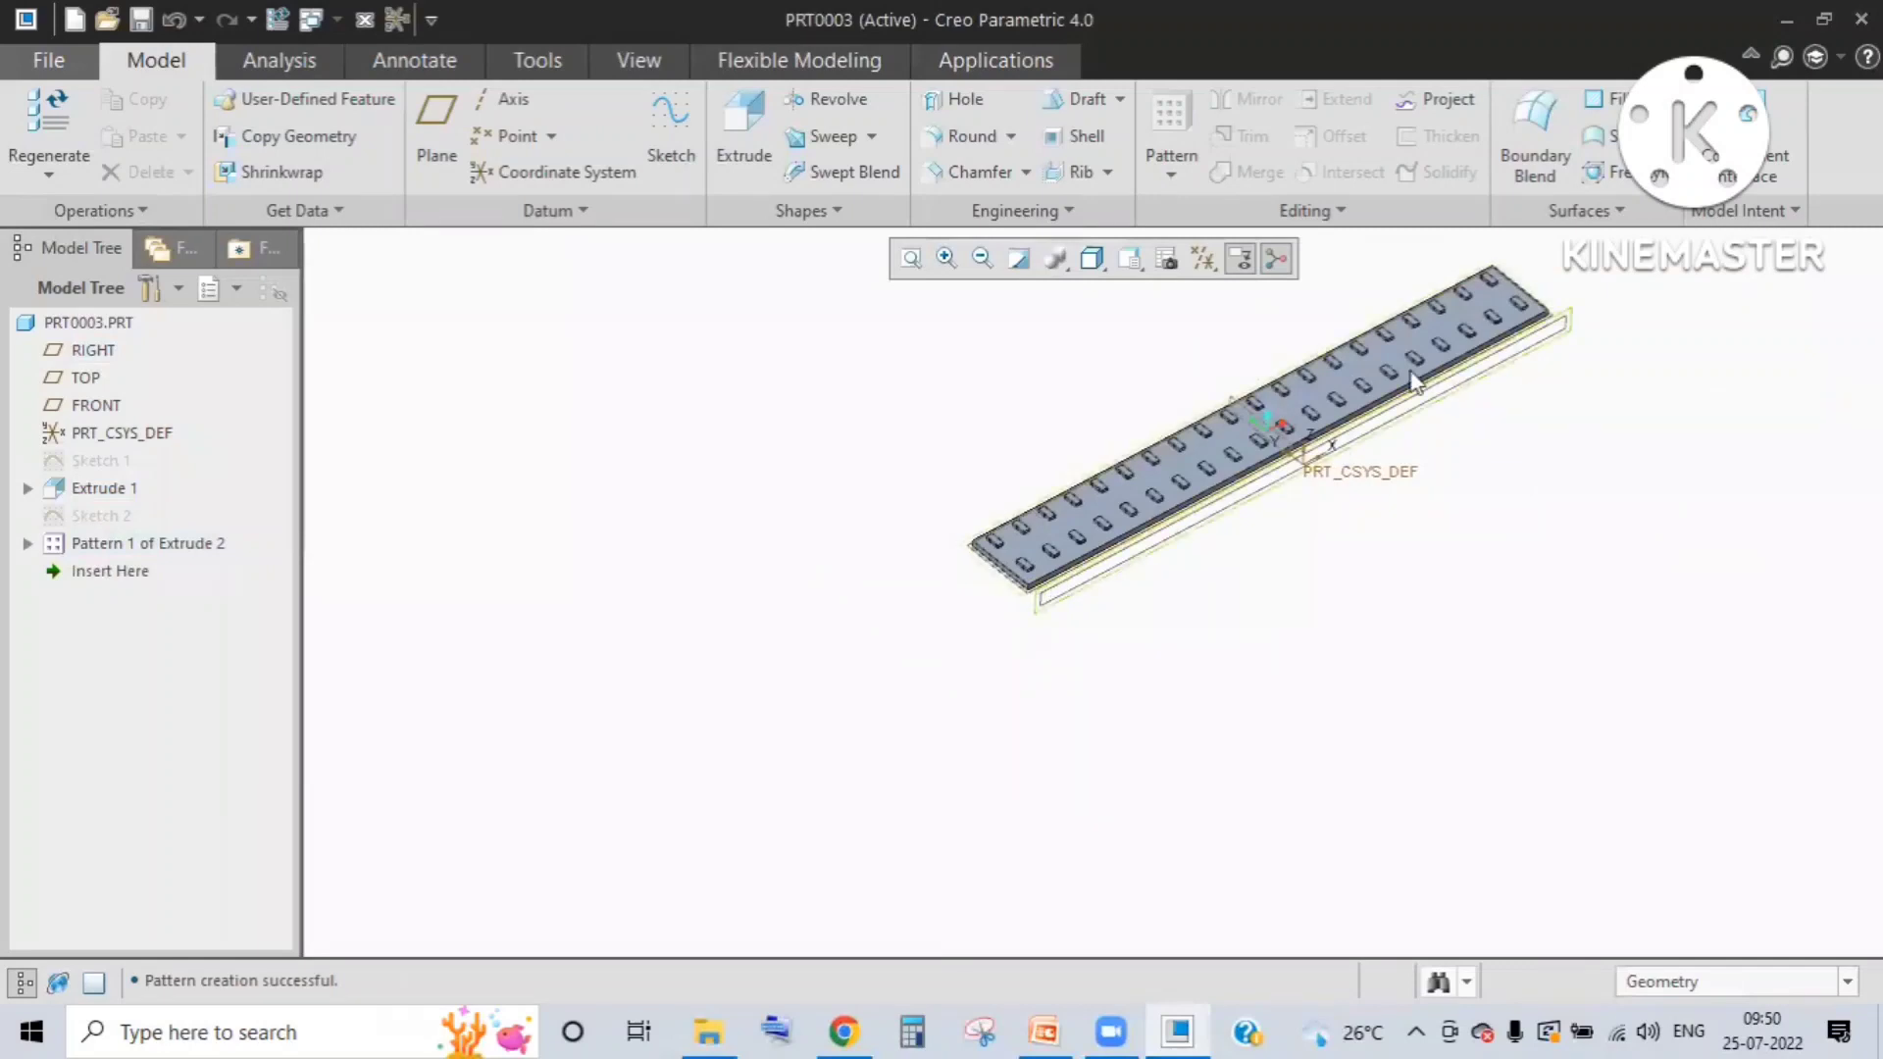
scroll(1331, 438, down, 2)
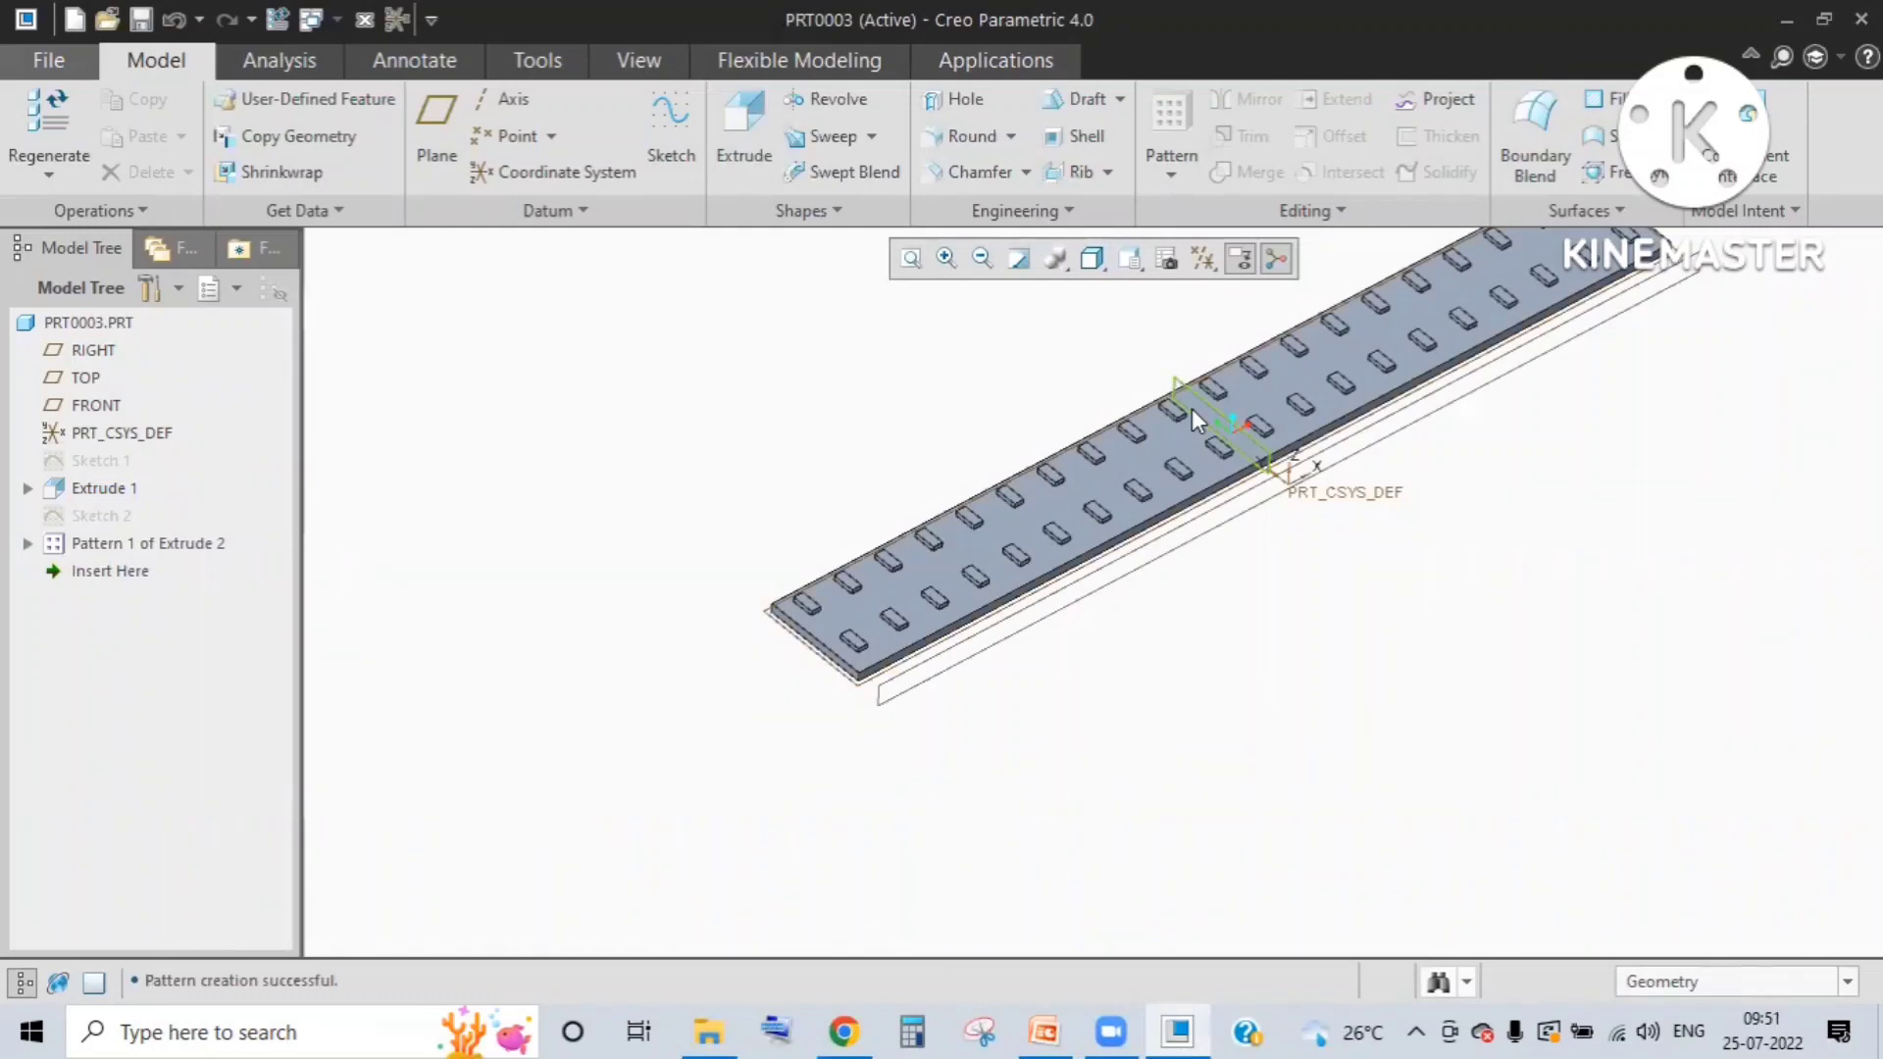
Step: Start a Toroidal Bend and include the solid geometry in the bend
click(823, 211)
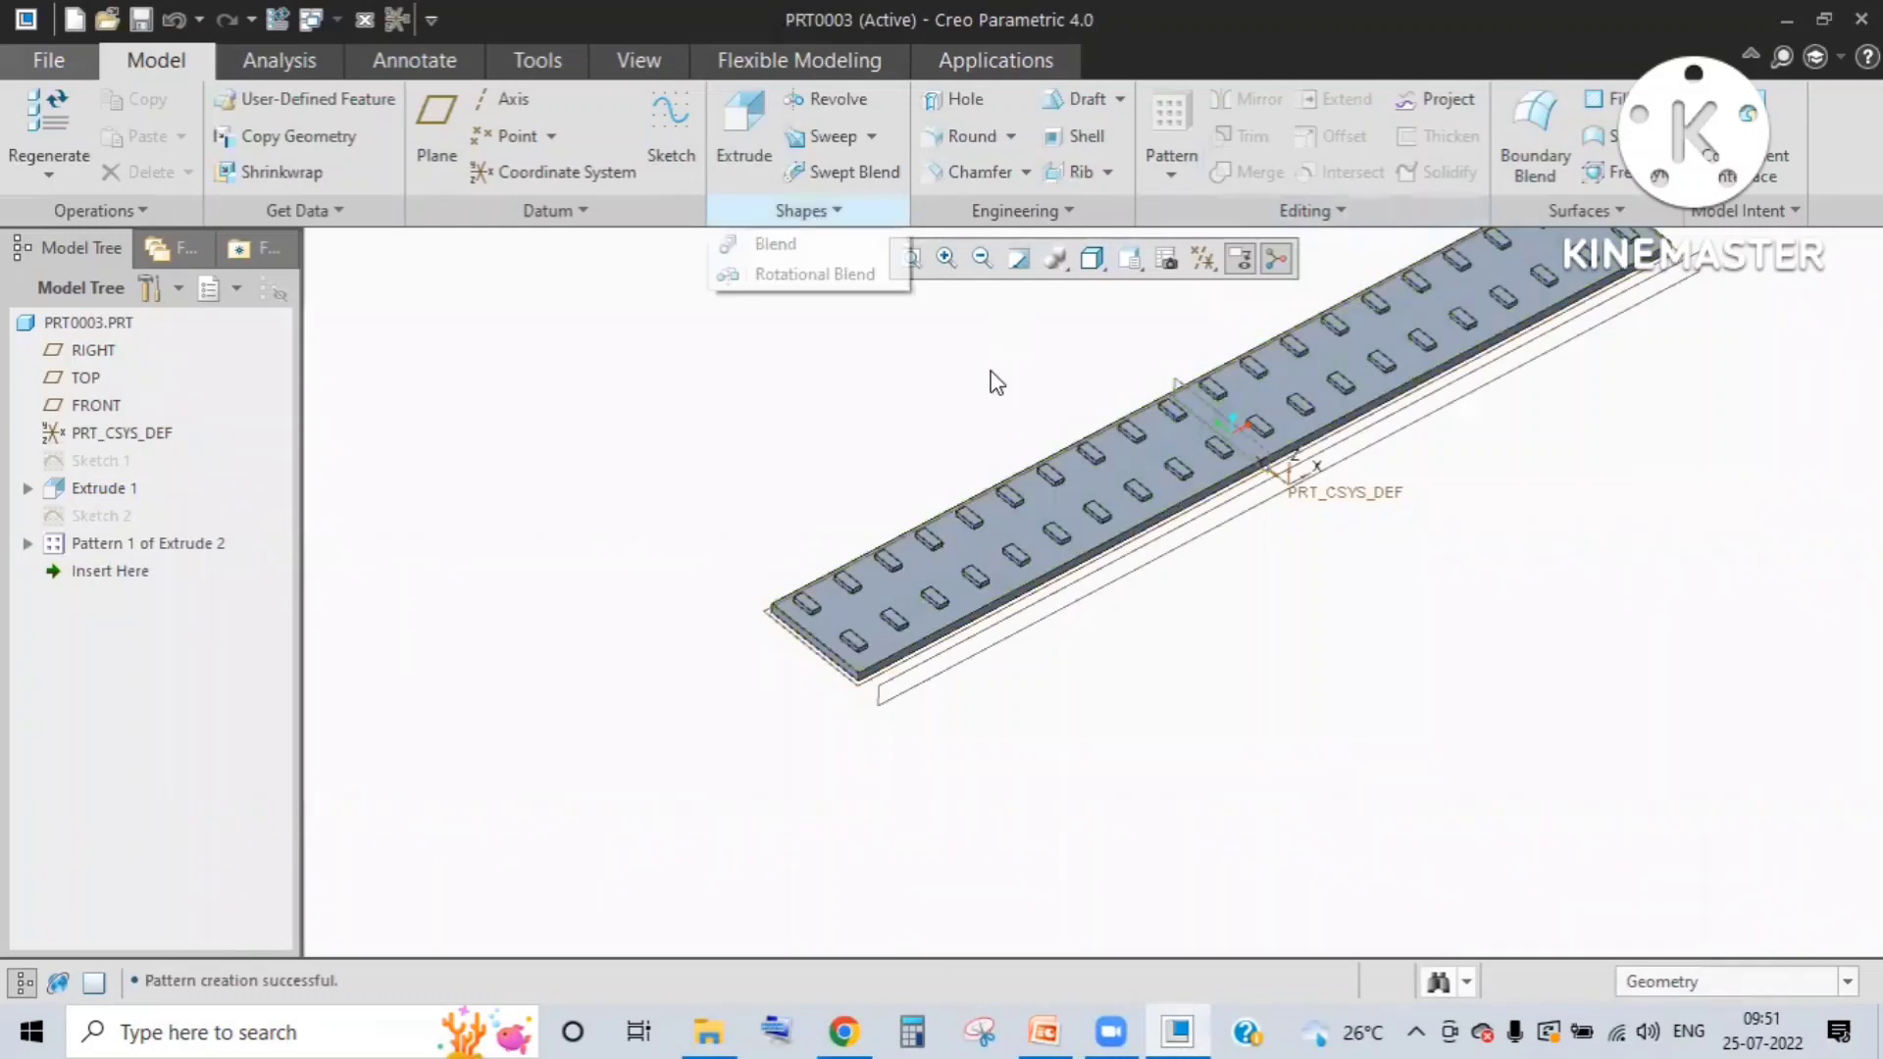
click(1045, 215)
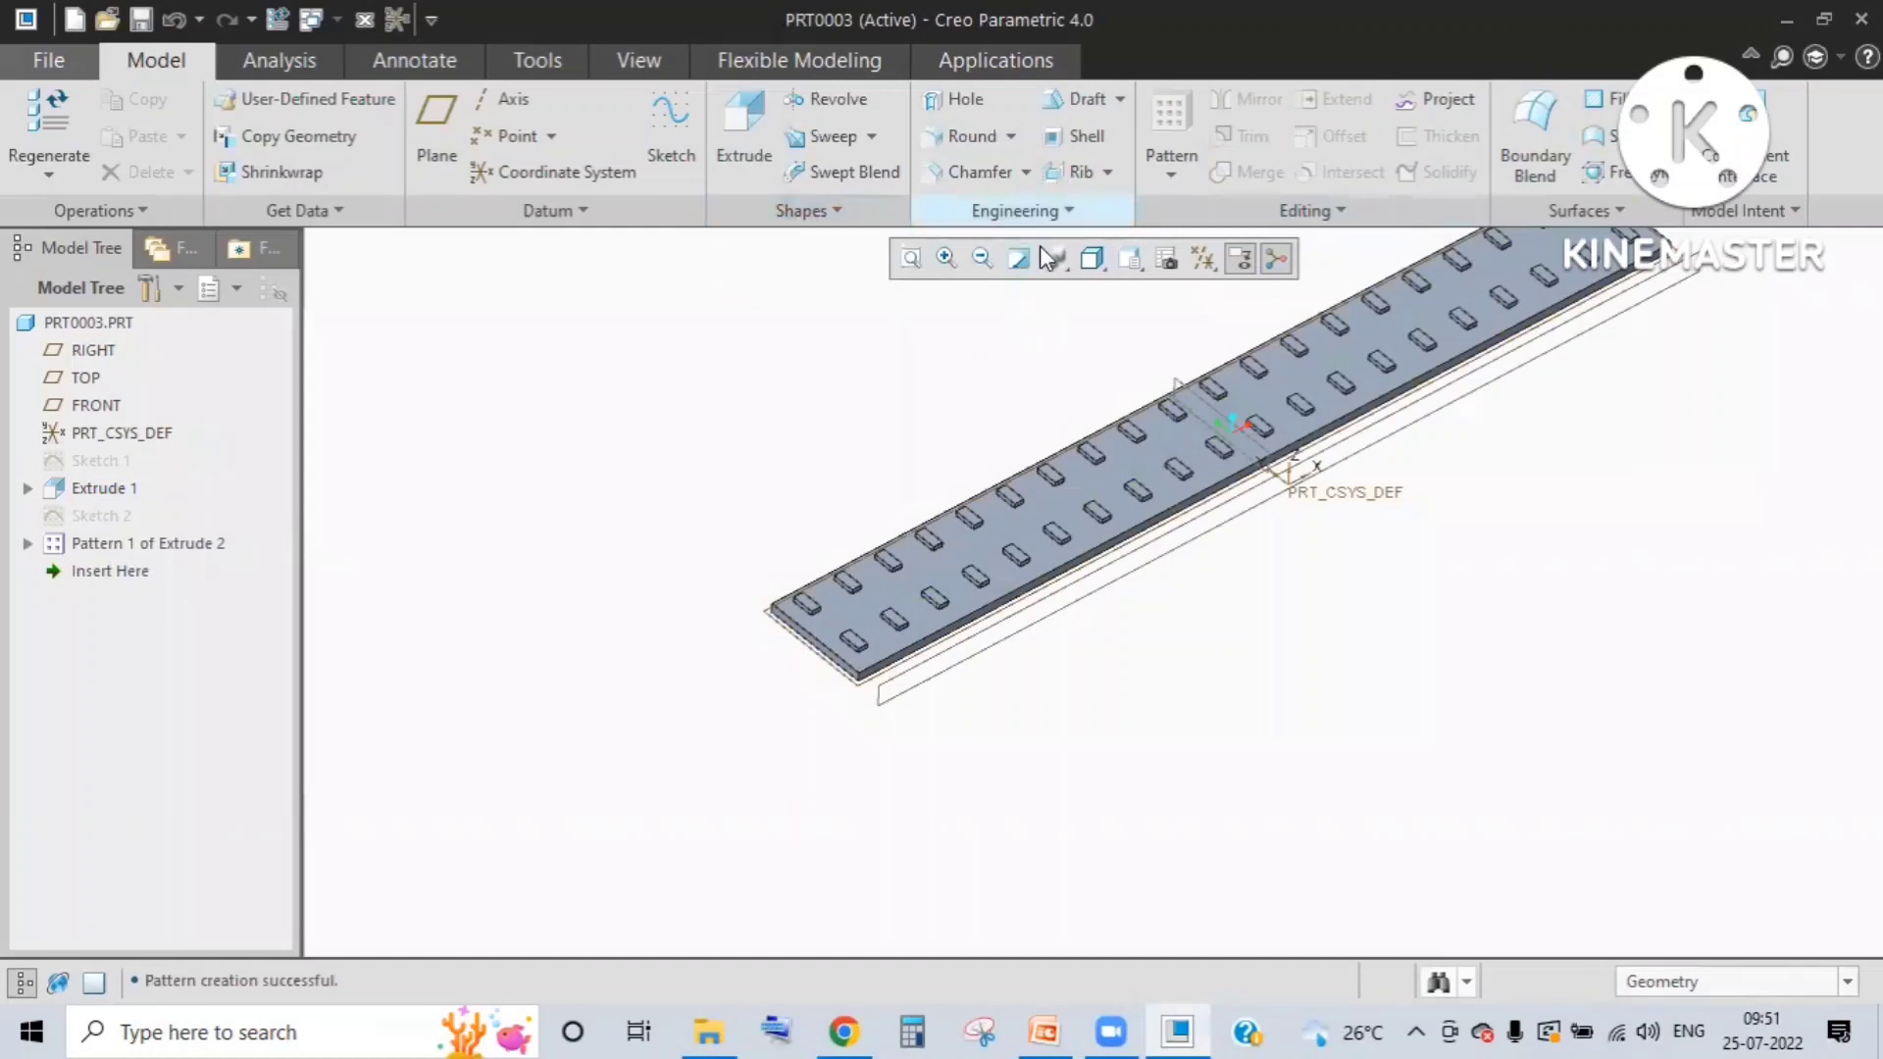
click(1040, 213)
click(1032, 221)
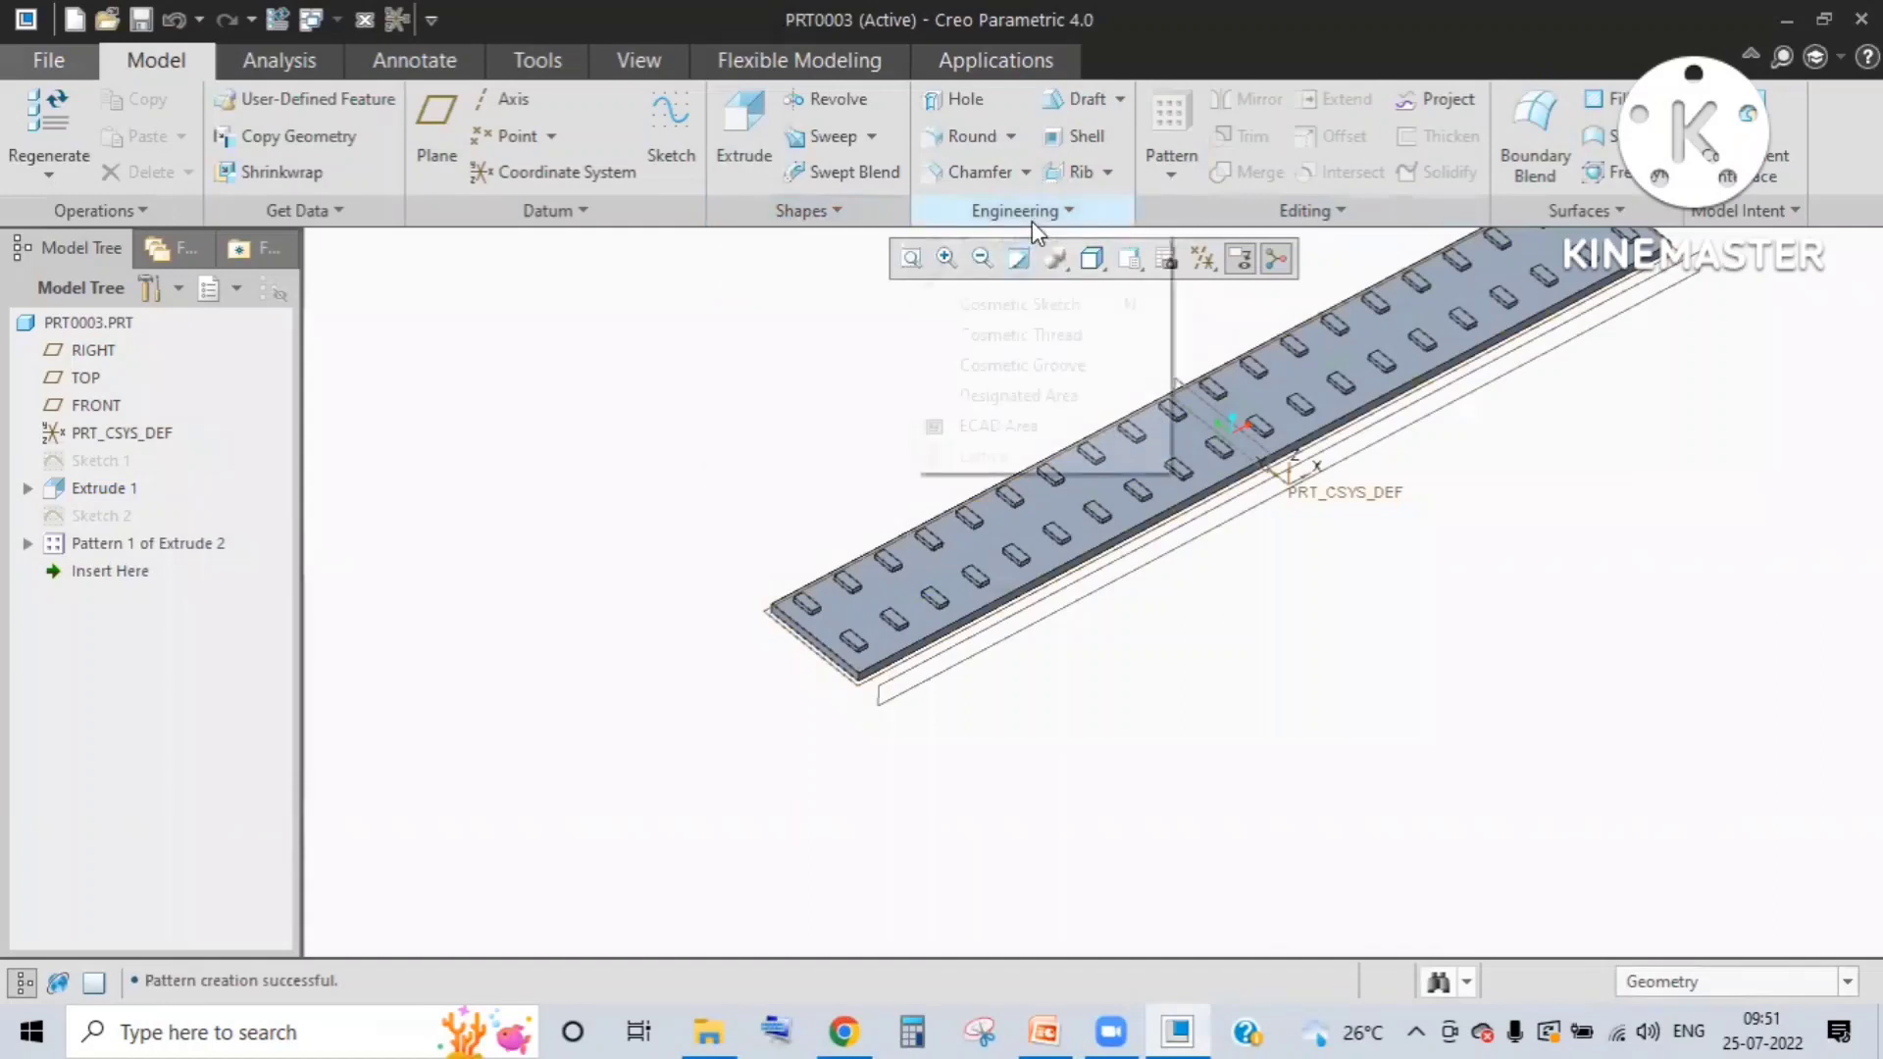
click(1008, 244)
click(188, 210)
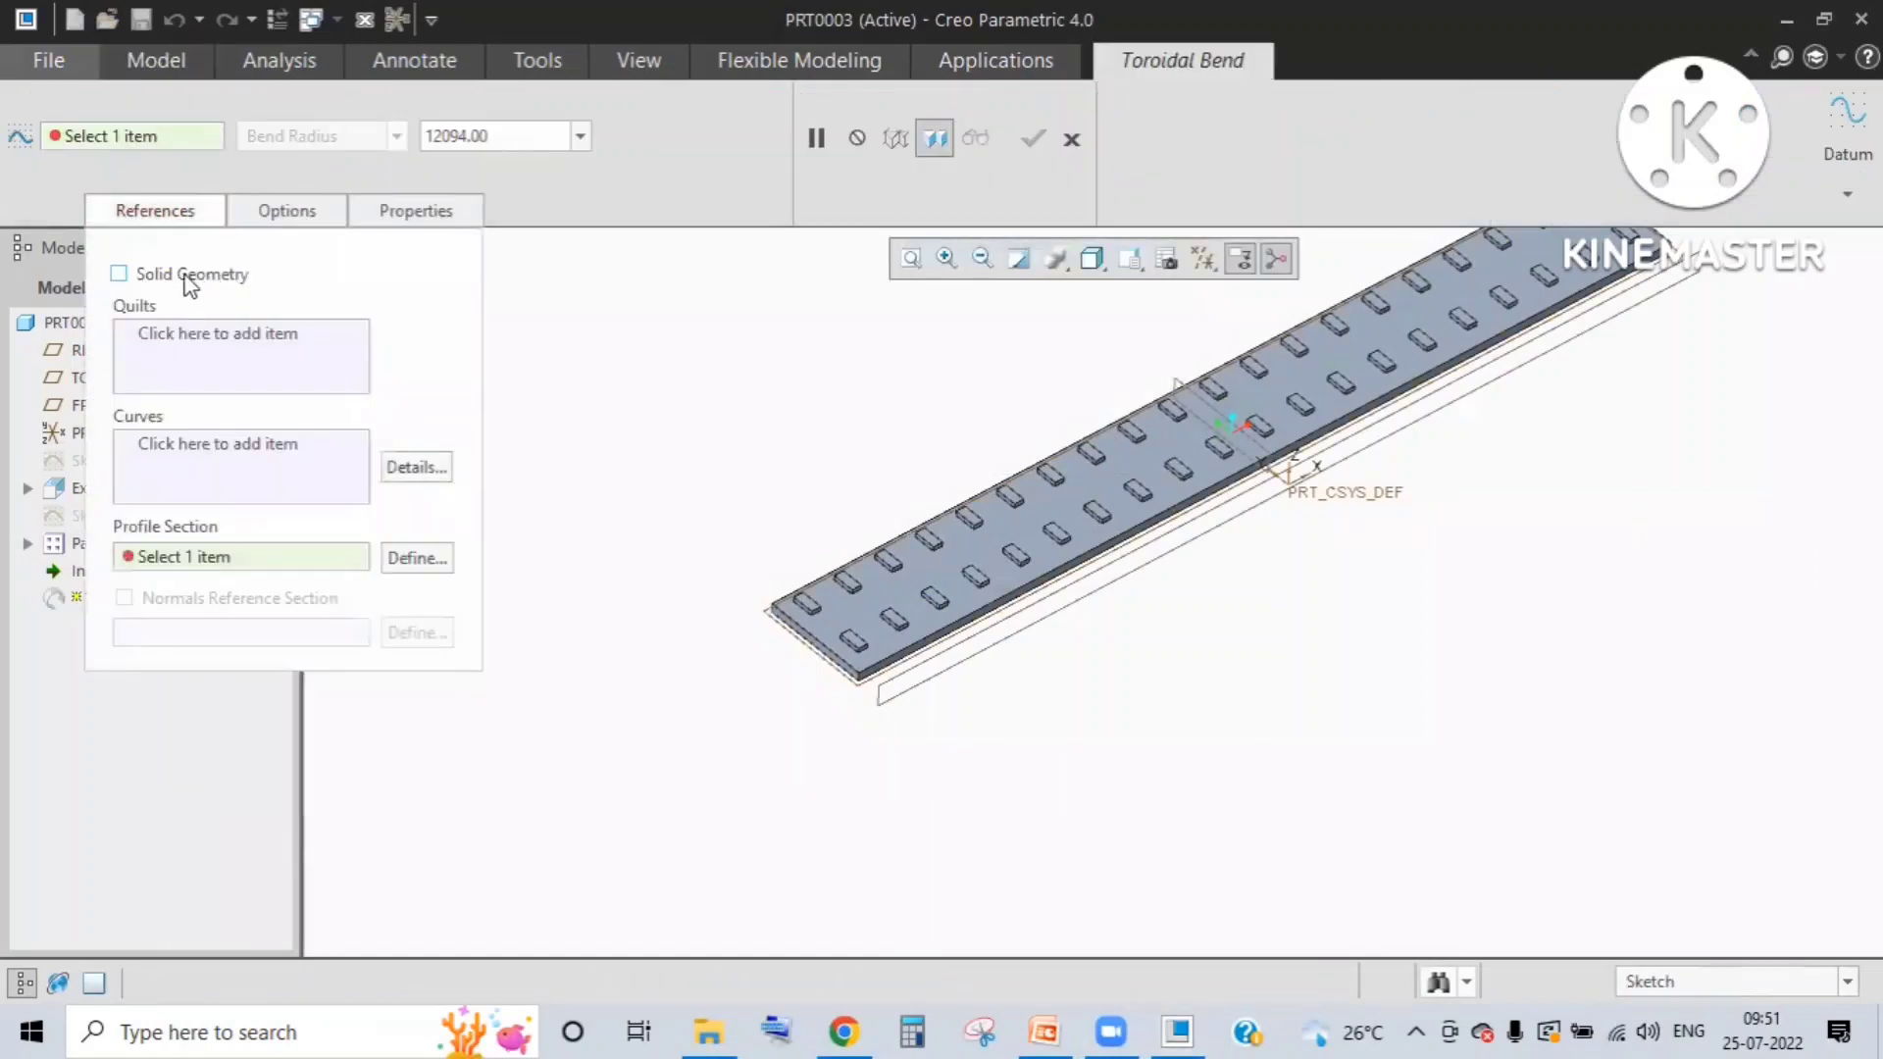
click(119, 275)
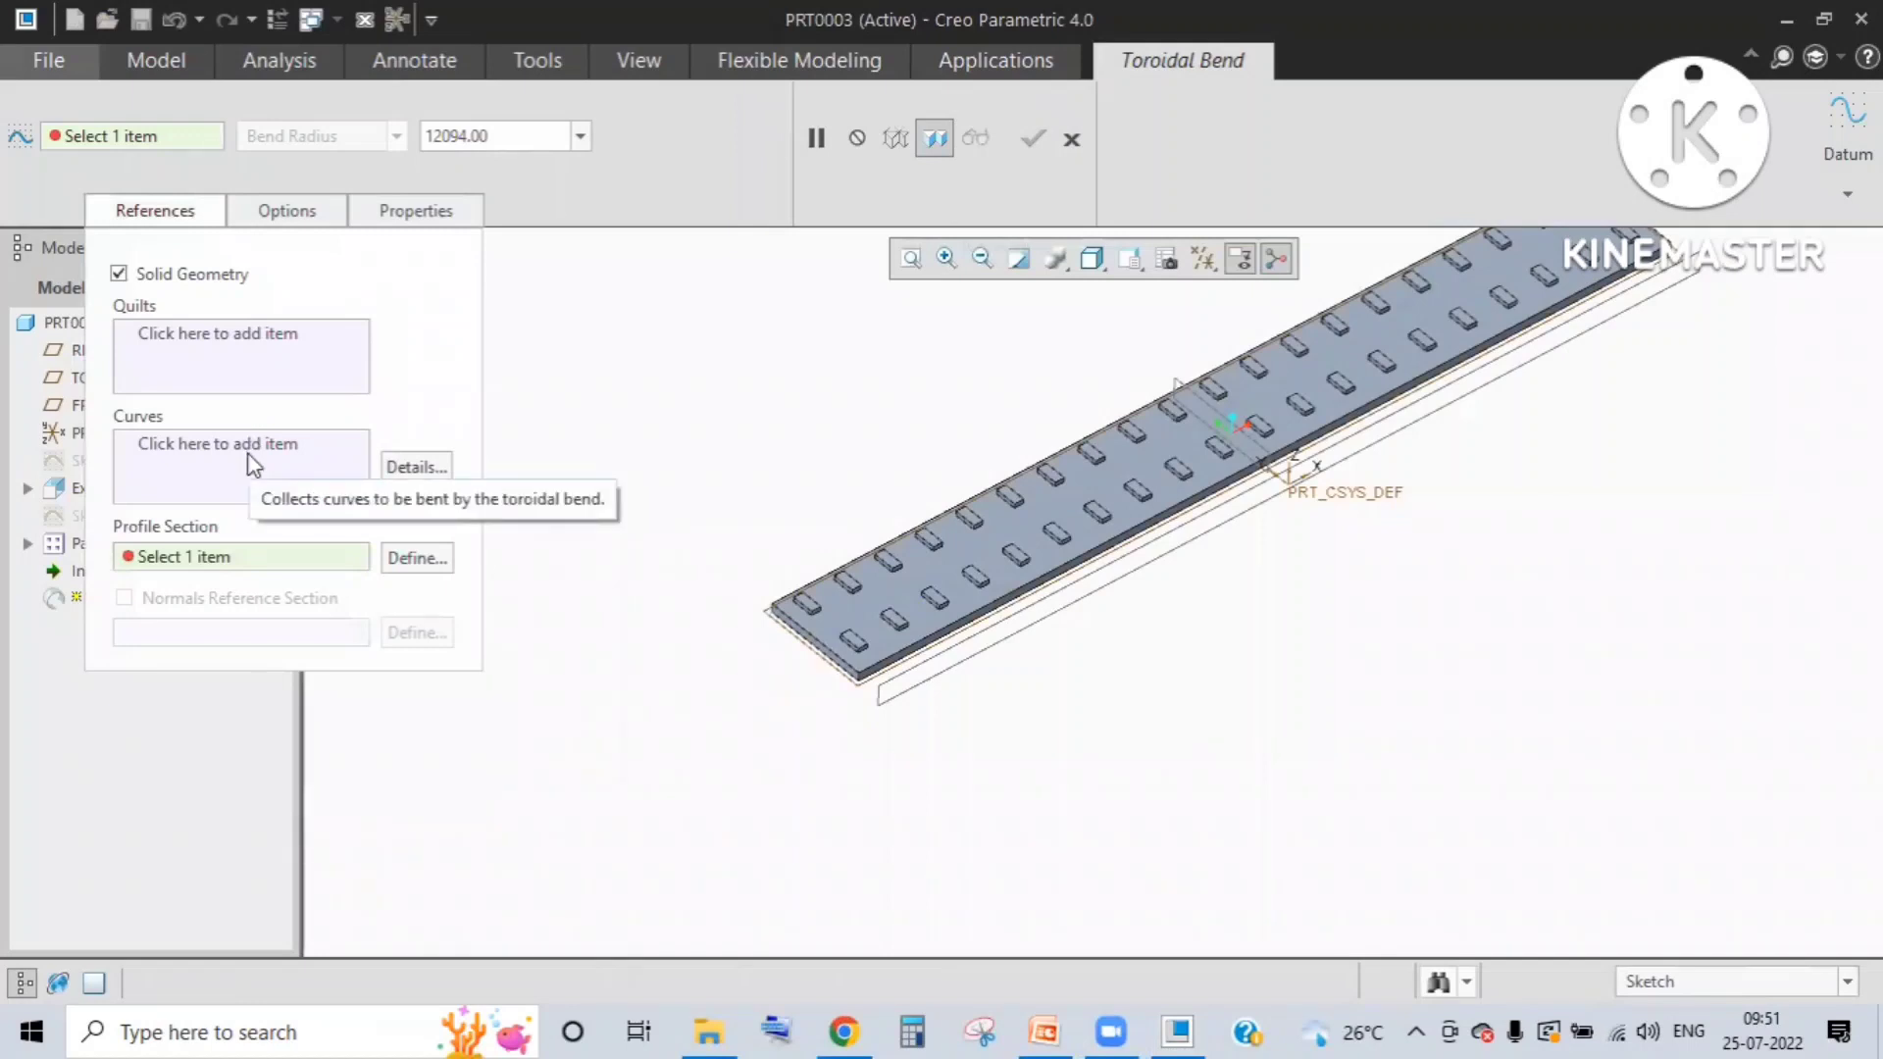
Step: Define an internal profile section sketch for the bend on the plate's short end face
click(419, 556)
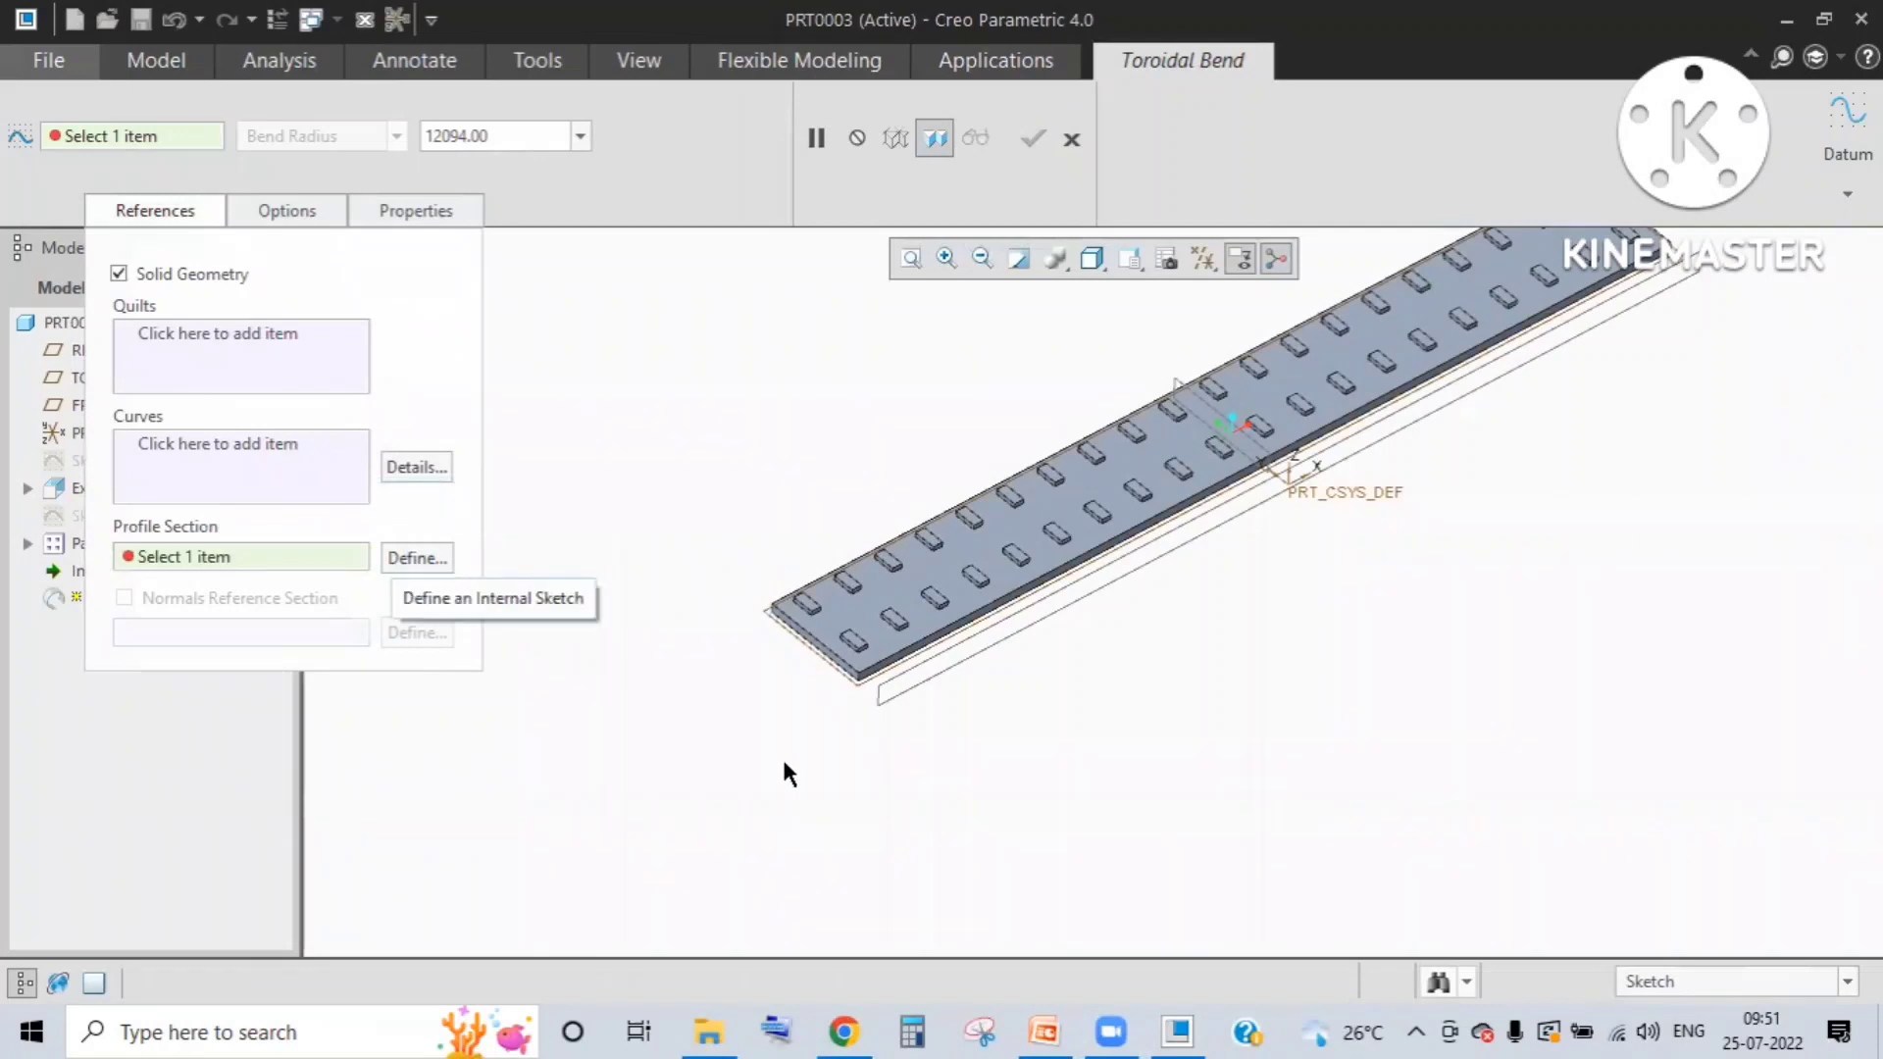
mouse_move(761, 744)
middle_down()
mouse_move(893, 630)
mouse_move(1055, 622)
mouse_move(1135, 527)
middle_up()
scroll(1133, 526, down, 3)
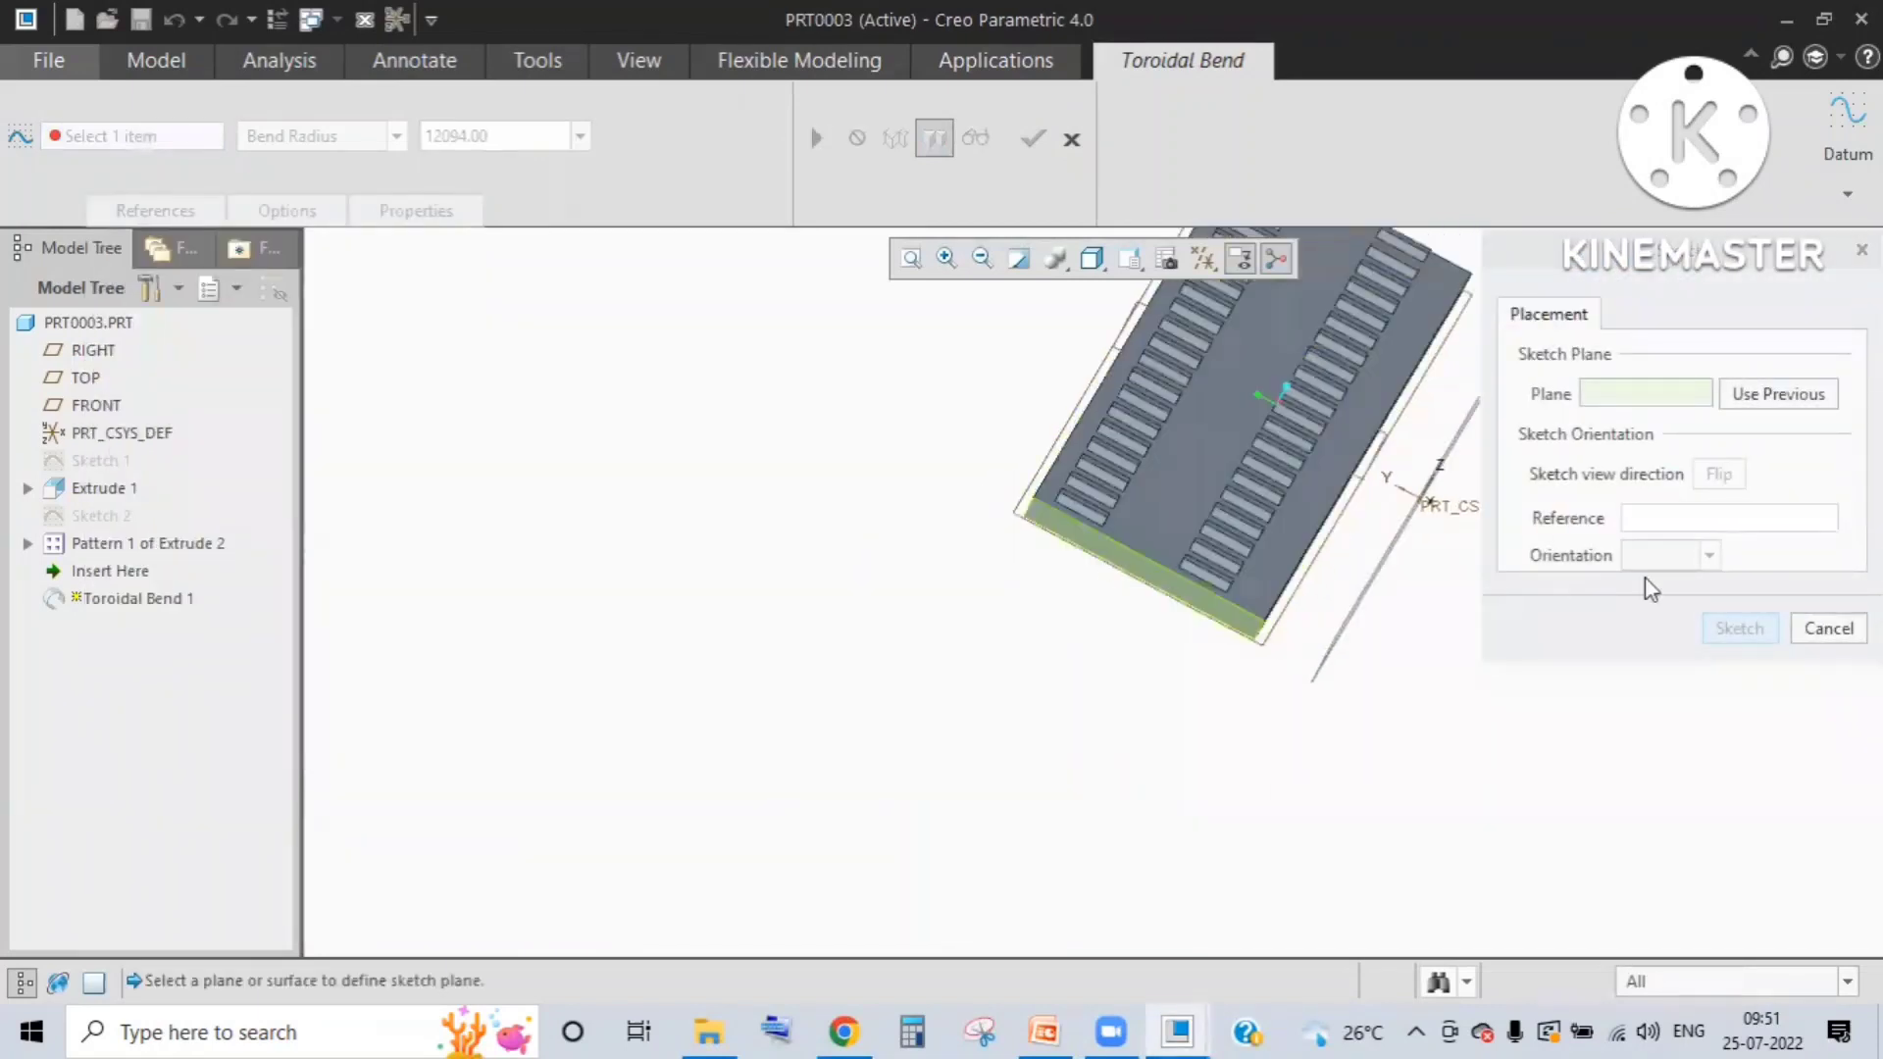
click(1068, 541)
click(1743, 623)
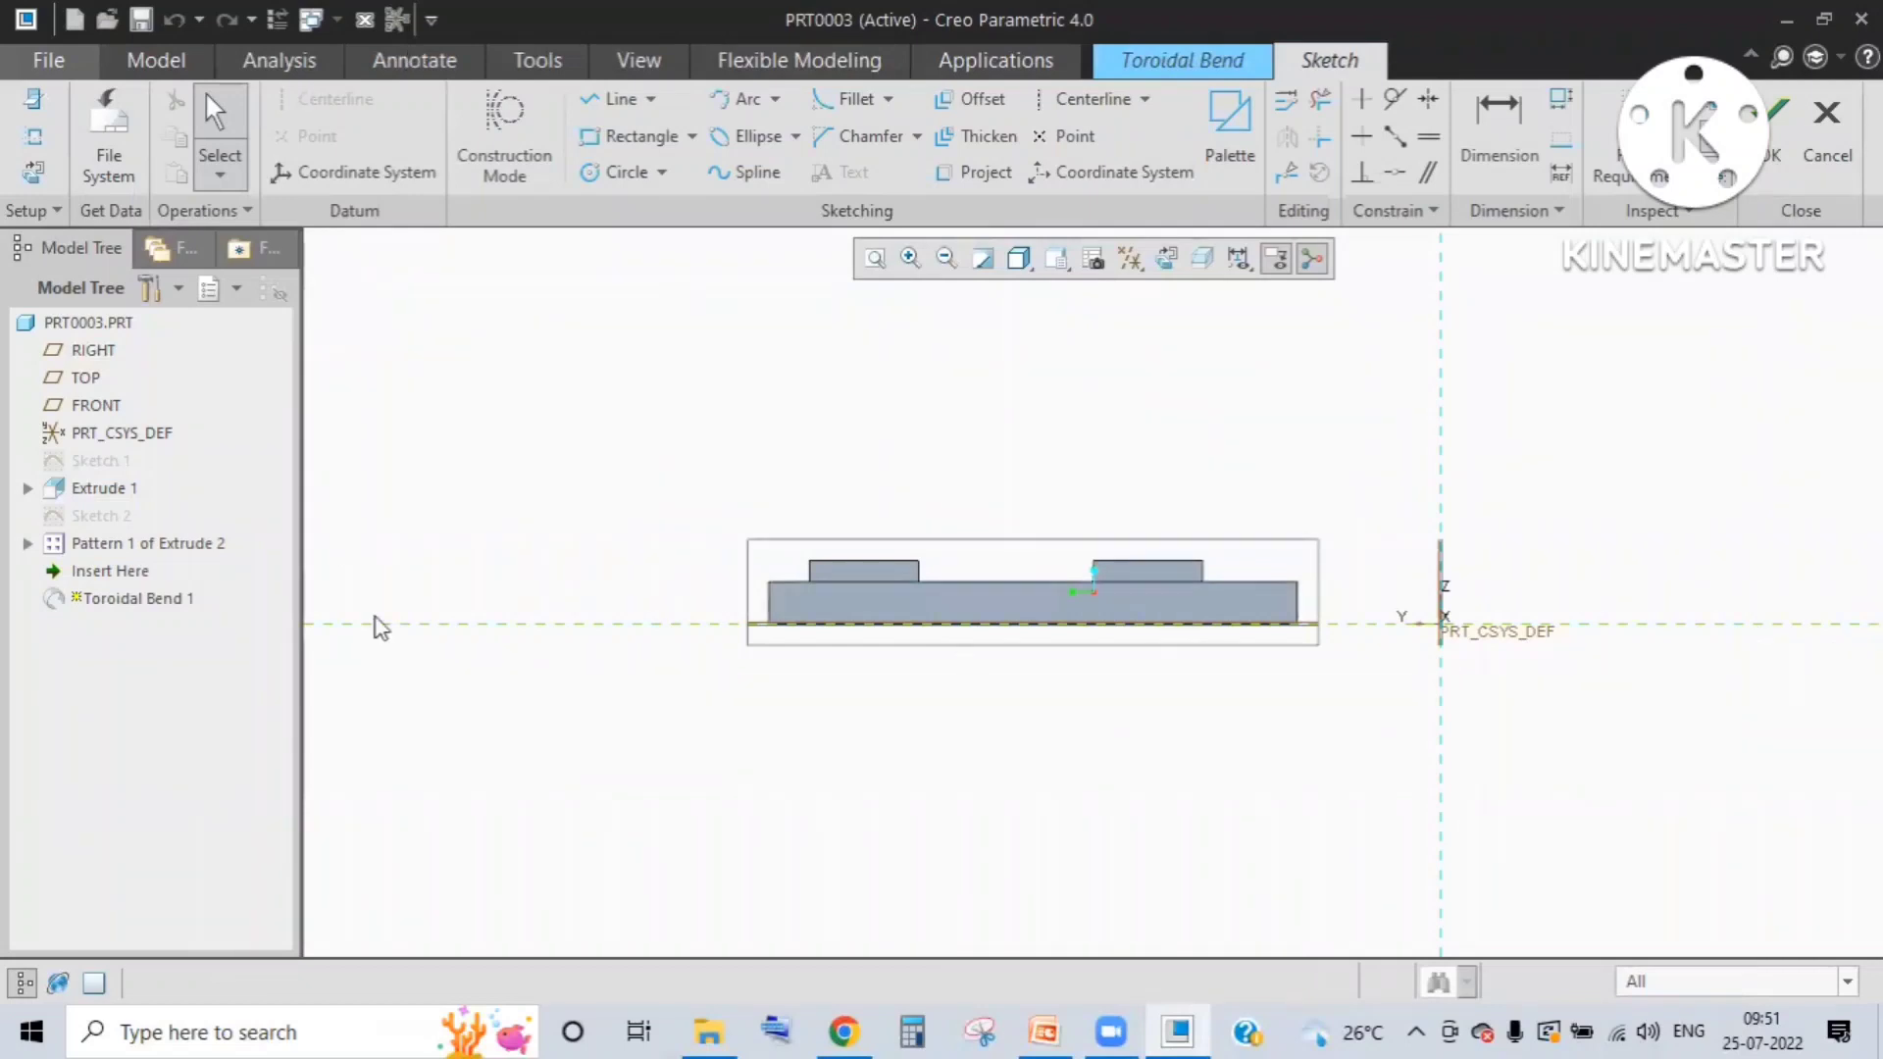
Step: Place a coordinate system at the end face's lower outer corner and draw a line about 158 along its base and one about 144 downward
click(388, 173)
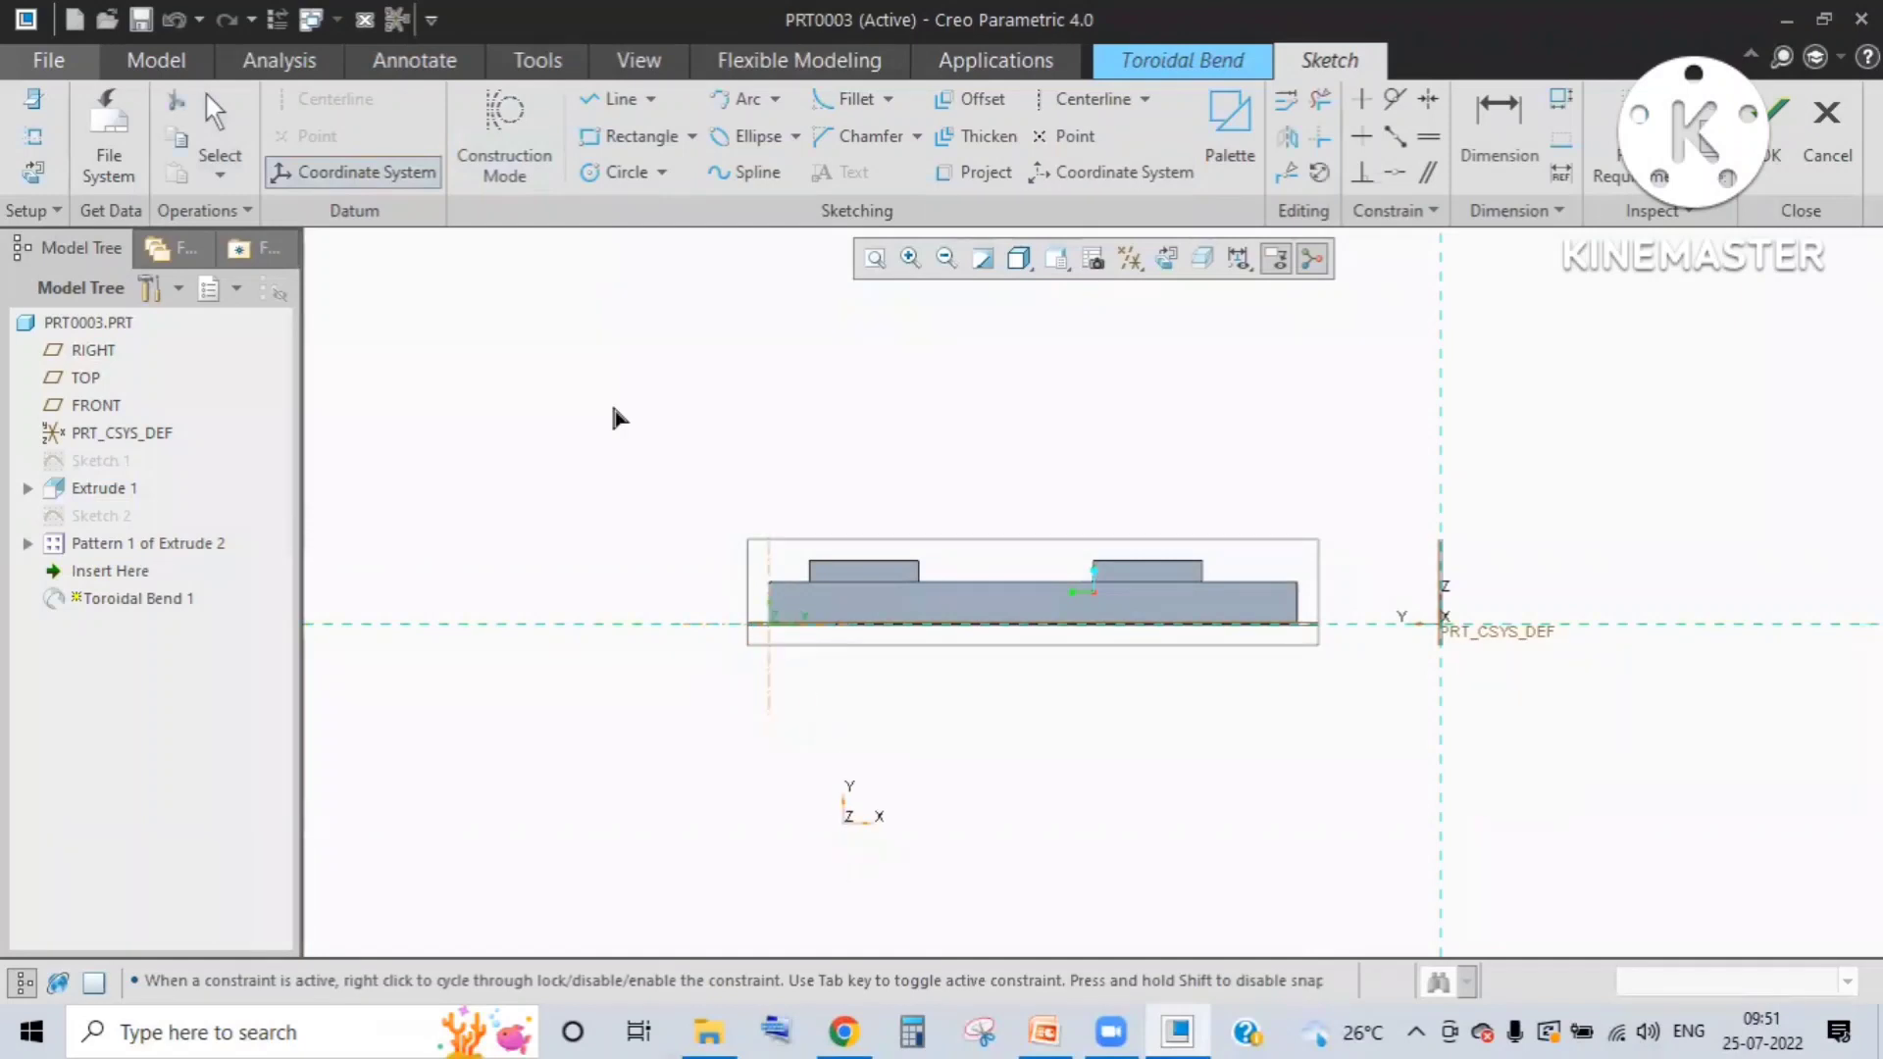
click(616, 95)
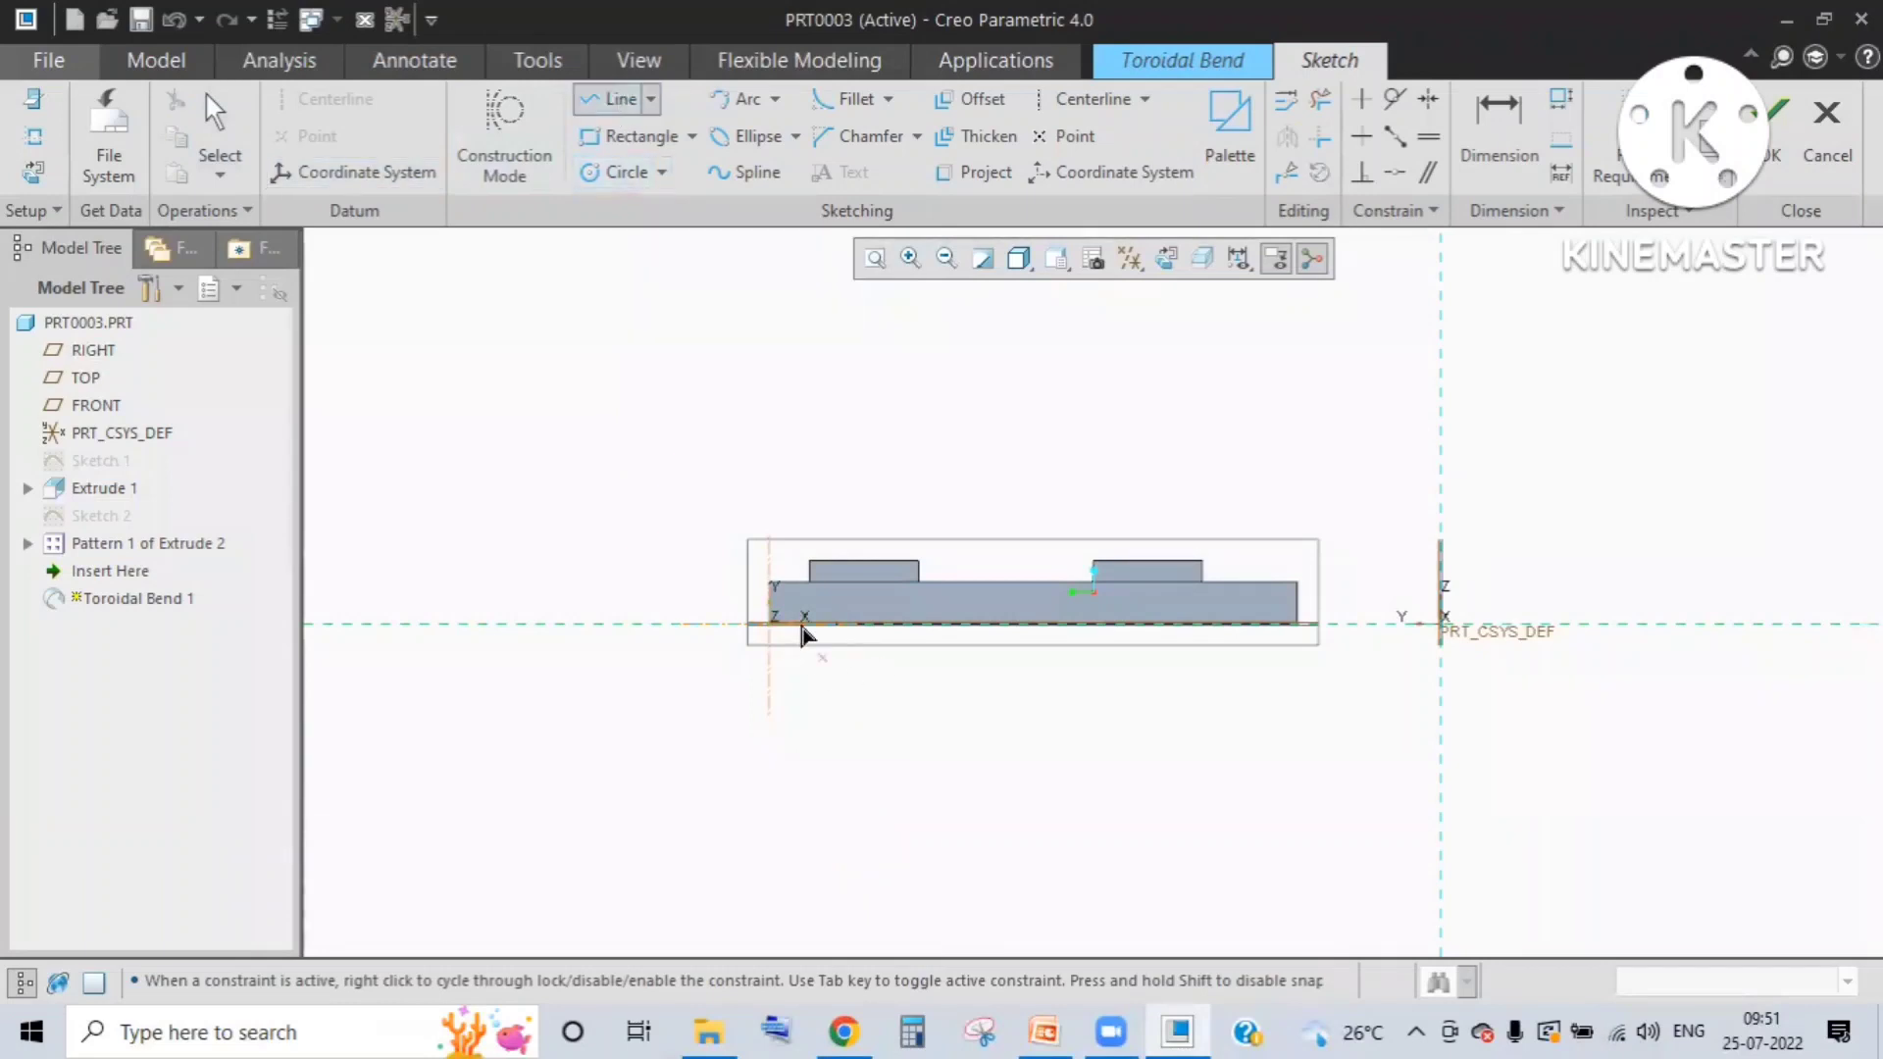
click(1106, 643)
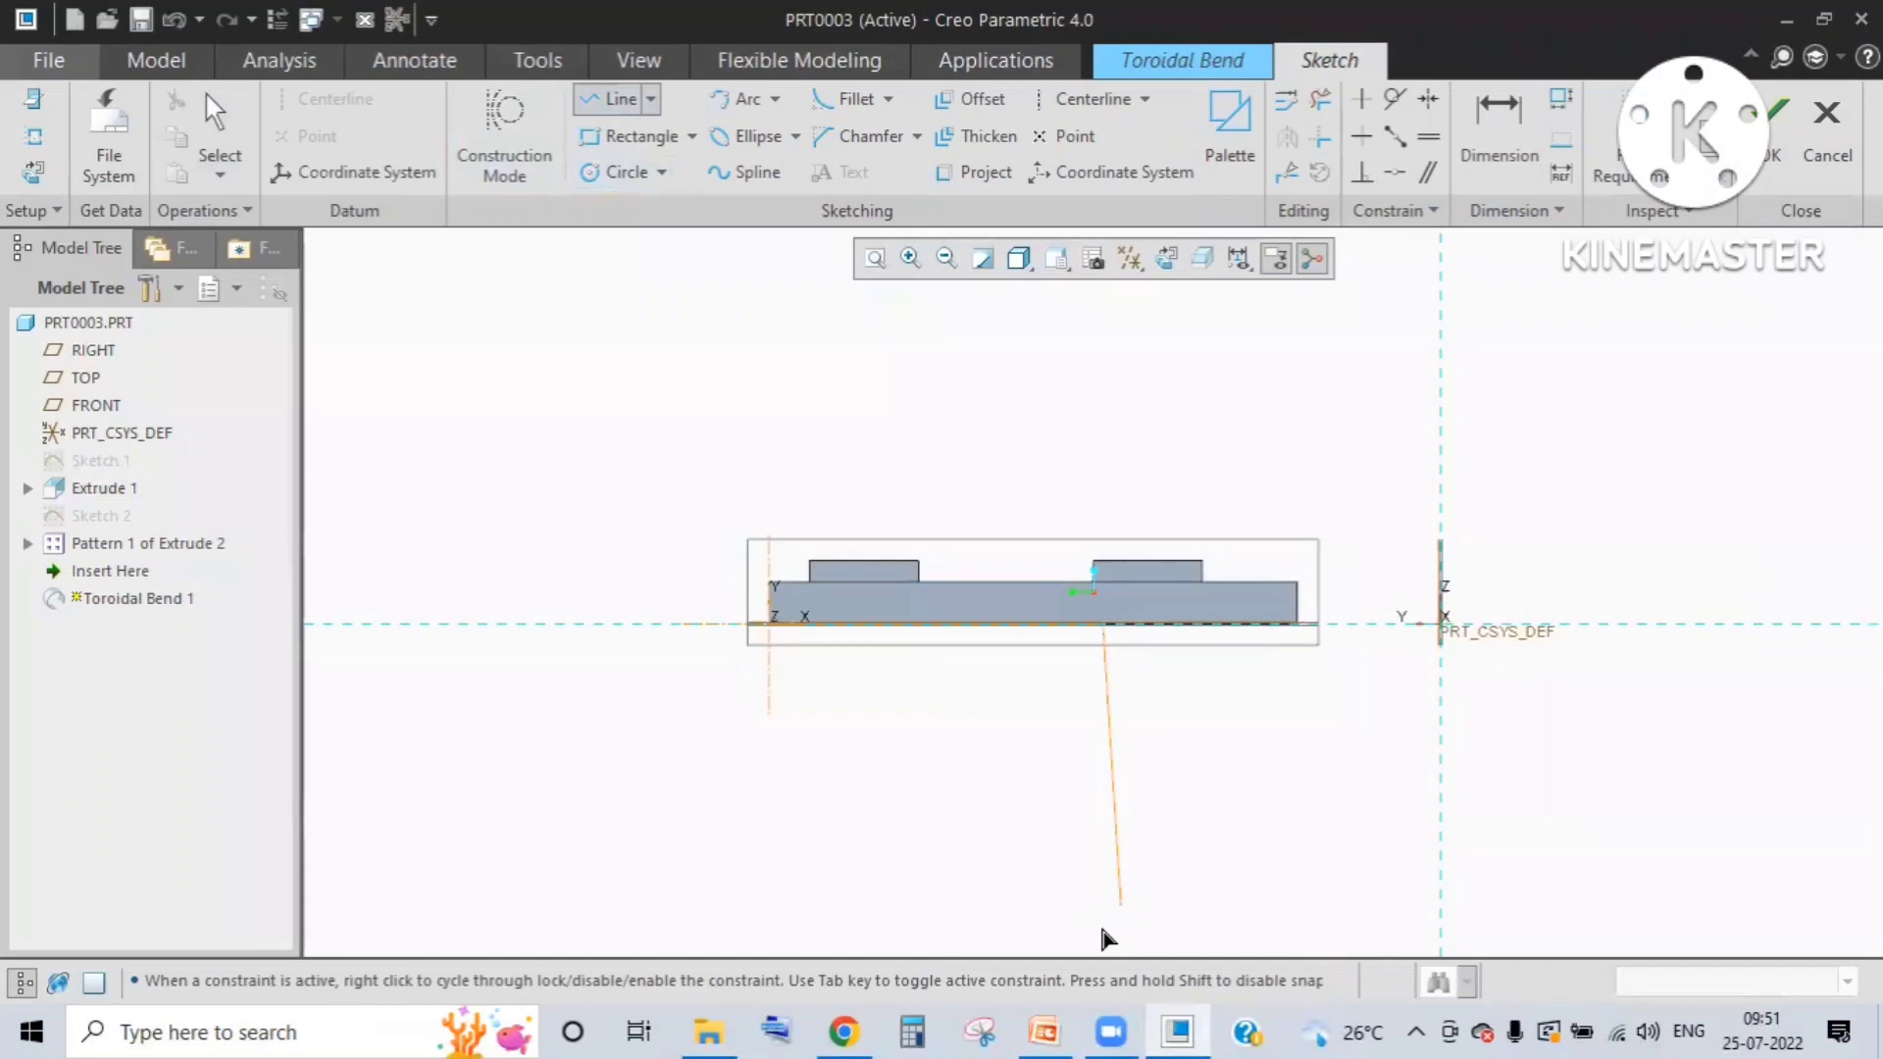
click(1164, 927)
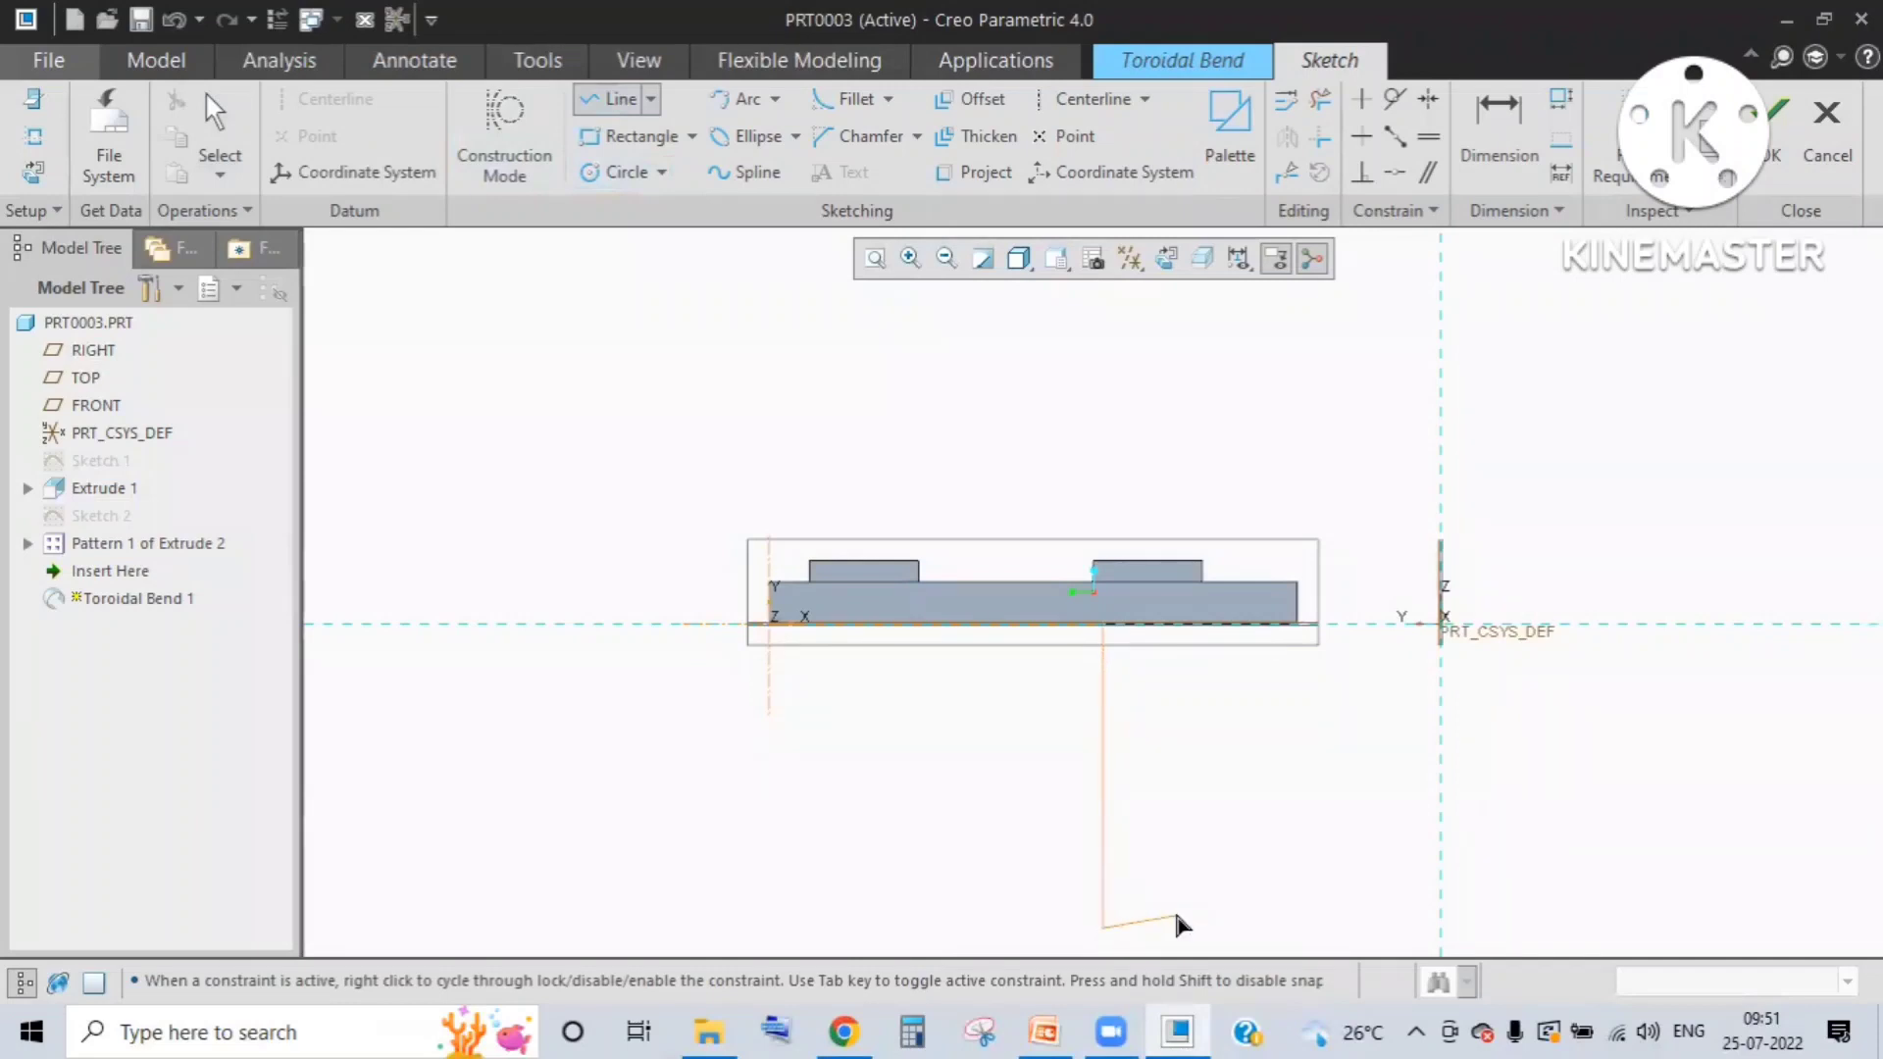
middle_click(1228, 813)
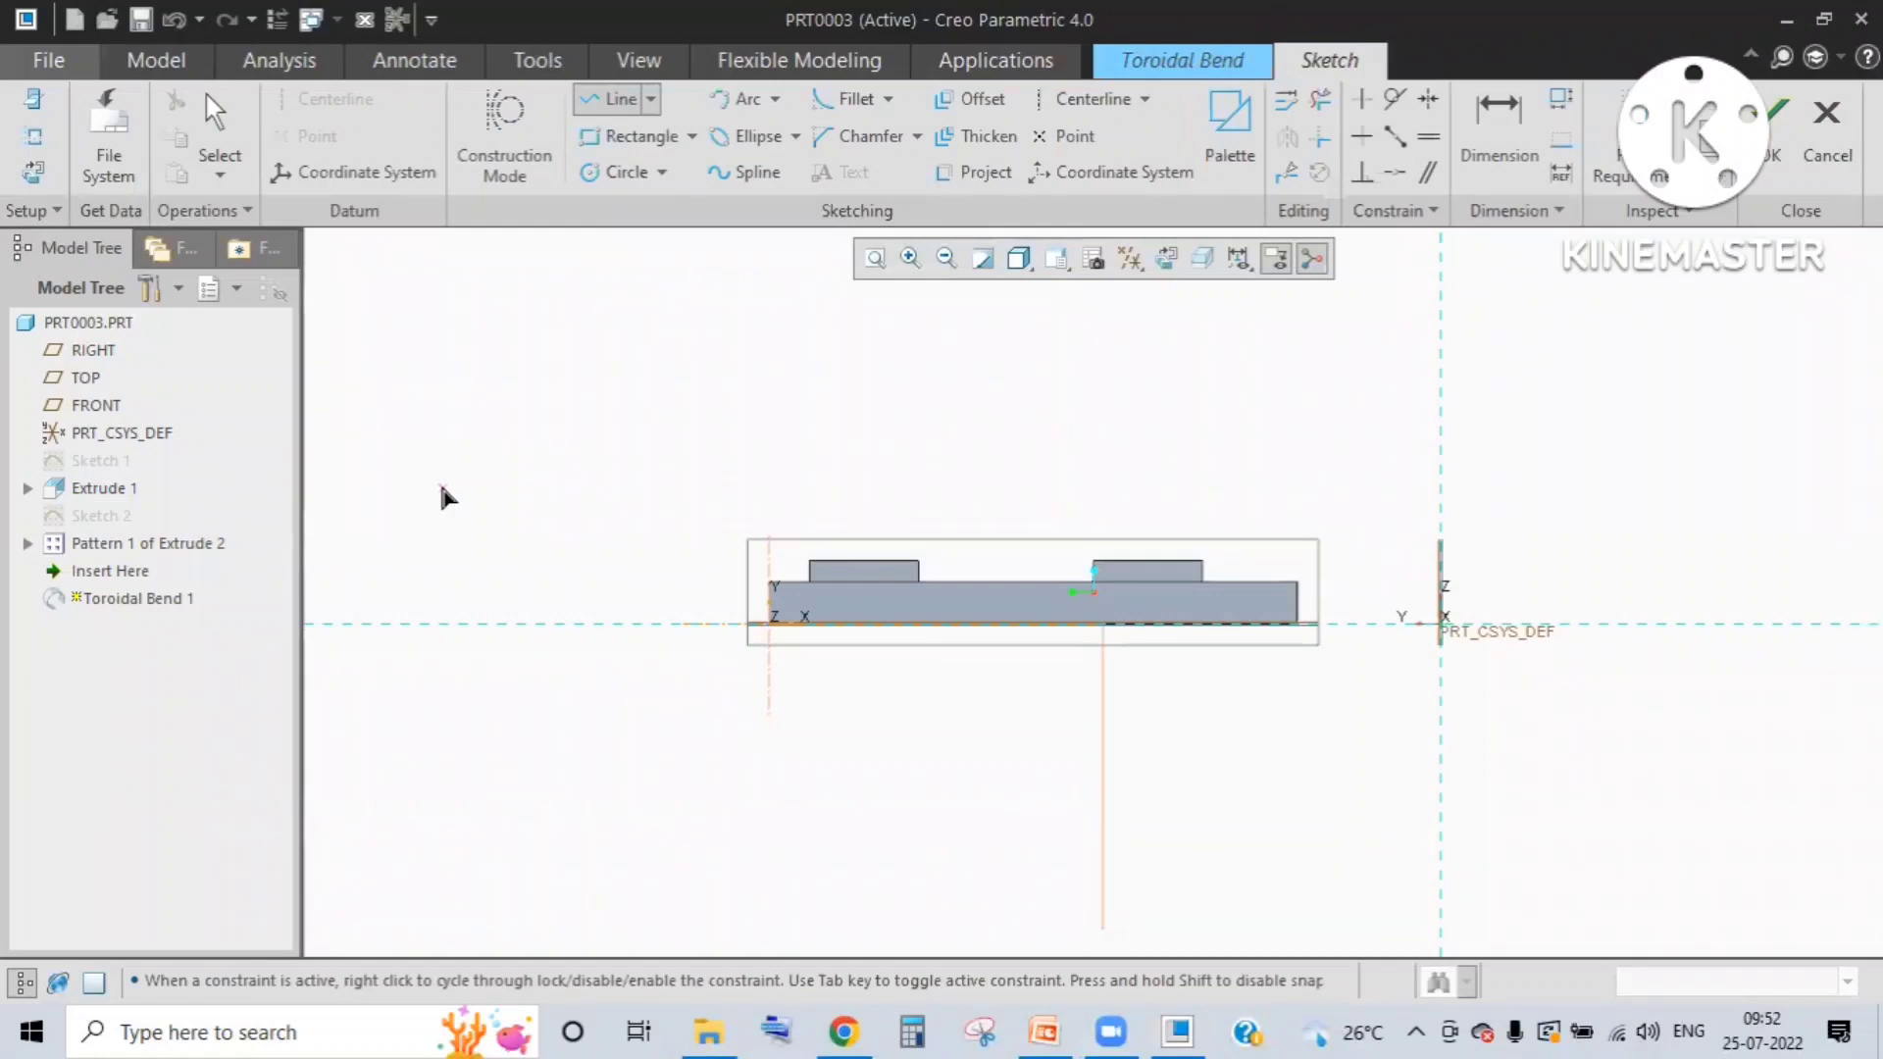
Step: Fillet the corner between the two profile lines with a radius of about 45 and finish the sketch
click(851, 102)
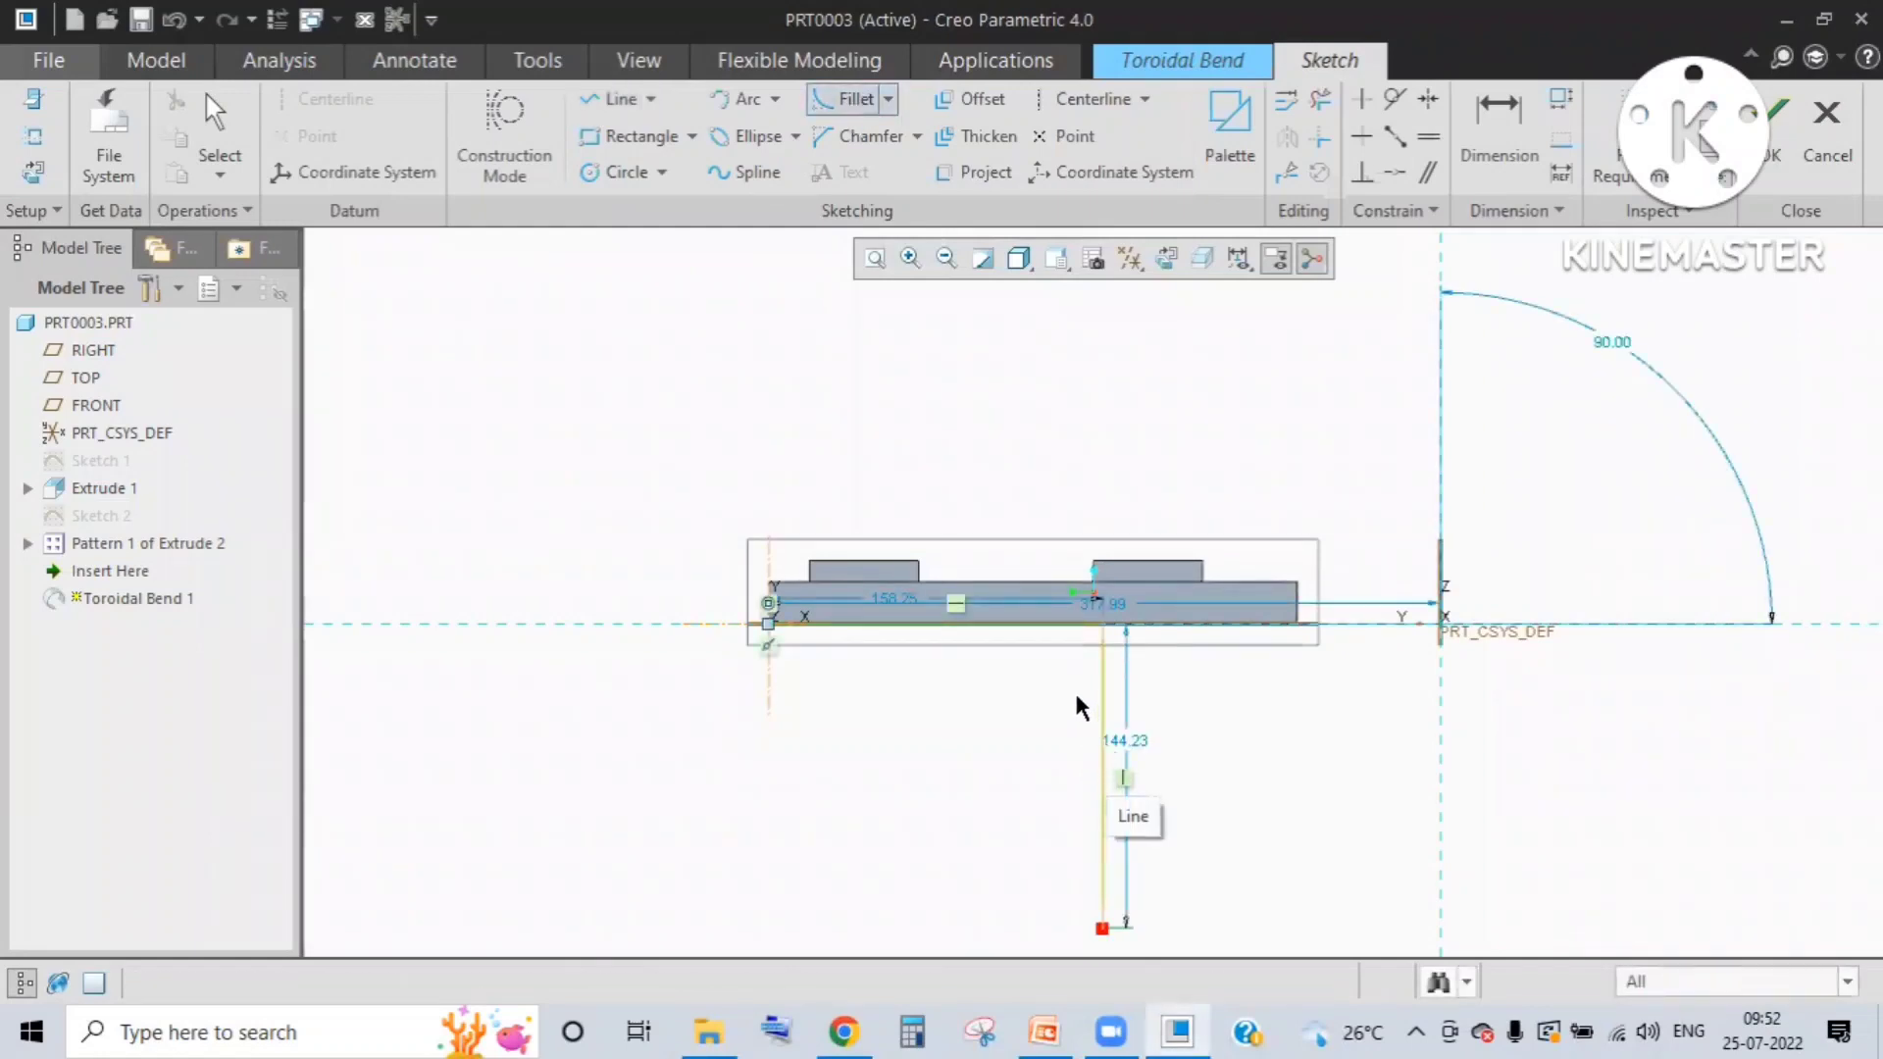
click(1102, 719)
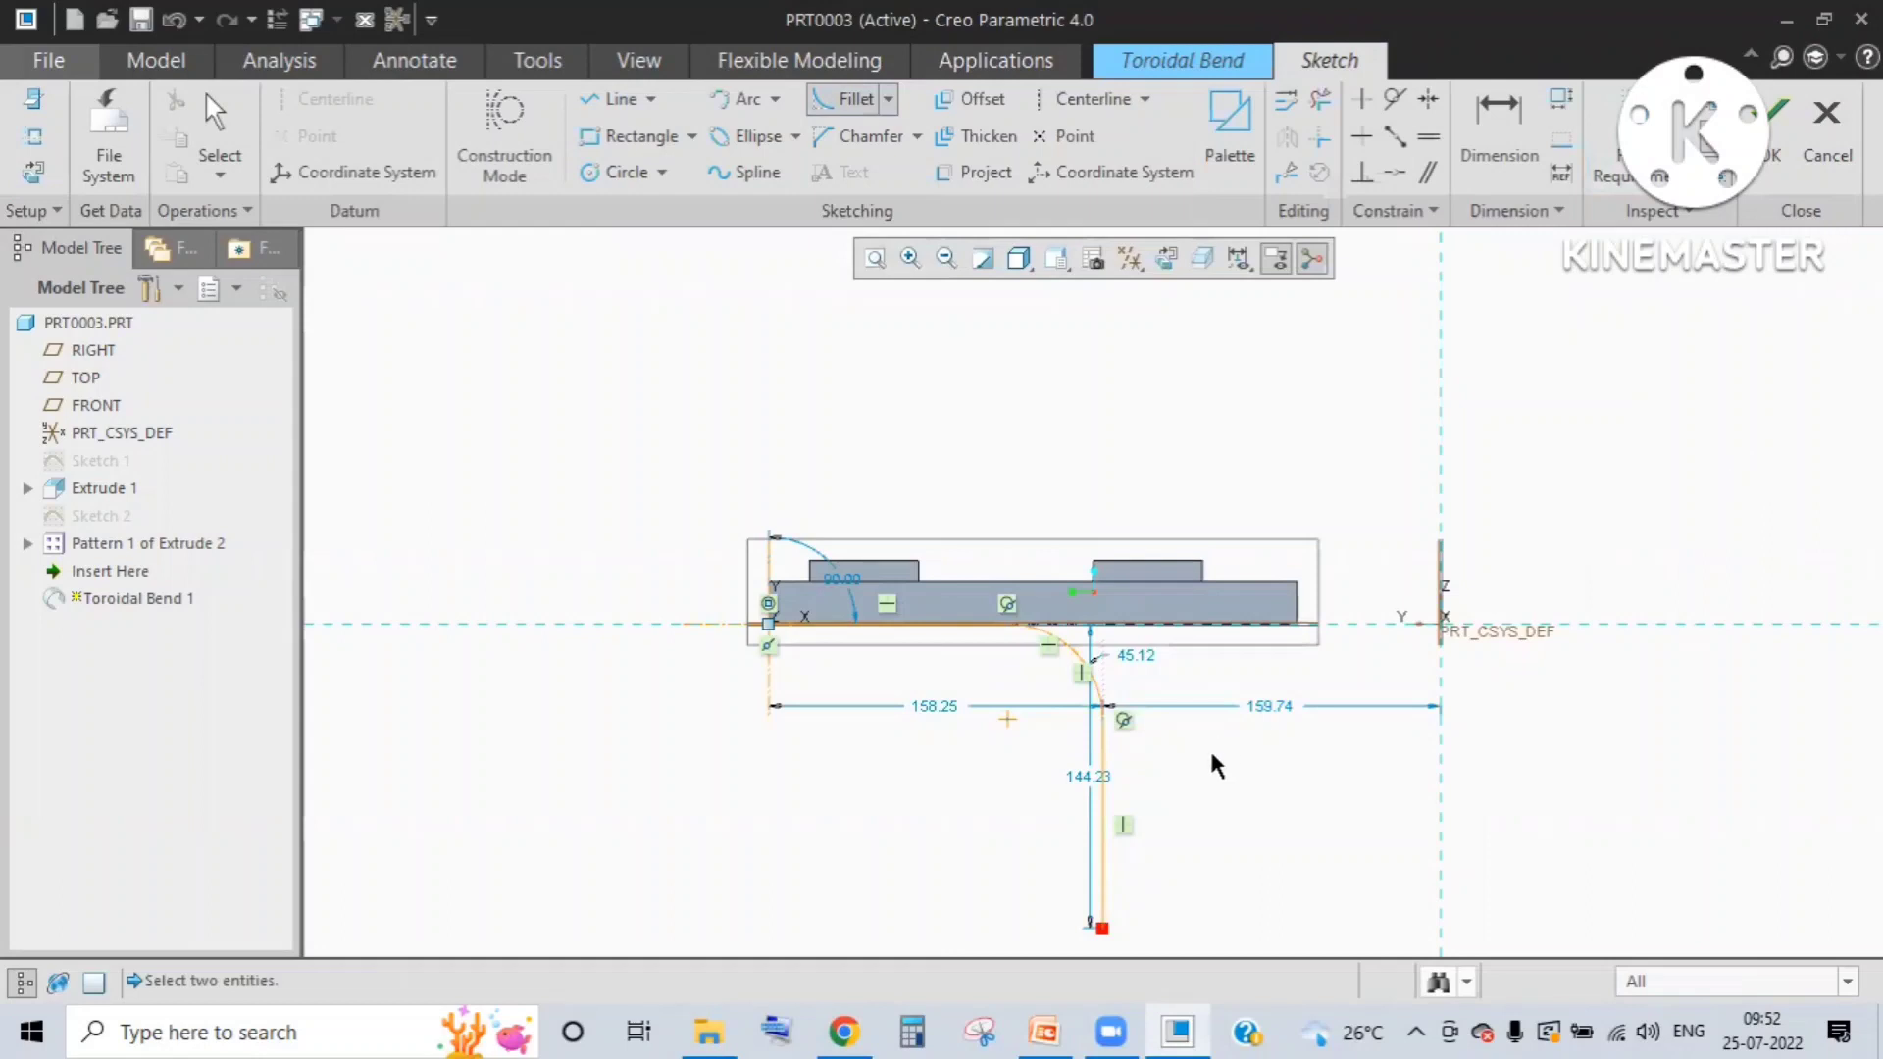
click(1084, 779)
mouse_move(1200, 827)
middle_down()
mouse_move(1160, 794)
mouse_move(855, 796)
middle_up()
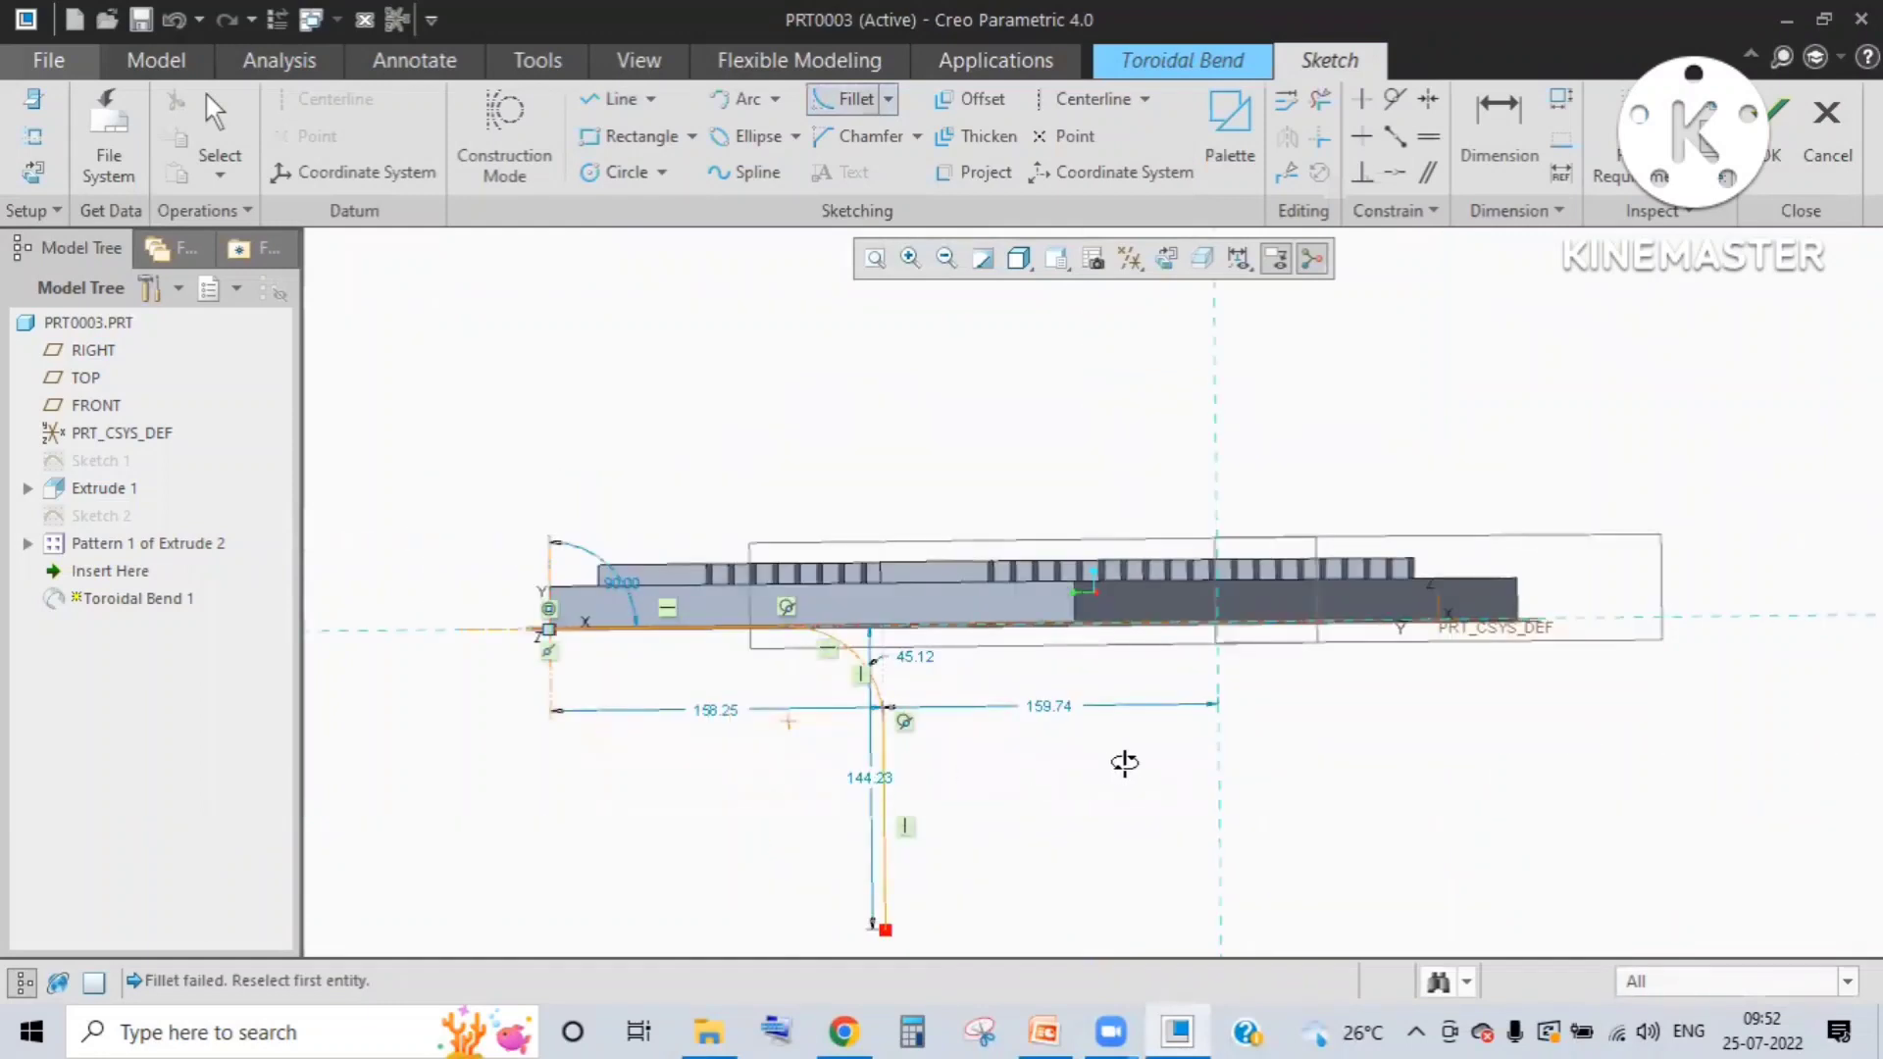
middle_drag(1125, 765, 1110, 767)
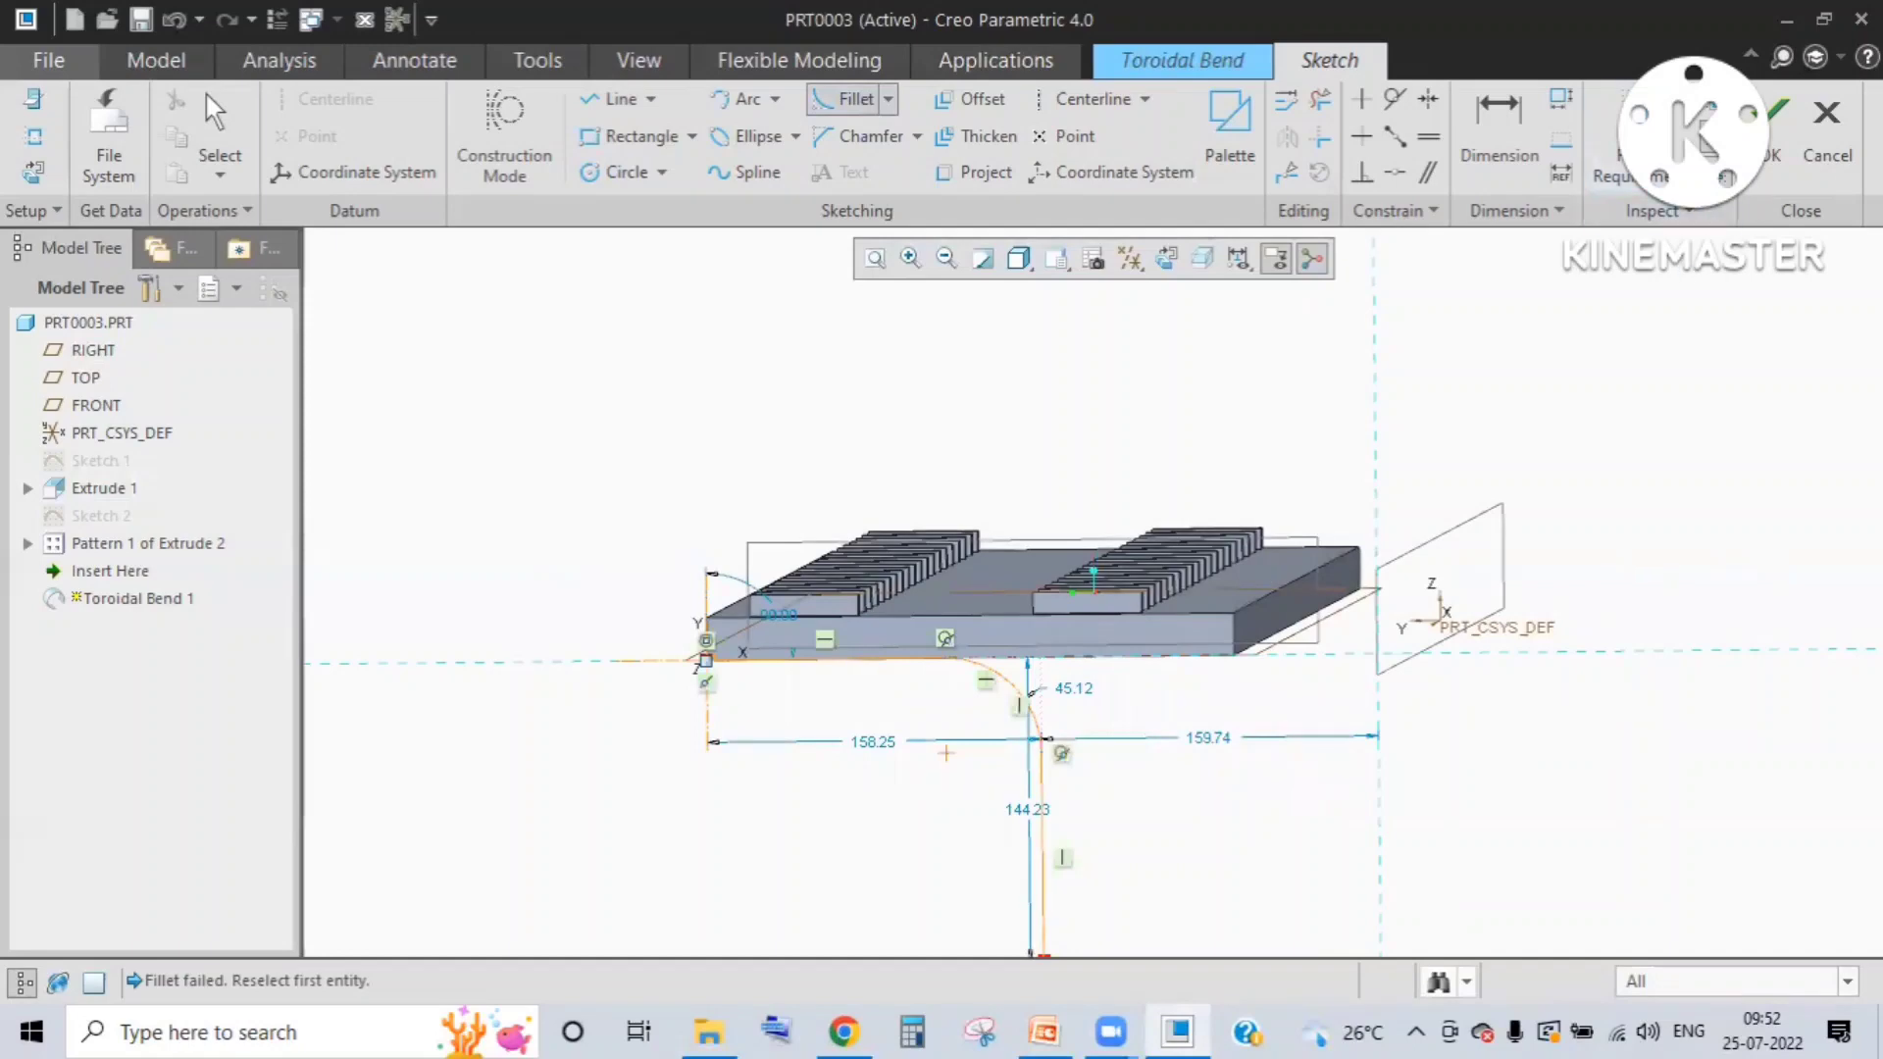
click(1777, 120)
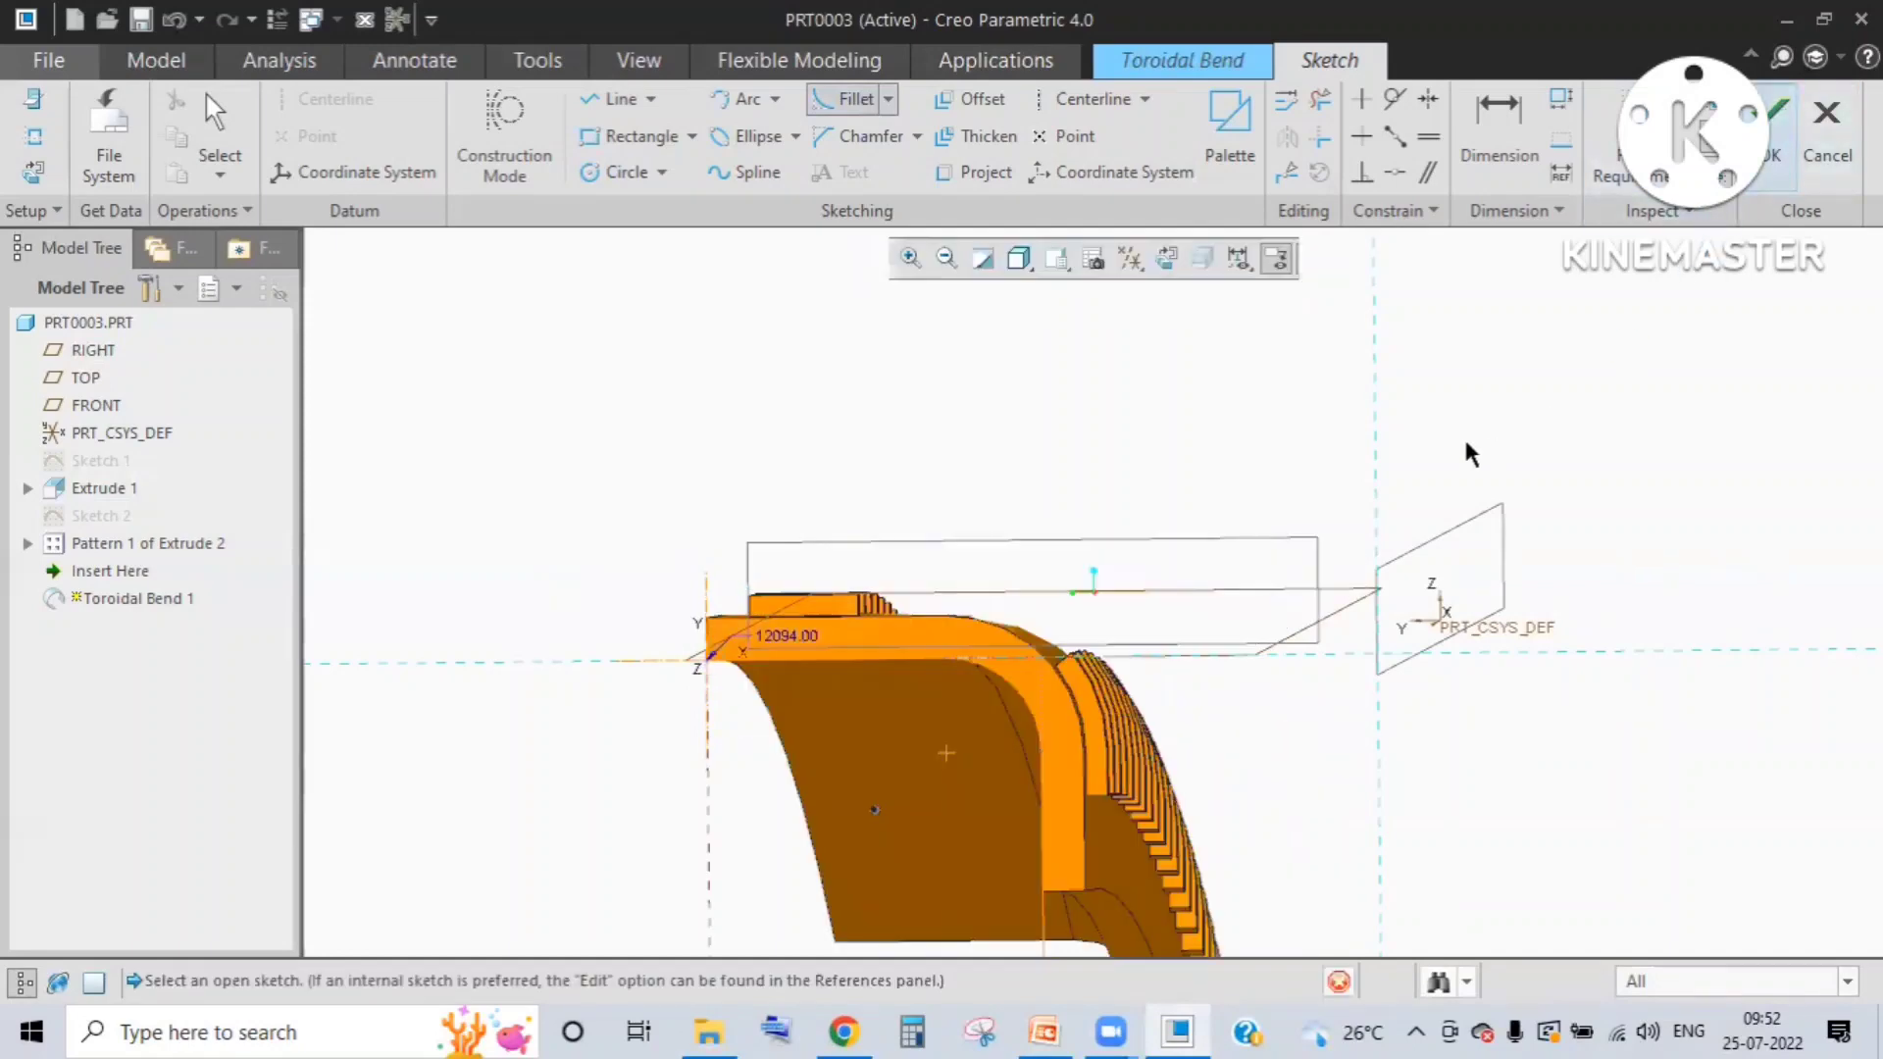
Step: Try a bend radius of 1000 for the toroidal bend
middle_drag(1053, 594, 852, 644)
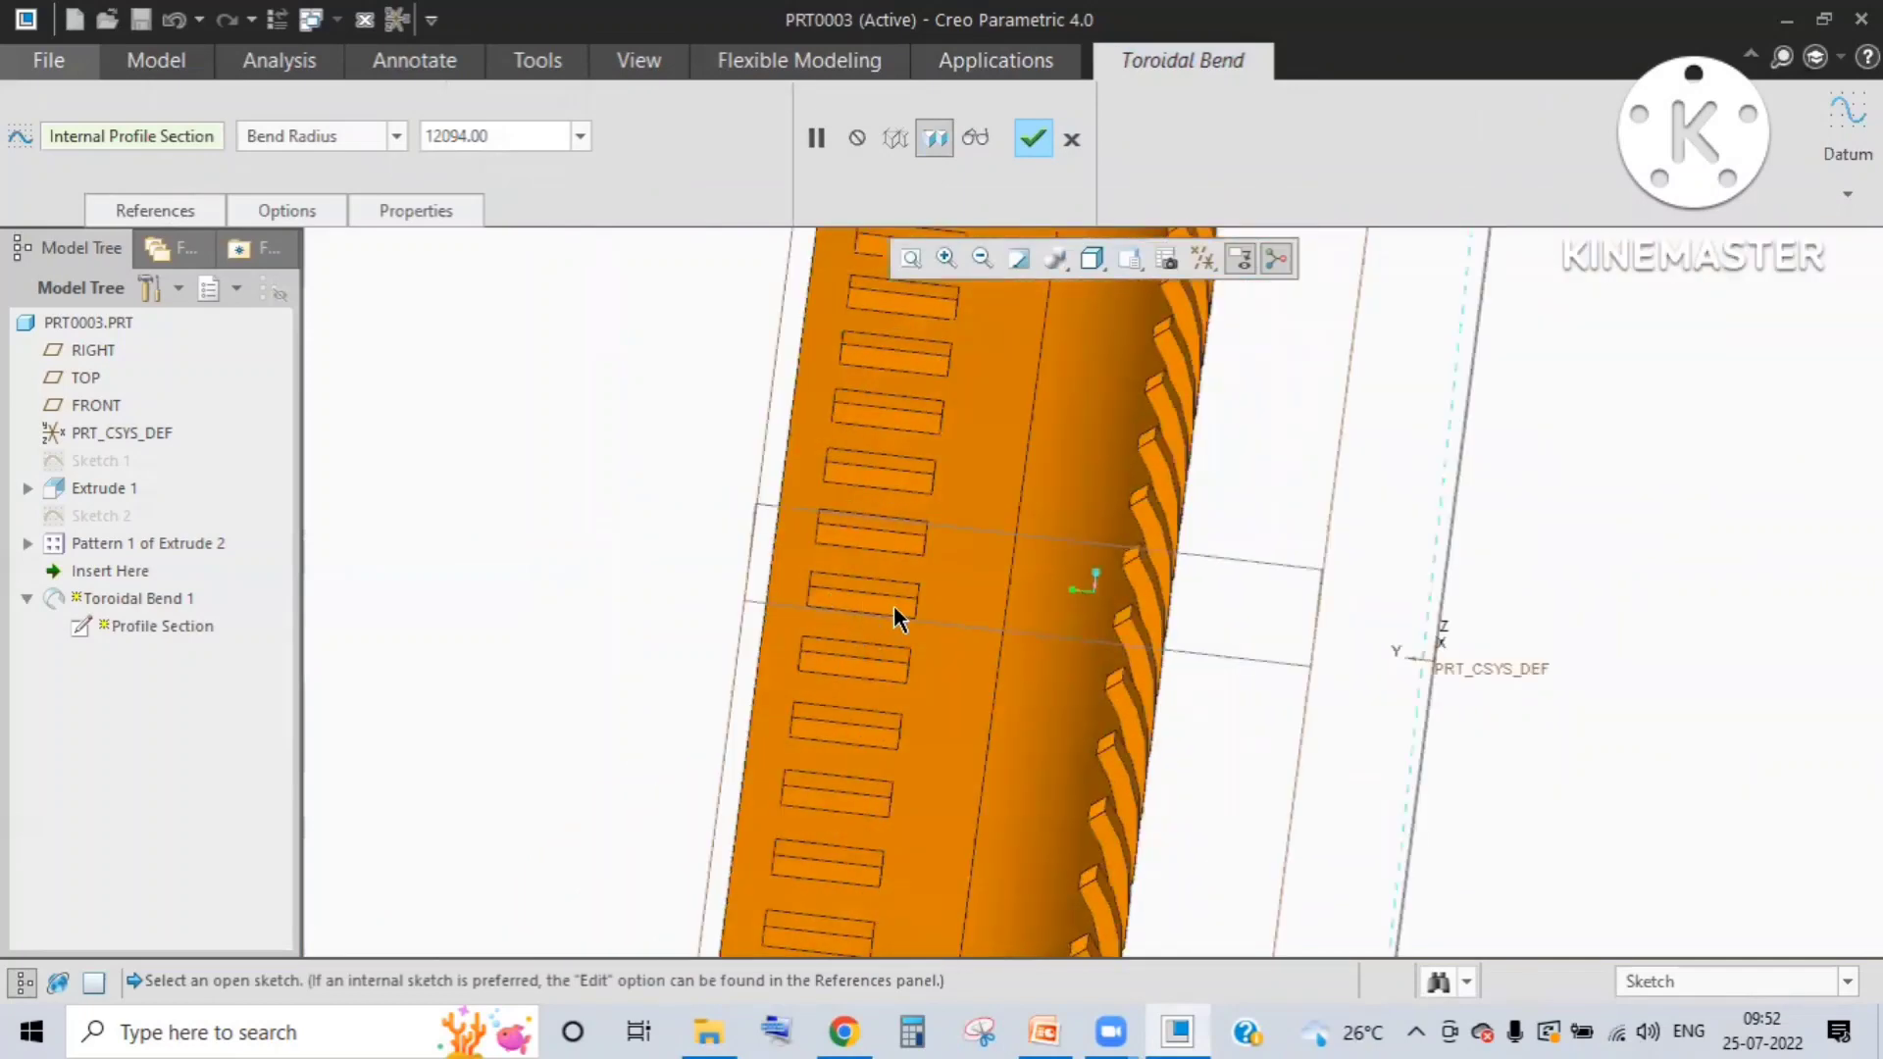
mouse_move(929, 613)
middle_down()
mouse_move(900, 588)
mouse_move(1101, 778)
middle_up()
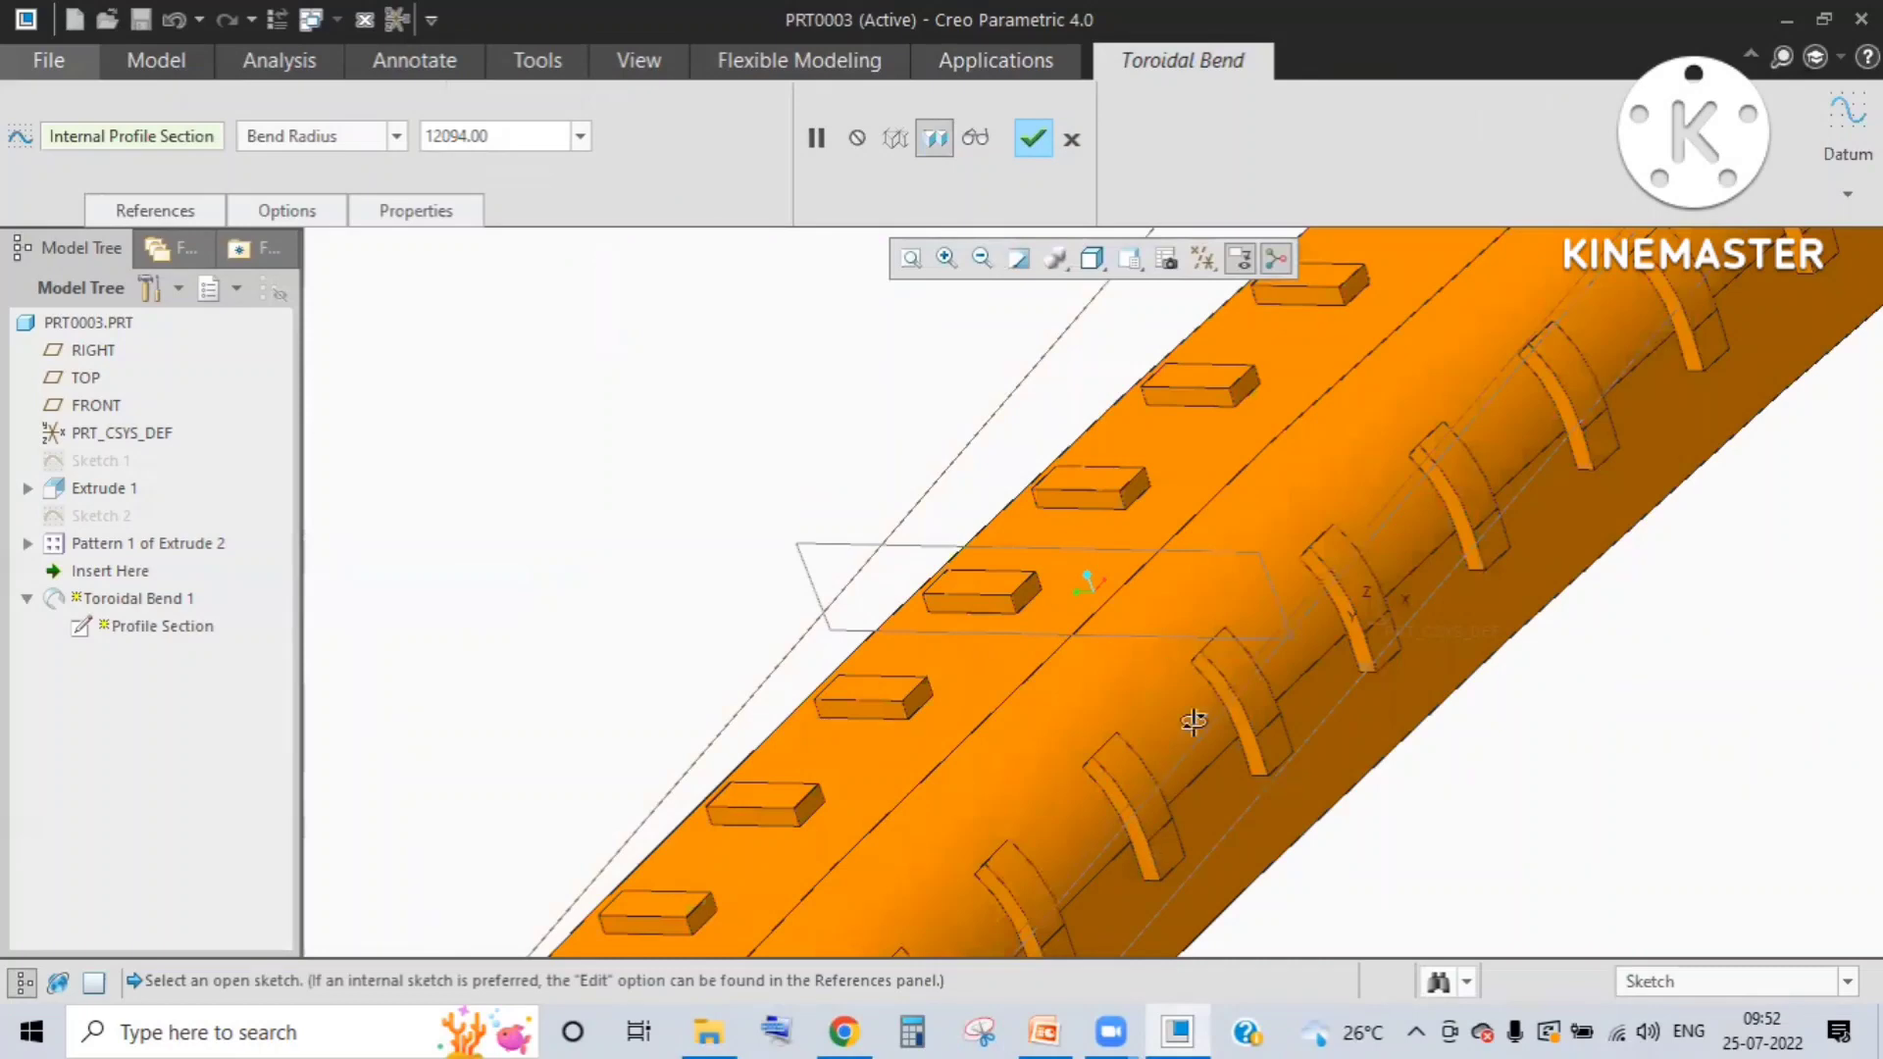
key(ctrl+d)
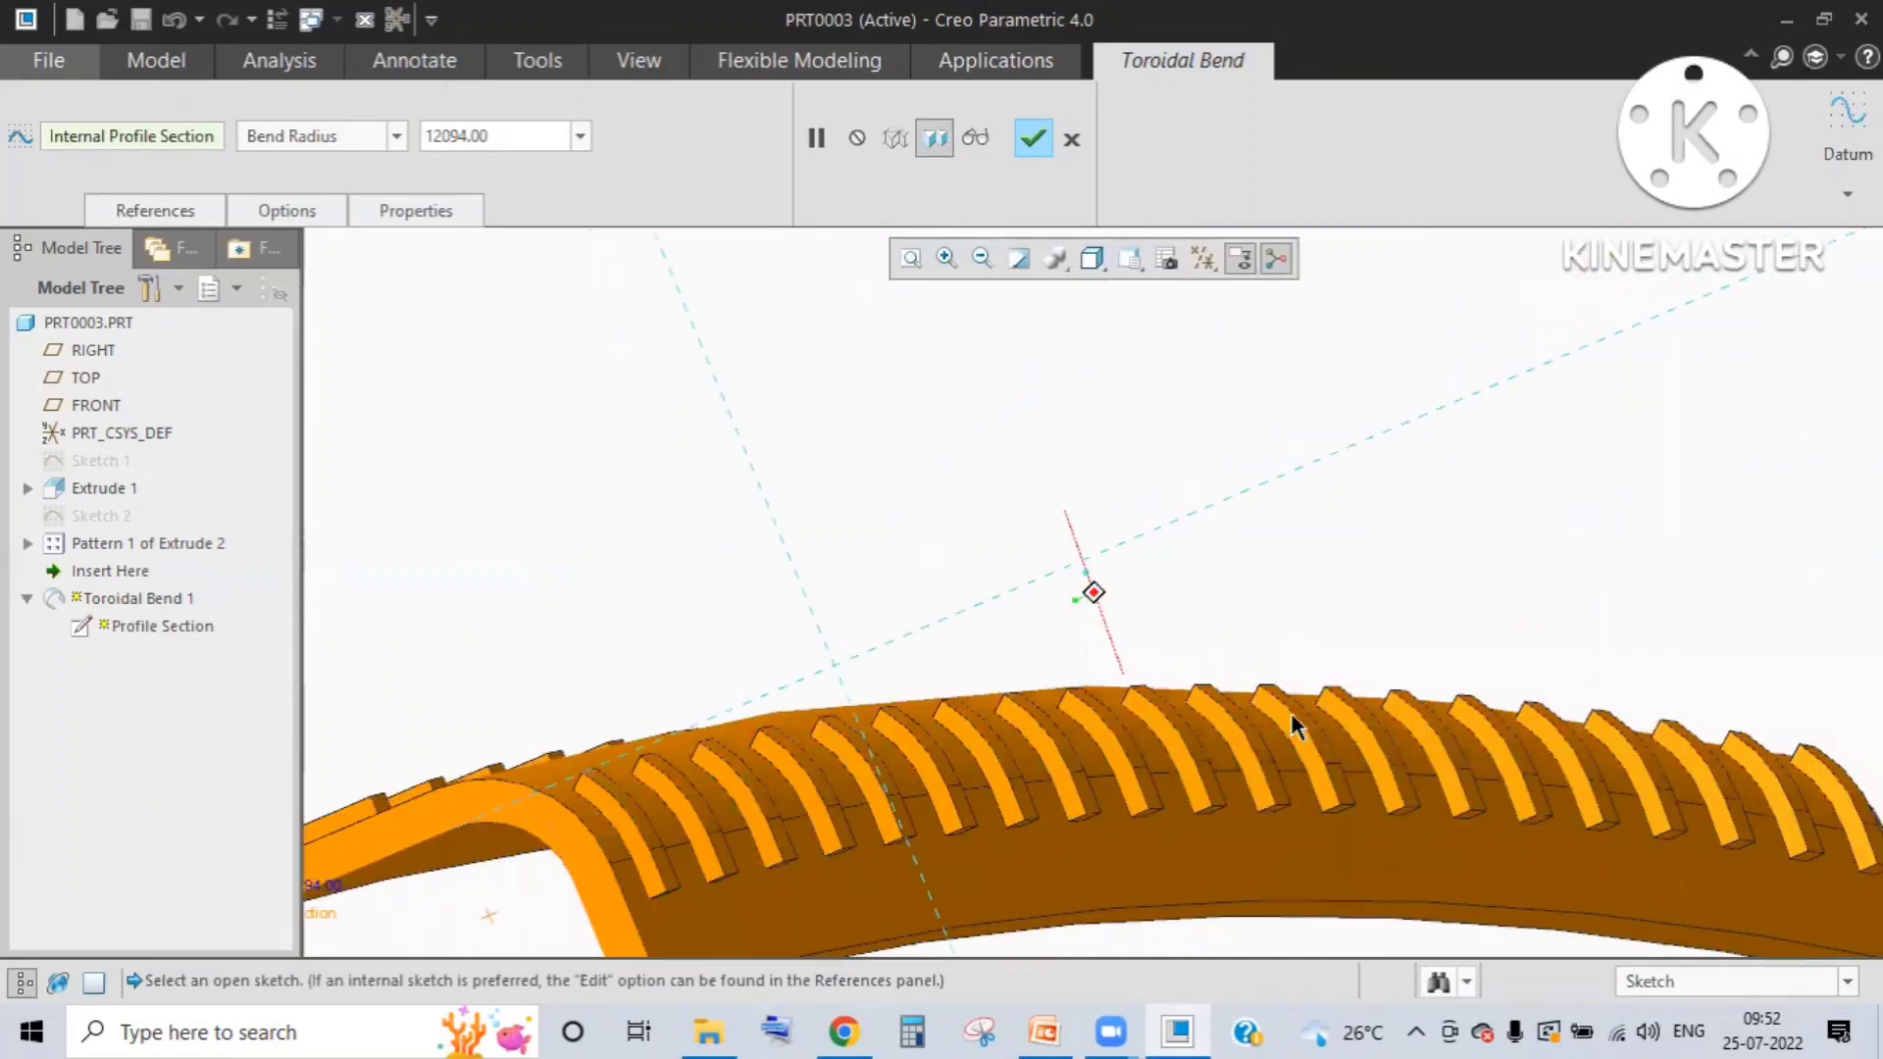
scroll(1365, 691, up, 3)
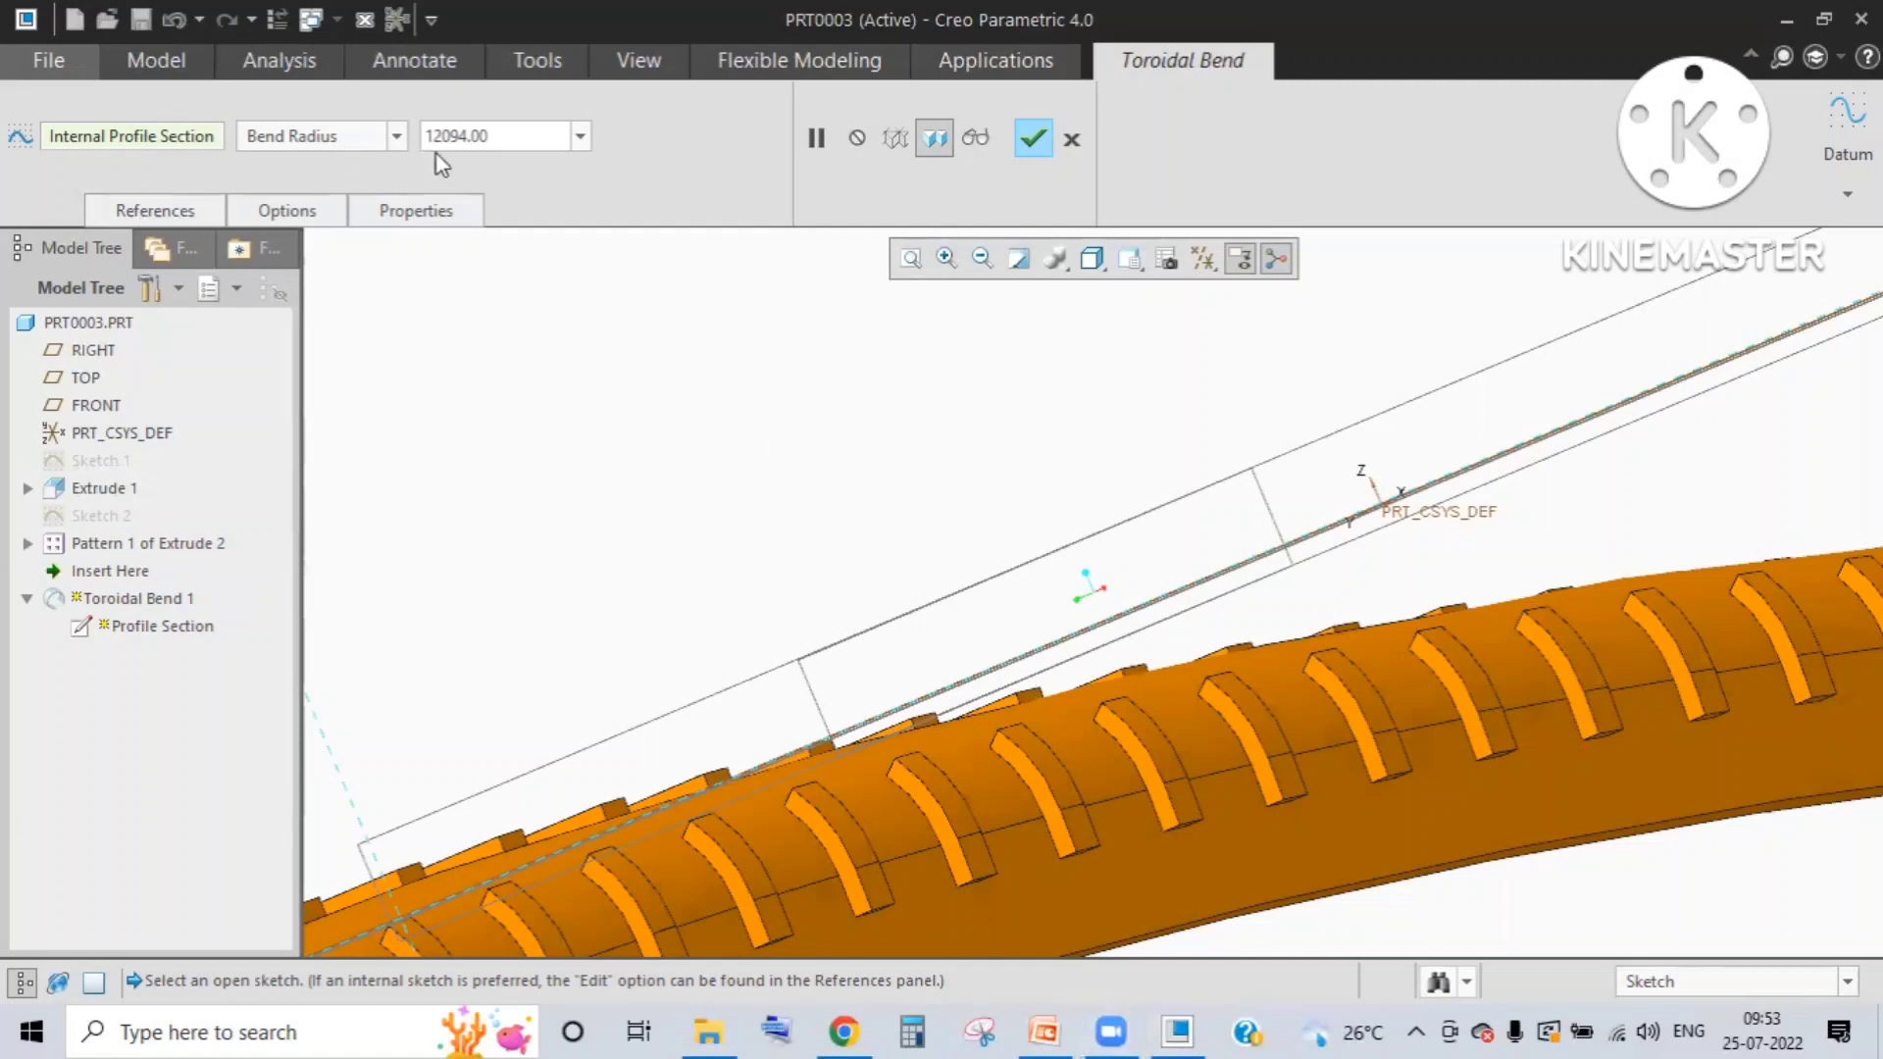
click(1189, 680)
scroll(1189, 681, up, 4)
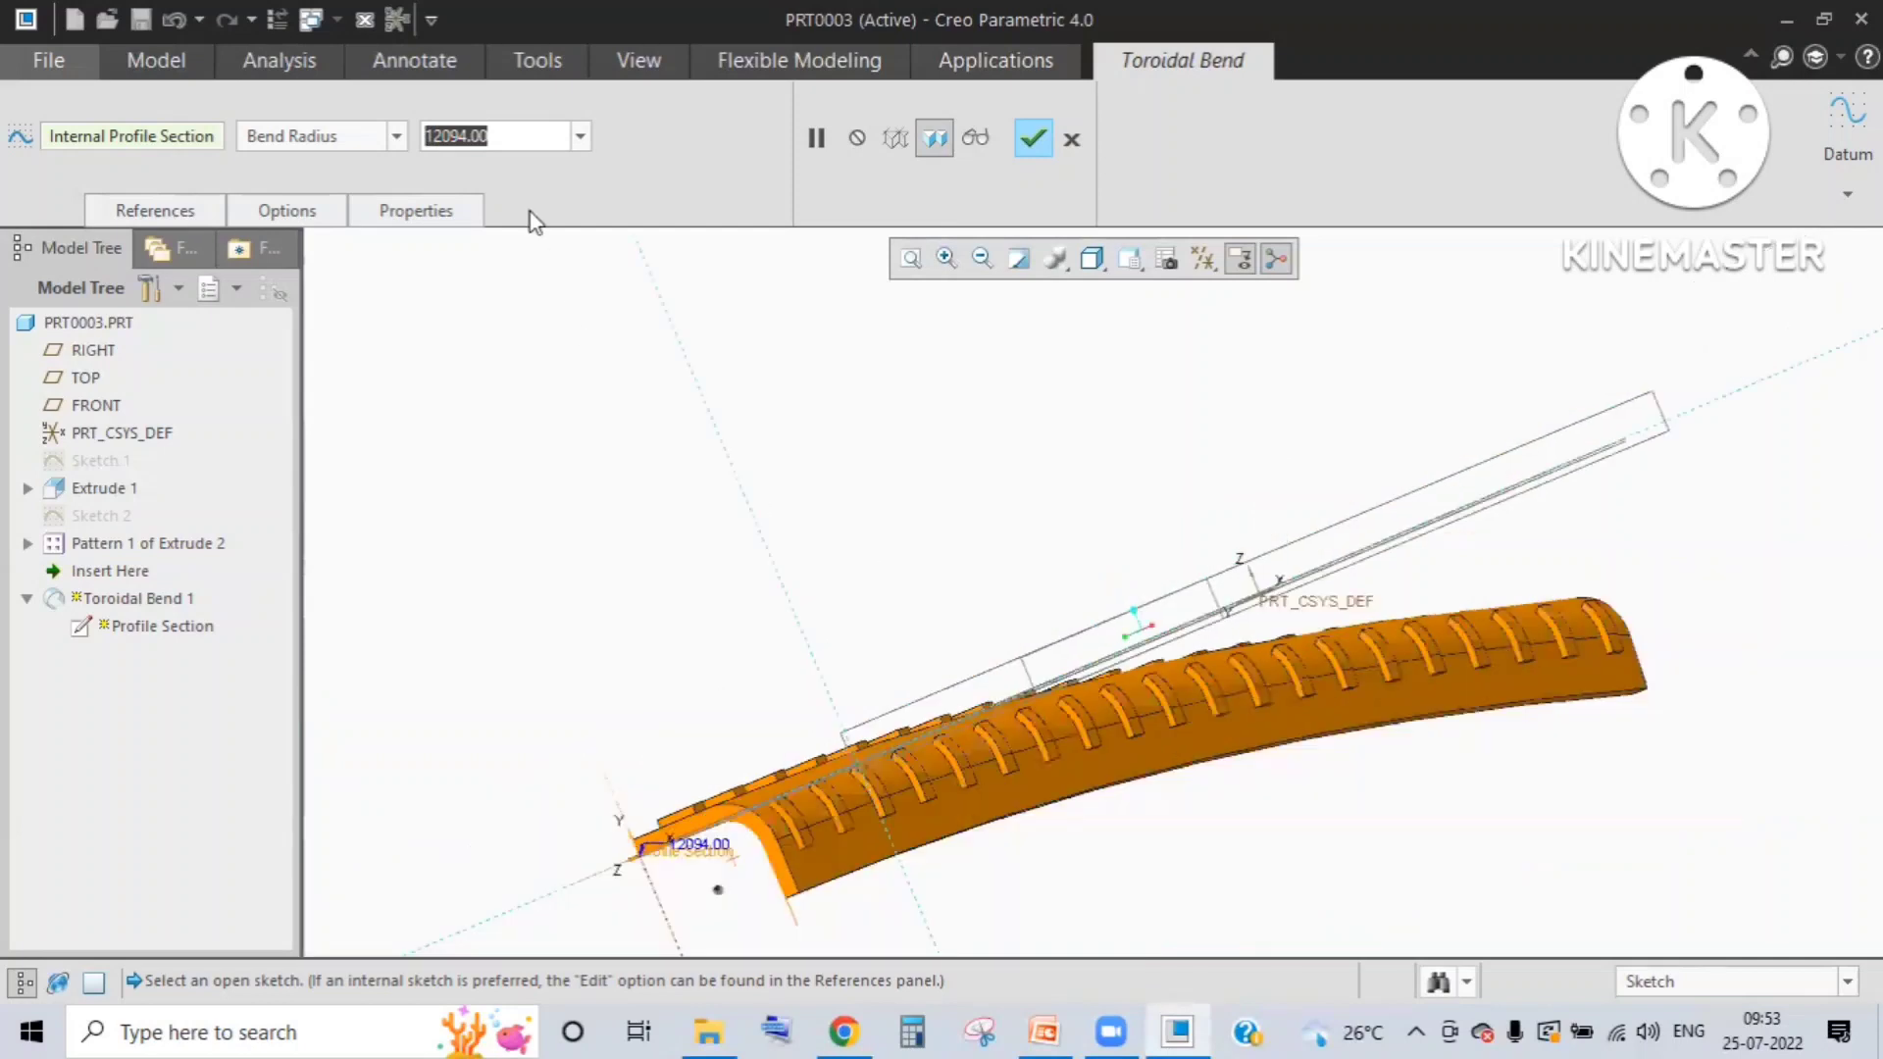
click(520, 138)
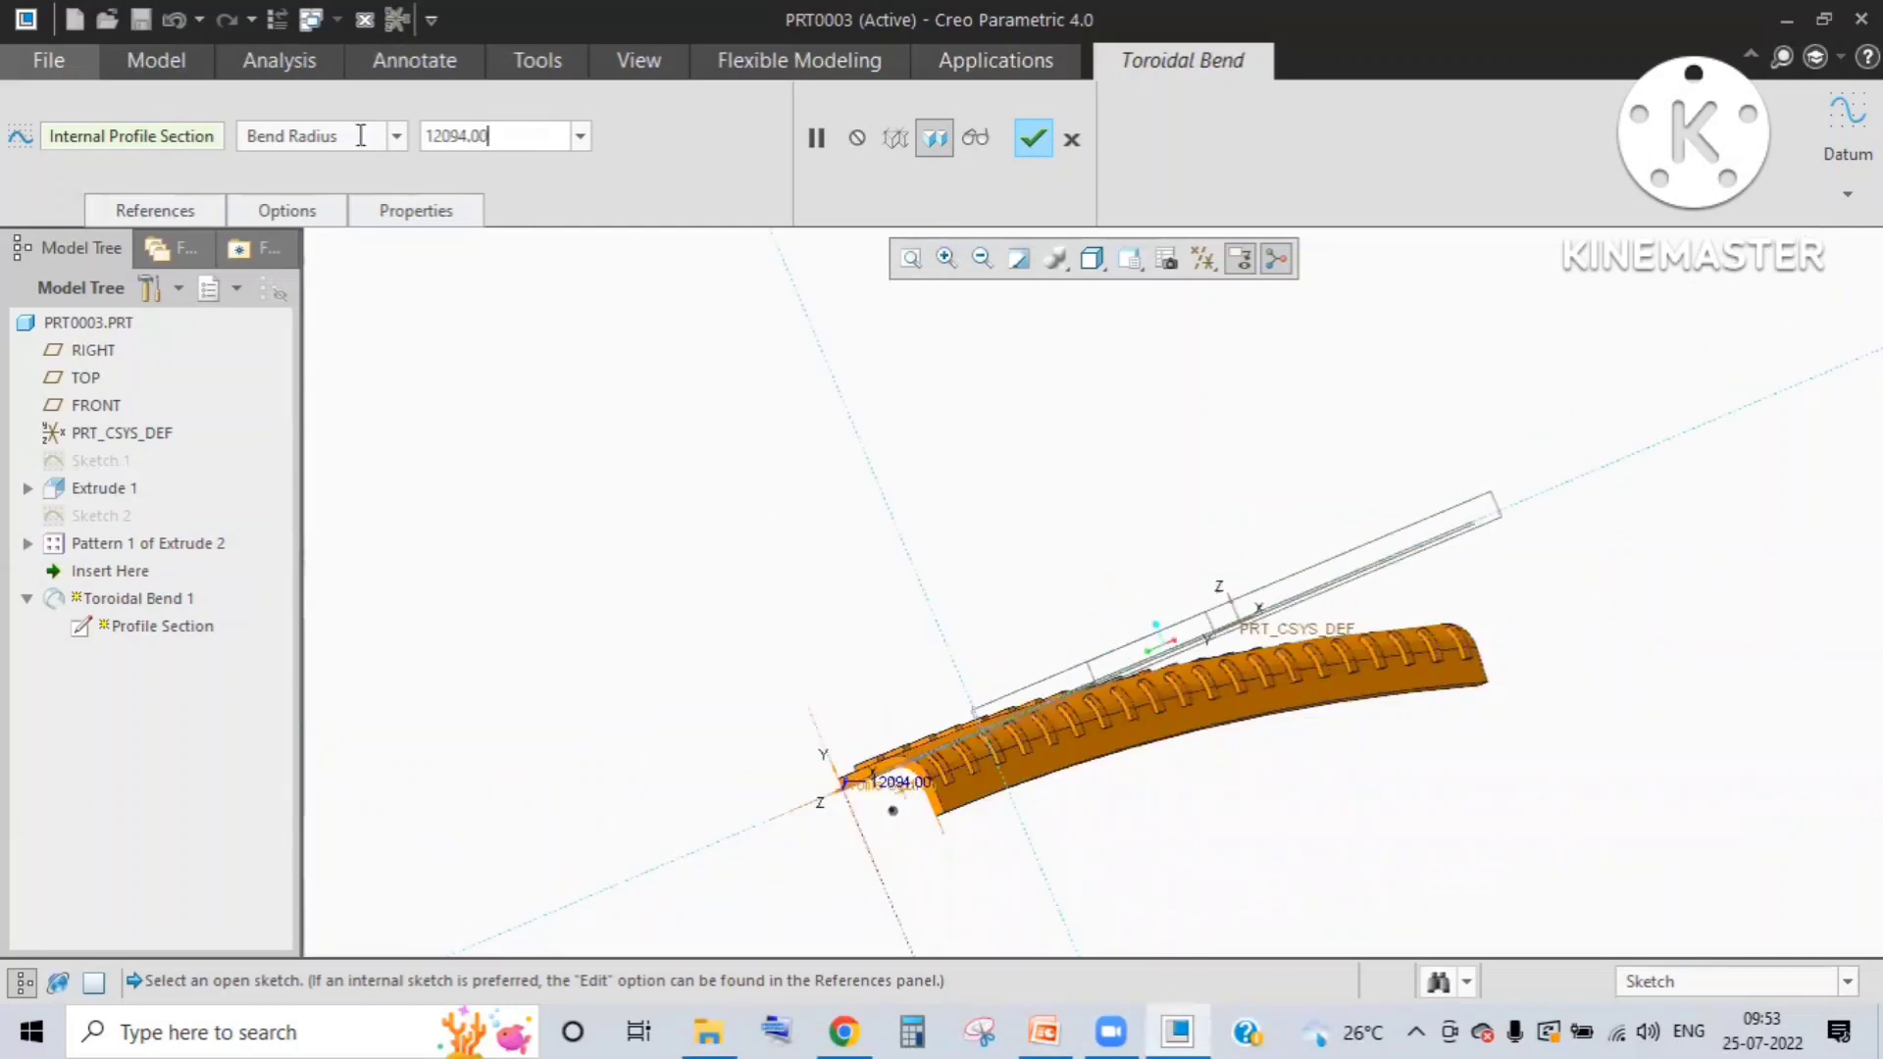
drag(361, 135, 359, 136)
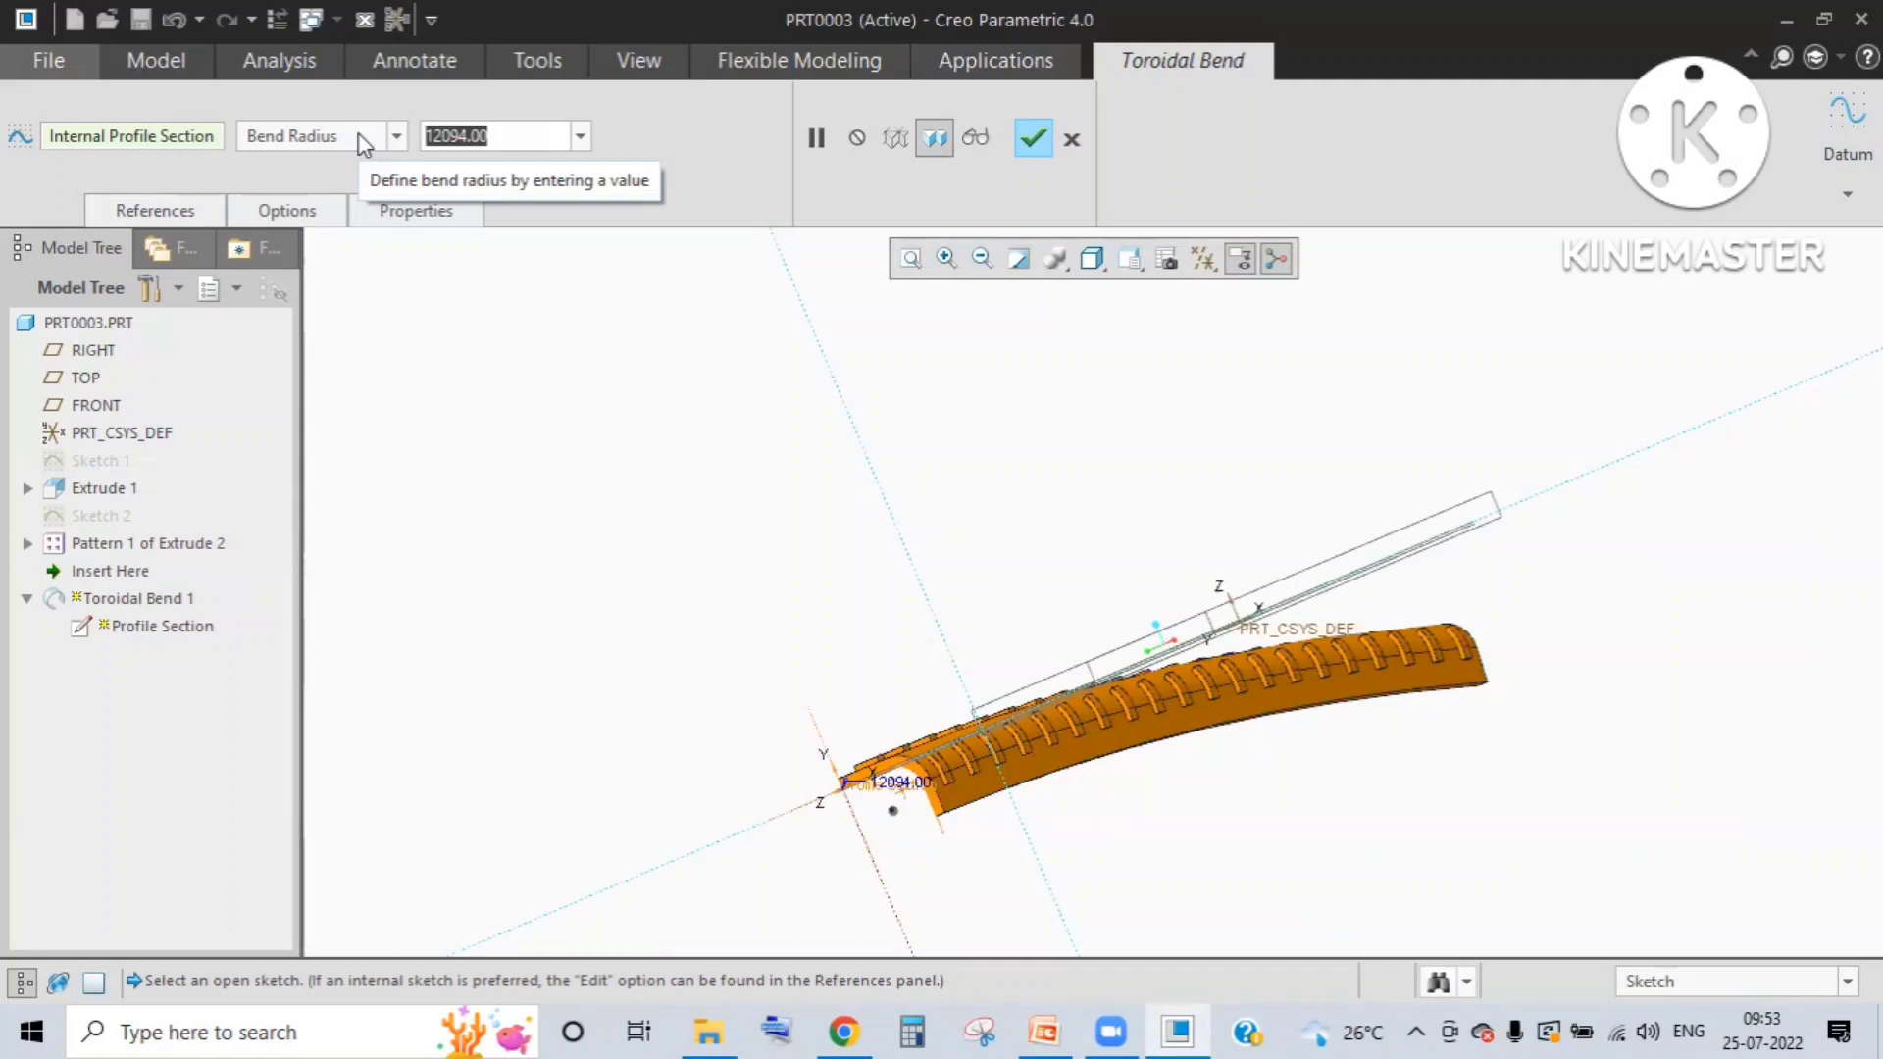
text(1000)
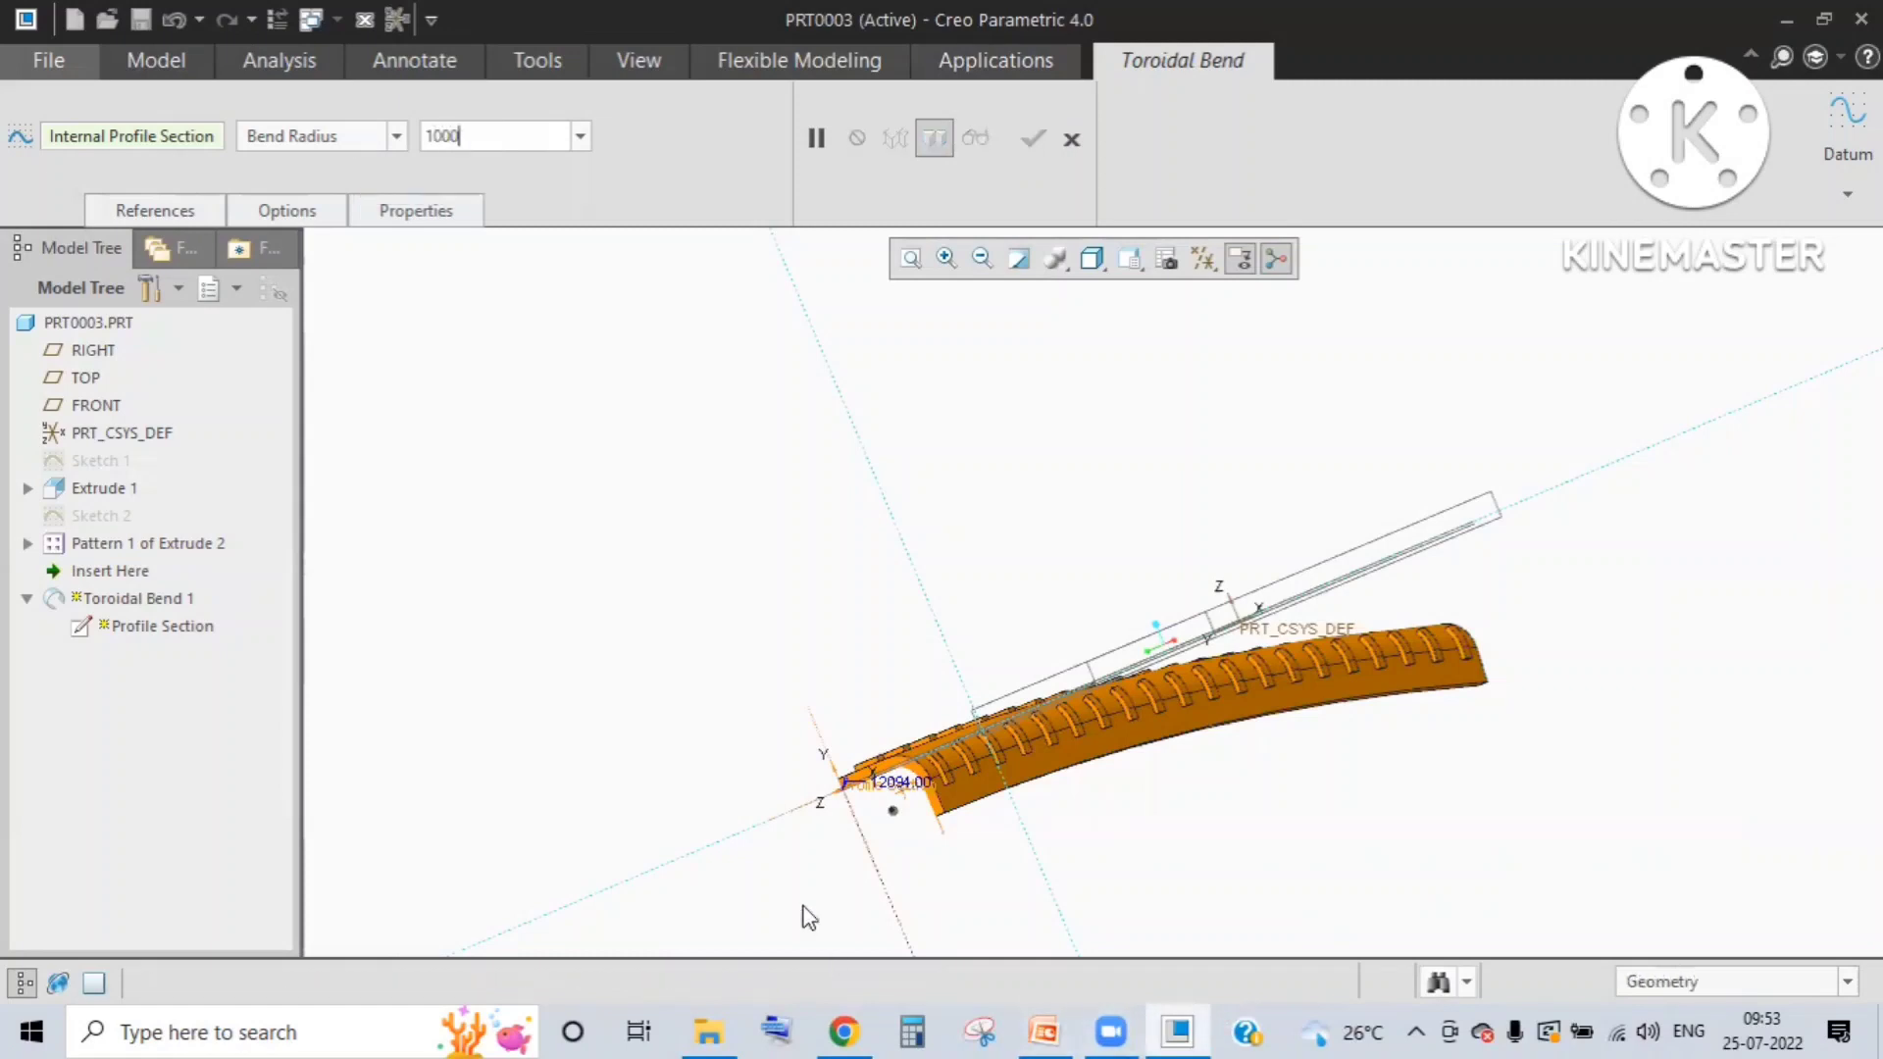
key(Return)
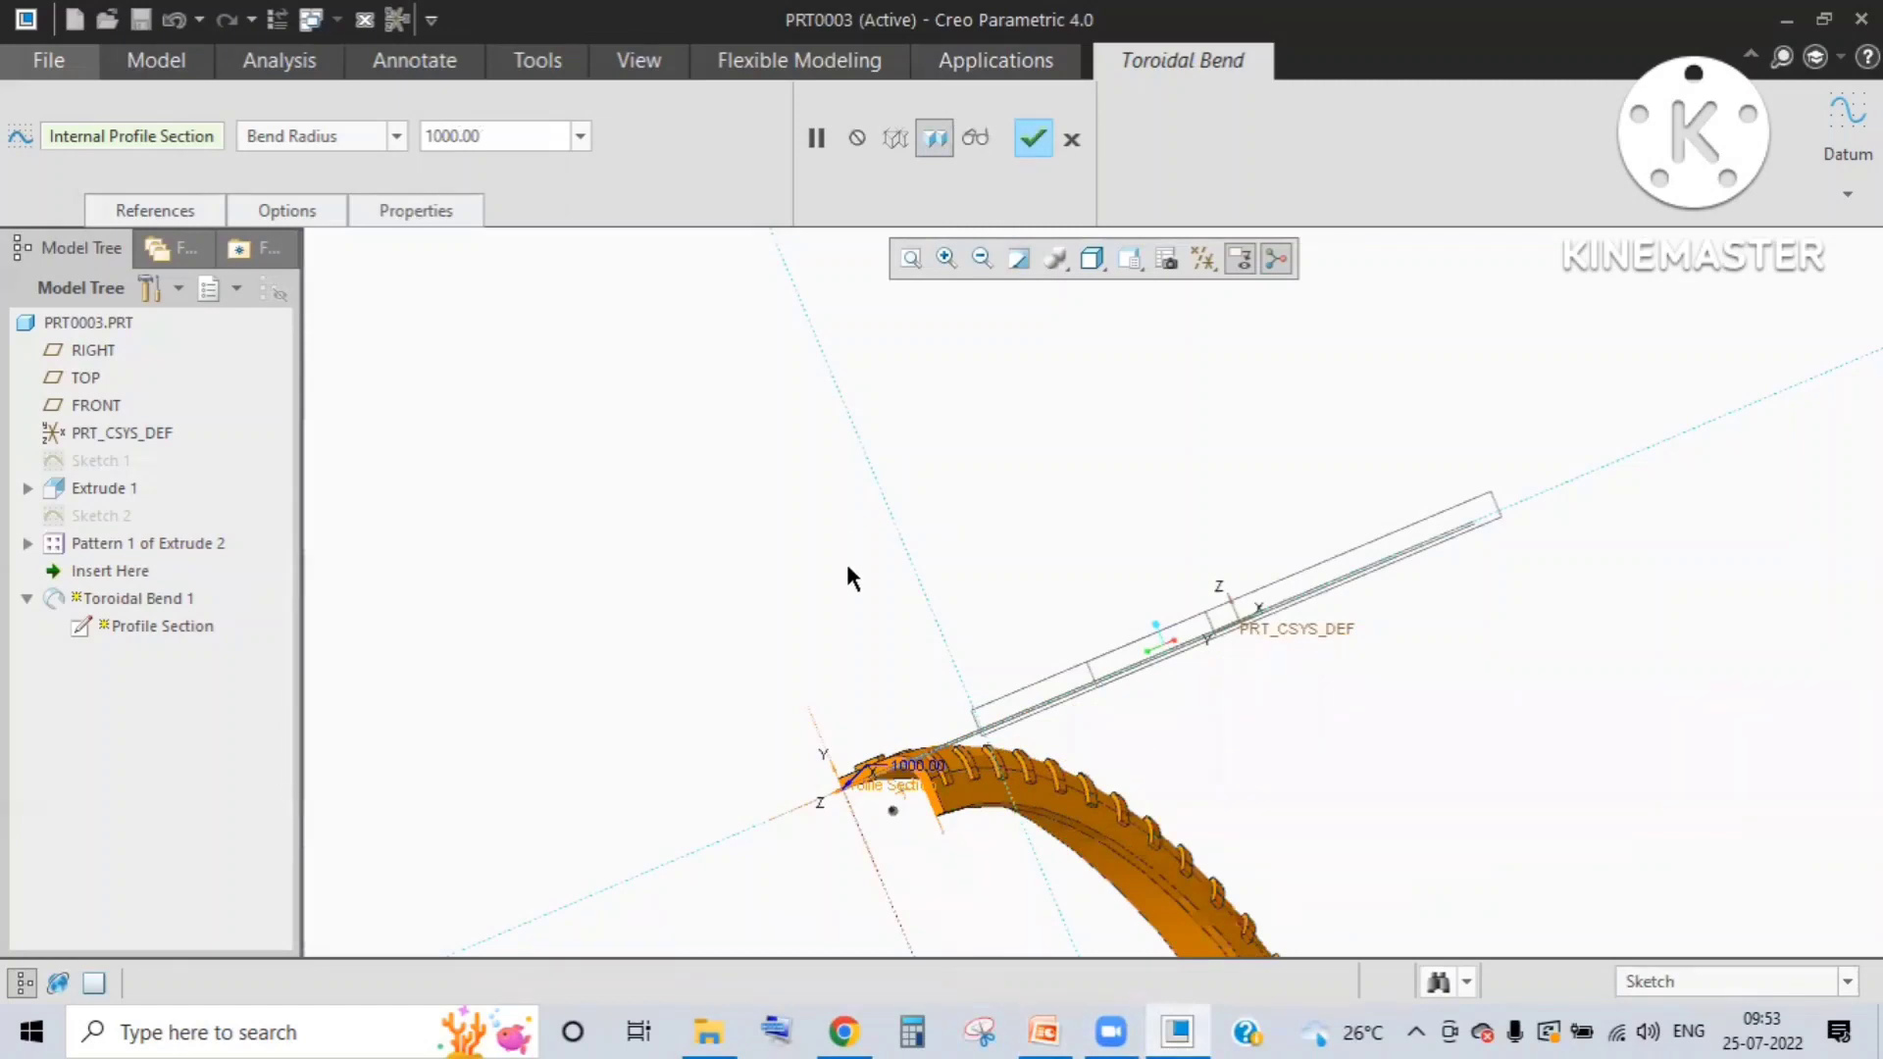
Step: Try a bend radius of 250 for the toroidal bend
middle_drag(845, 577, 1290, 681)
scroll(1216, 713, up, 4)
middle_drag(1212, 728, 1213, 661)
drag(501, 132, 344, 119)
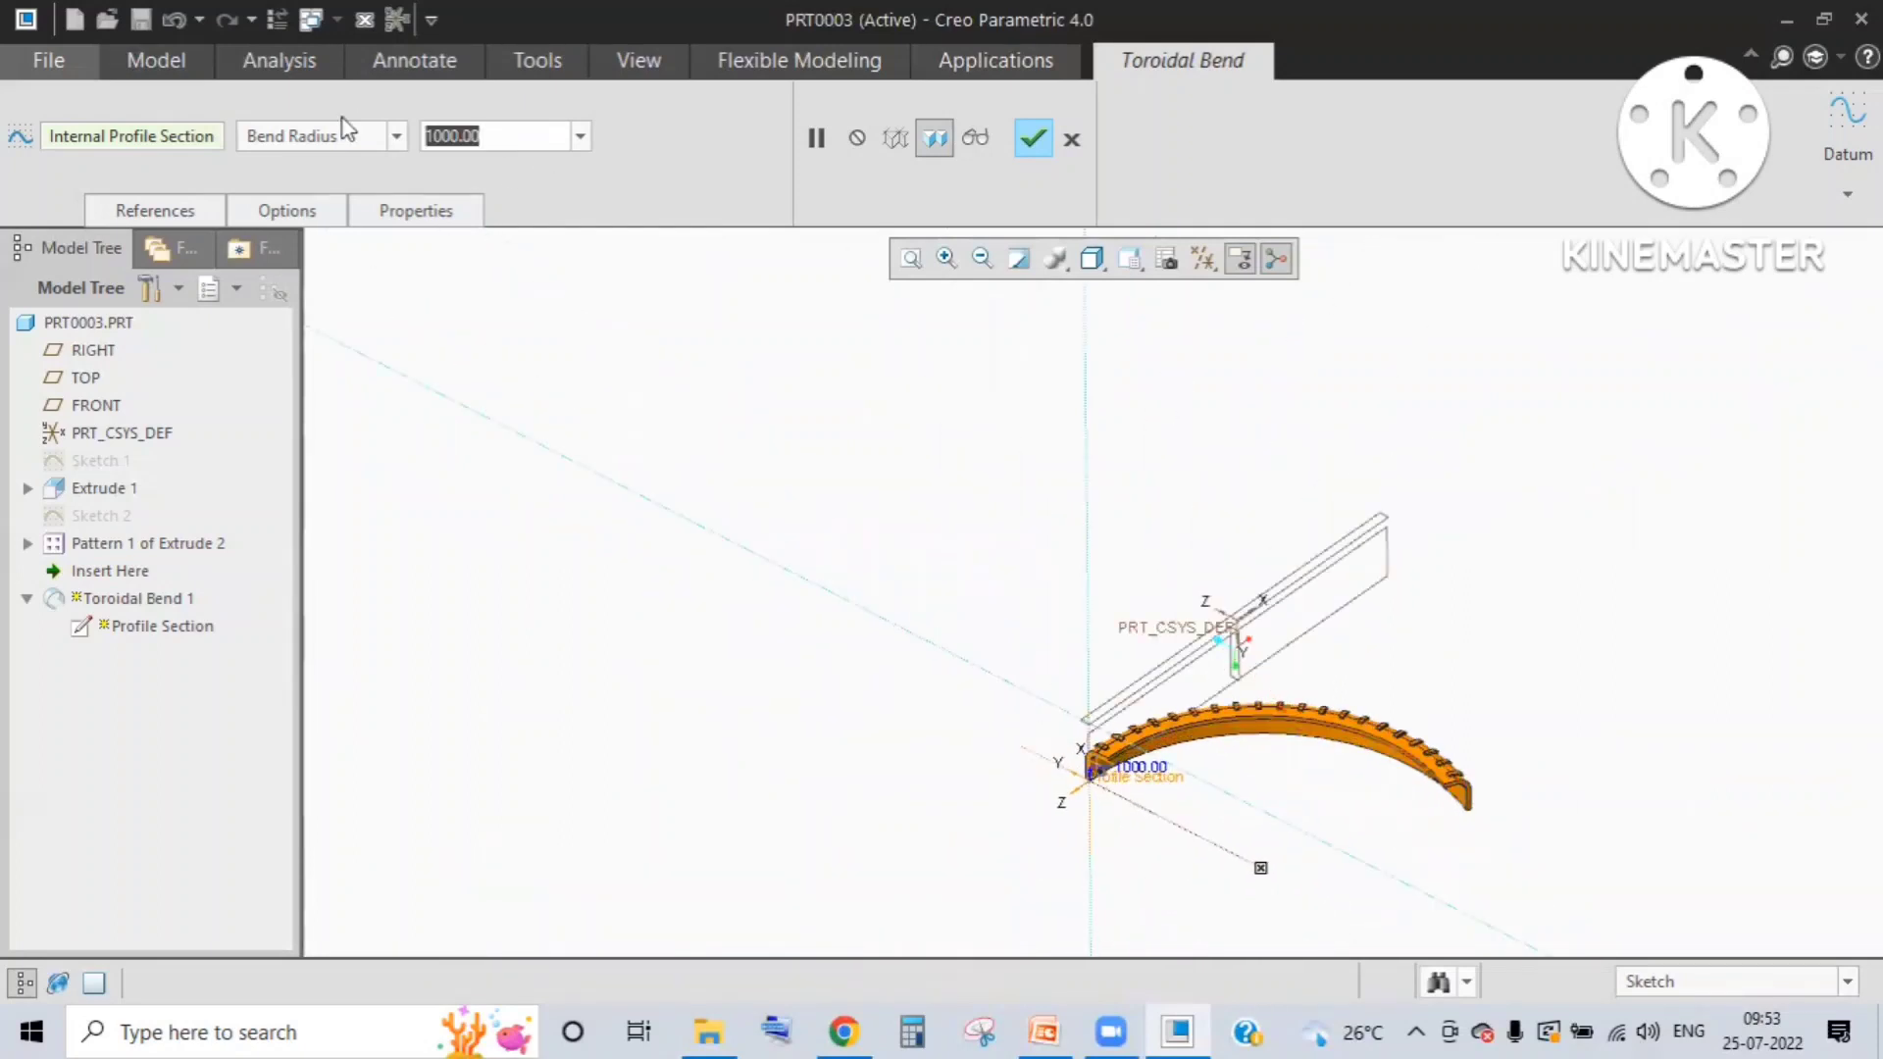
text(250)
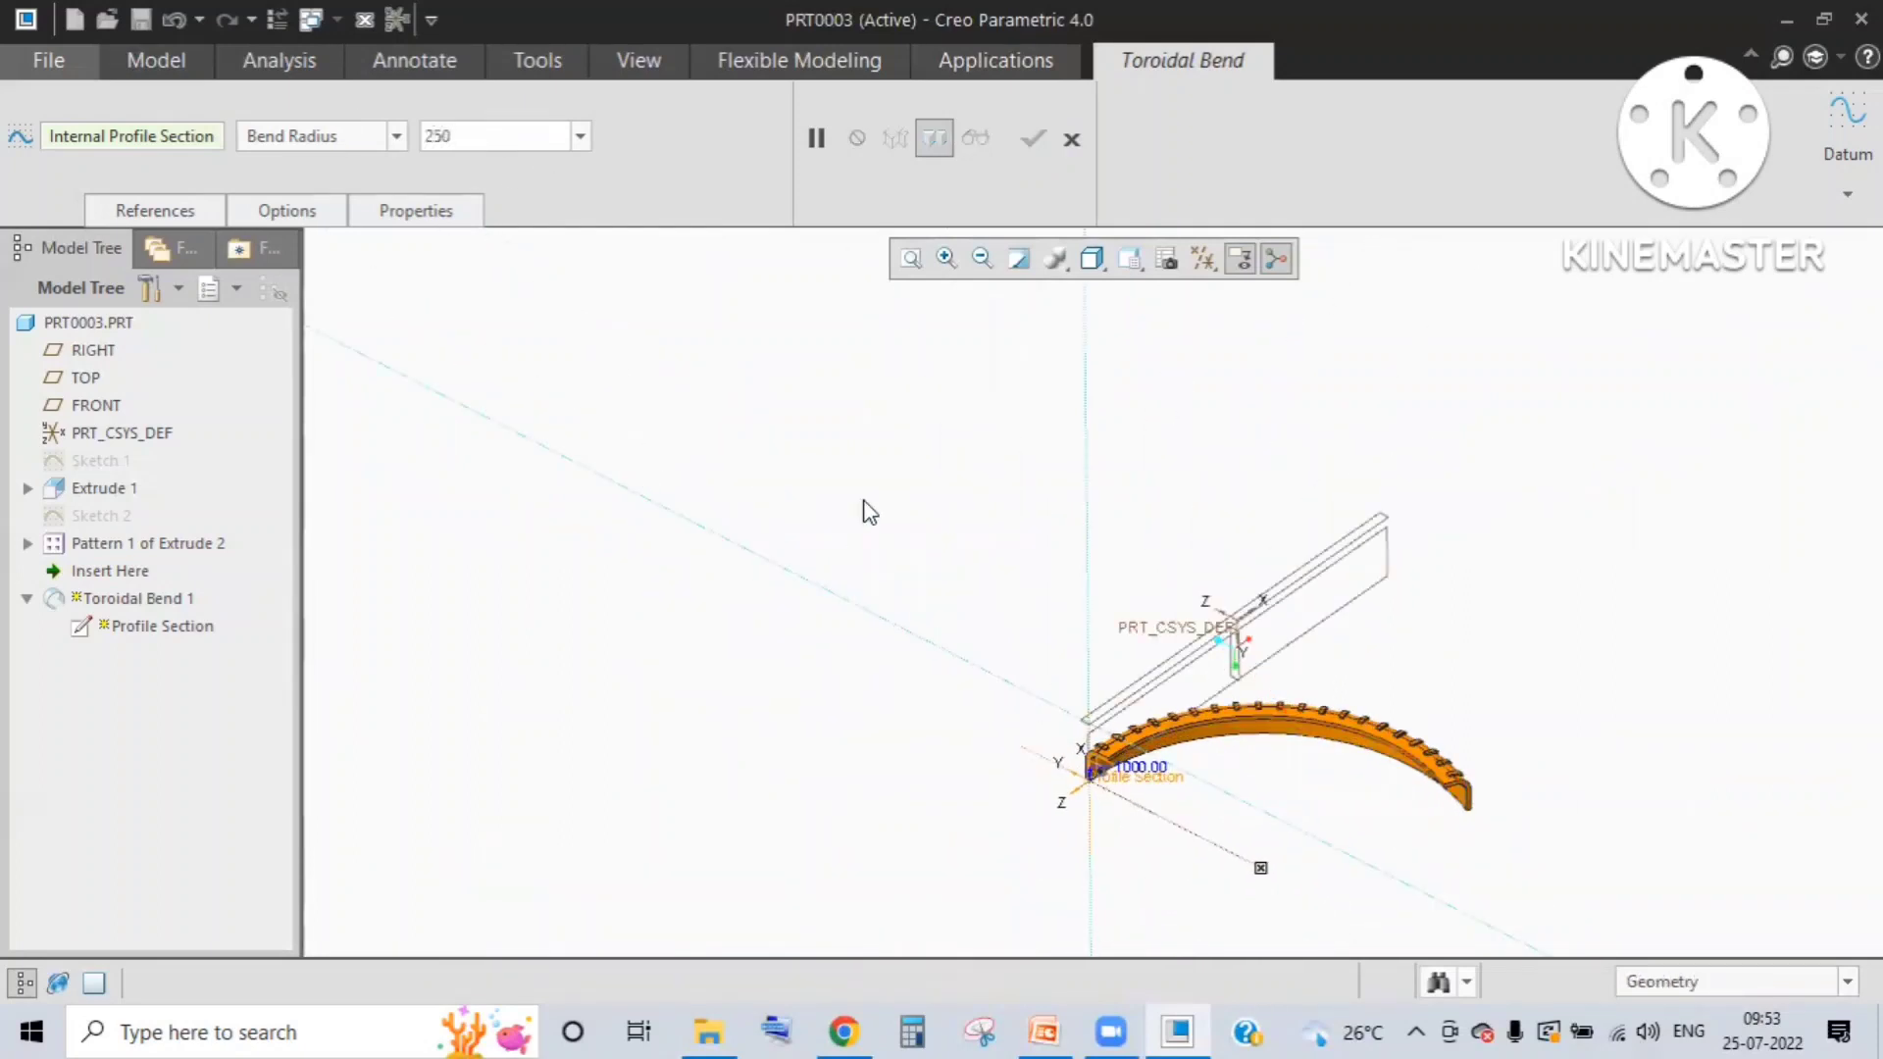
key(Return)
Step: Try bend radii of 300 and 450 for the toroidal bend
double_click(501, 131)
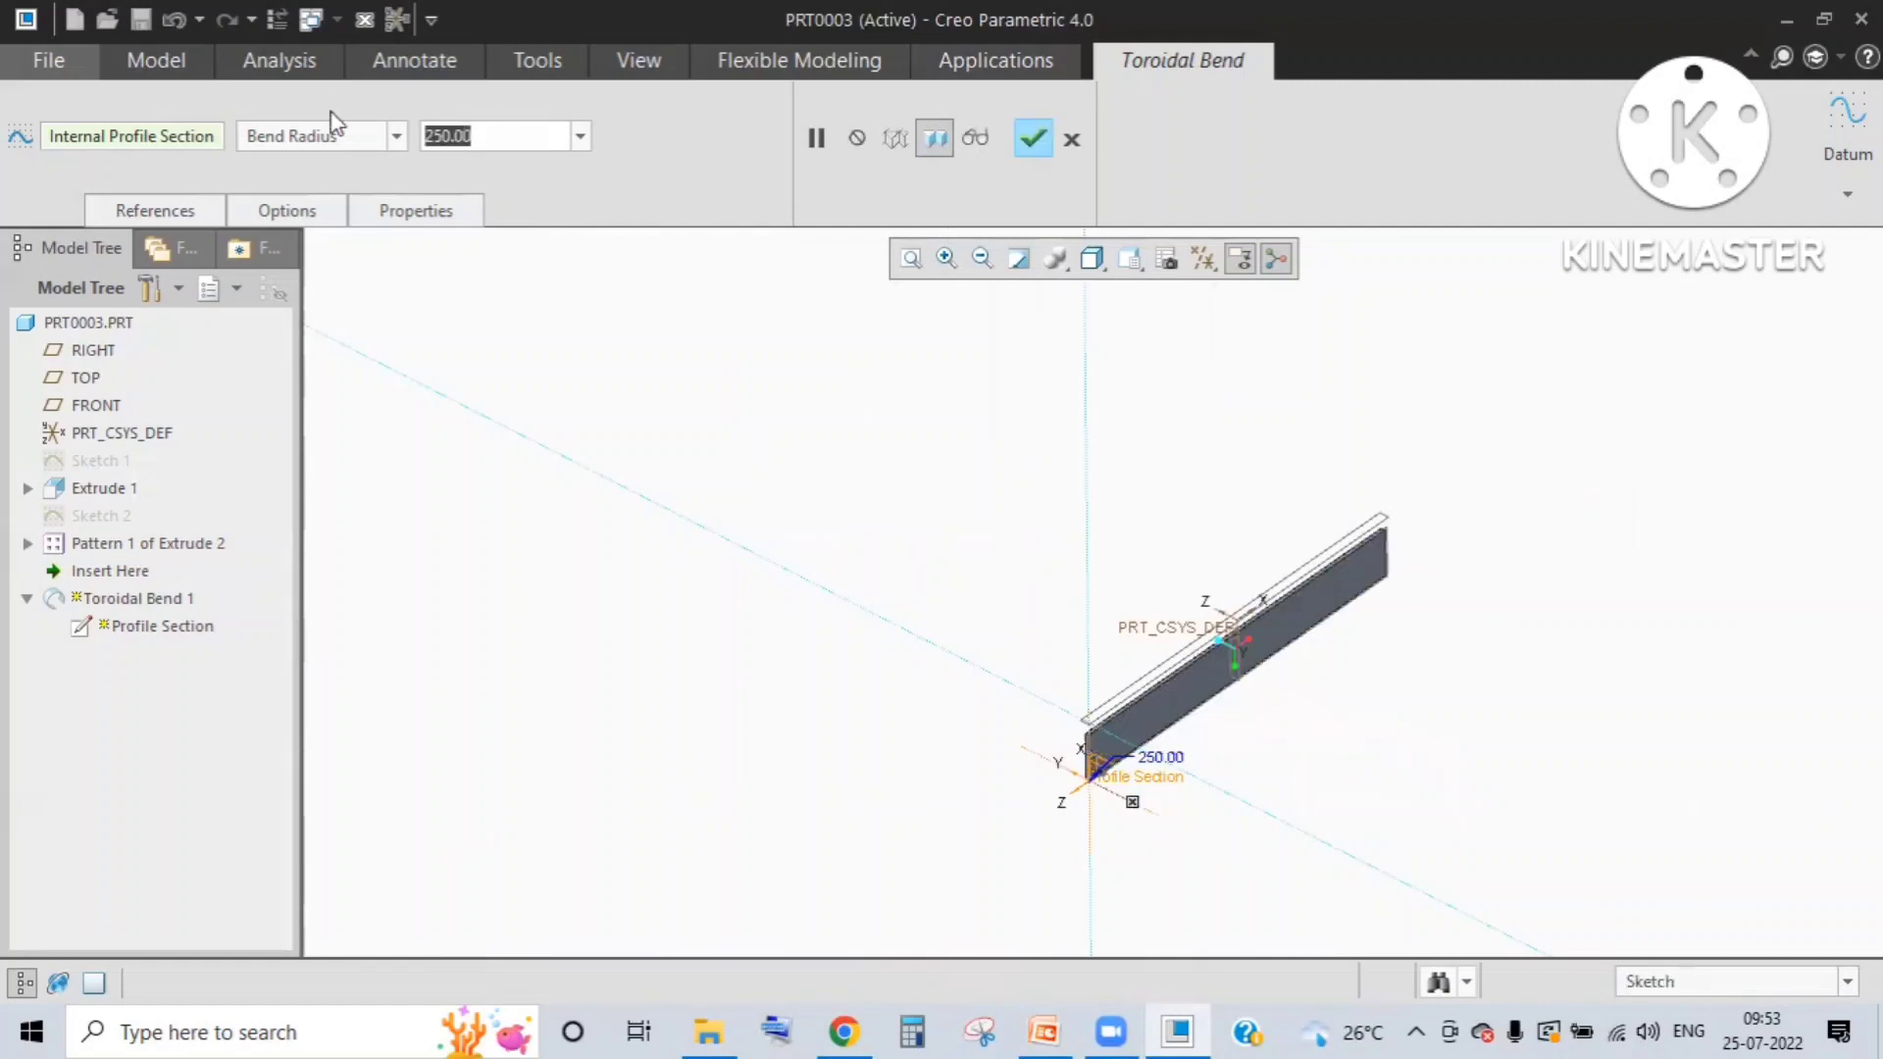
text(300)
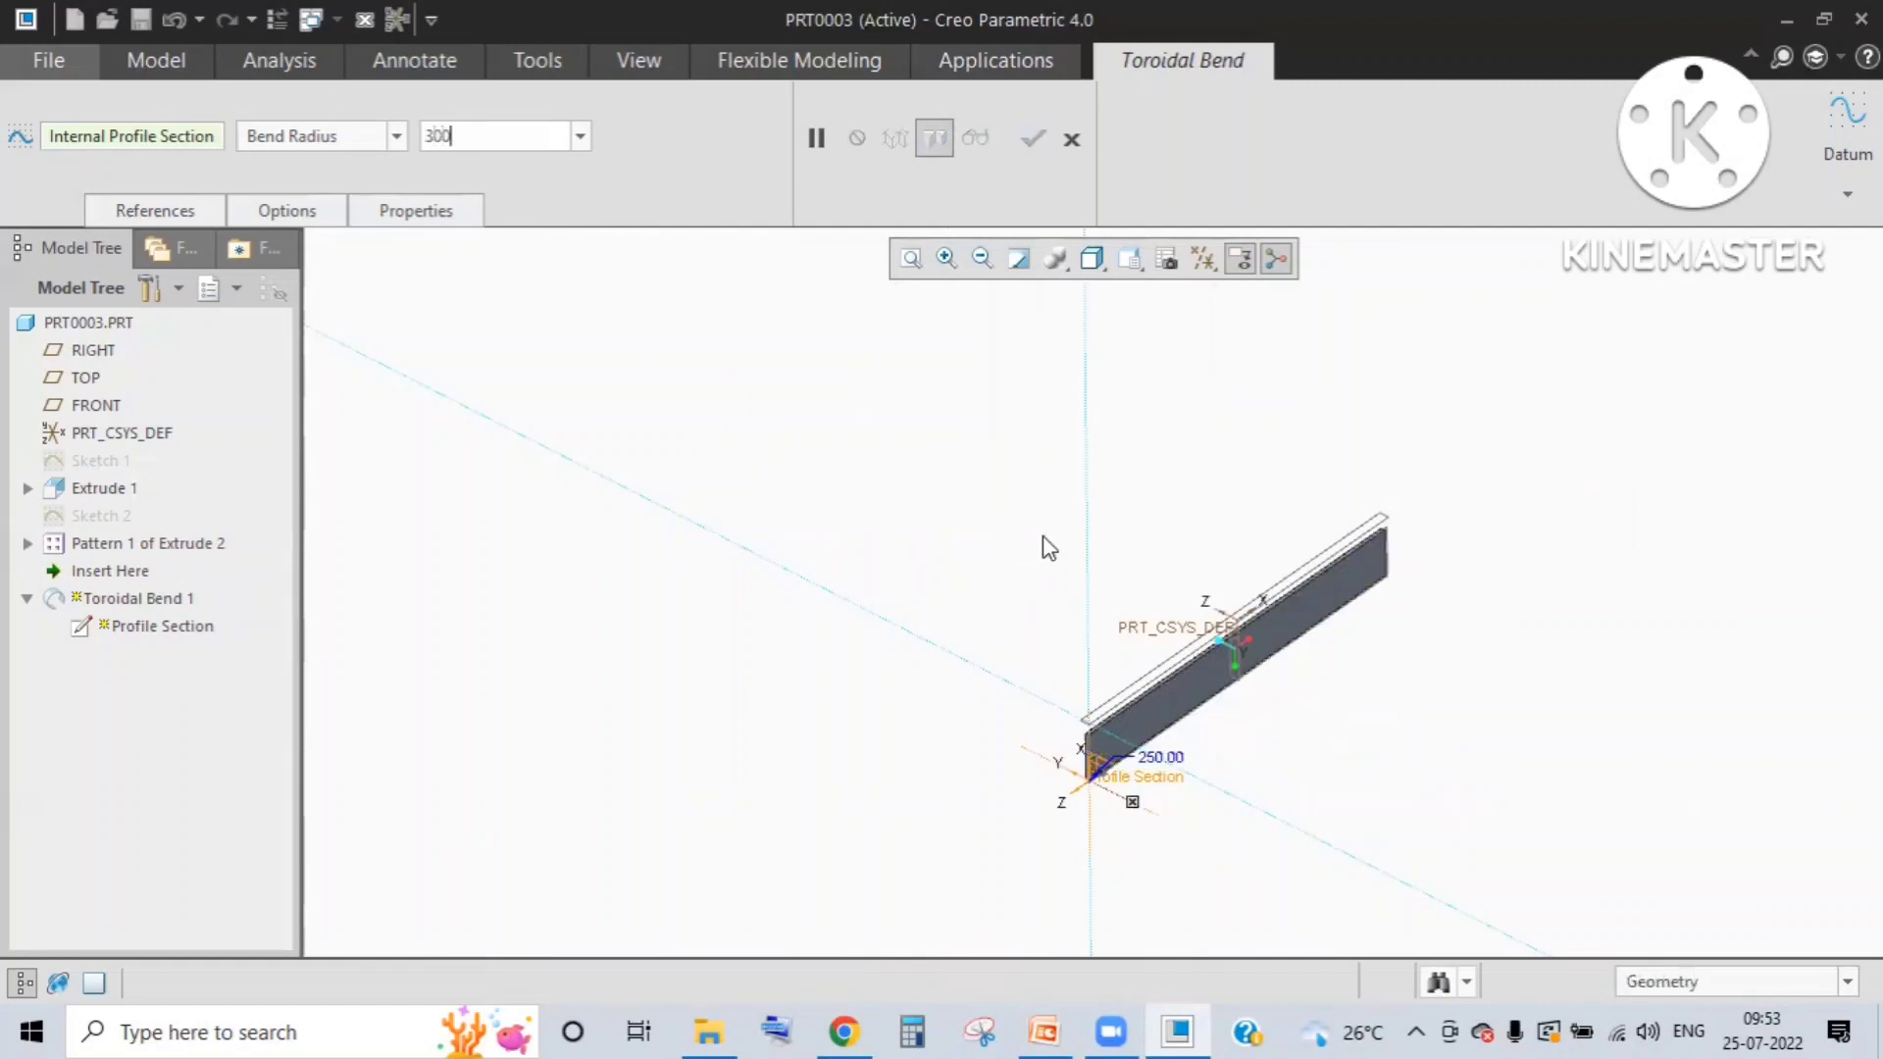
key(Return)
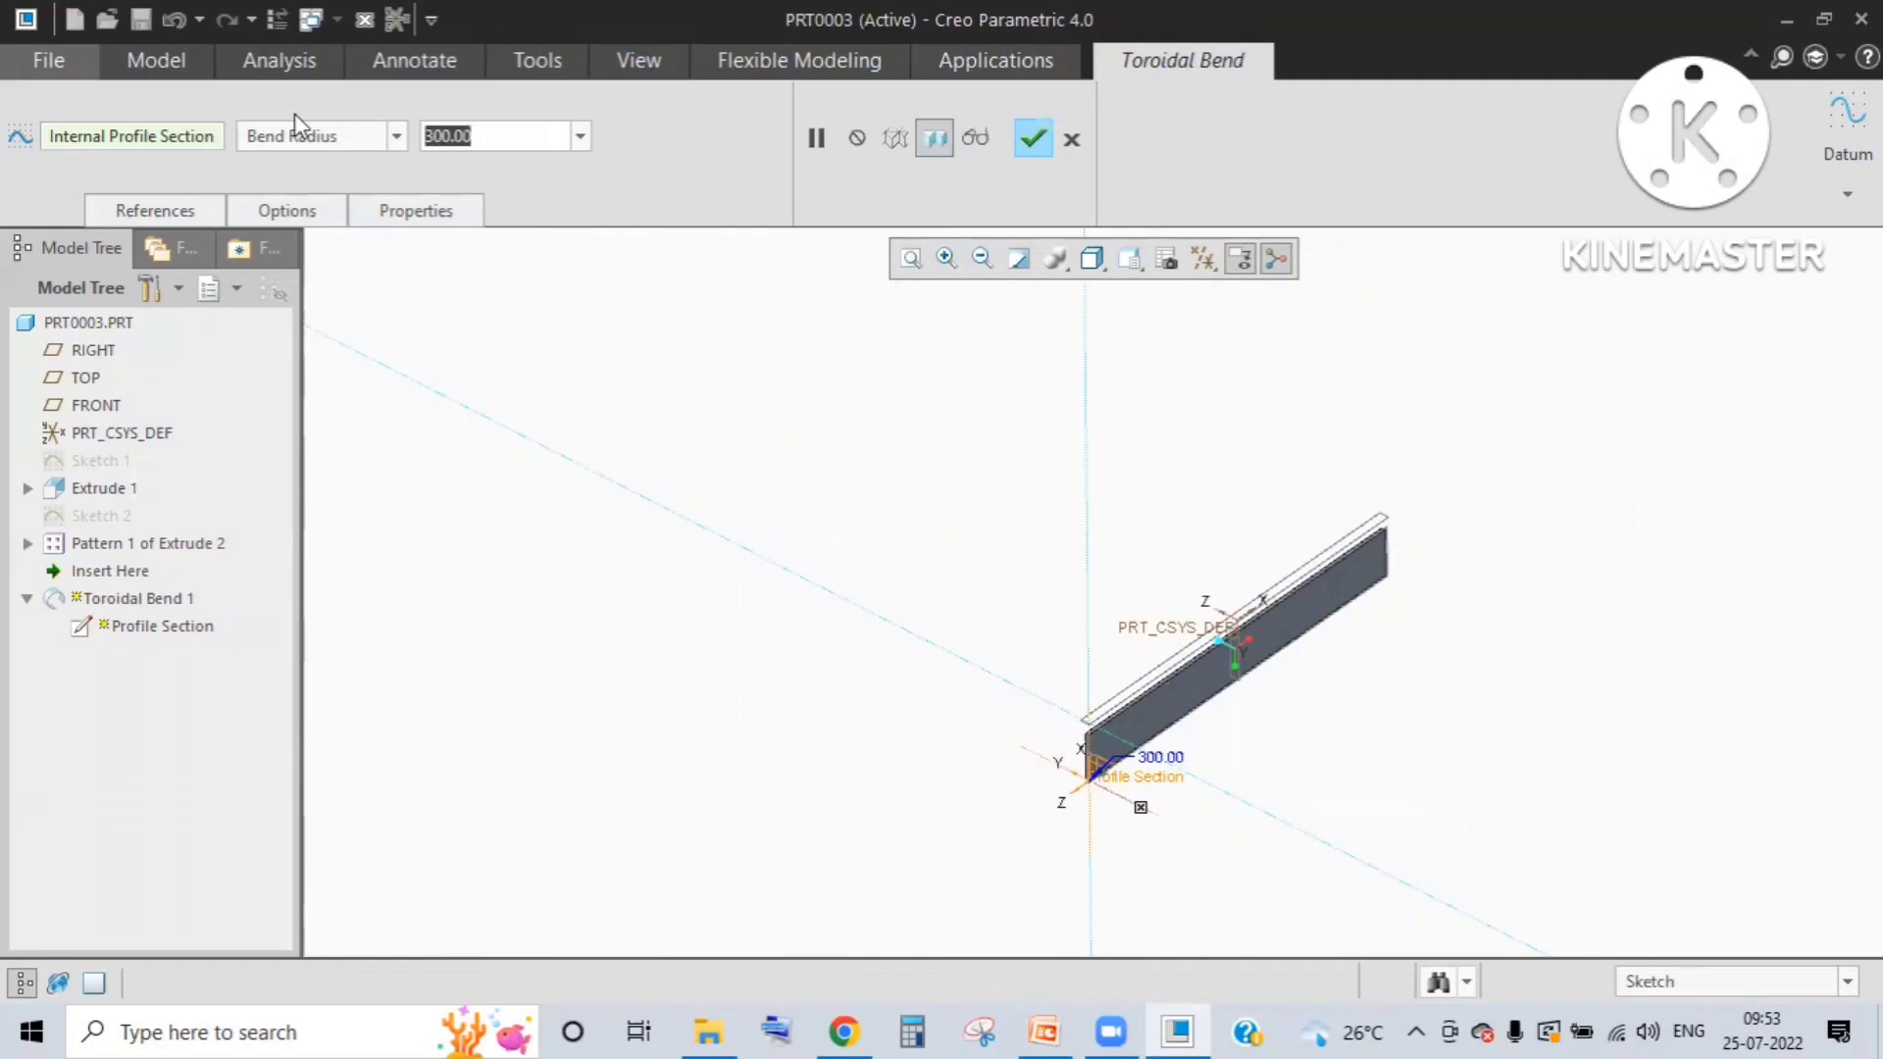
text(450)
key(Return)
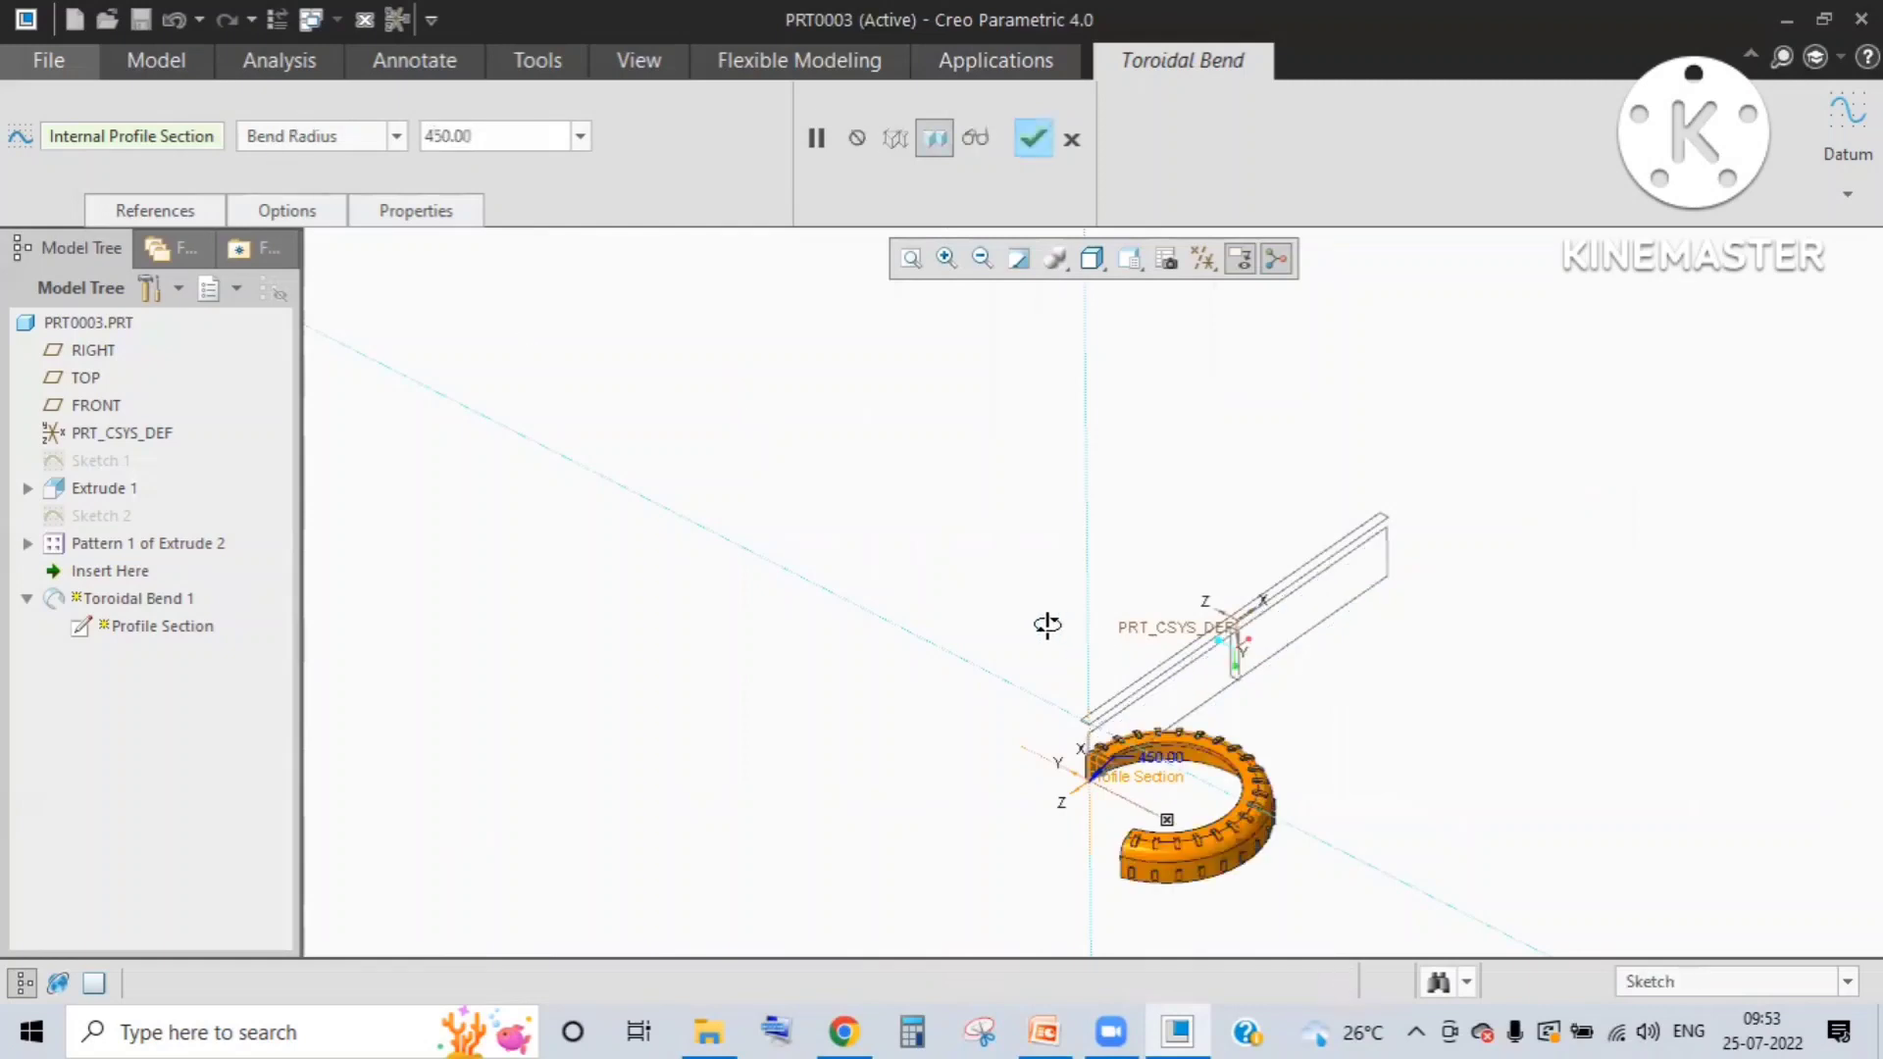
middle_drag(1047, 626, 1030, 677)
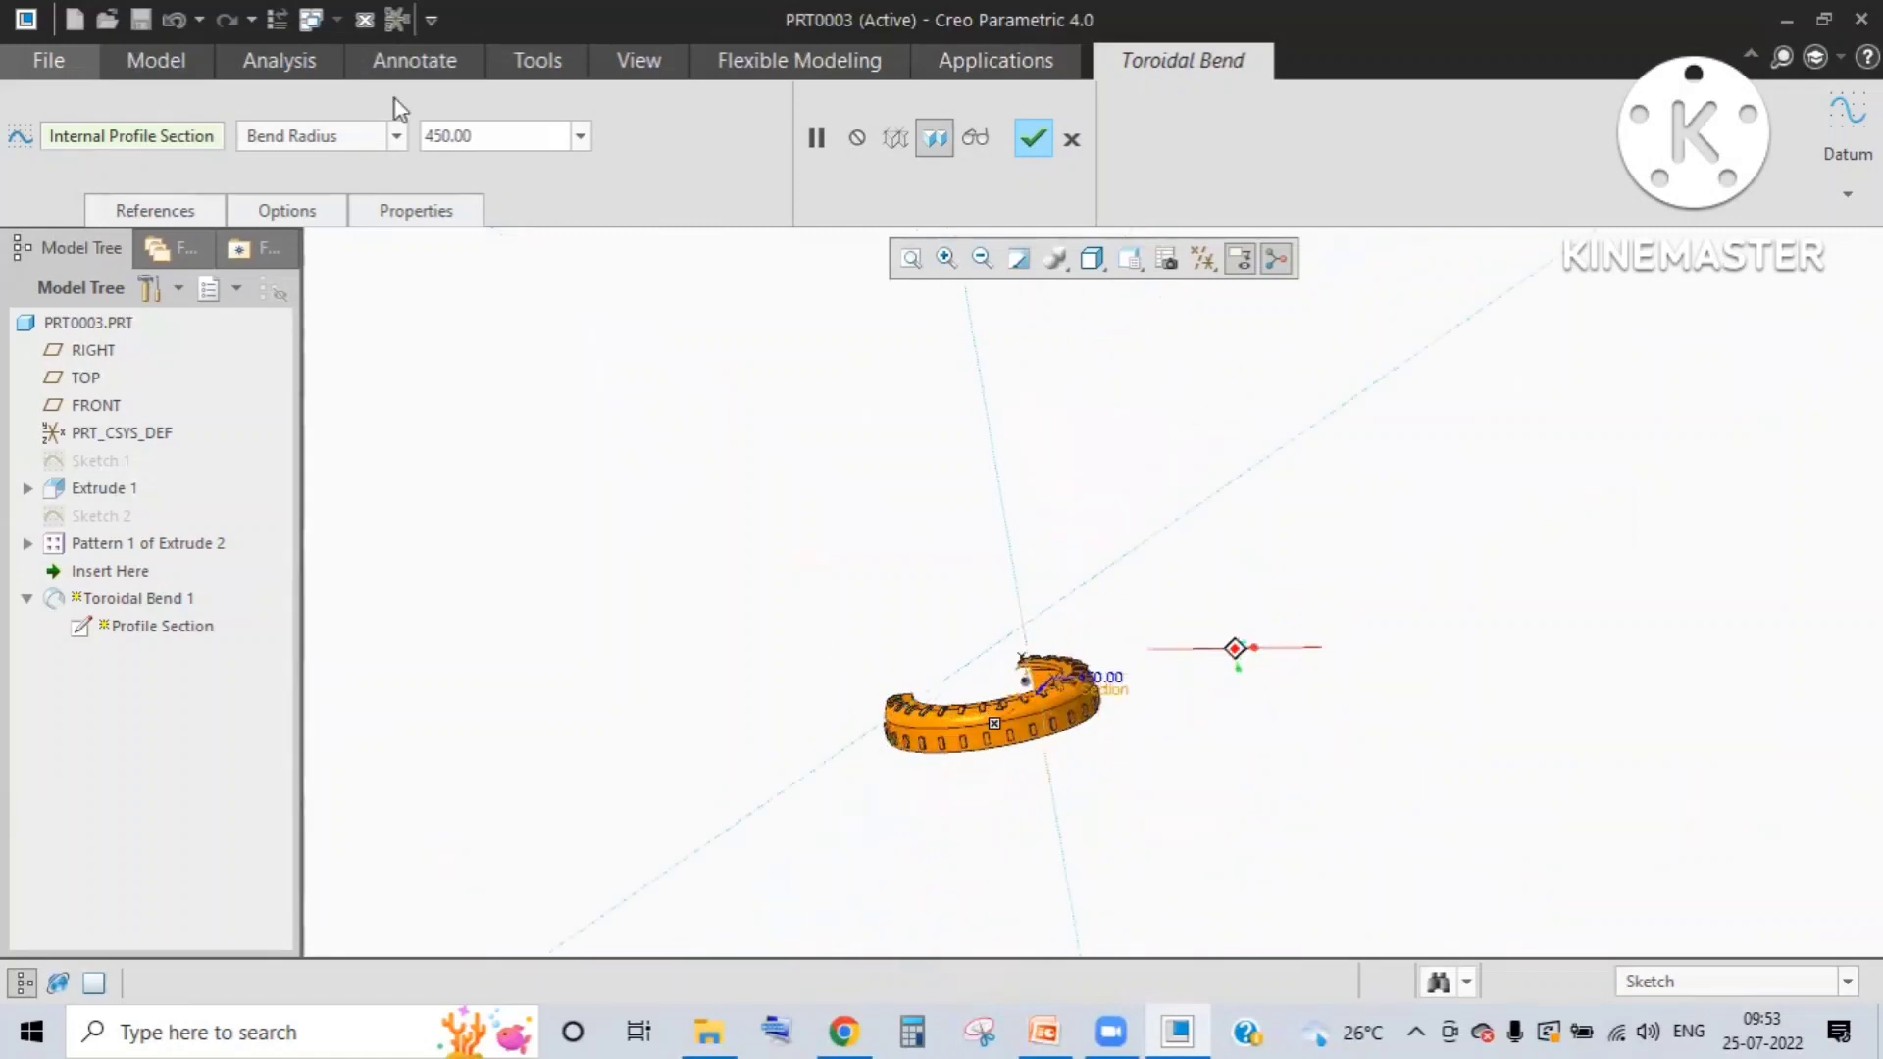
Step: Try bend radii of 425 and 410 for the toroidal bend
double_click(428, 135)
text(425)
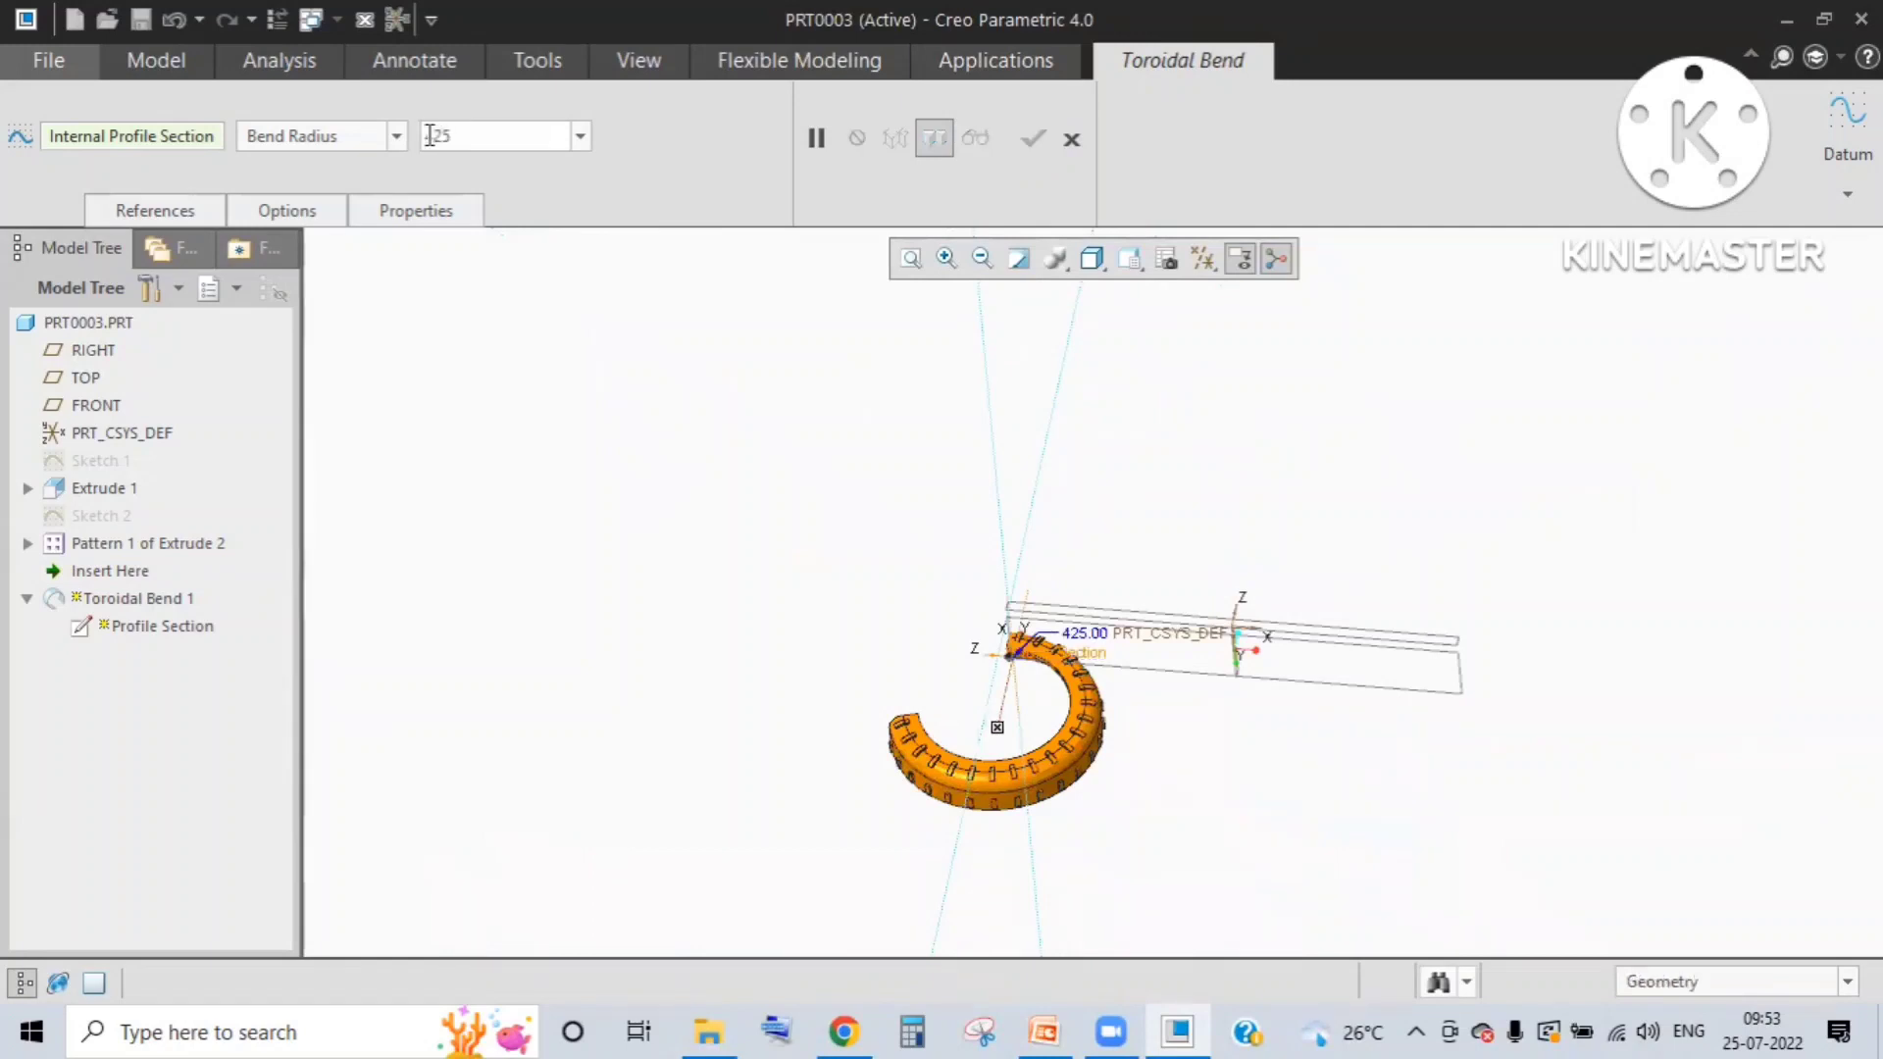
key(Return)
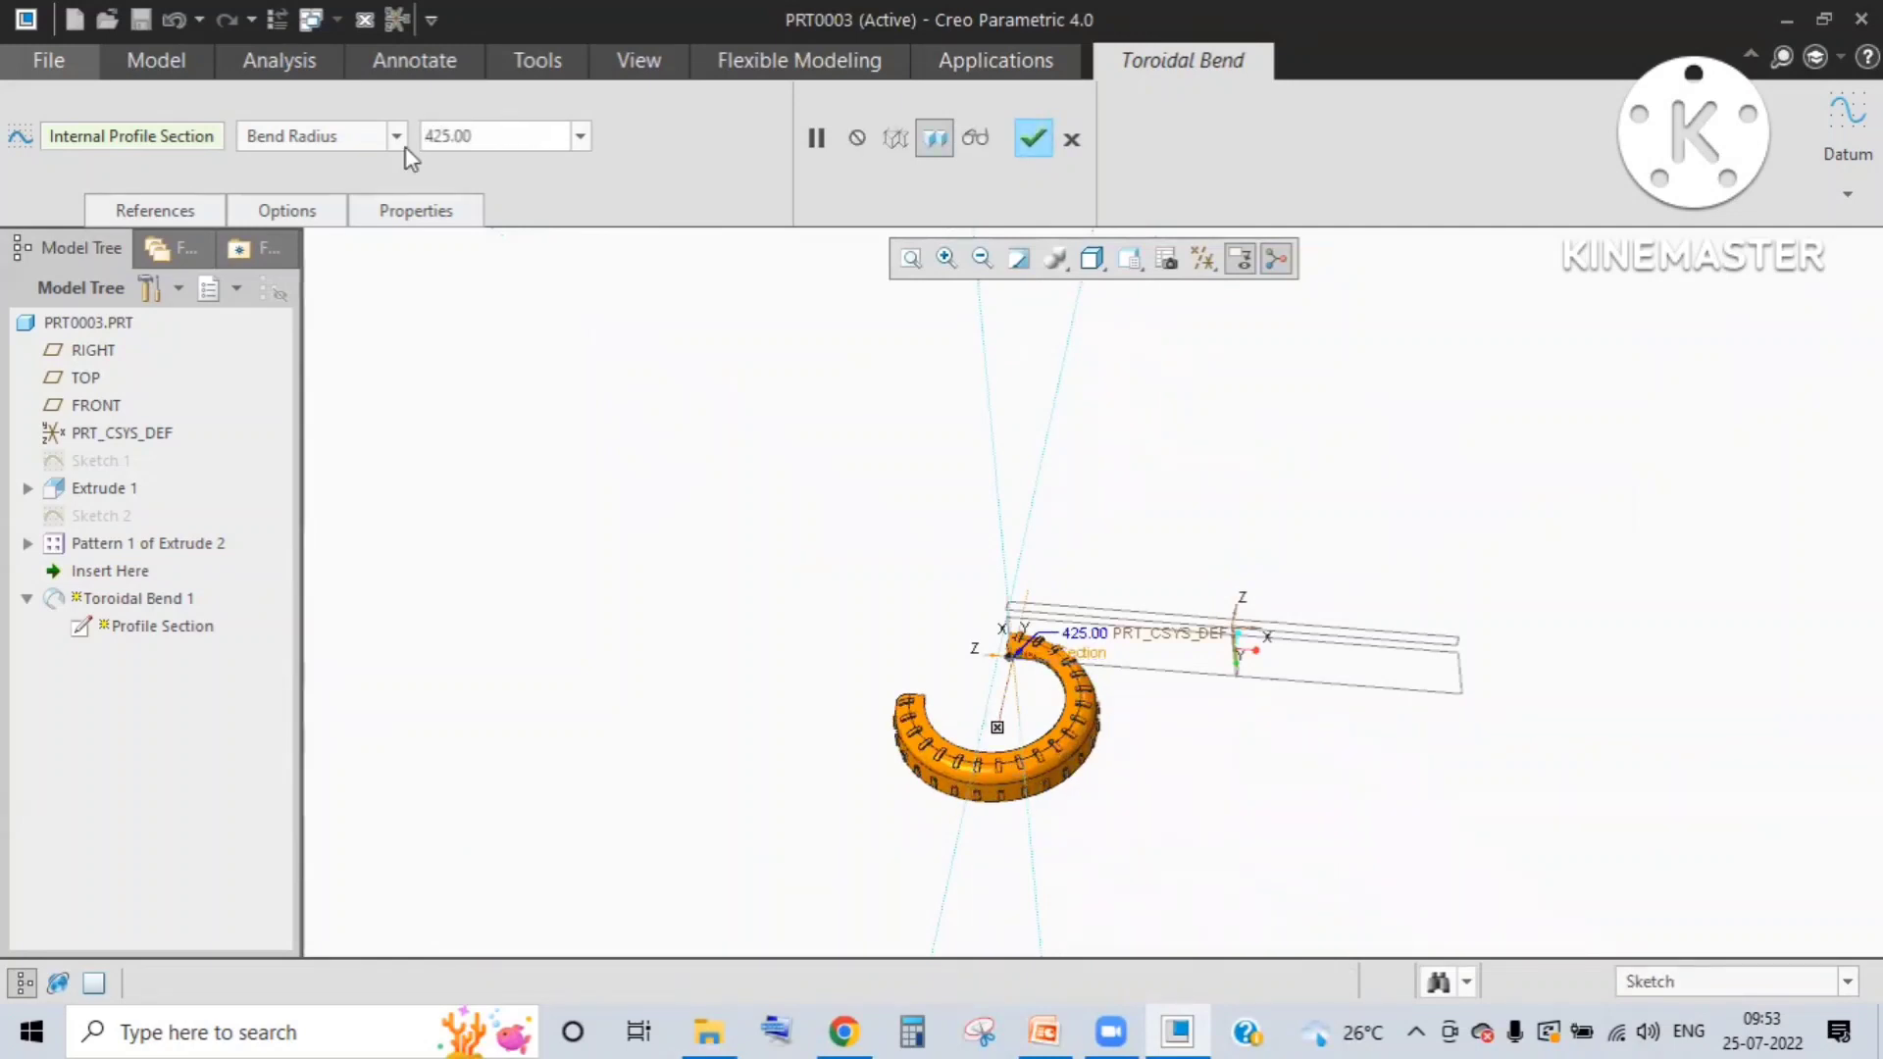
drag(425, 136, 471, 136)
text(410)
key(Return)
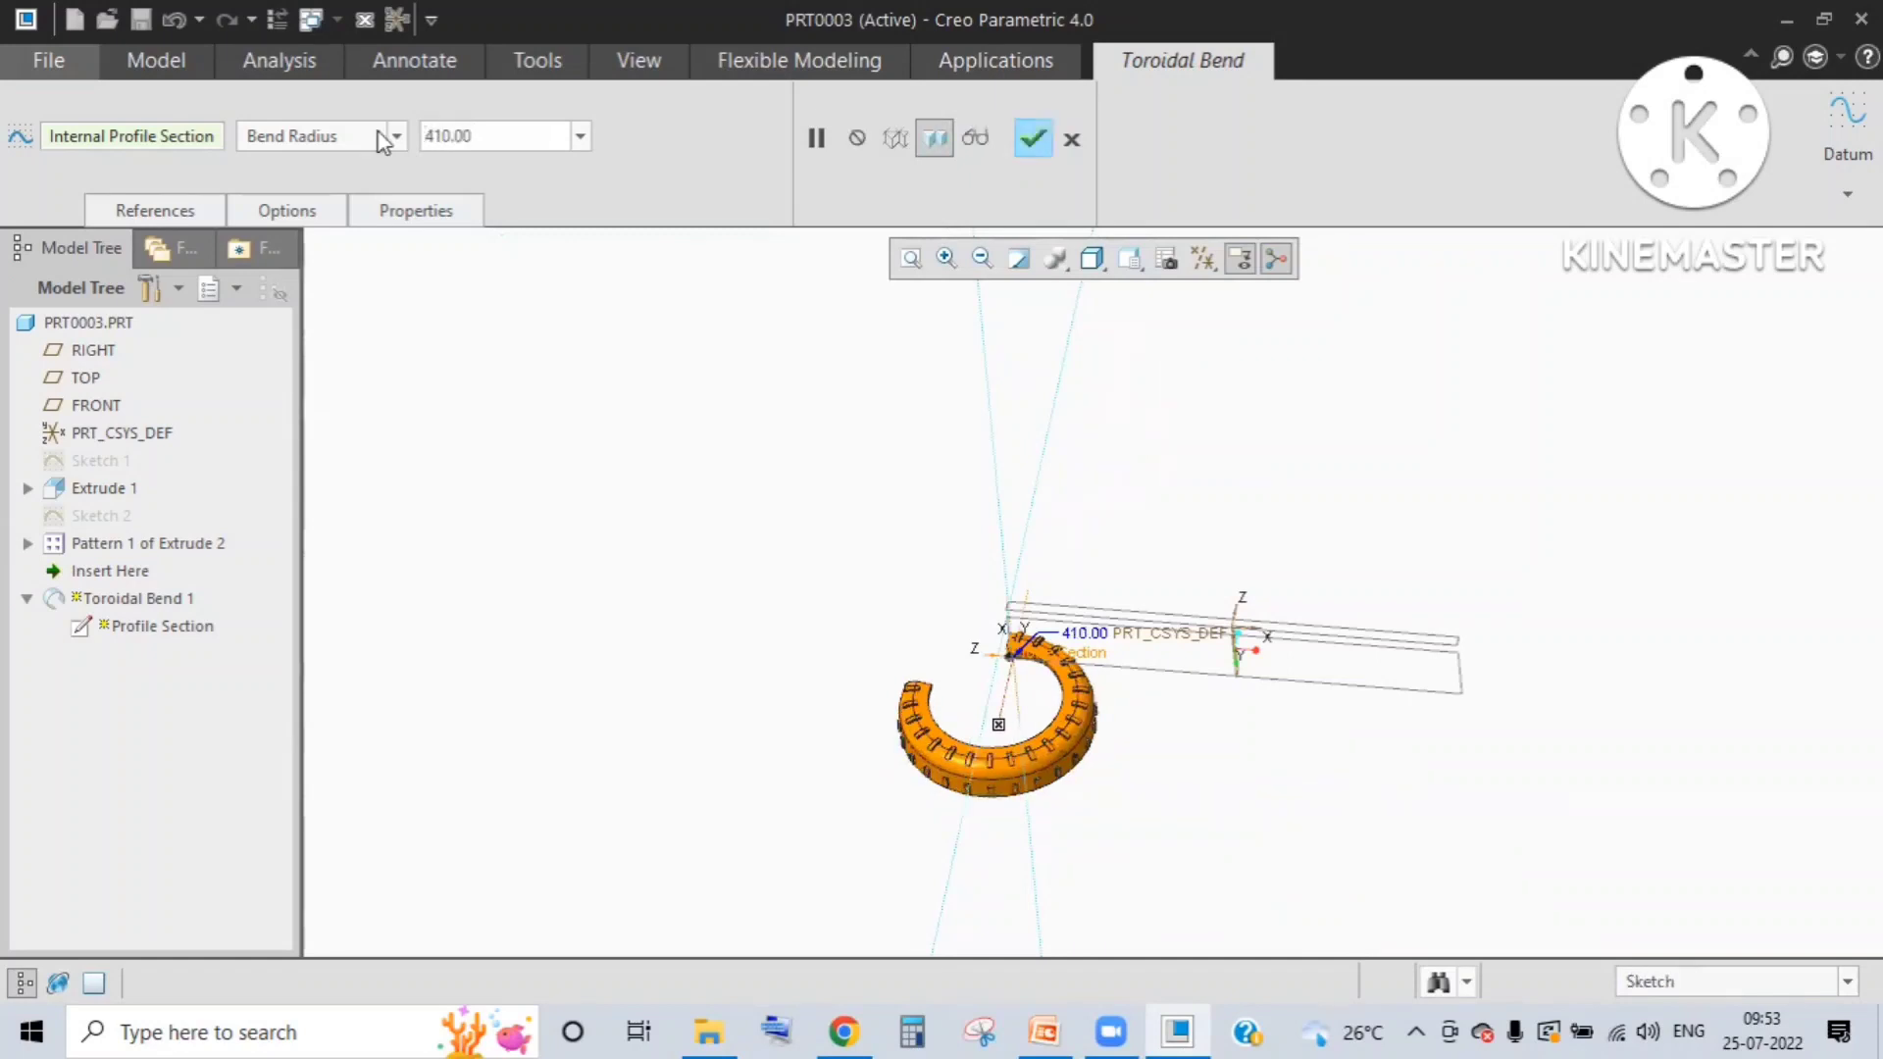
Step: Try bend radii of 405 and 400 for the toroidal bend
drag(473, 136, 379, 131)
text(405)
key(Return)
drag(526, 142, 357, 138)
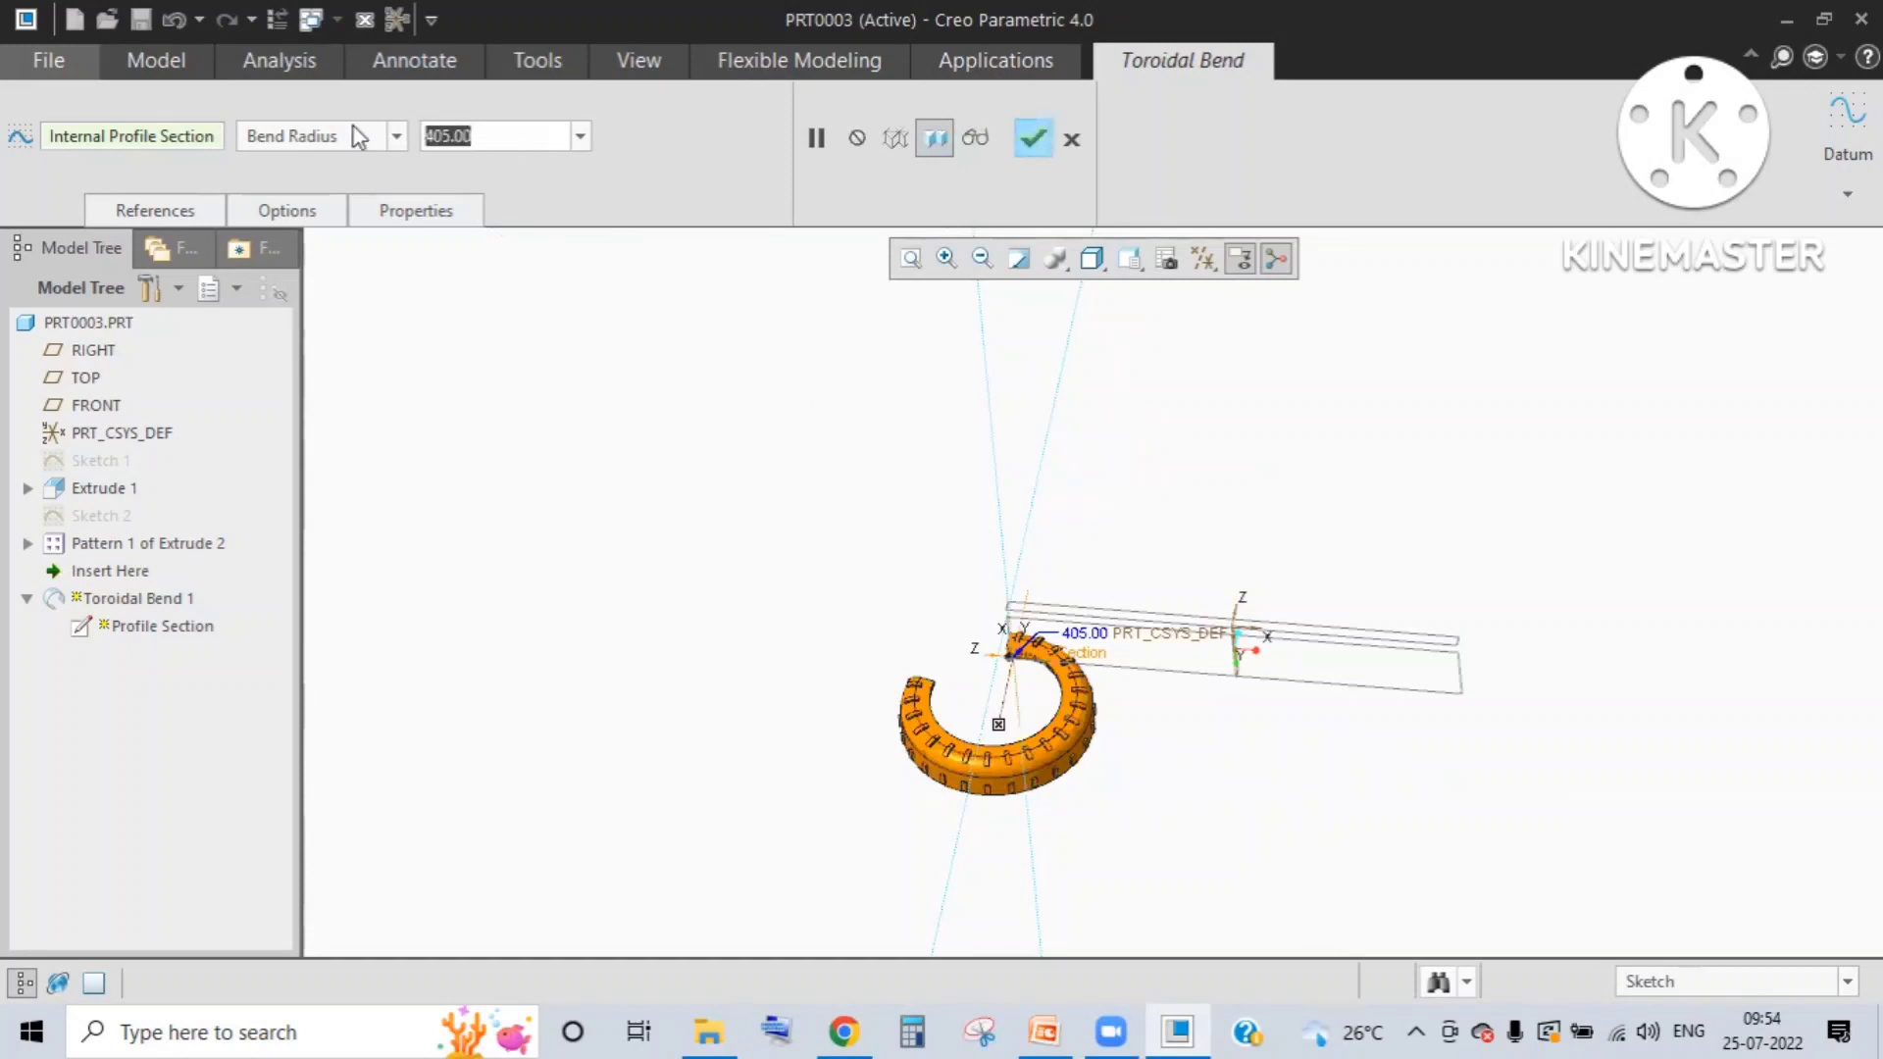
text(400)
key(Return)
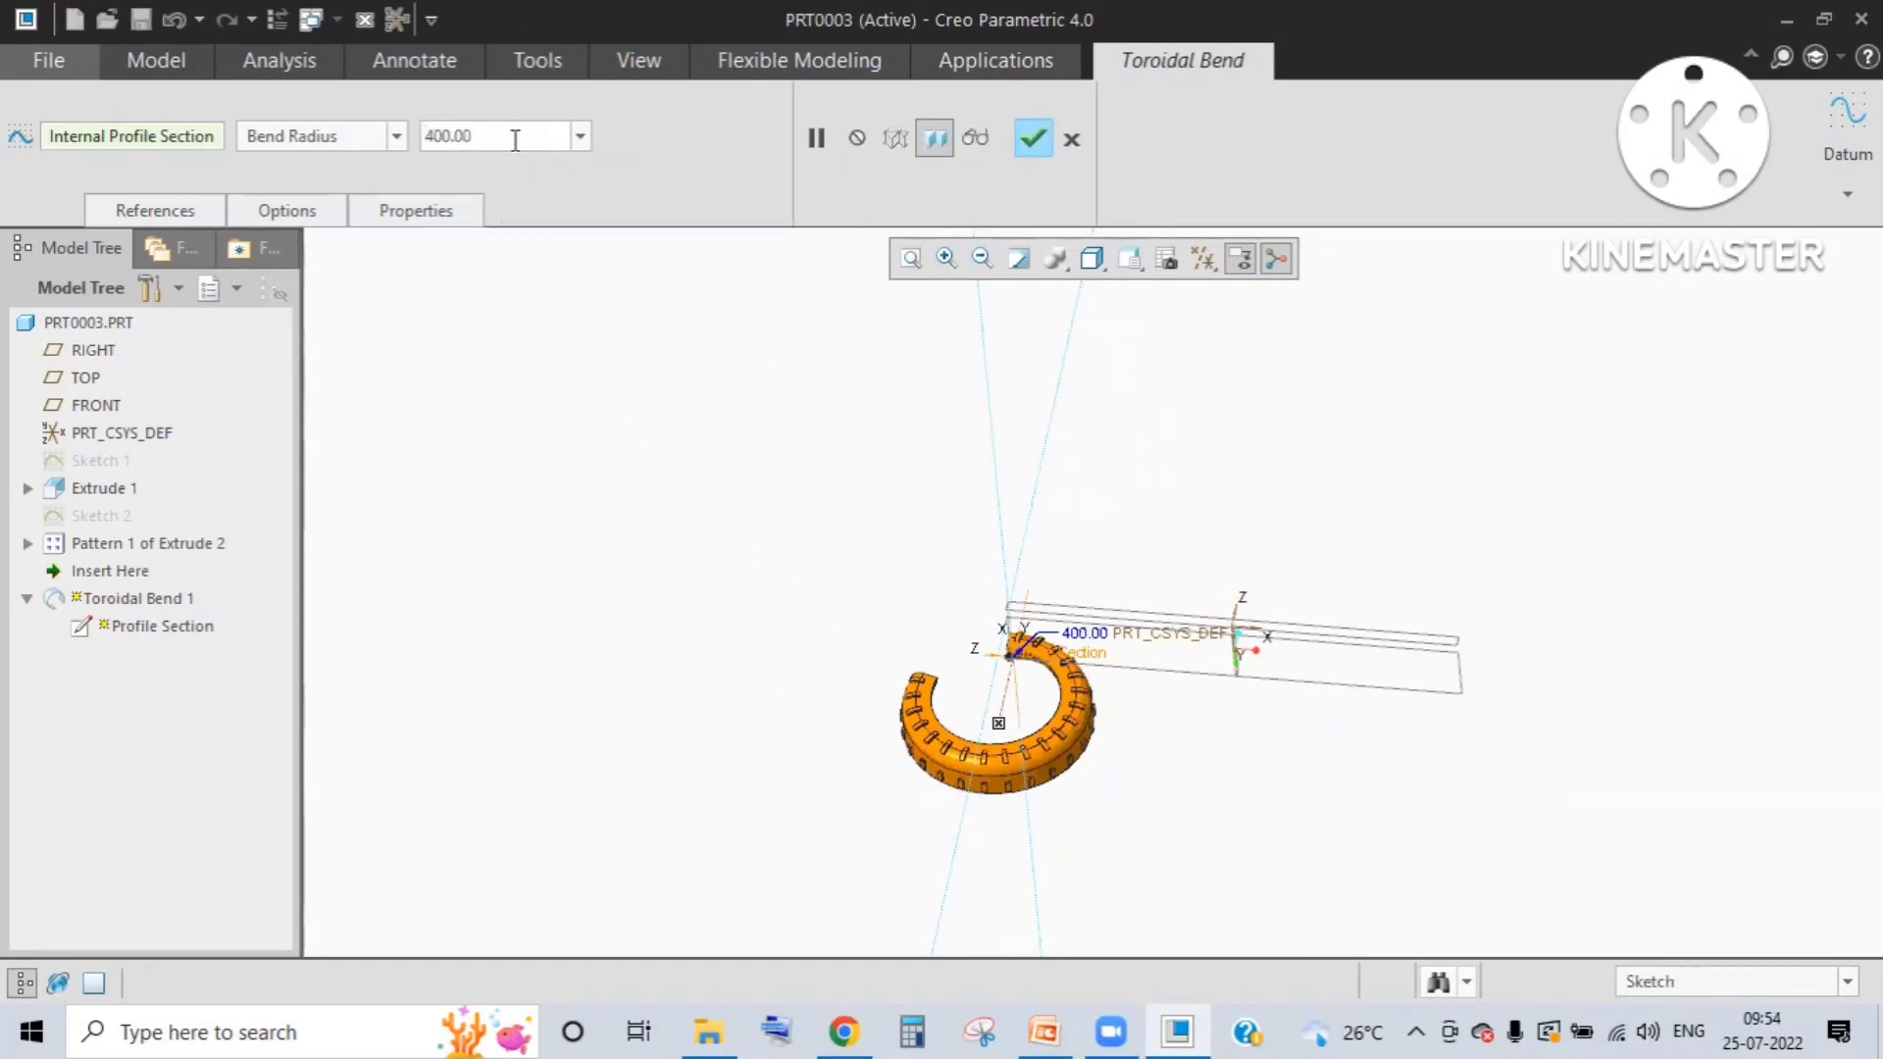
Step: Try a bend radius of 395 for the toroidal bend
drag(514, 139, 422, 137)
text(30)
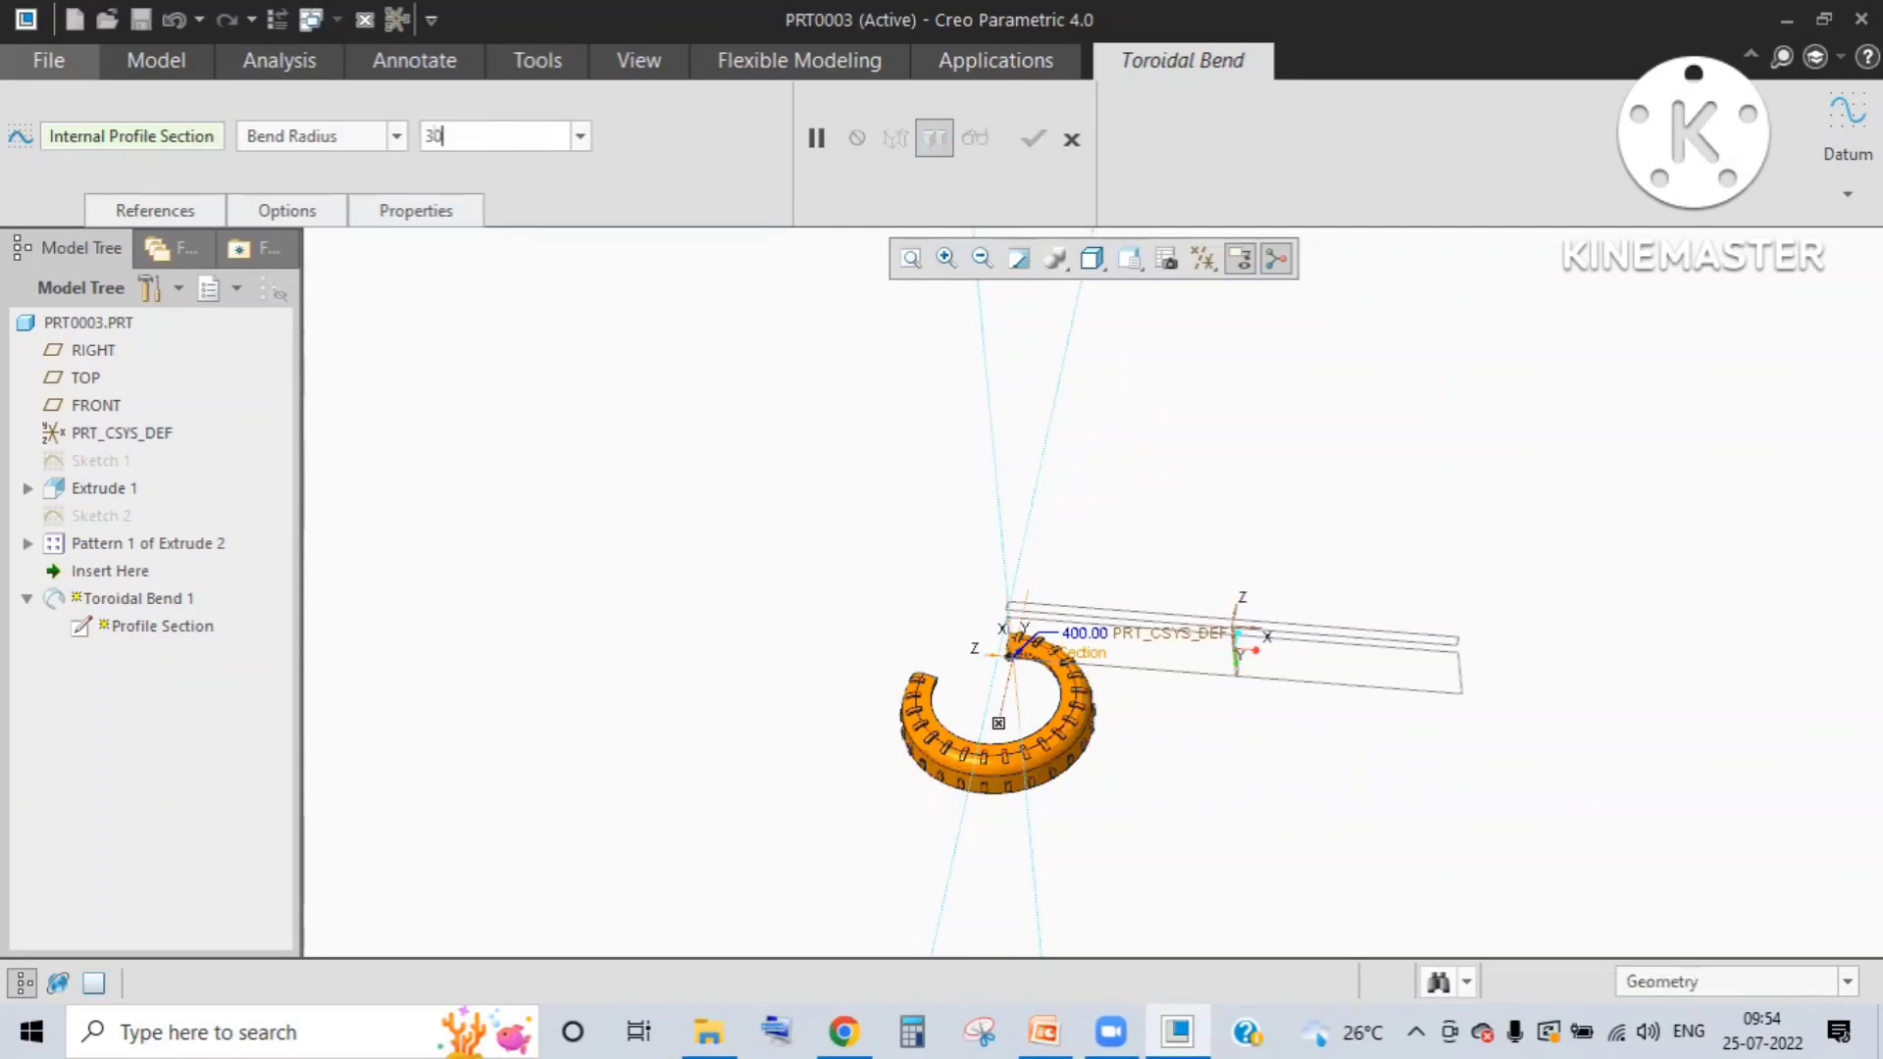
key(BackSpace)
text(95)
key(Return)
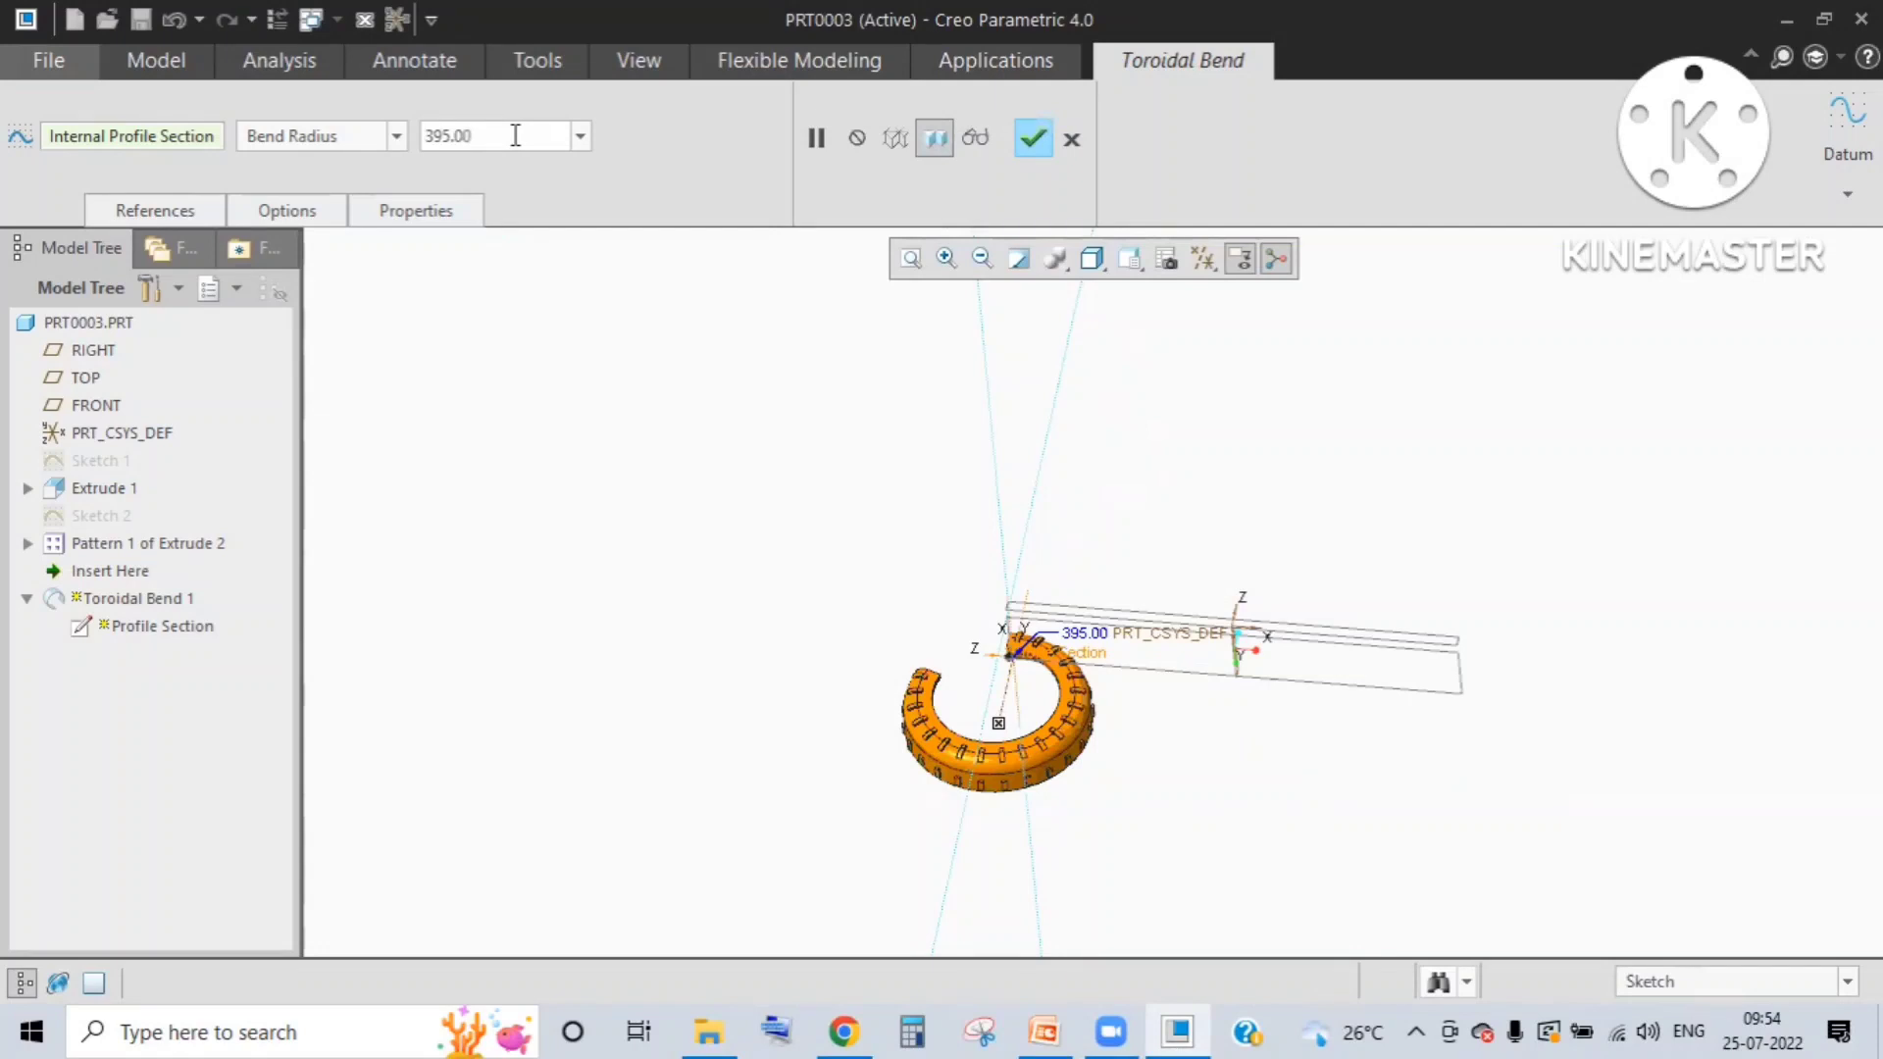
Step: Set the toroidal bend radius to 375 and complete the feature
drag(515, 135, 399, 137)
text(37)
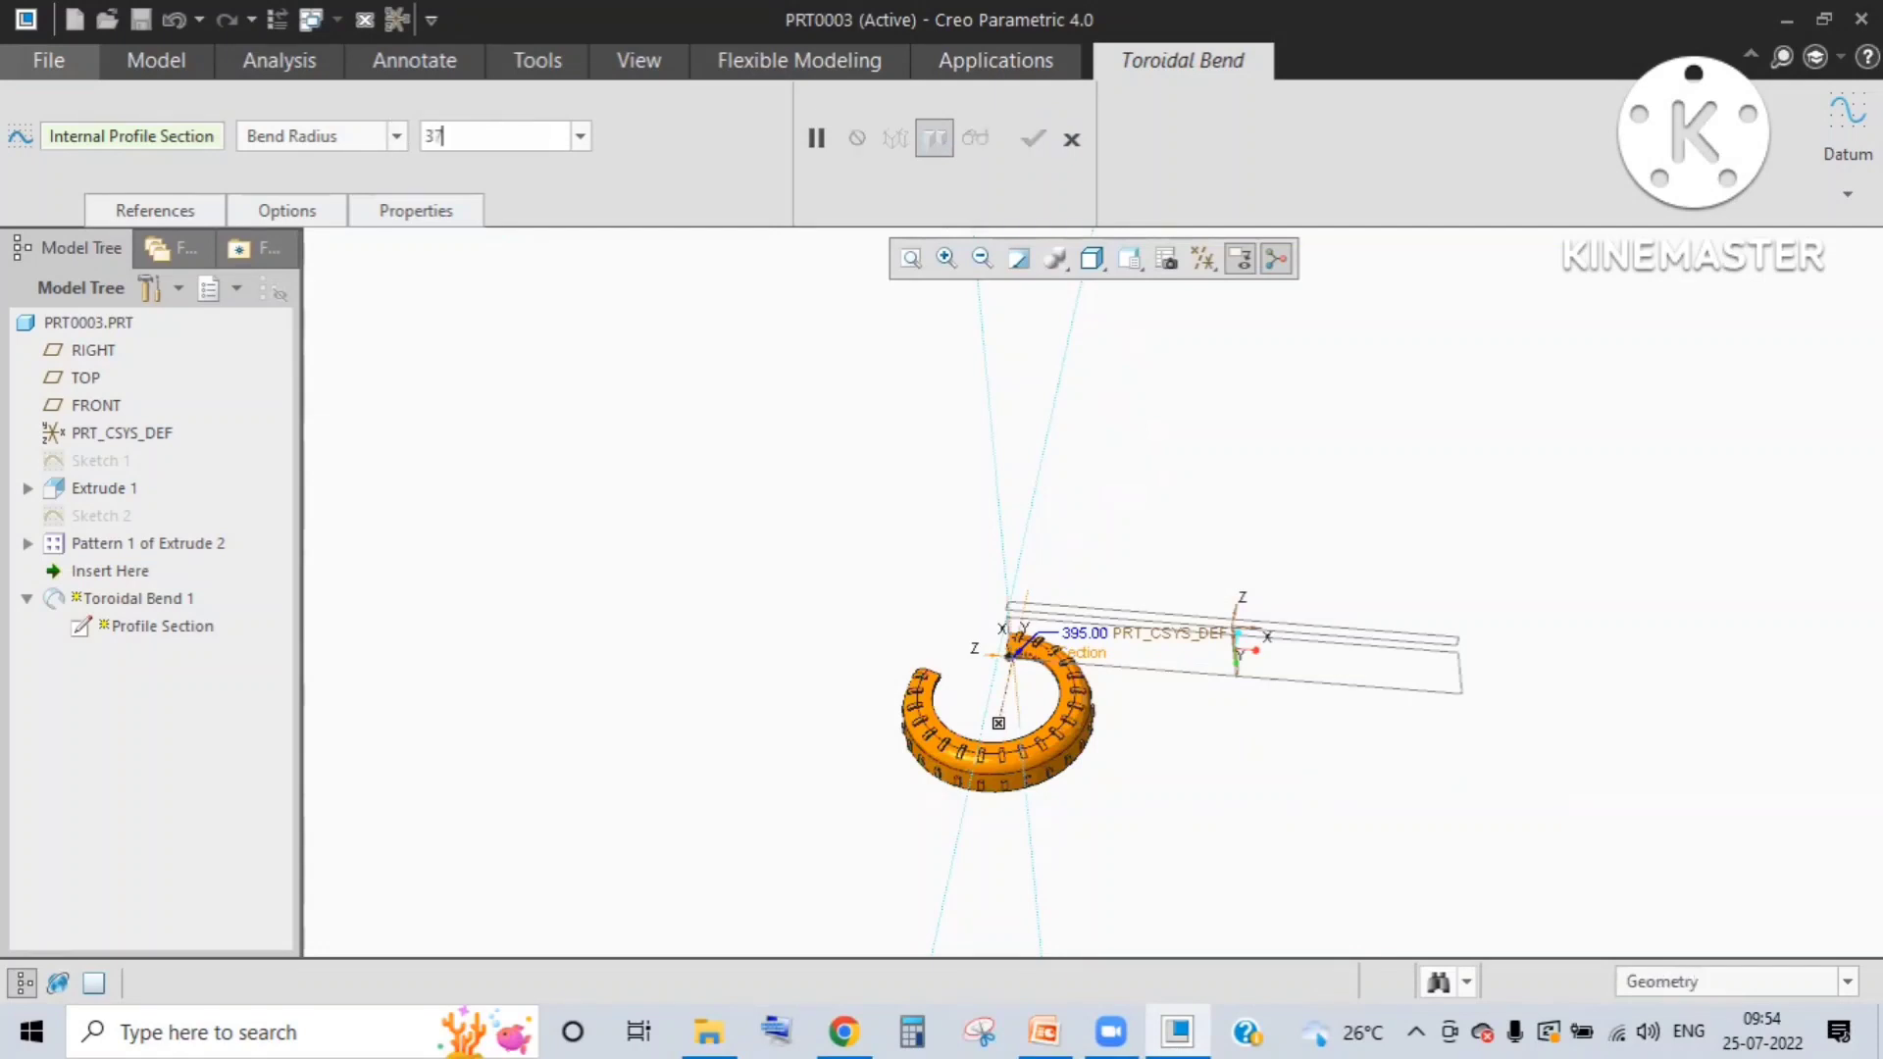
text(5)
key(Return)
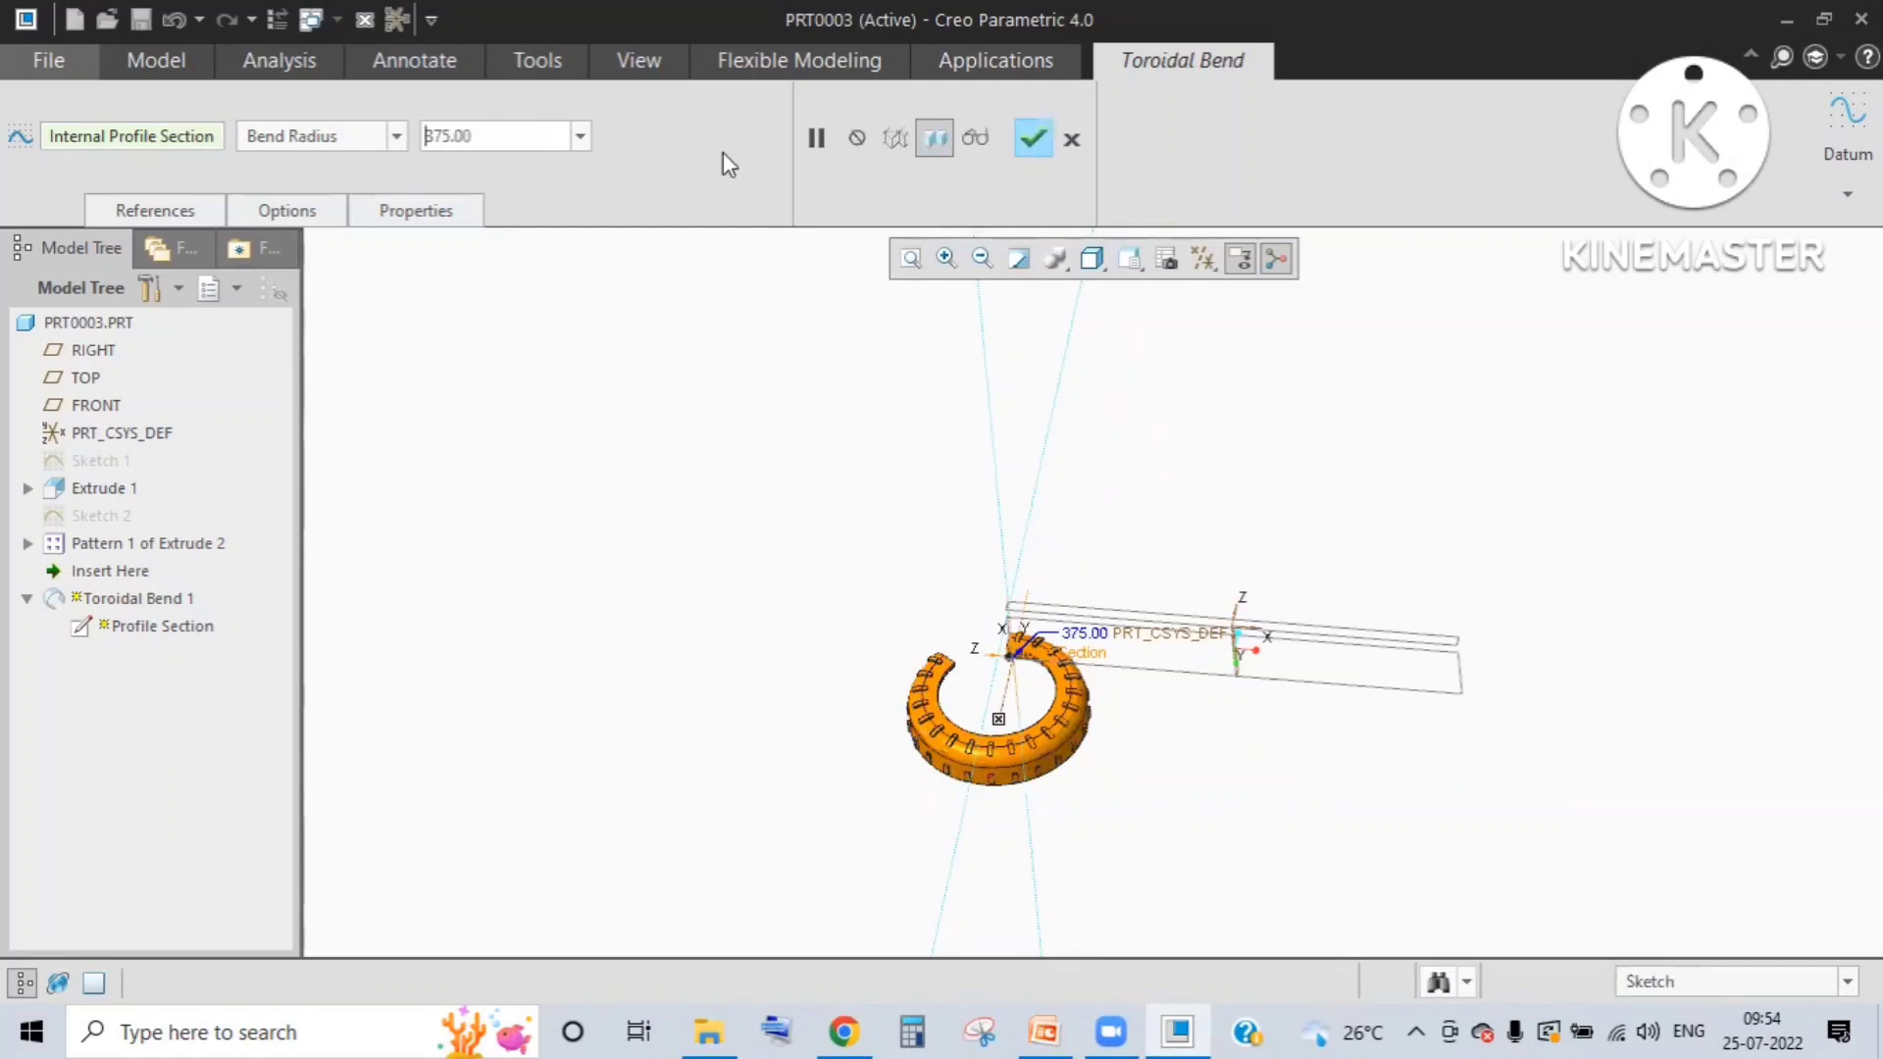
middle_drag(918, 561, 1181, 664)
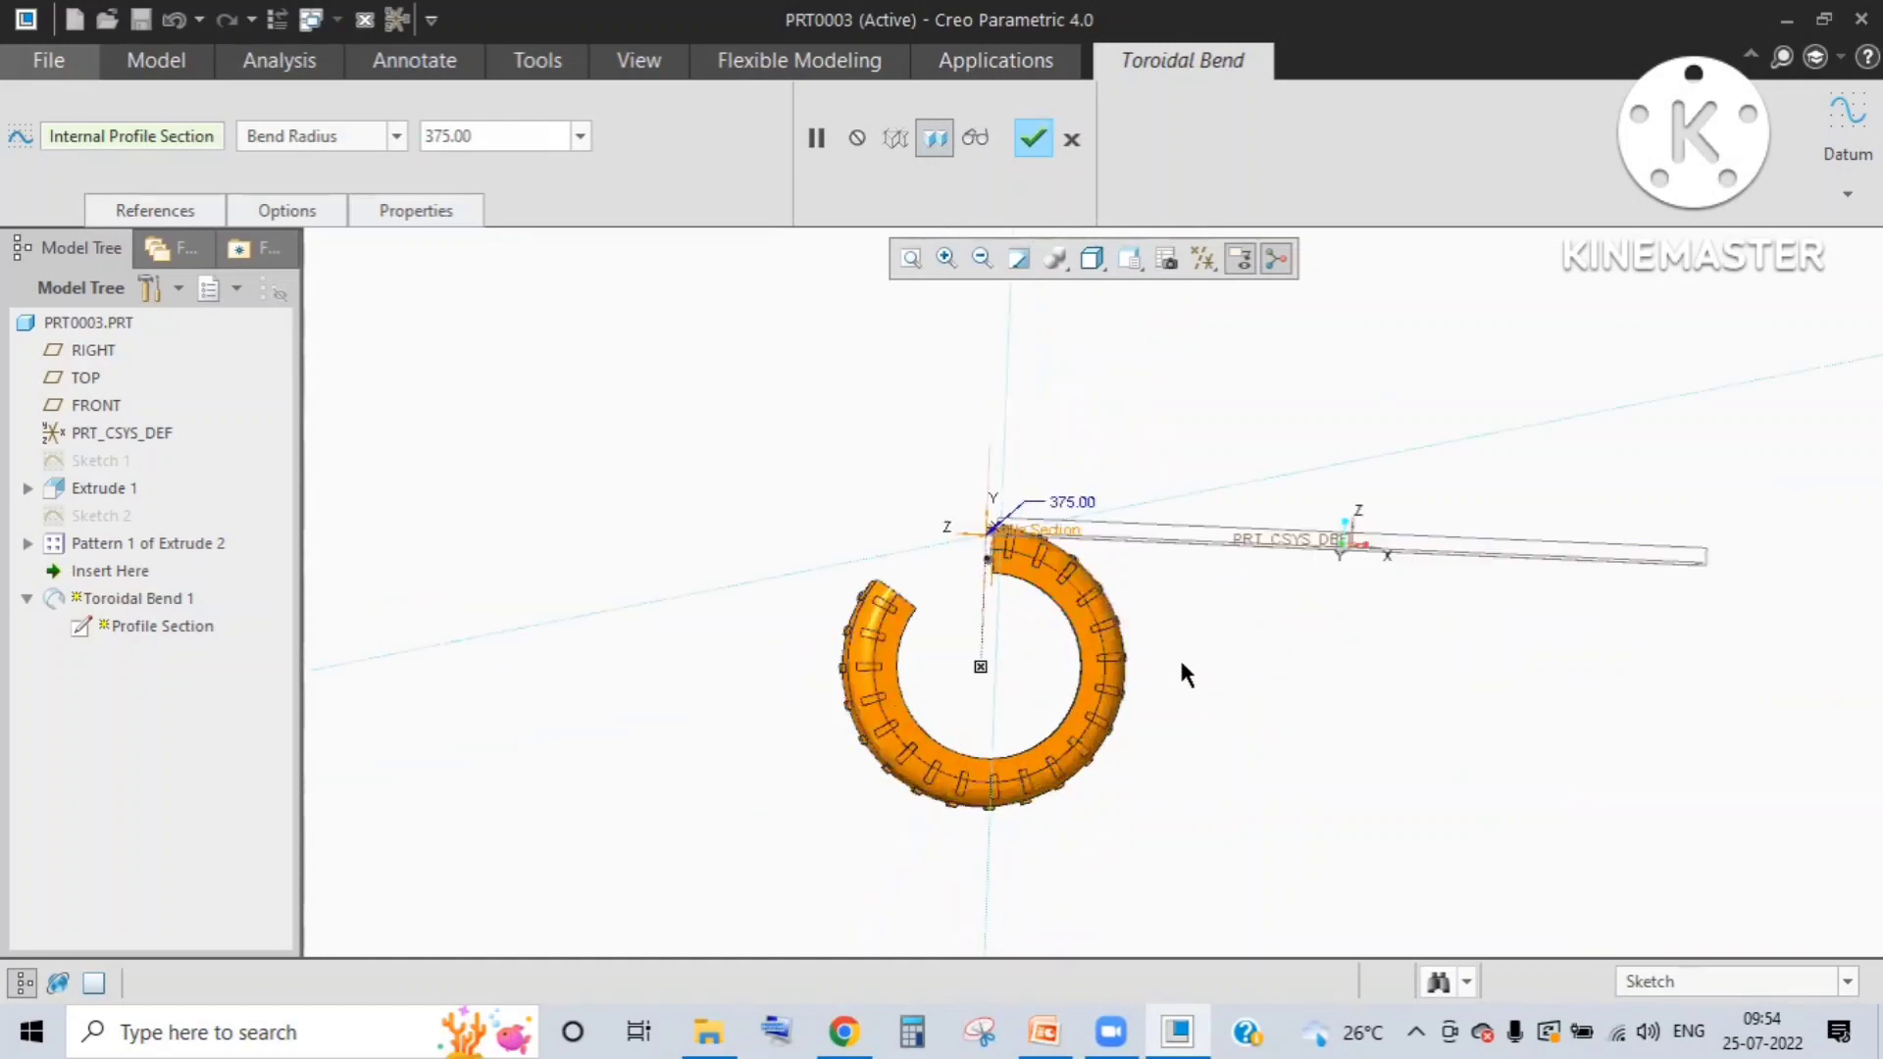
scroll(990, 617, down, 3)
middle_drag(996, 606, 996, 606)
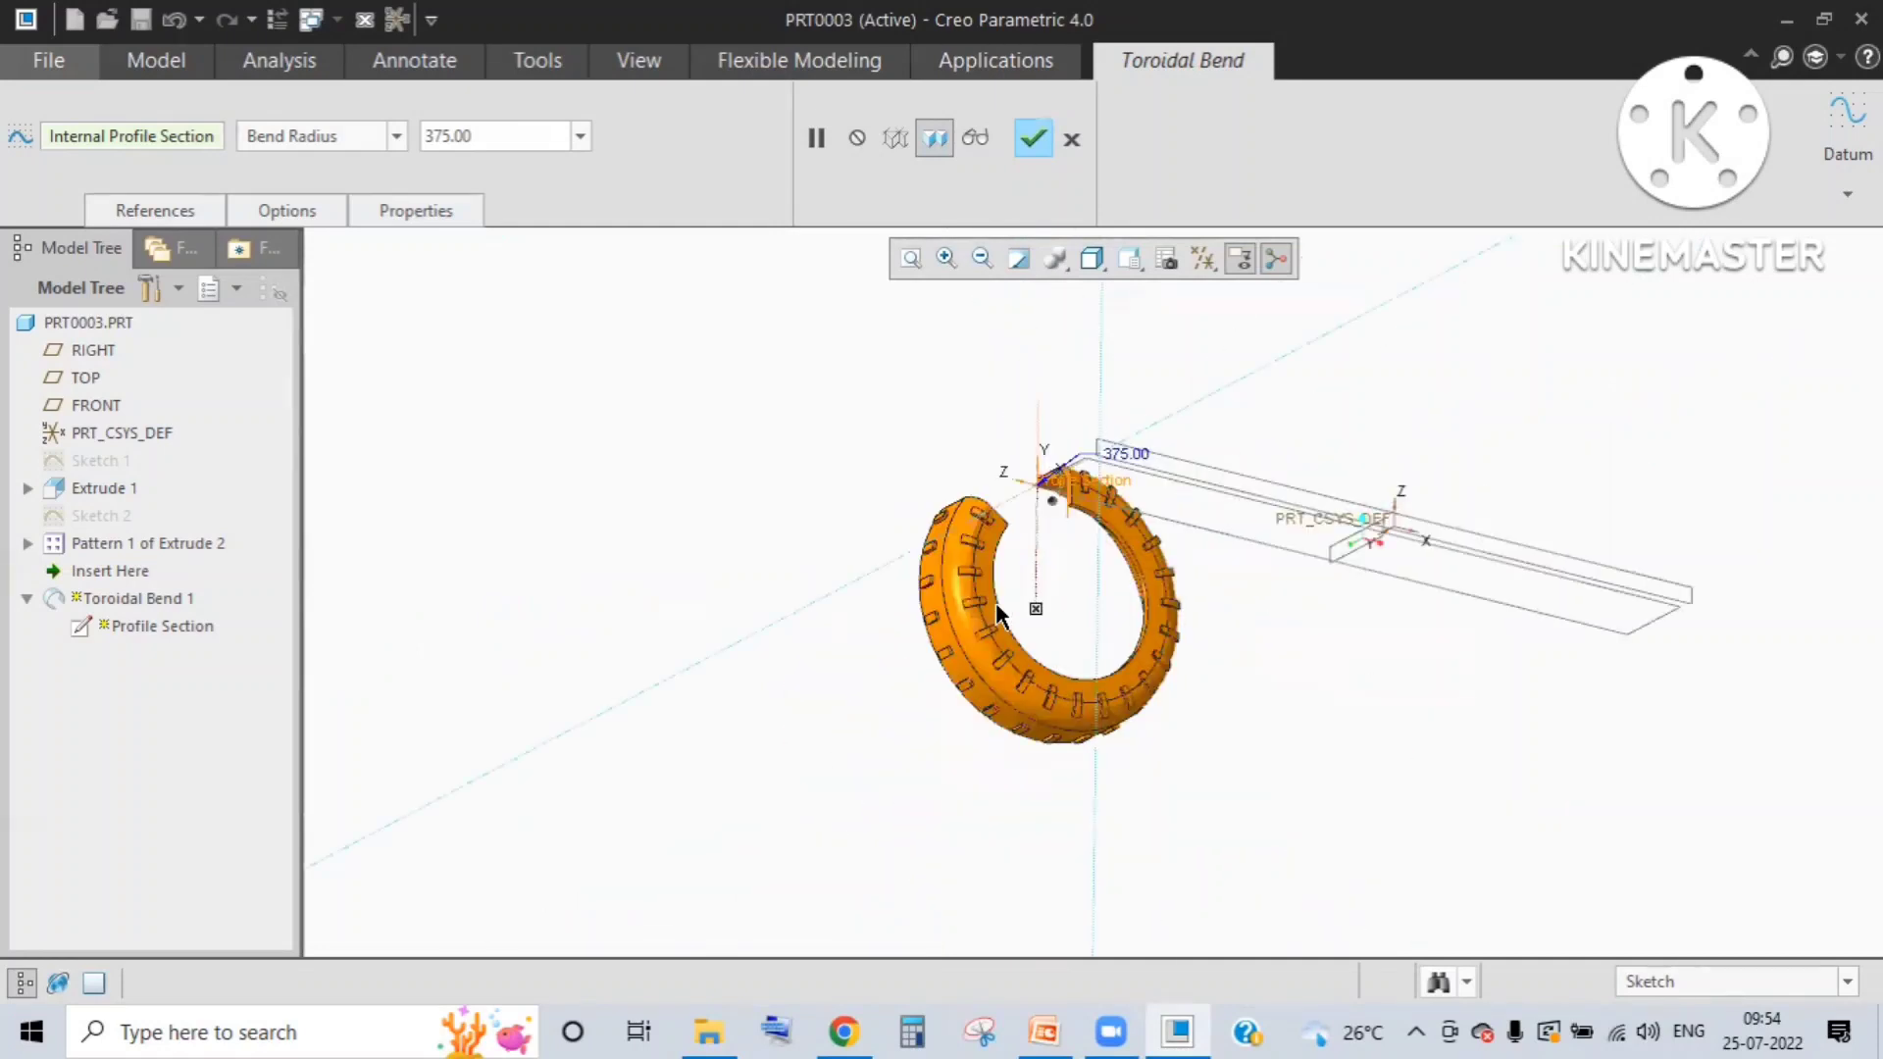
click(1033, 139)
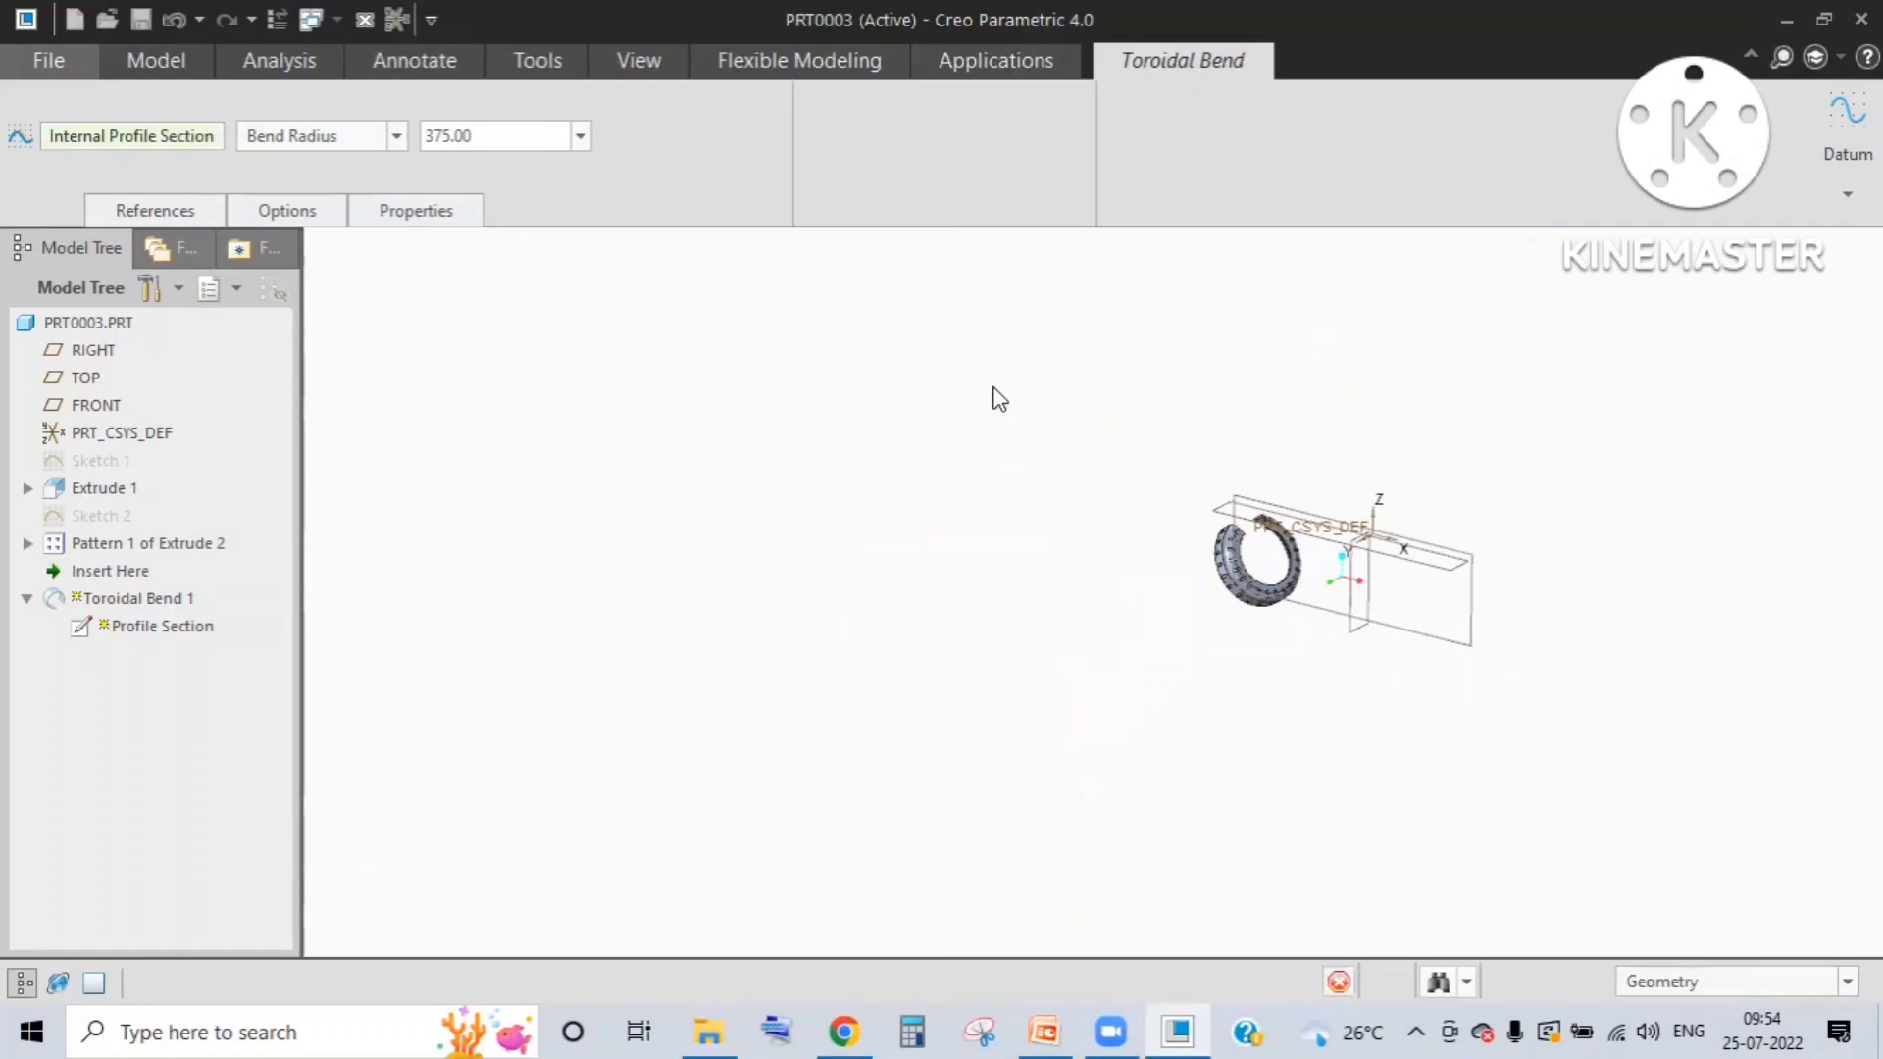
Step: Examine the bent ring from several sides and review the toroidal bend's profile section sketch, including its coordinate system, and close the sketch
click(1125, 595)
scroll(1300, 596, up, 1)
scroll(1300, 596, down, 3)
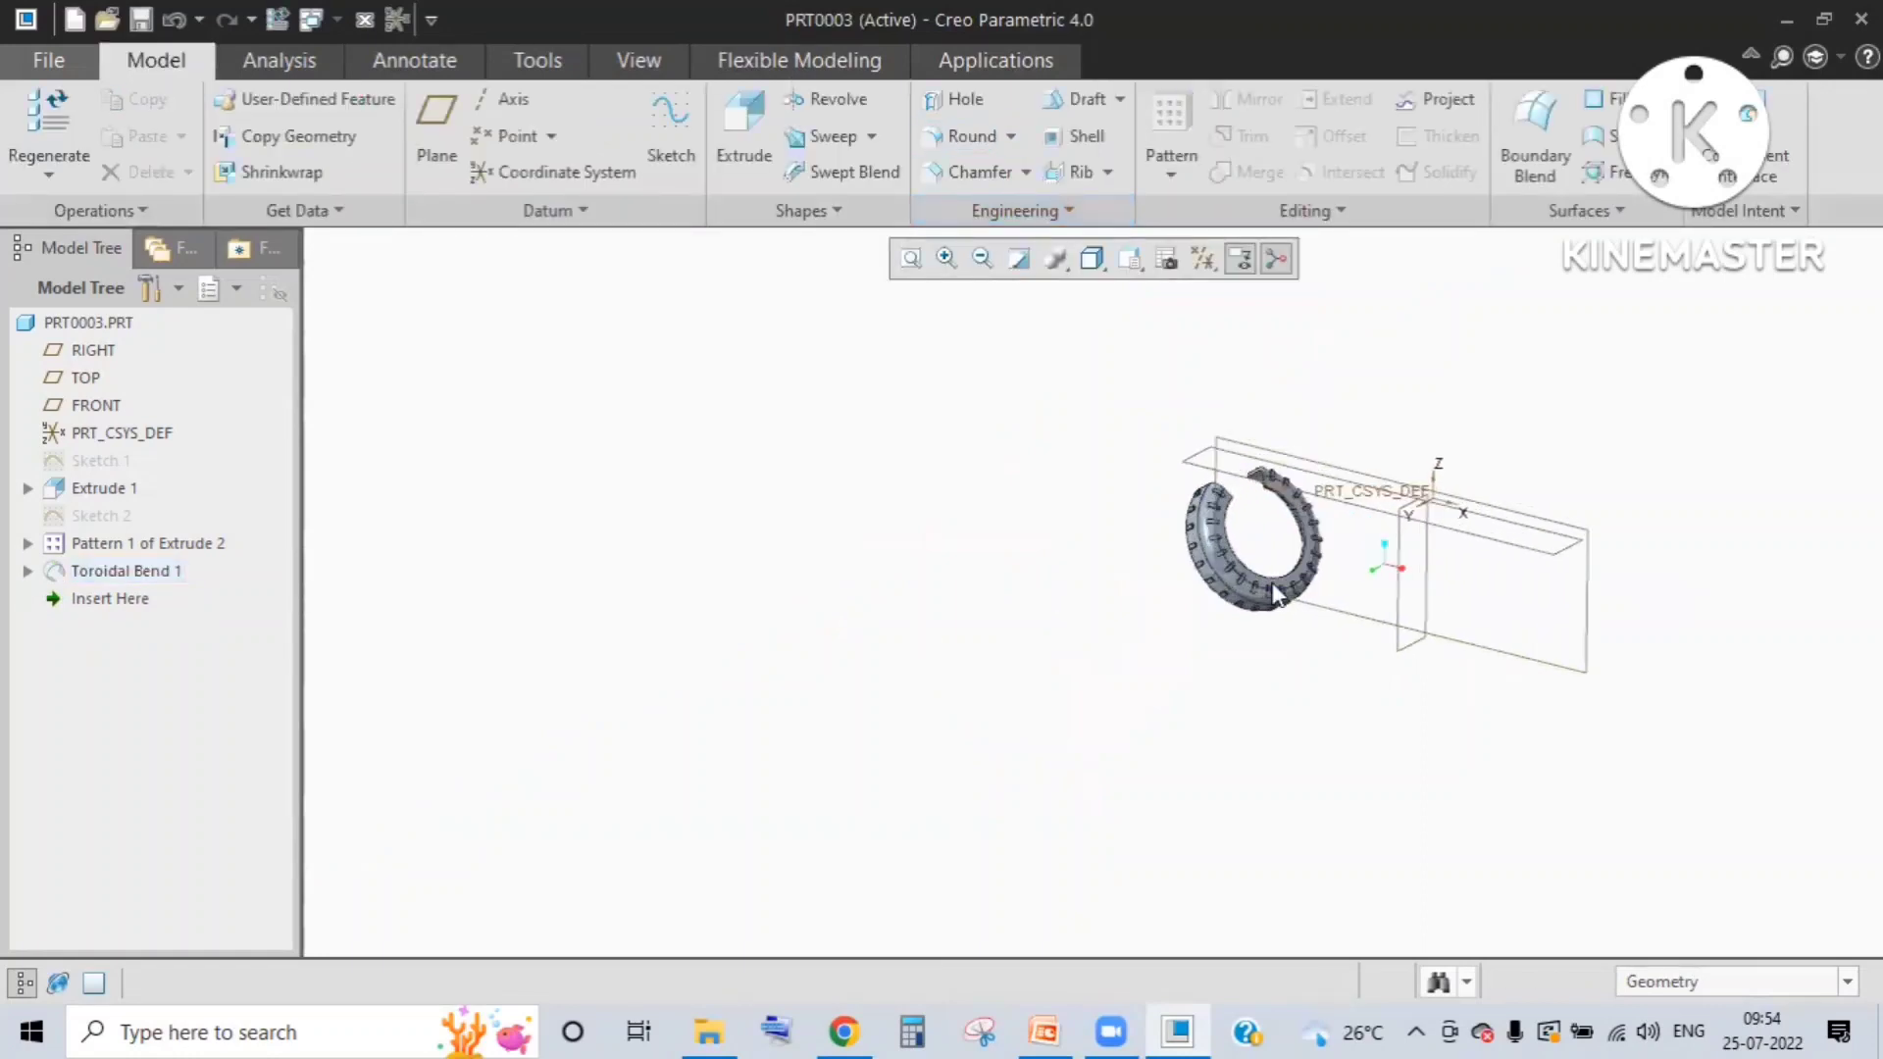
middle_drag(1274, 595, 1114, 509)
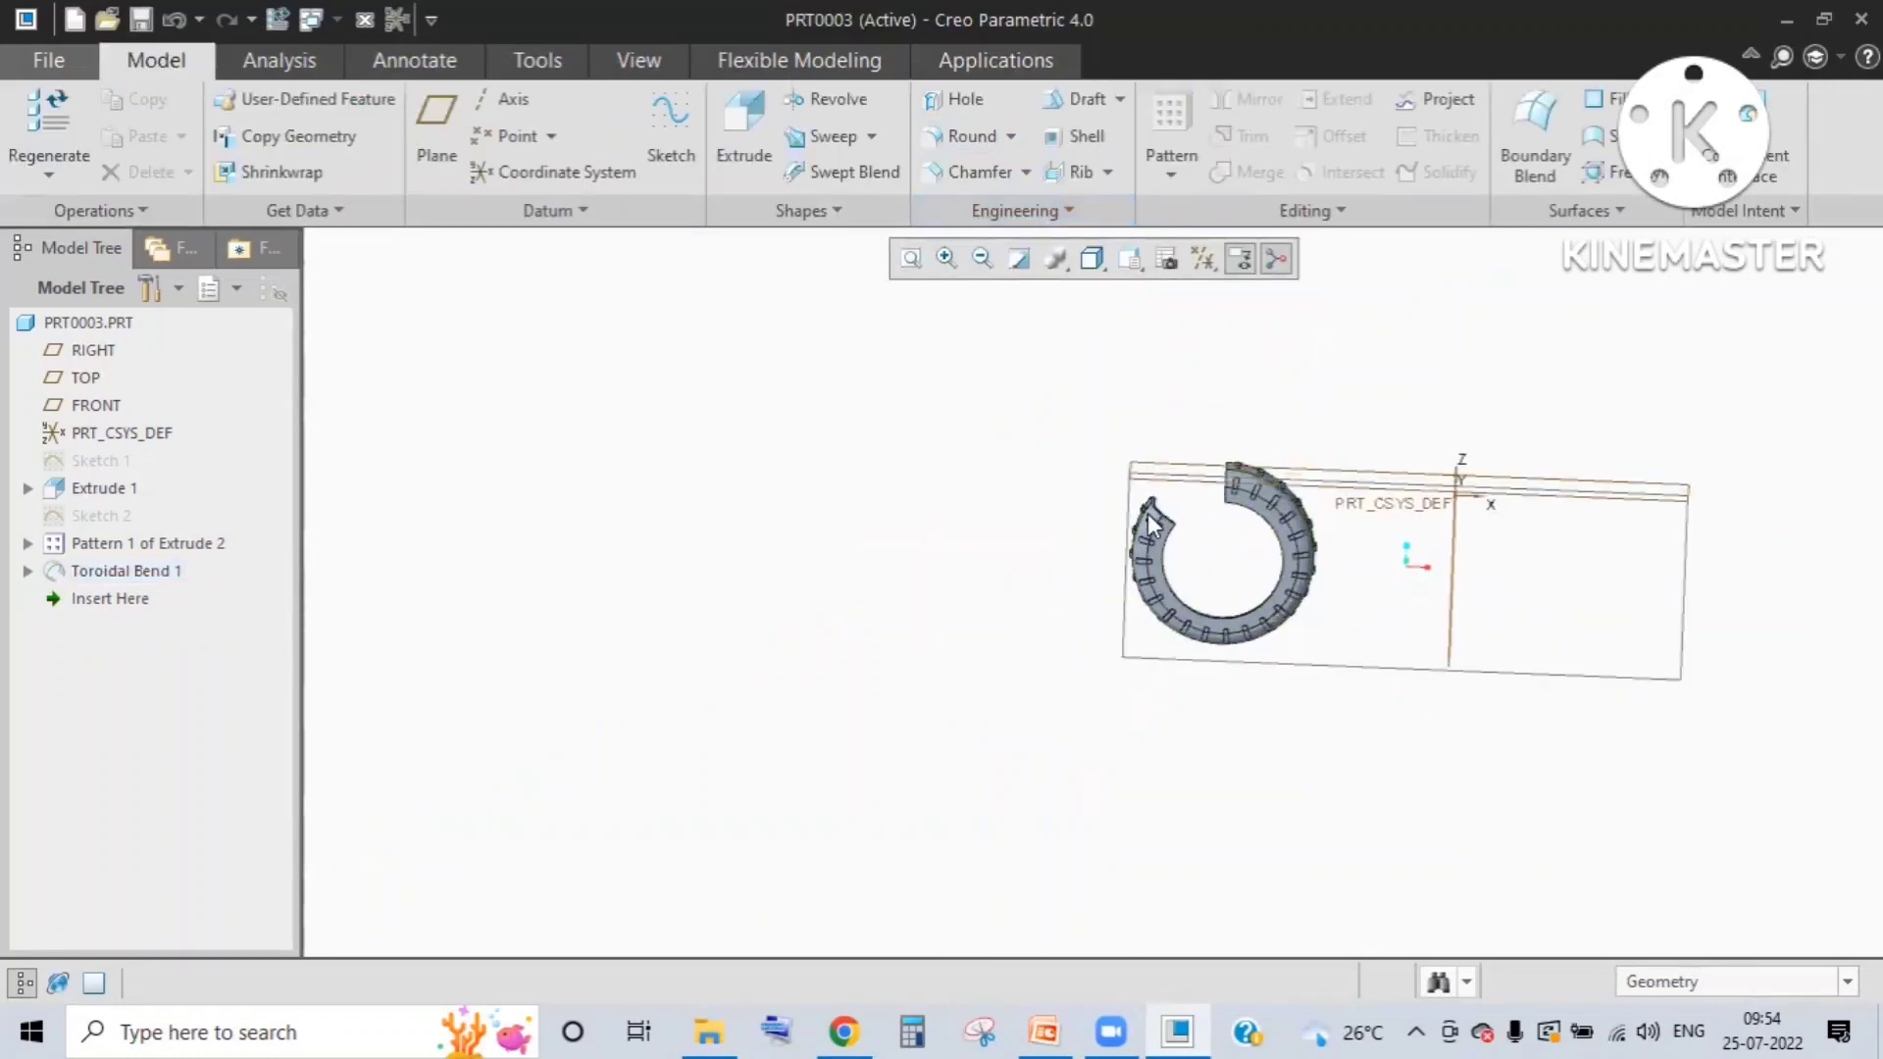
middle_drag(1350, 521, 1212, 501)
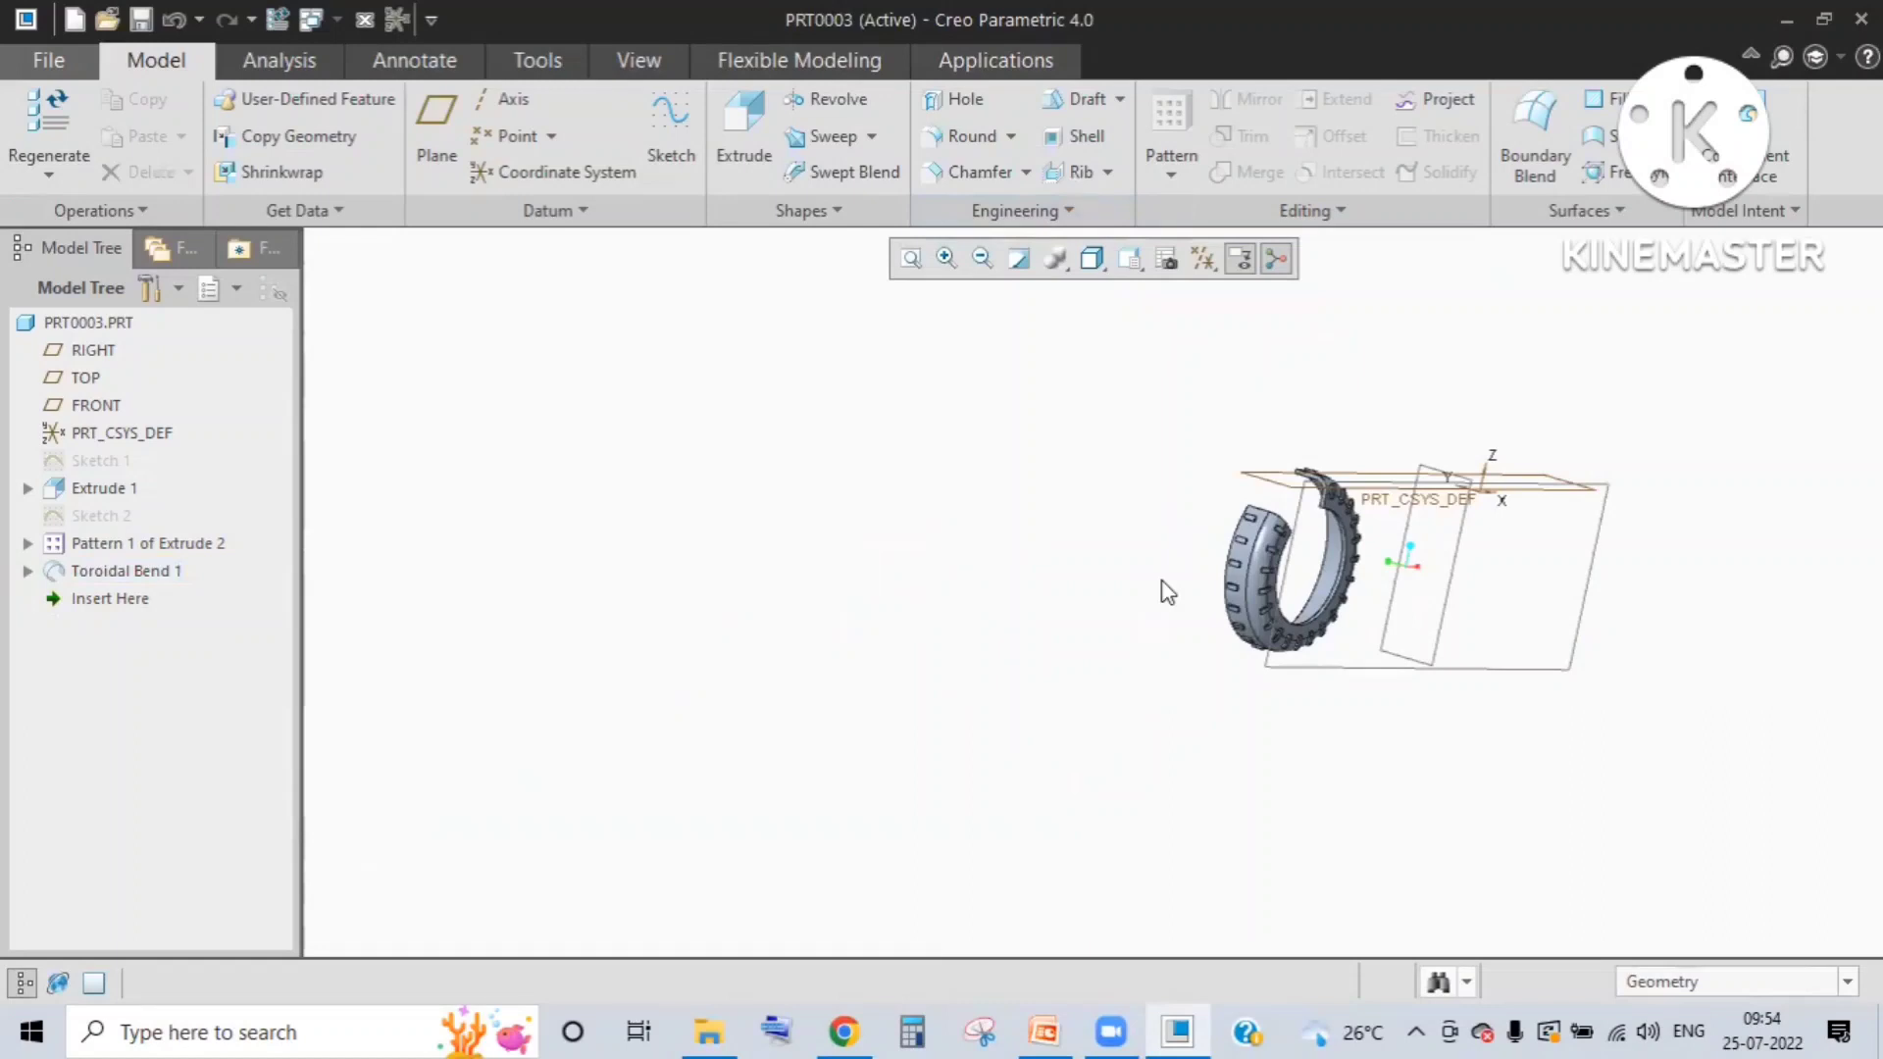
click(28, 573)
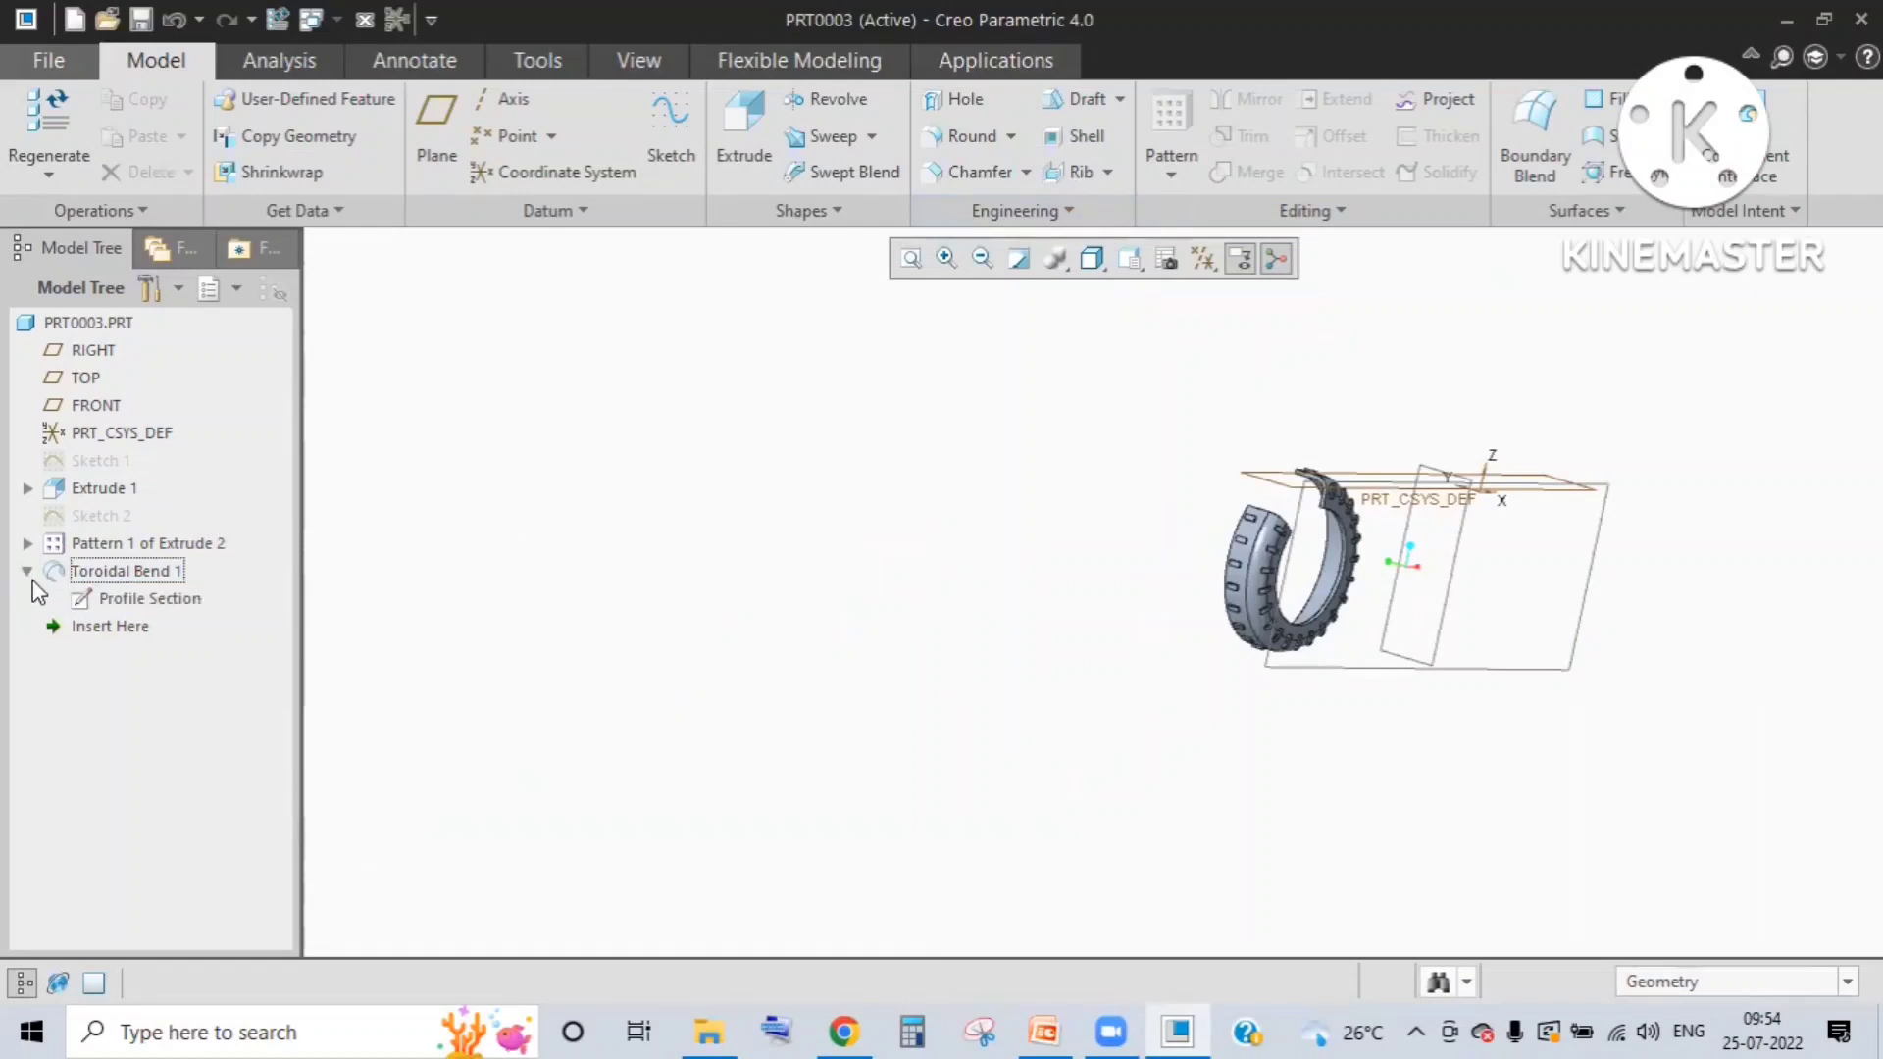
click(167, 598)
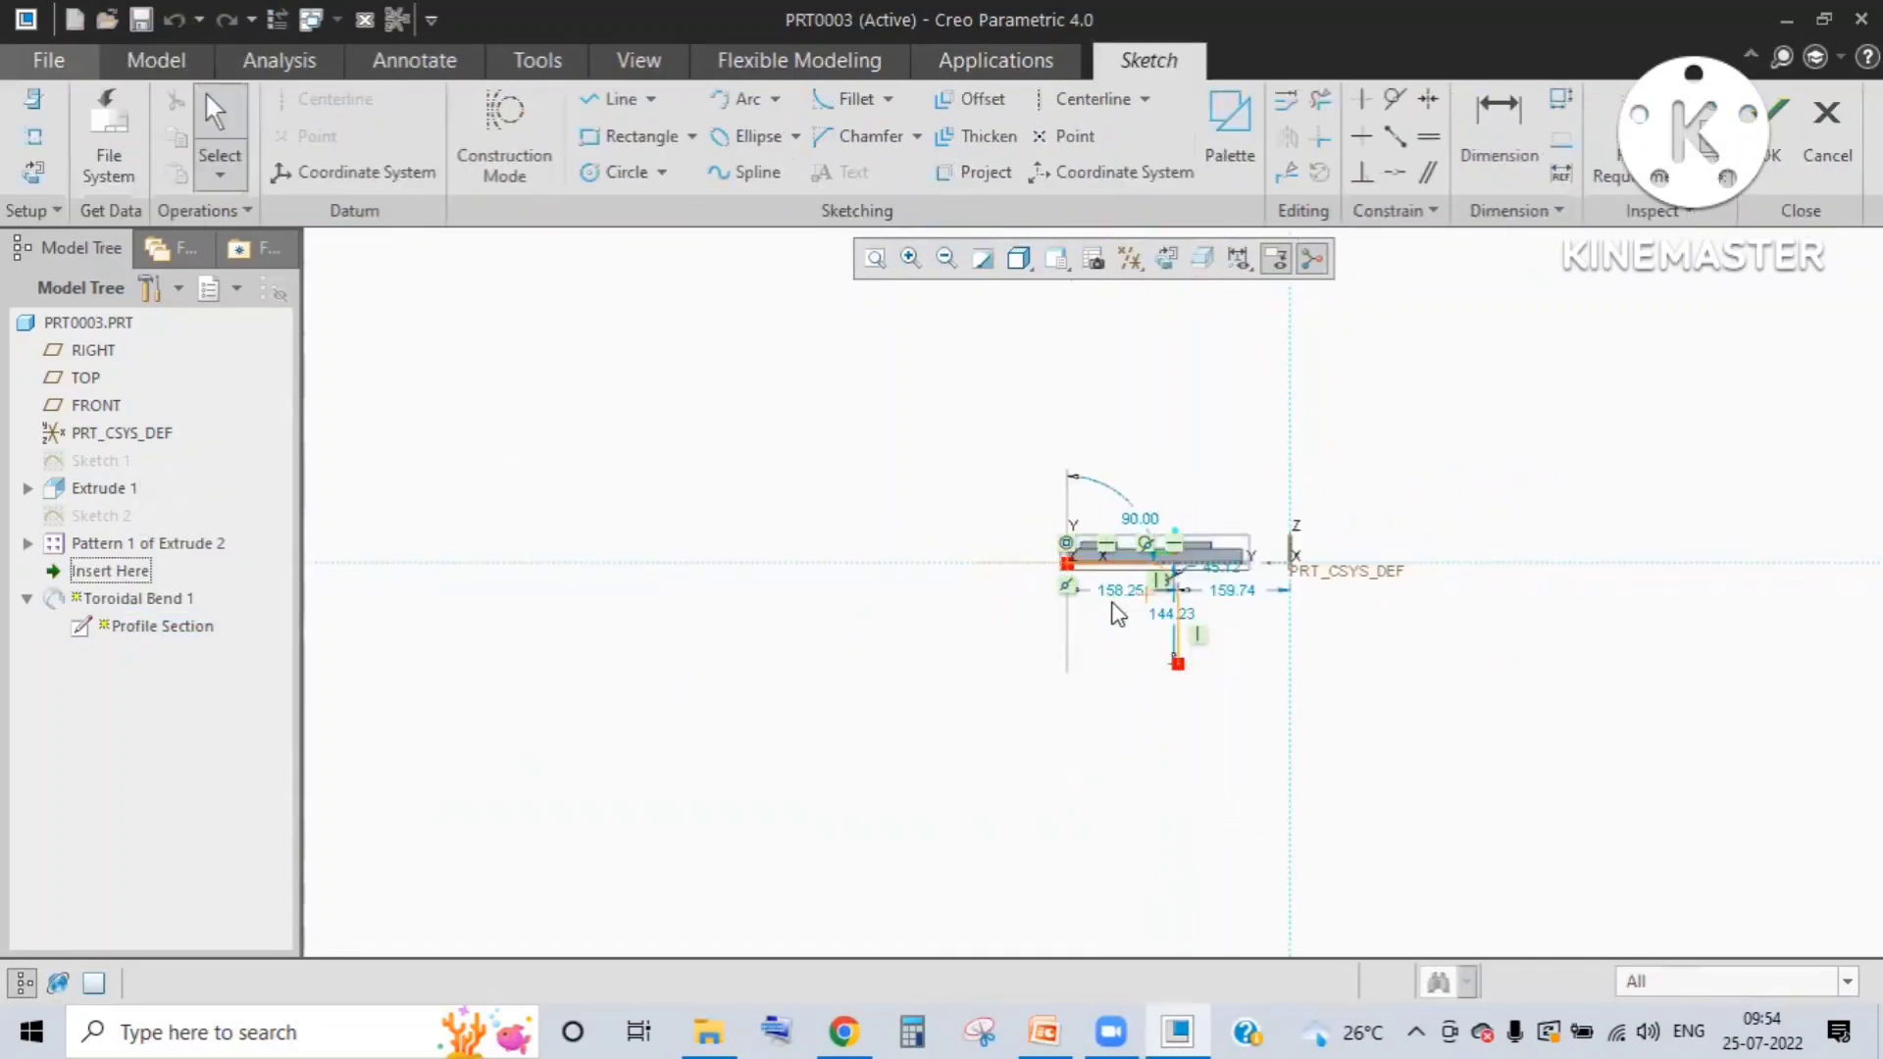
scroll(1112, 604, down, 2)
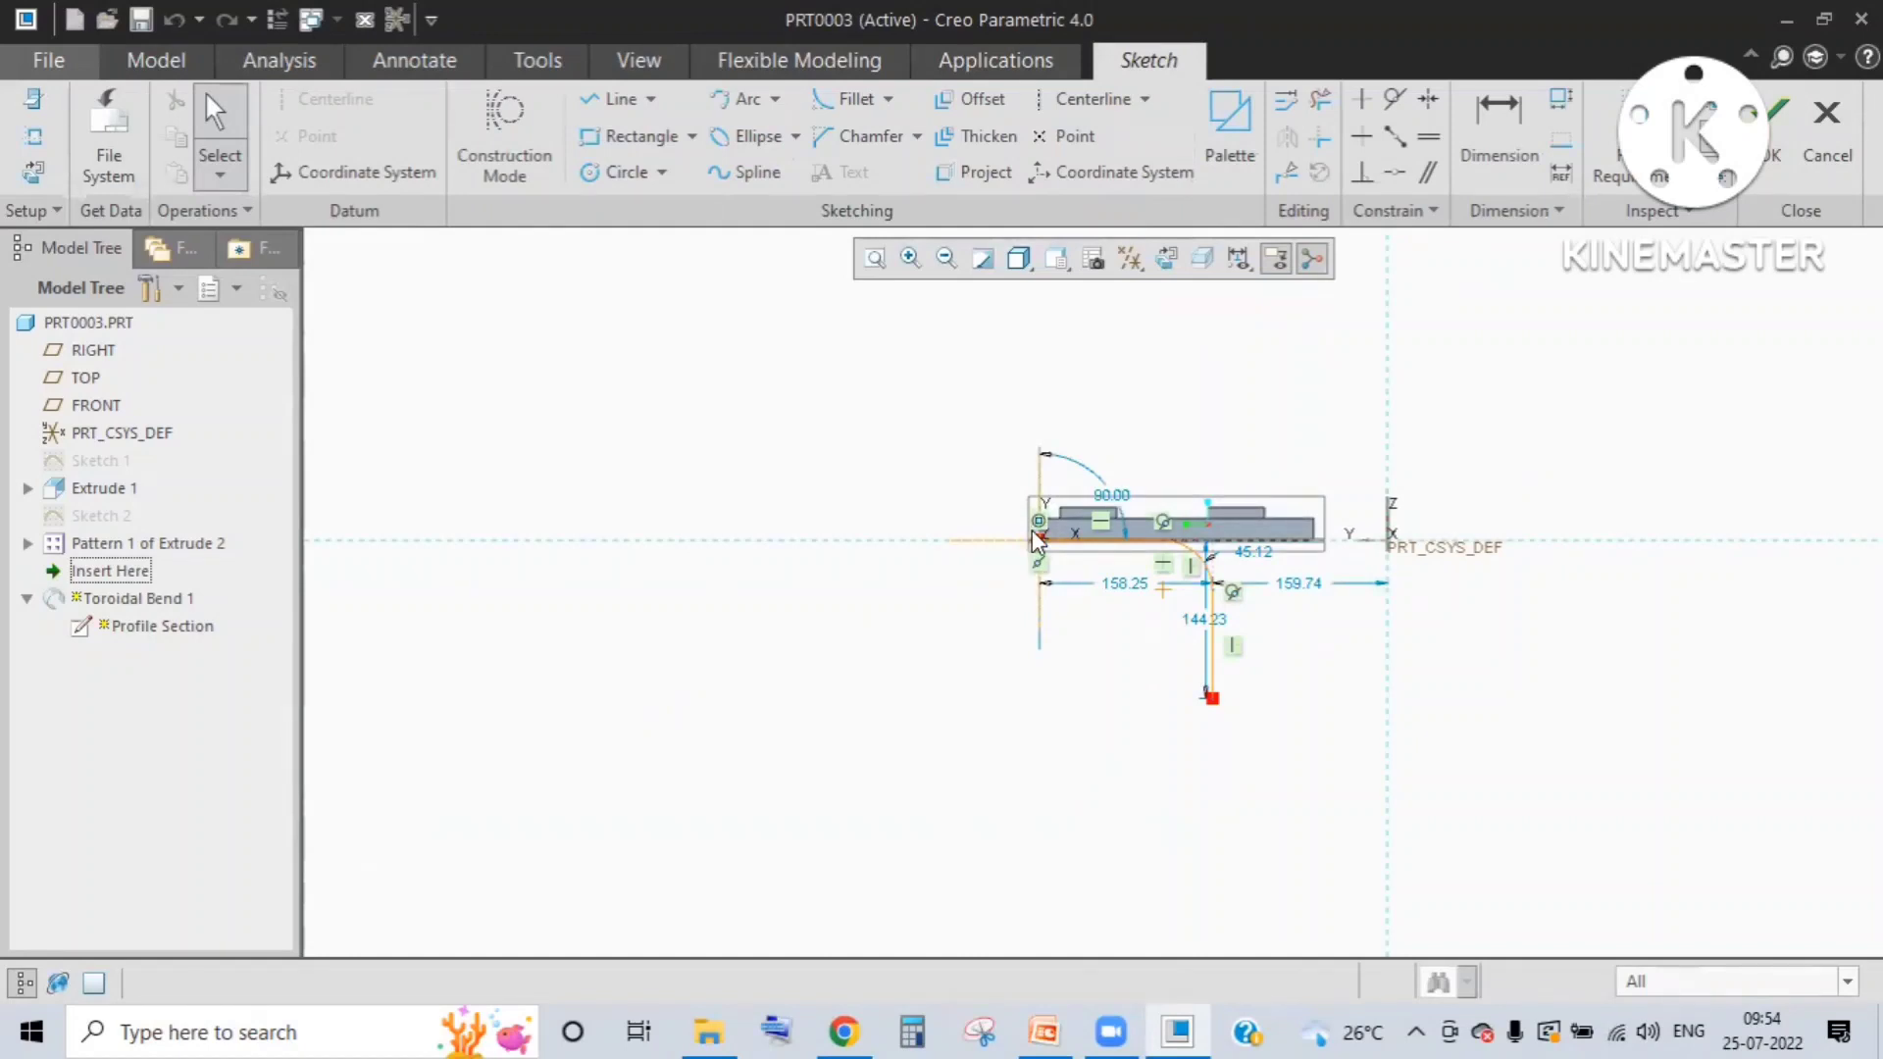
click(1037, 539)
click(1780, 147)
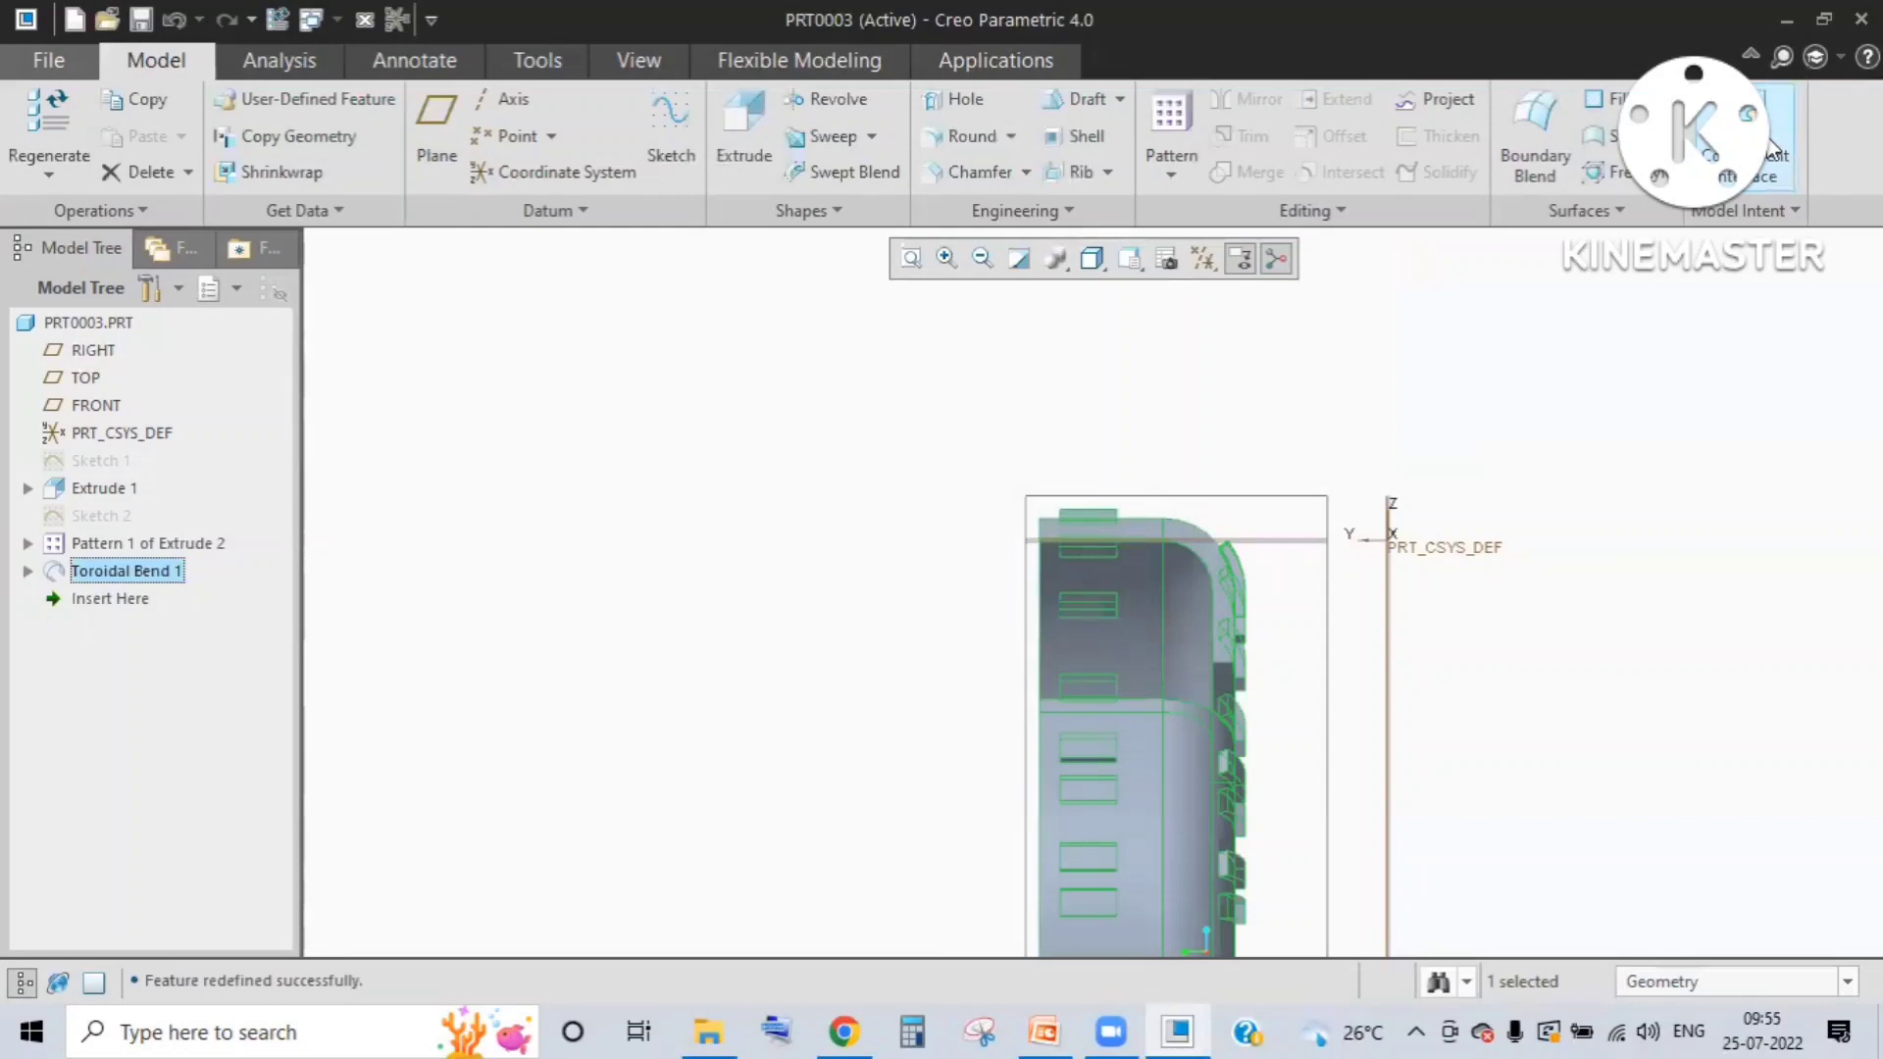
click(833, 210)
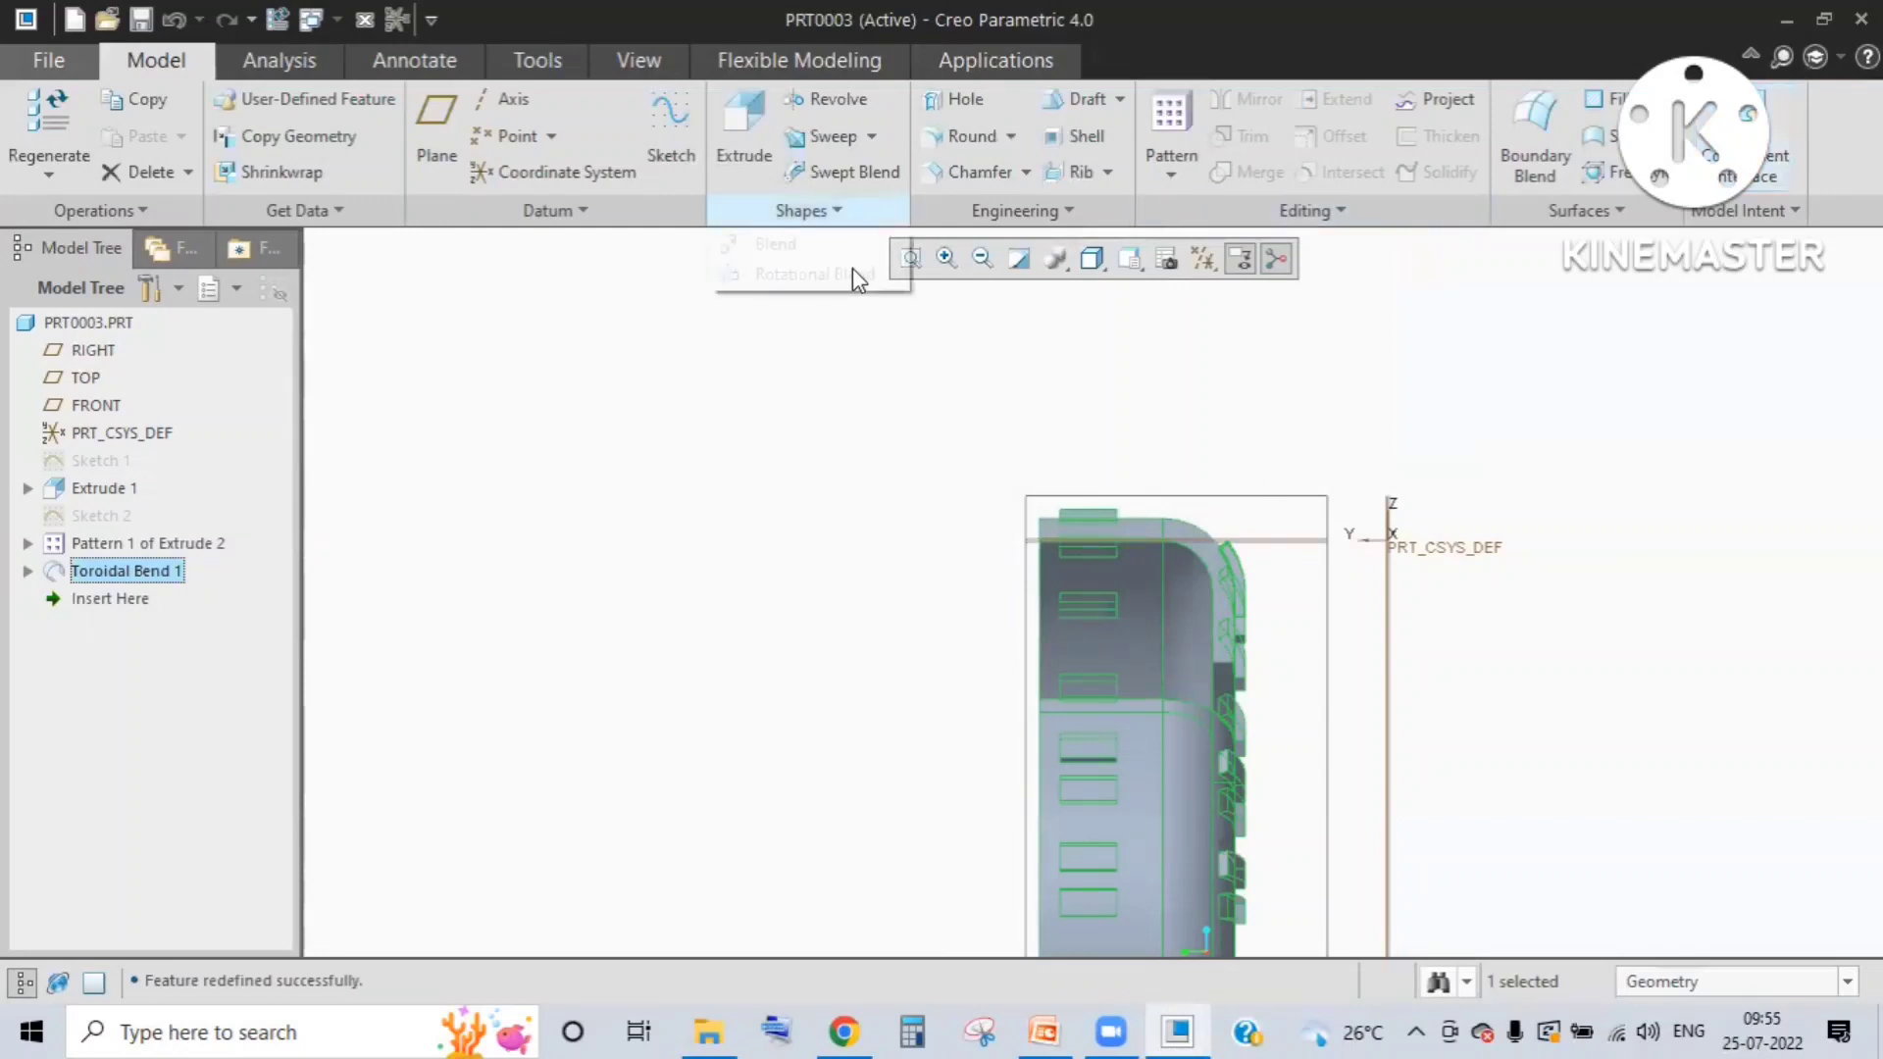
click(1015, 210)
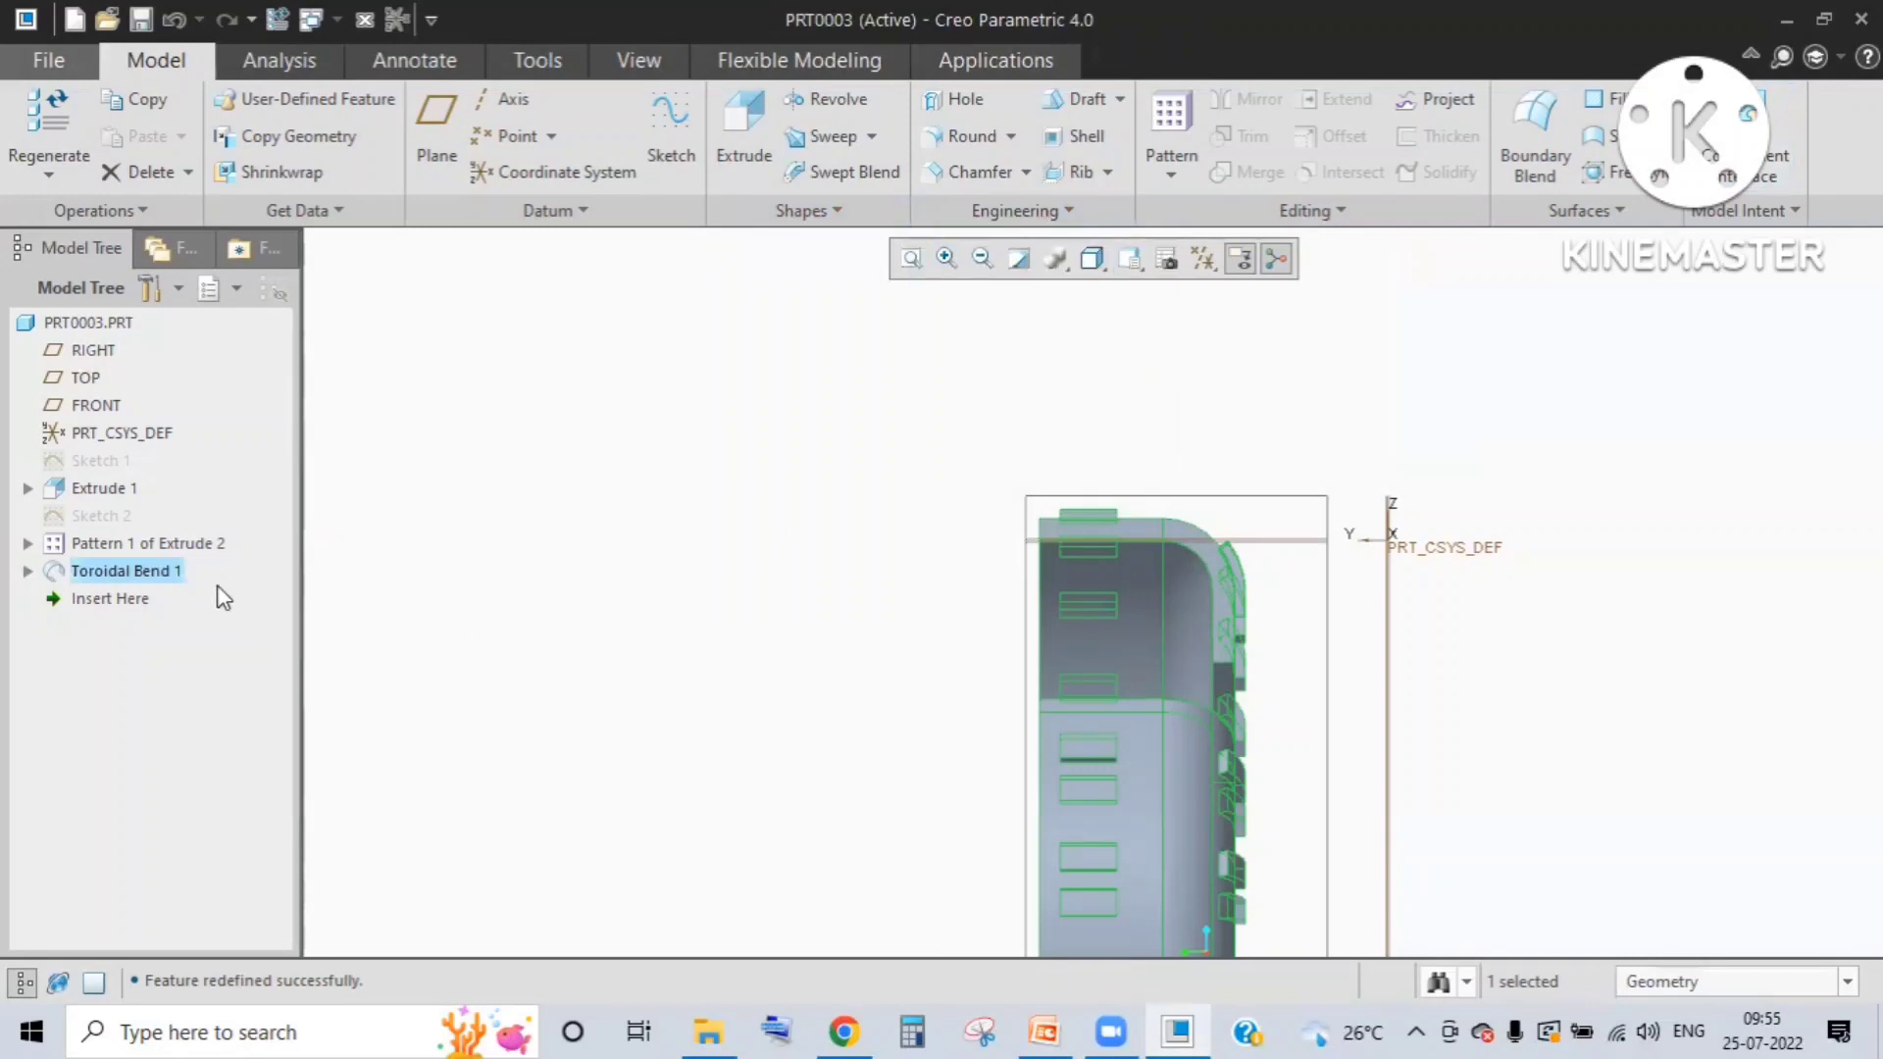
double_click(147, 570)
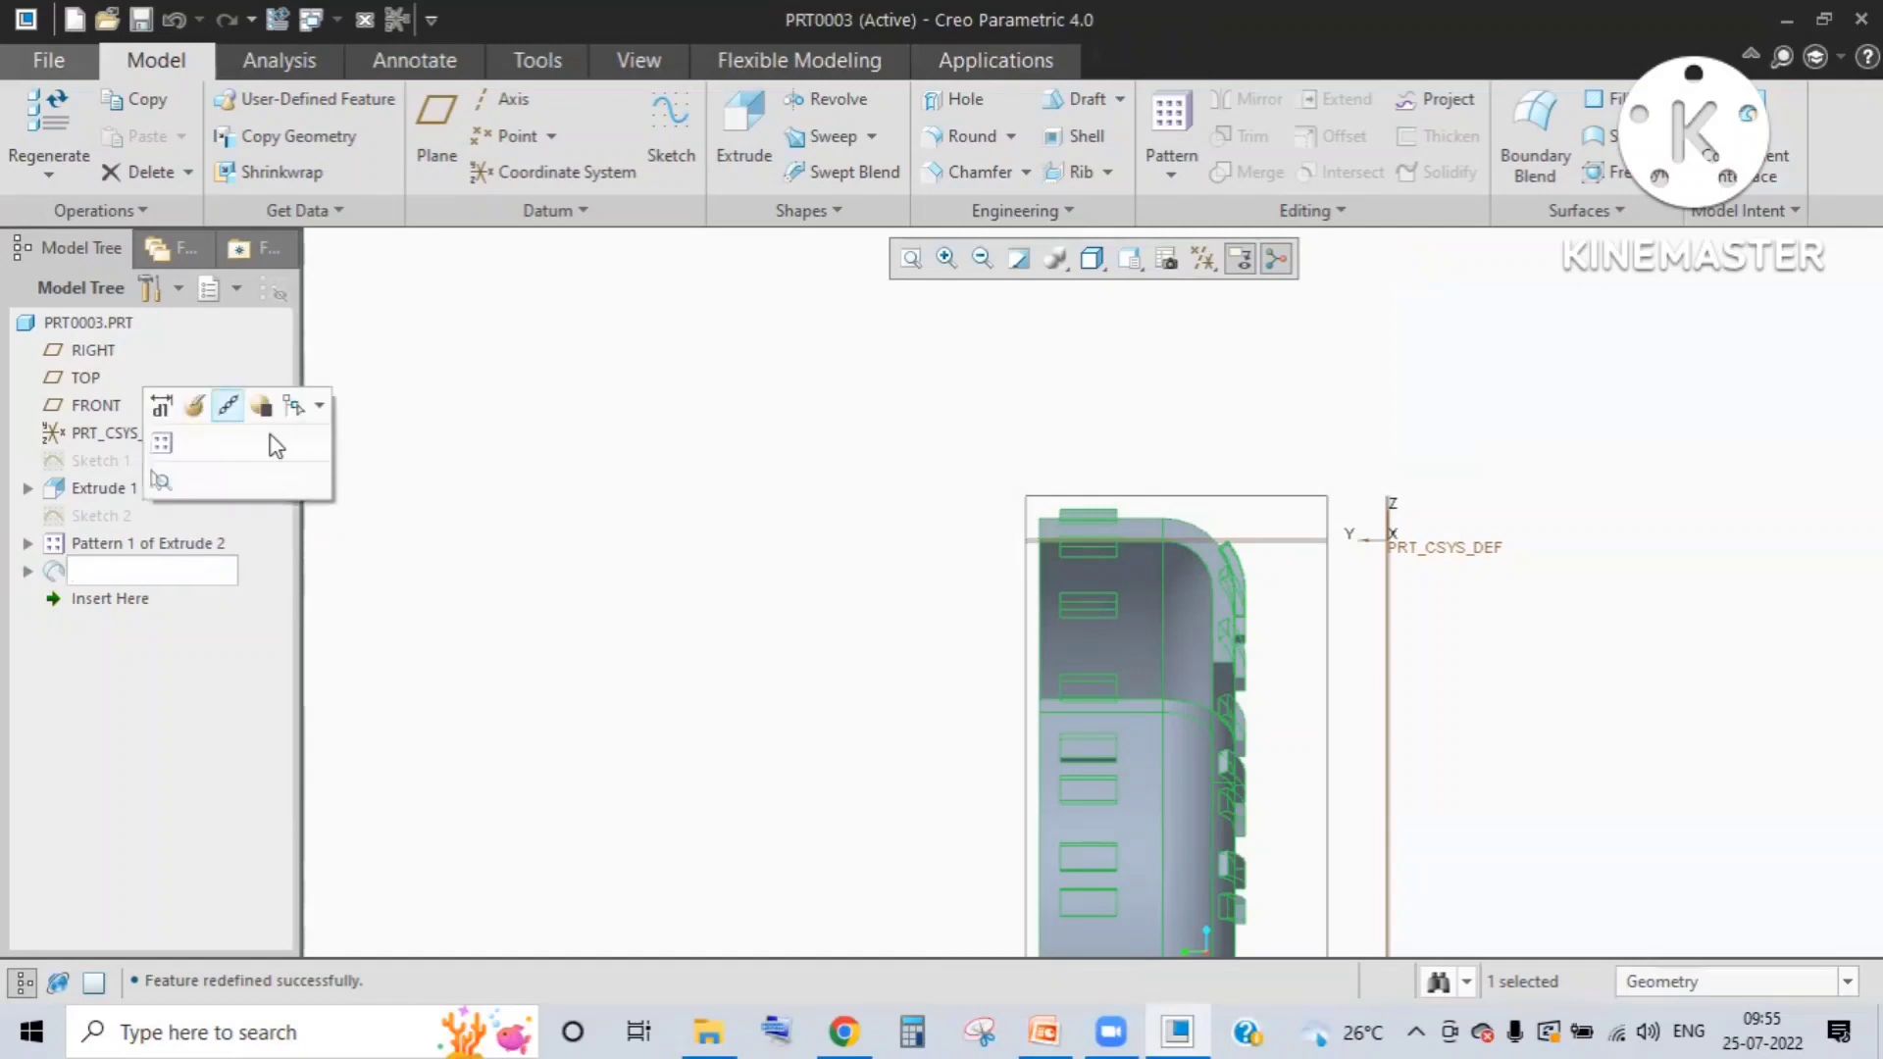
click(467, 496)
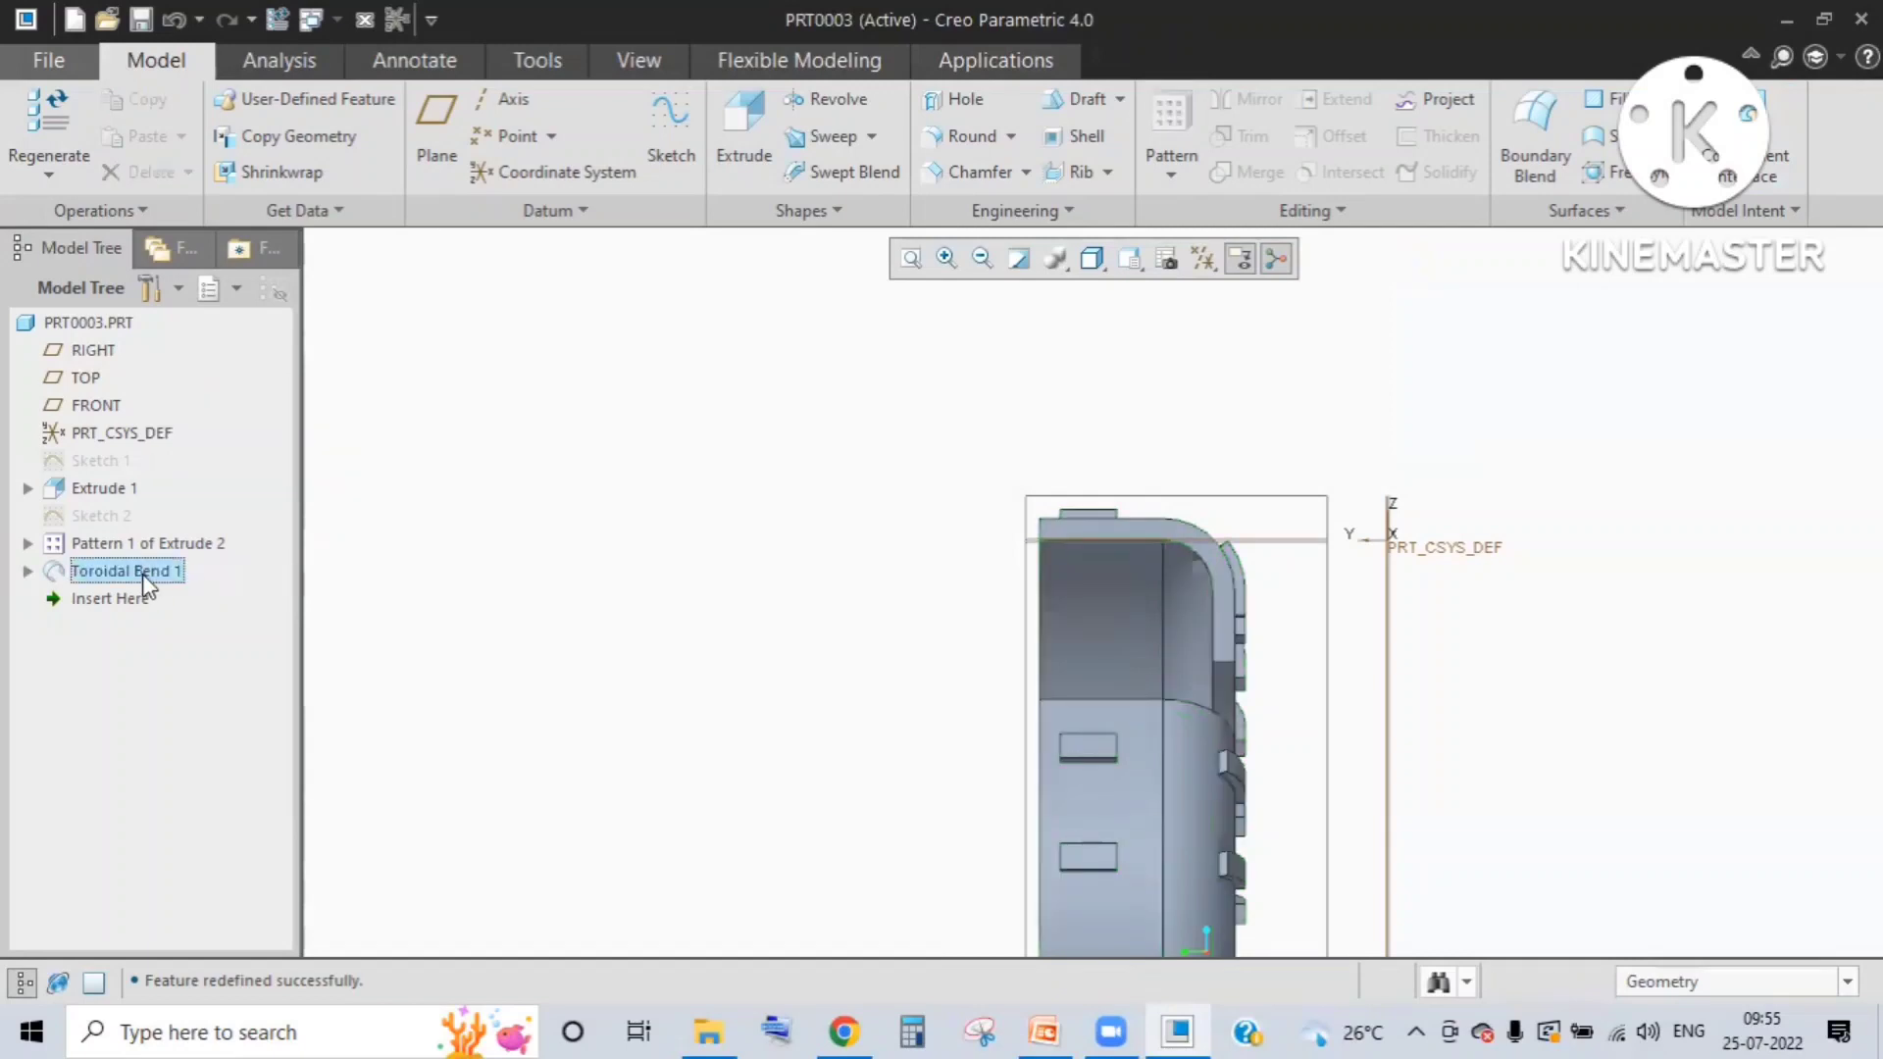
Step: Delete the toroidal bend and the pattern of raised blocks, leaving only the base plate
click(143, 573)
key(Delete)
key(Return)
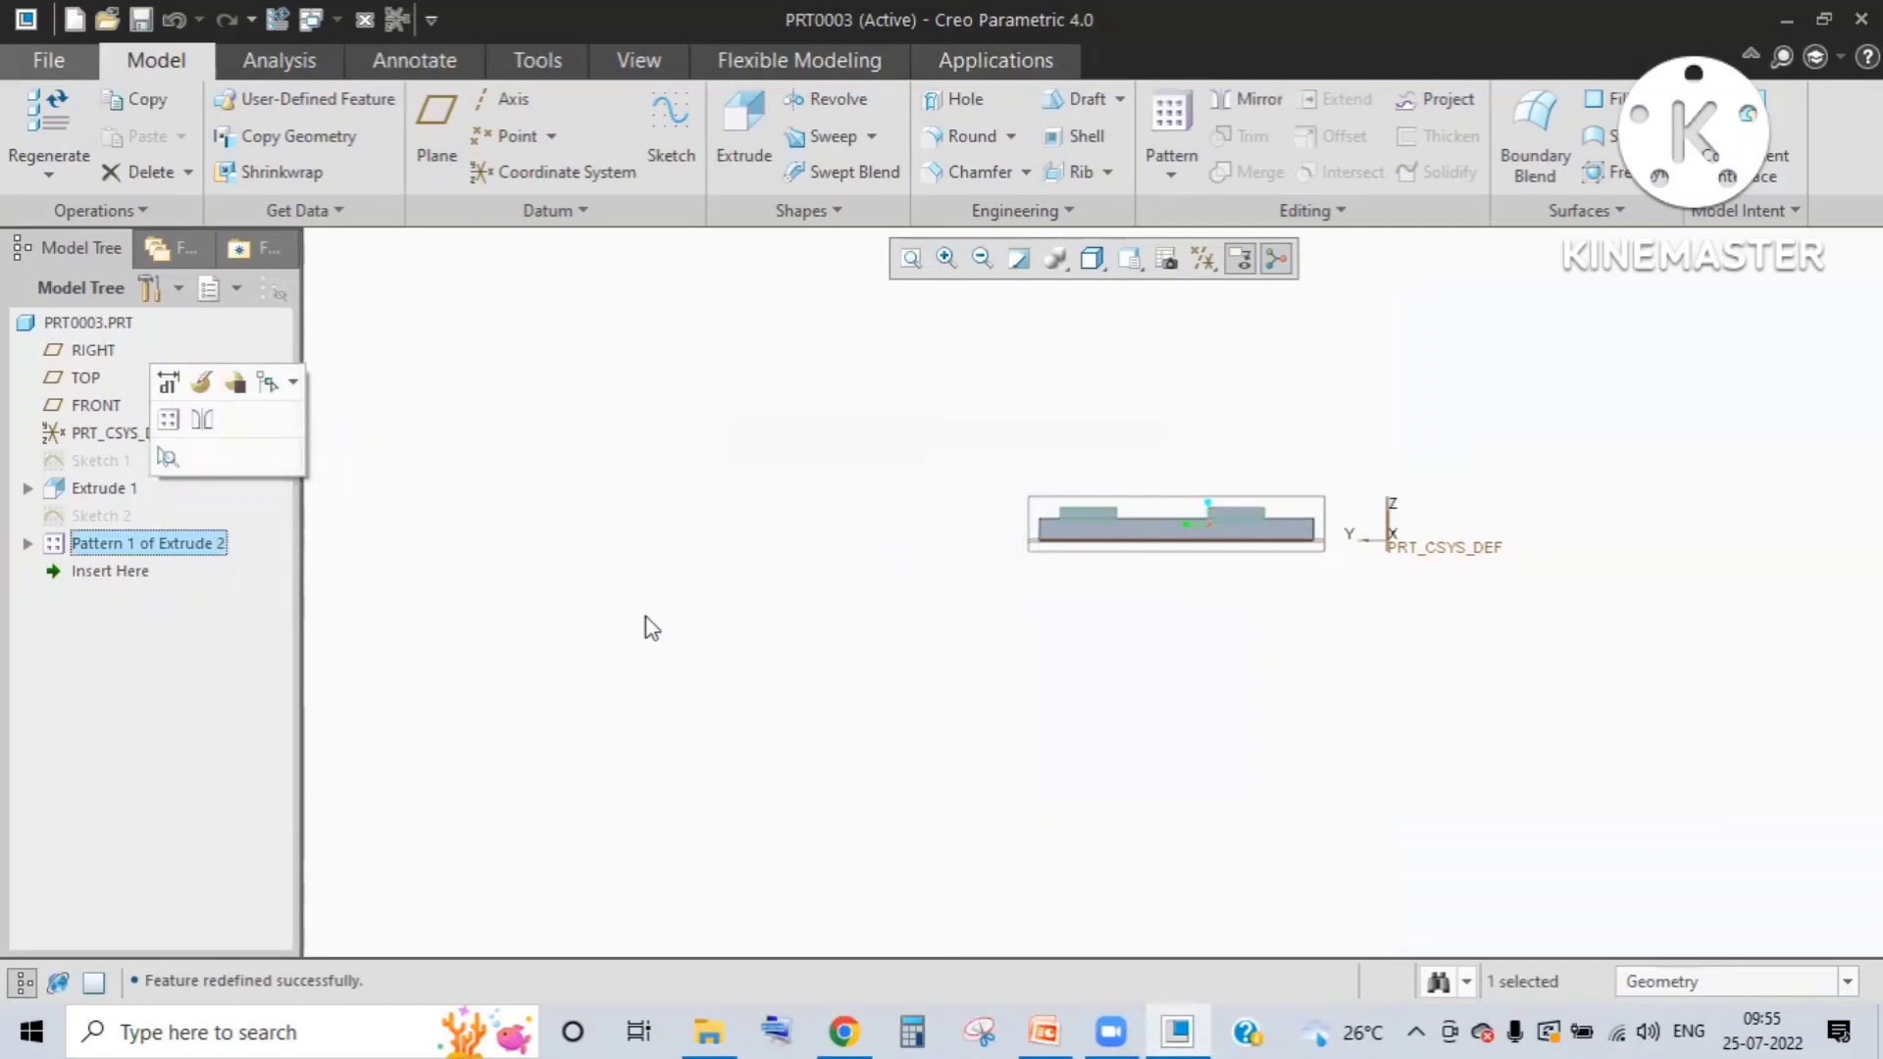
key(Delete)
key(Return)
Step: On the plate's lengthwise vertical plane, sketch a line chain: about 426 along the base, a downward slope at about 147 degrees, and about 802 horizontally
mouse_move(1037, 491)
middle_down()
mouse_move(956, 541)
mouse_move(1024, 548)
mouse_move(1197, 483)
mouse_move(1214, 526)
mouse_move(1222, 474)
mouse_move(1079, 441)
mouse_move(1160, 457)
mouse_move(1157, 508)
mouse_move(1114, 458)
mouse_move(1181, 383)
mouse_move(1173, 484)
mouse_move(1240, 357)
middle_up()
click(681, 133)
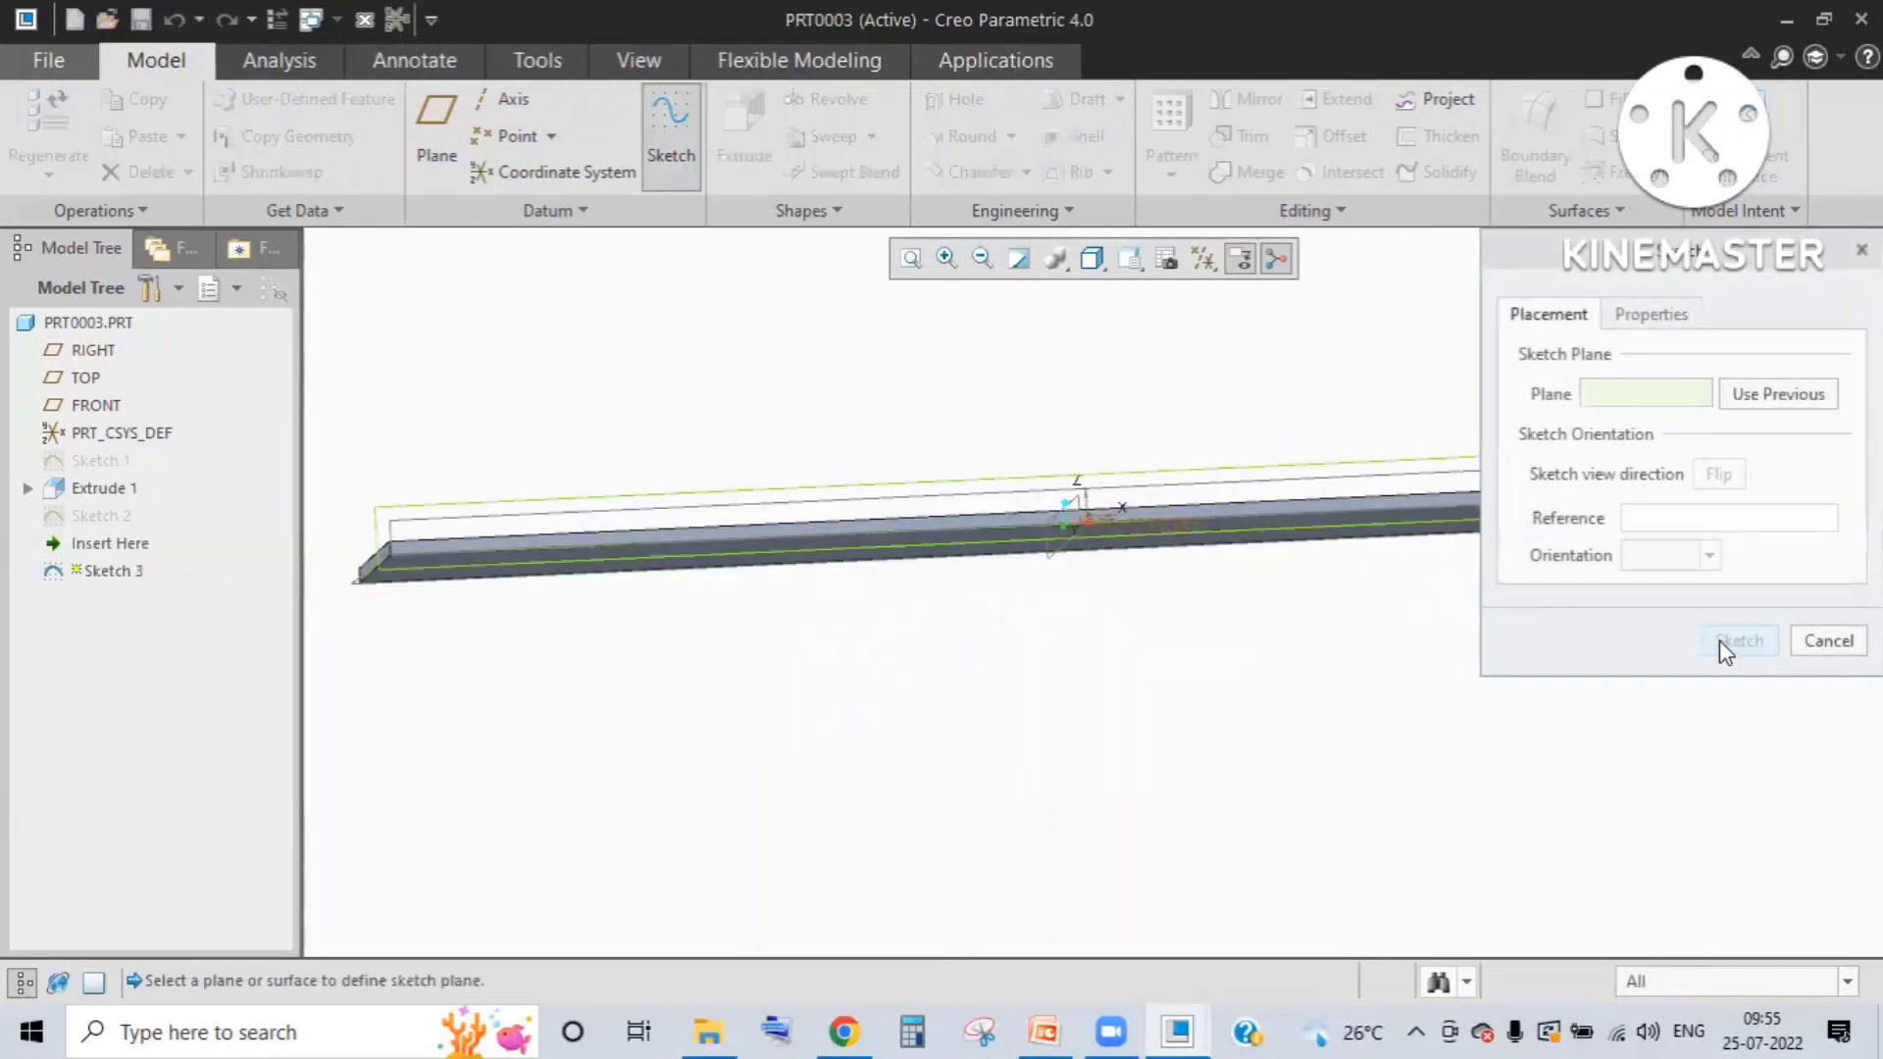
click(1732, 641)
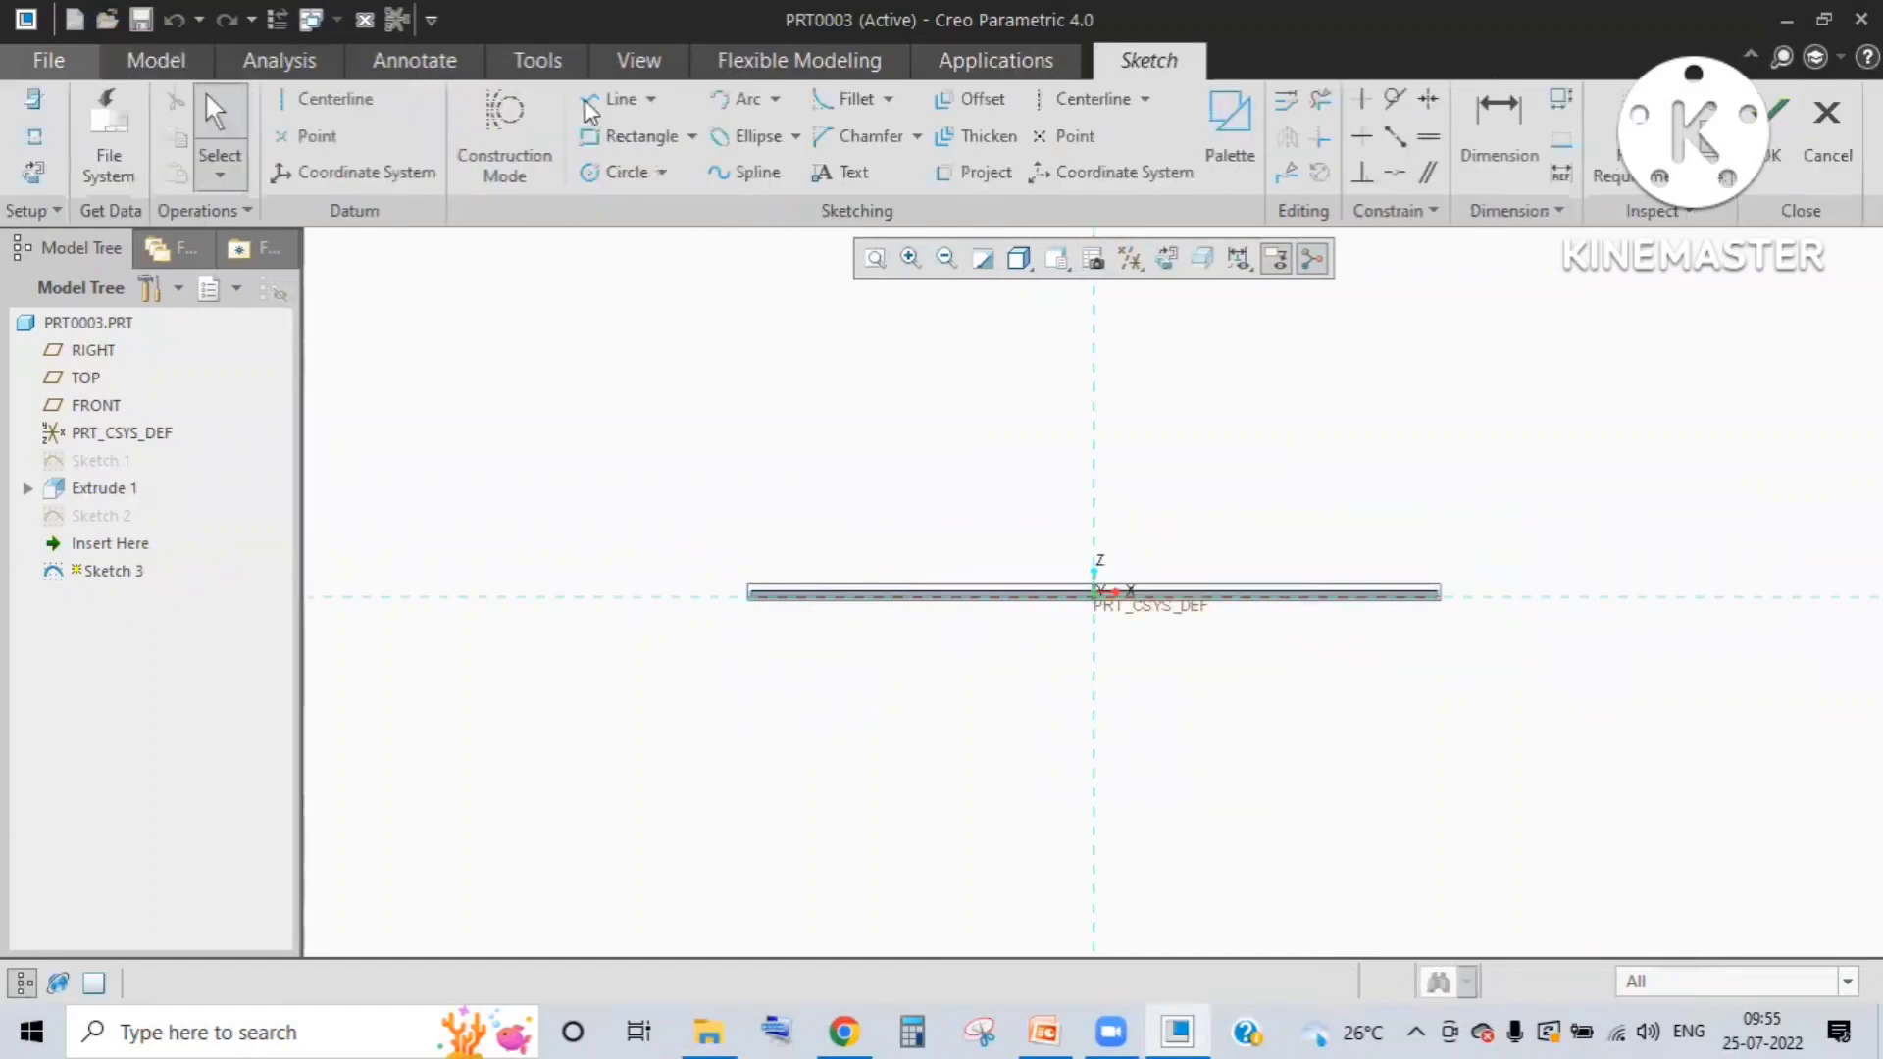
click(588, 104)
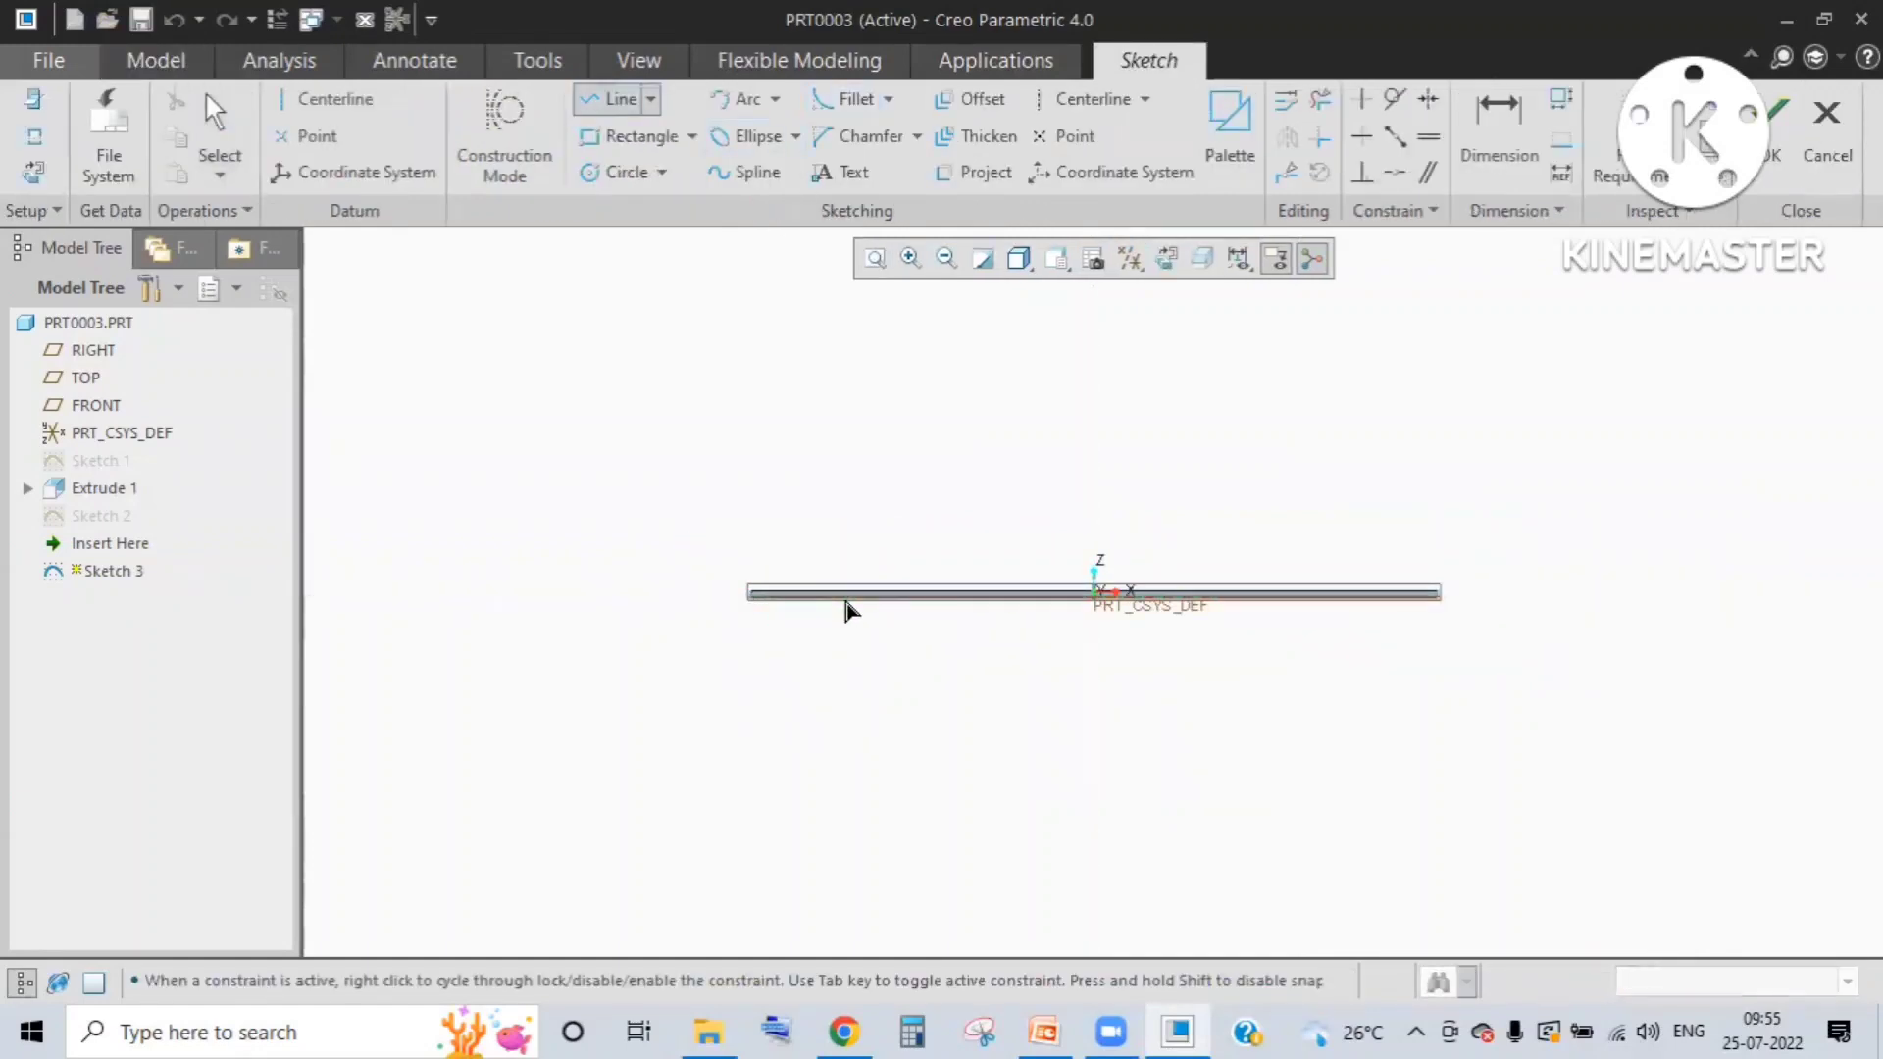
click(900, 597)
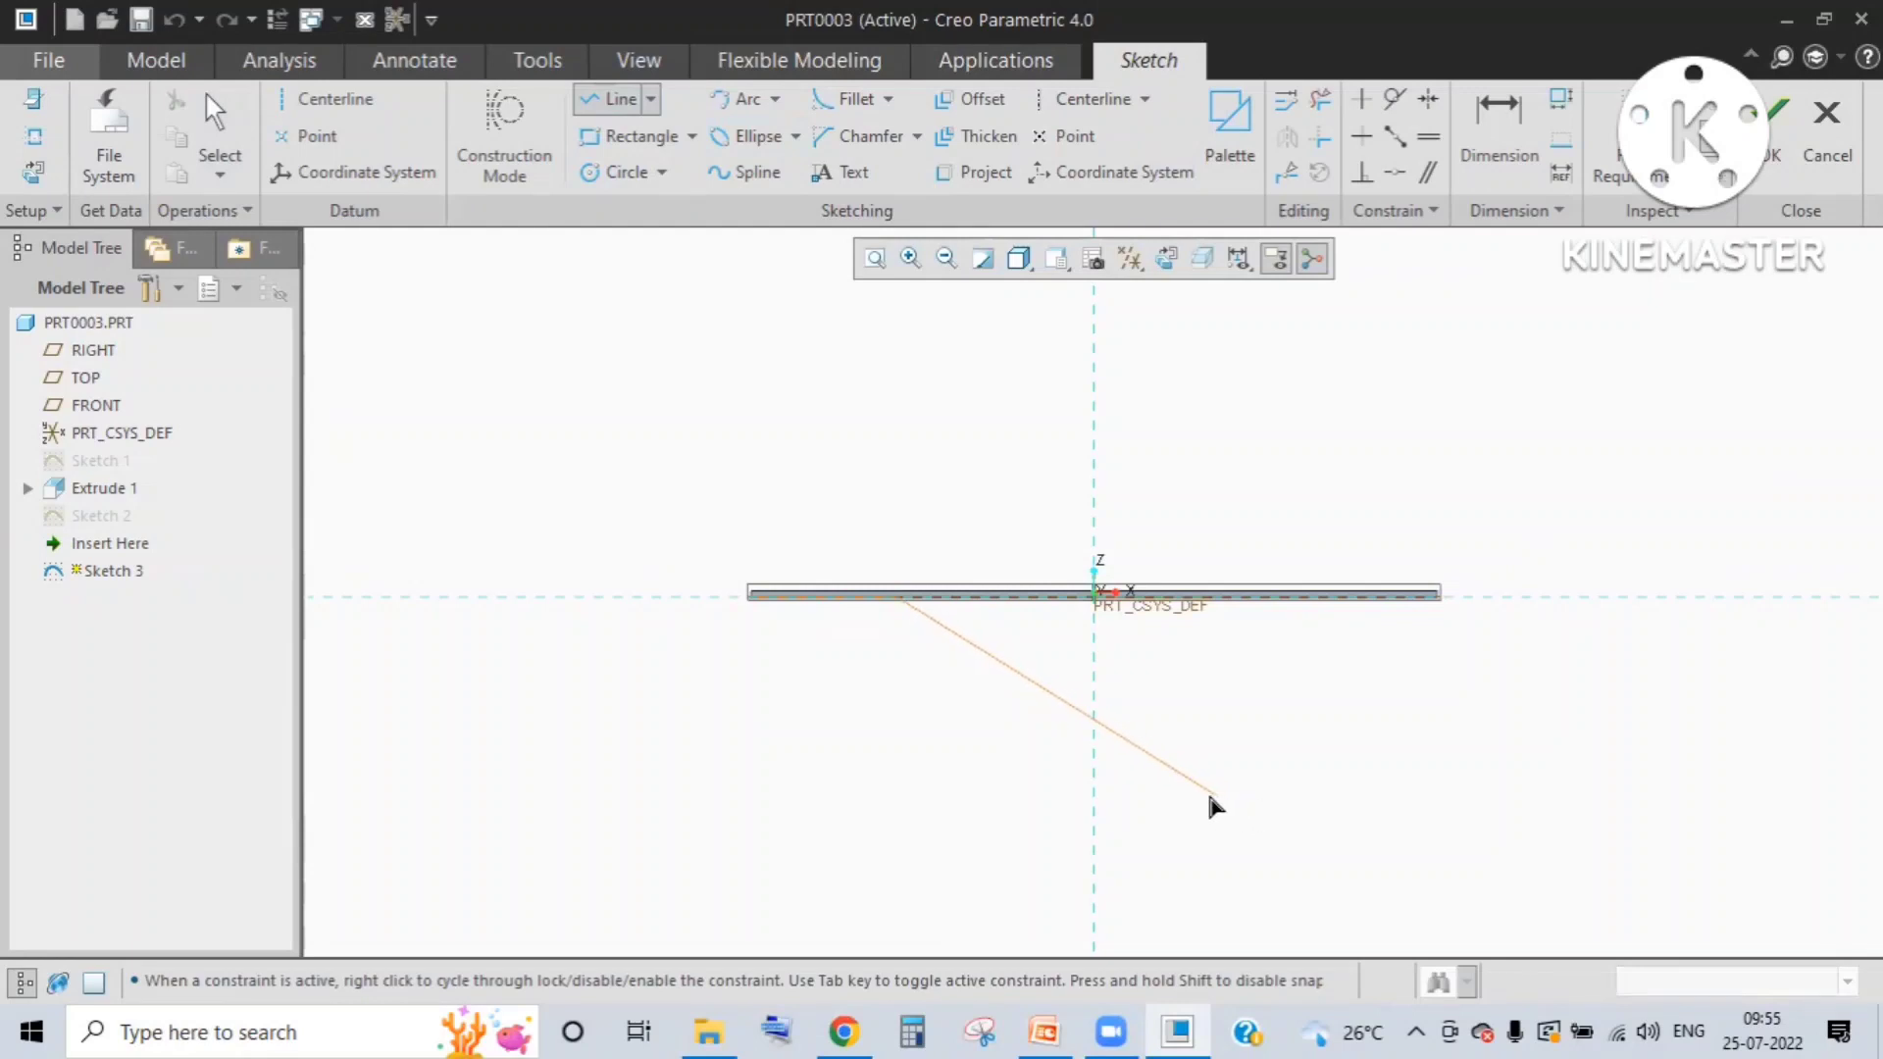
click(1208, 794)
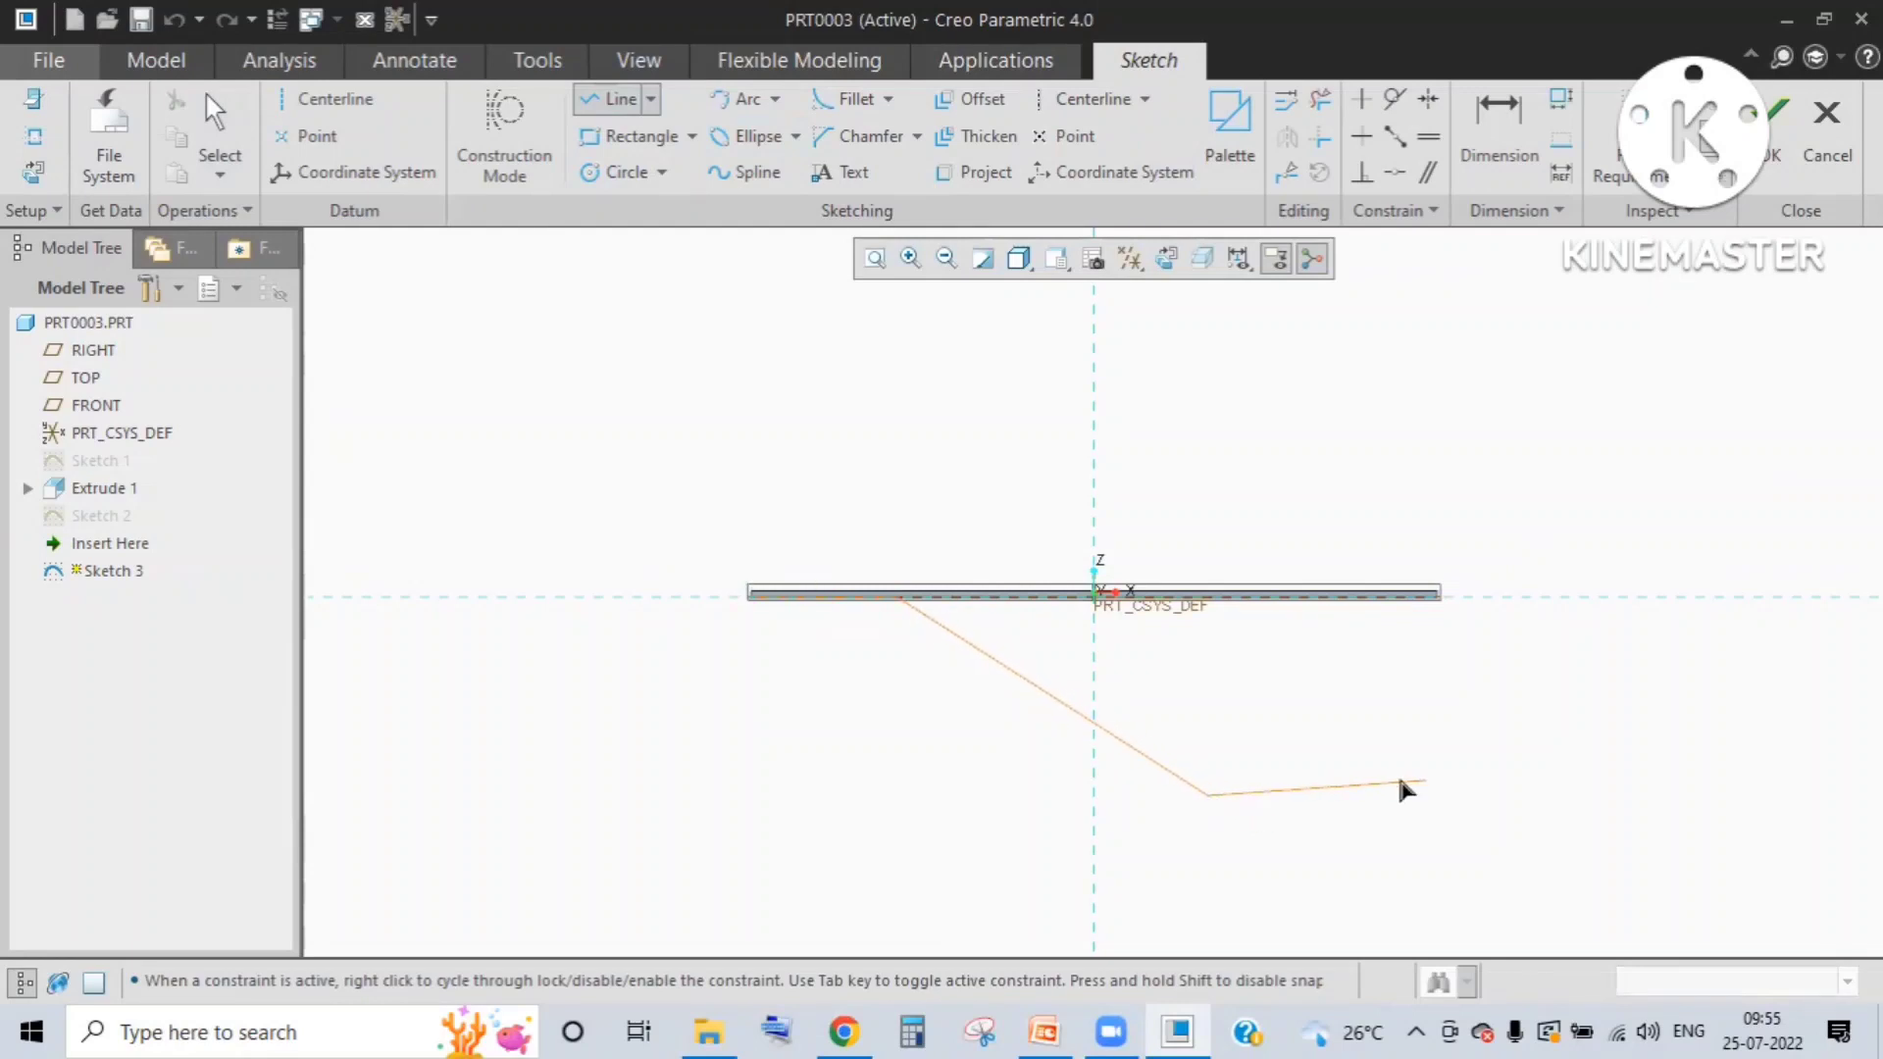
click(1480, 796)
middle_click(1382, 755)
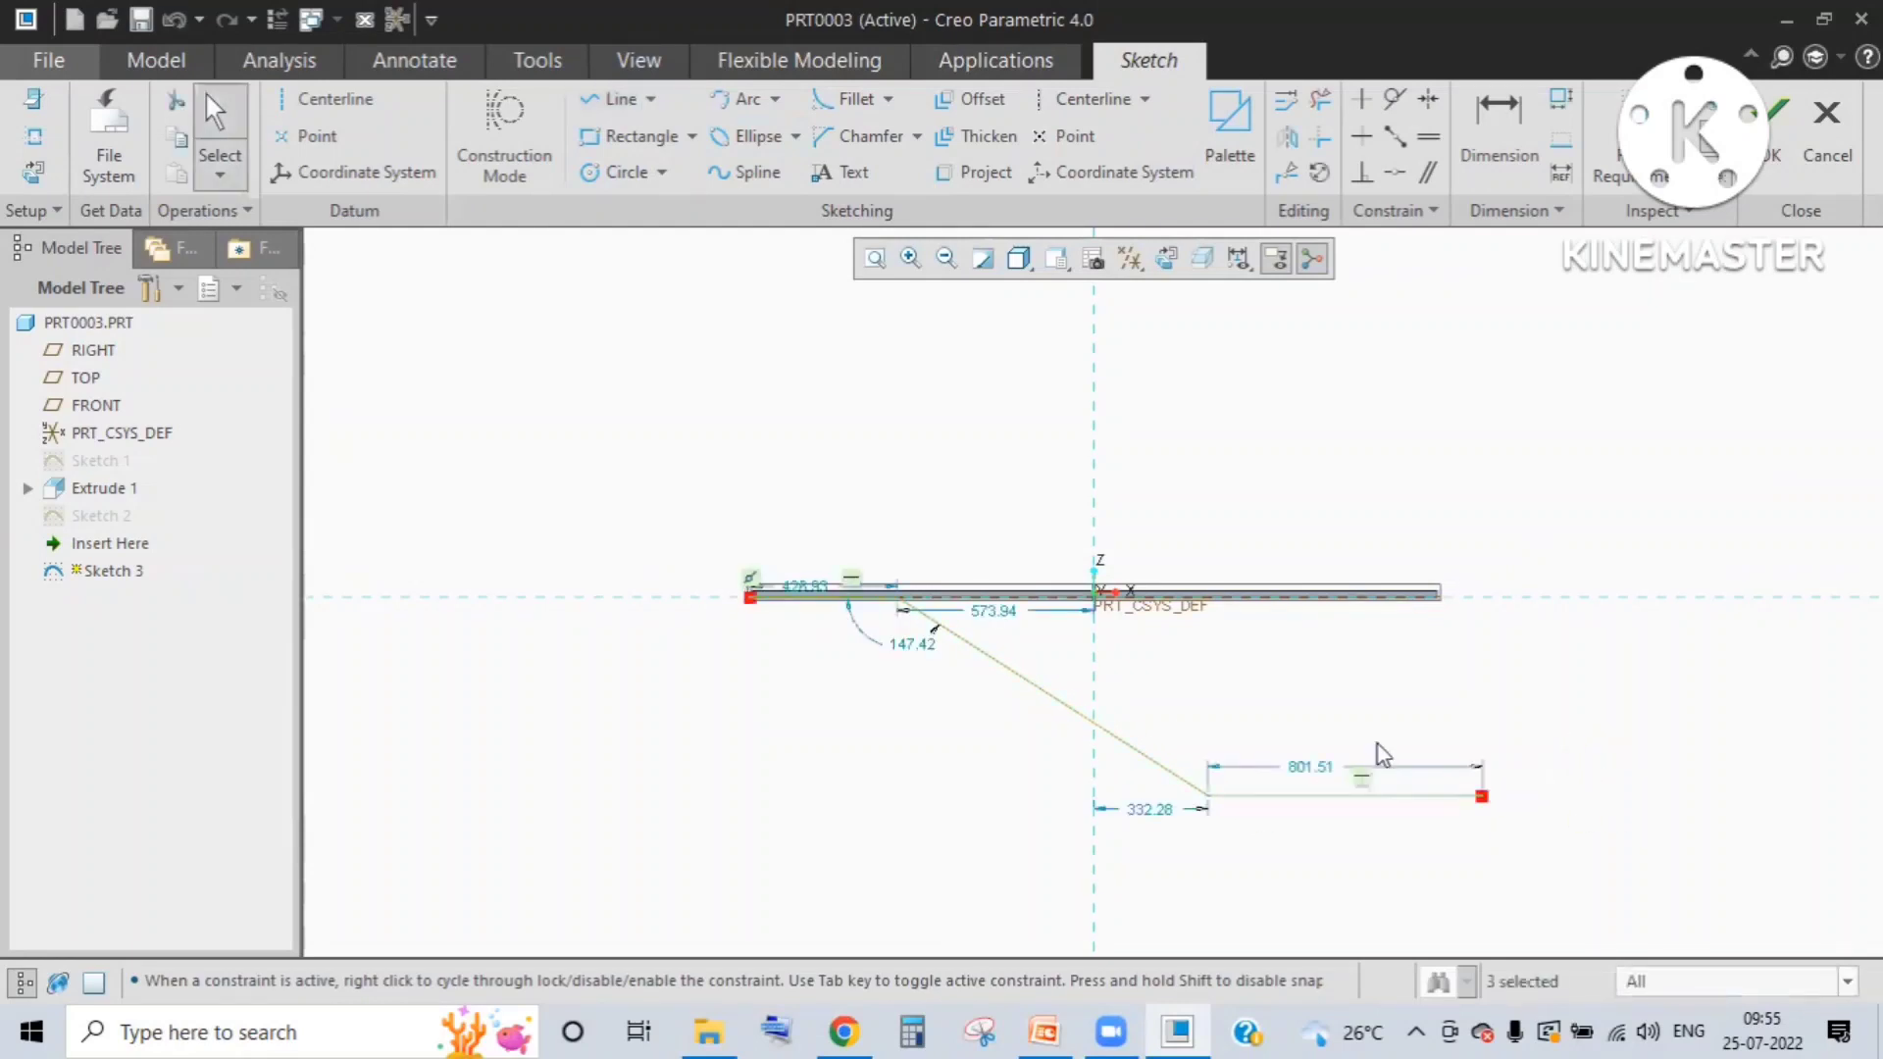
Step: Fillet both corners of the line path with radii of about 323 and 321, and finish the sketch
click(907, 706)
scroll(892, 700, up, 3)
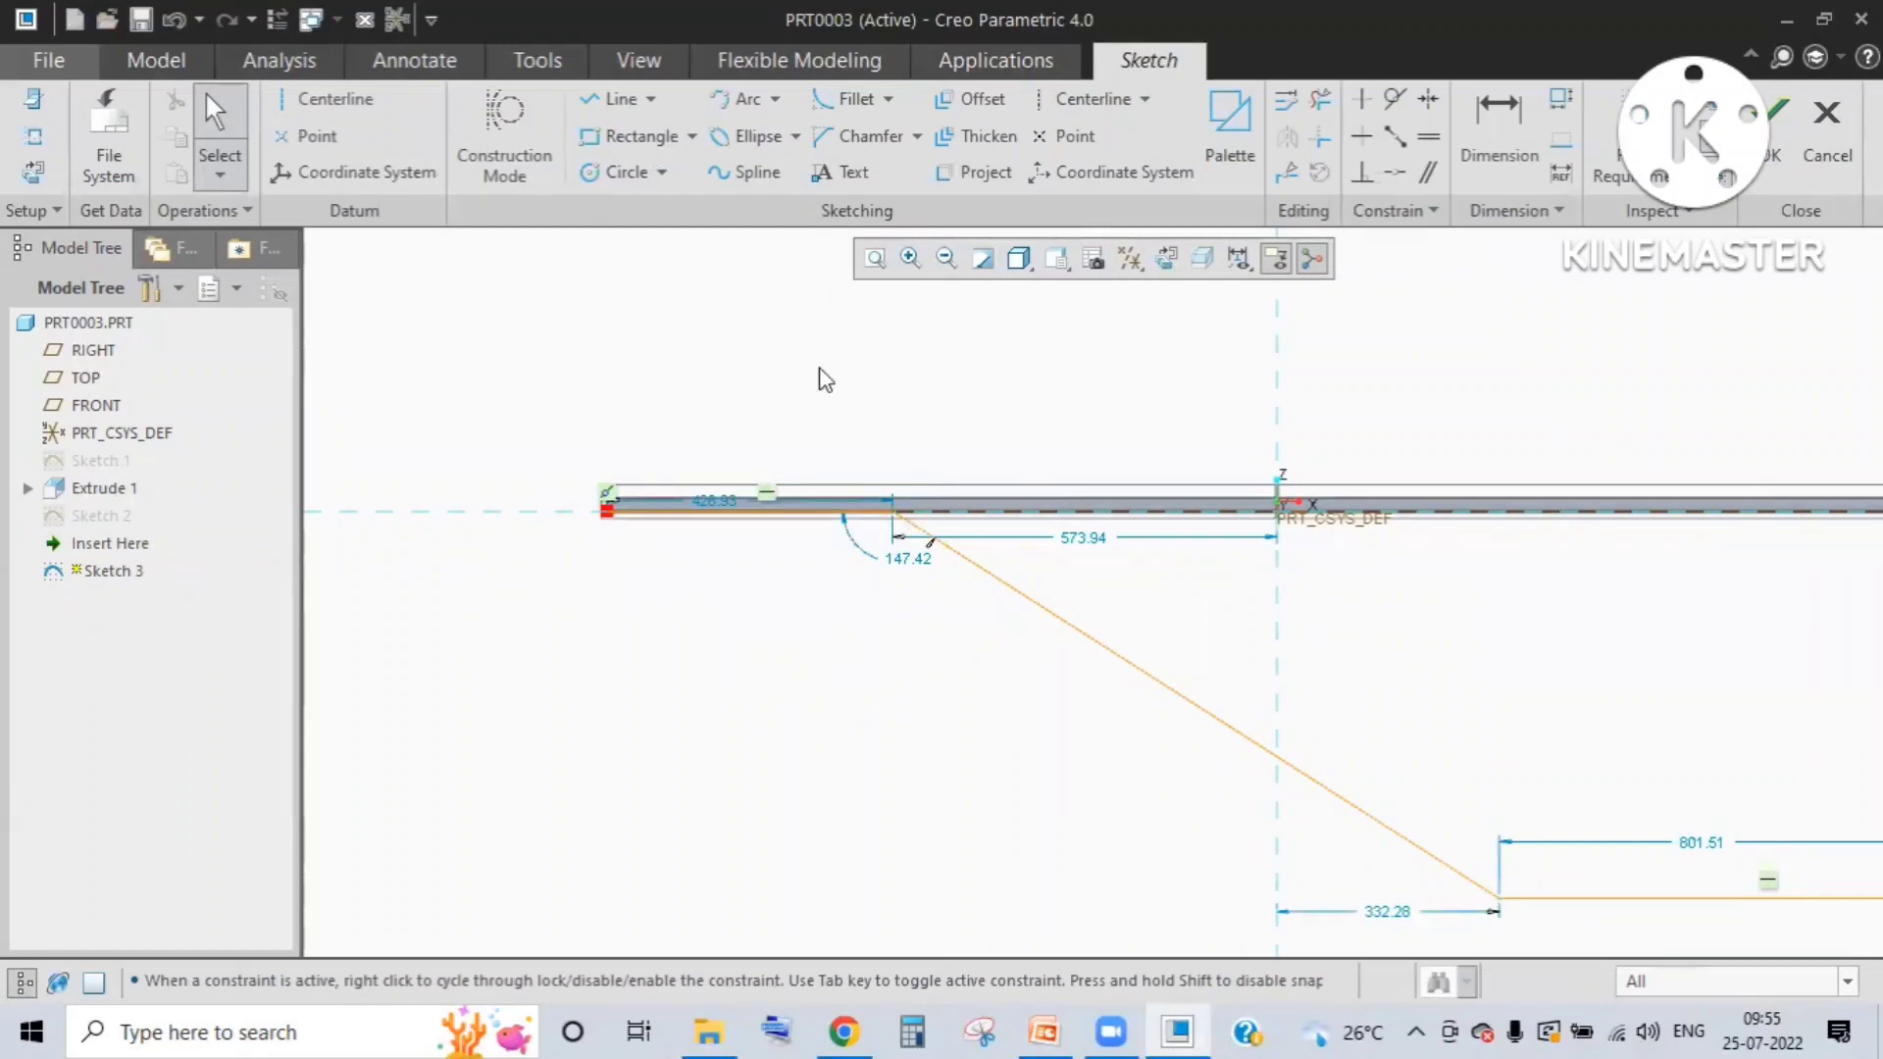
click(849, 99)
click(1050, 621)
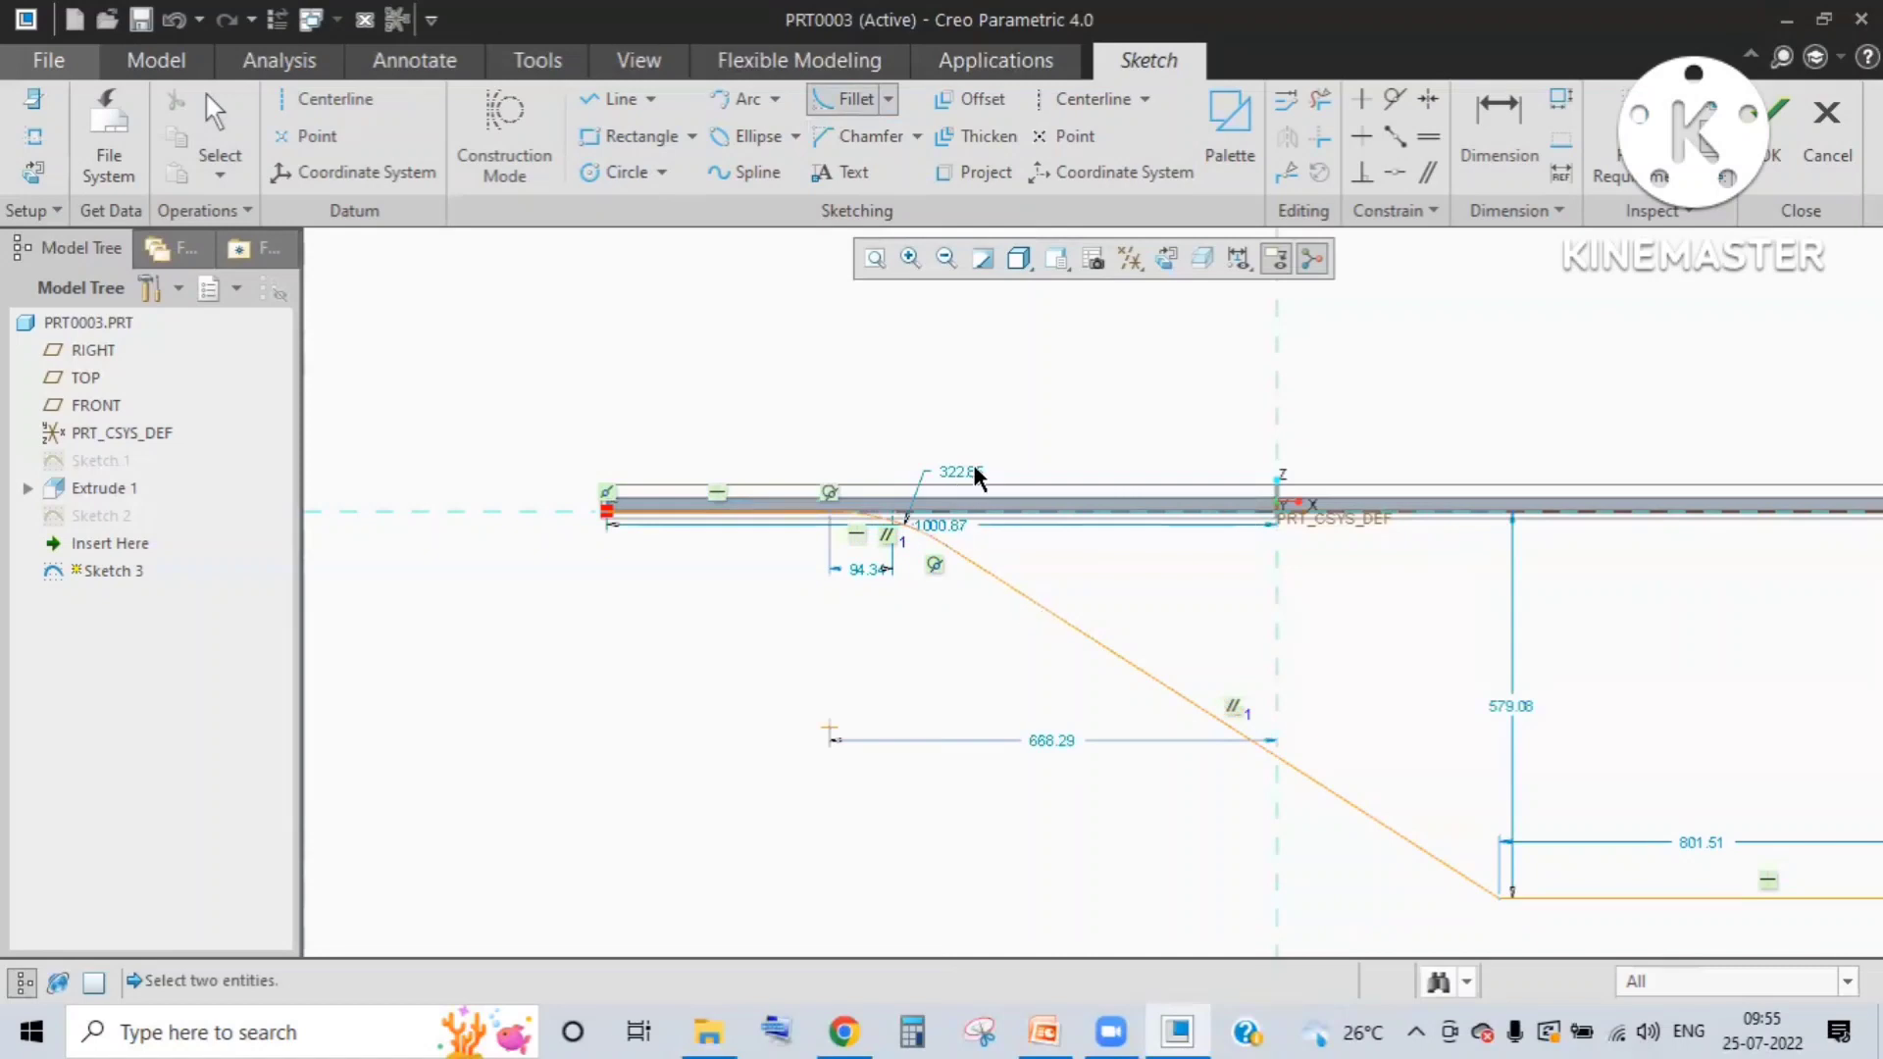
click(853, 115)
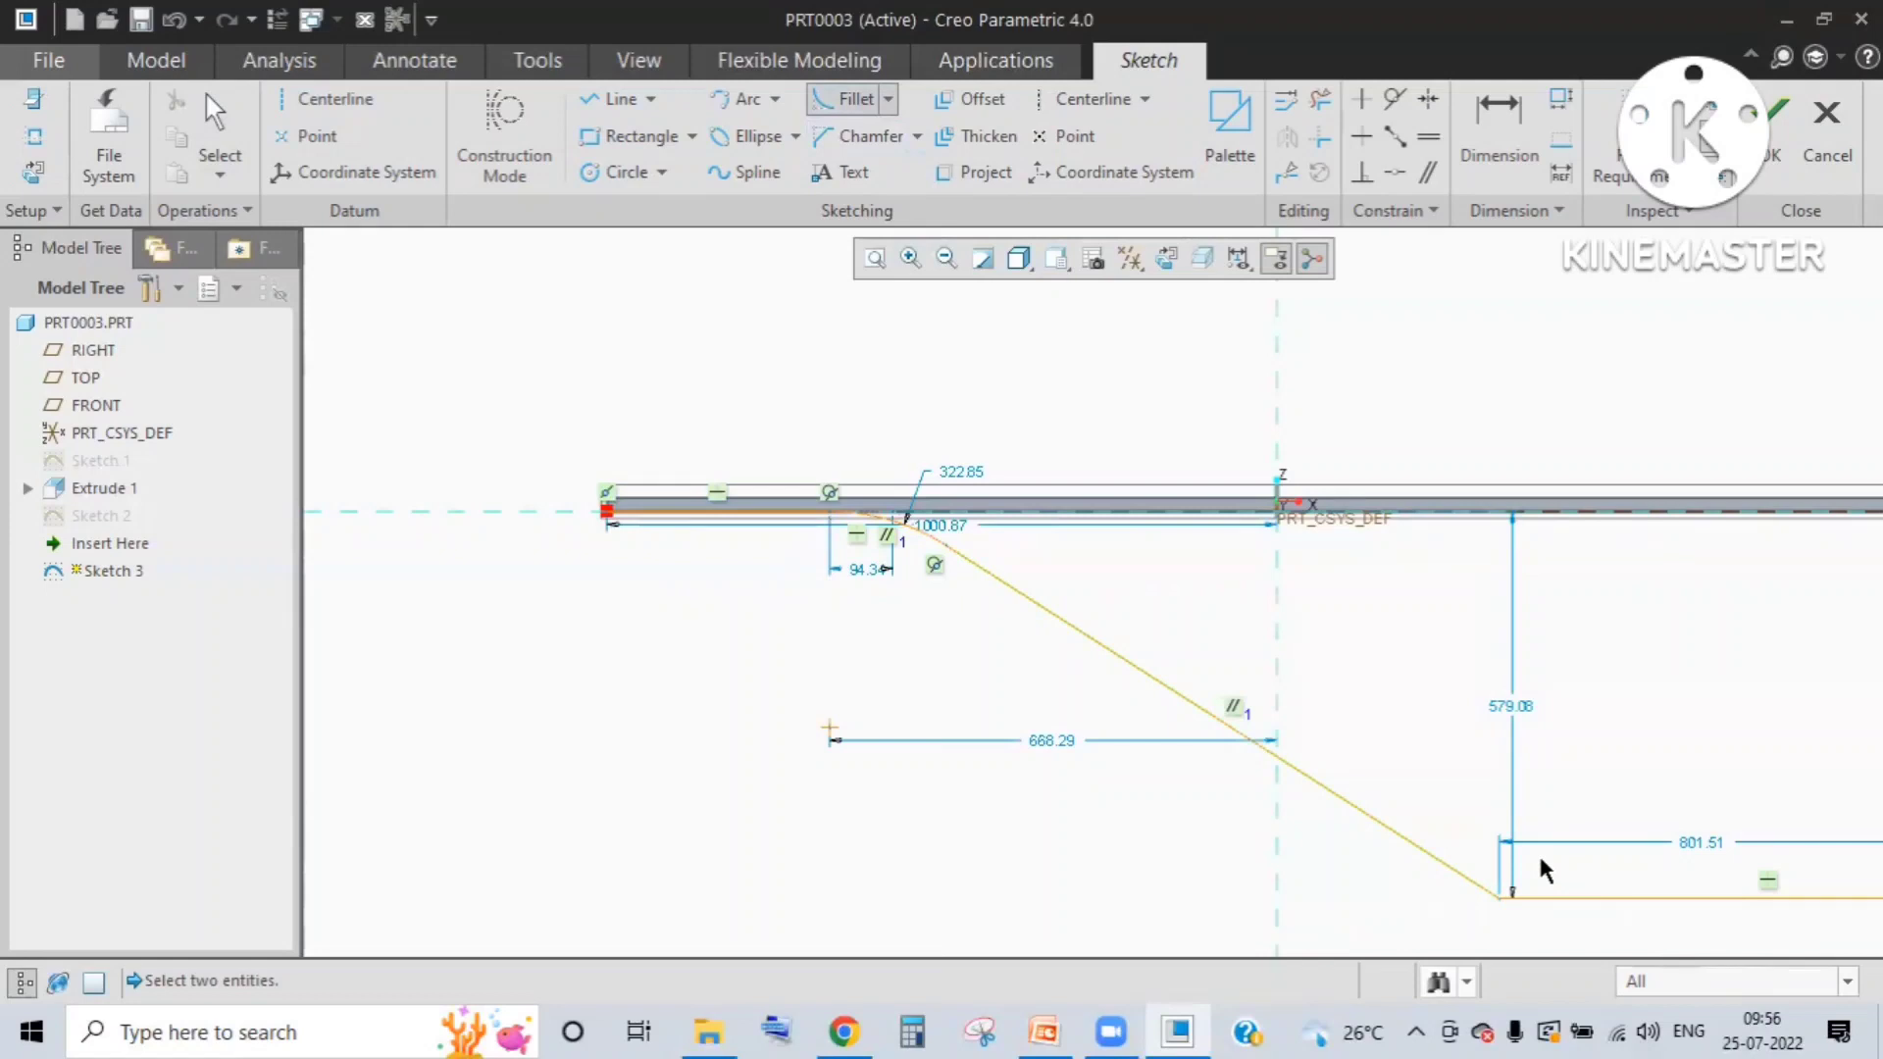
click(1545, 894)
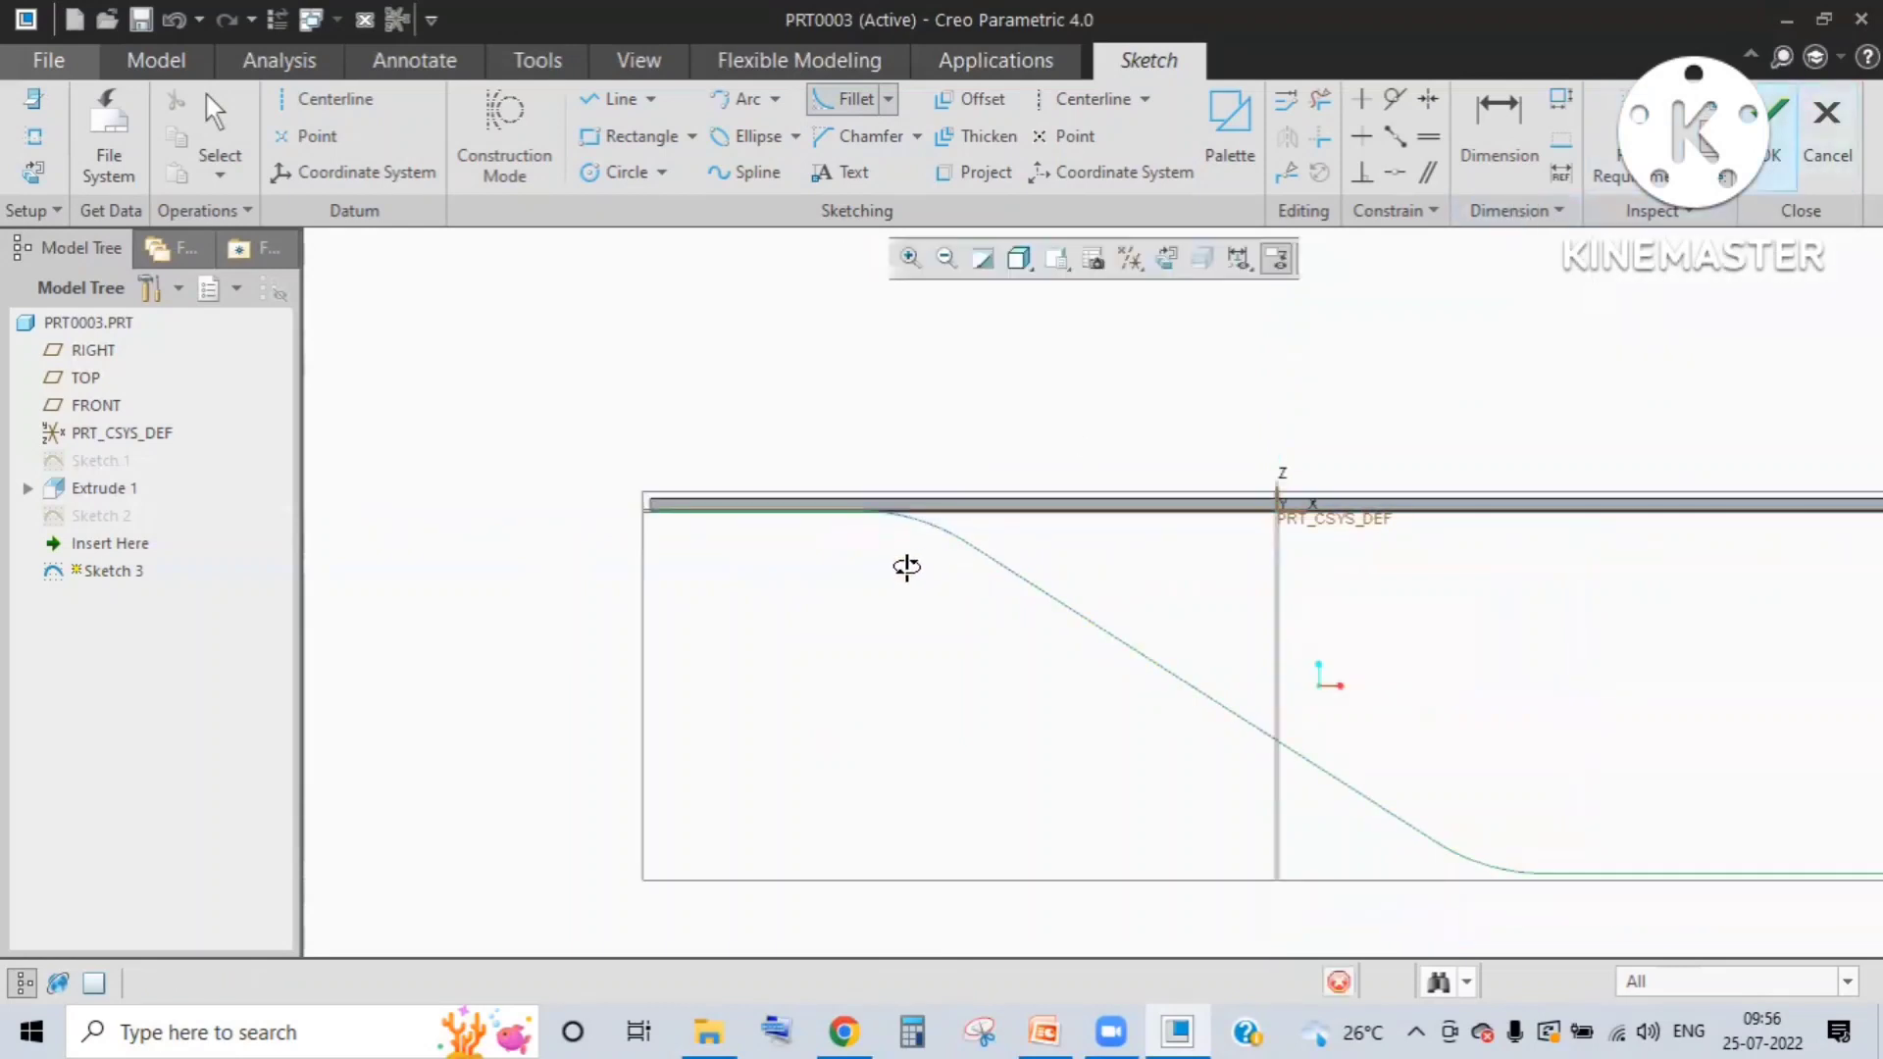
middle_click(903, 563)
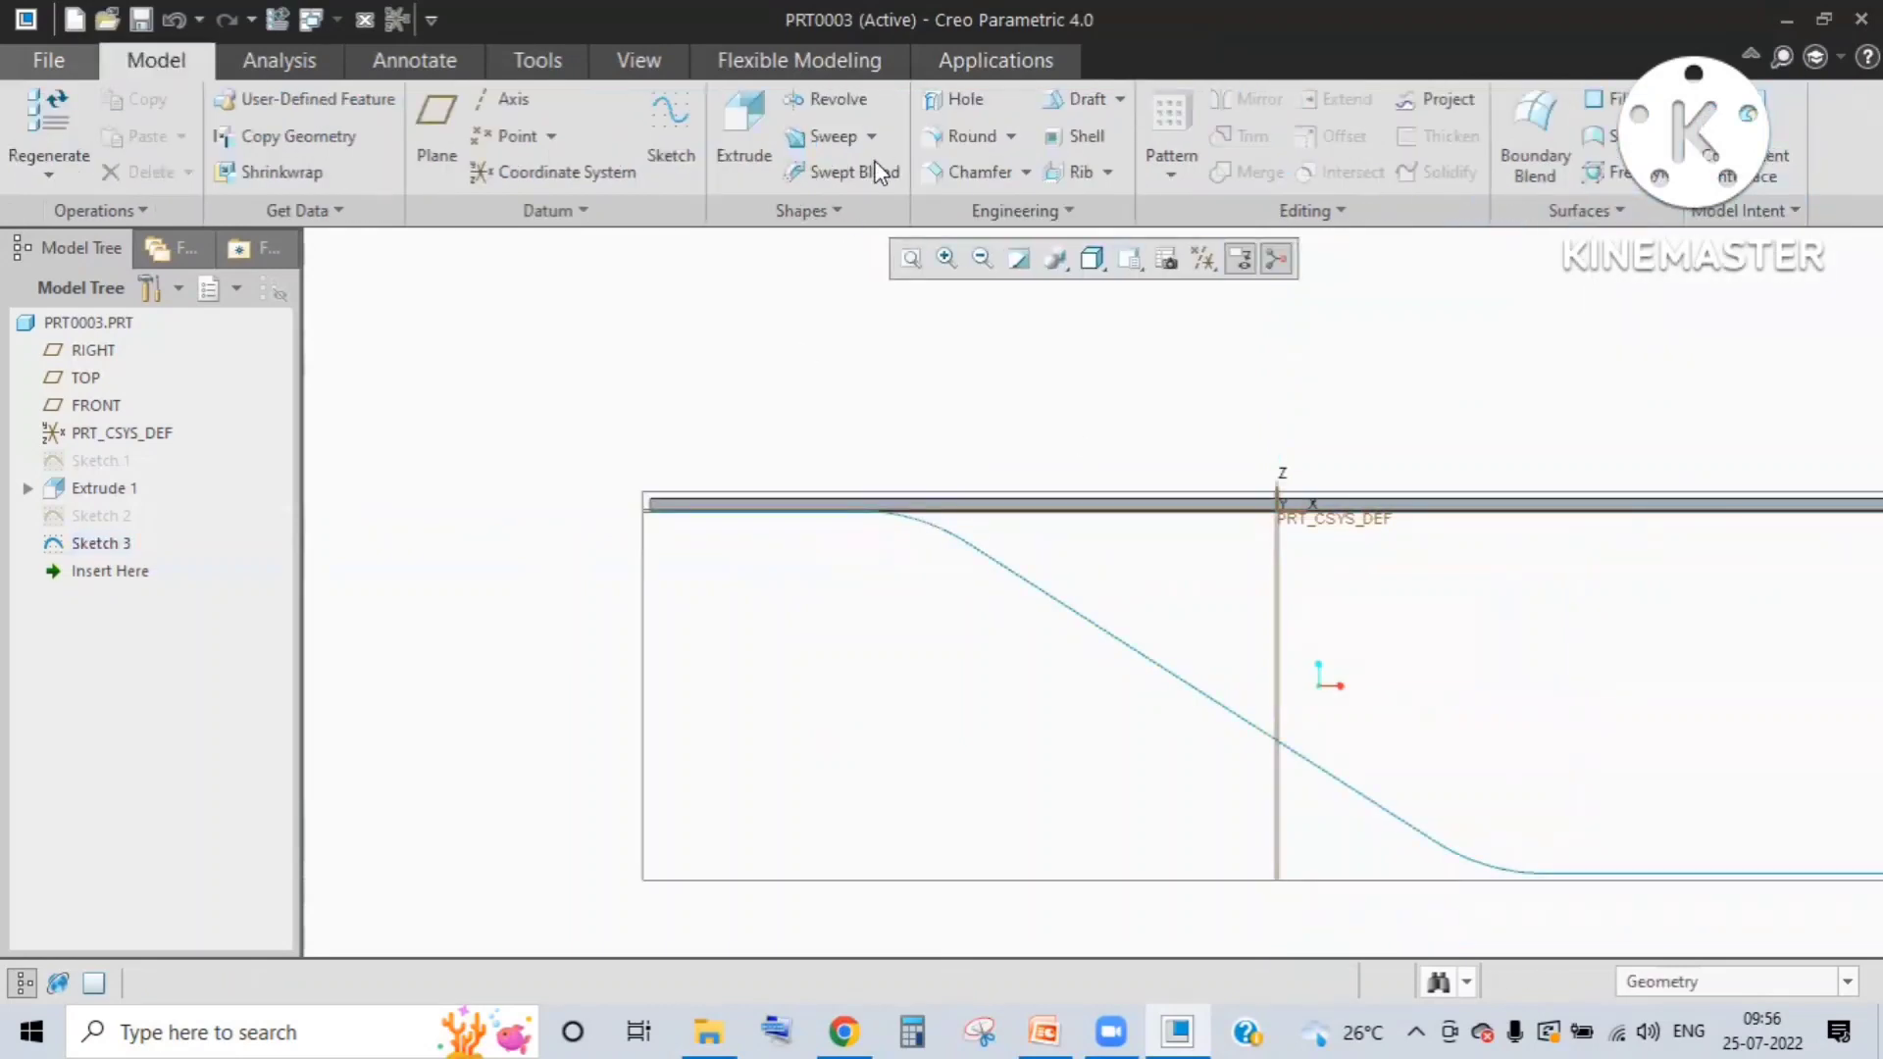
Step: Try to create a Spinal Bend with the filleted sketch path as spine and the plate's solid geometry as bend geometry
key(ctrl+d)
click(1067, 210)
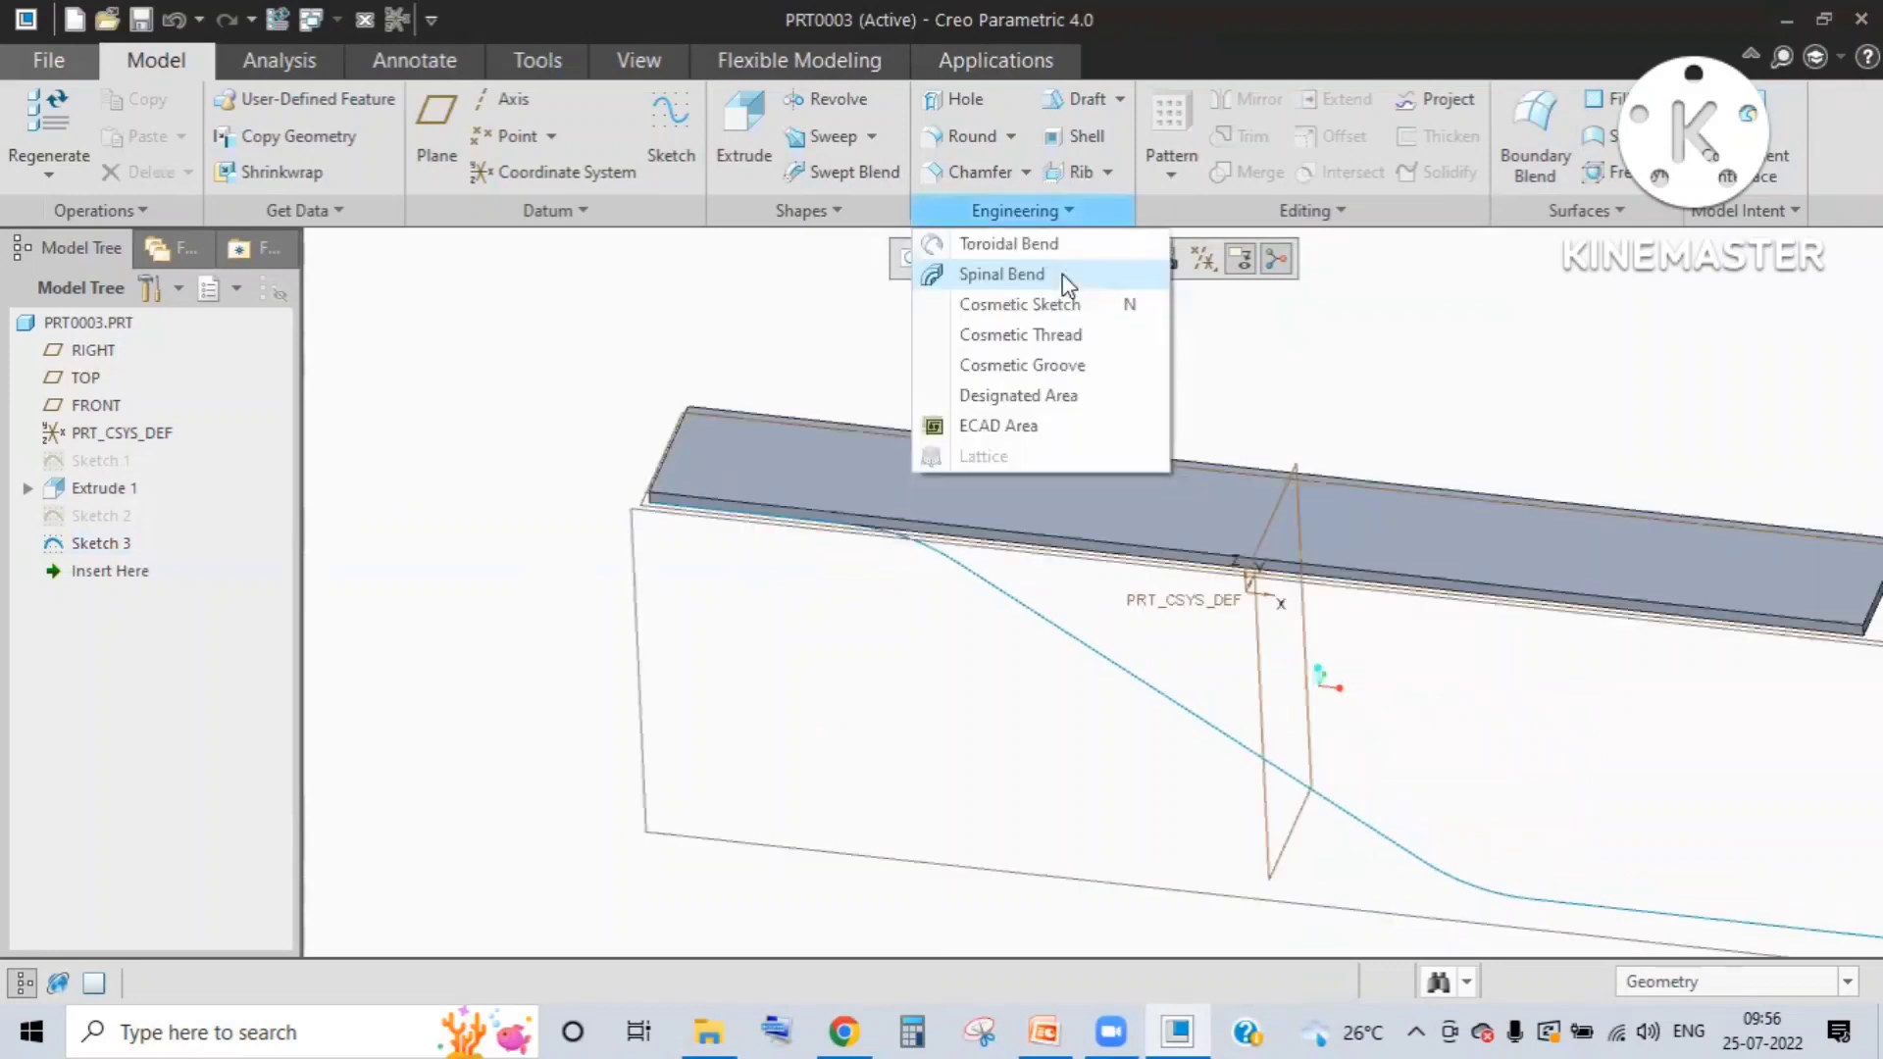
click(1067, 283)
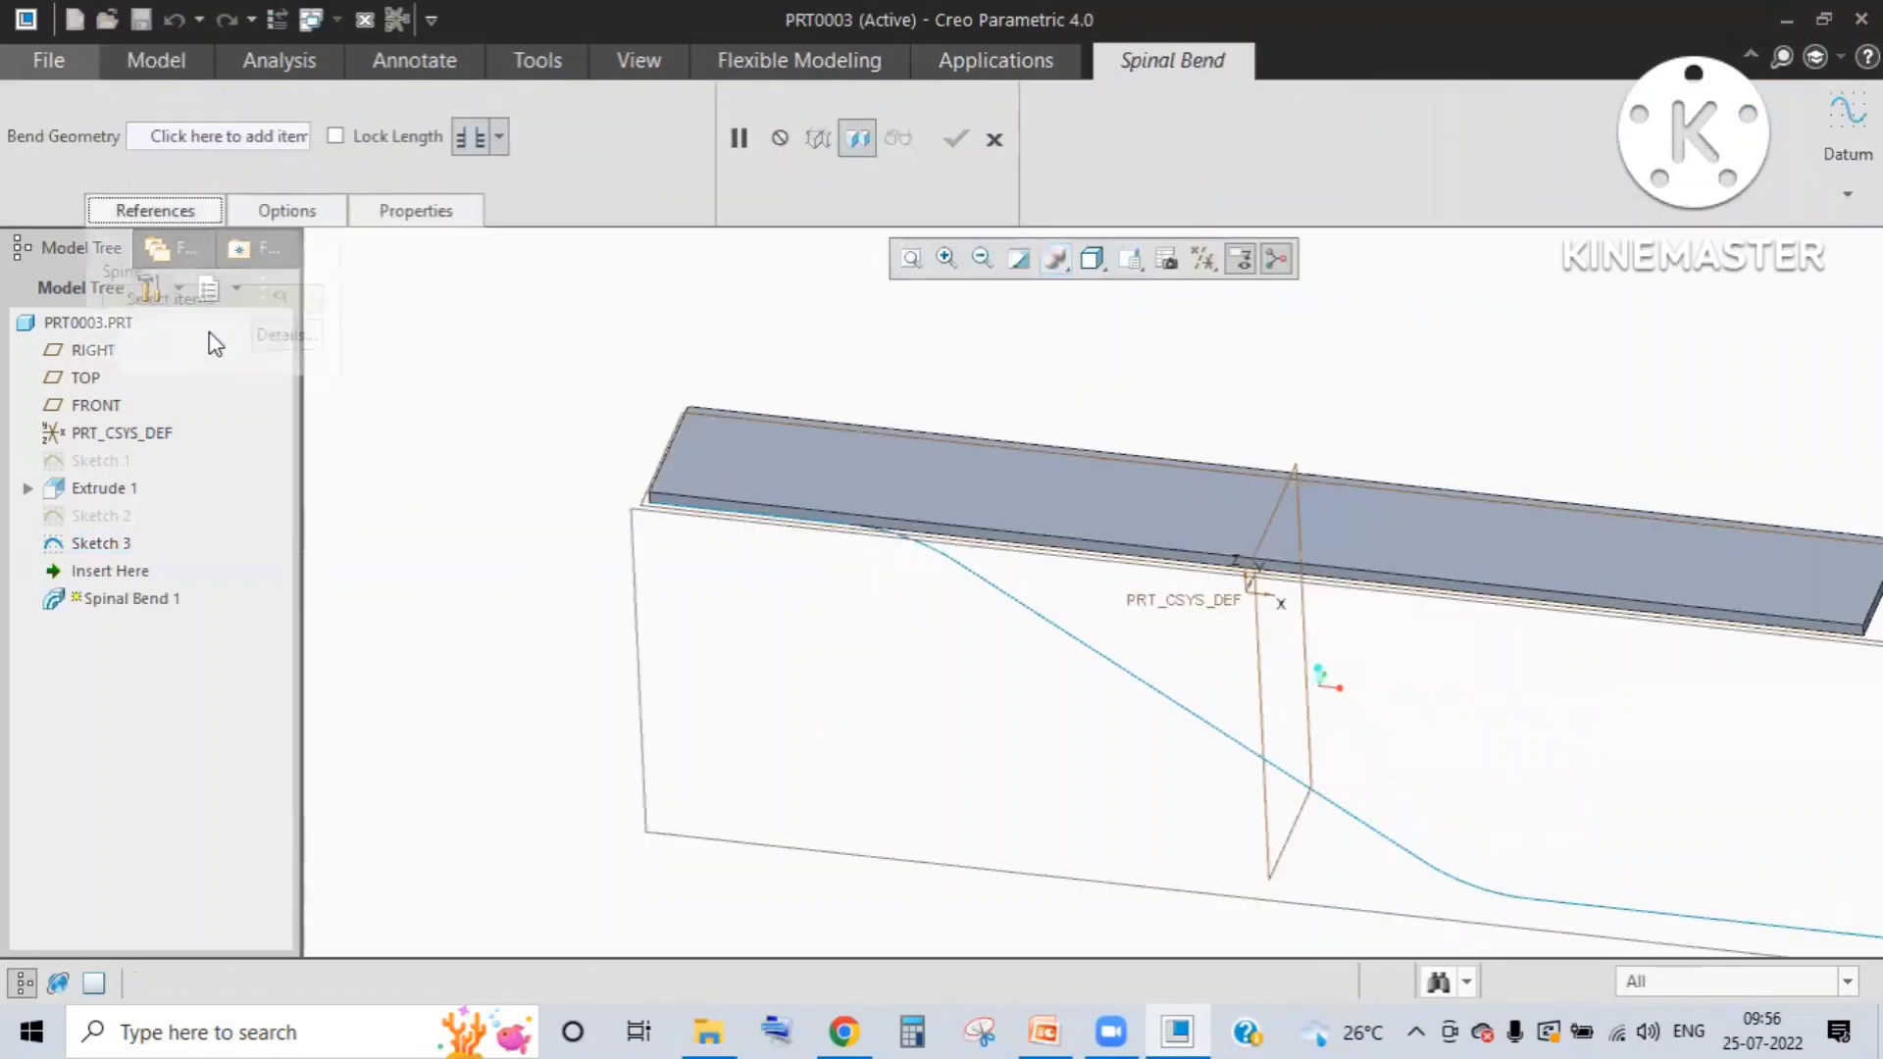
click(1034, 622)
click(232, 137)
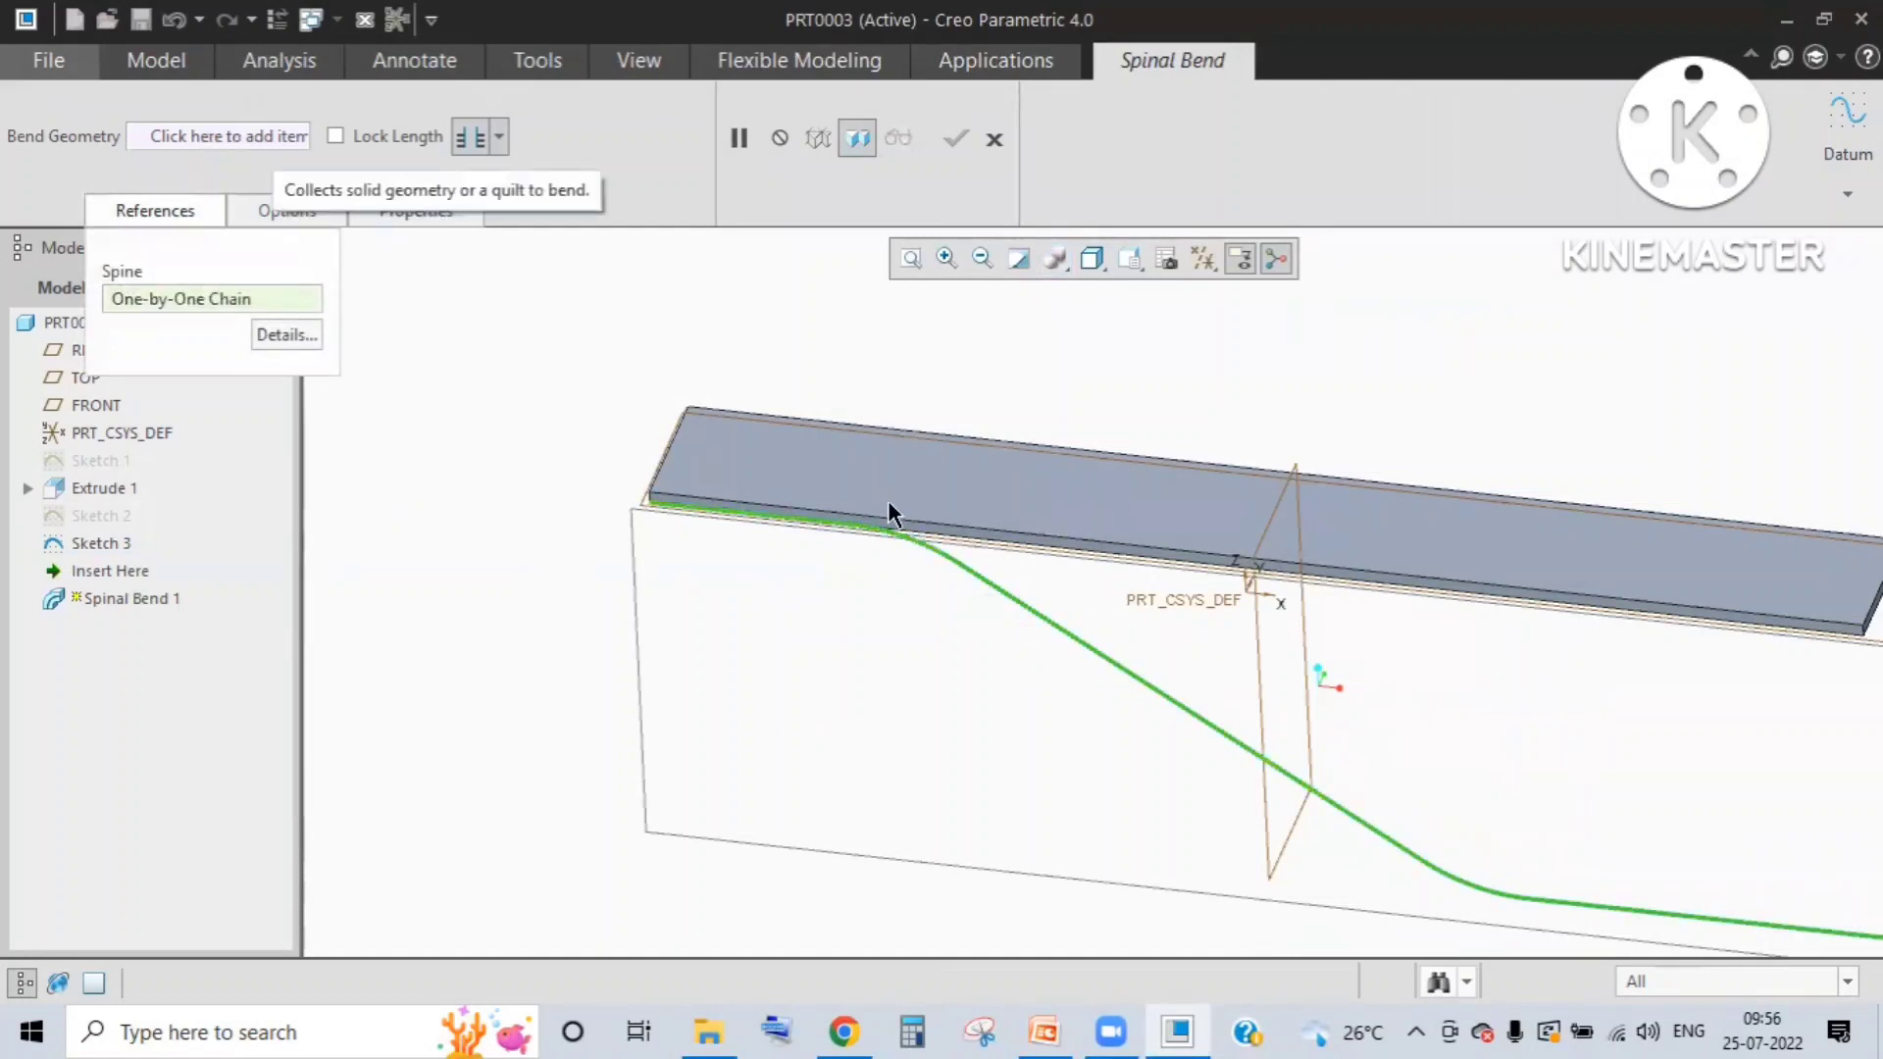
click(937, 671)
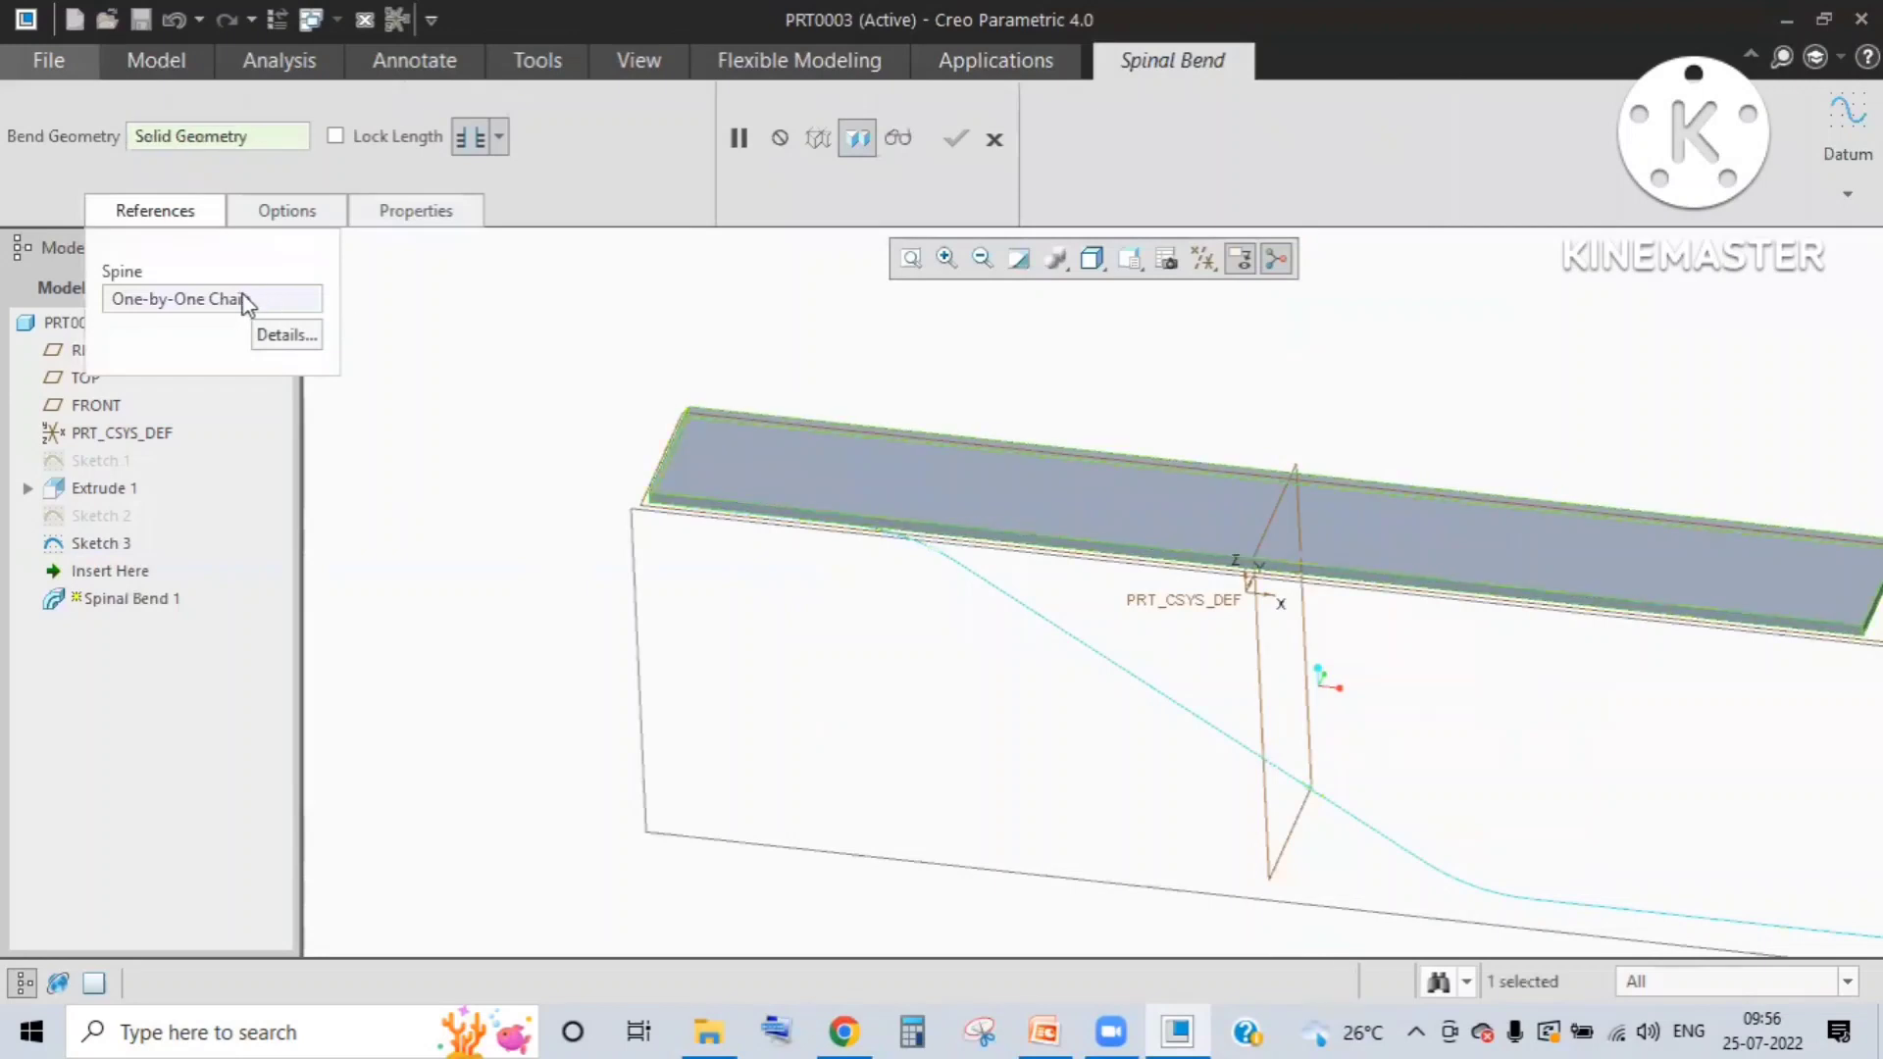
click(294, 212)
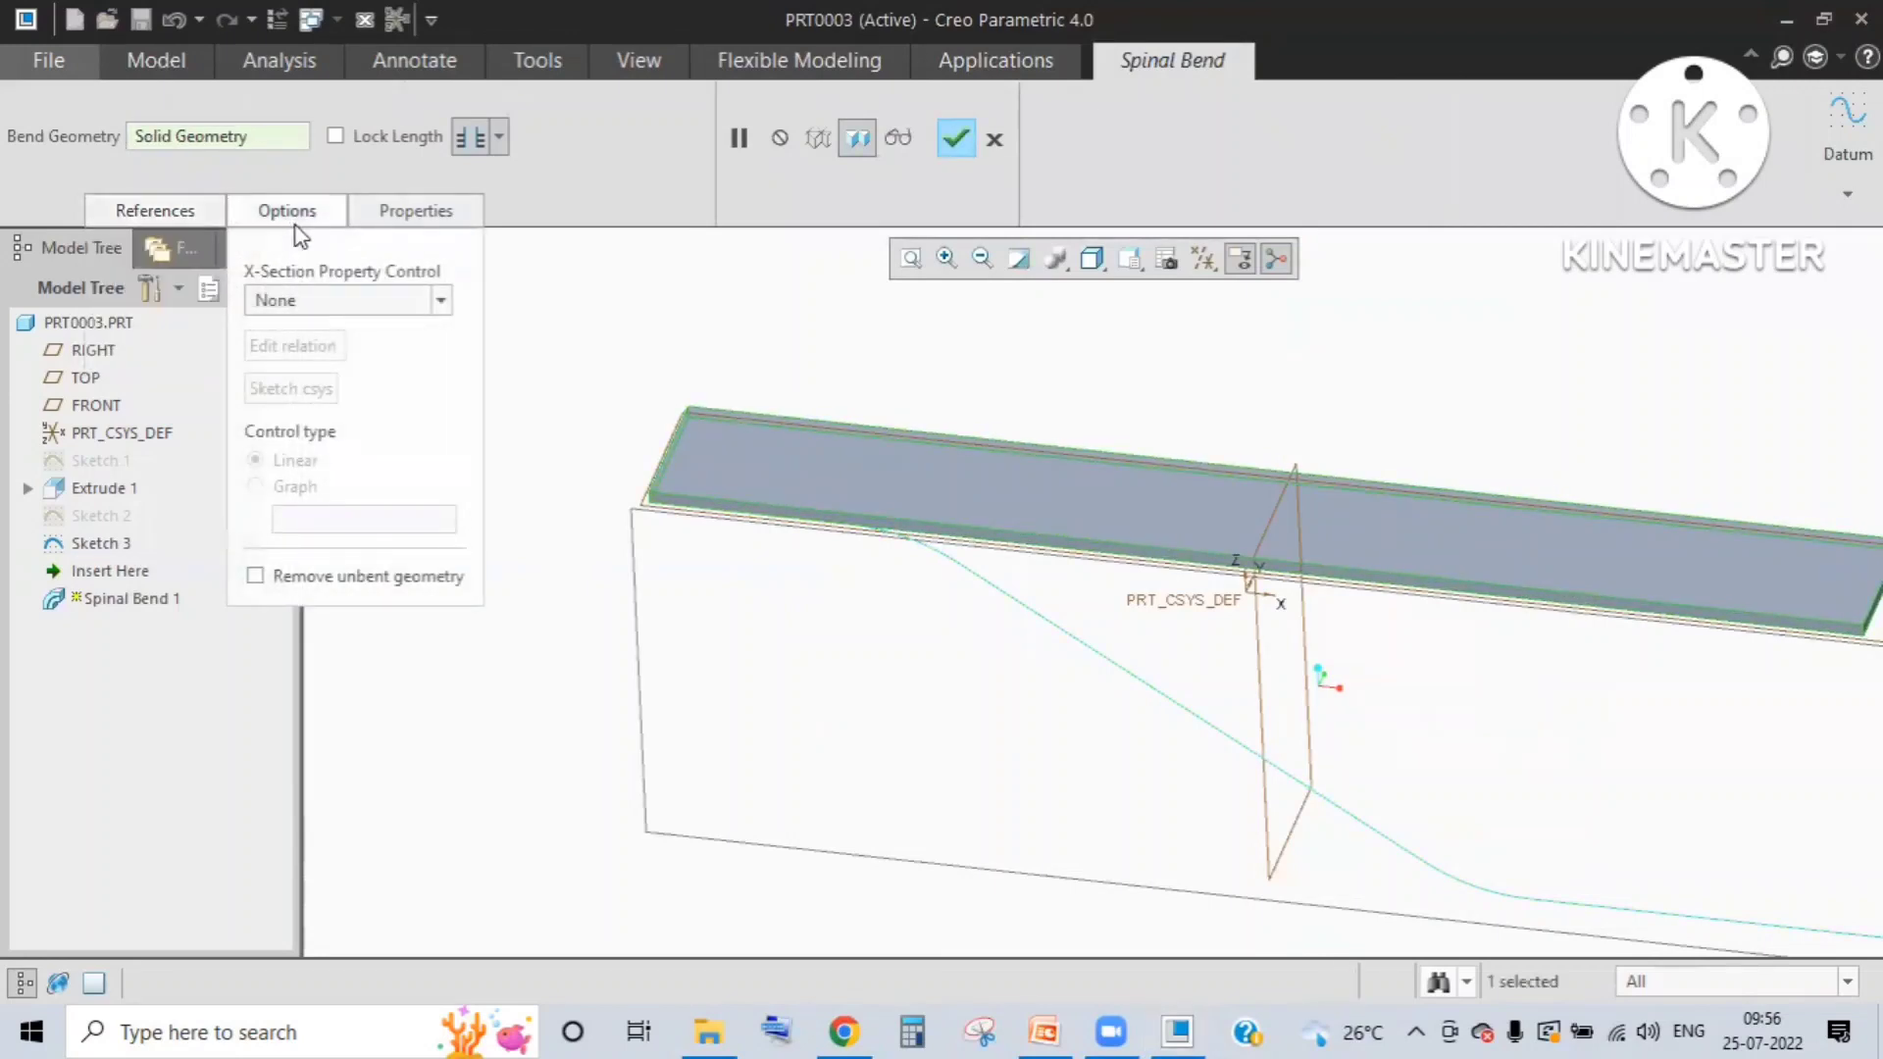
click(150, 208)
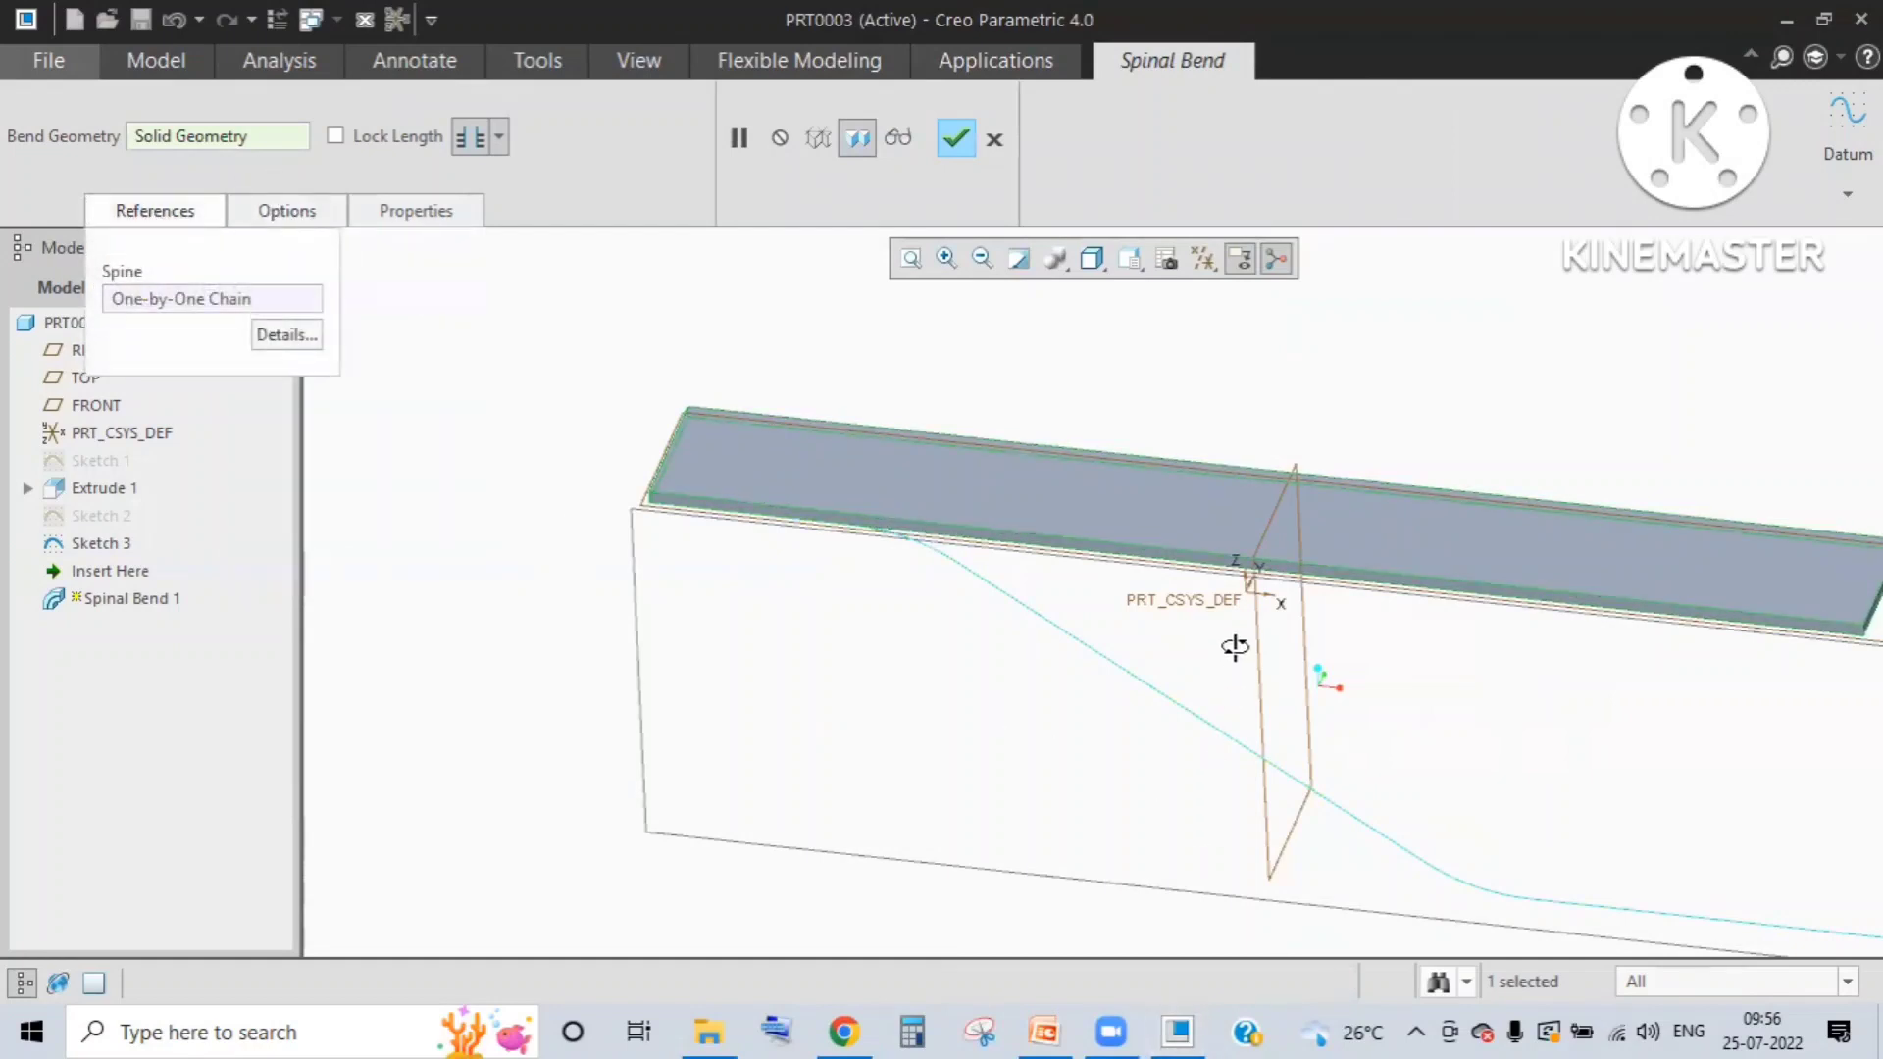
middle_drag(1234, 647, 1231, 475)
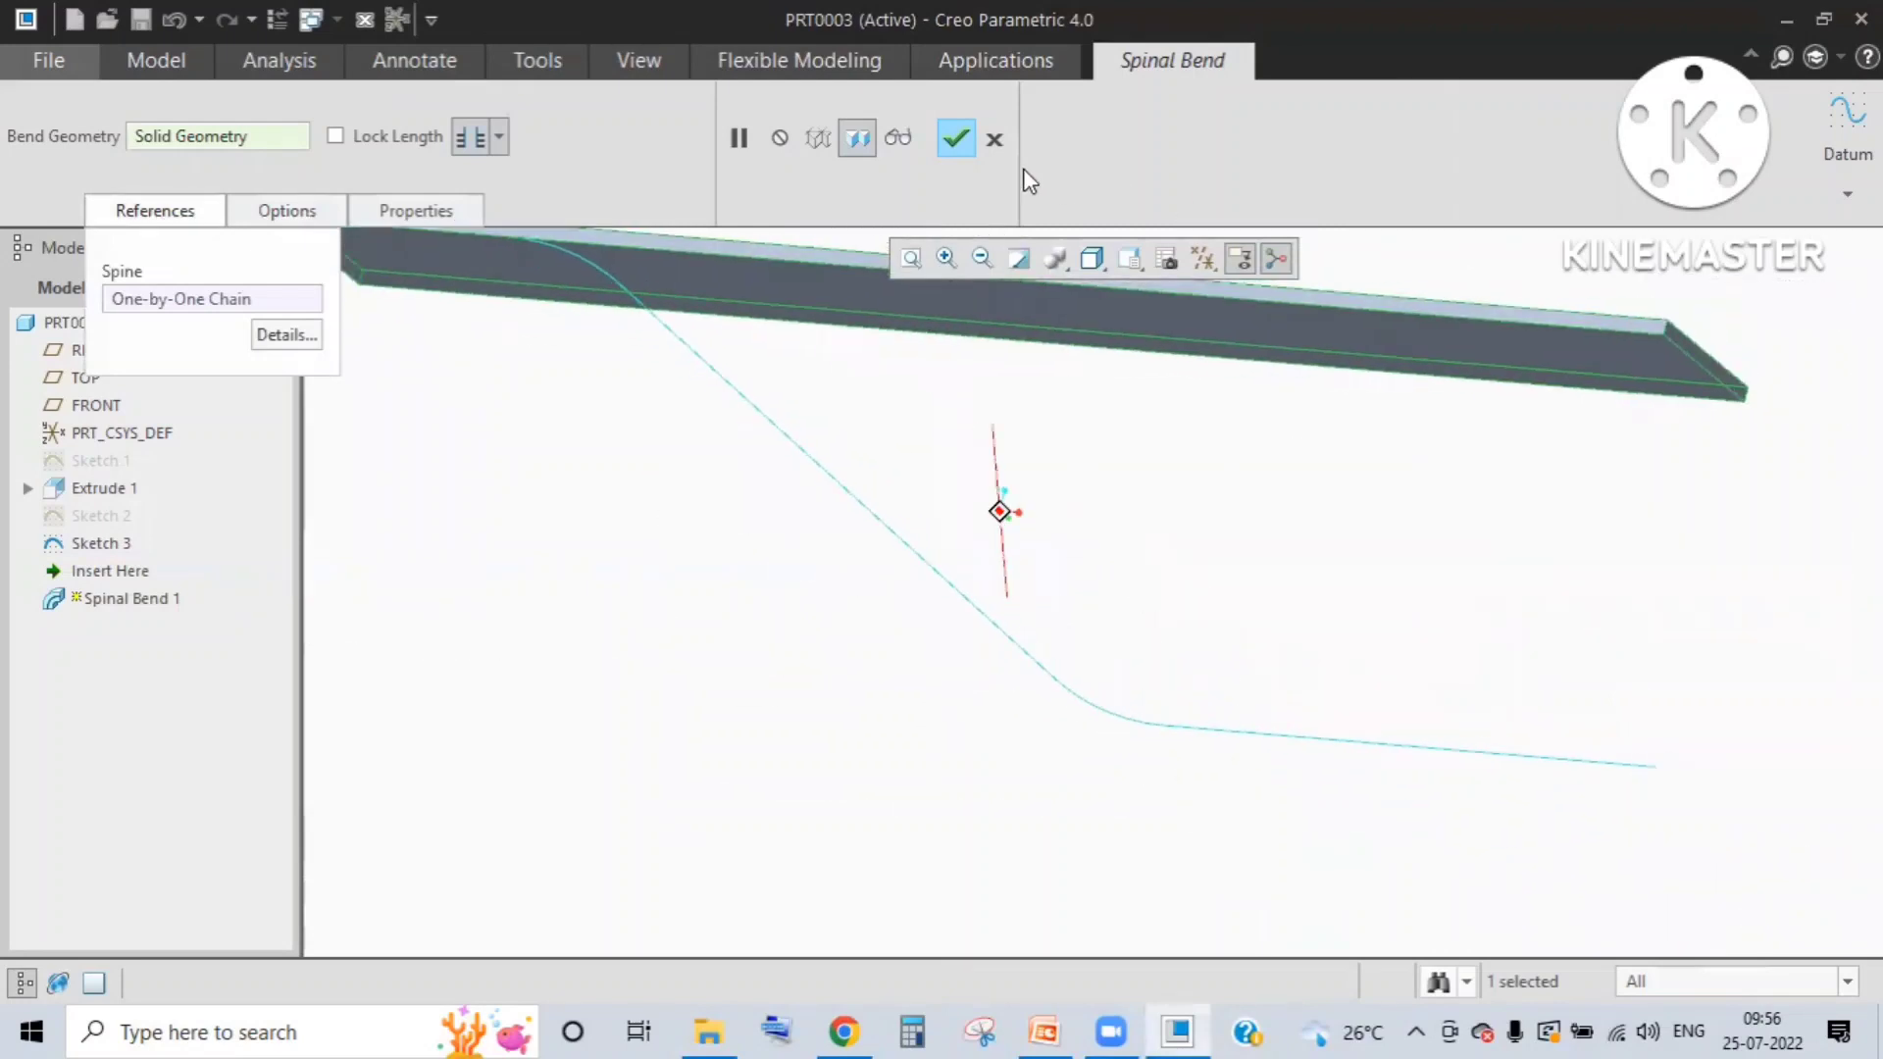
middle_drag(1034, 284, 1082, 685)
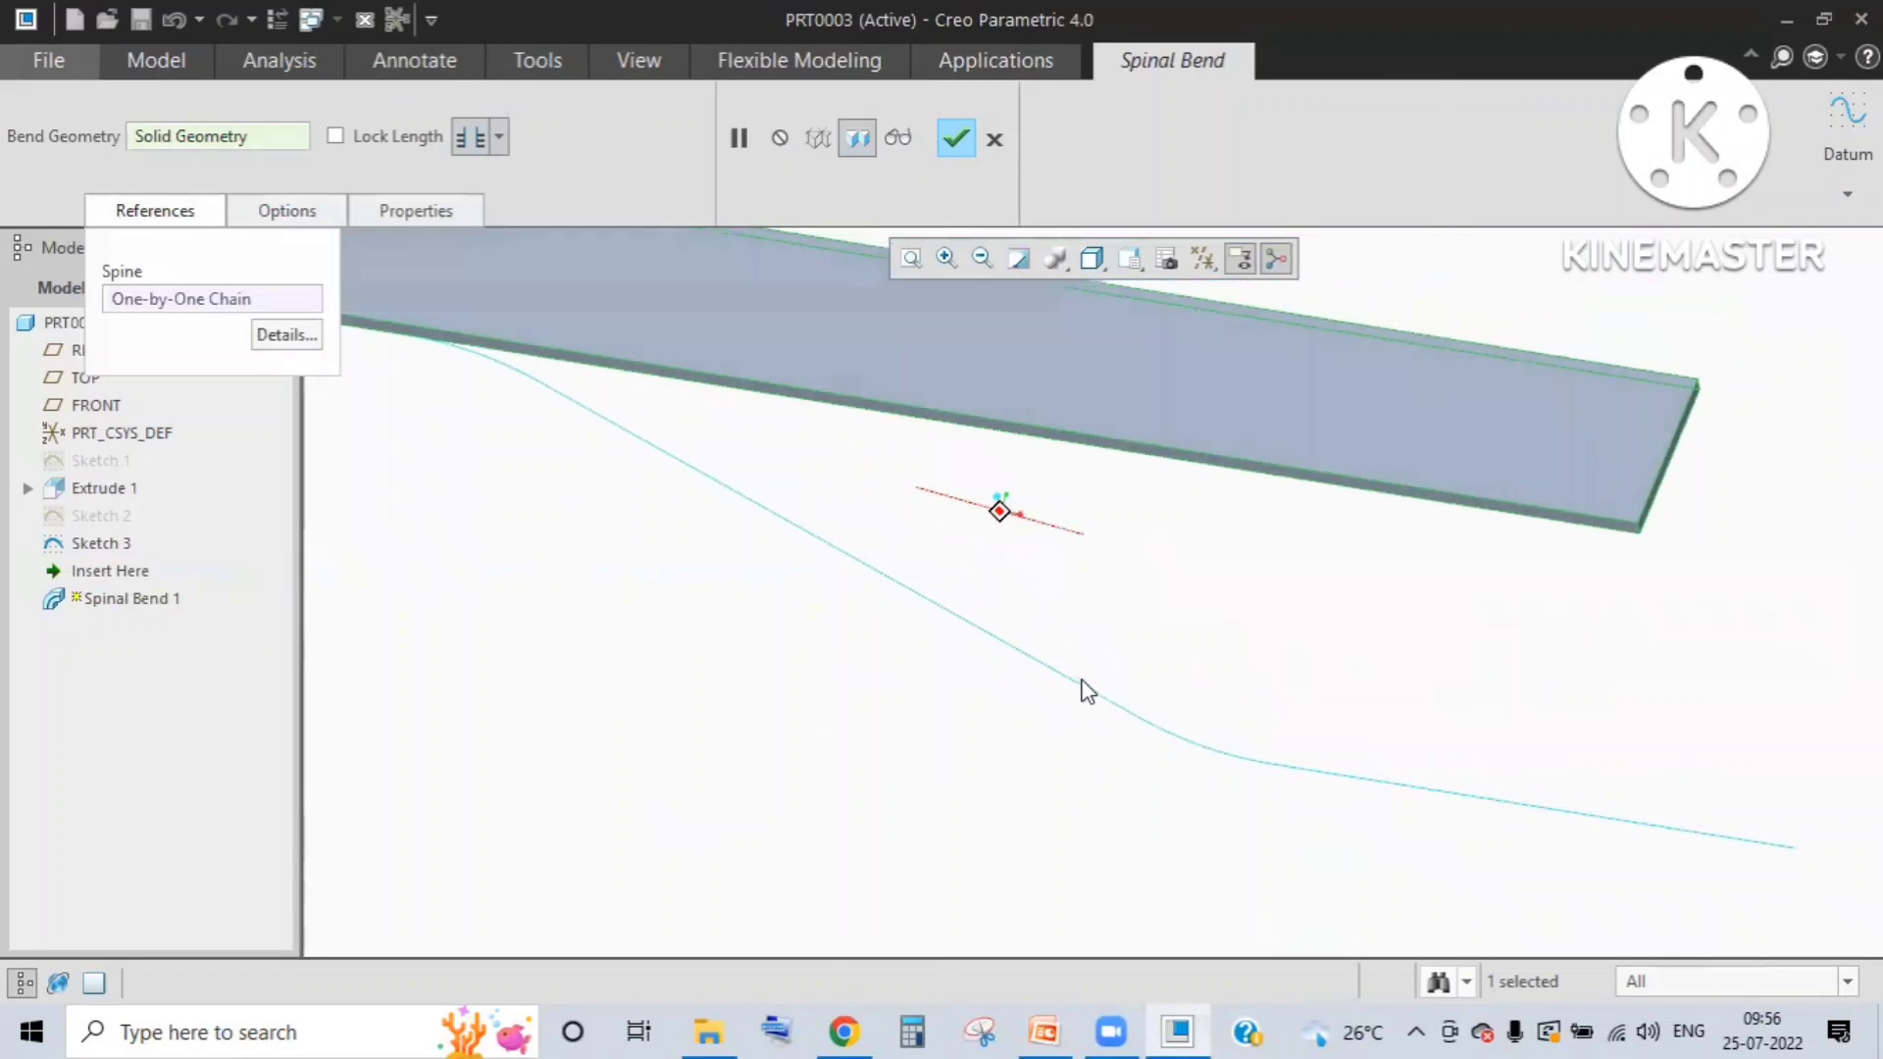
key(Escape)
Step: Reopen the path sketch and set the horizontal distance from its start point to the vertical reference to 5000
key(Left)
key(Return)
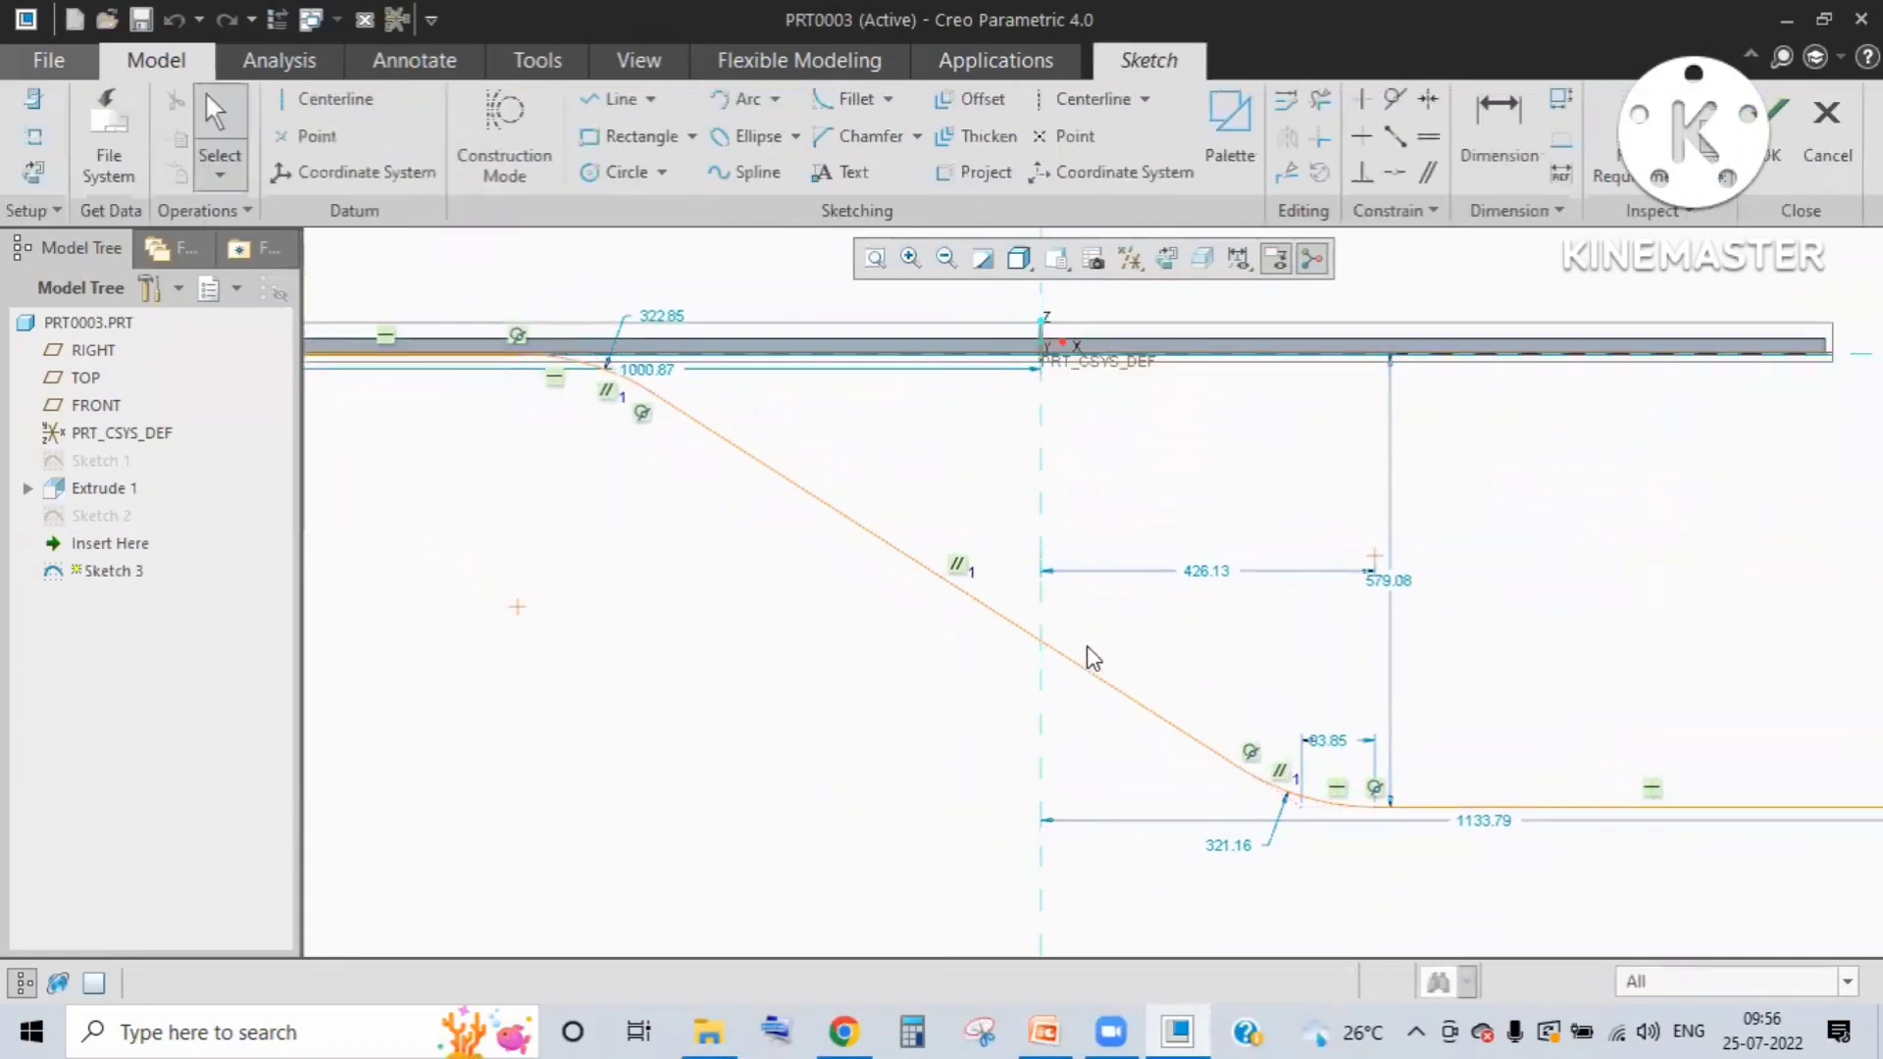
scroll(1085, 648, down, 3)
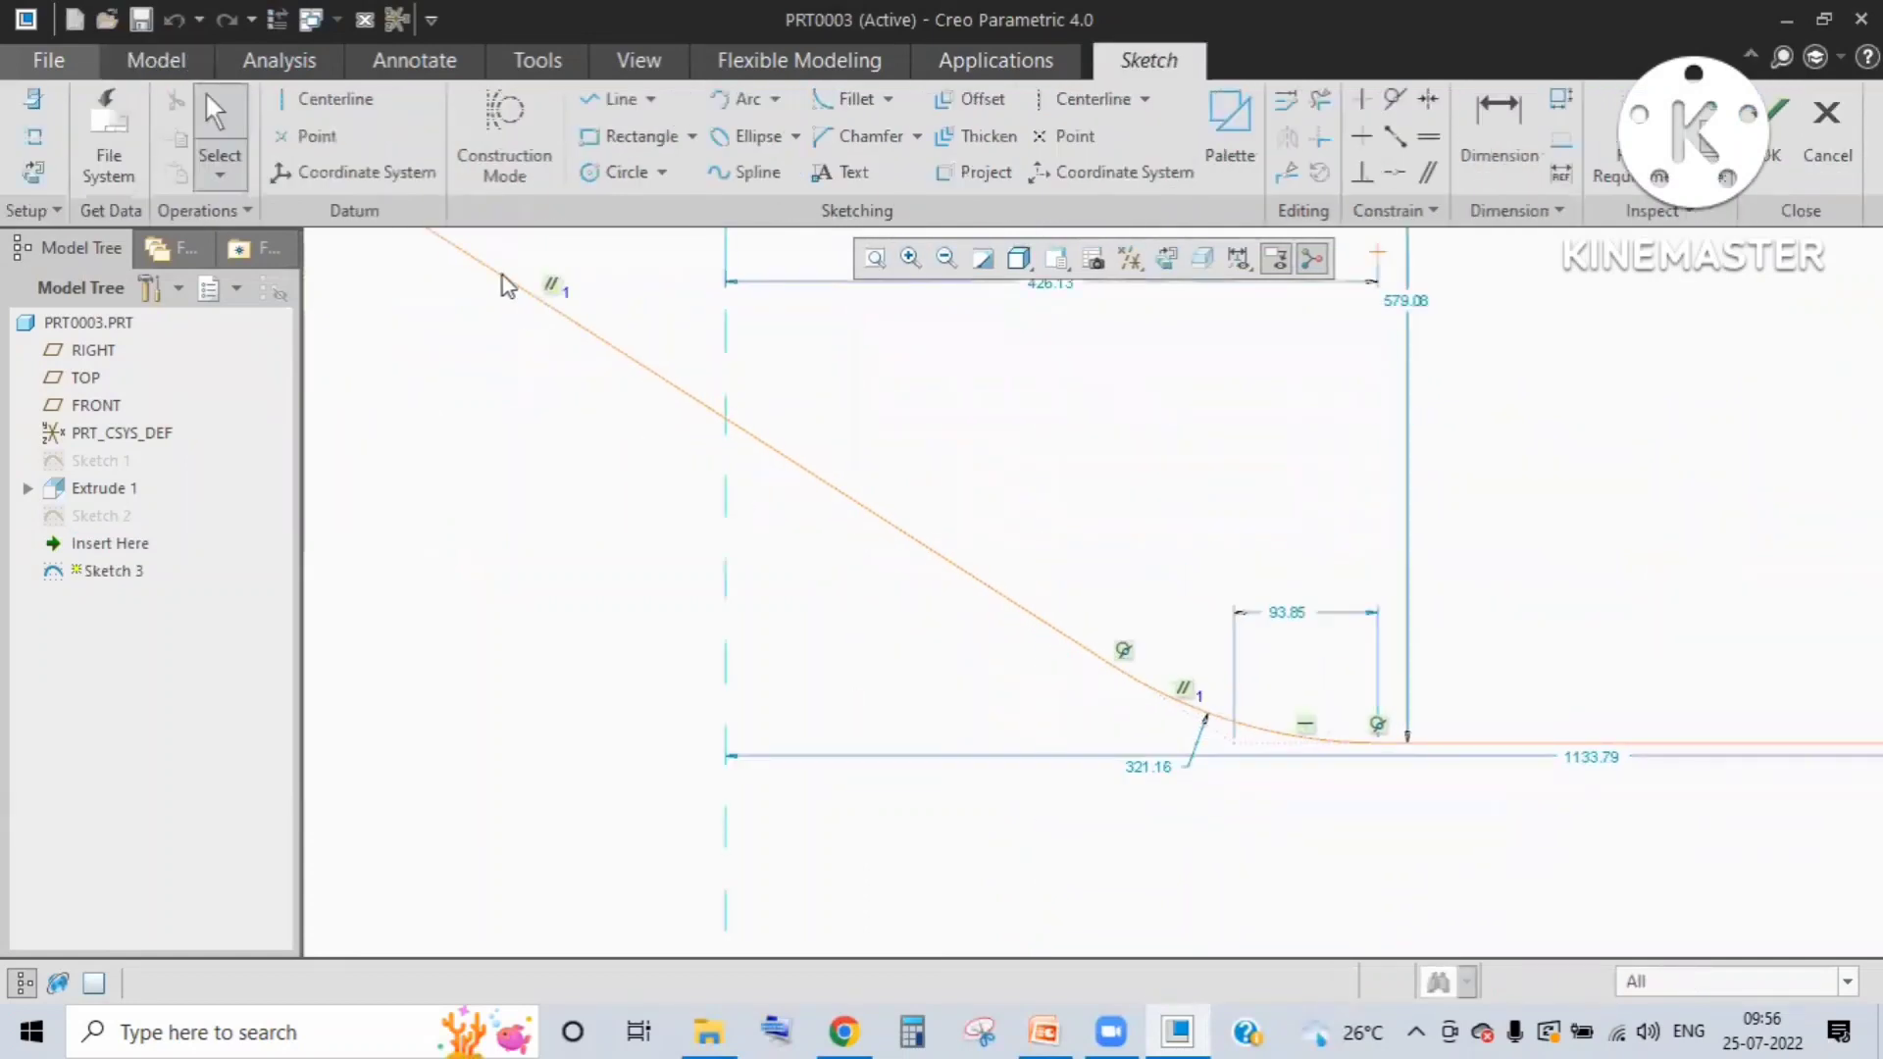
scroll(501, 273, down, 1)
scroll(431, 273, up, 4)
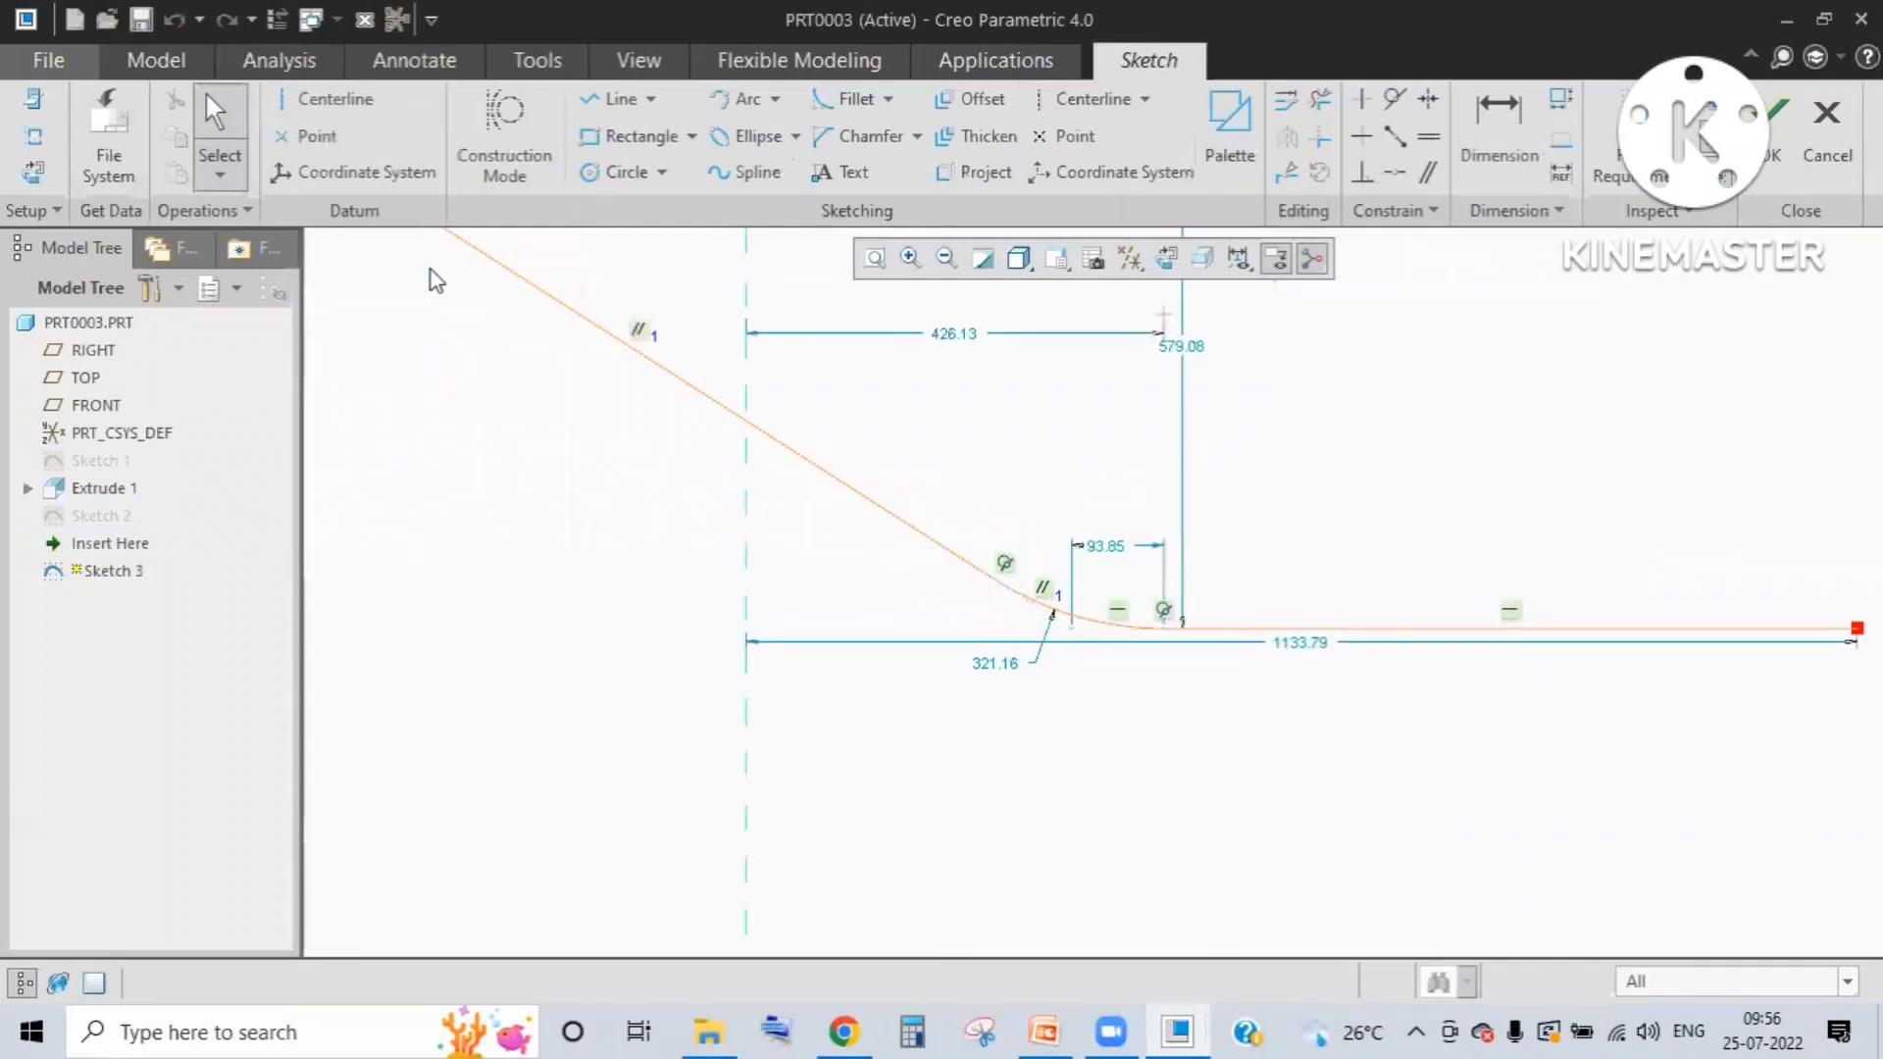
scroll(530, 338, down, 6)
mouse_move(688, 495)
middle_down()
mouse_move(814, 385)
mouse_move(853, 432)
mouse_move(897, 438)
mouse_move(837, 487)
middle_up()
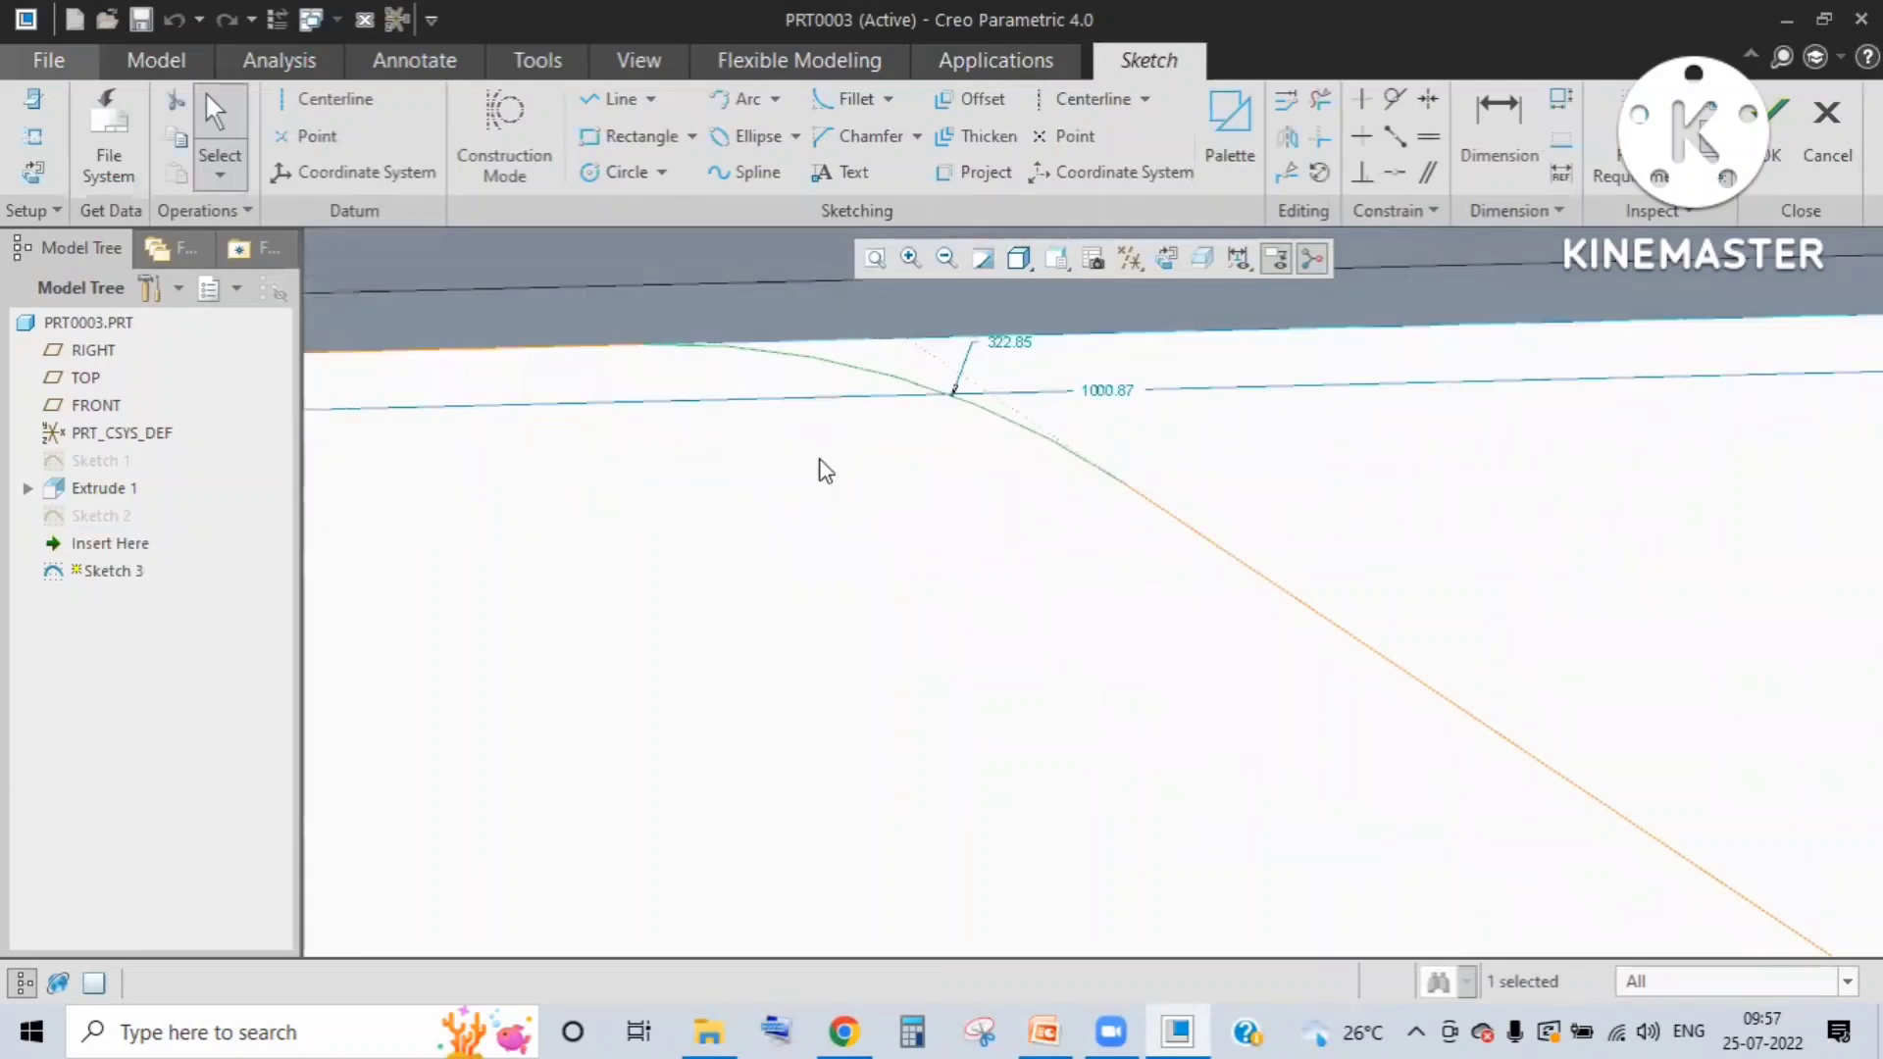
mouse_move(825, 470)
middle_down()
mouse_move(723, 420)
mouse_move(919, 495)
mouse_move(999, 477)
mouse_move(1042, 496)
middle_up()
double_click(1020, 454)
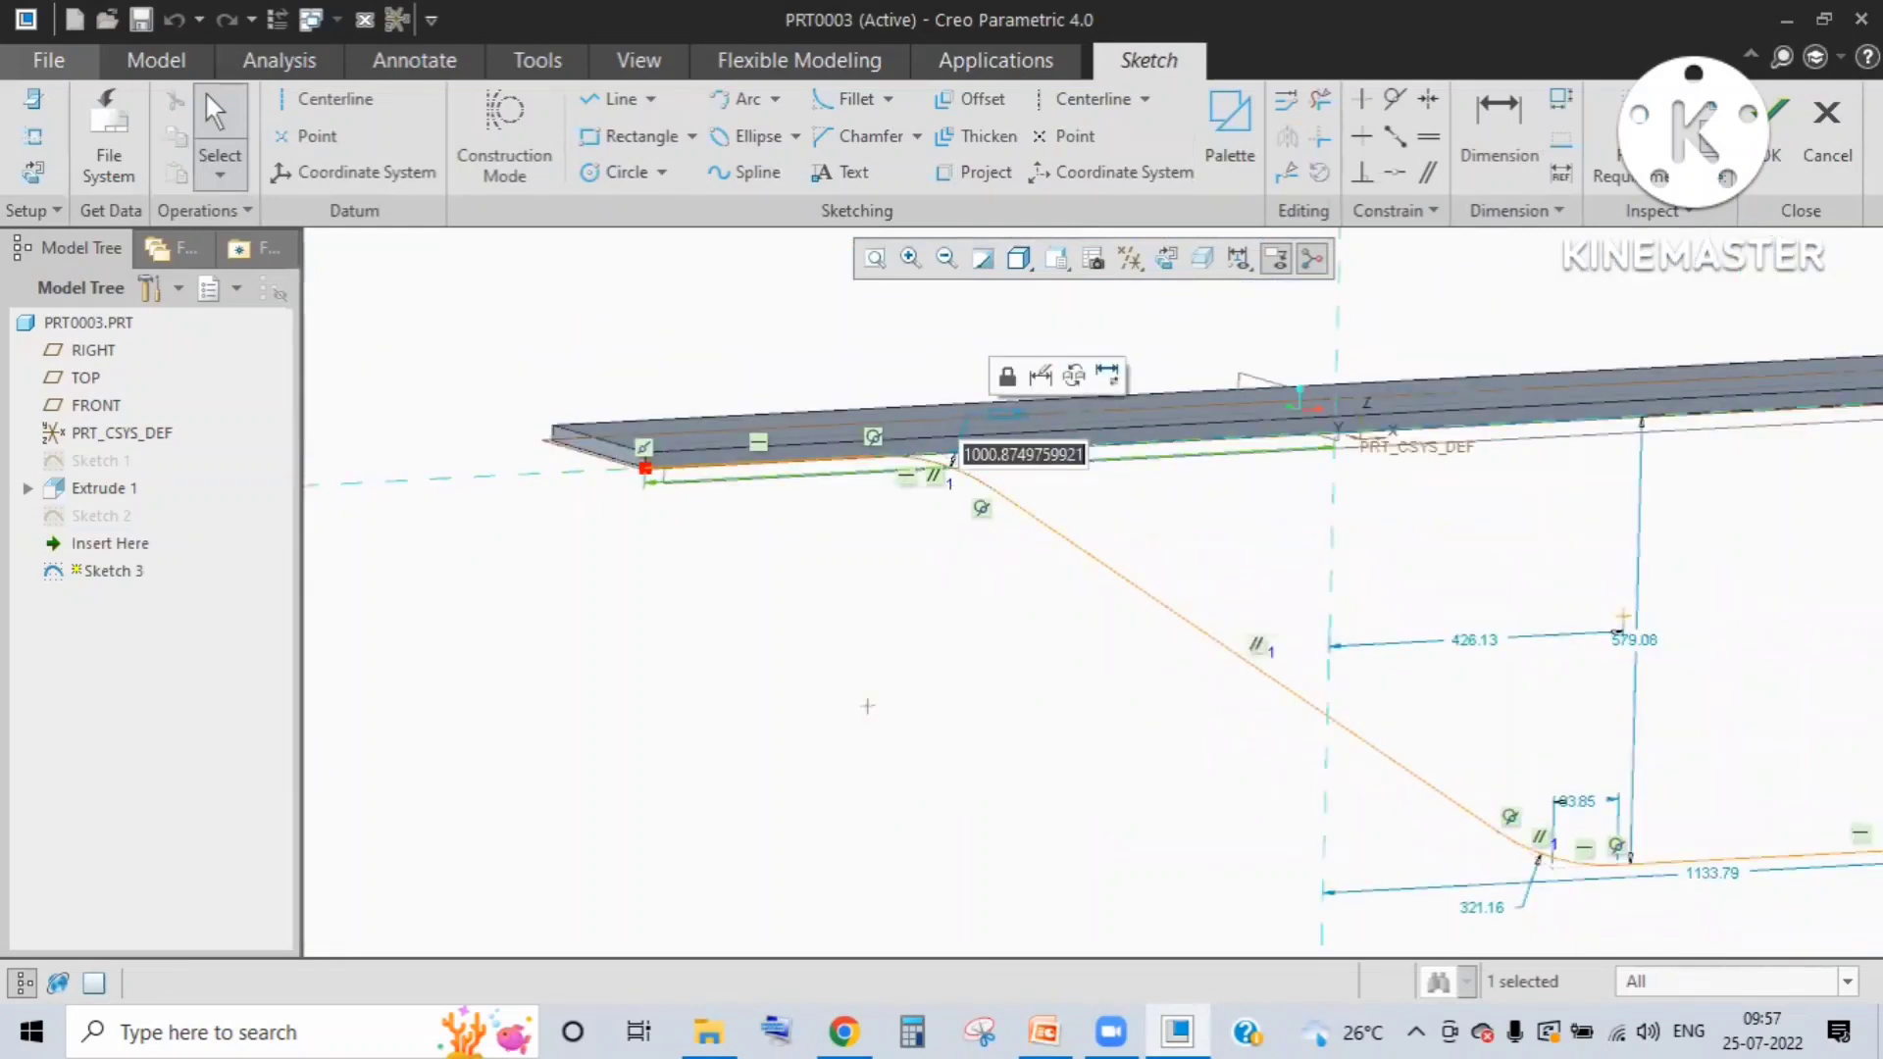
text(5000)
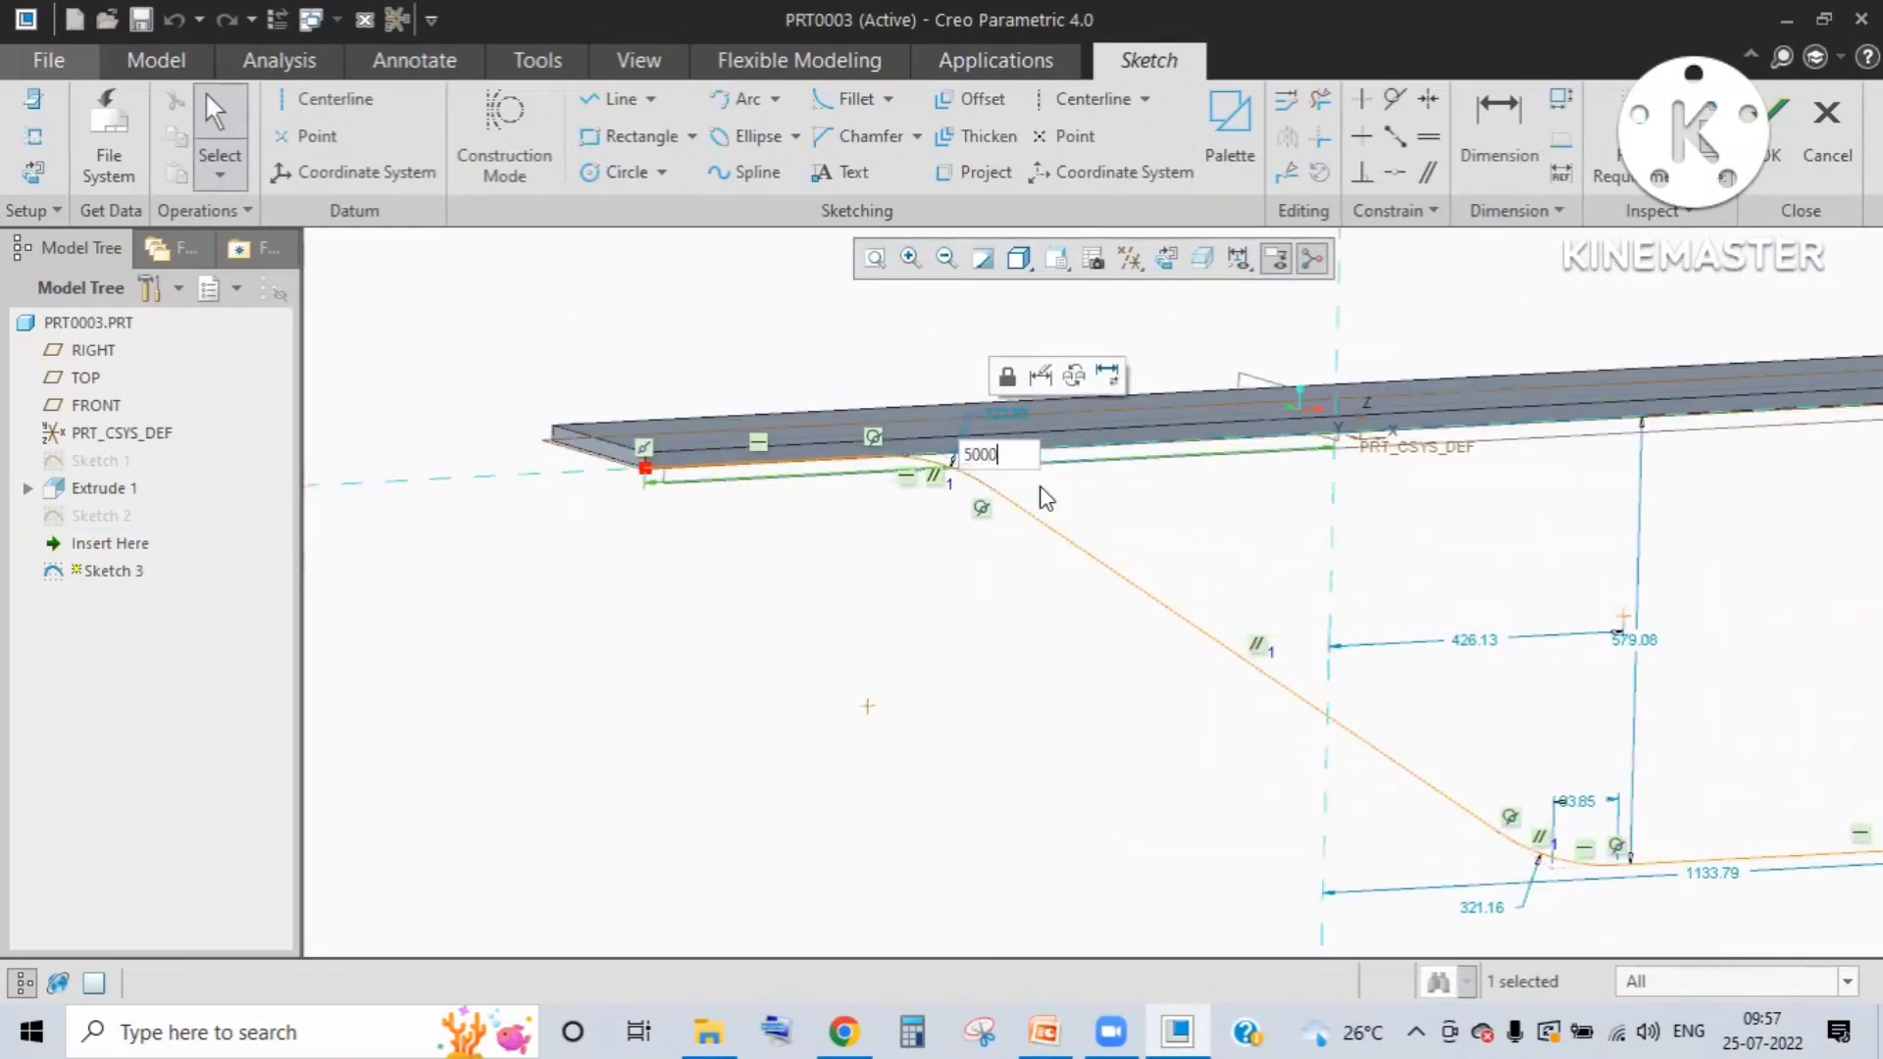
key(Return)
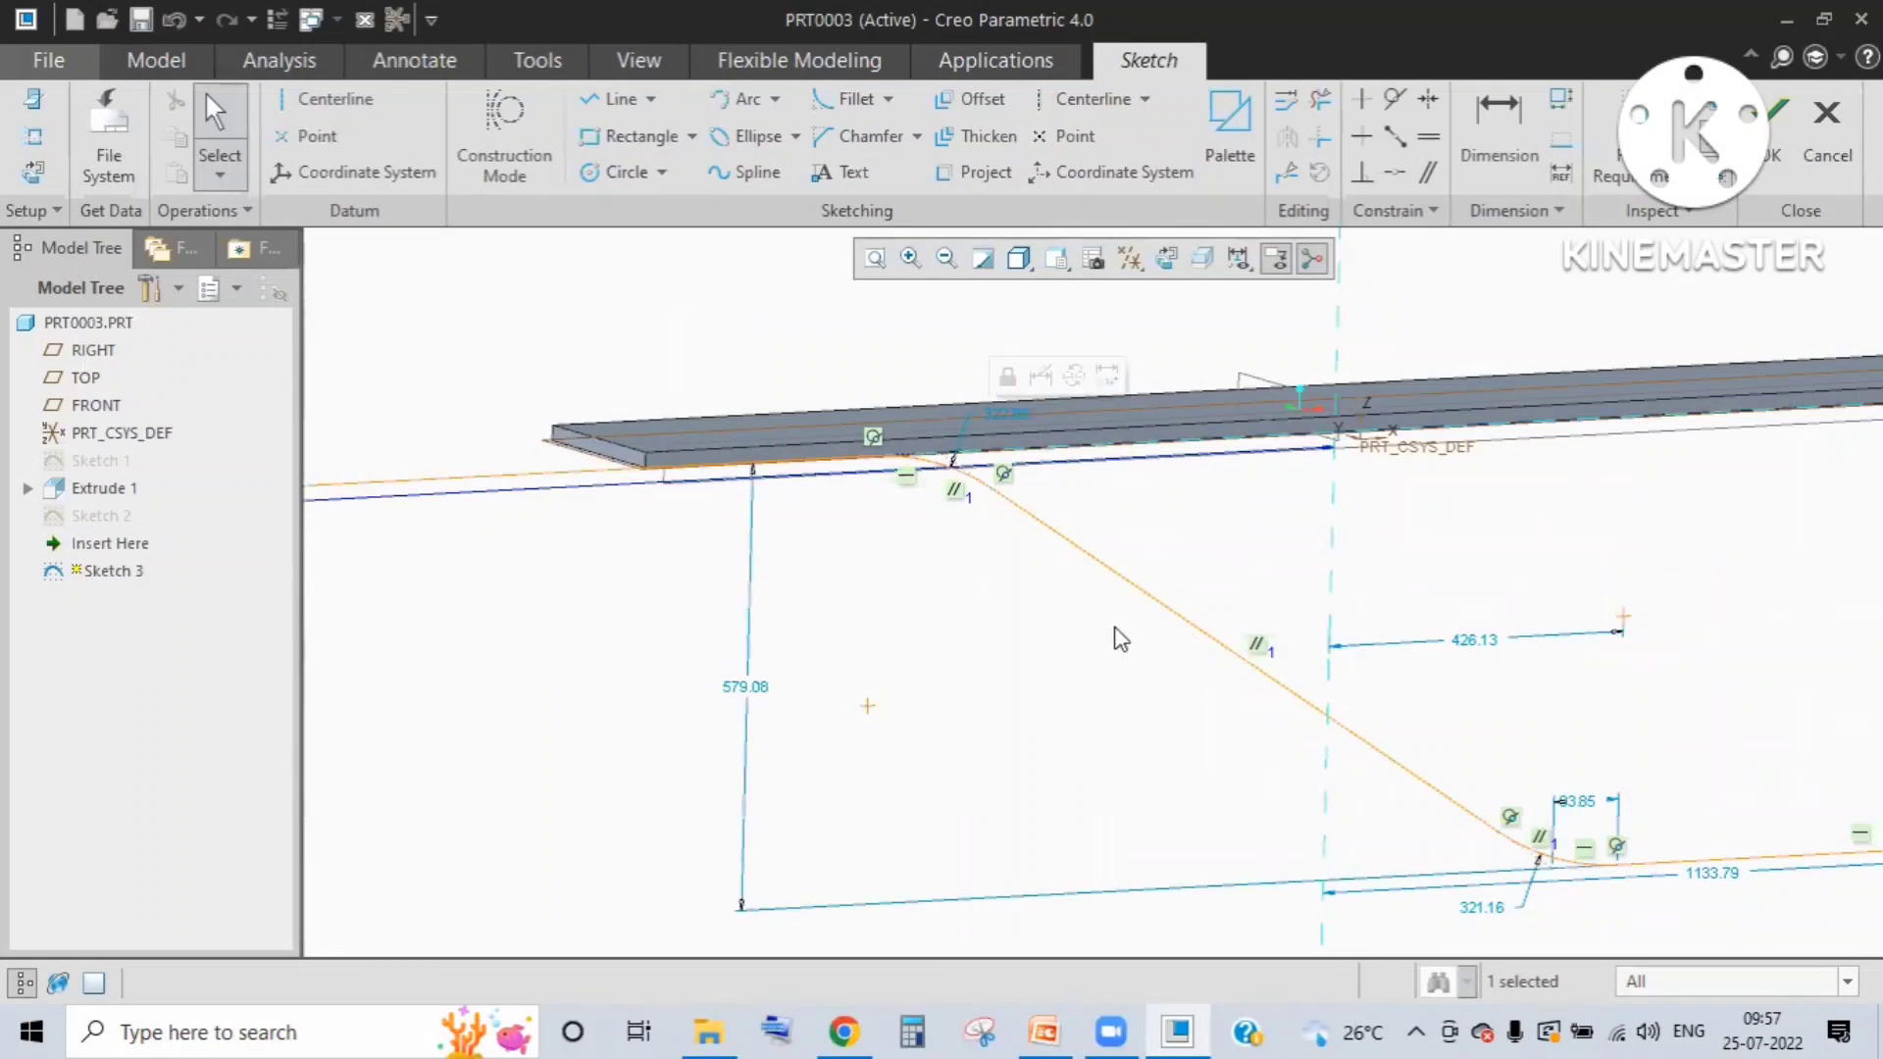
Step: Undo the last dimension change, select the path's start point at the plate's end, and finish the sketch
middle_drag(1121, 638, 631, 504)
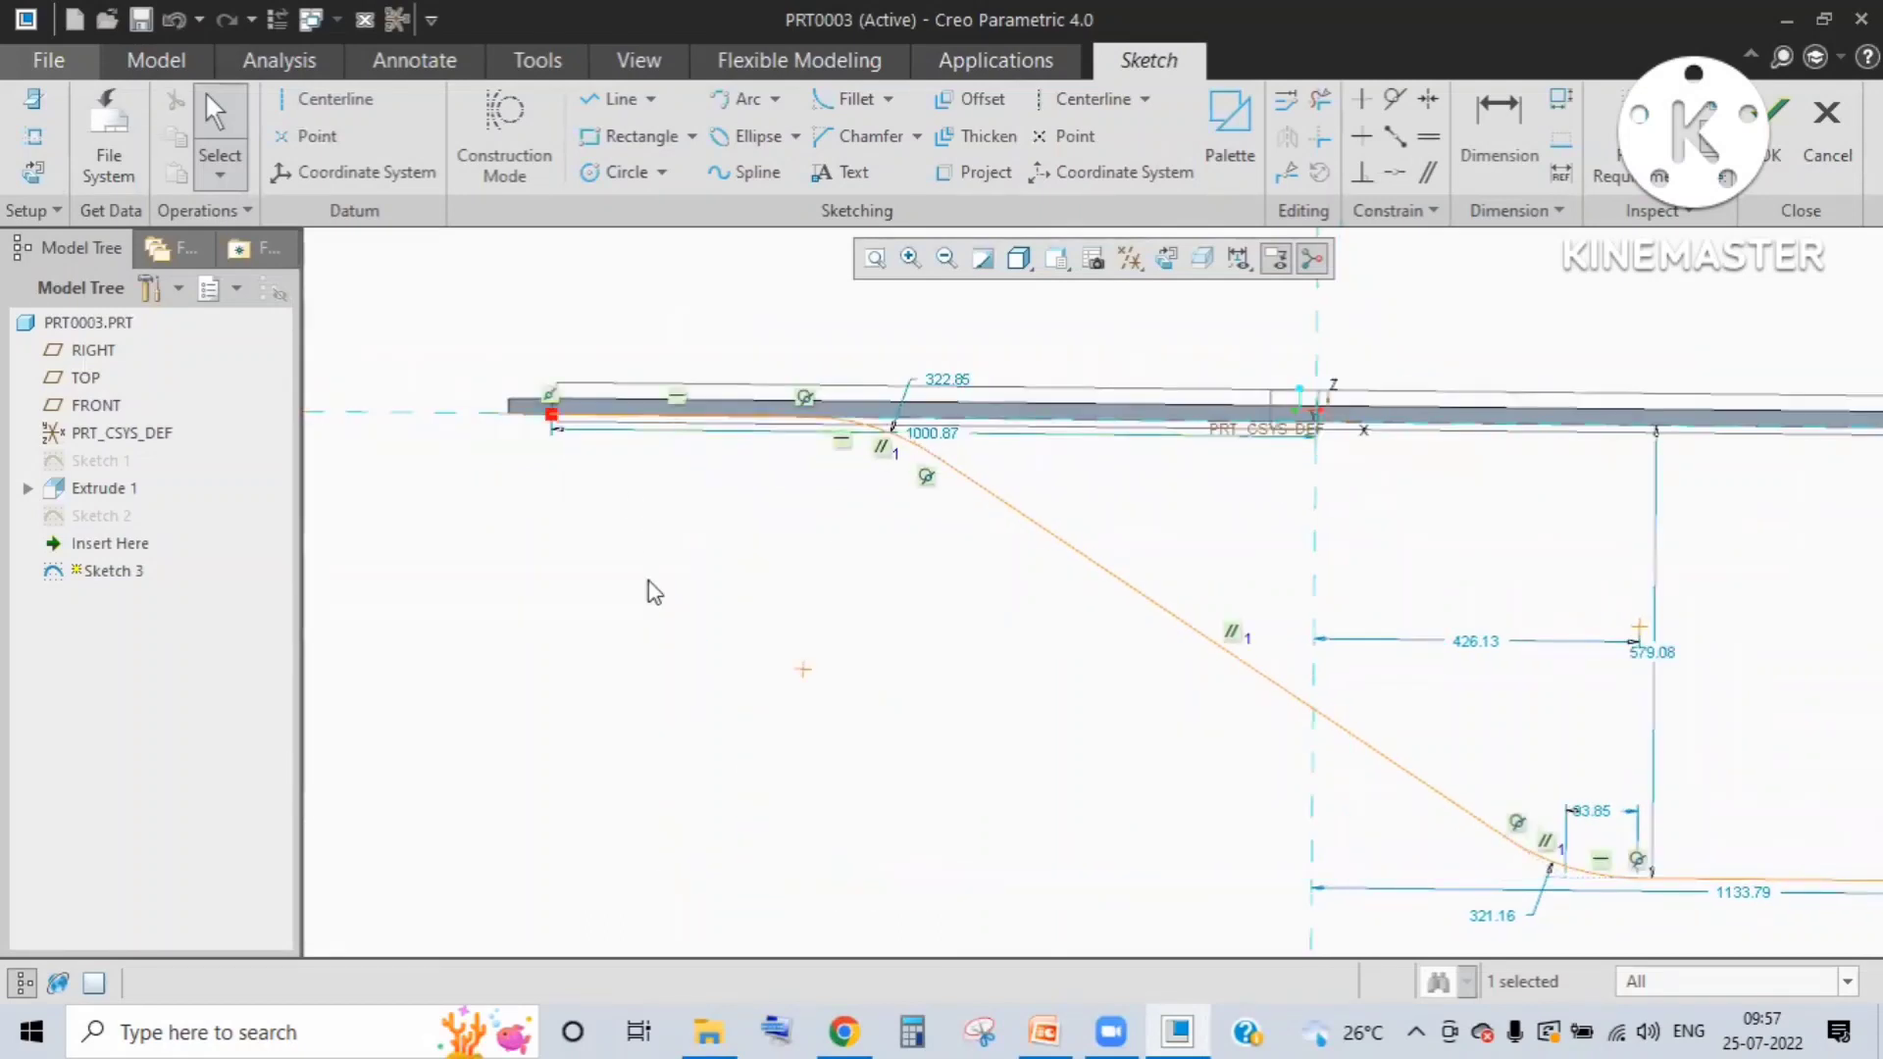
middle_drag(654, 593, 585, 525)
click(589, 530)
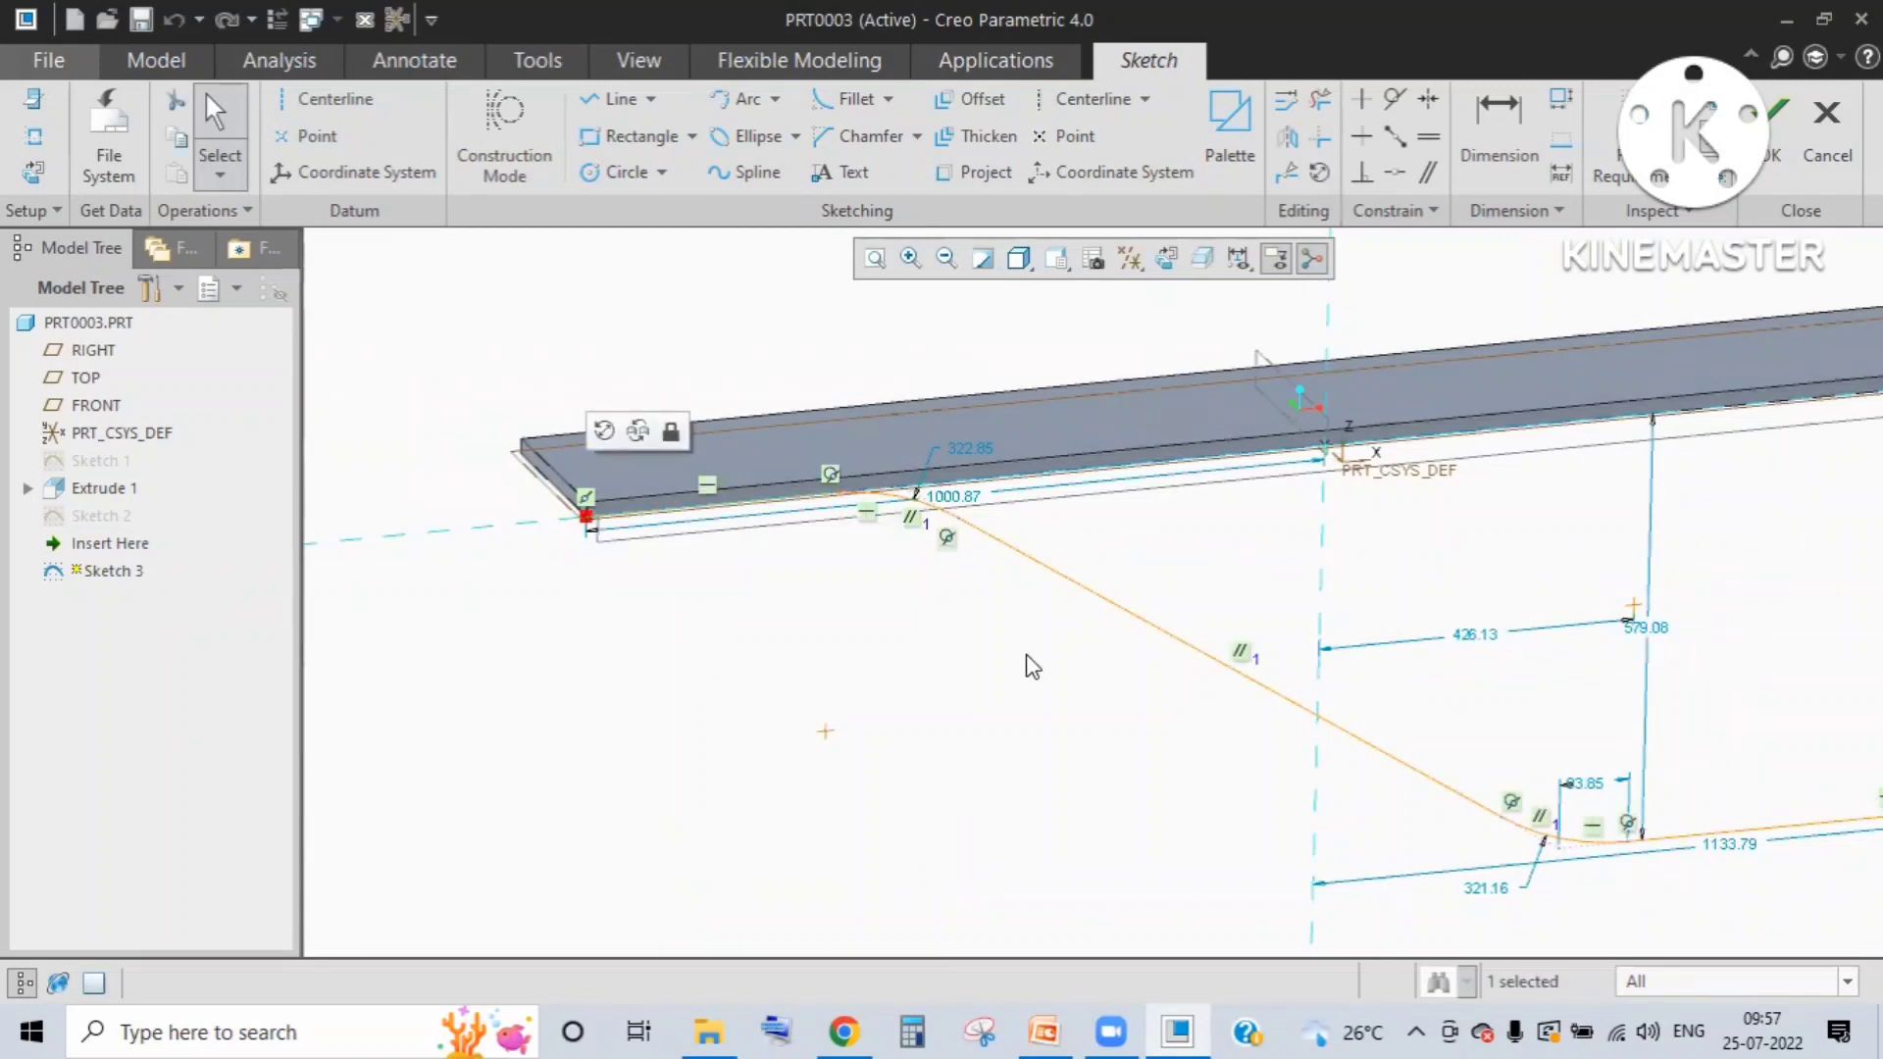
click(1690, 272)
click(1777, 116)
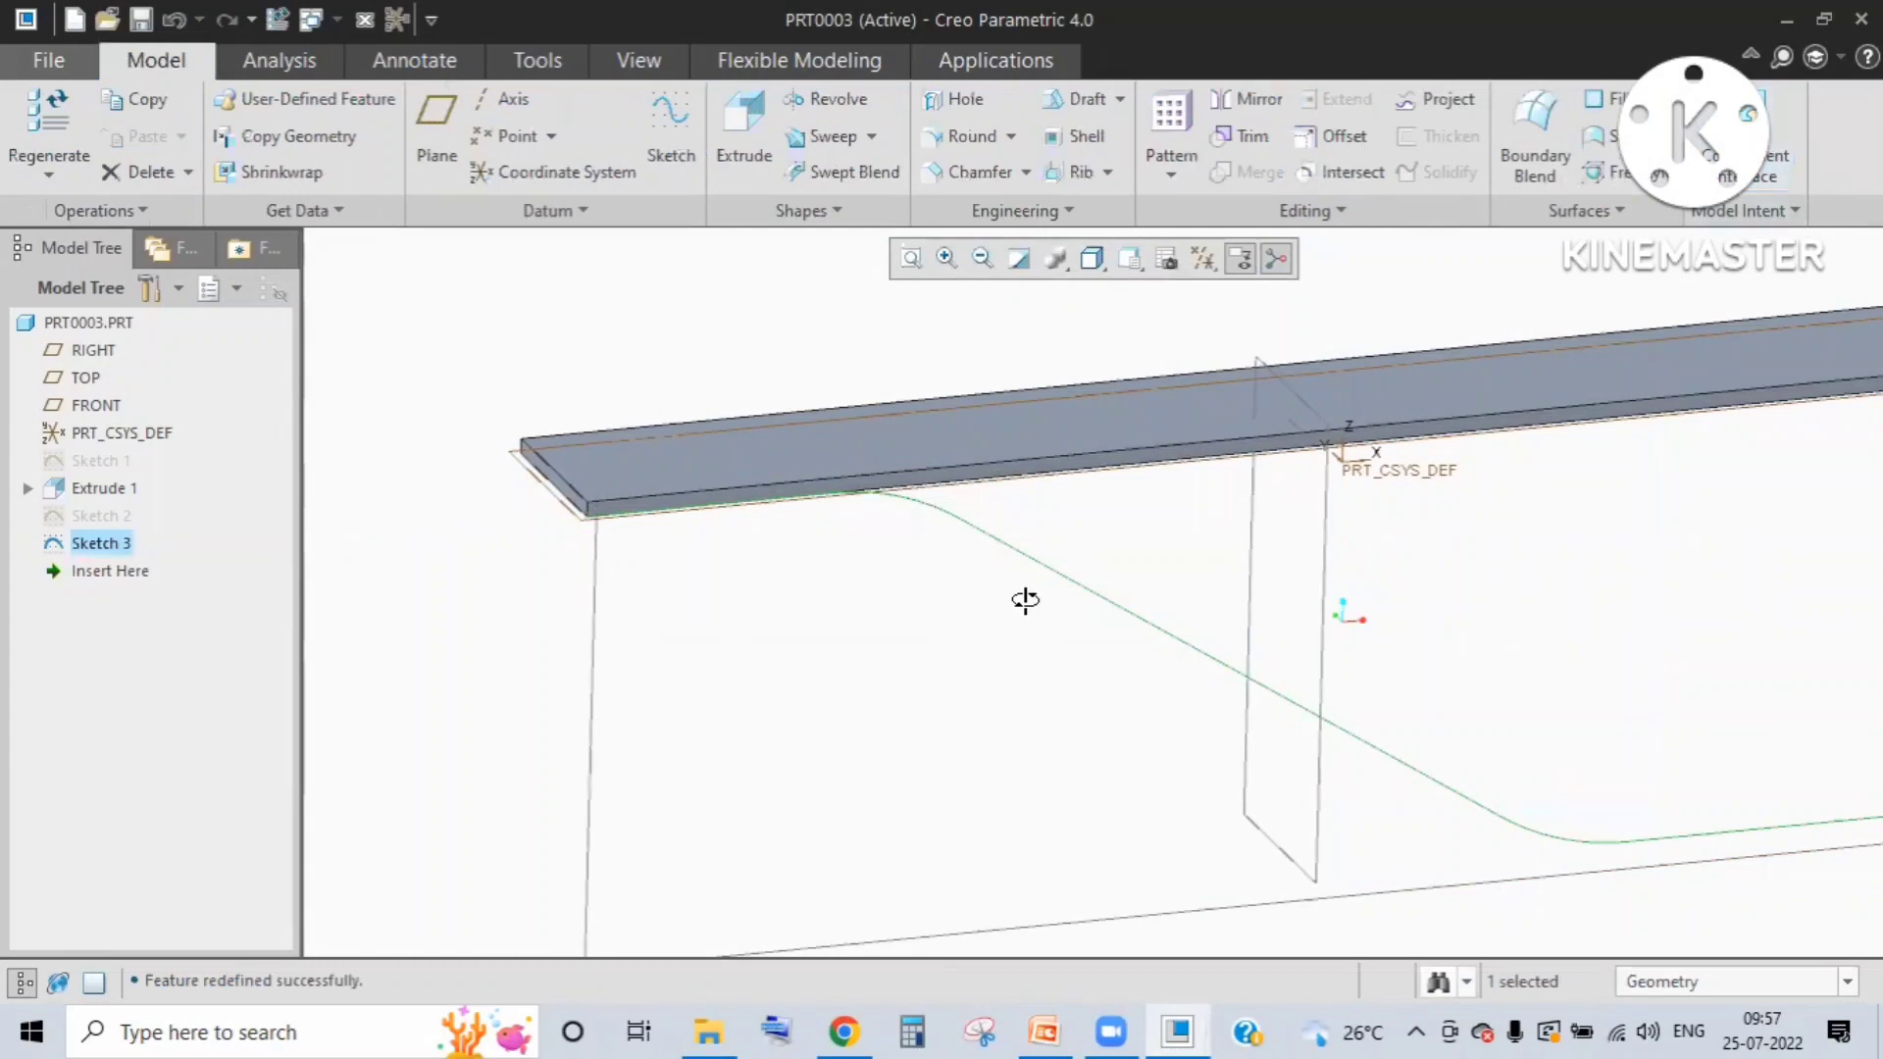
Step: Examine how the sketched path lies relative to the plate at its start end and at its far end
click(785, 396)
middle_drag(785, 396, 755, 380)
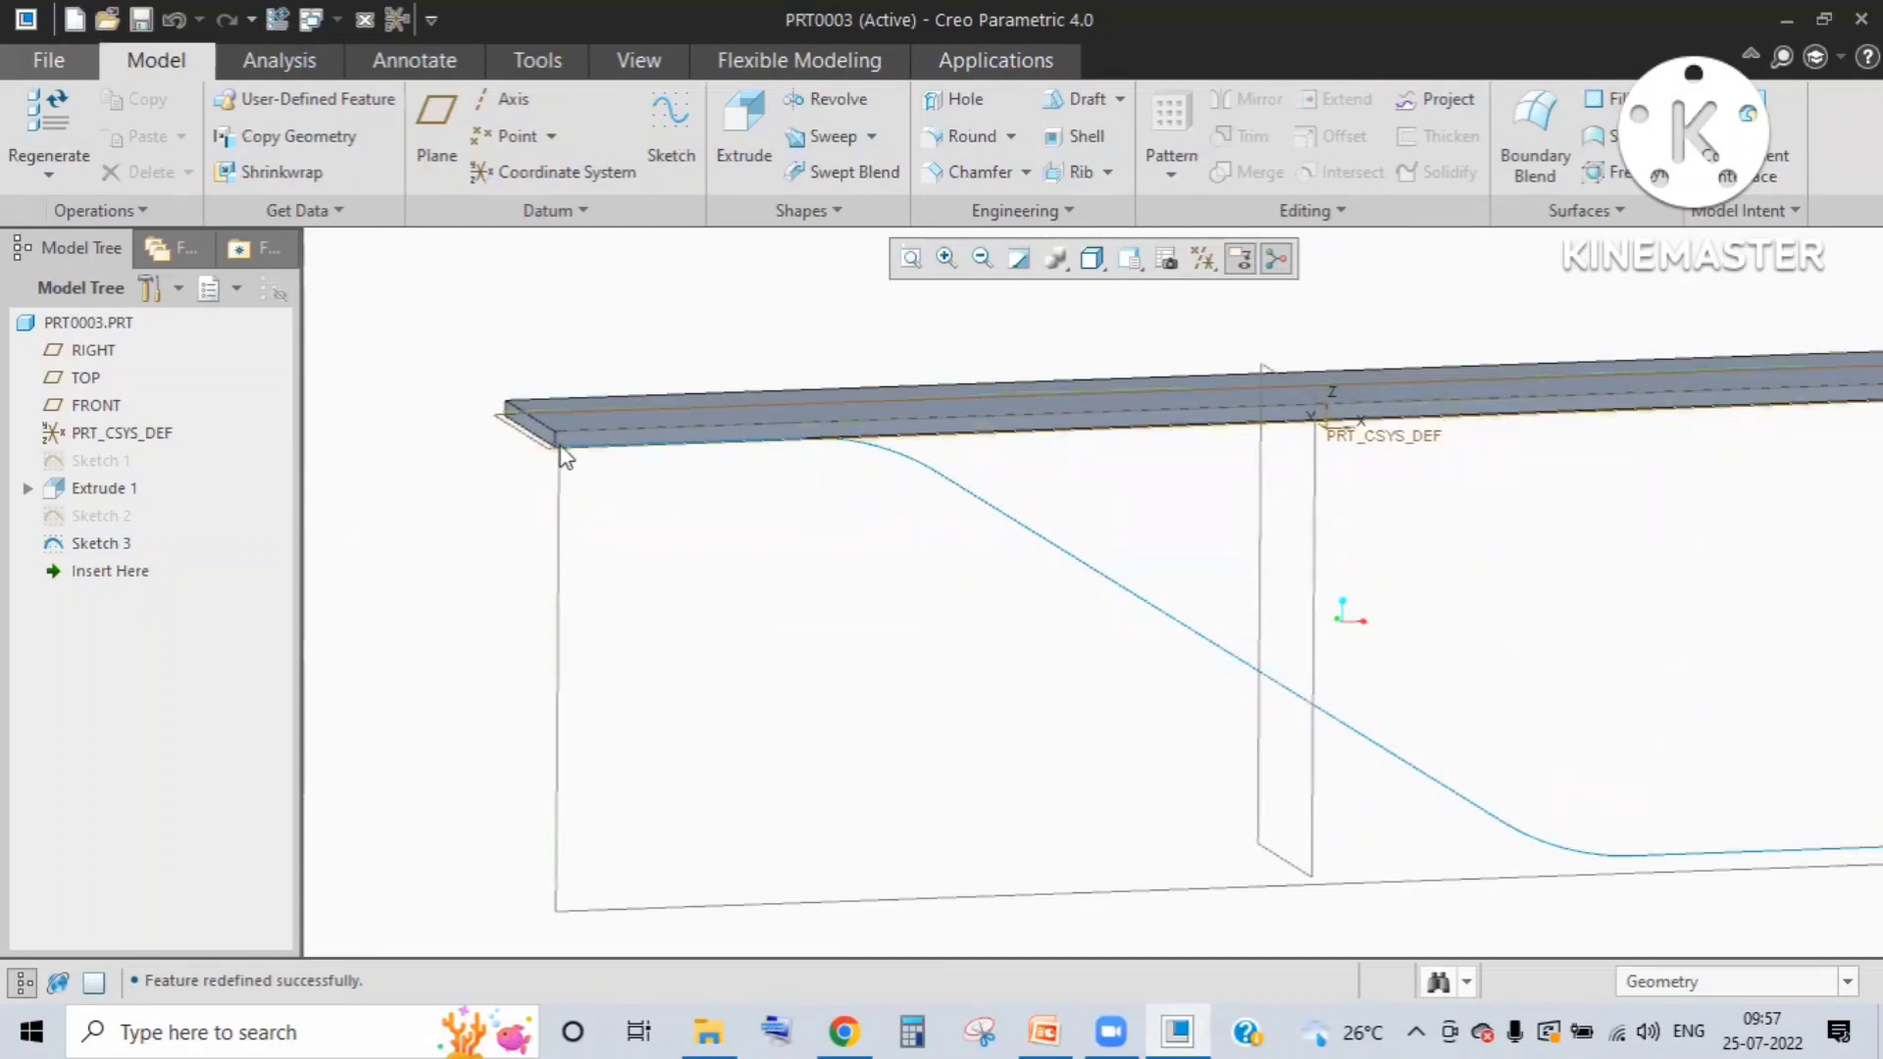
scroll(544, 488, up, 2)
scroll(544, 487, down, 3)
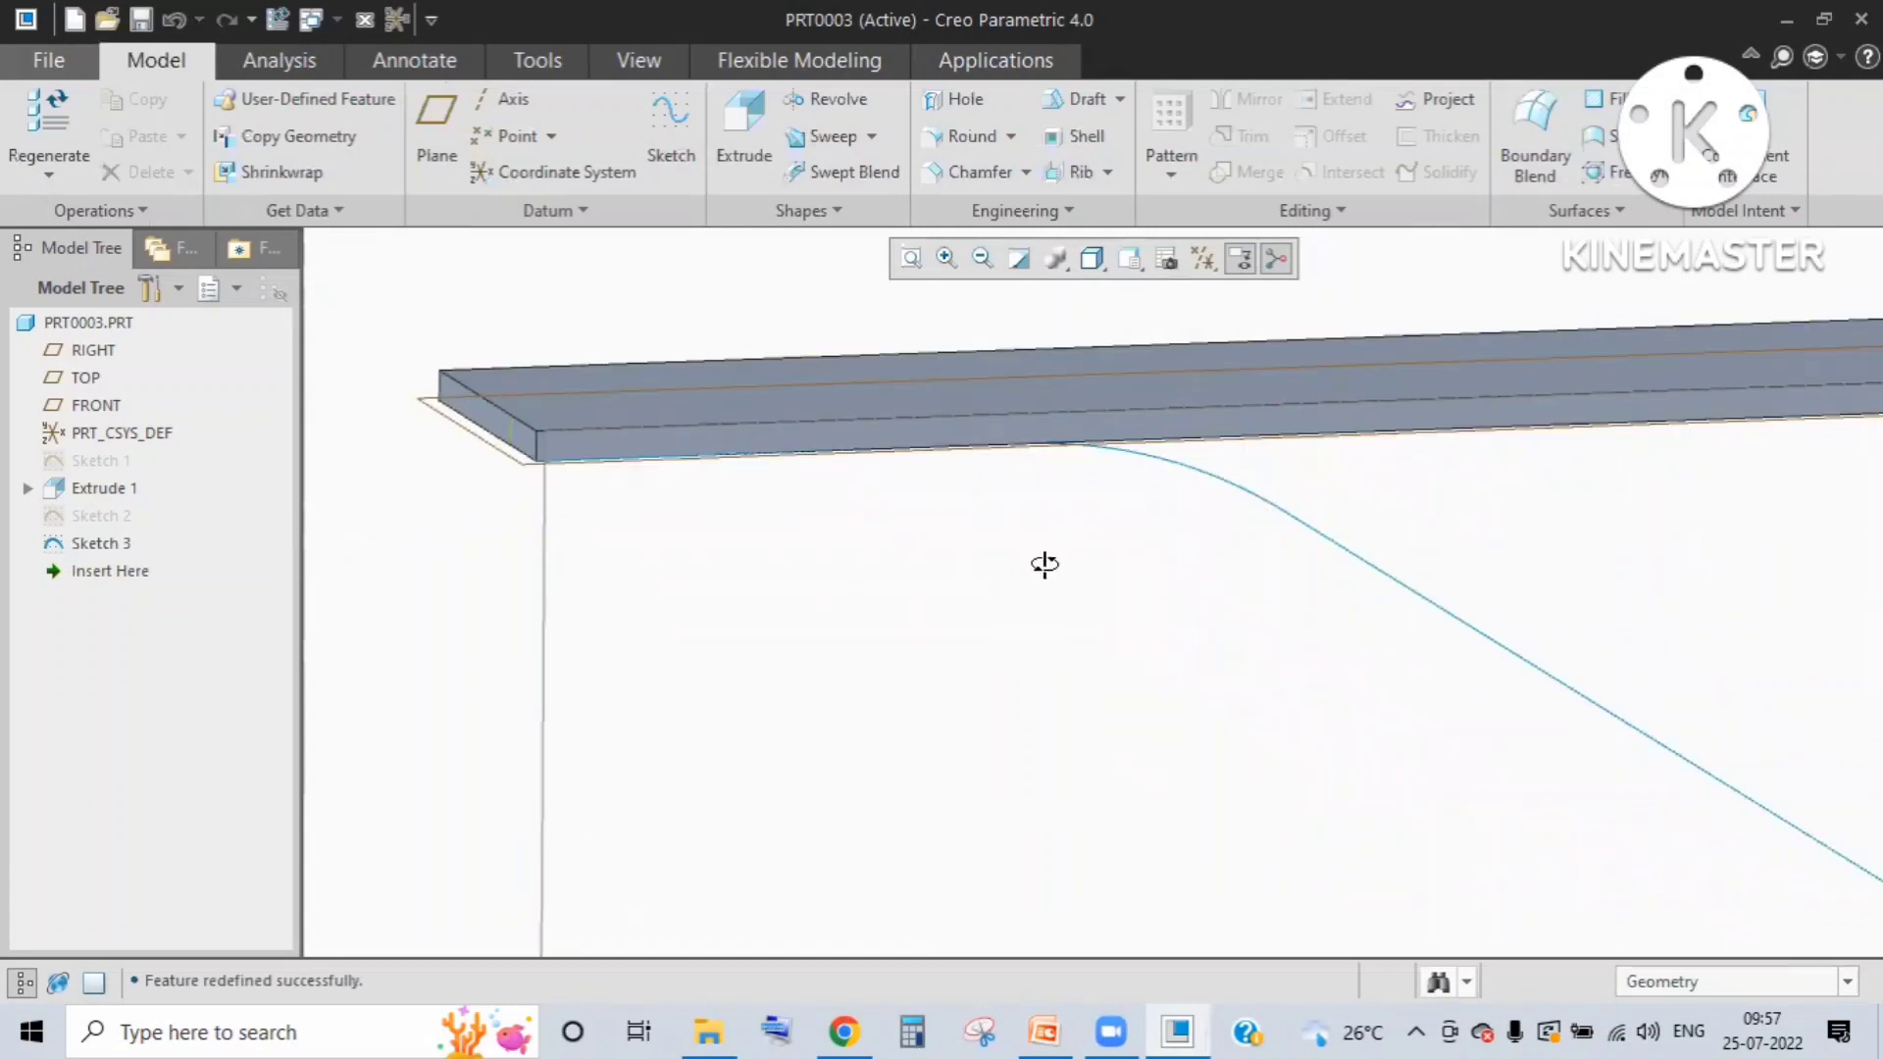
scroll(625, 572, down, 2)
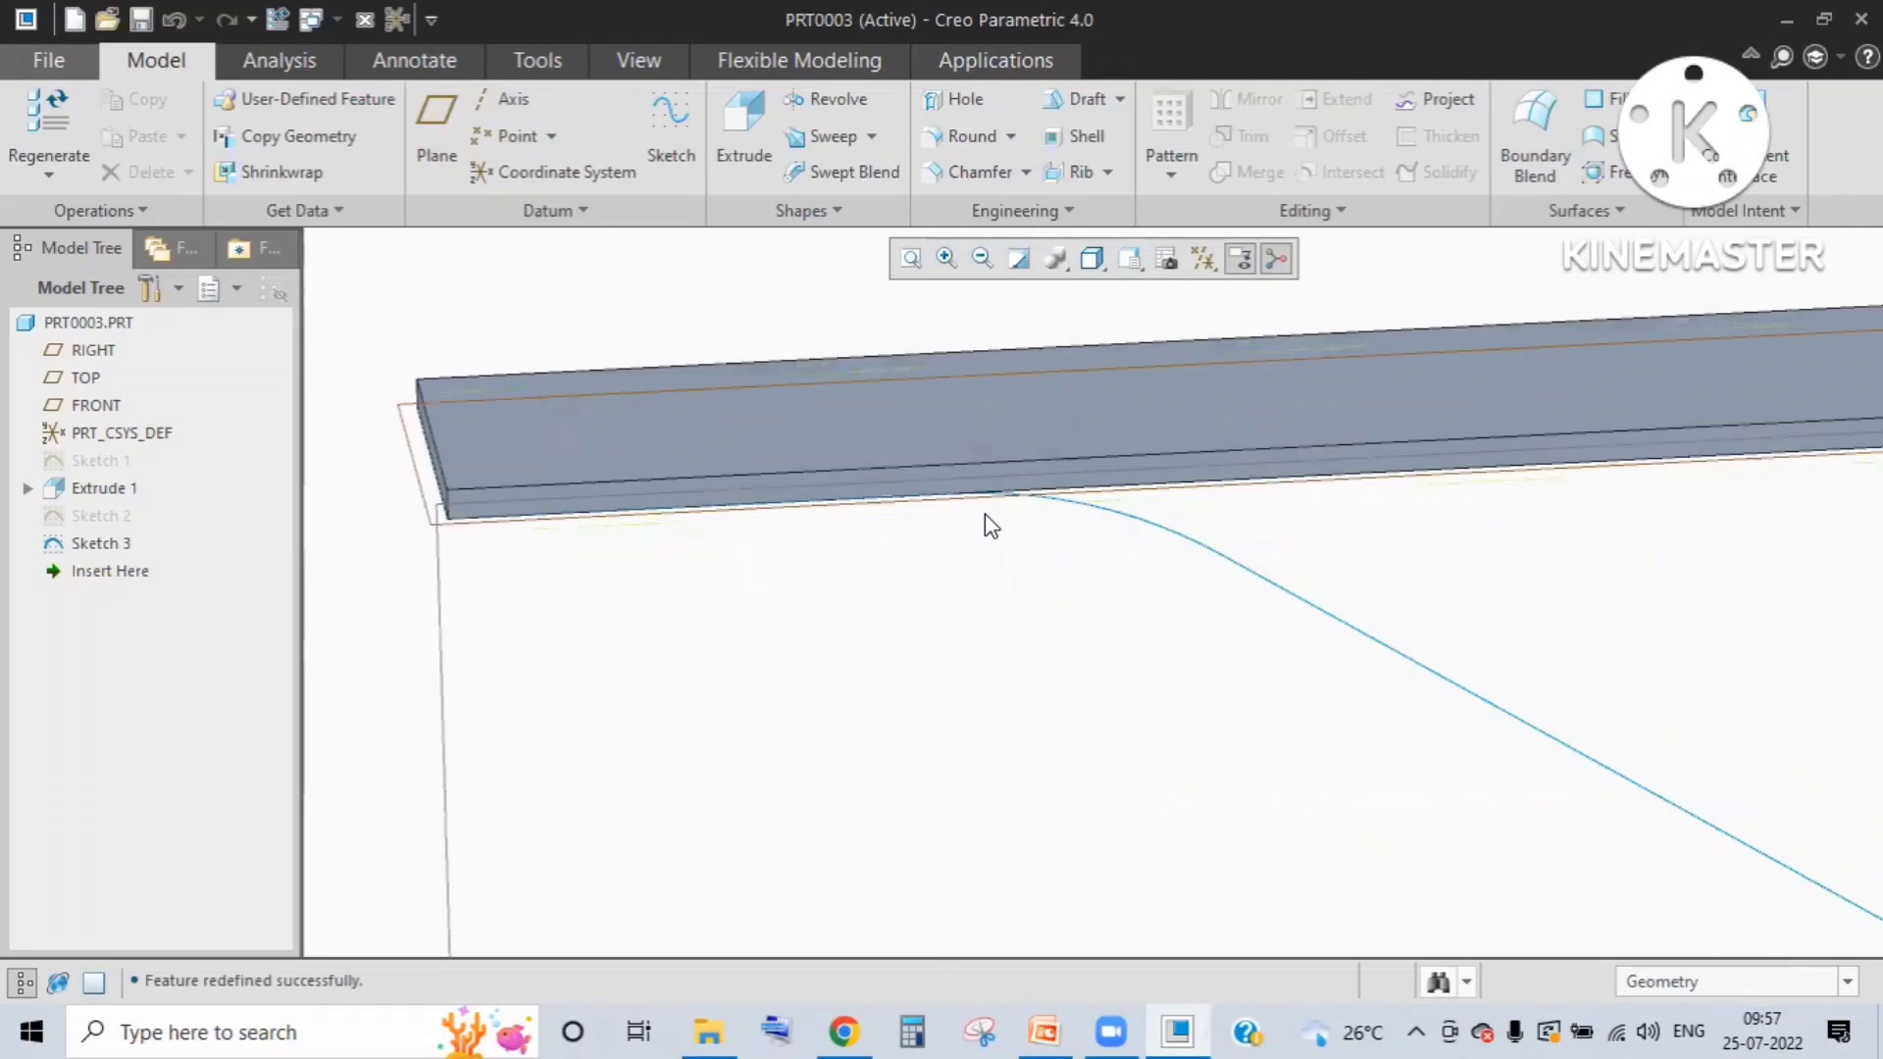
scroll(984, 514, up, 4)
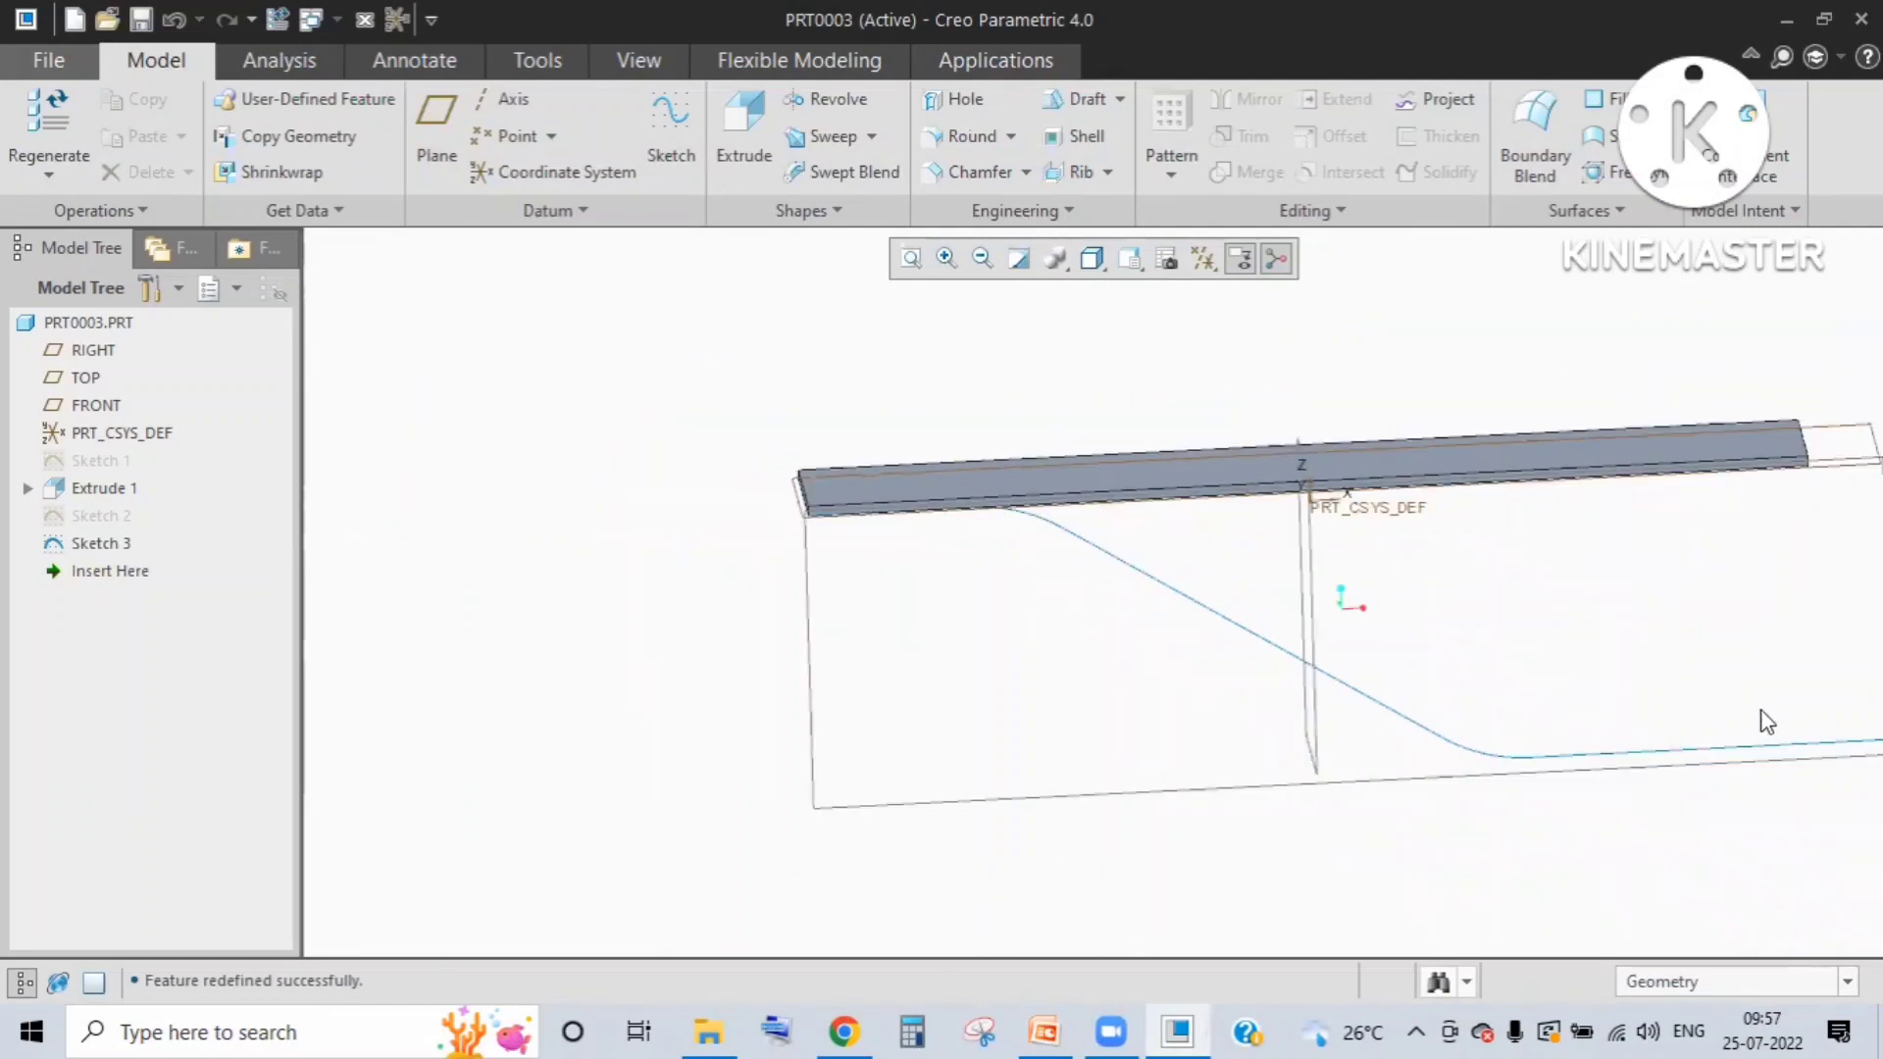
scroll(1761, 710, down, 3)
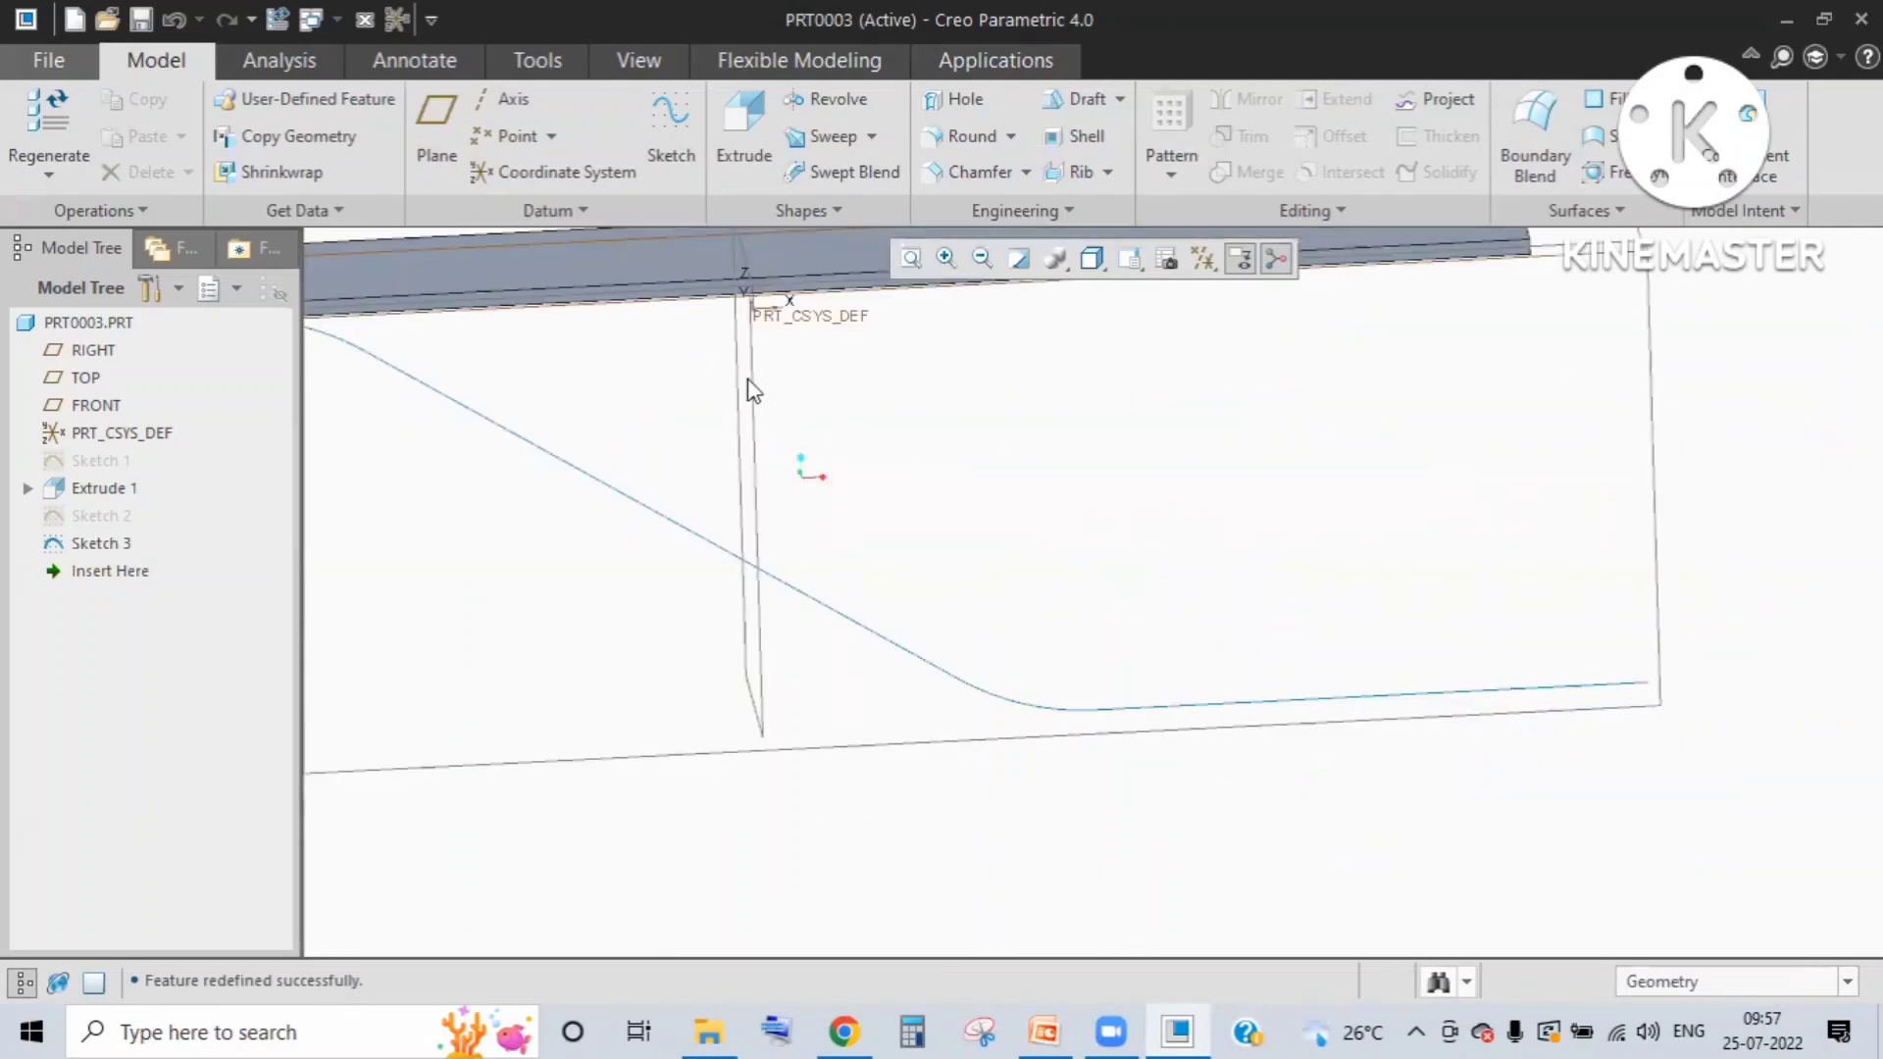
scroll(748, 380, up, 2)
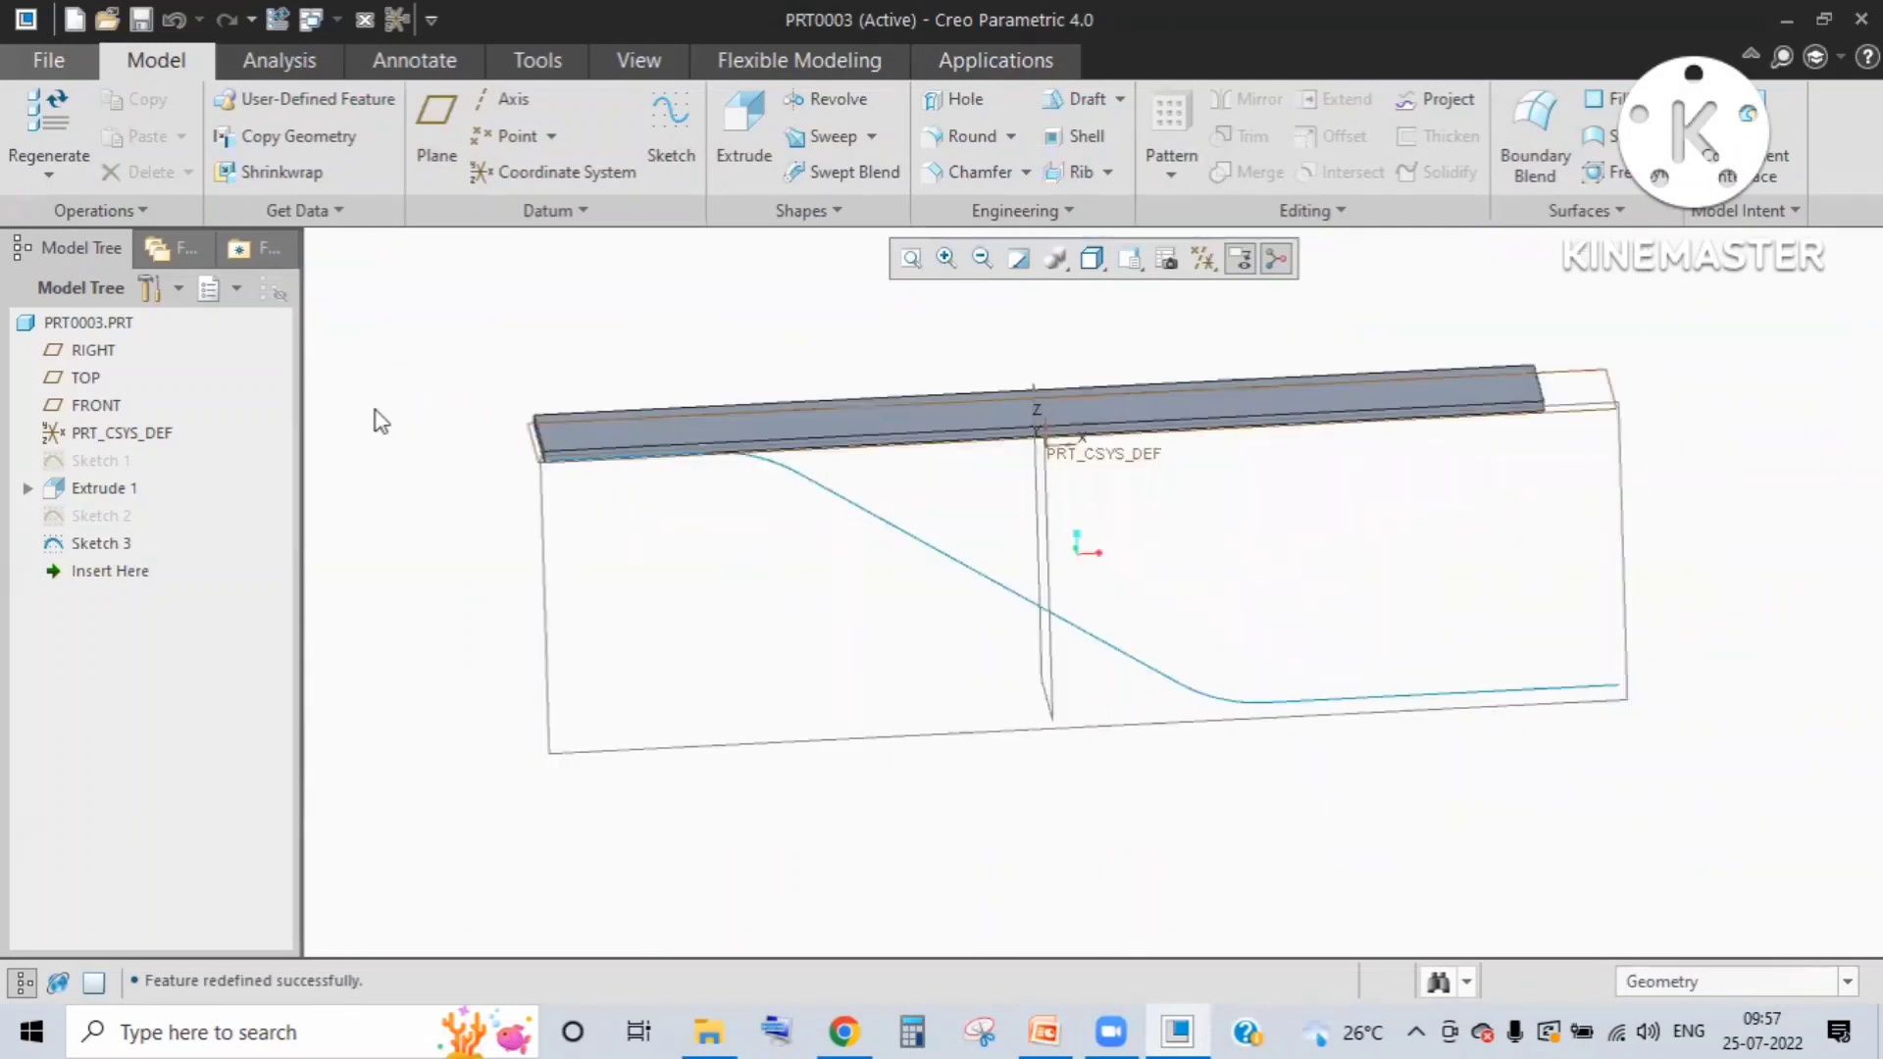
Step: Try to bend the plate's solid geometry along the redefined sketch path with Spinal Bend, and abandon the feature
click(1067, 208)
click(1036, 275)
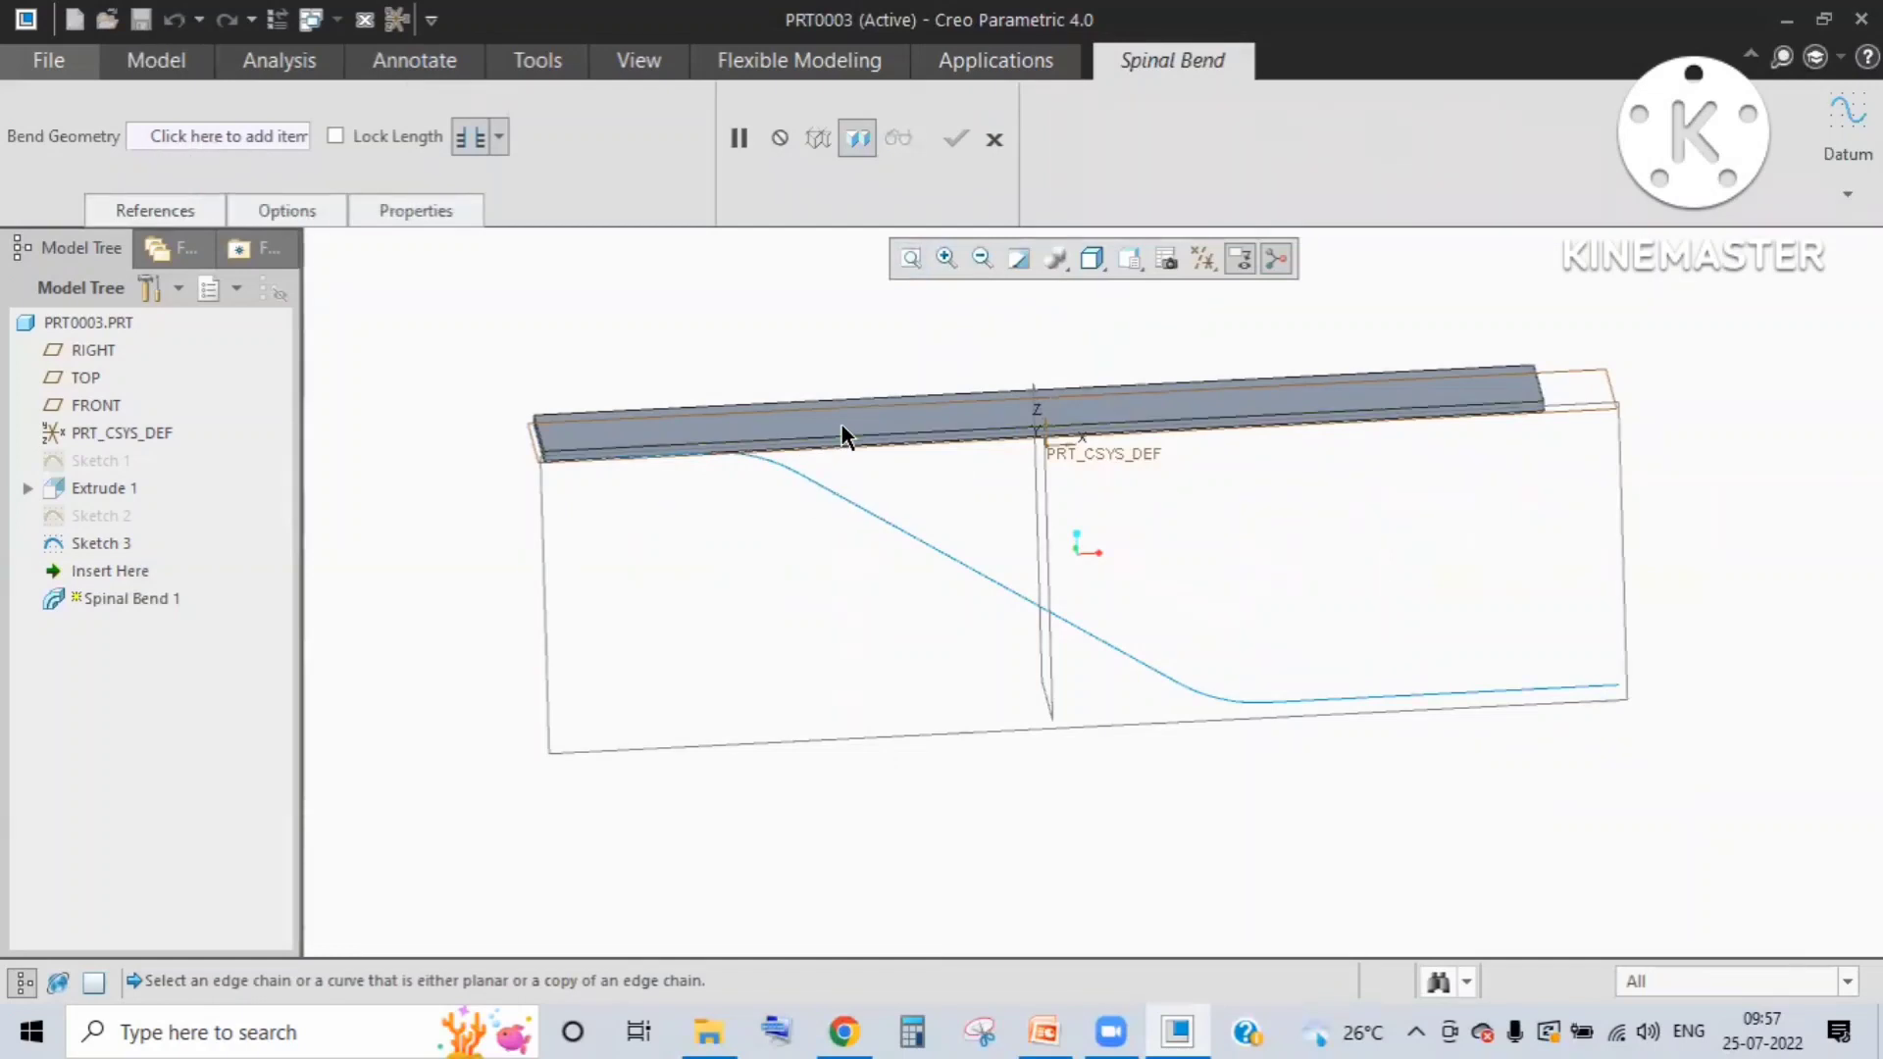
middle_drag(937, 439, 1026, 473)
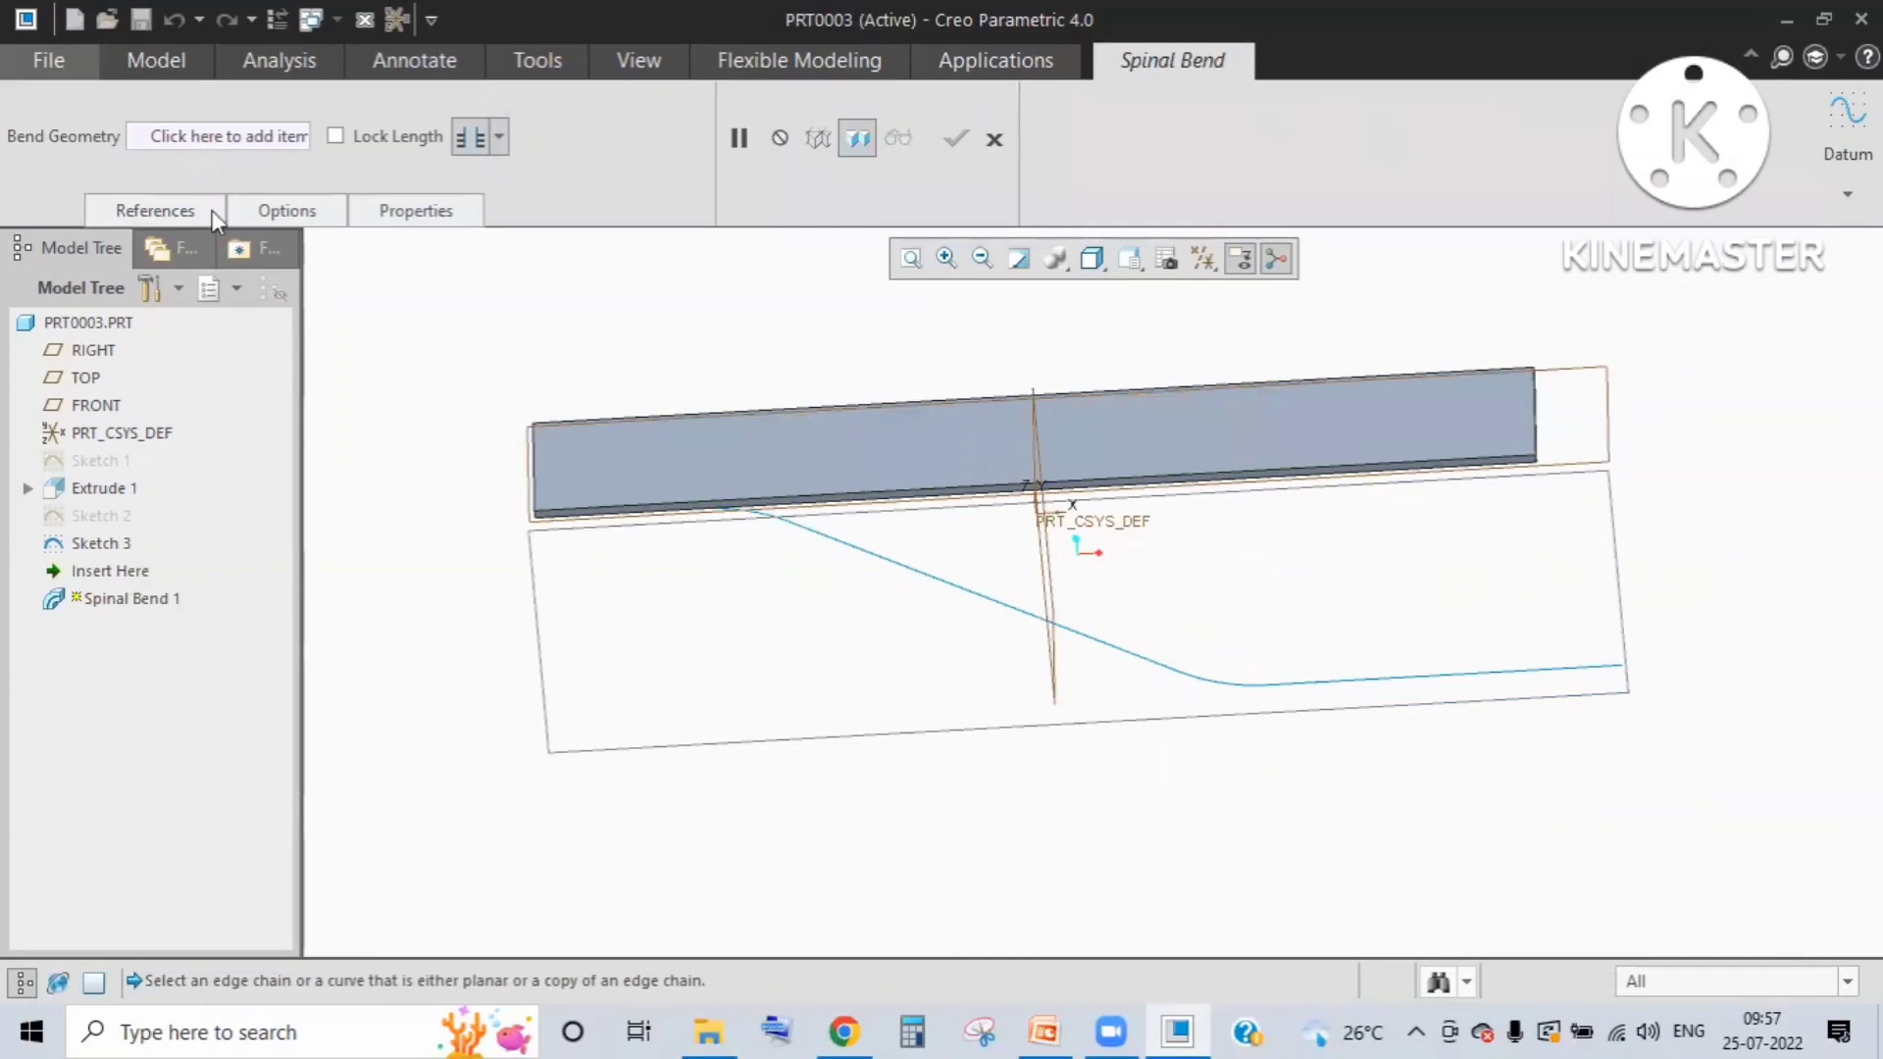
click(233, 135)
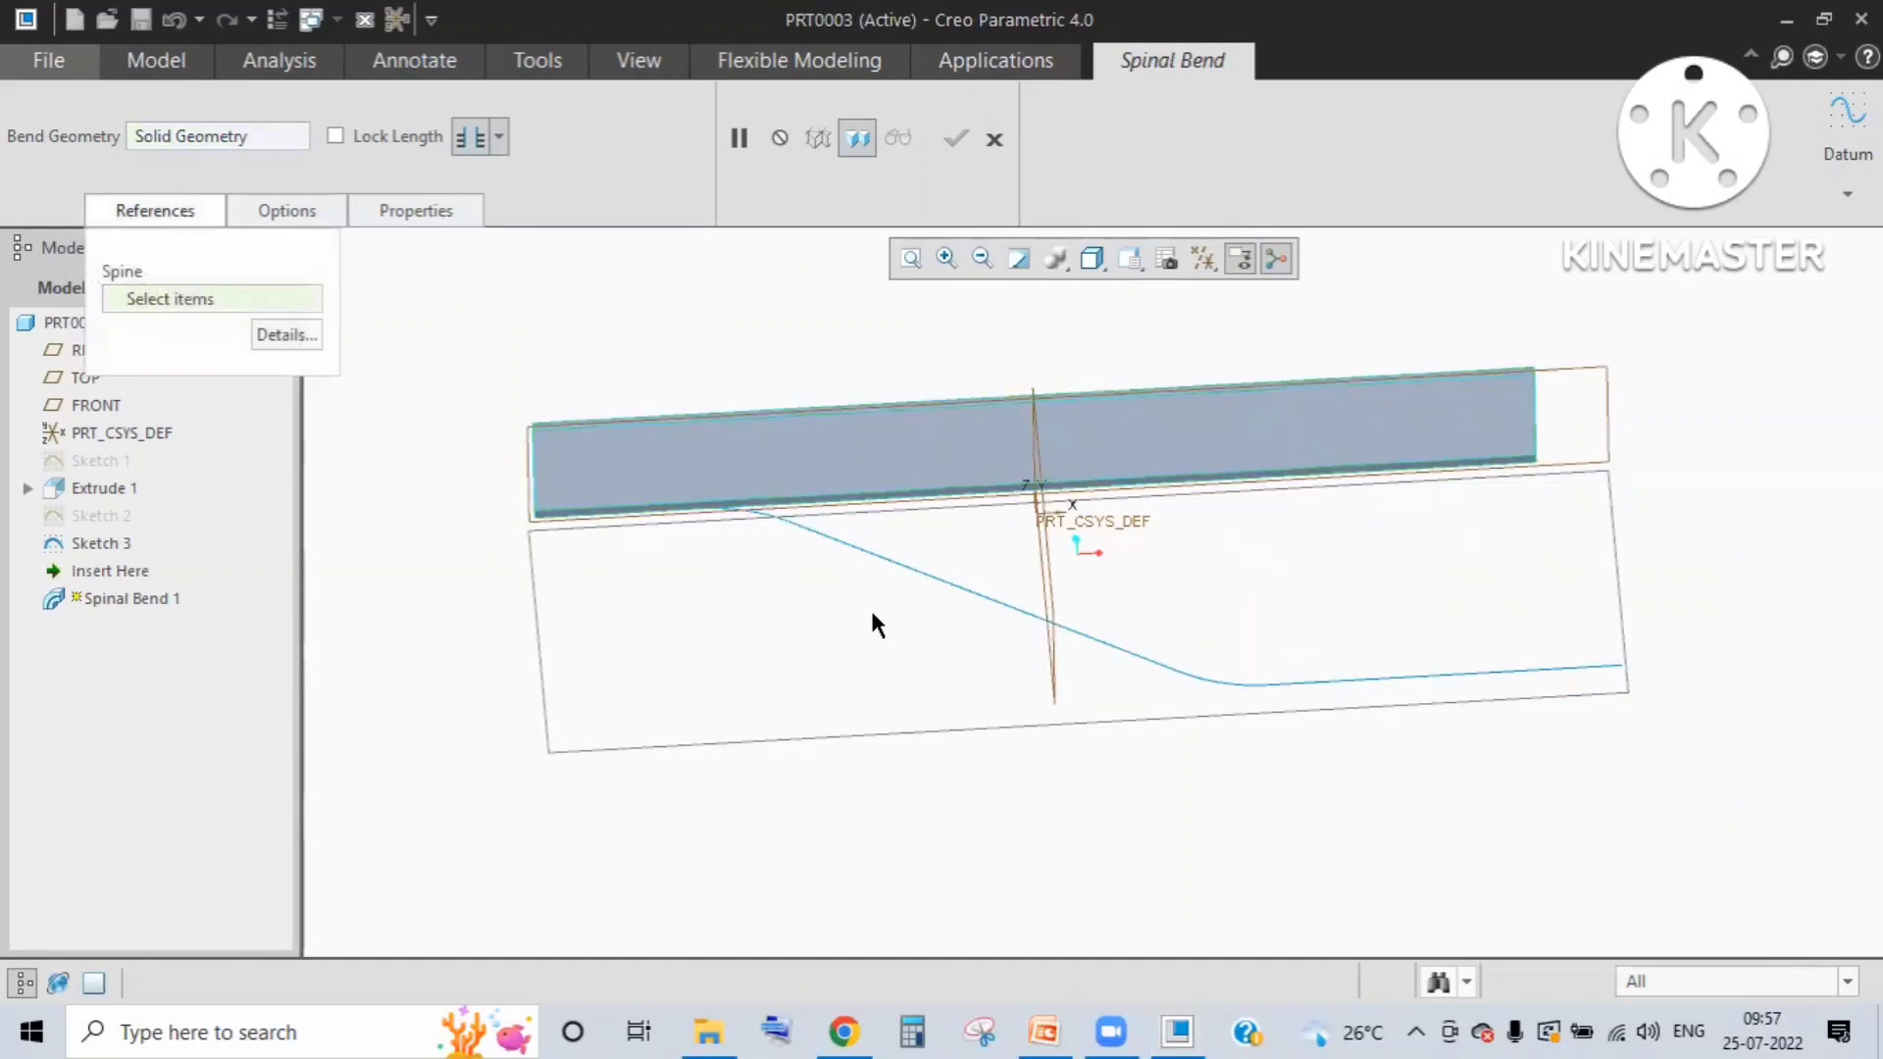
click(1089, 637)
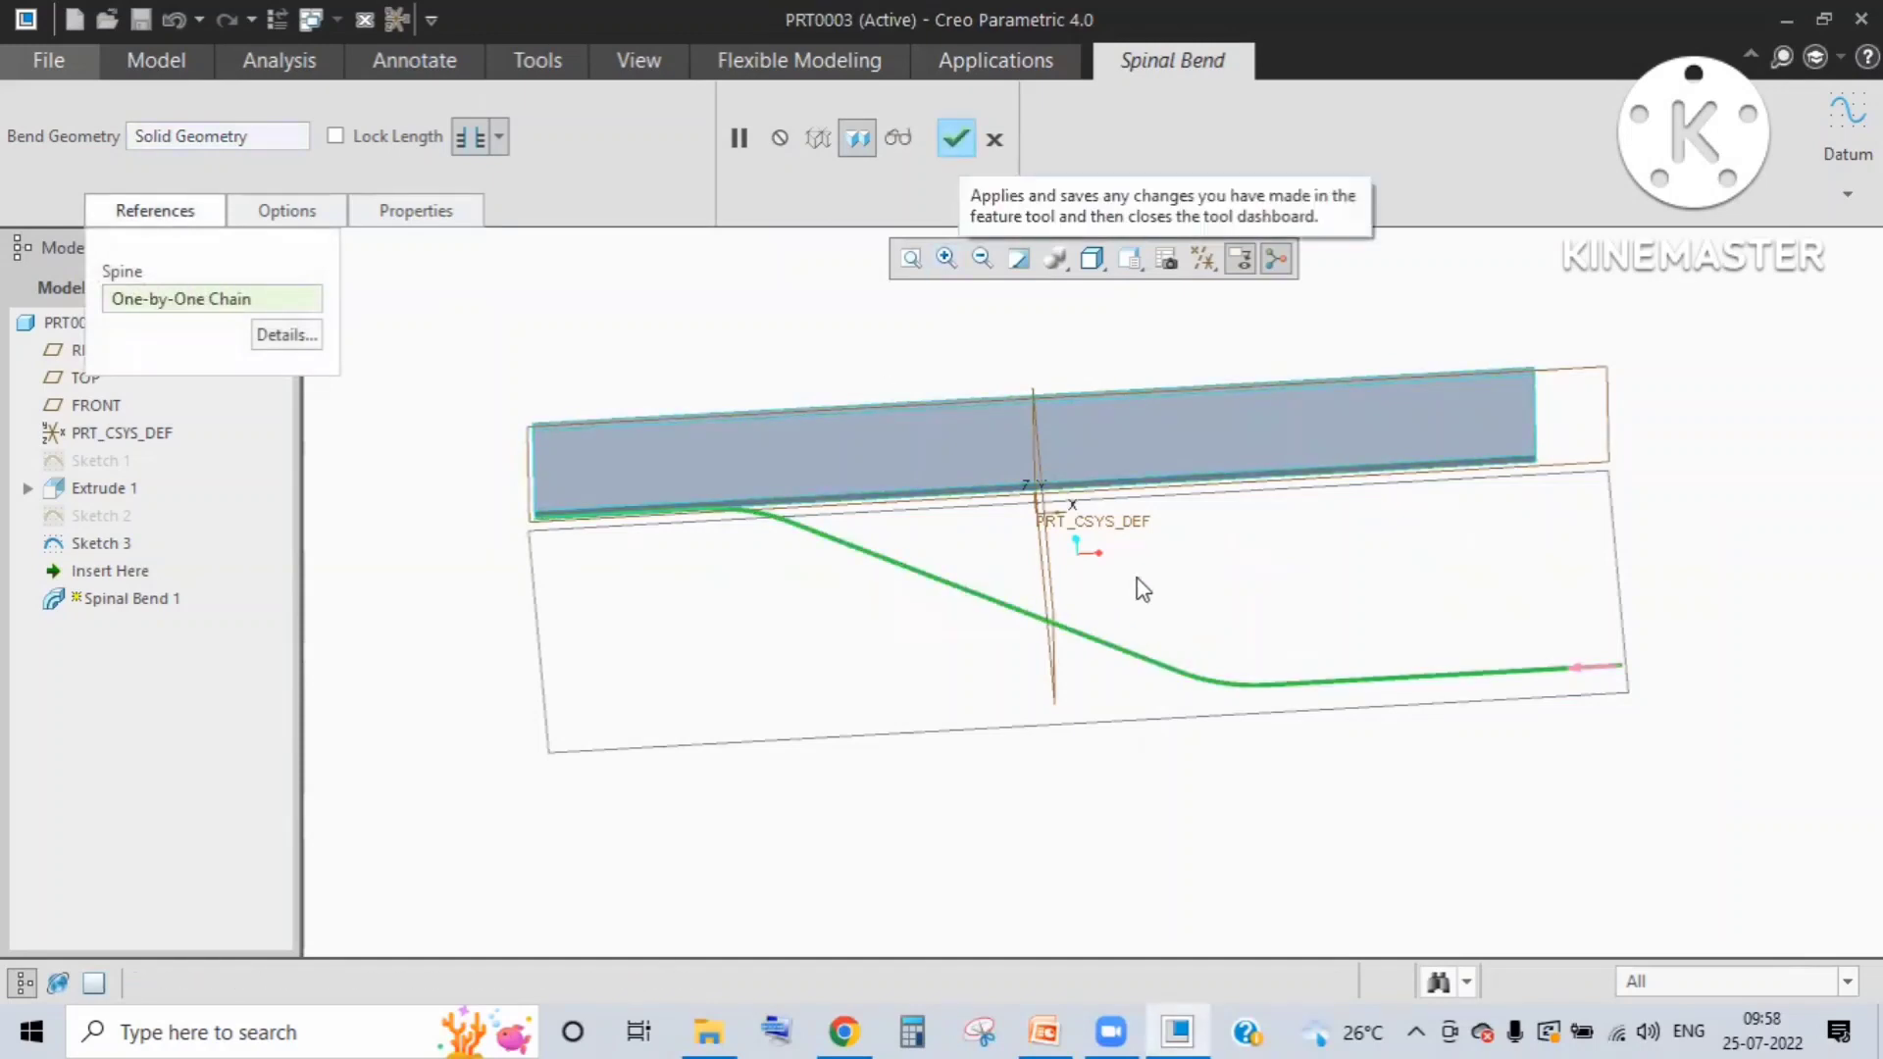
click(956, 139)
click(1178, 566)
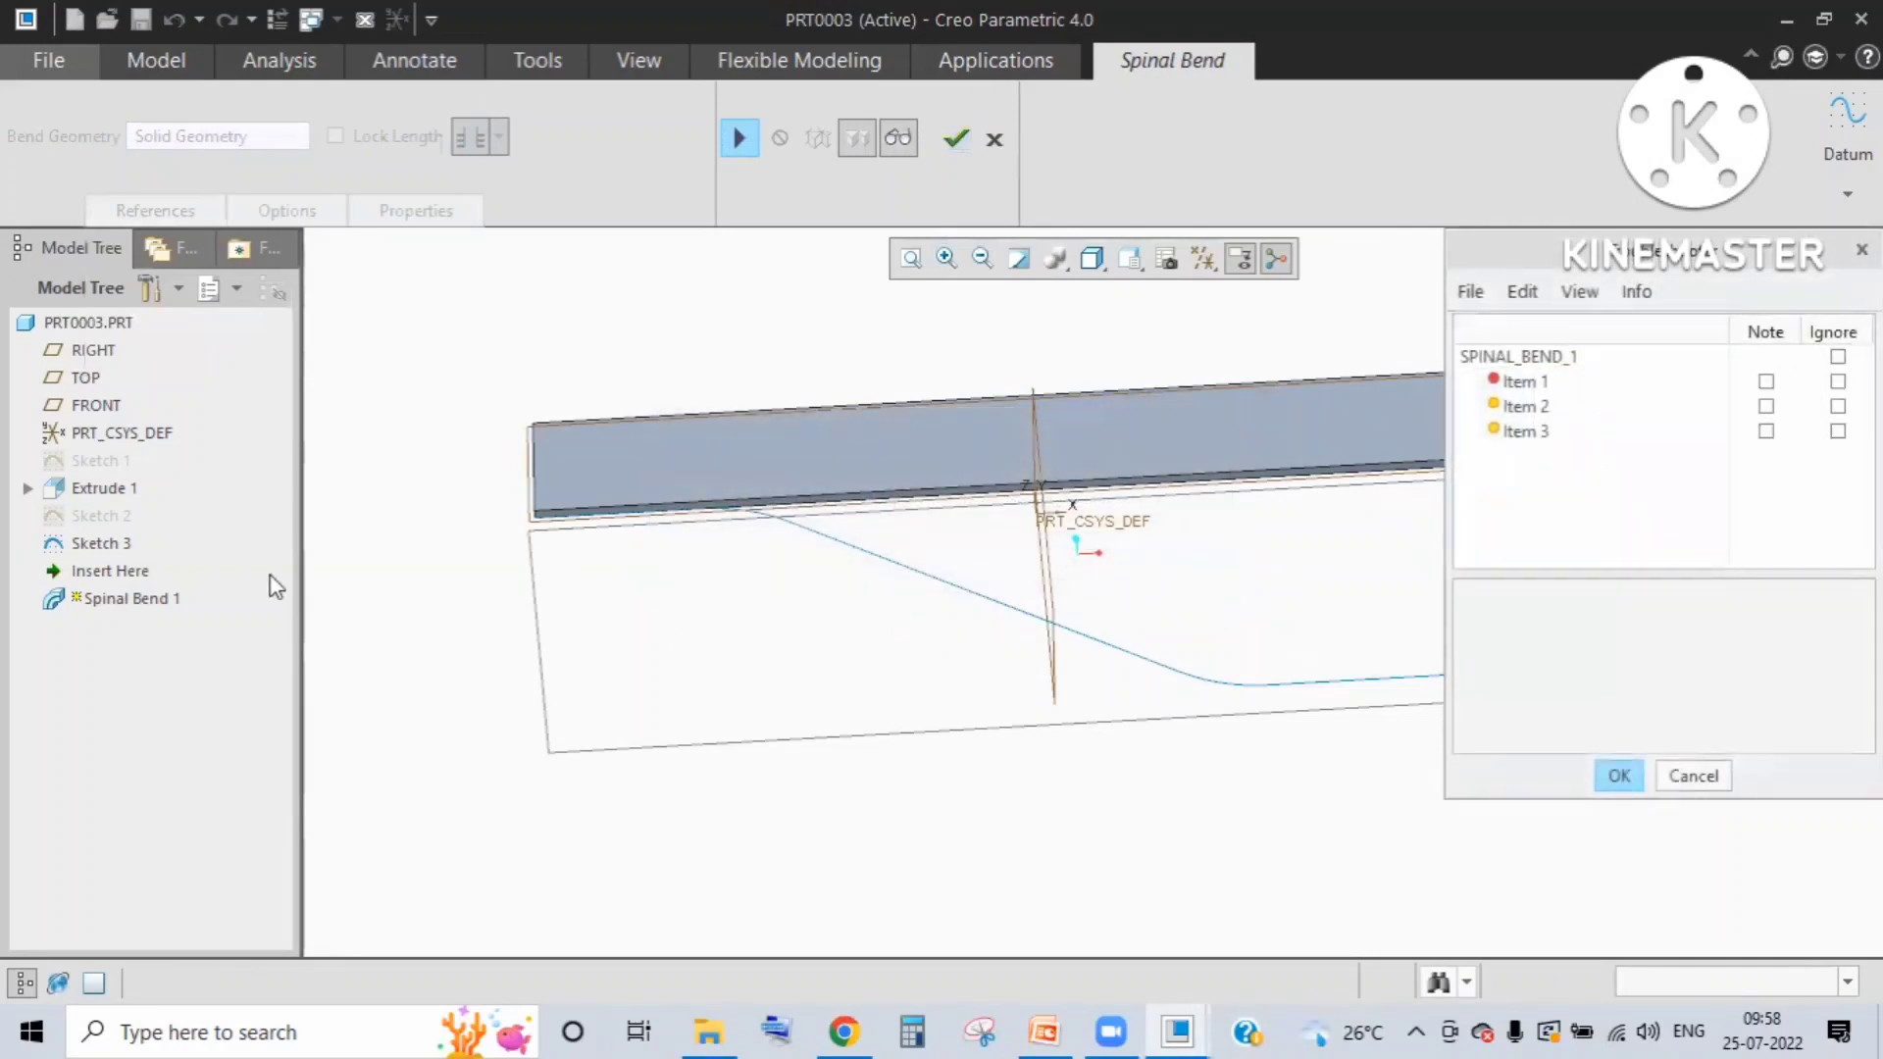
click(140, 597)
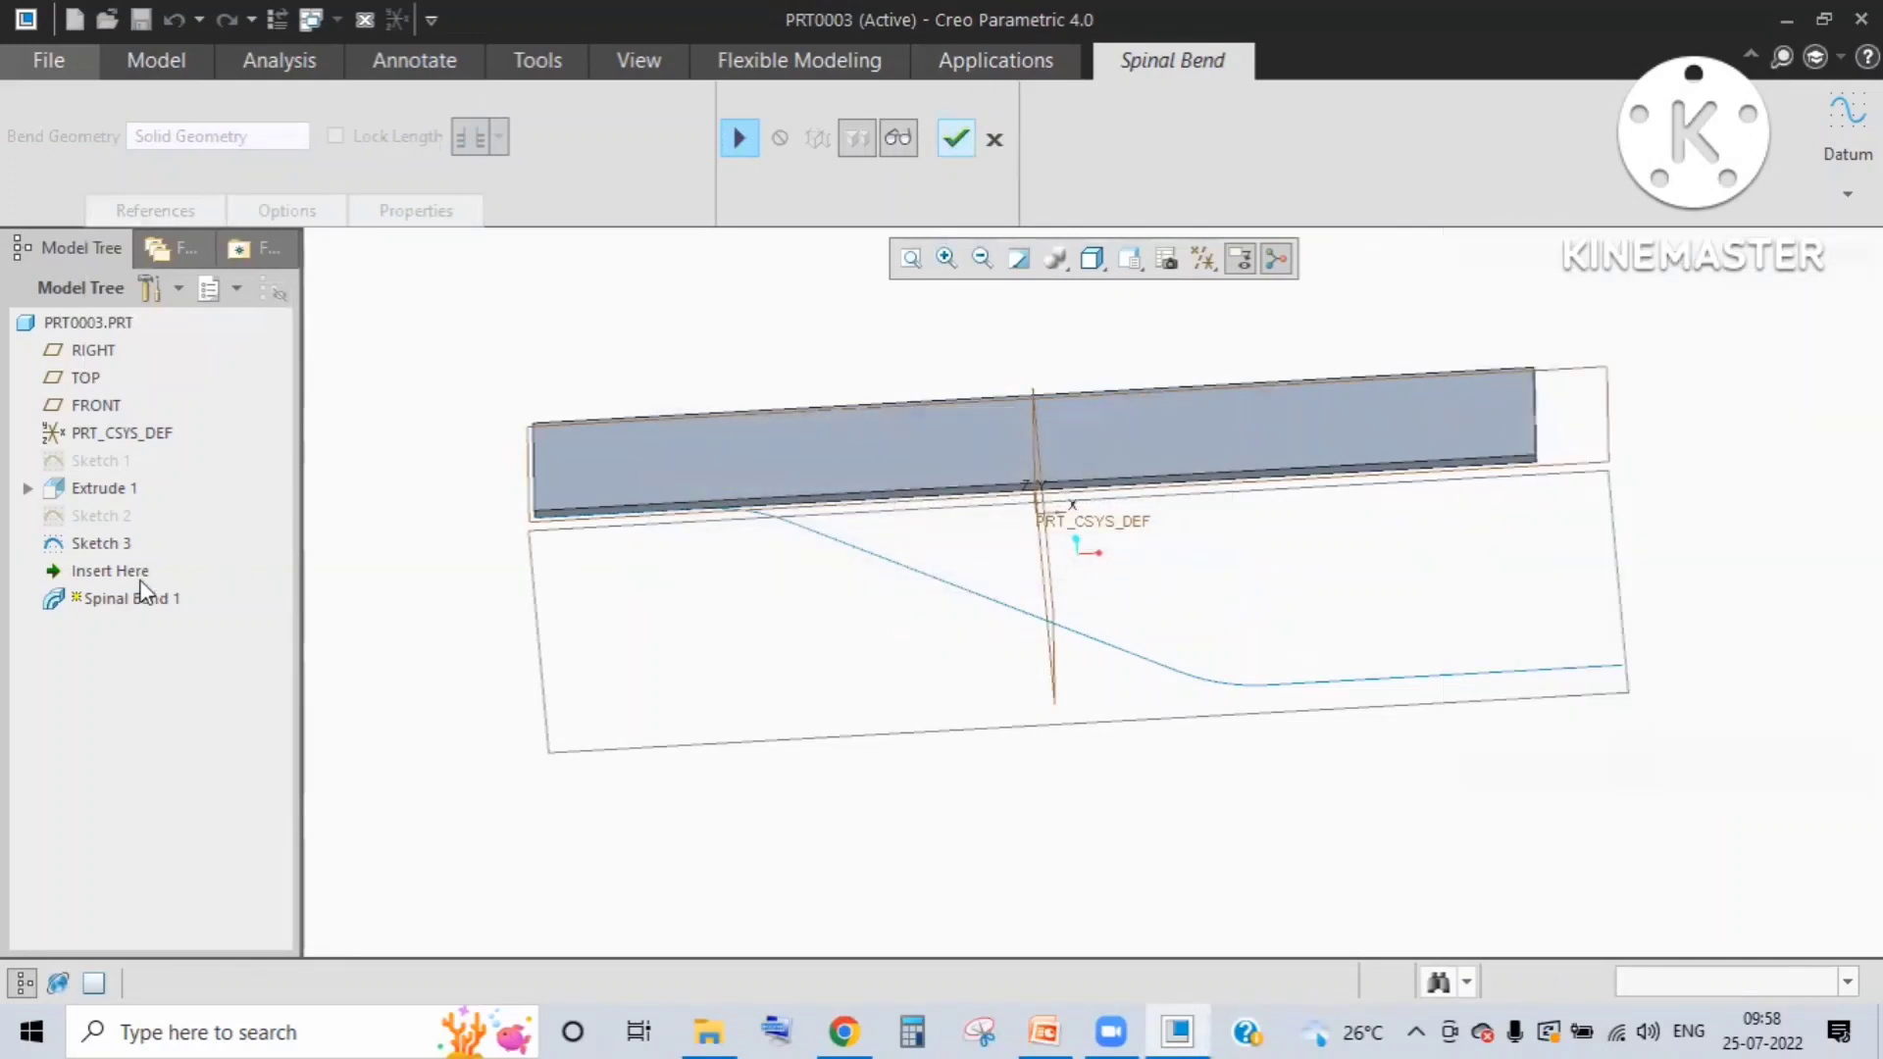
click(995, 140)
click(961, 577)
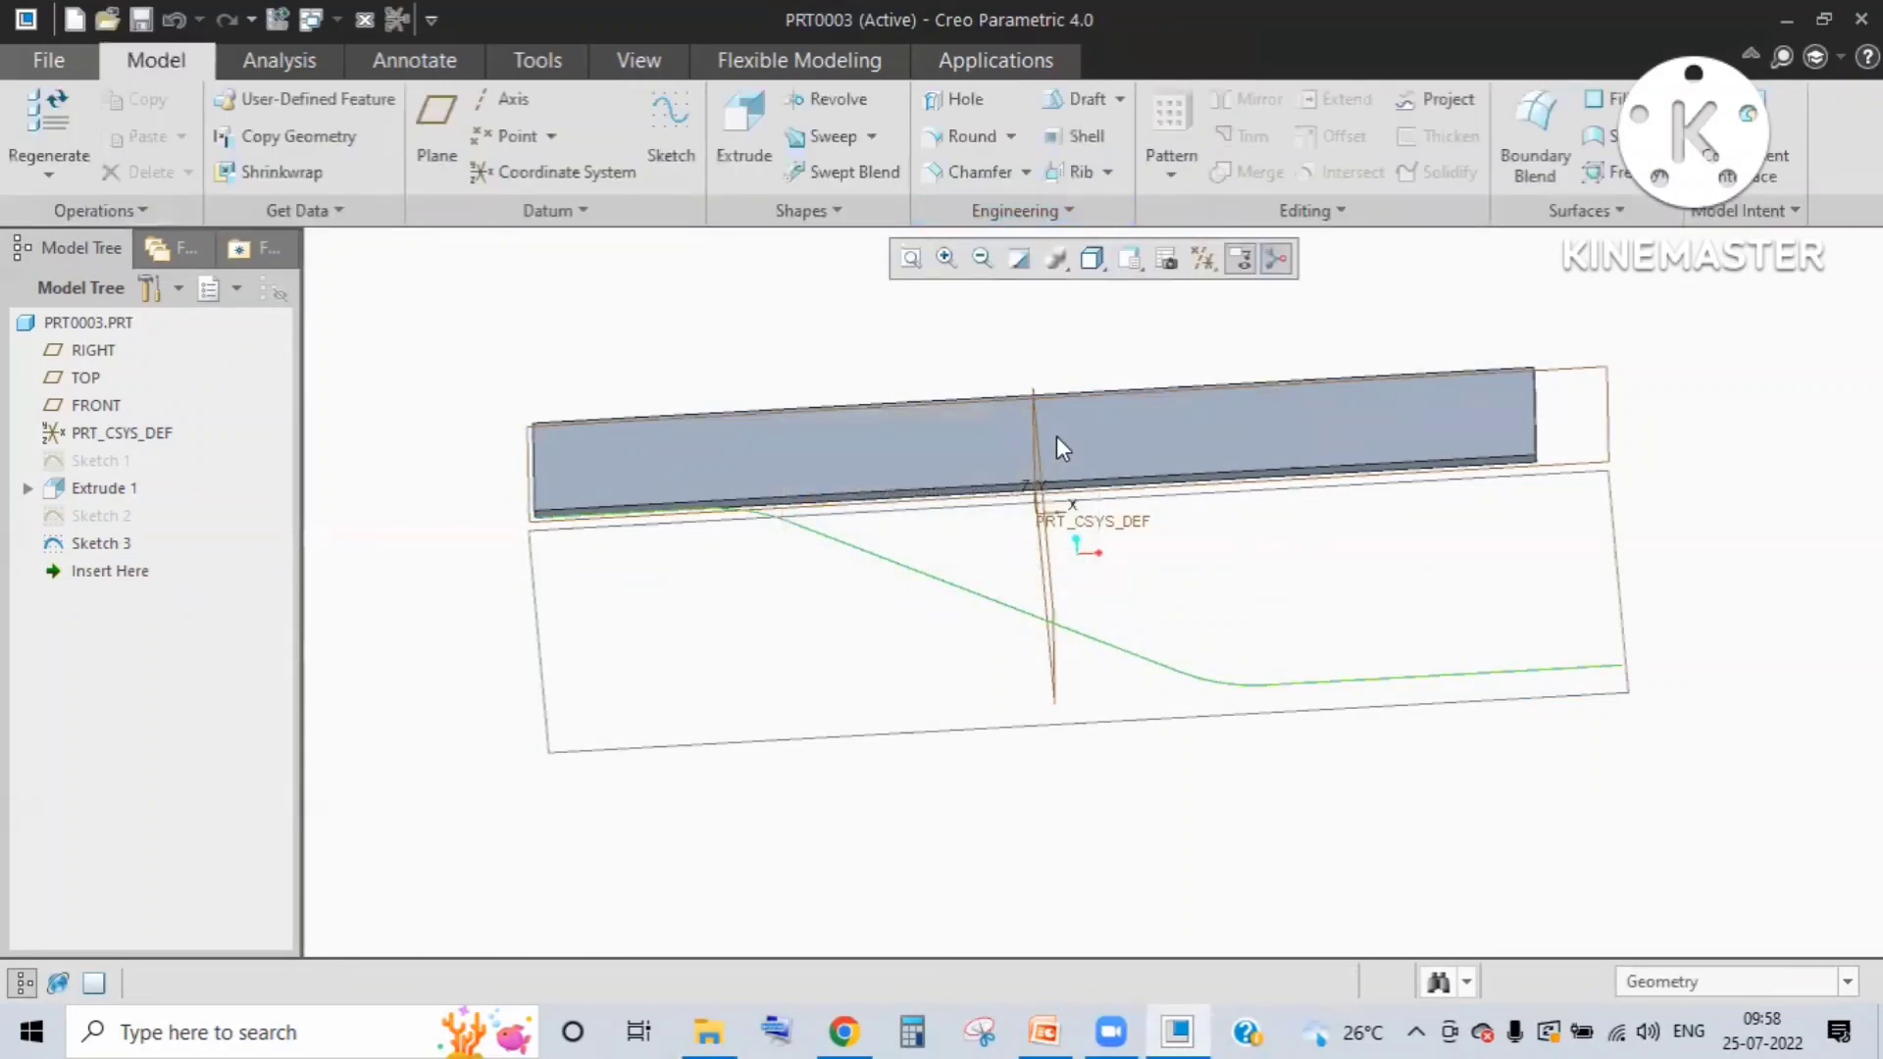
Step: Reopen the path sketch, clear its old geometry, and set the FRONT and RIGHT datum planes as its references
click(1056, 441)
click(1016, 426)
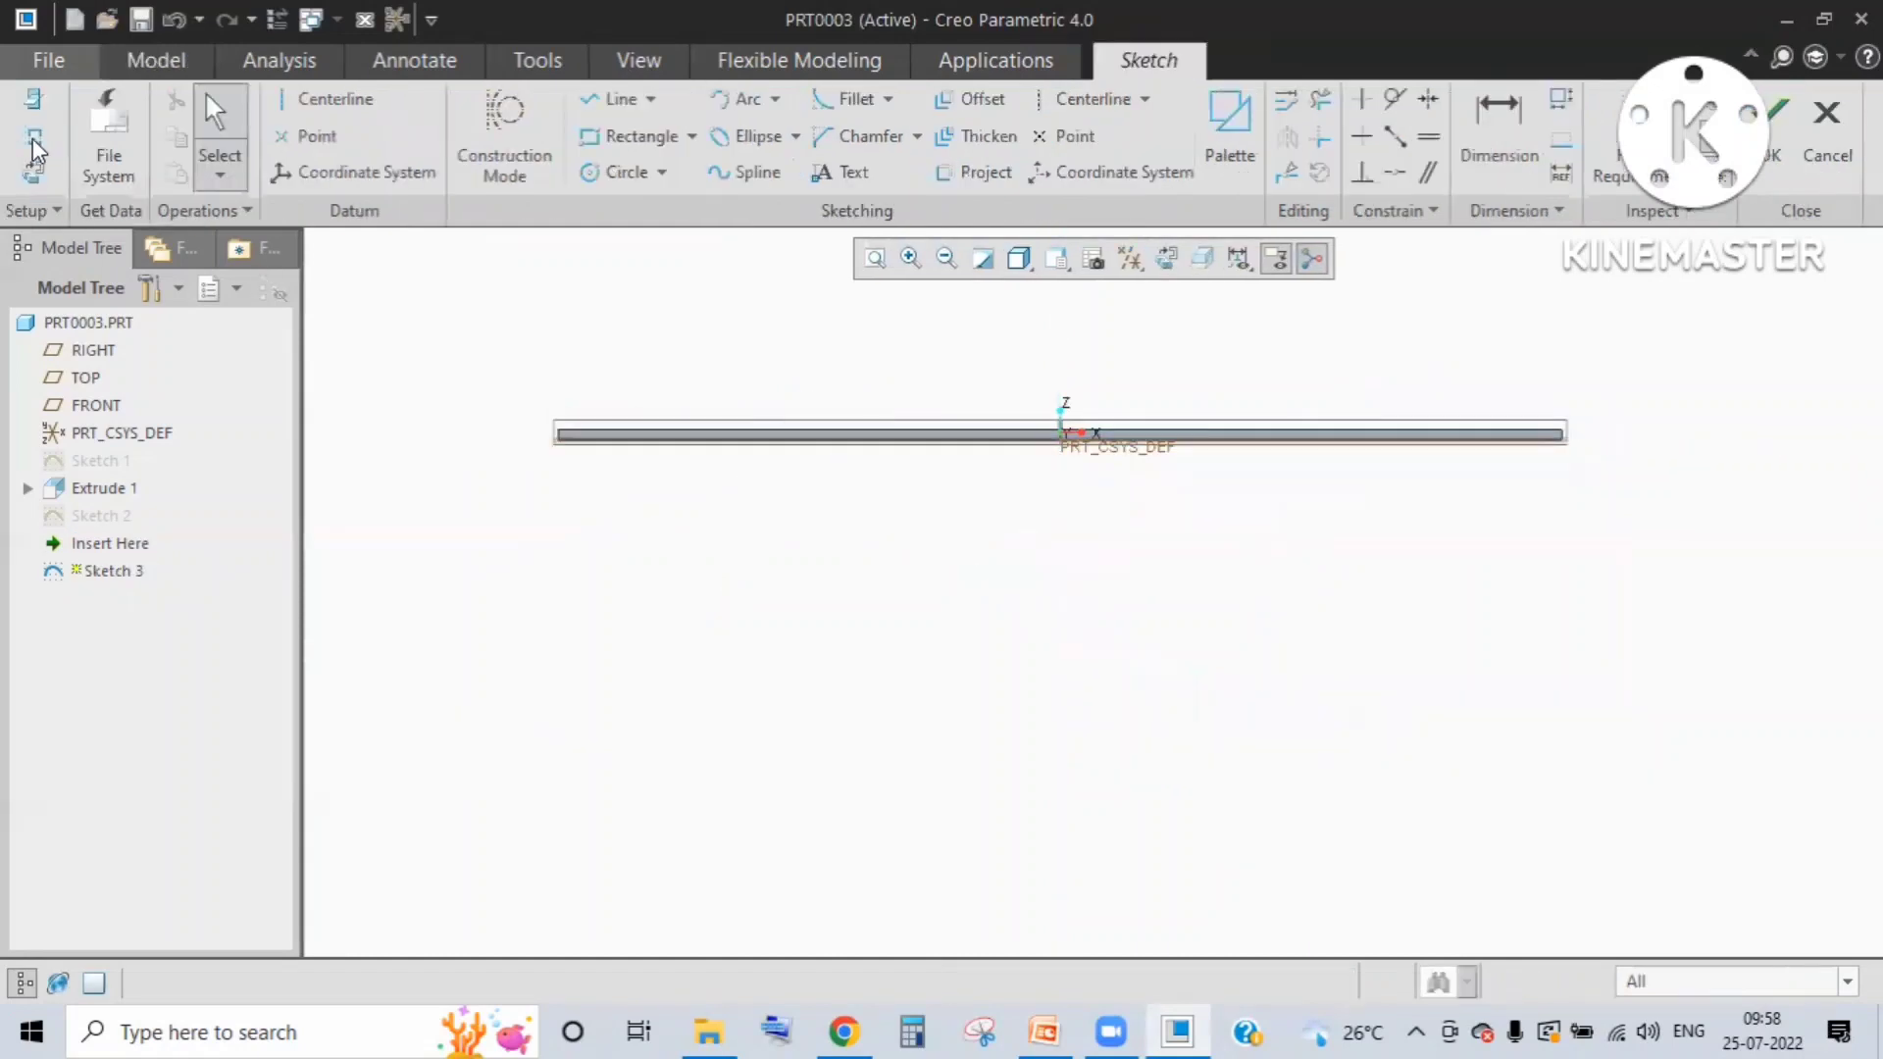
click(98, 400)
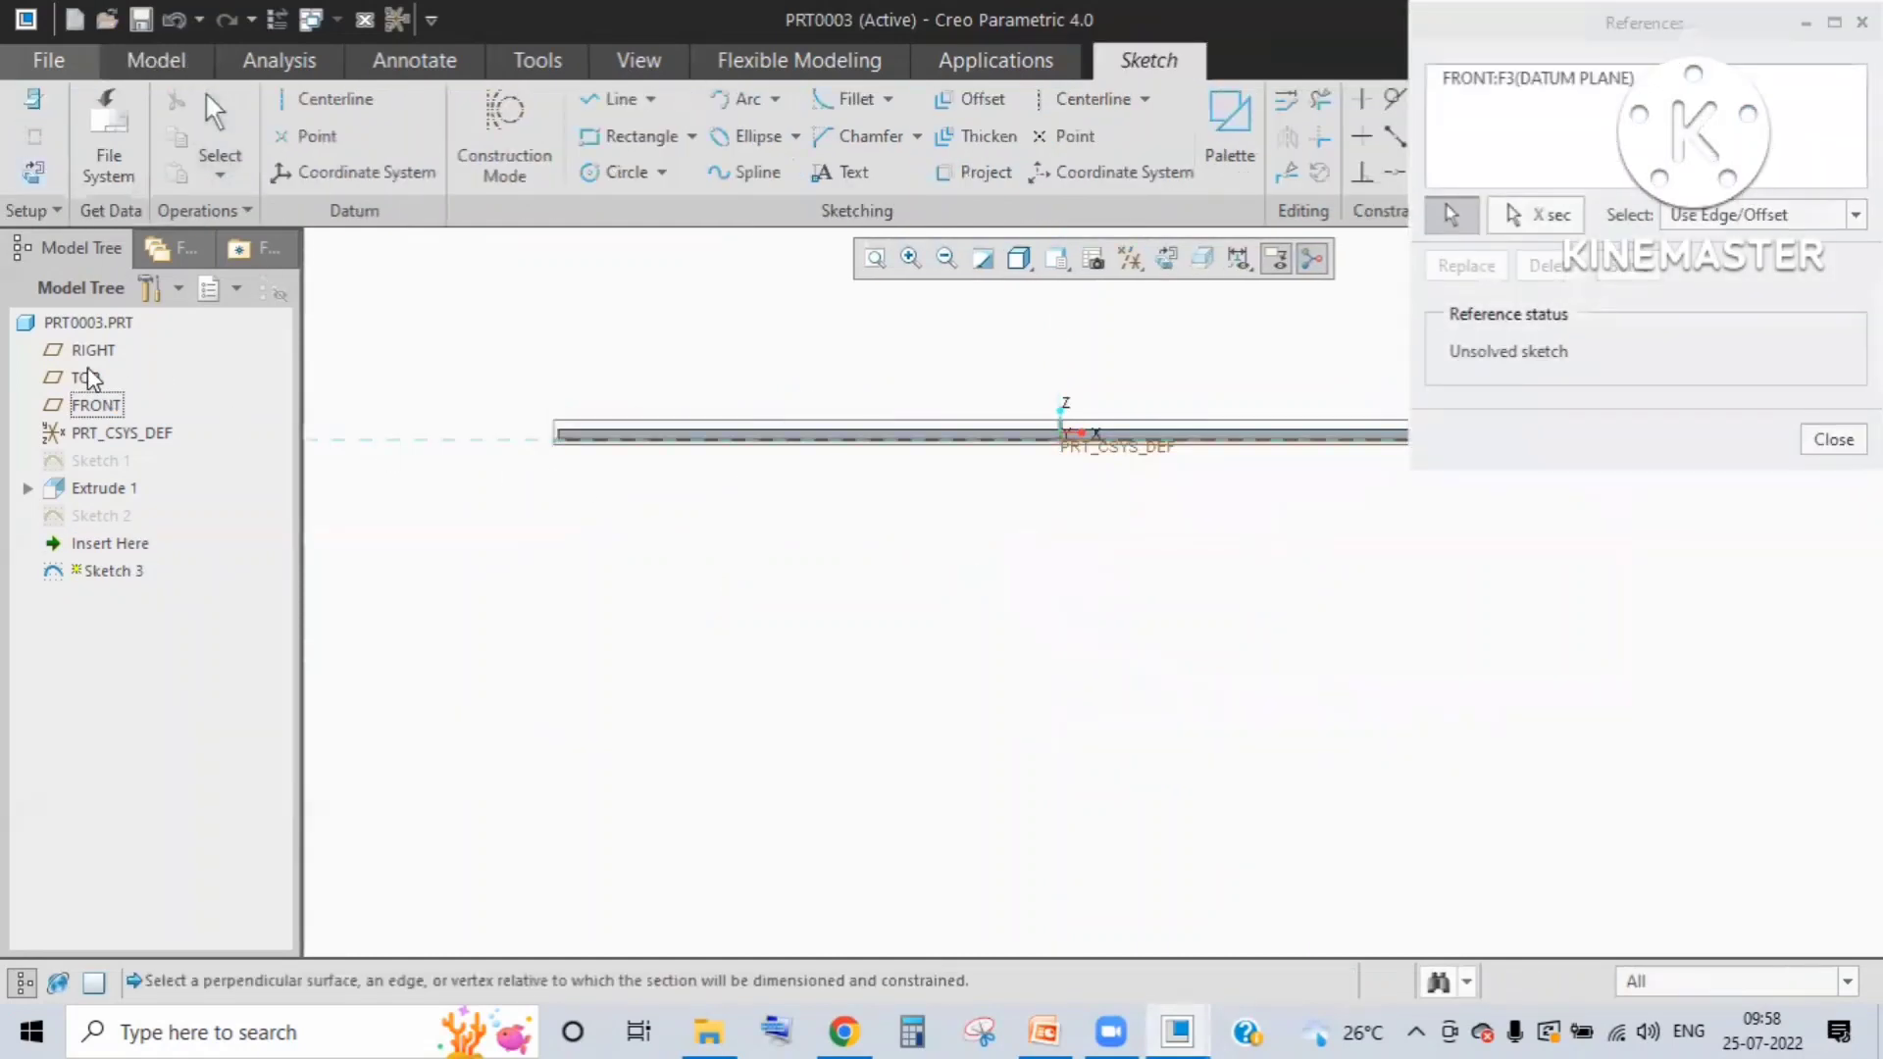
click(91, 351)
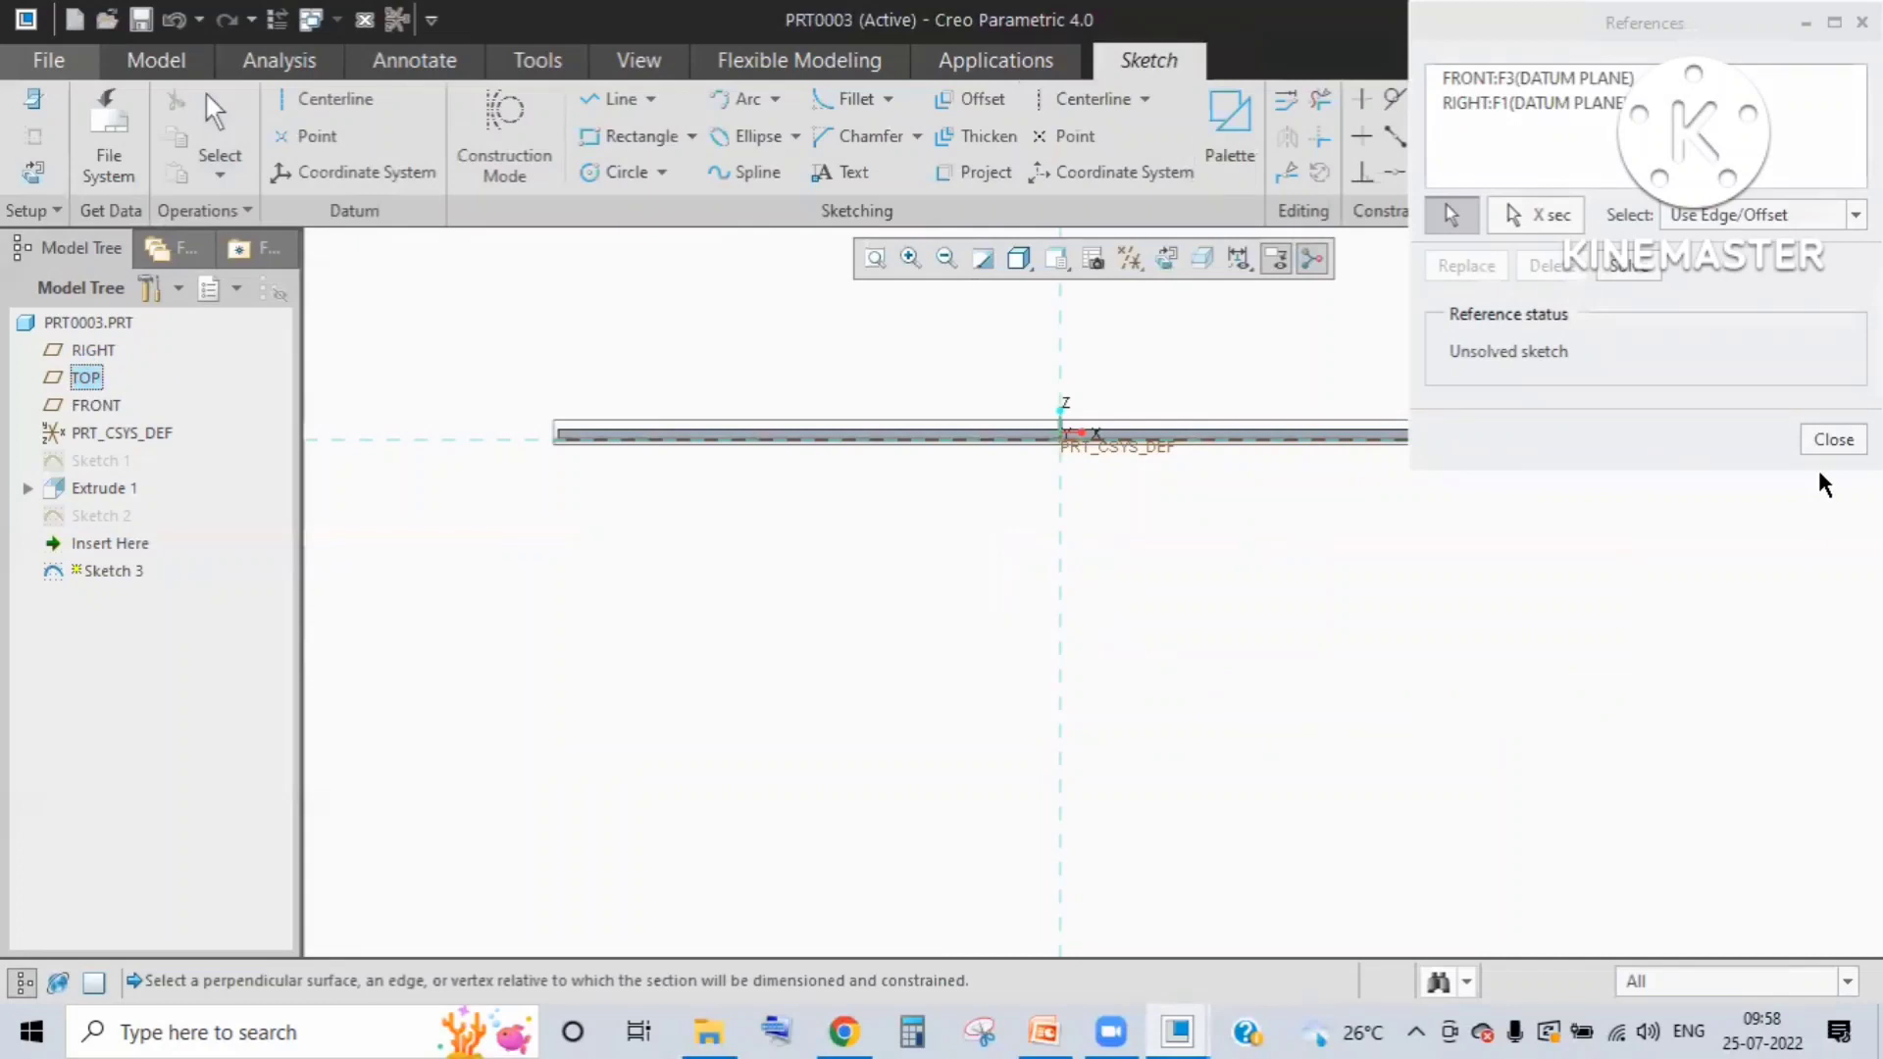
click(1832, 441)
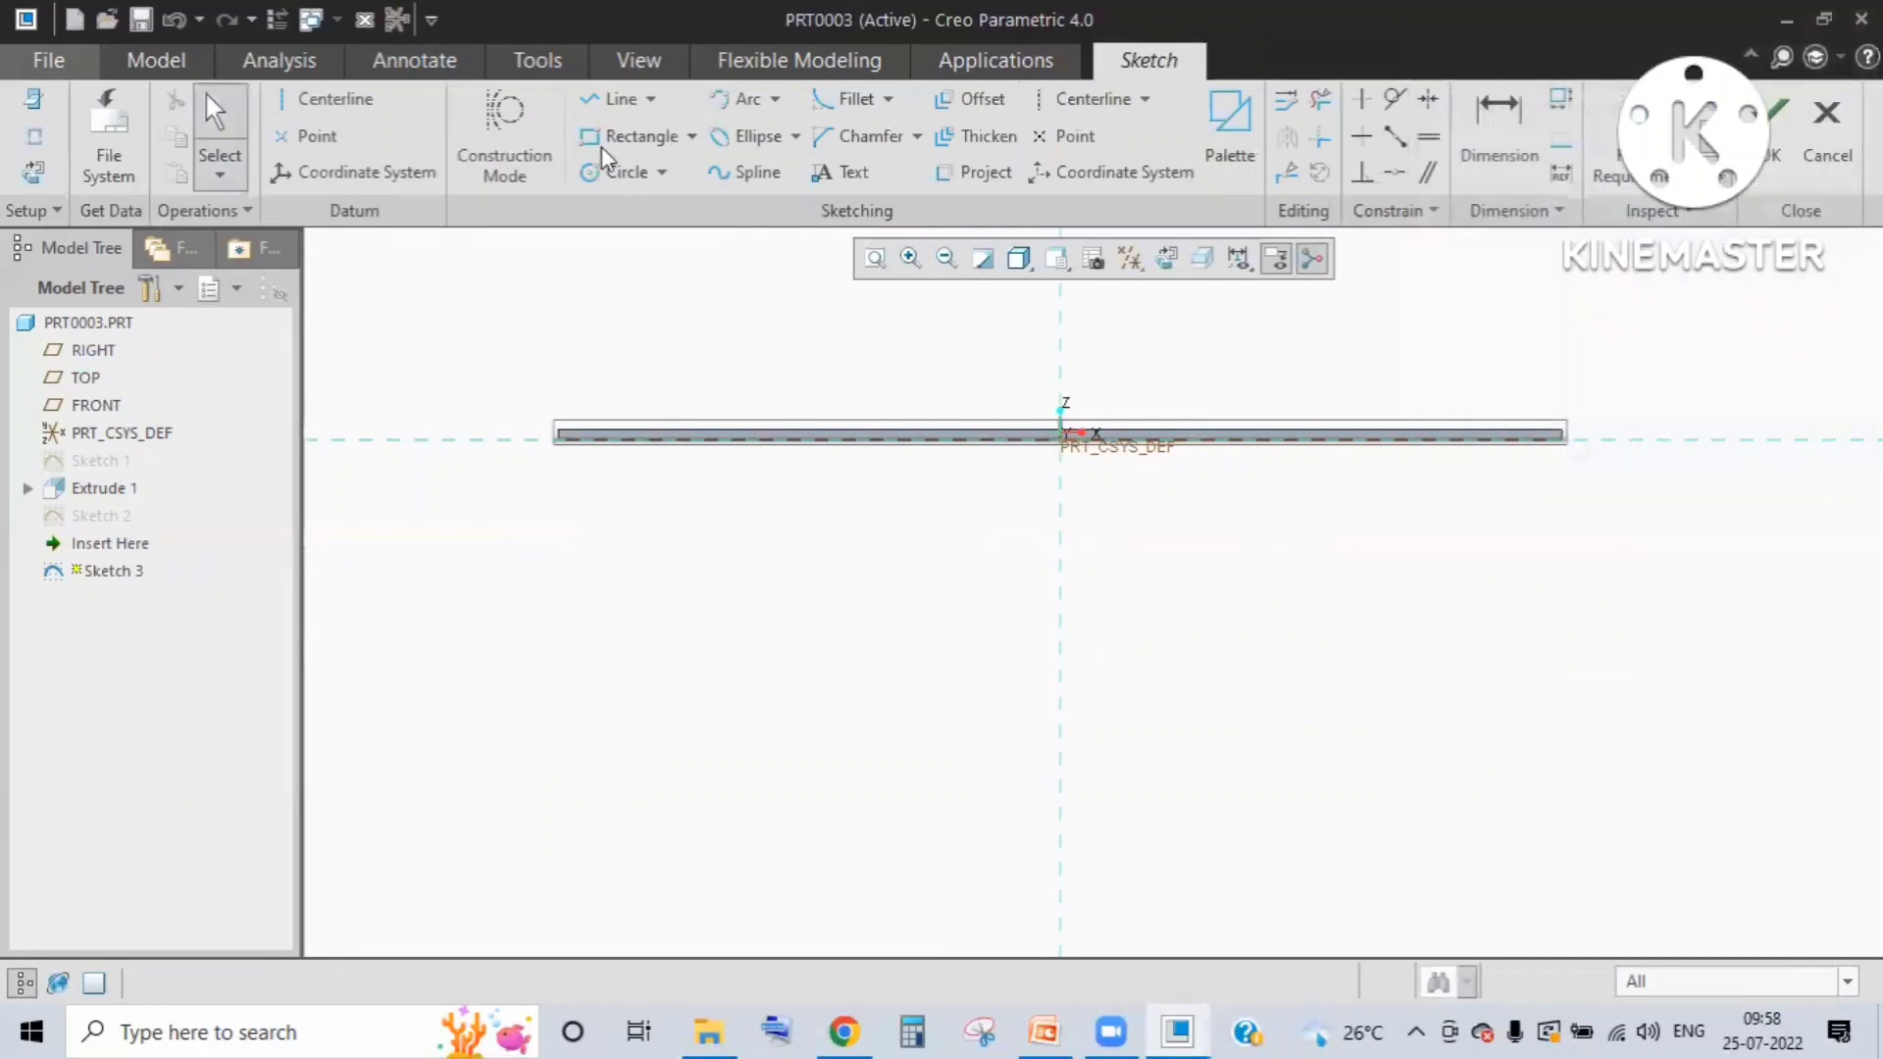
Step: Draw vertical construction centerlines through both ends of the plate
click(504, 137)
click(329, 99)
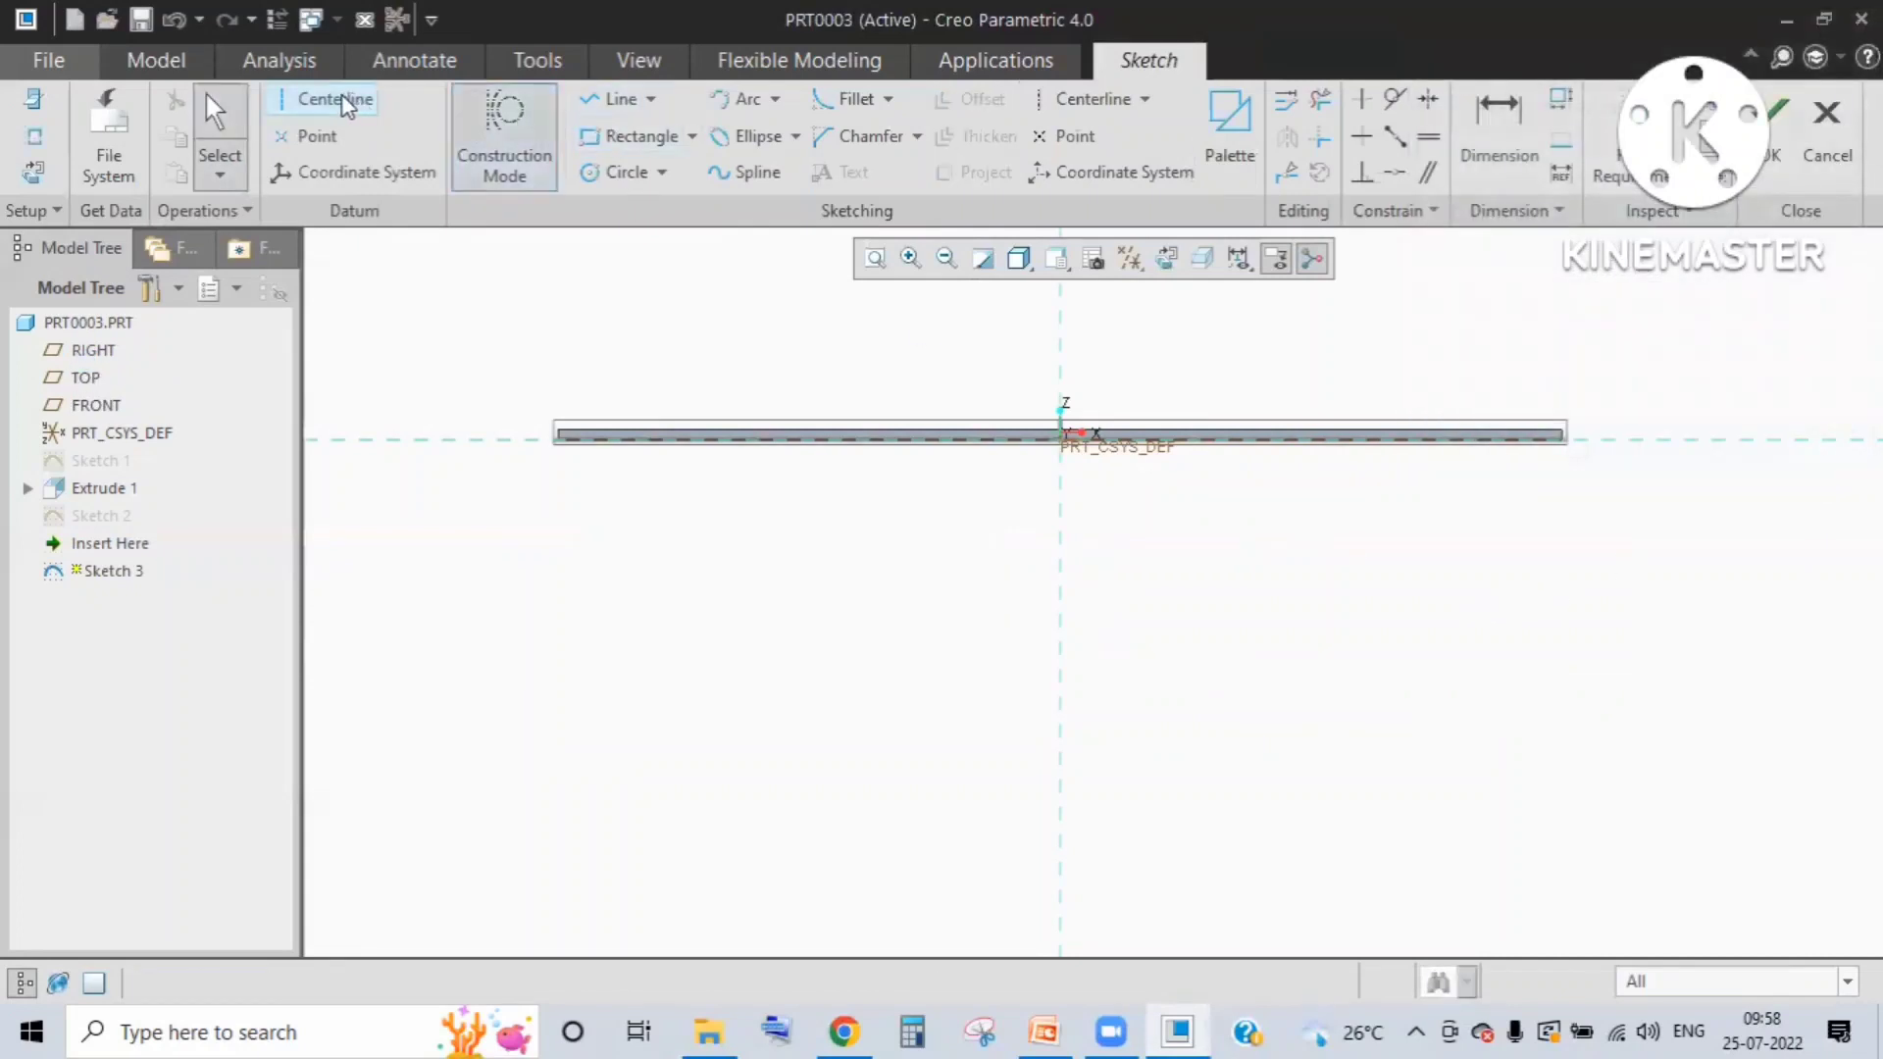
click(563, 451)
click(630, 811)
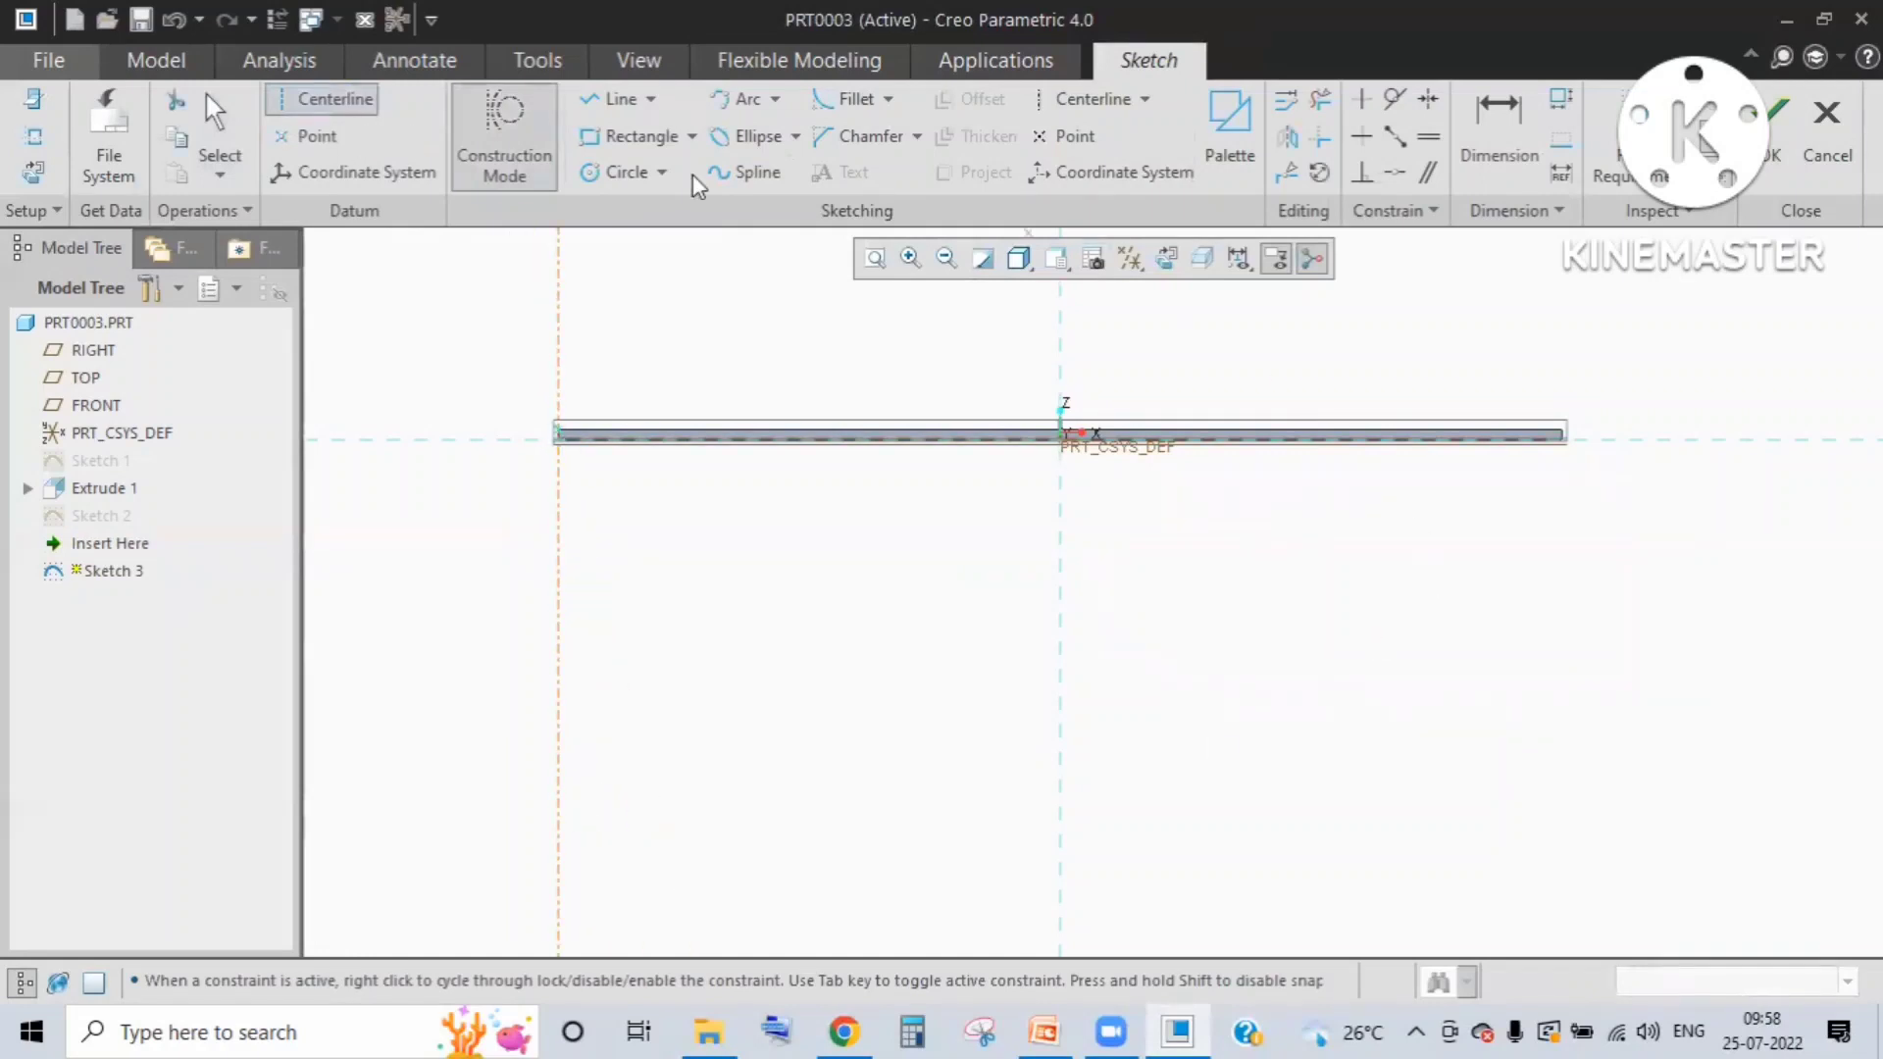
click(1566, 434)
click(1554, 851)
click(529, 179)
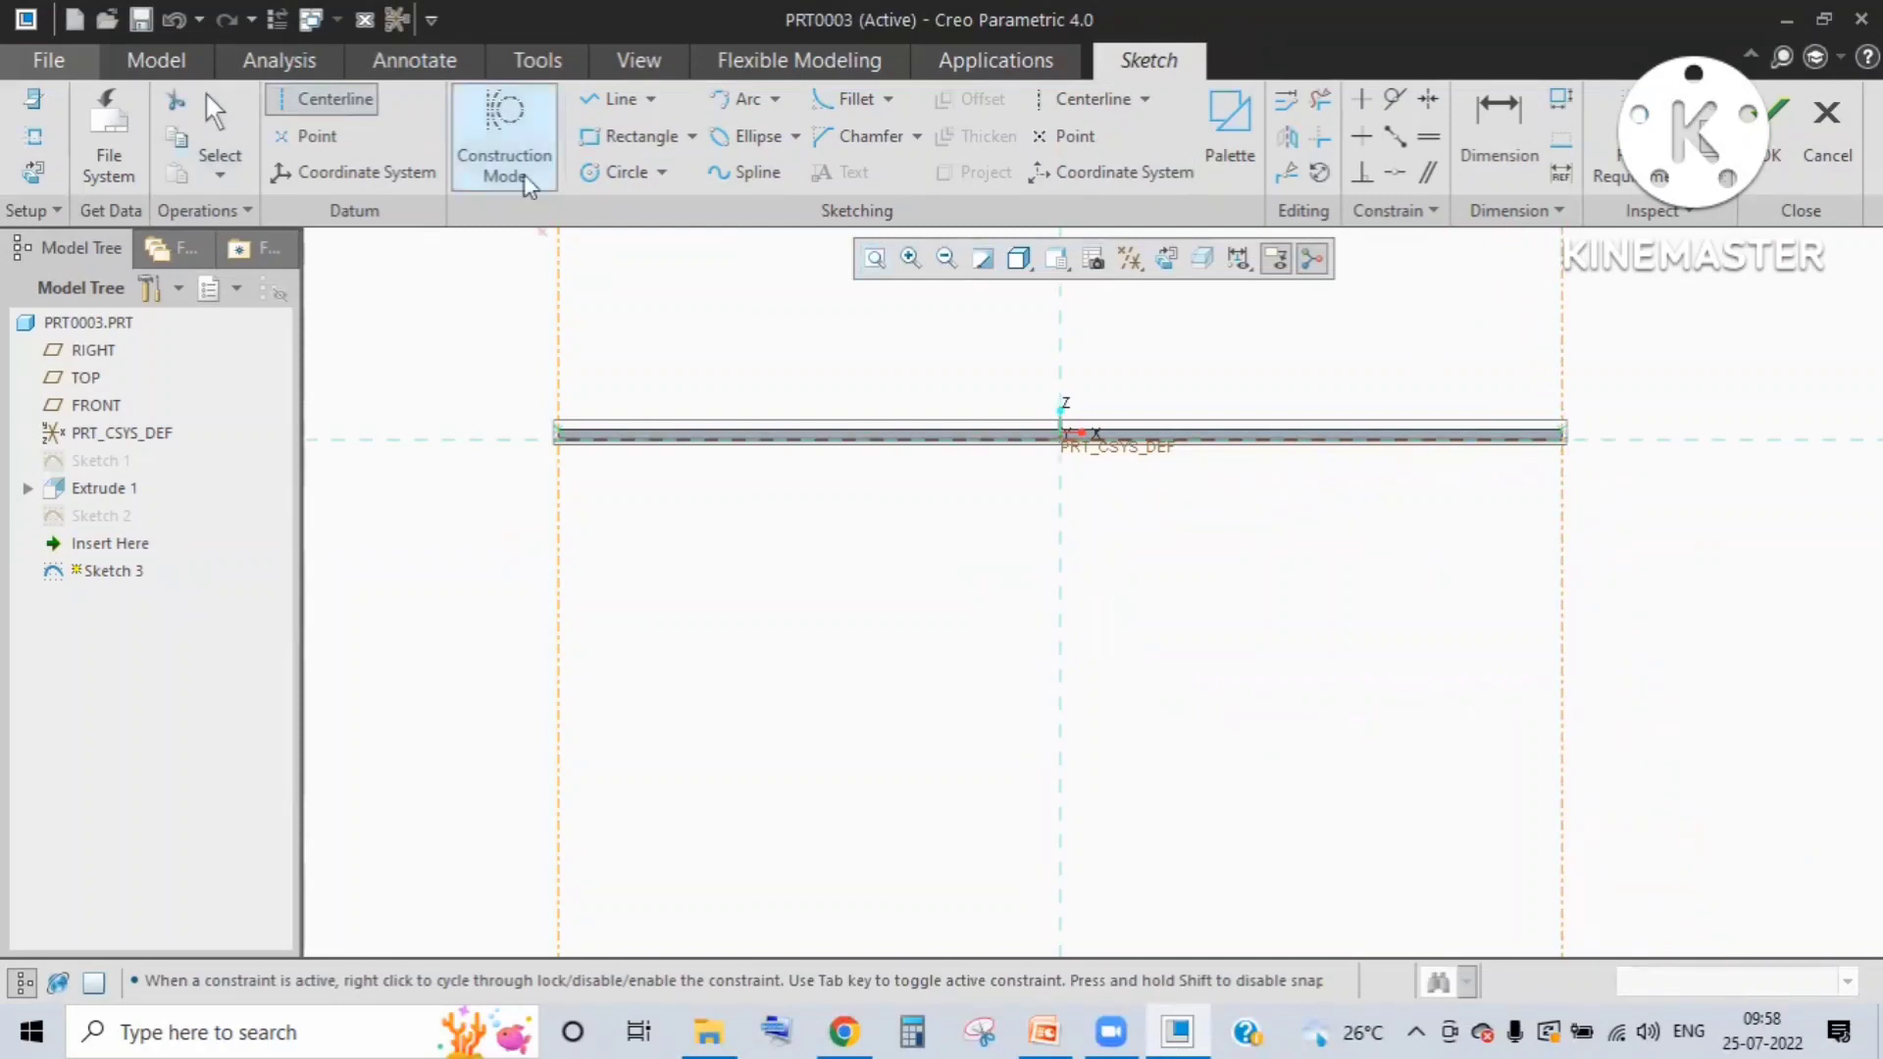
click(621, 101)
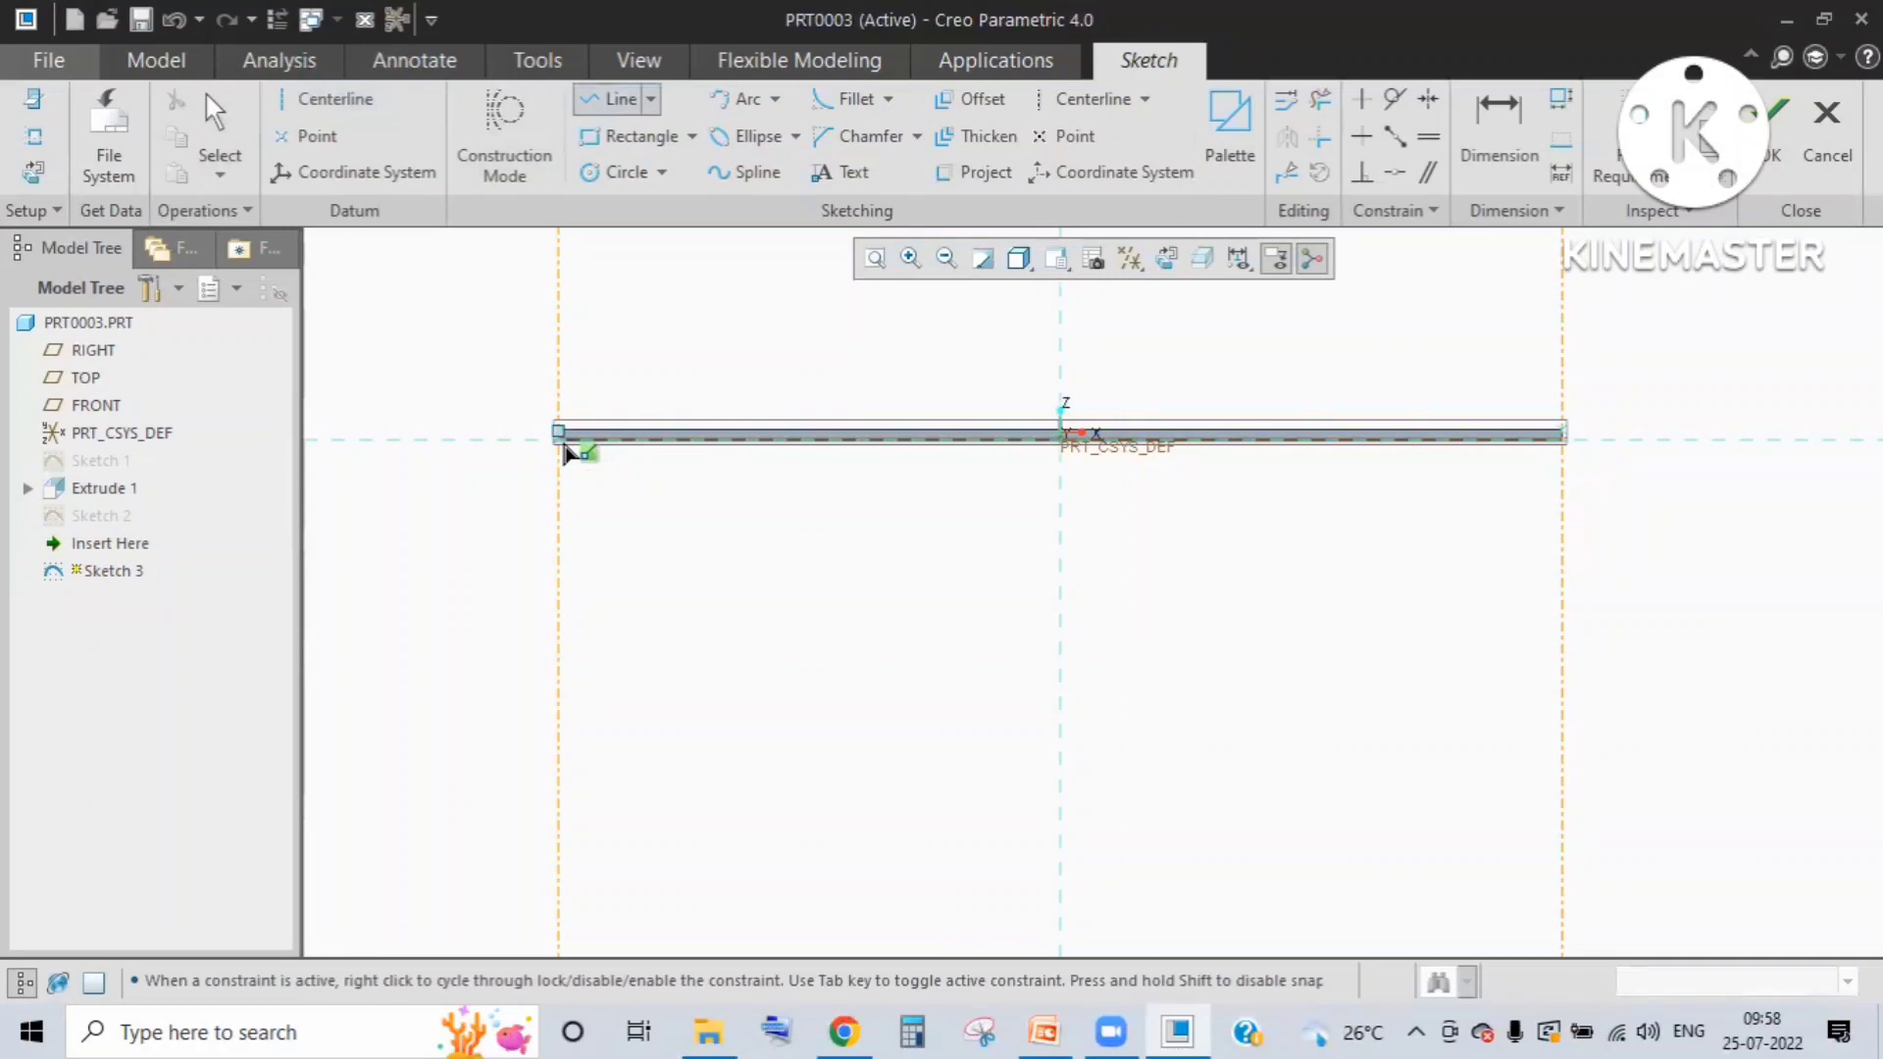
click(562, 449)
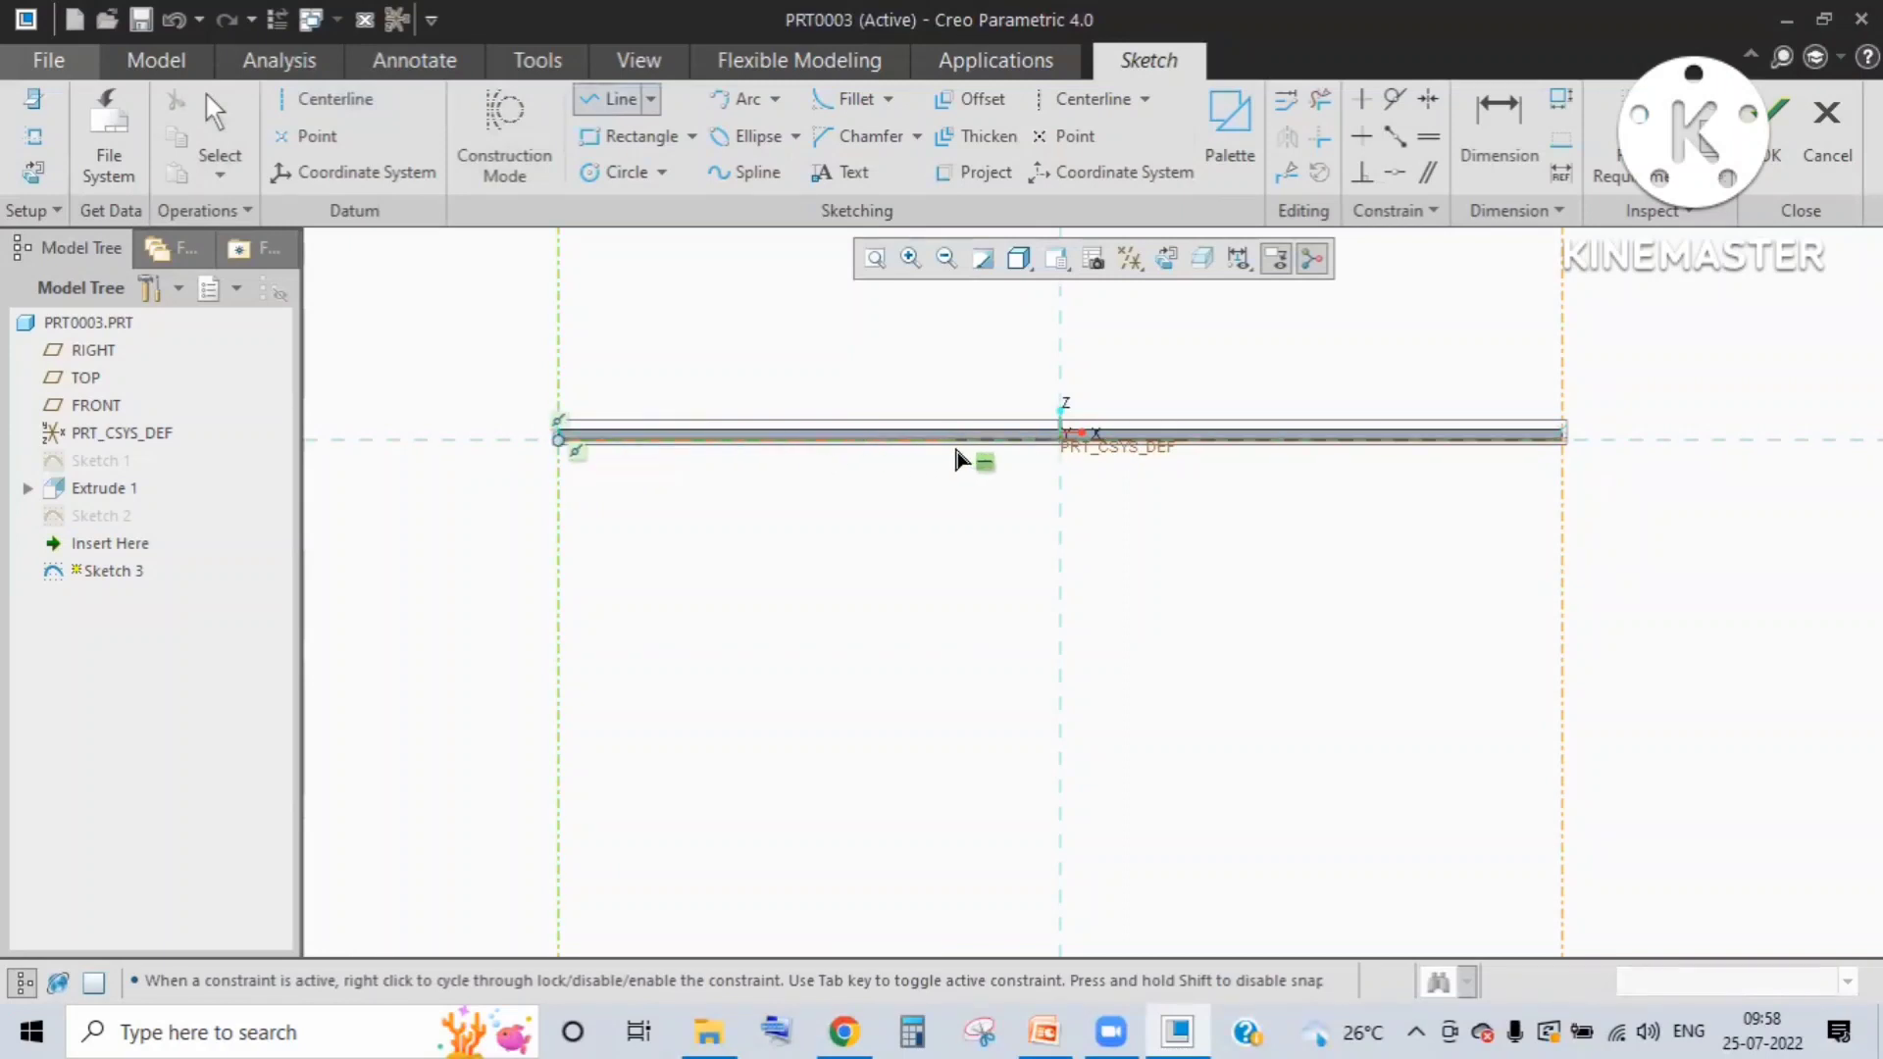
click(959, 443)
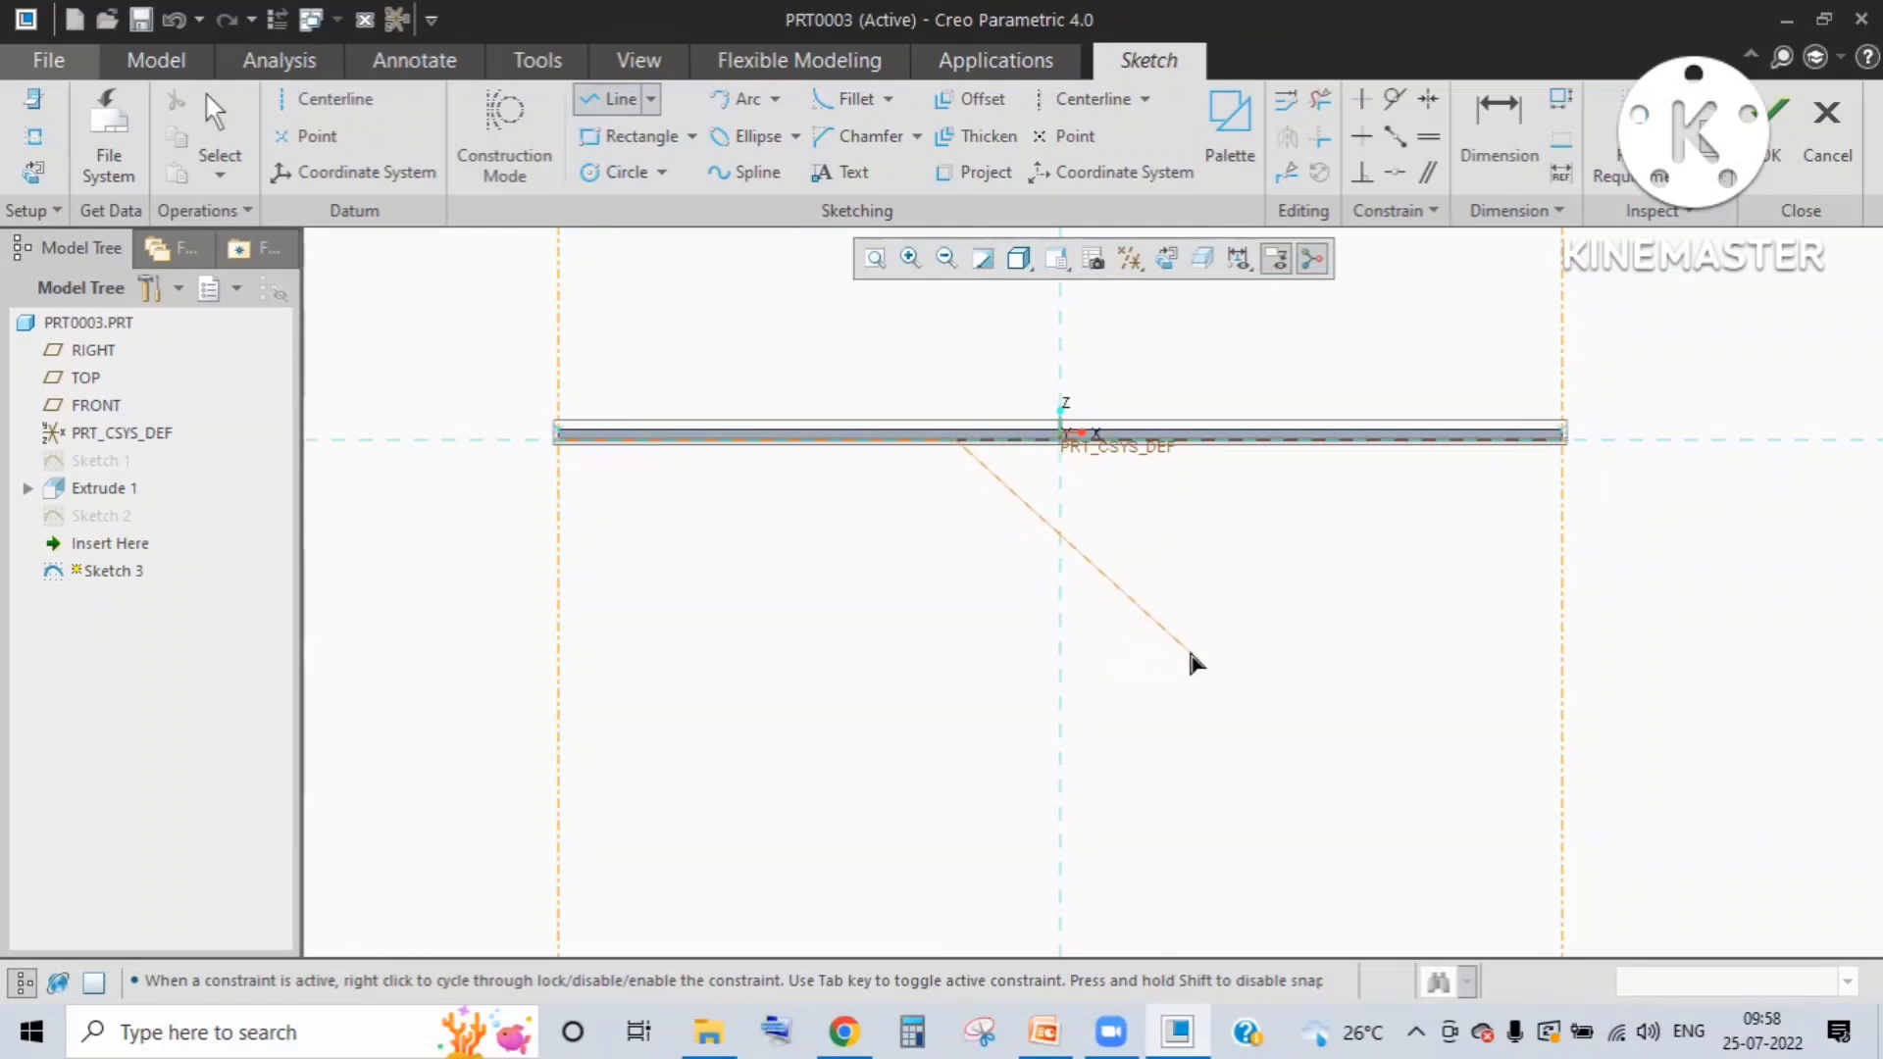
click(1187, 649)
middle_click(1608, 657)
middle_click(1122, 750)
key(Delete)
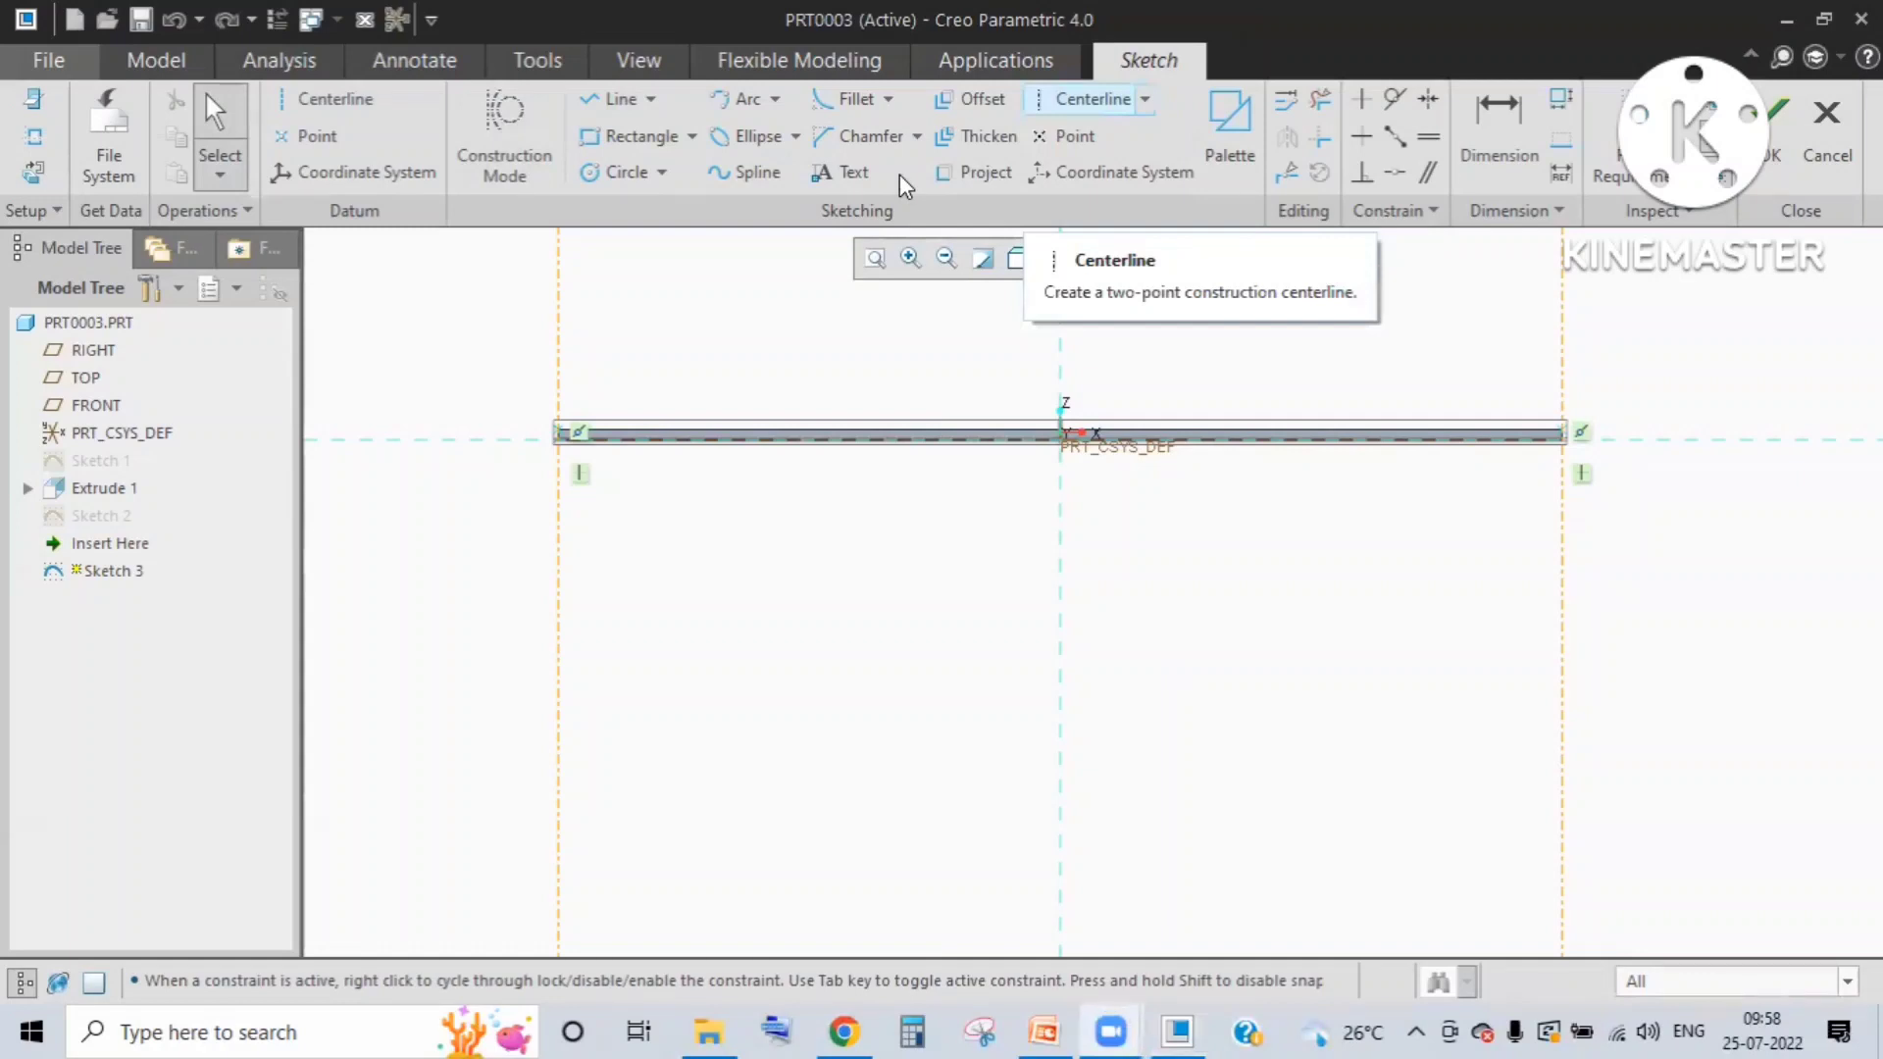
Step: Draw a stepped line path from the plate's lower start corner, sloping down about 382 and running level for about 676 to the far centerline
click(618, 98)
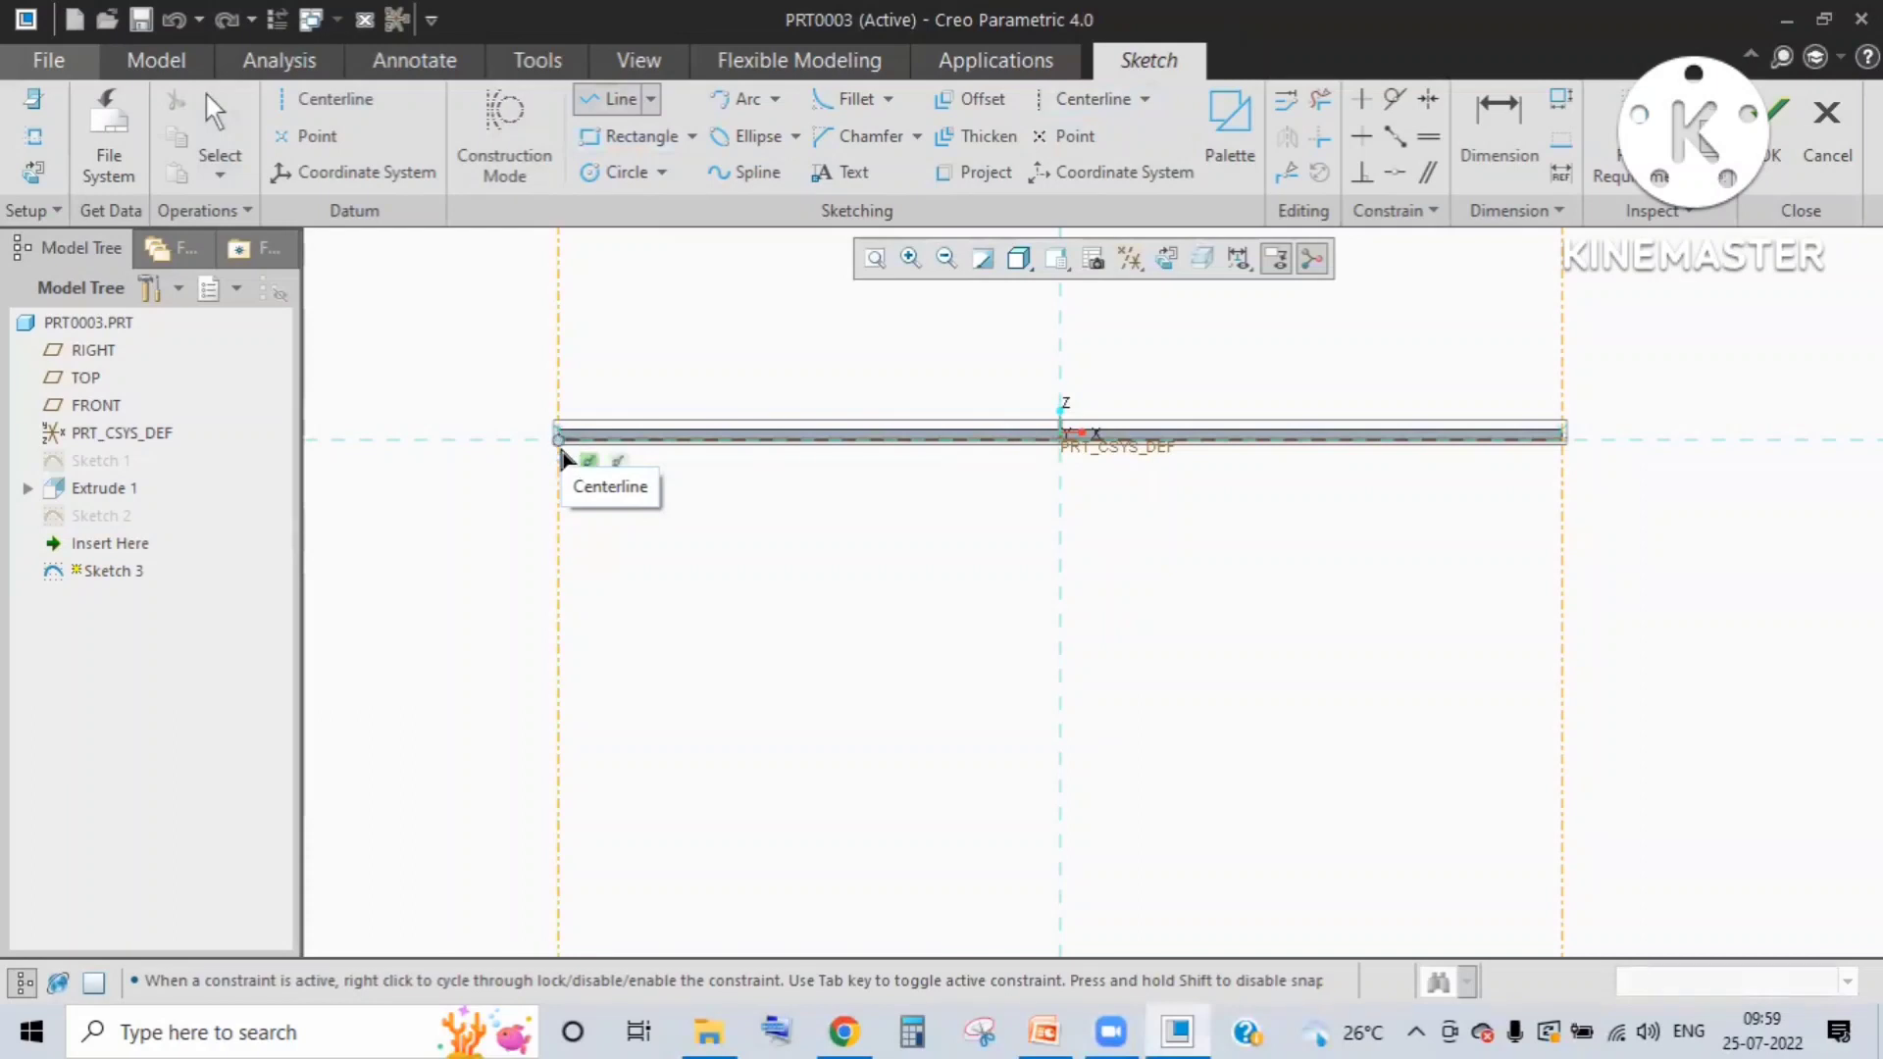
scroll(571, 447, down, 5)
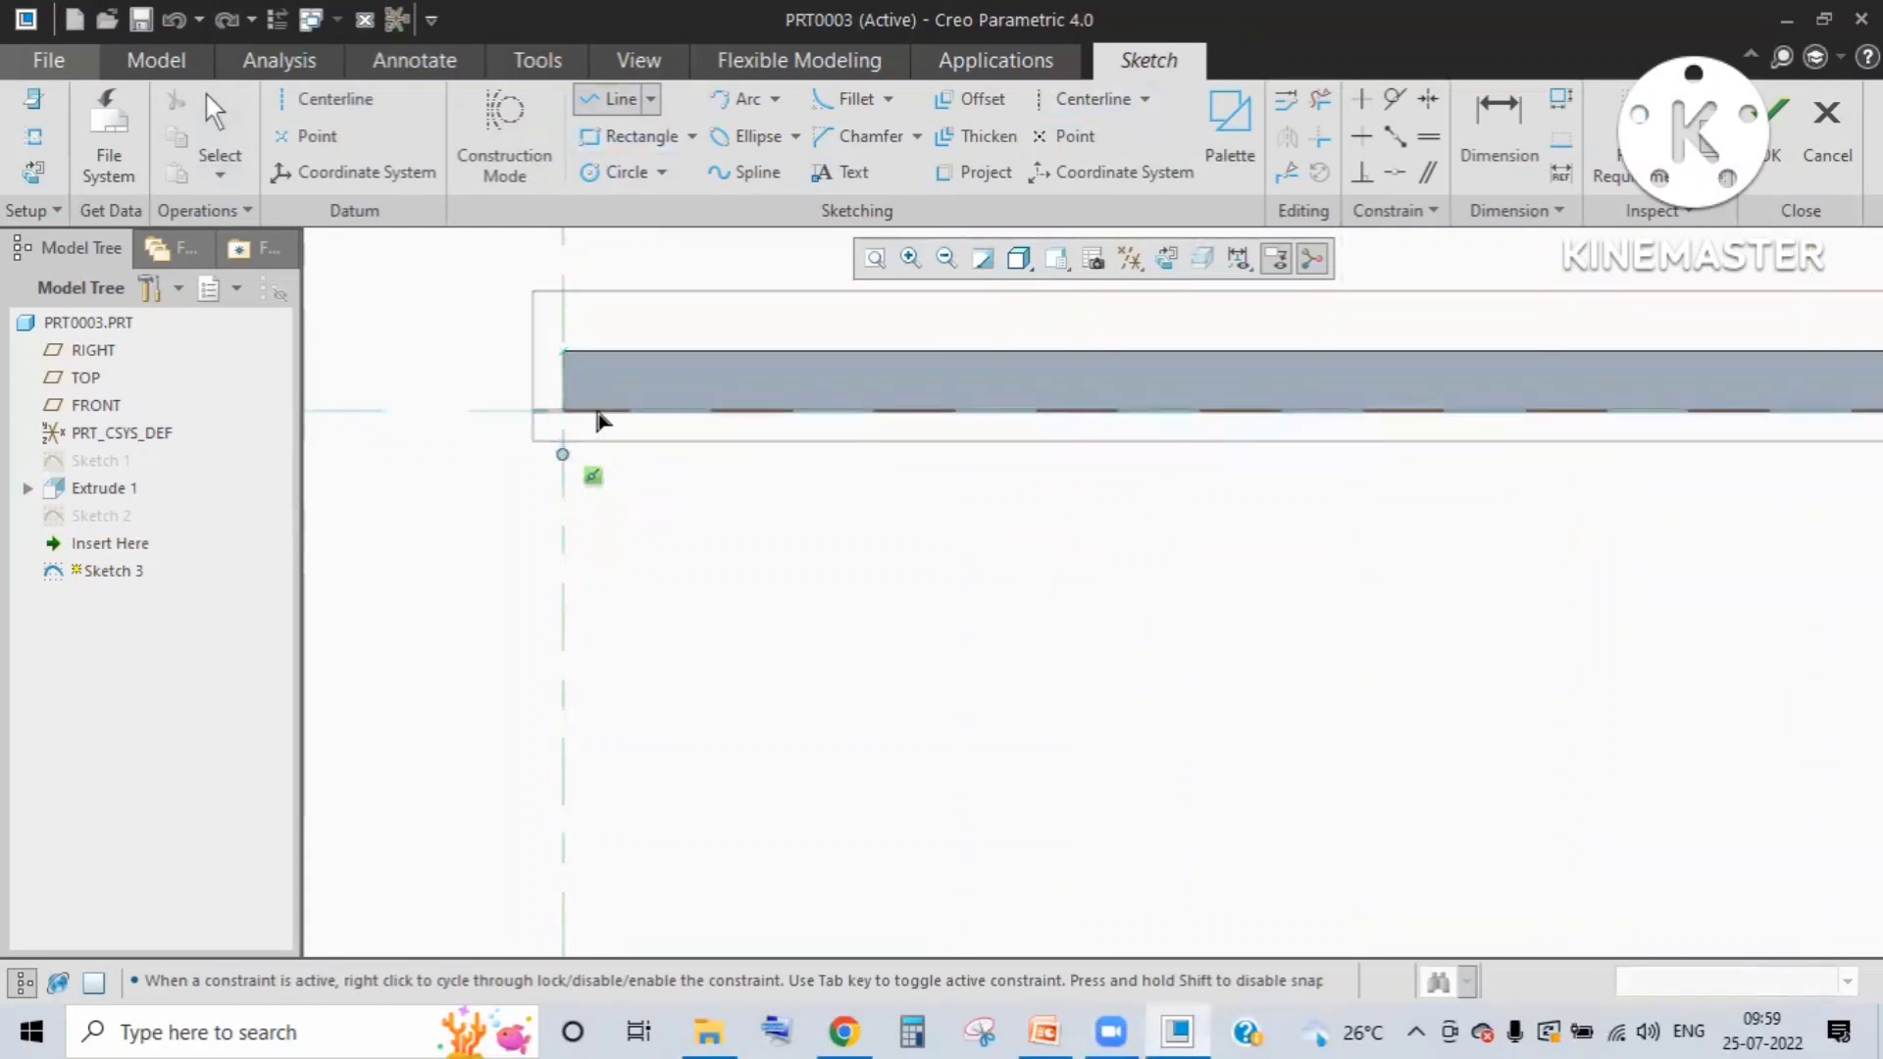
scroll(1043, 493, down, 3)
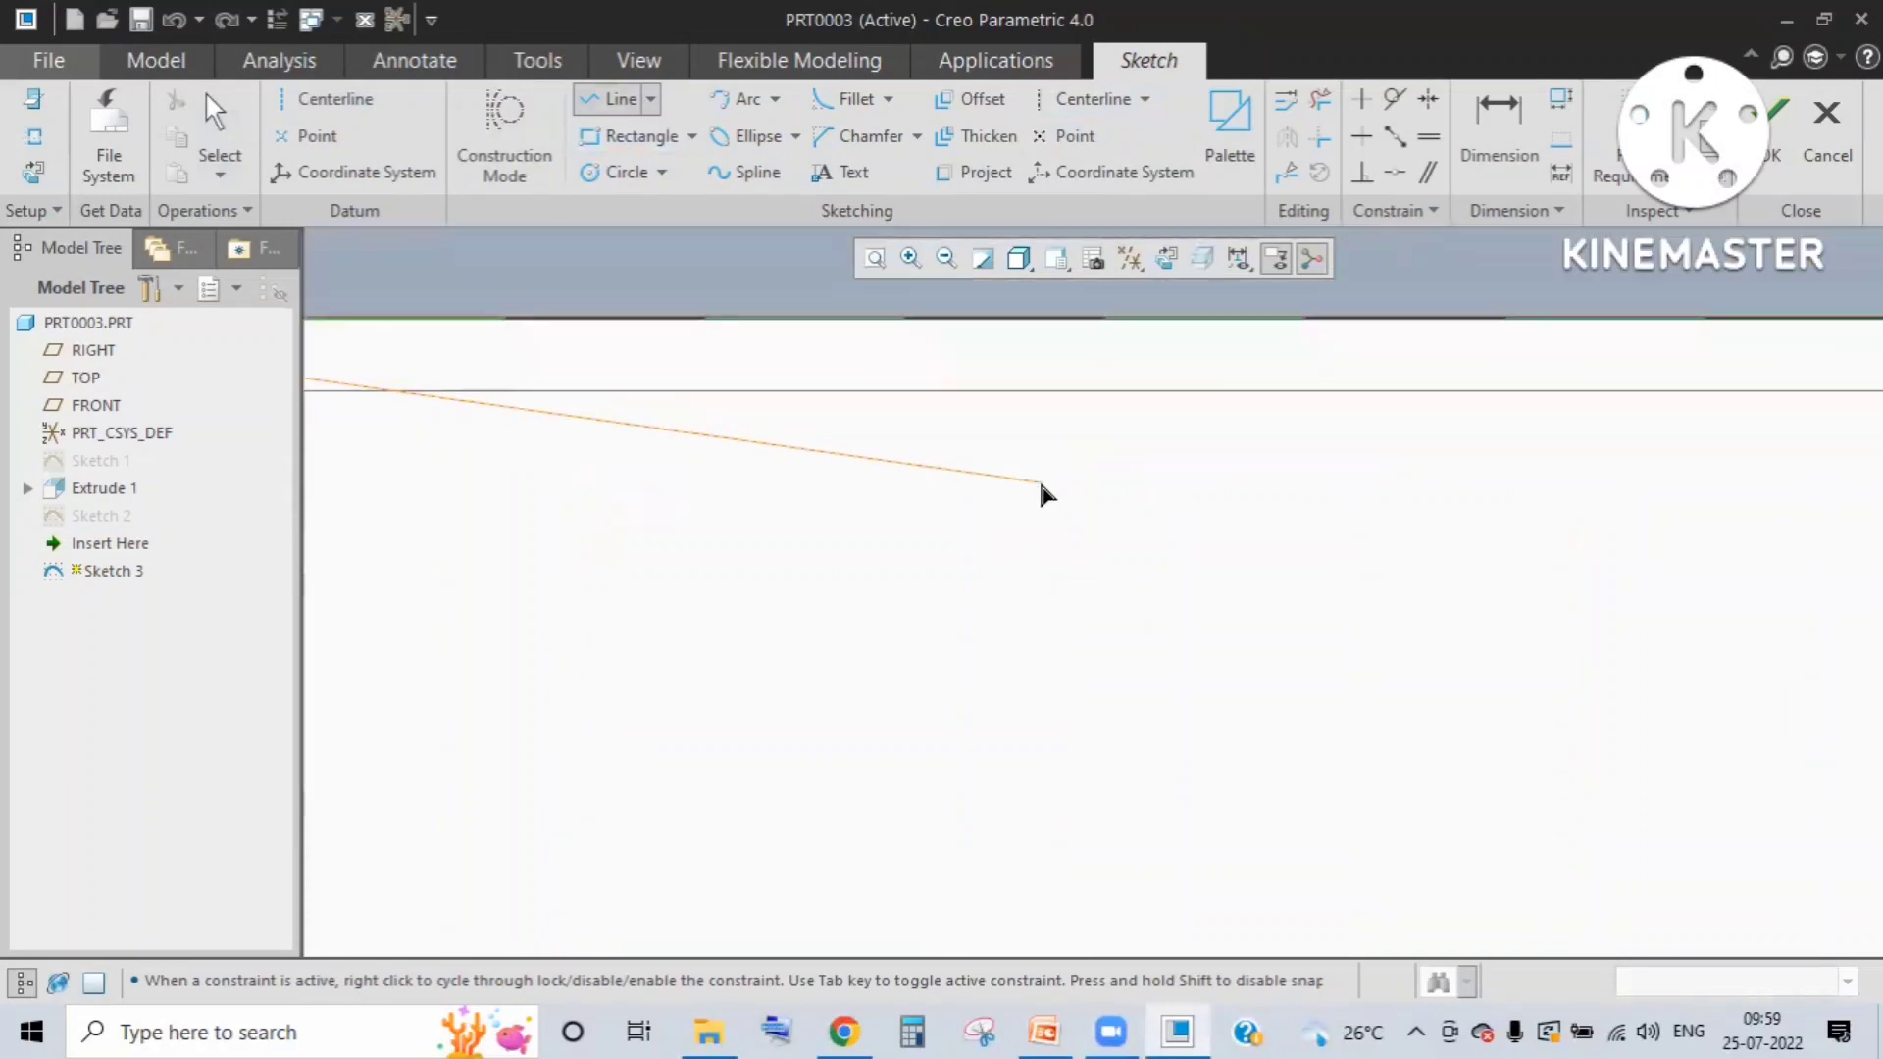
scroll(1047, 494, up, 3)
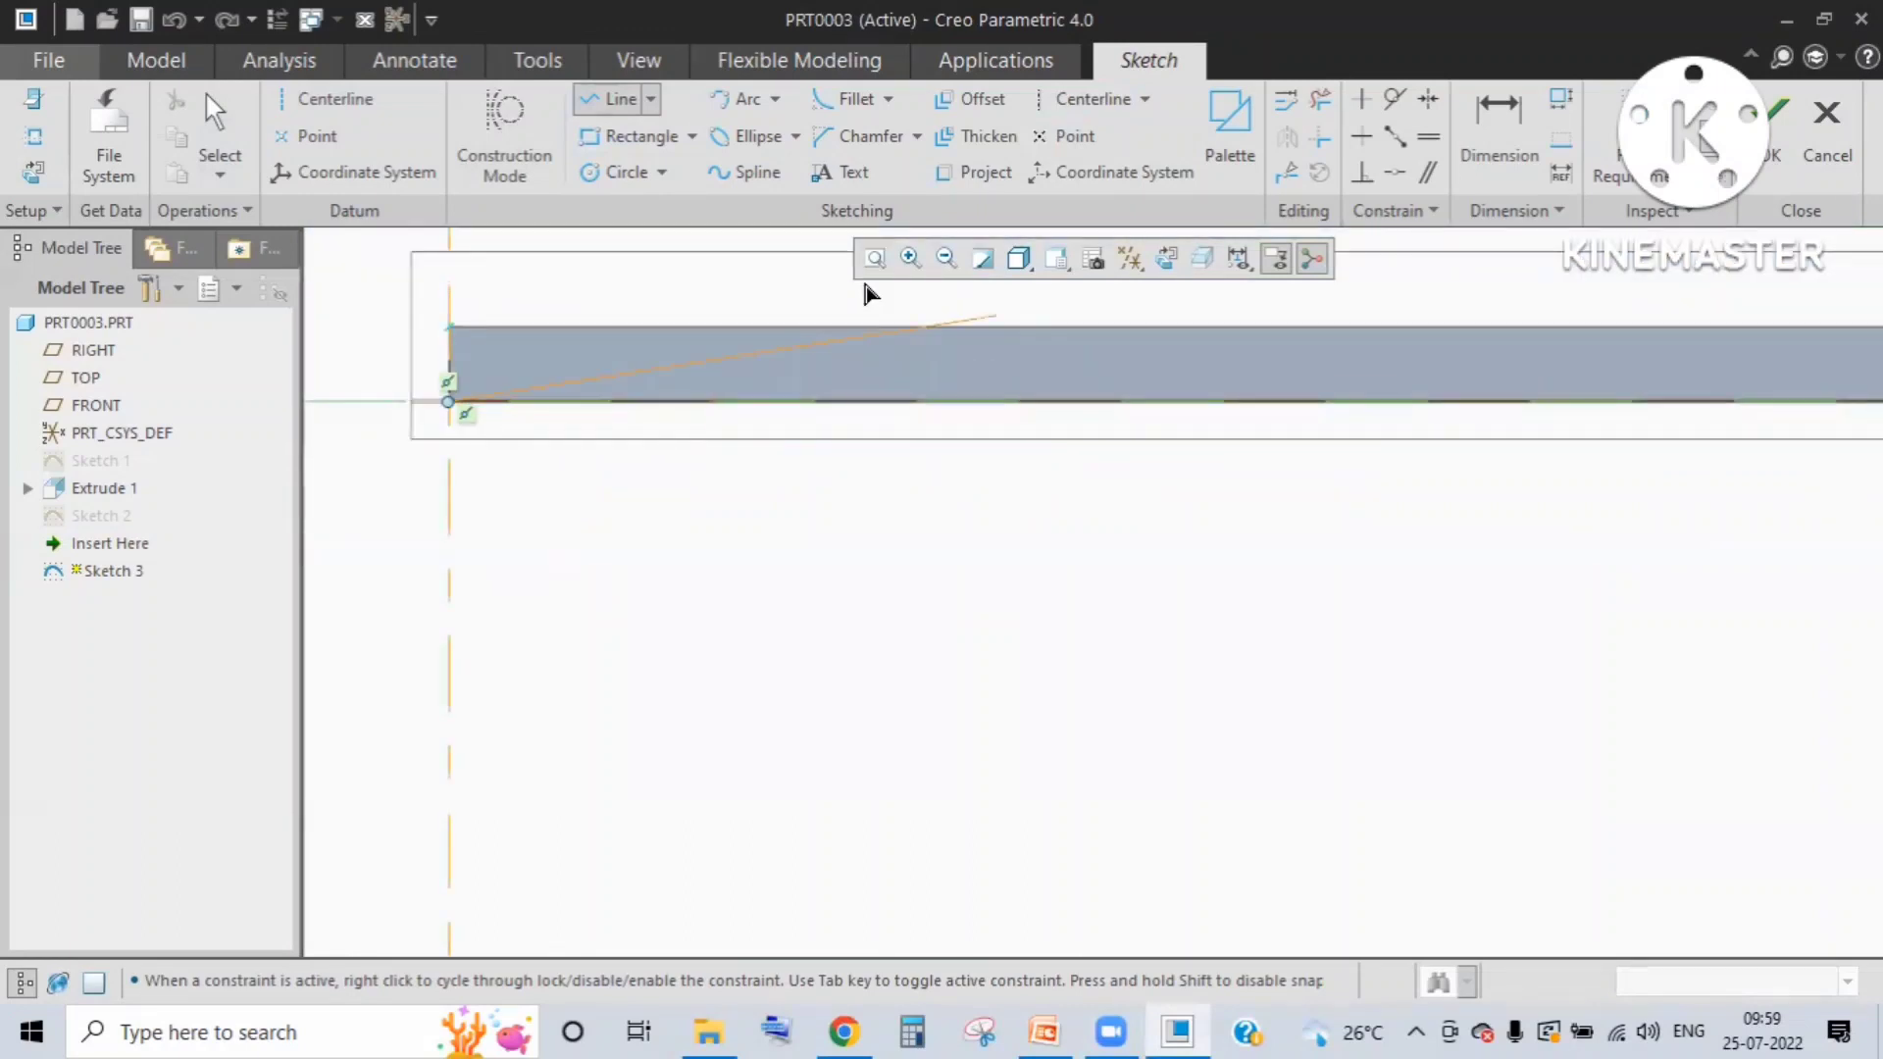
scroll(951, 429, up, 1)
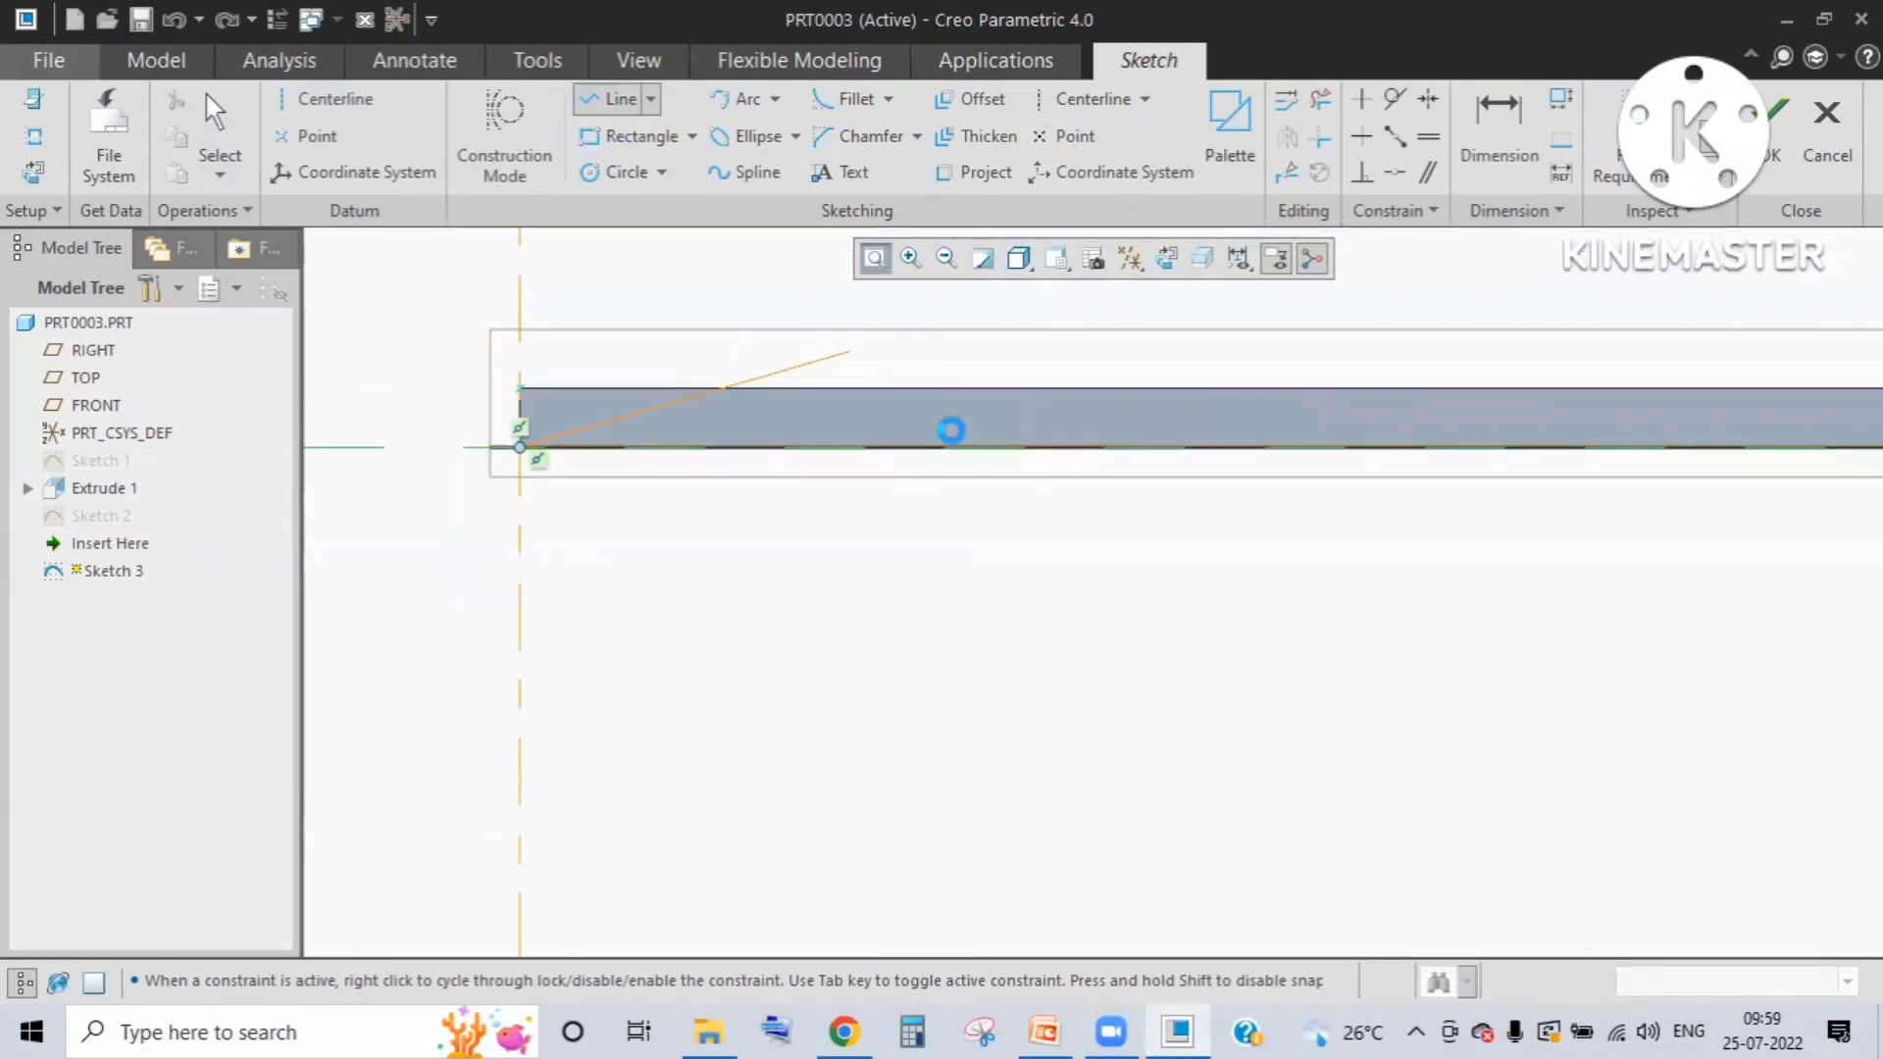
scroll(1106, 668, up, 3)
scroll(1077, 608, up, 2)
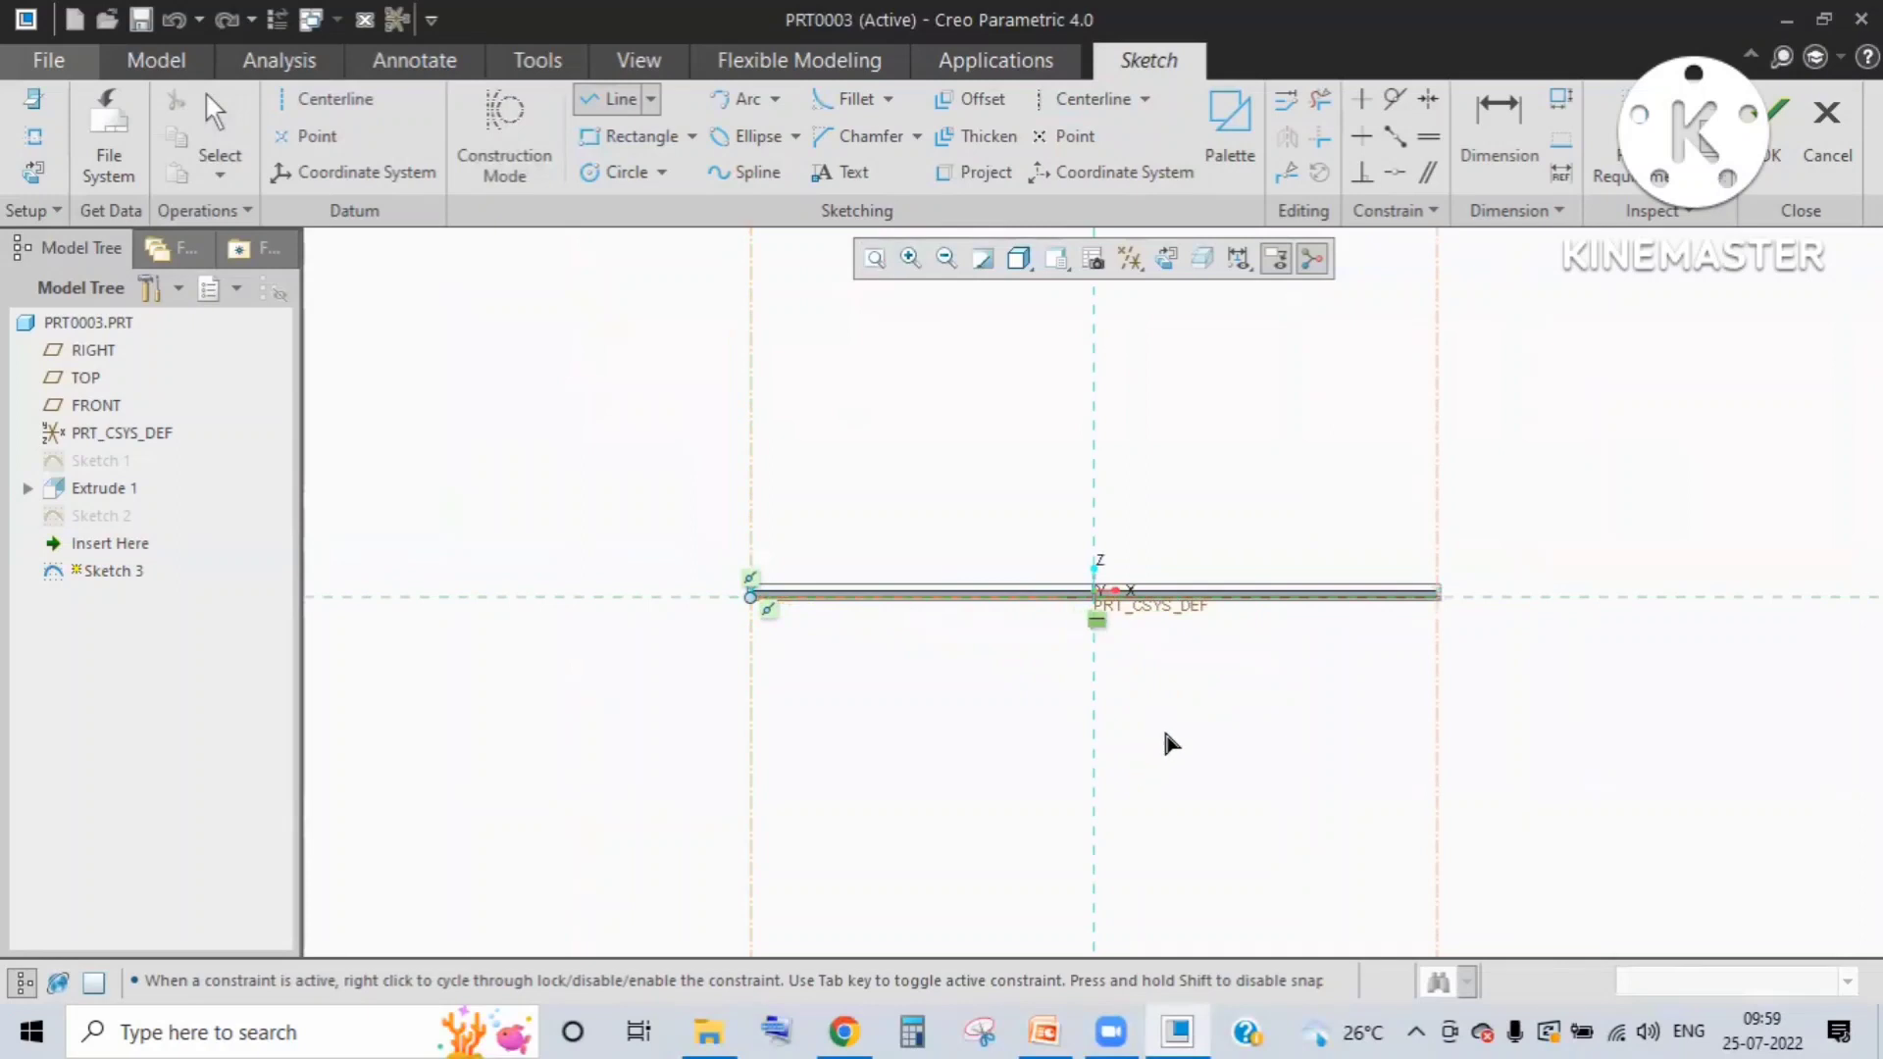
click(1205, 727)
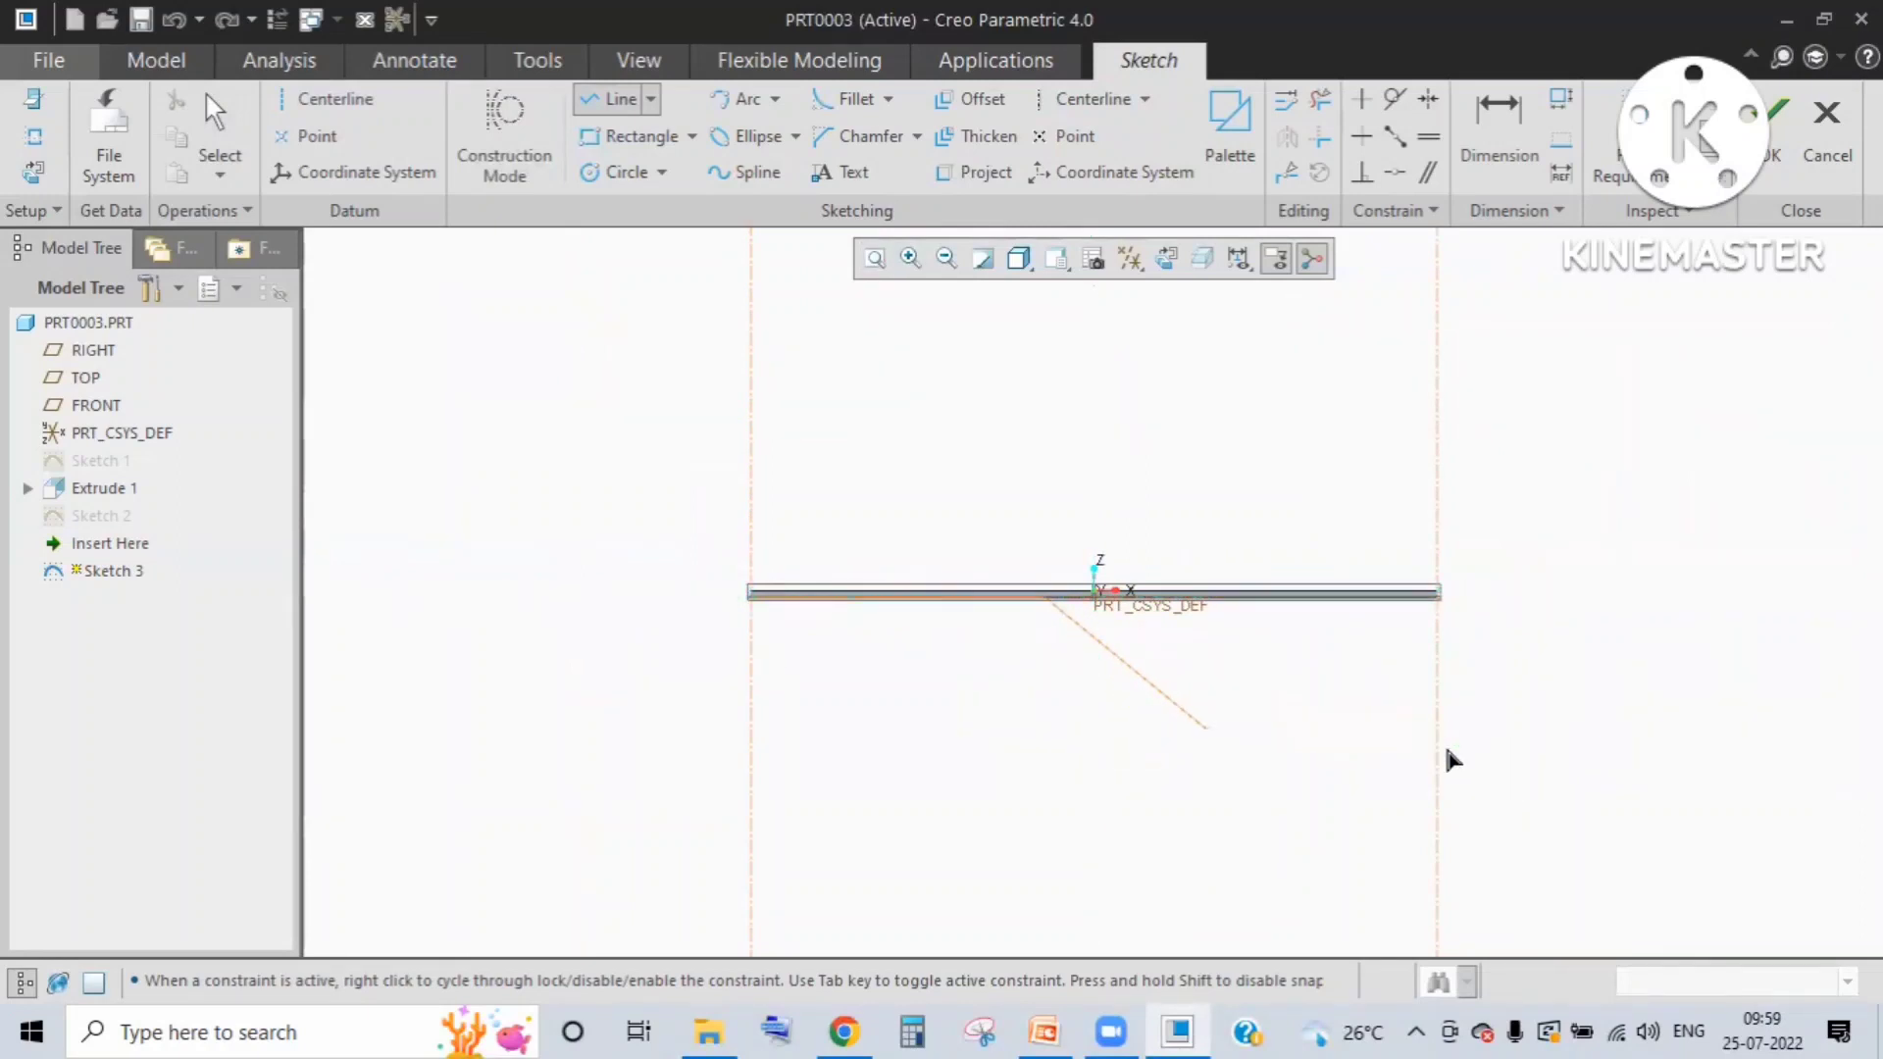
click(1448, 753)
Step: Fillet both corners of the path with radii of about 237 and 429, and finish the sketch
click(849, 100)
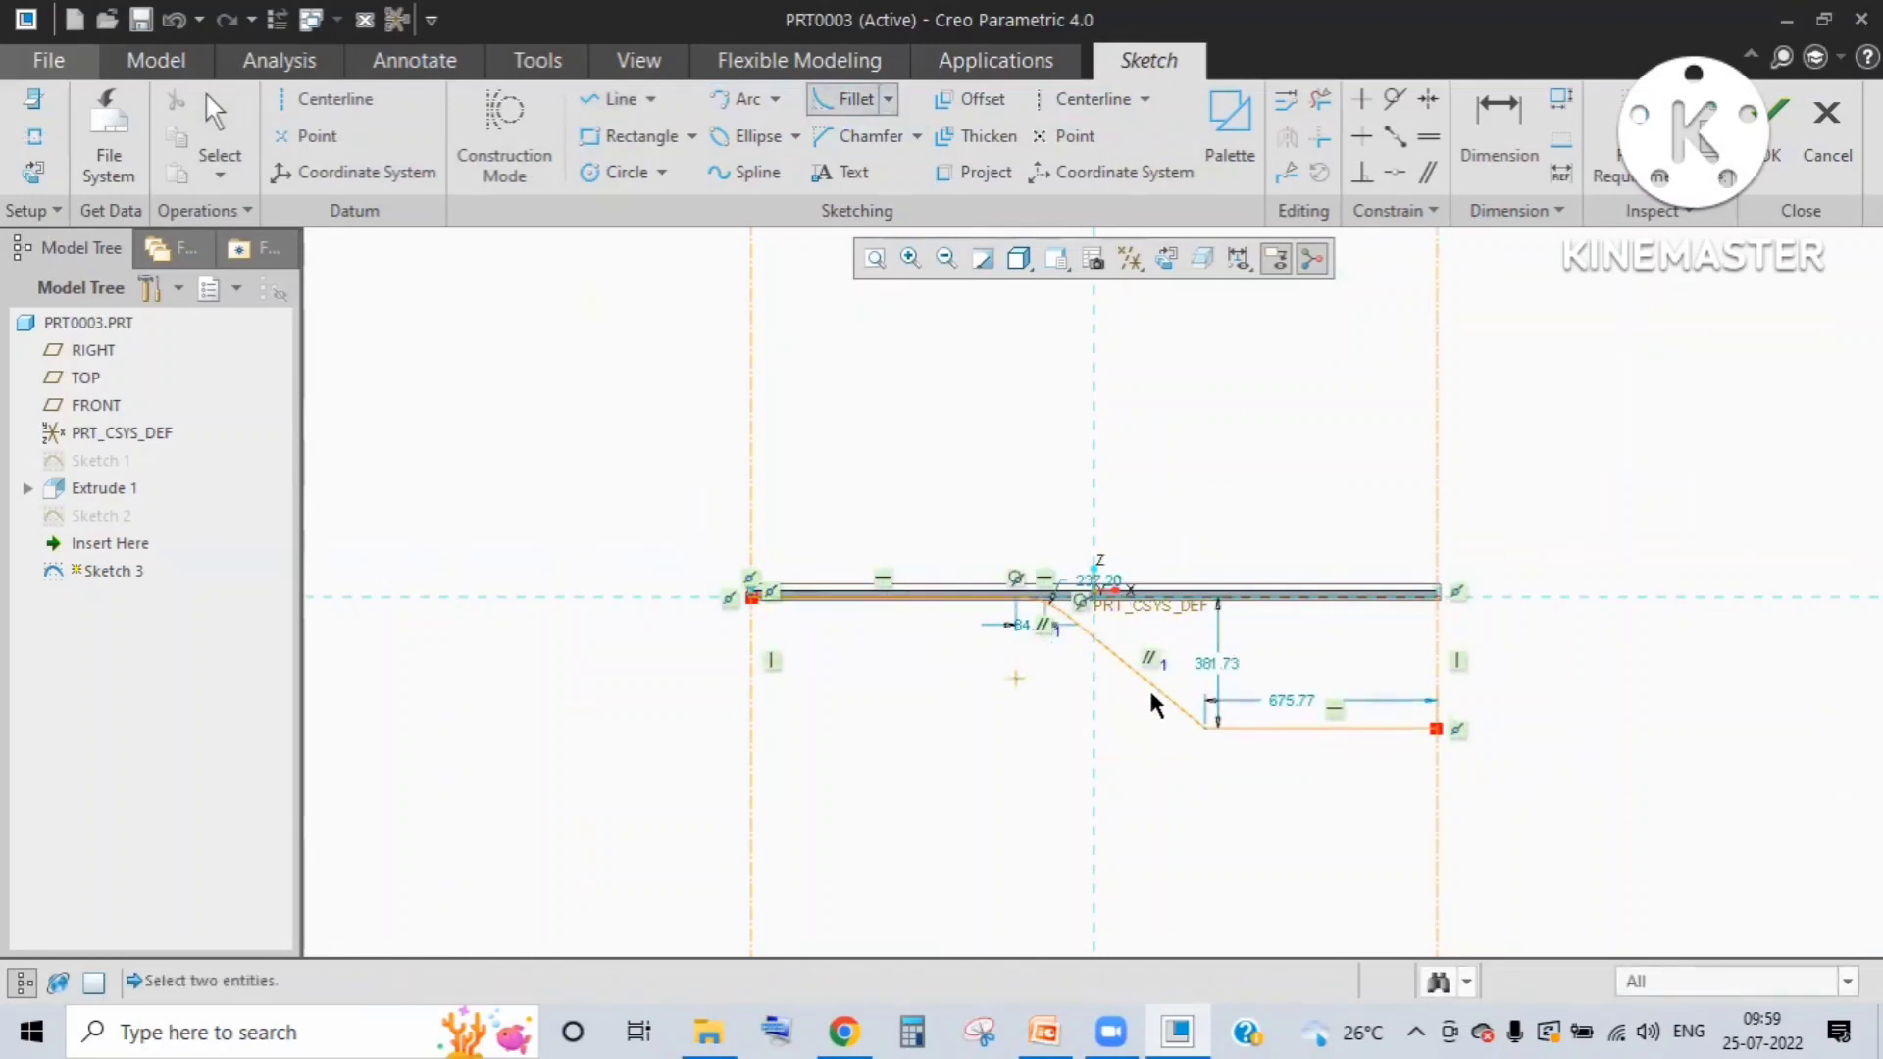
click(1253, 729)
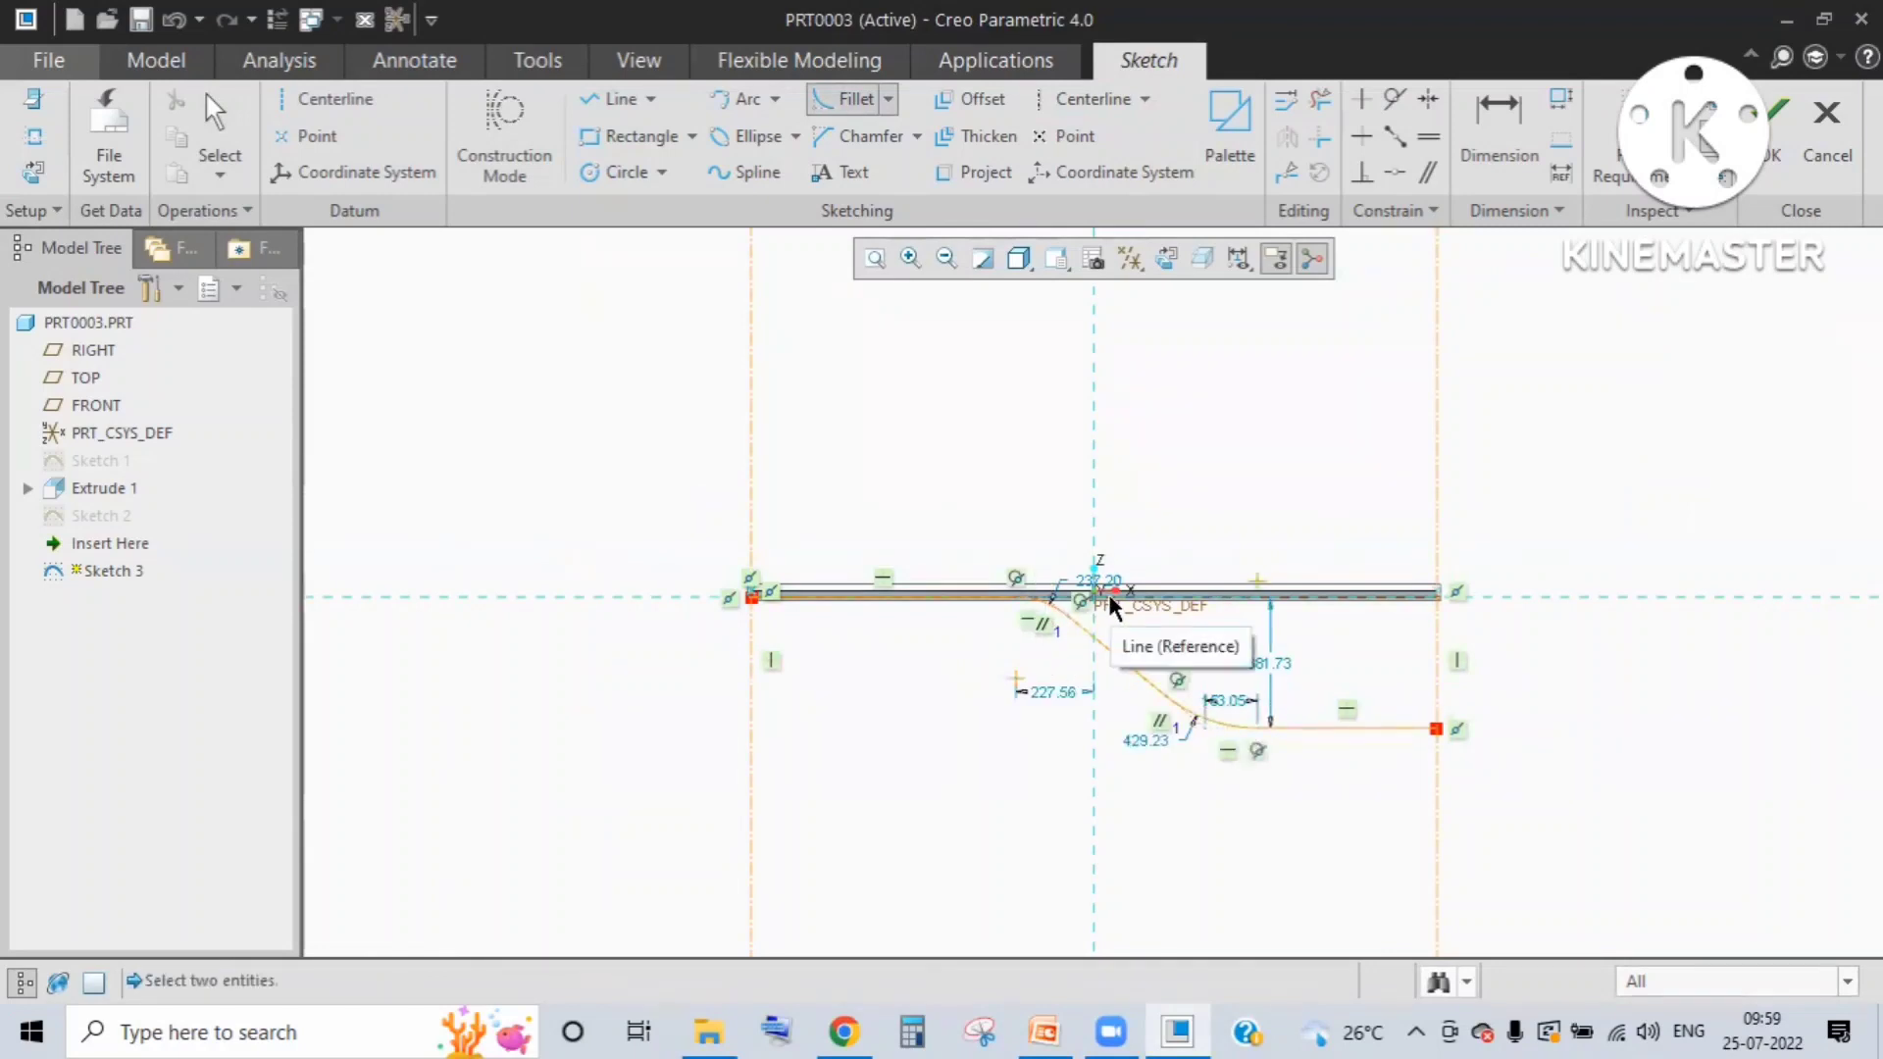
click(1770, 137)
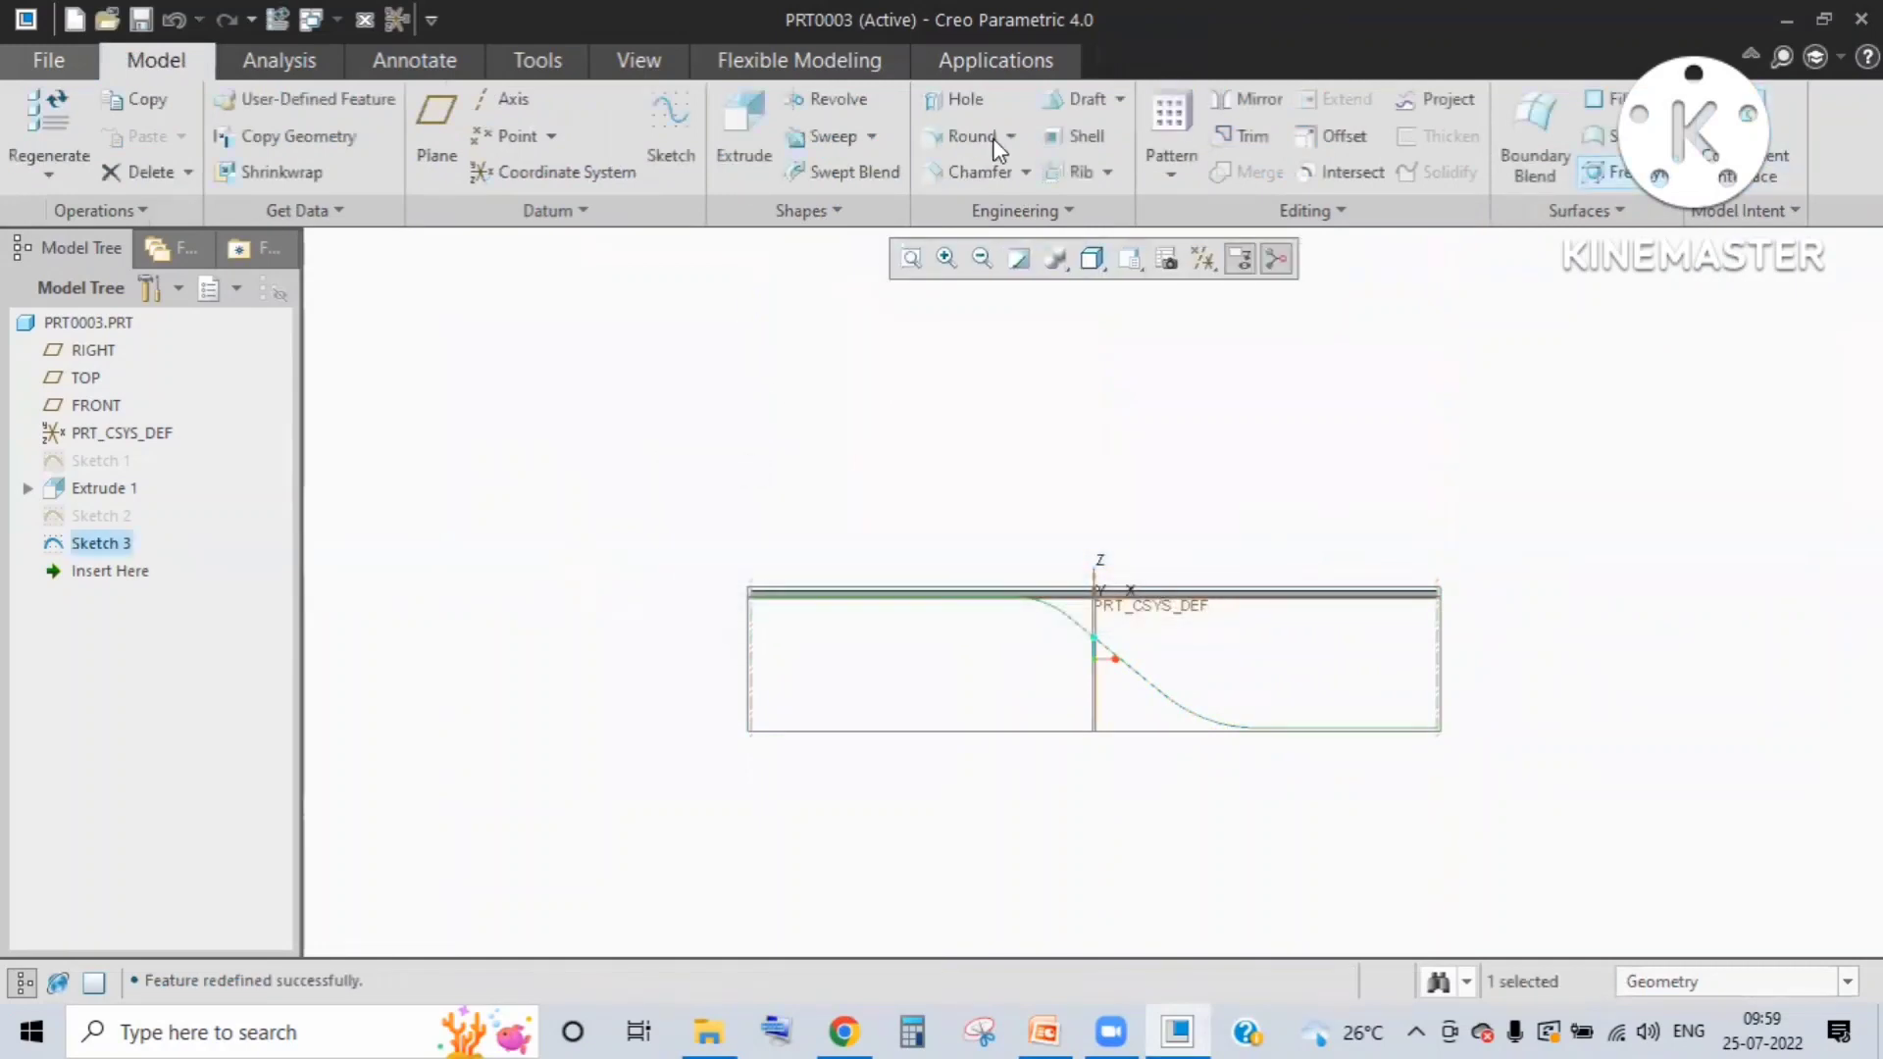
click(1059, 393)
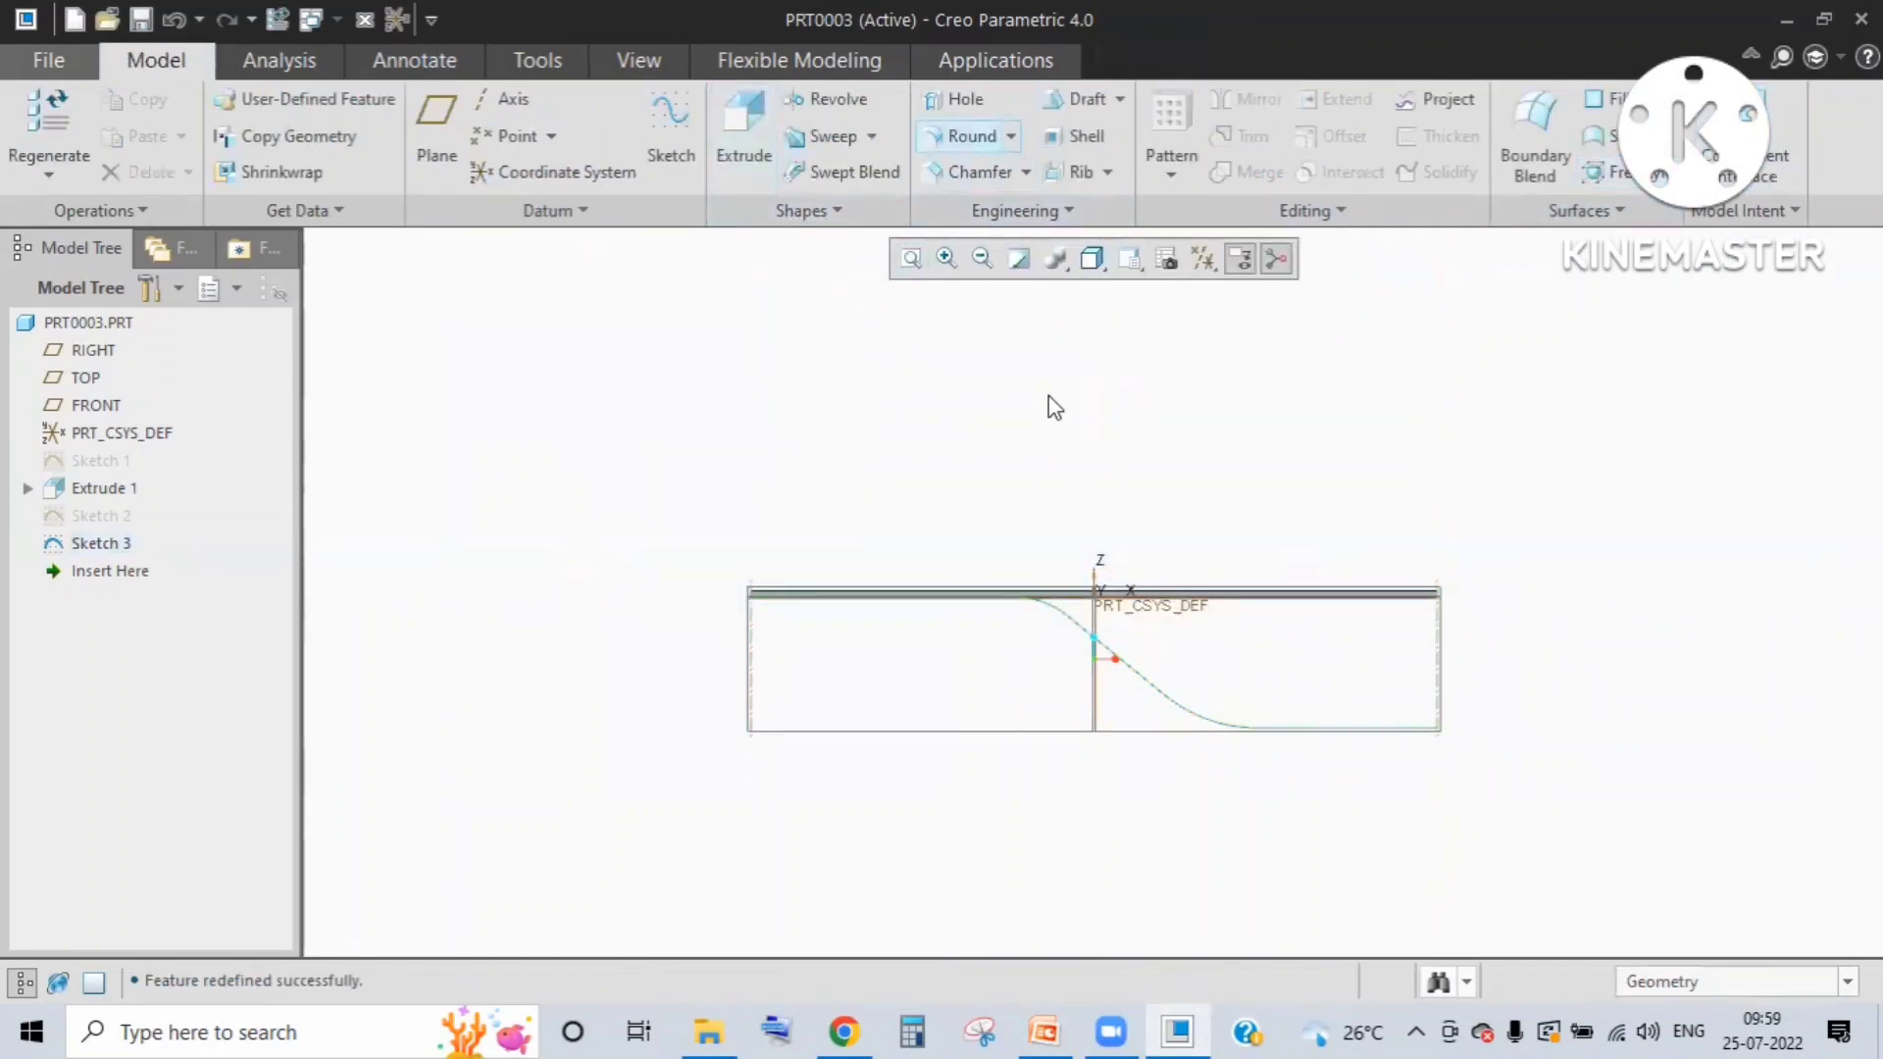
Step: Create a Spinal Bend with the plate's solid geometry as bend geometry and the filleted sketch path as spine
click(1015, 210)
click(986, 268)
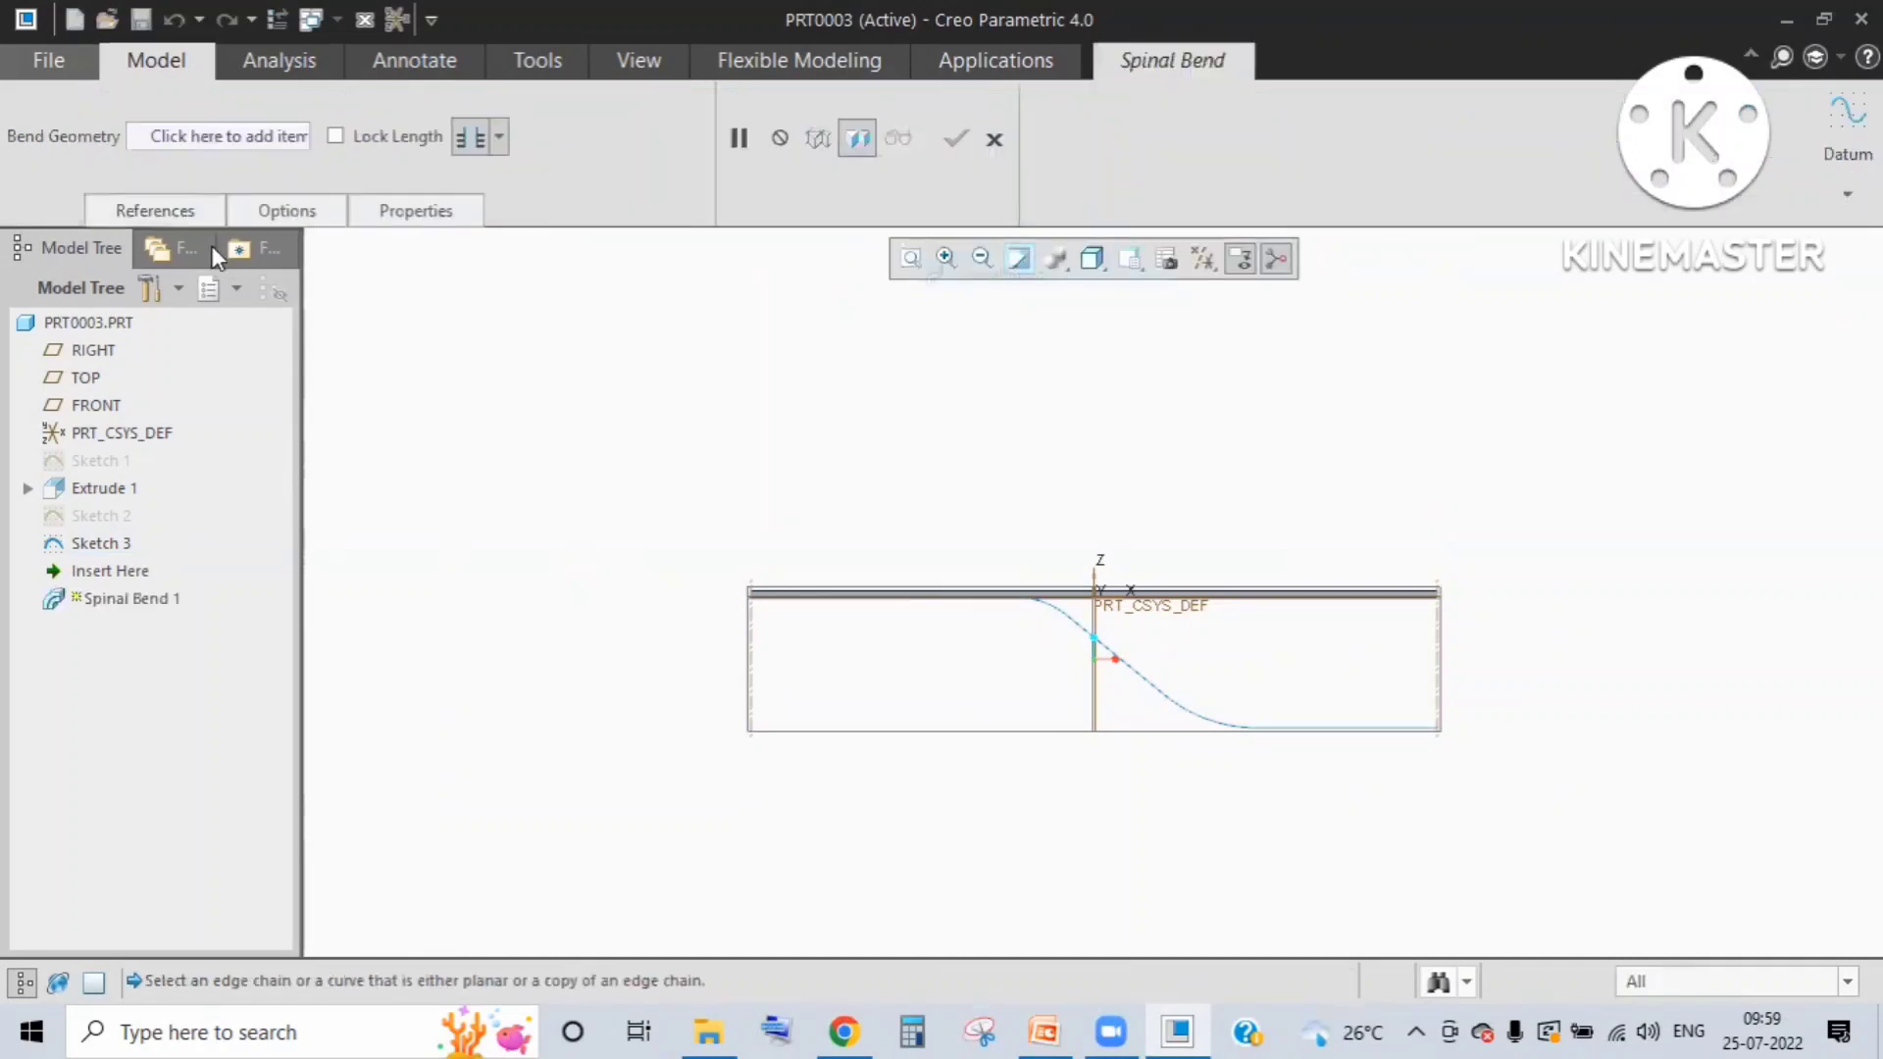
click(971, 588)
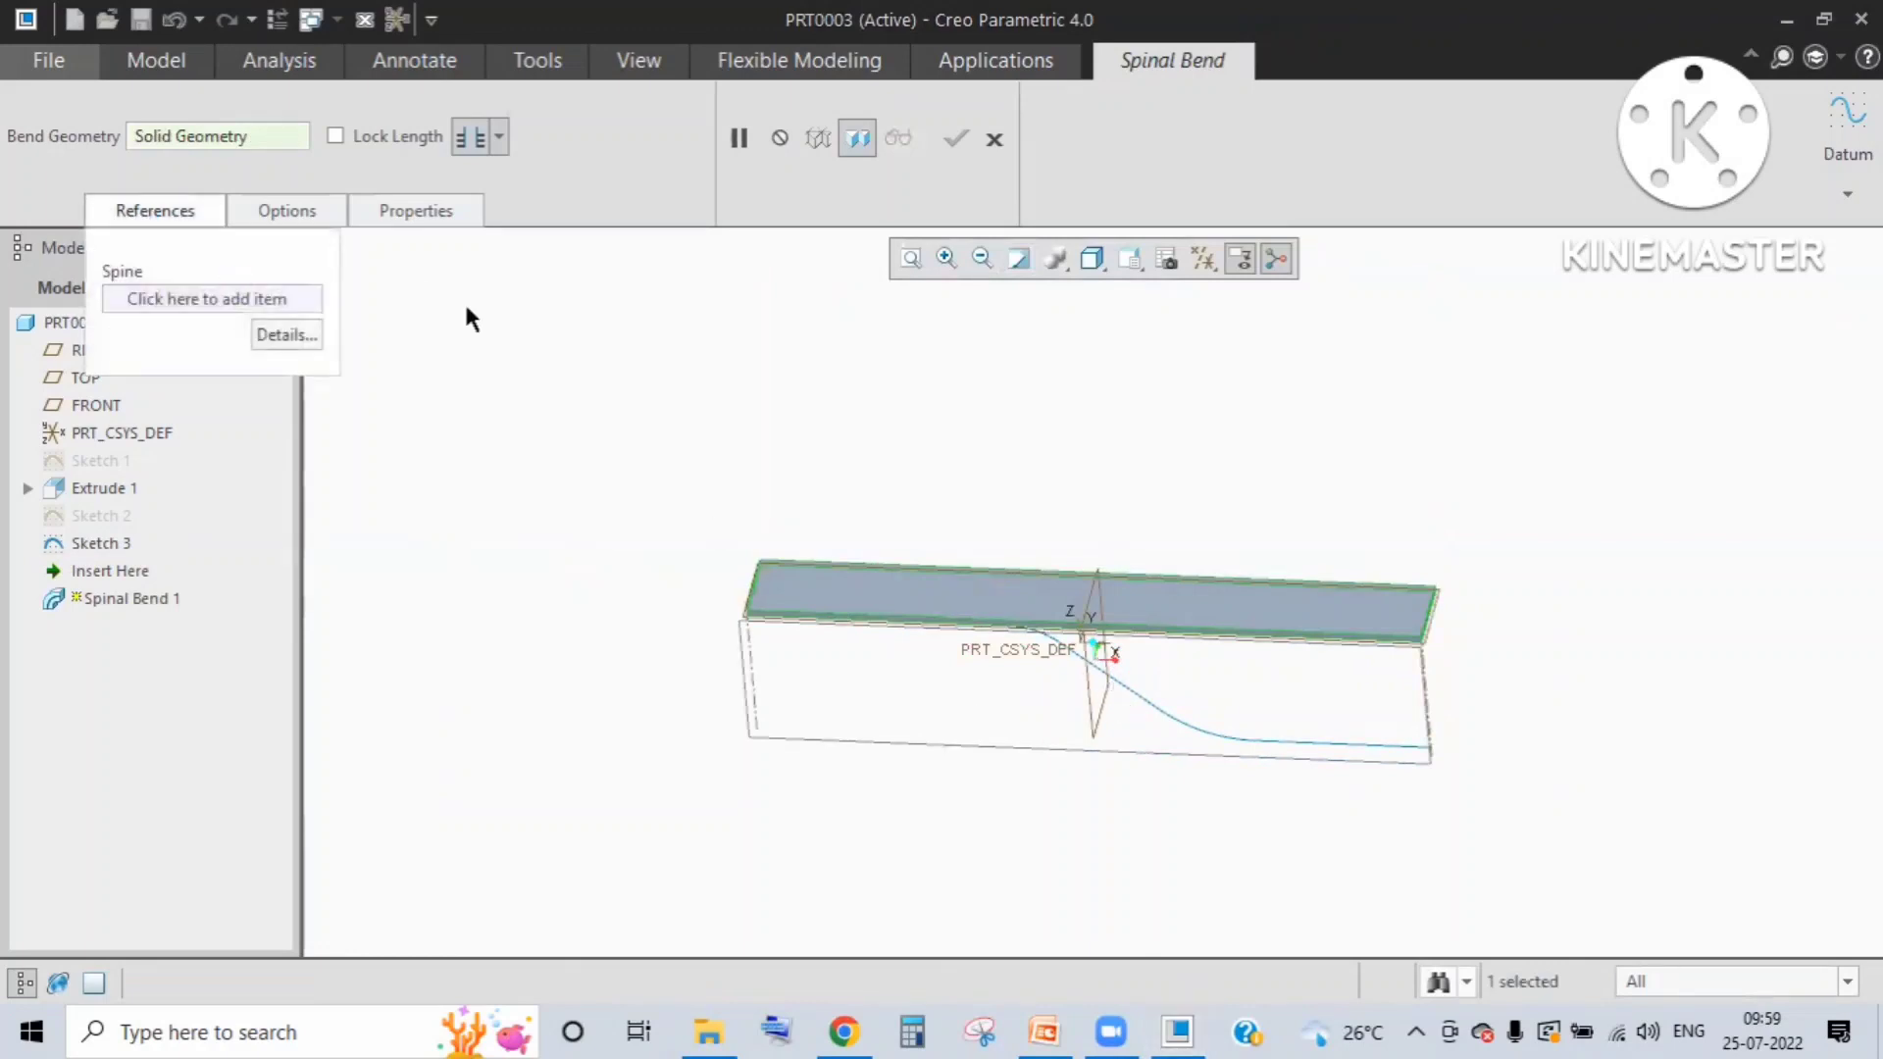
click(294, 298)
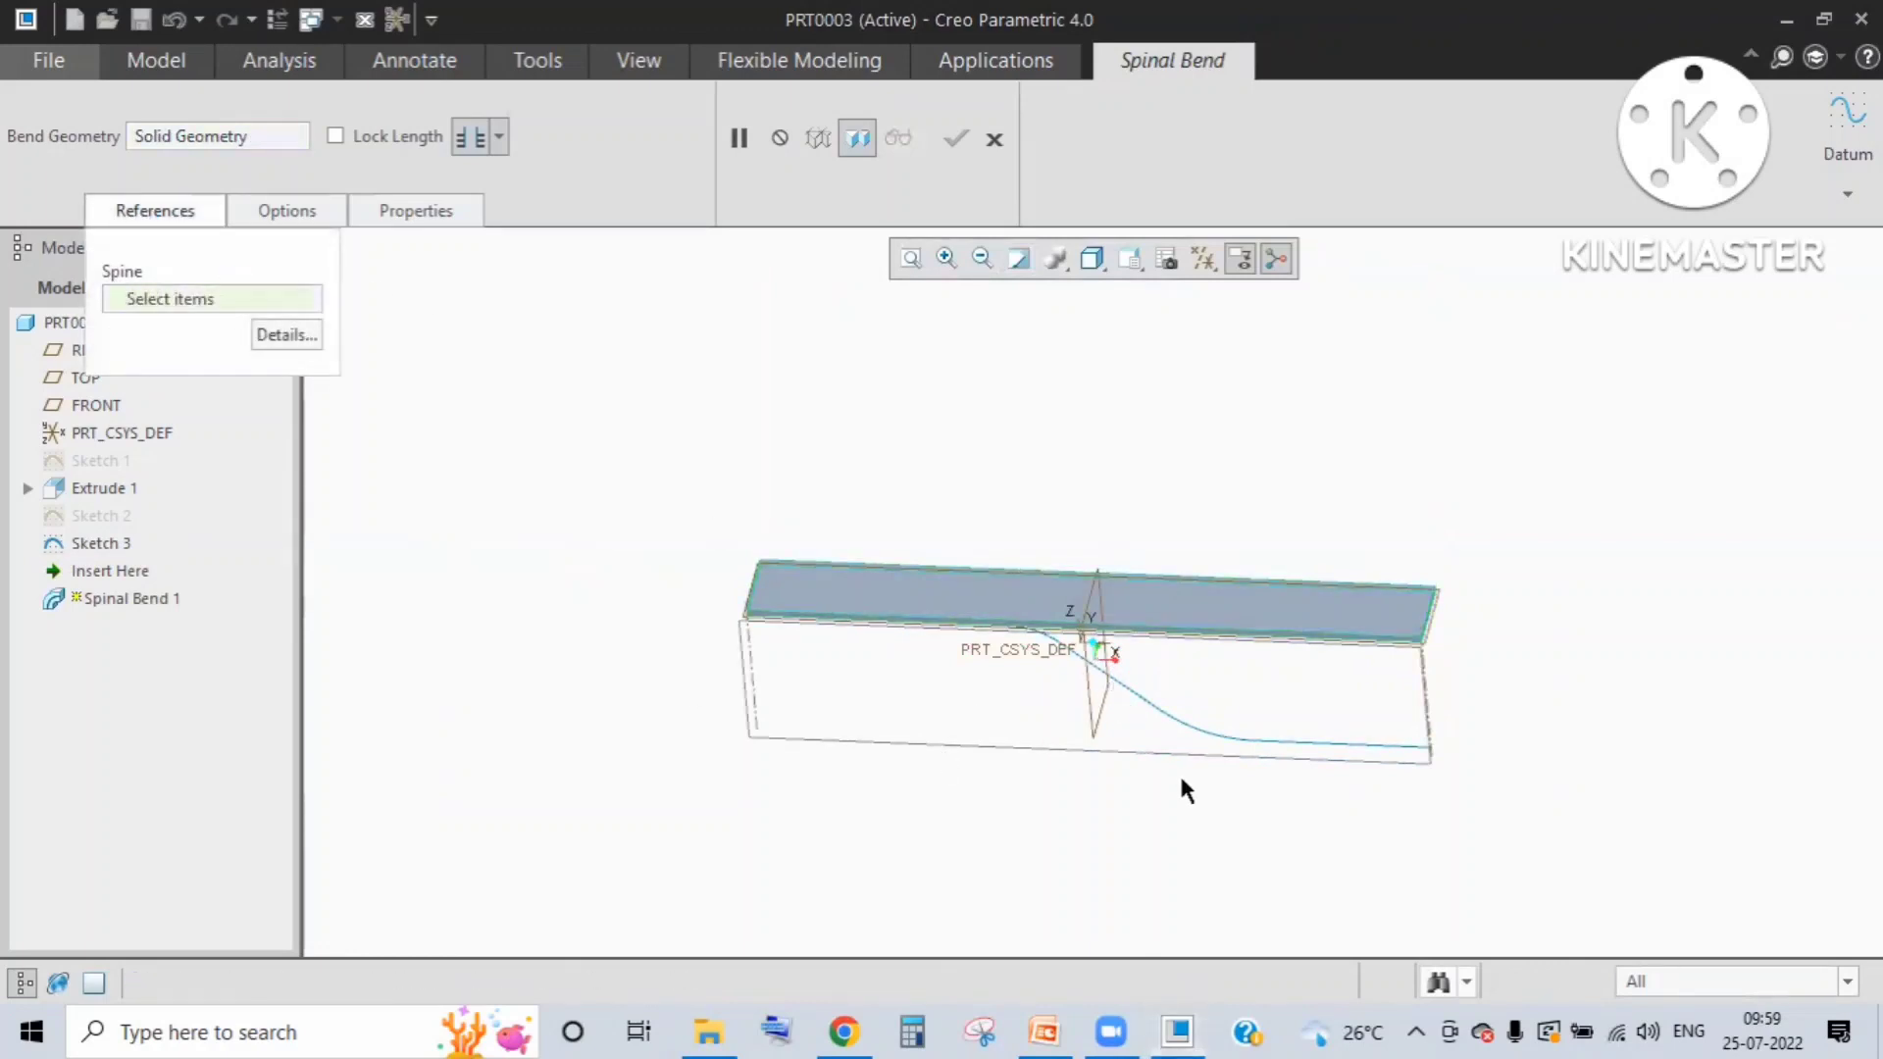
click(1145, 694)
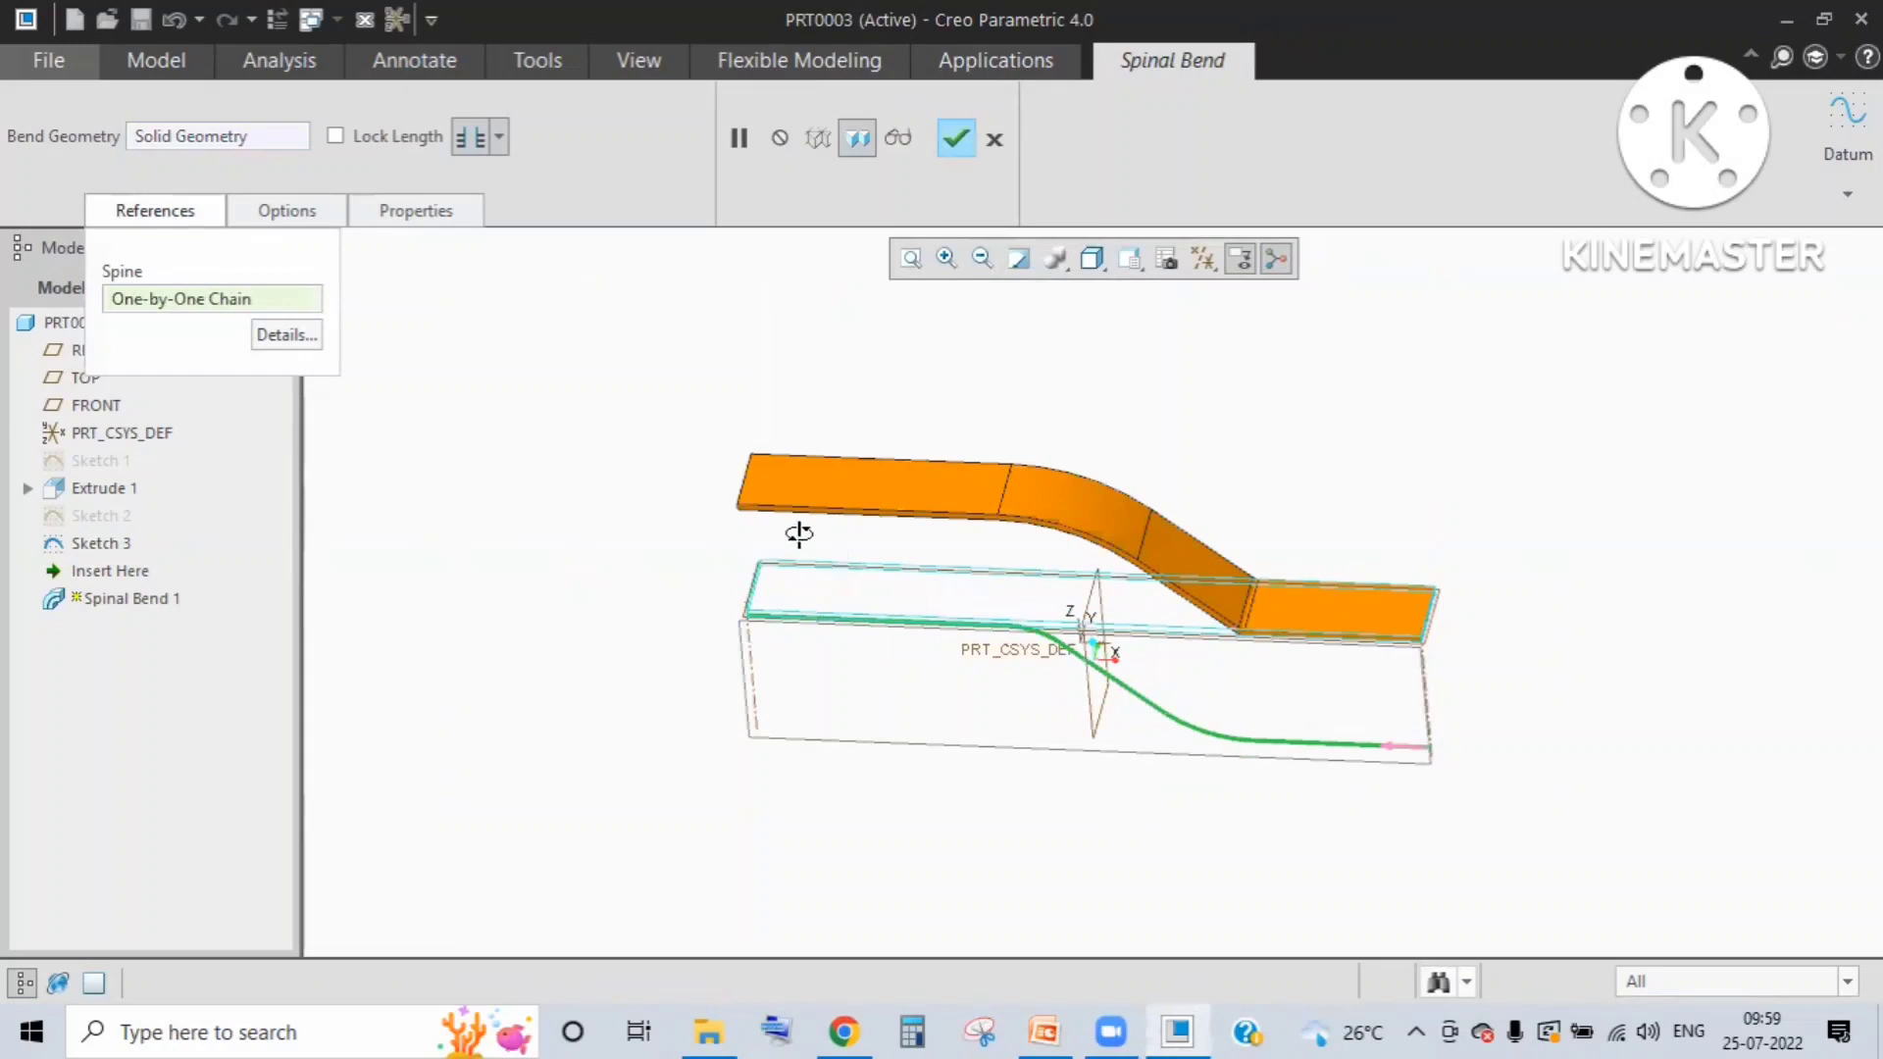
Step: Inspect the Spinal Bend preview from several angles and review its bend region choices, cross-section options and spine reference
middle_drag(799, 534, 773, 521)
middle_drag(1306, 664, 1166, 691)
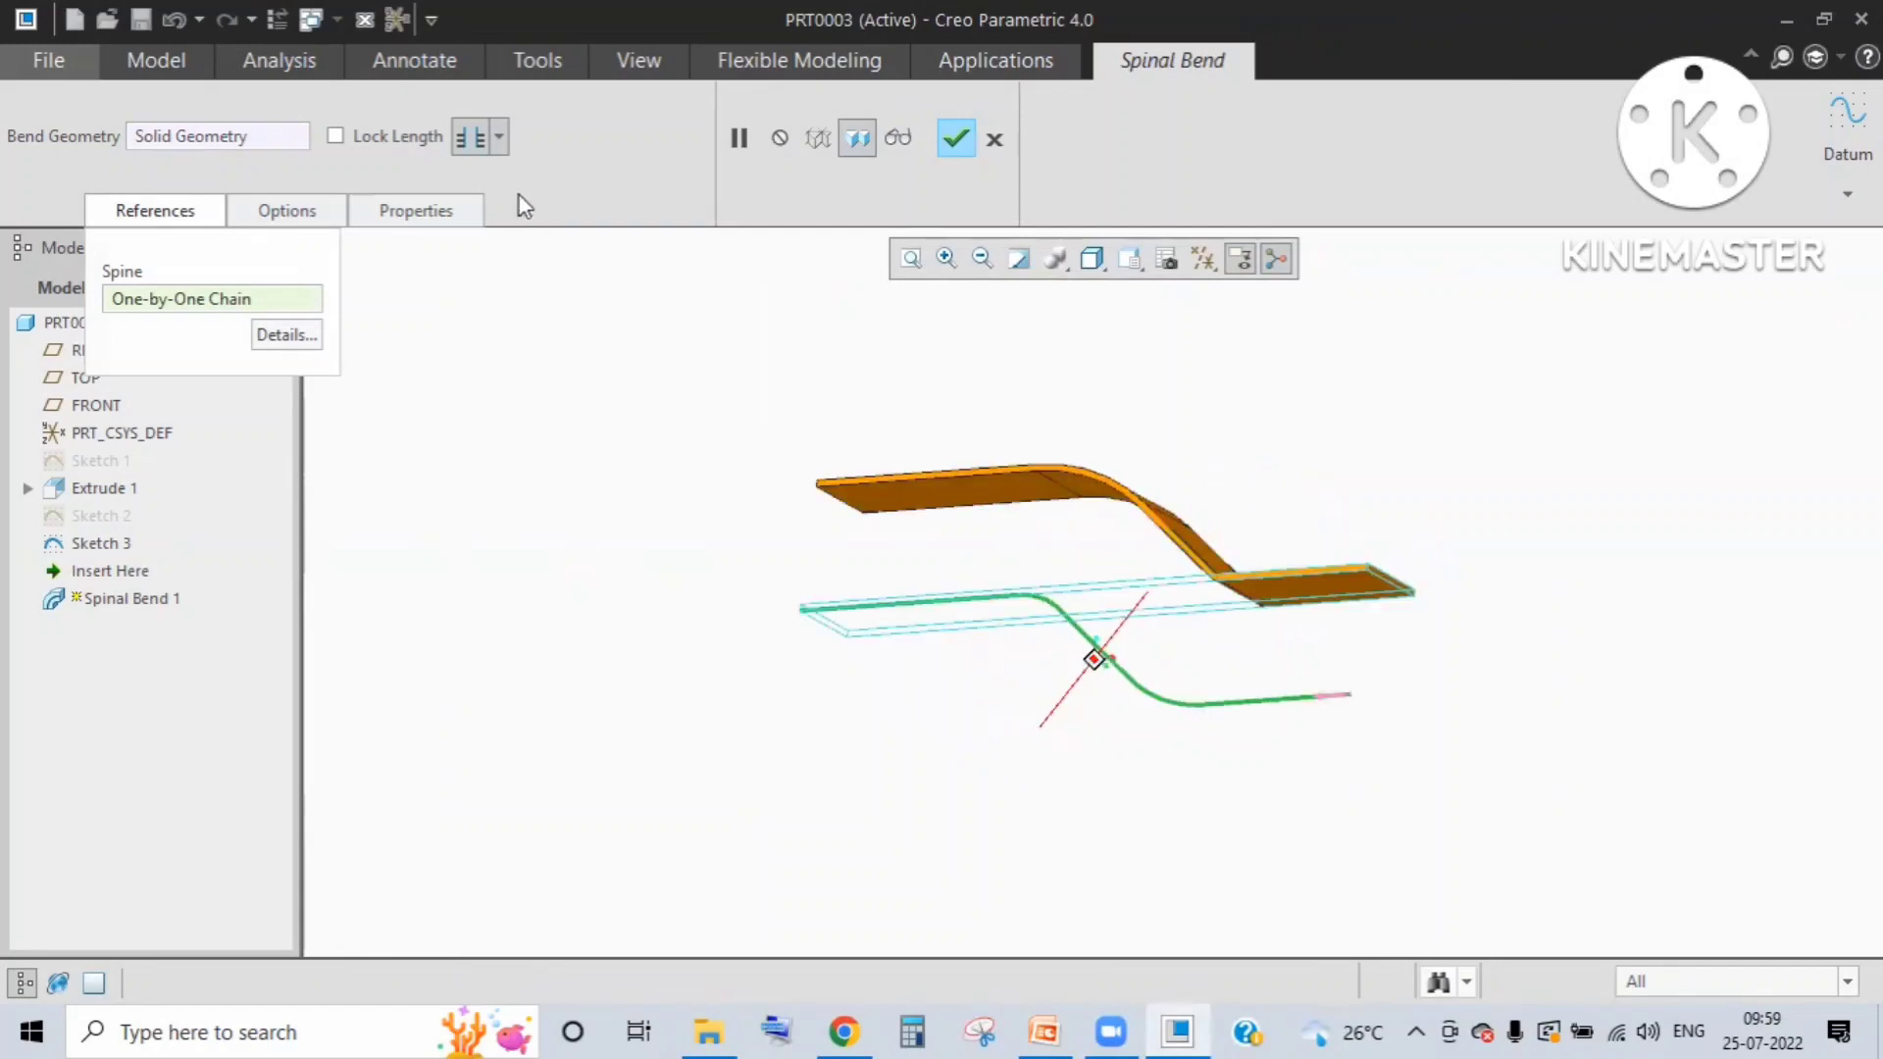
click(502, 140)
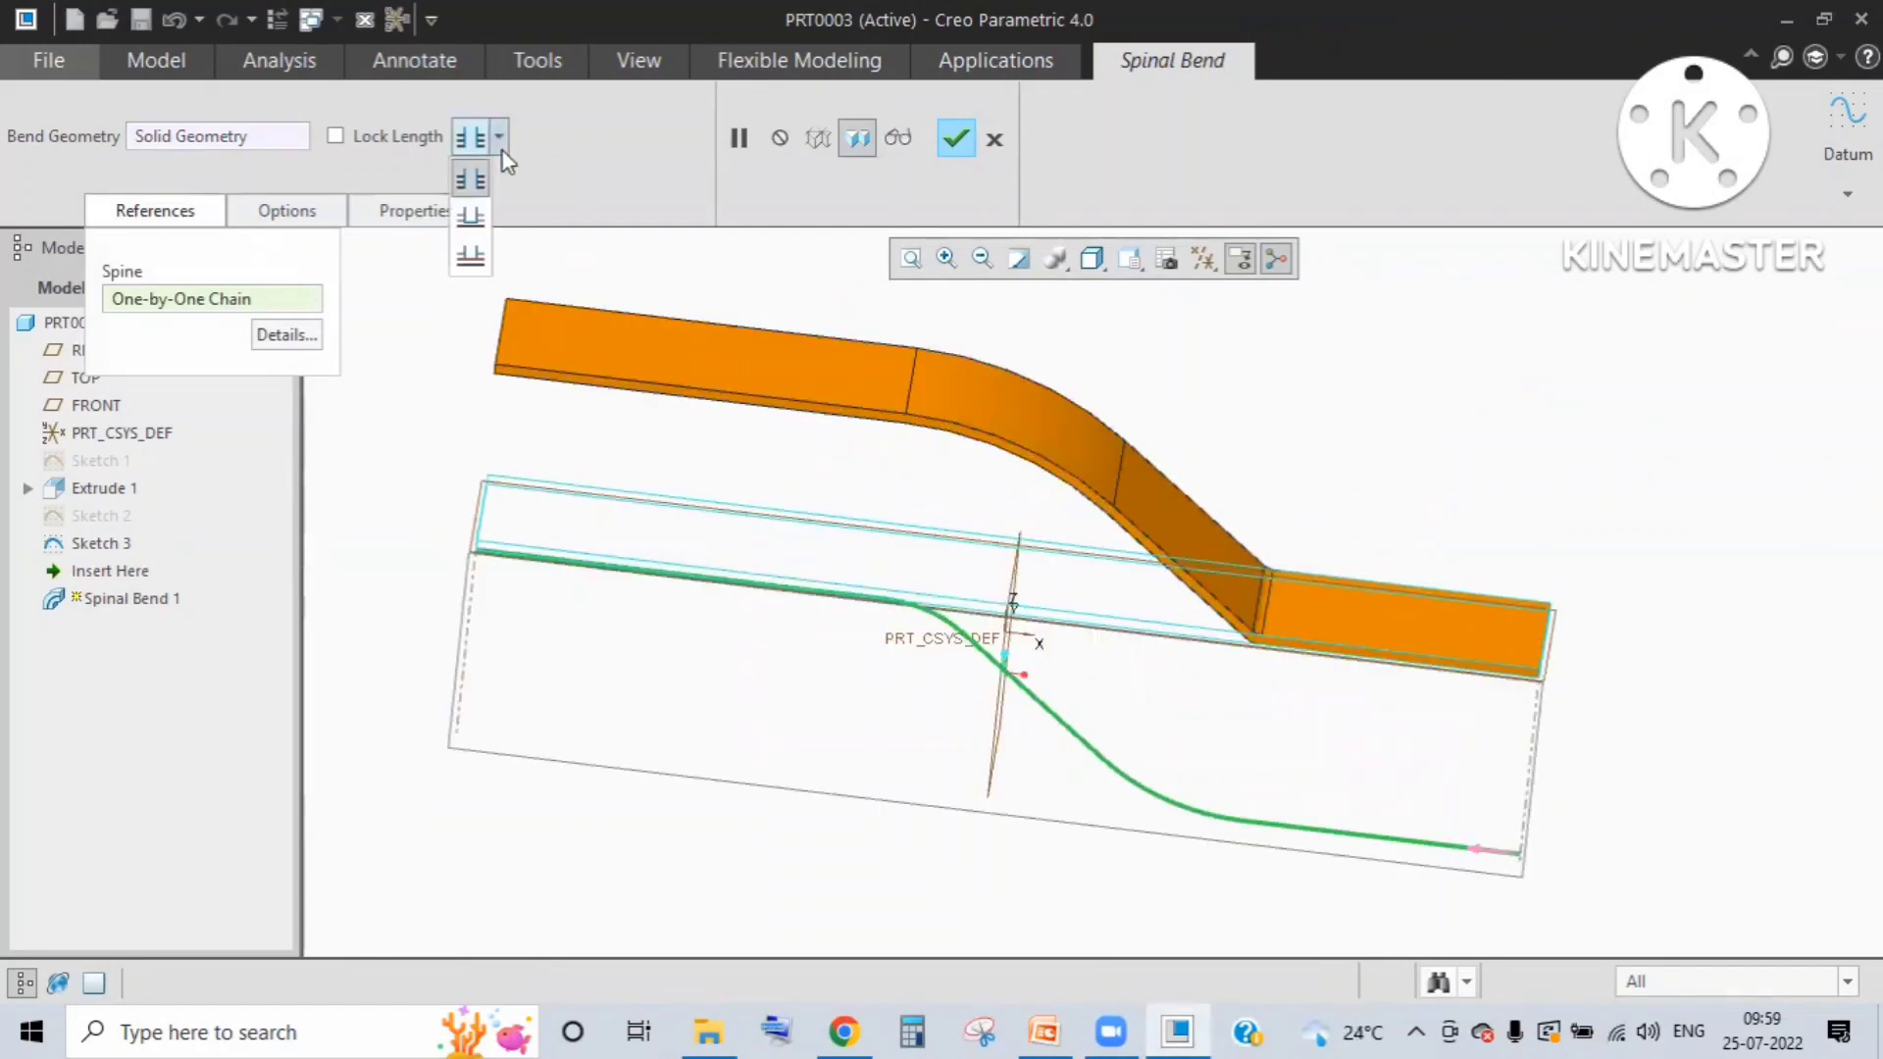
click(395, 147)
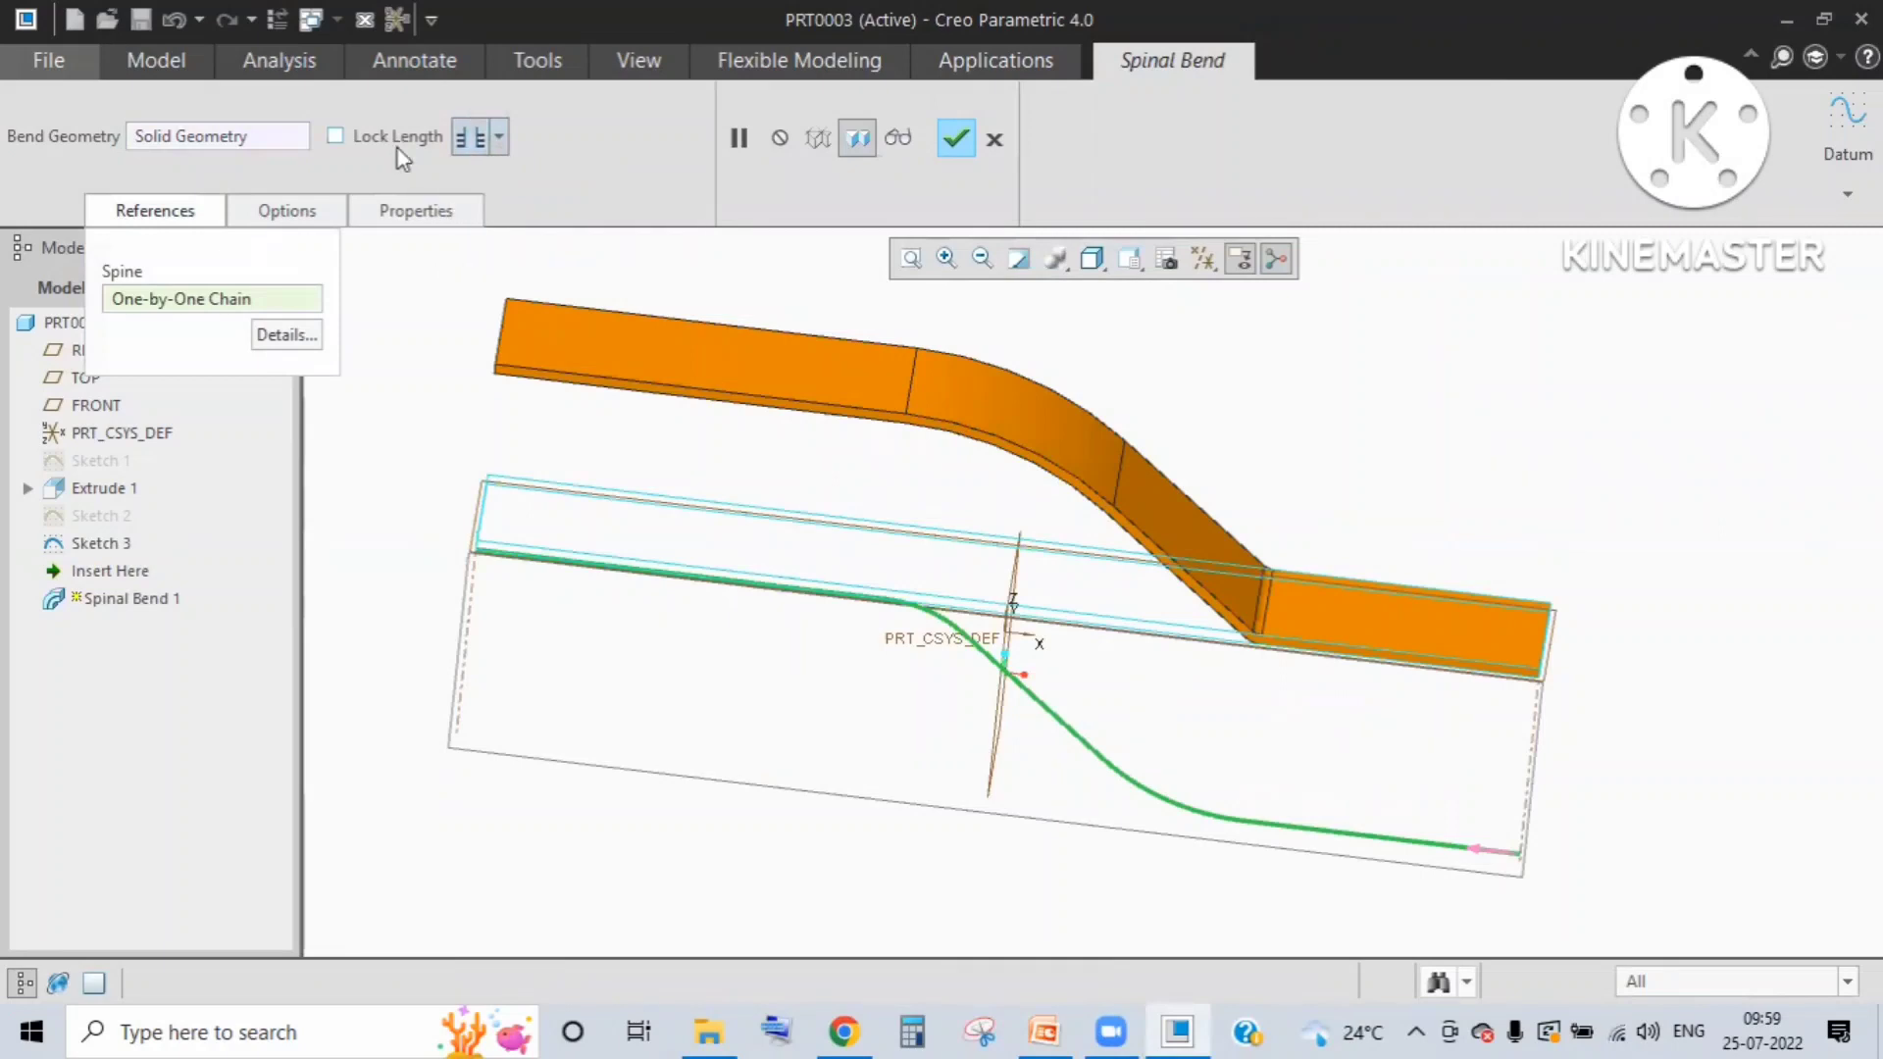
click(315, 215)
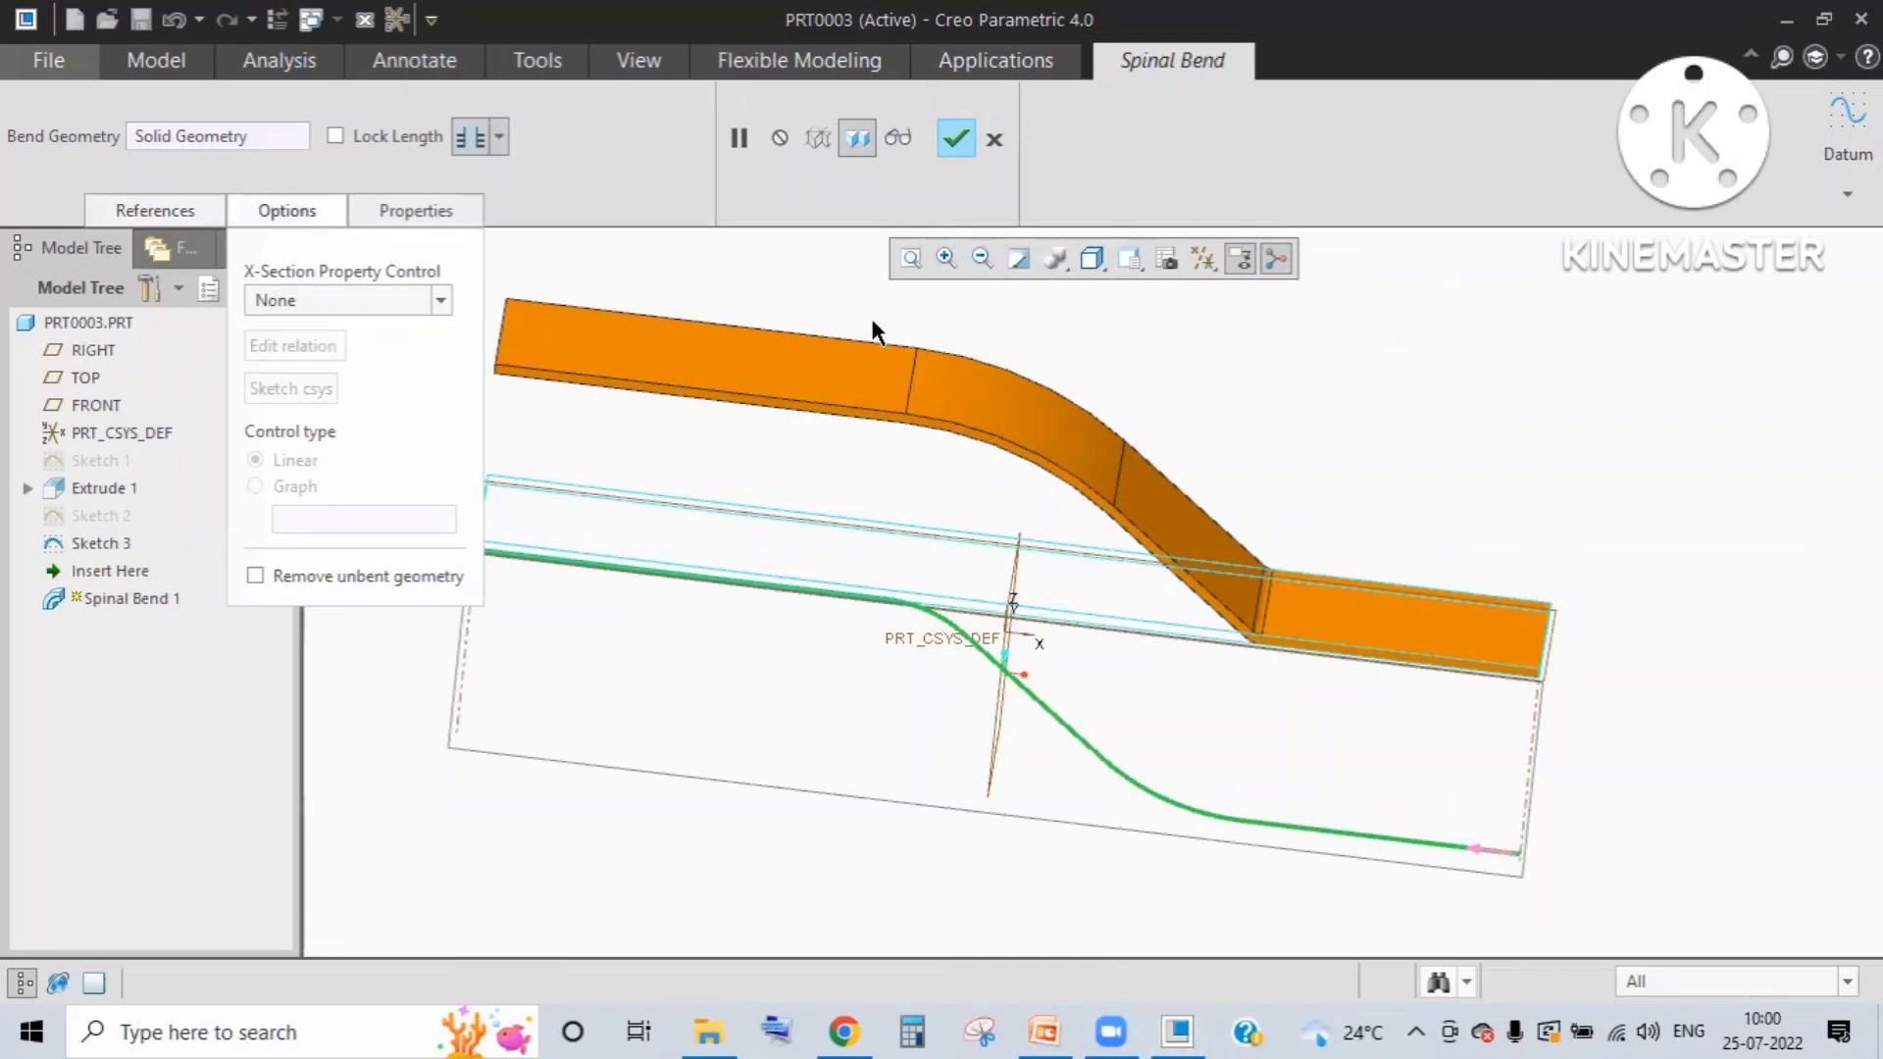
click(186, 224)
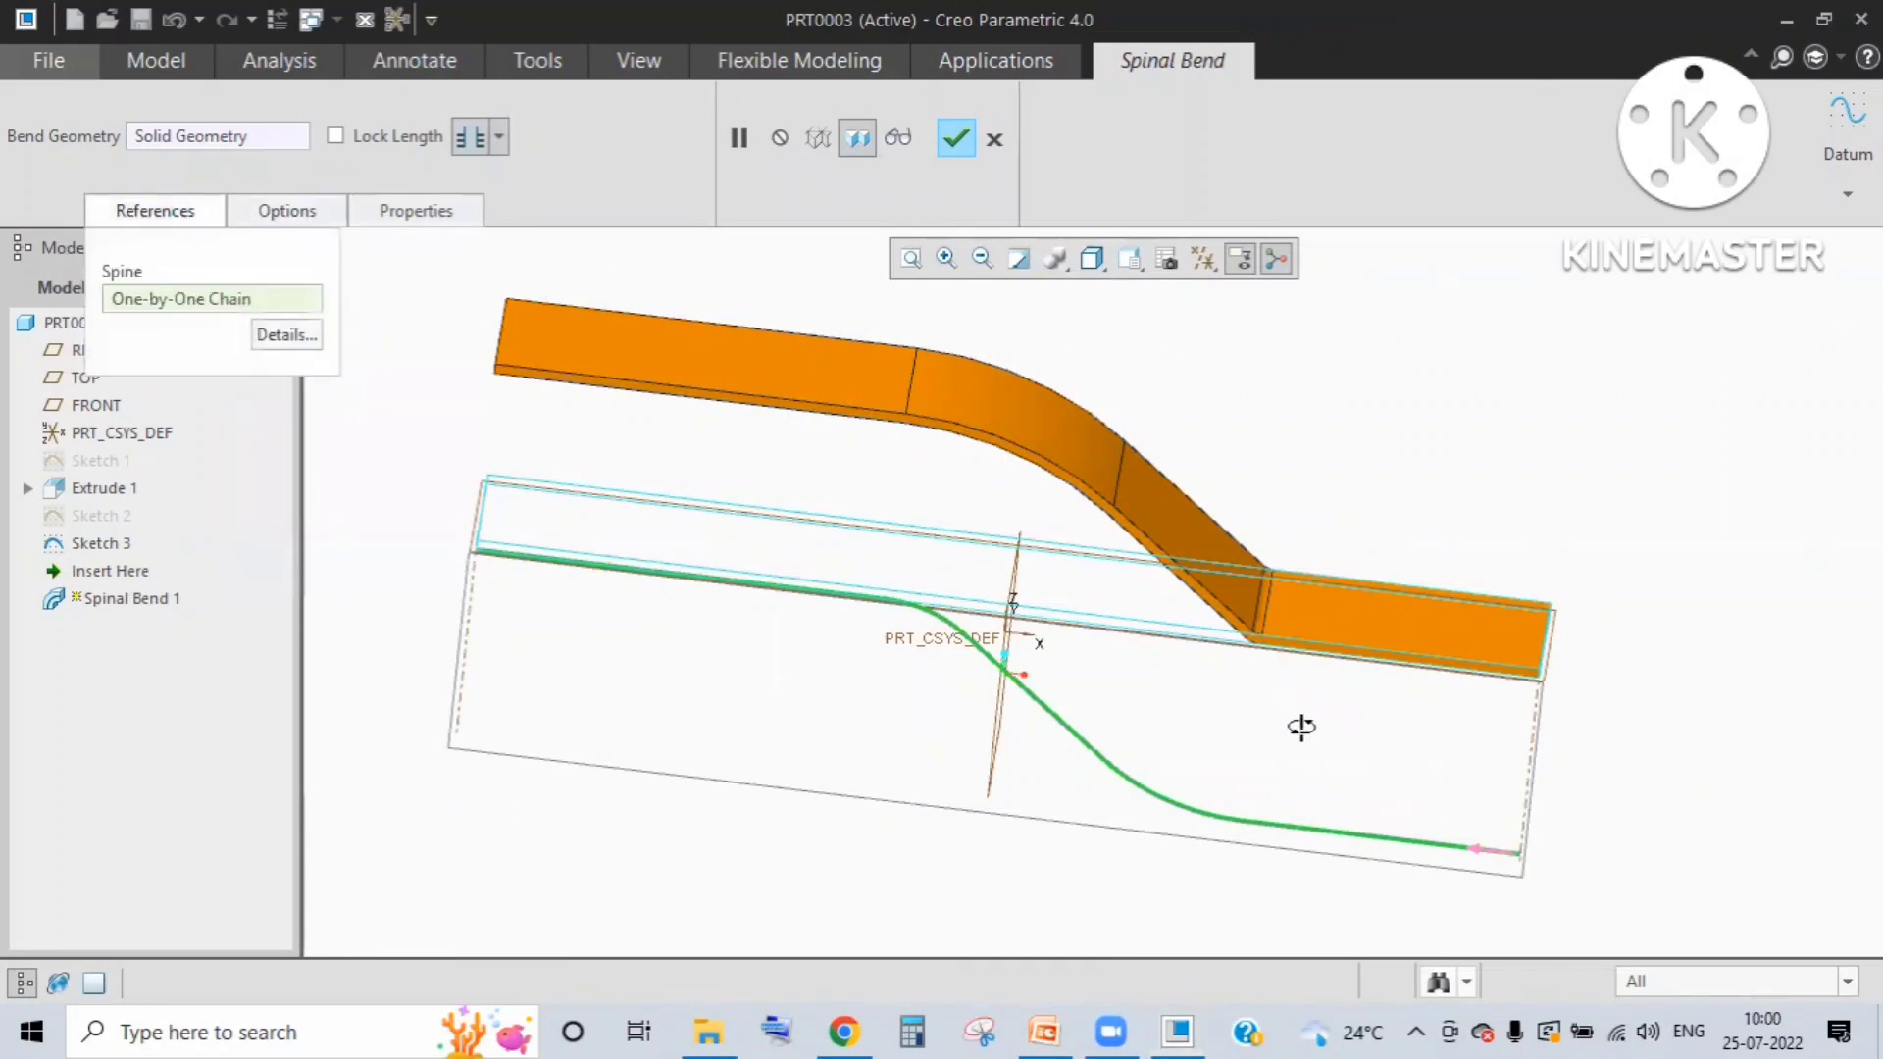
middle_drag(1303, 727, 1371, 724)
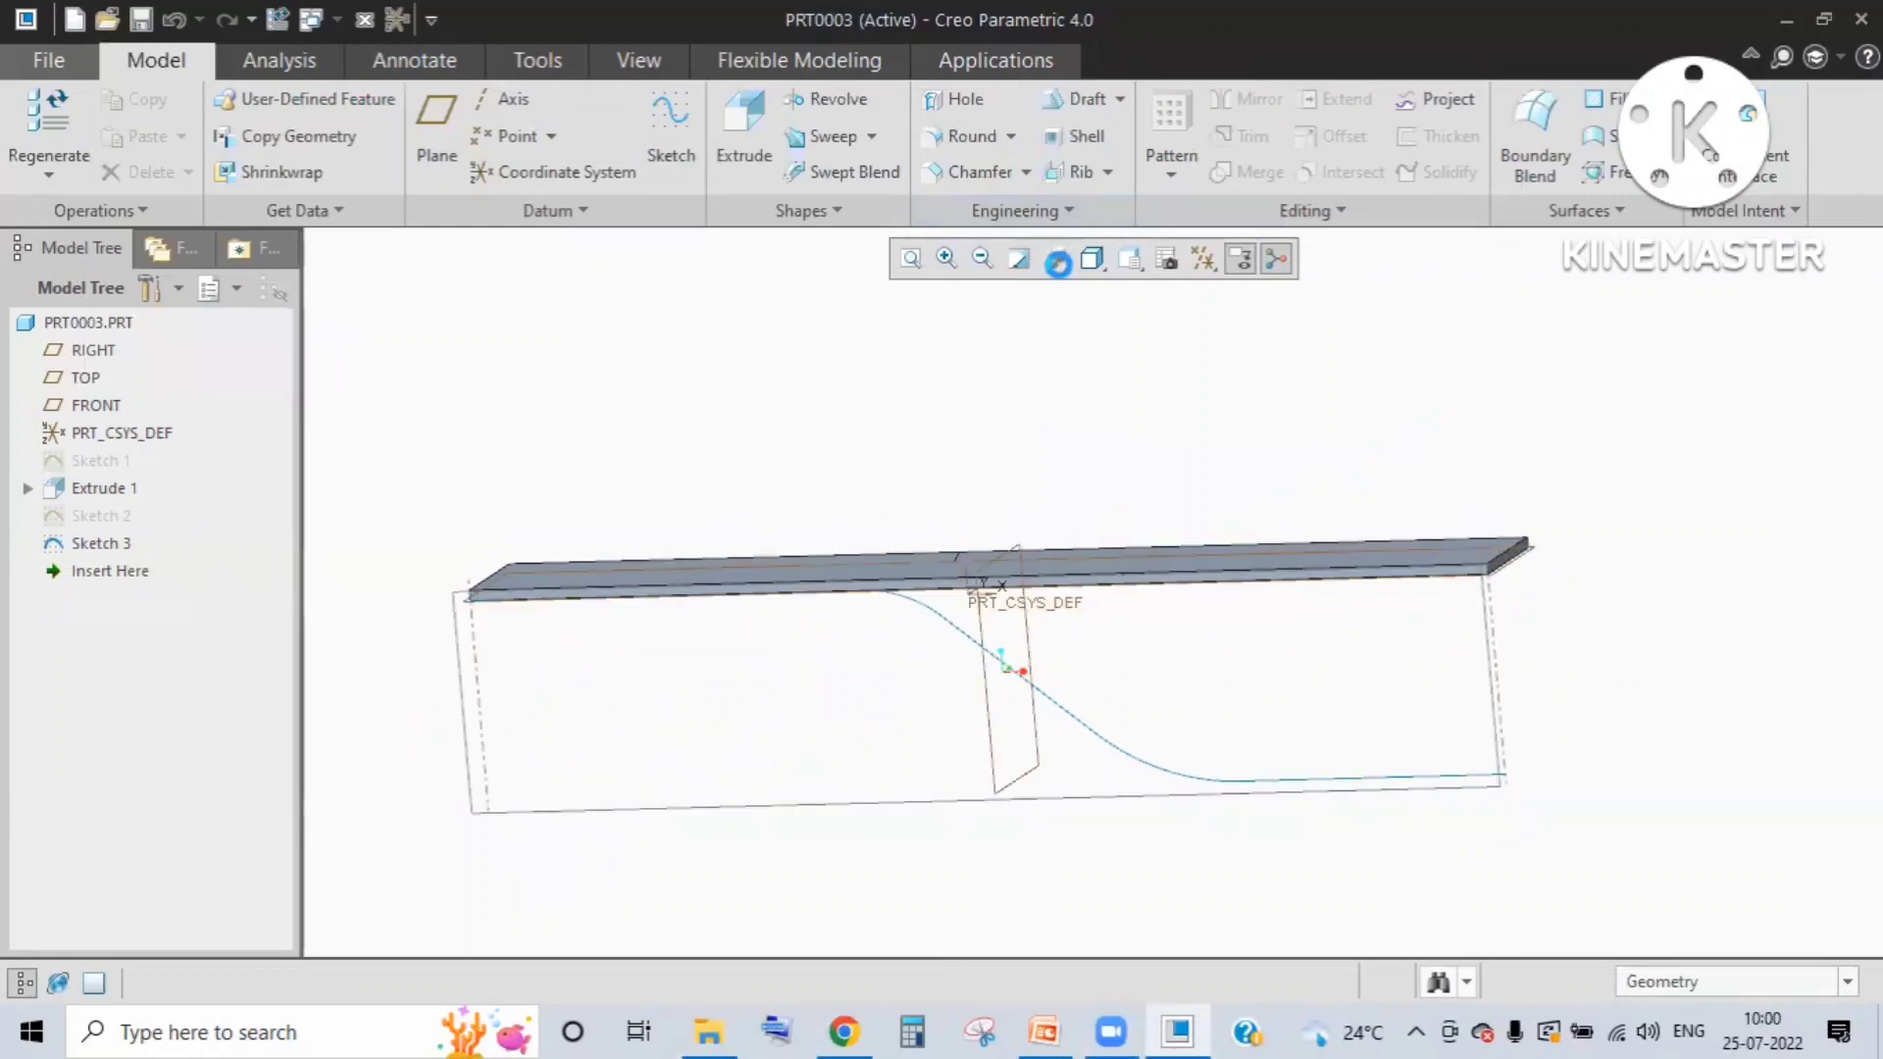
click(1015, 210)
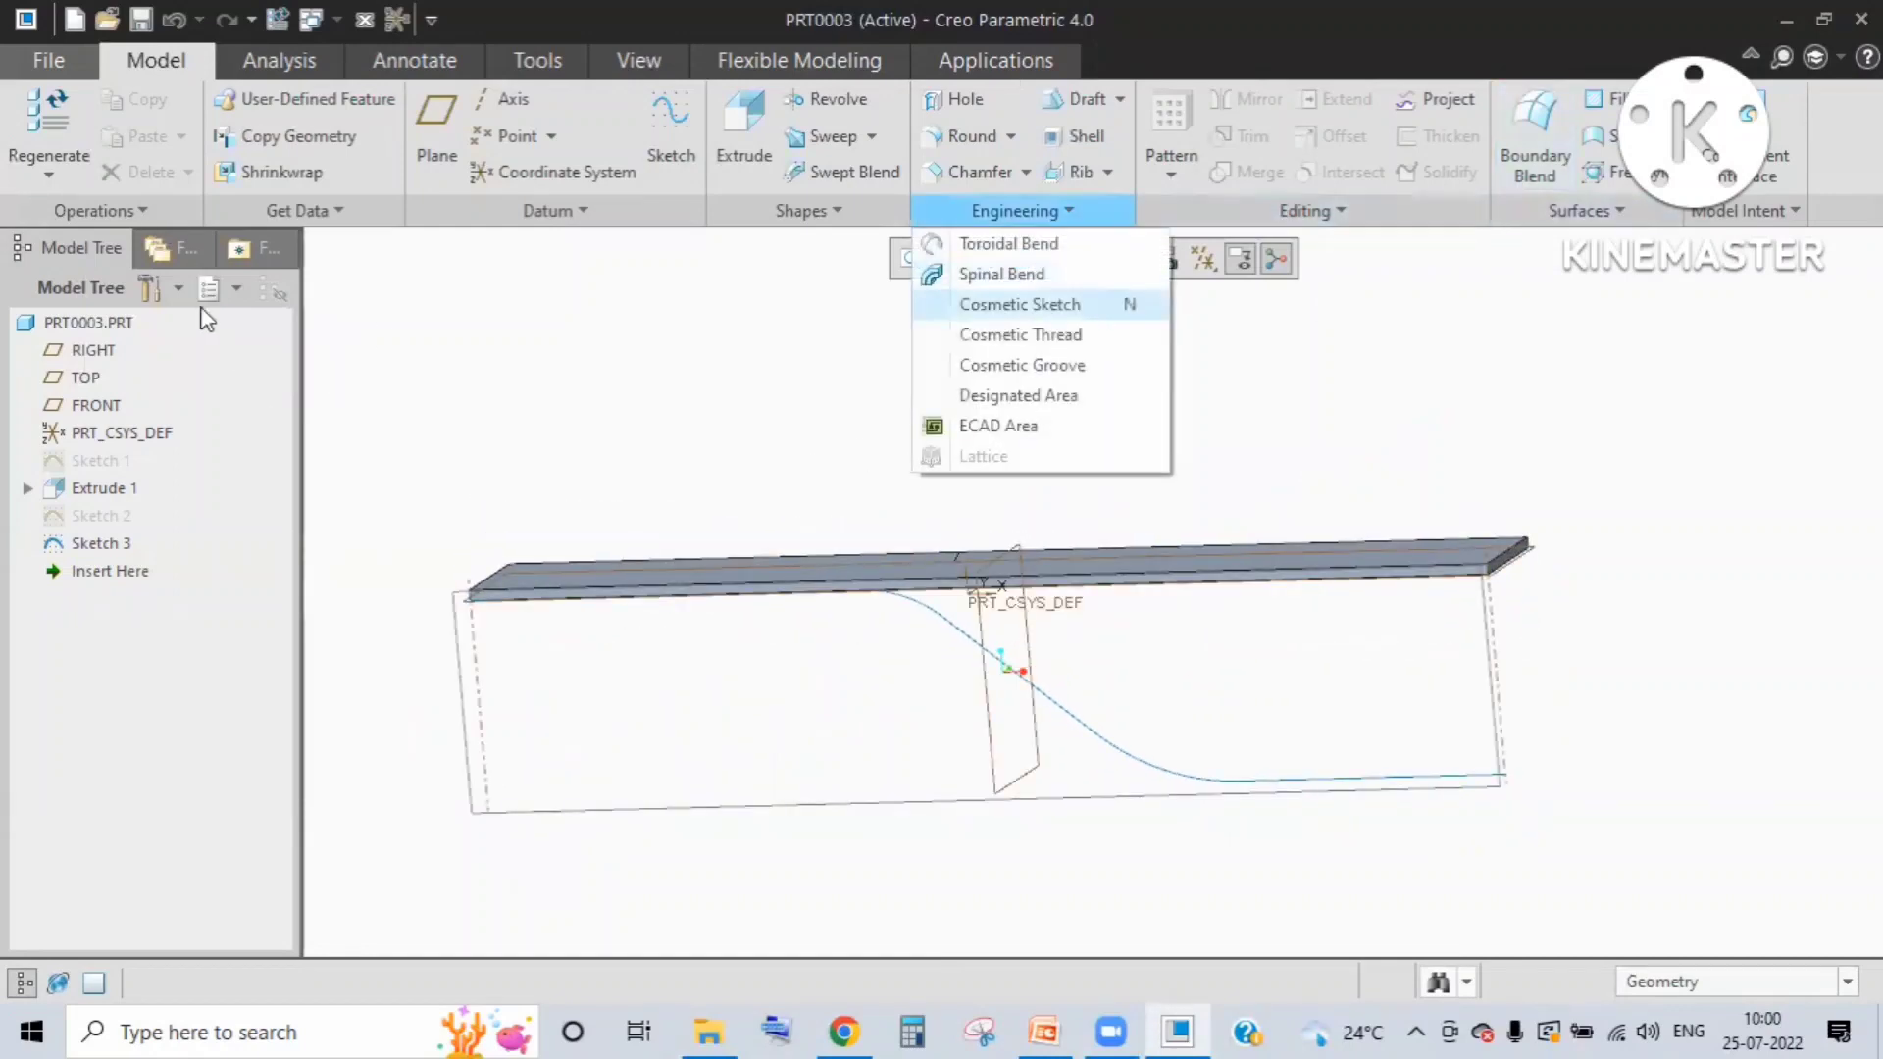
click(980, 274)
click(958, 628)
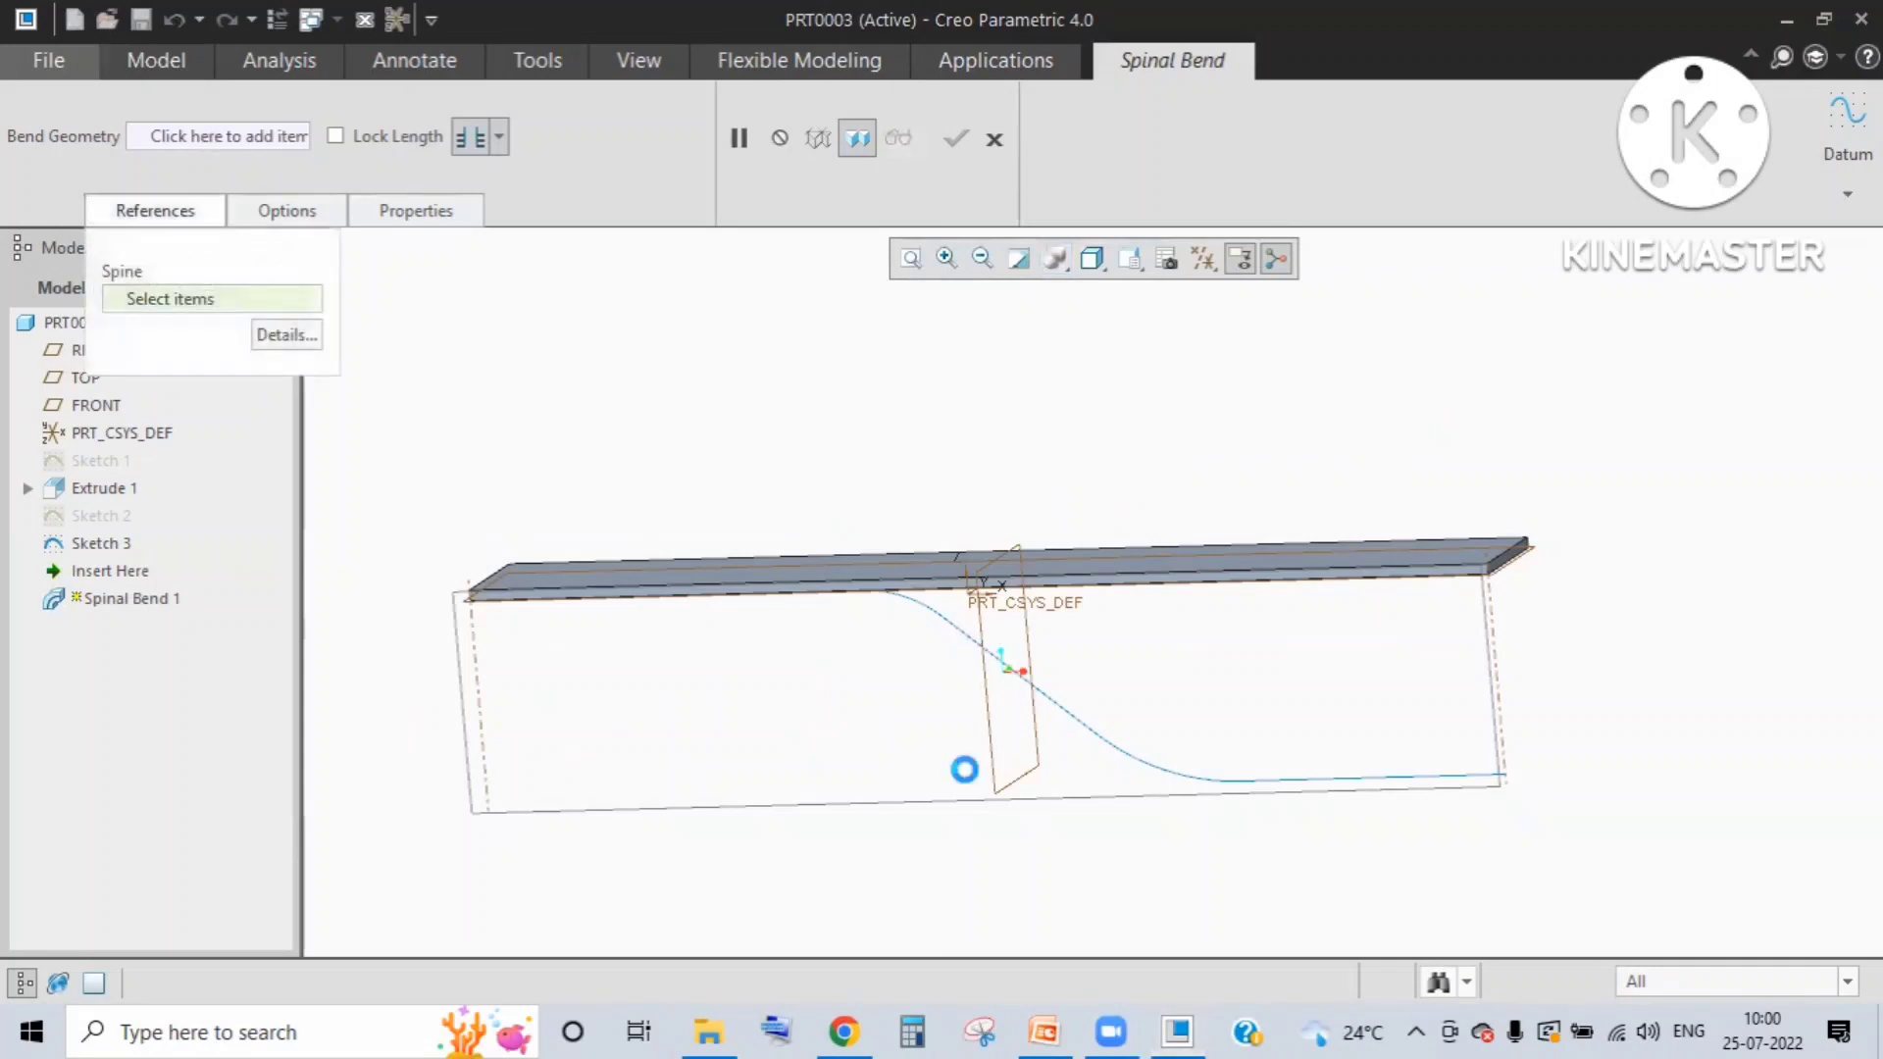
click(237, 129)
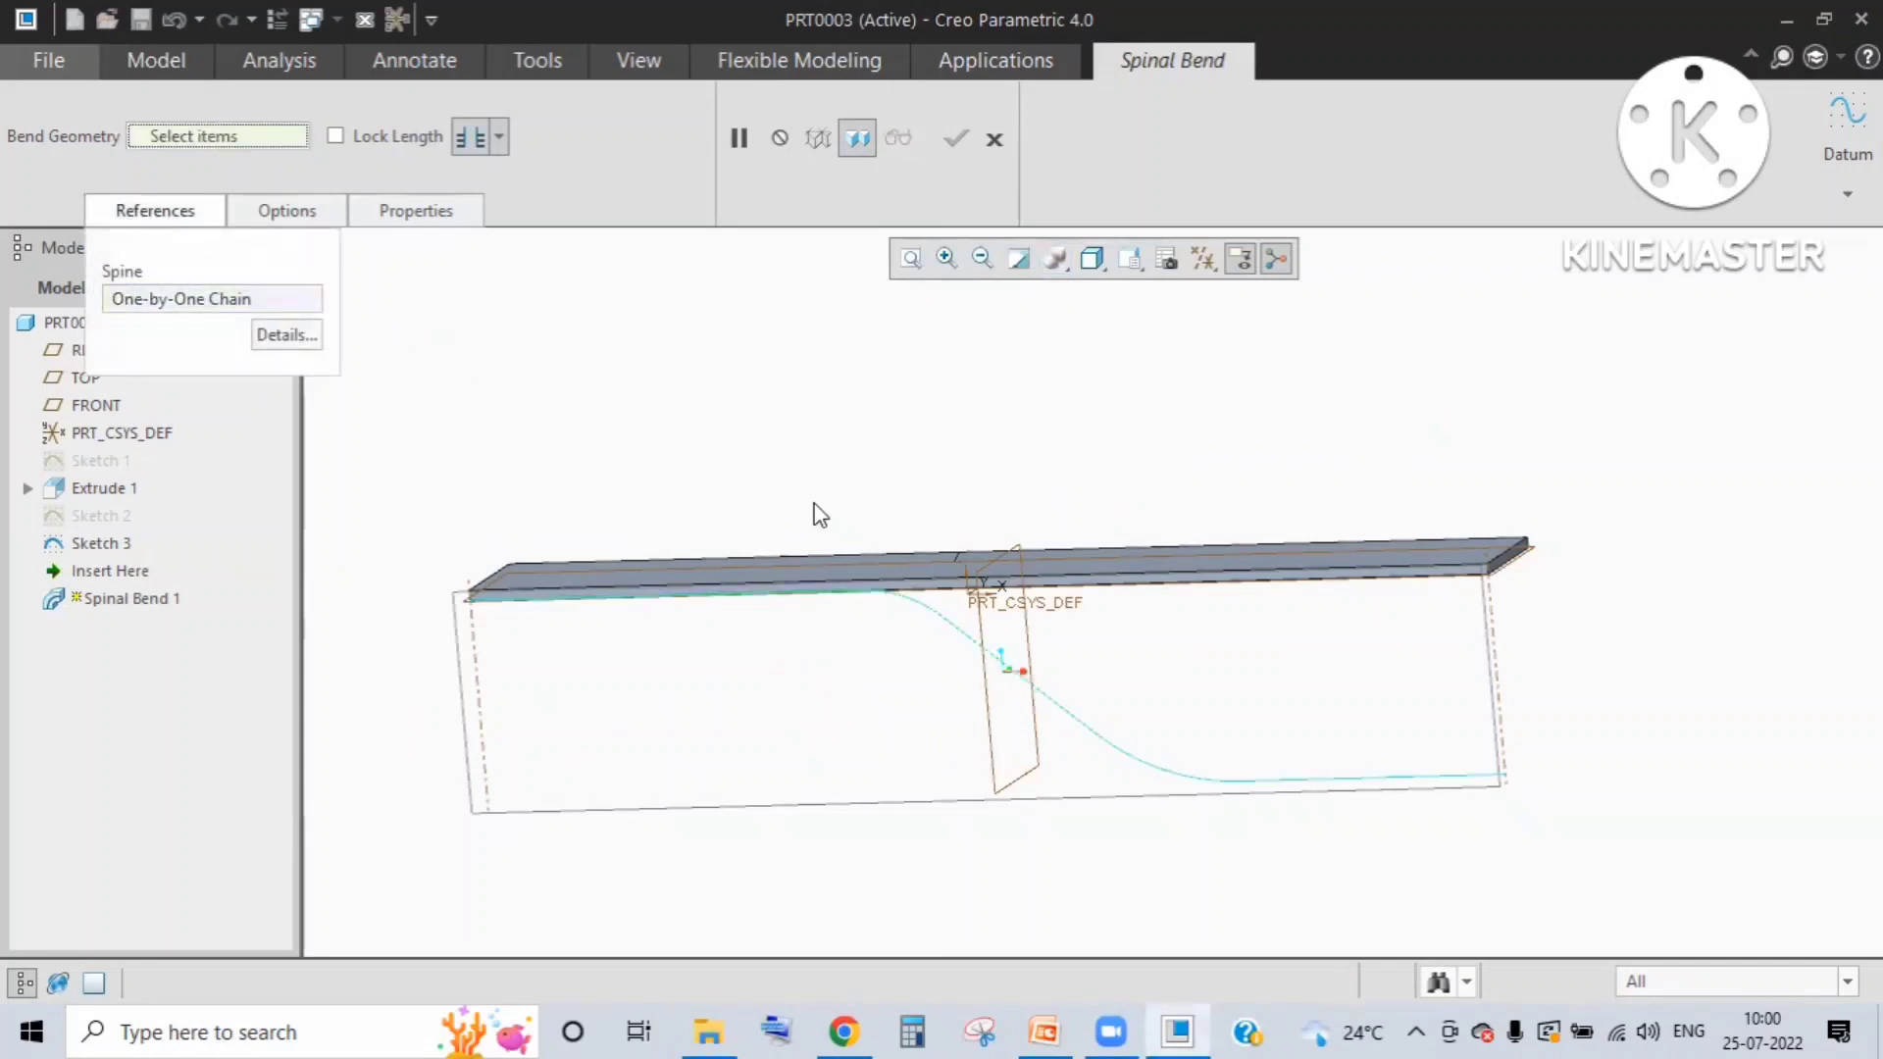
middle_drag(1250, 559, 1205, 625)
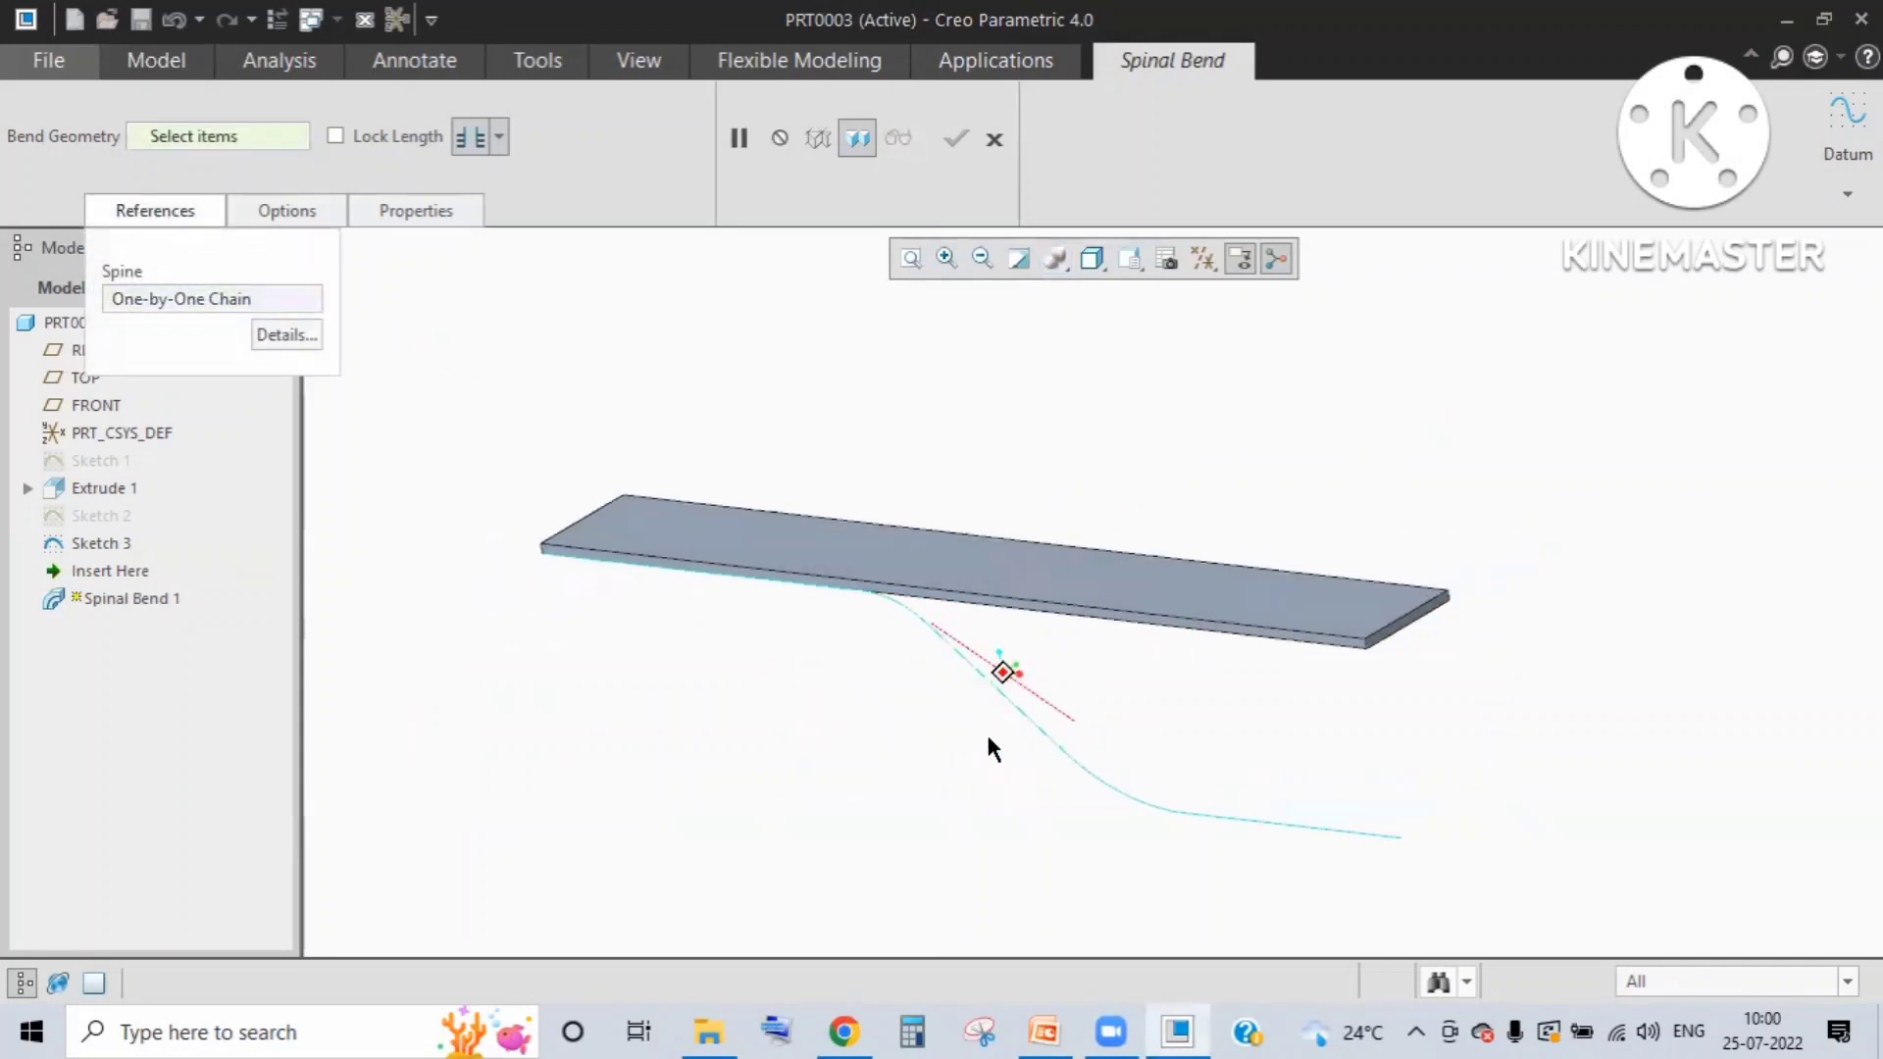
middle_drag(987, 737, 819, 683)
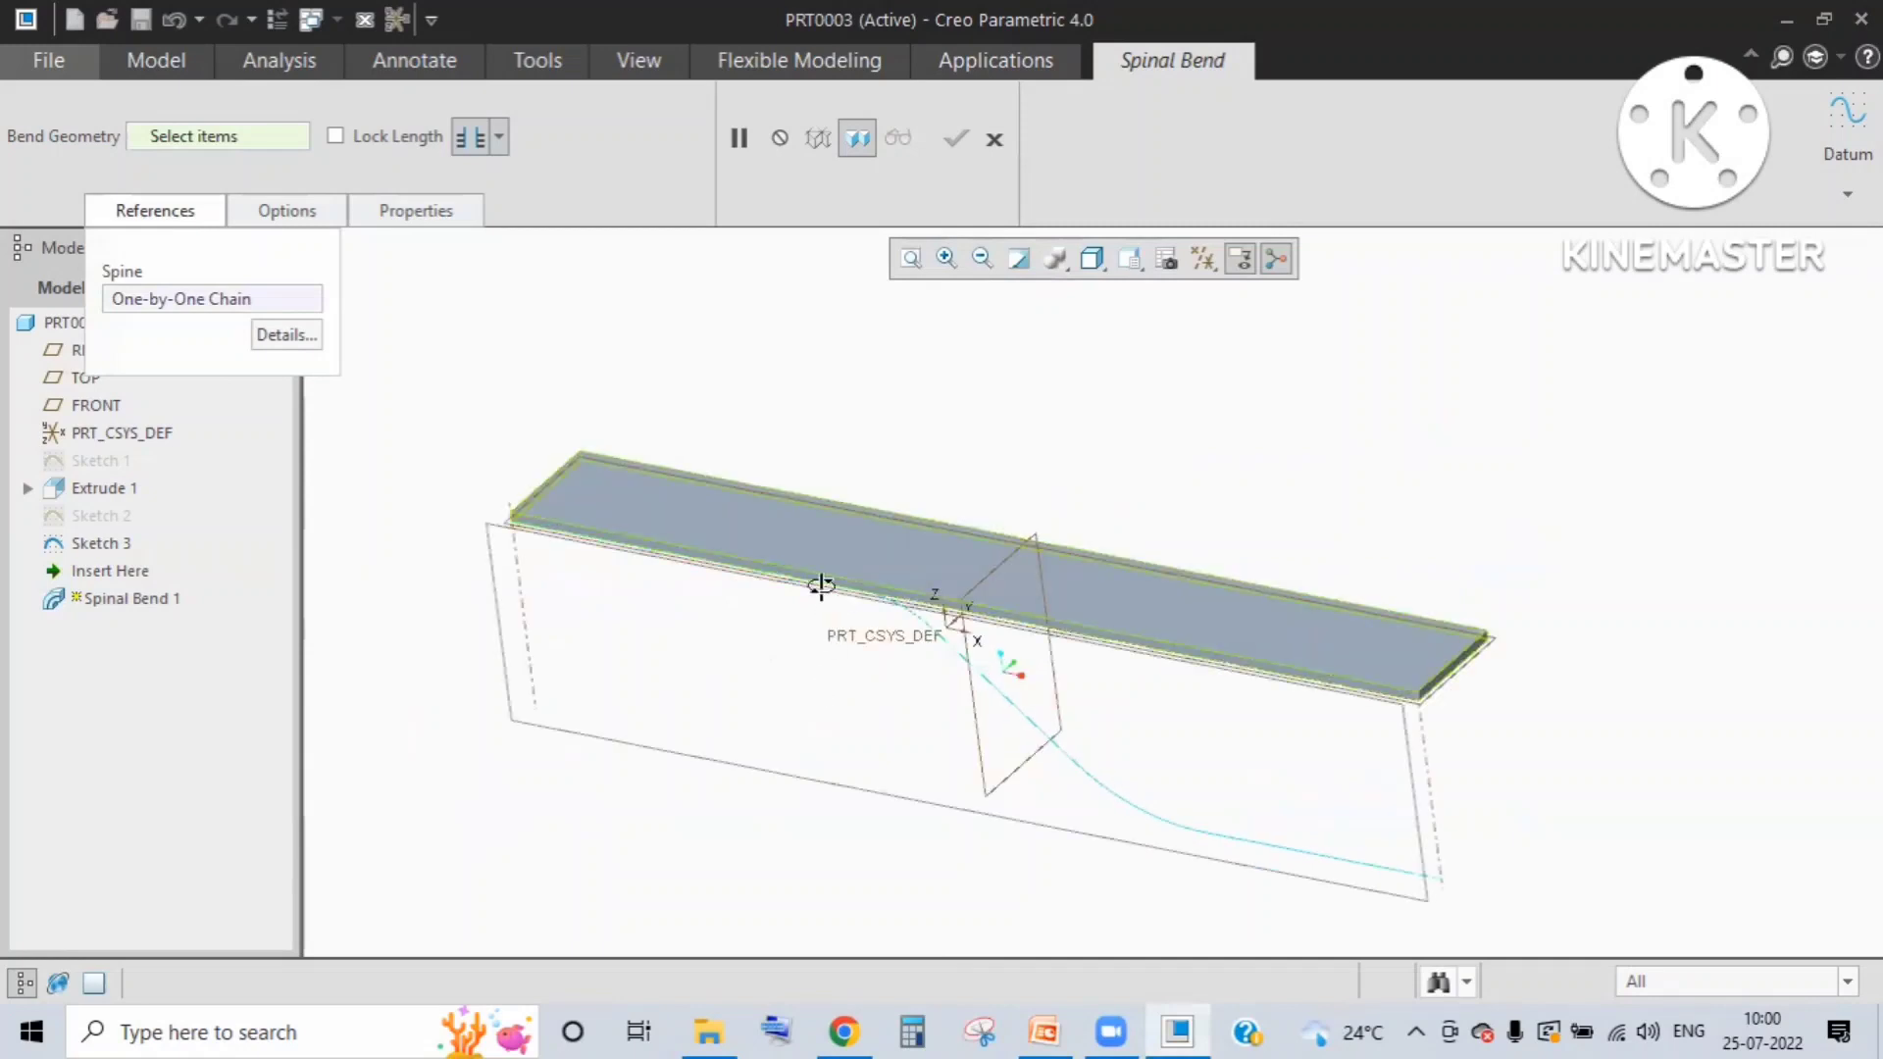
click(779, 498)
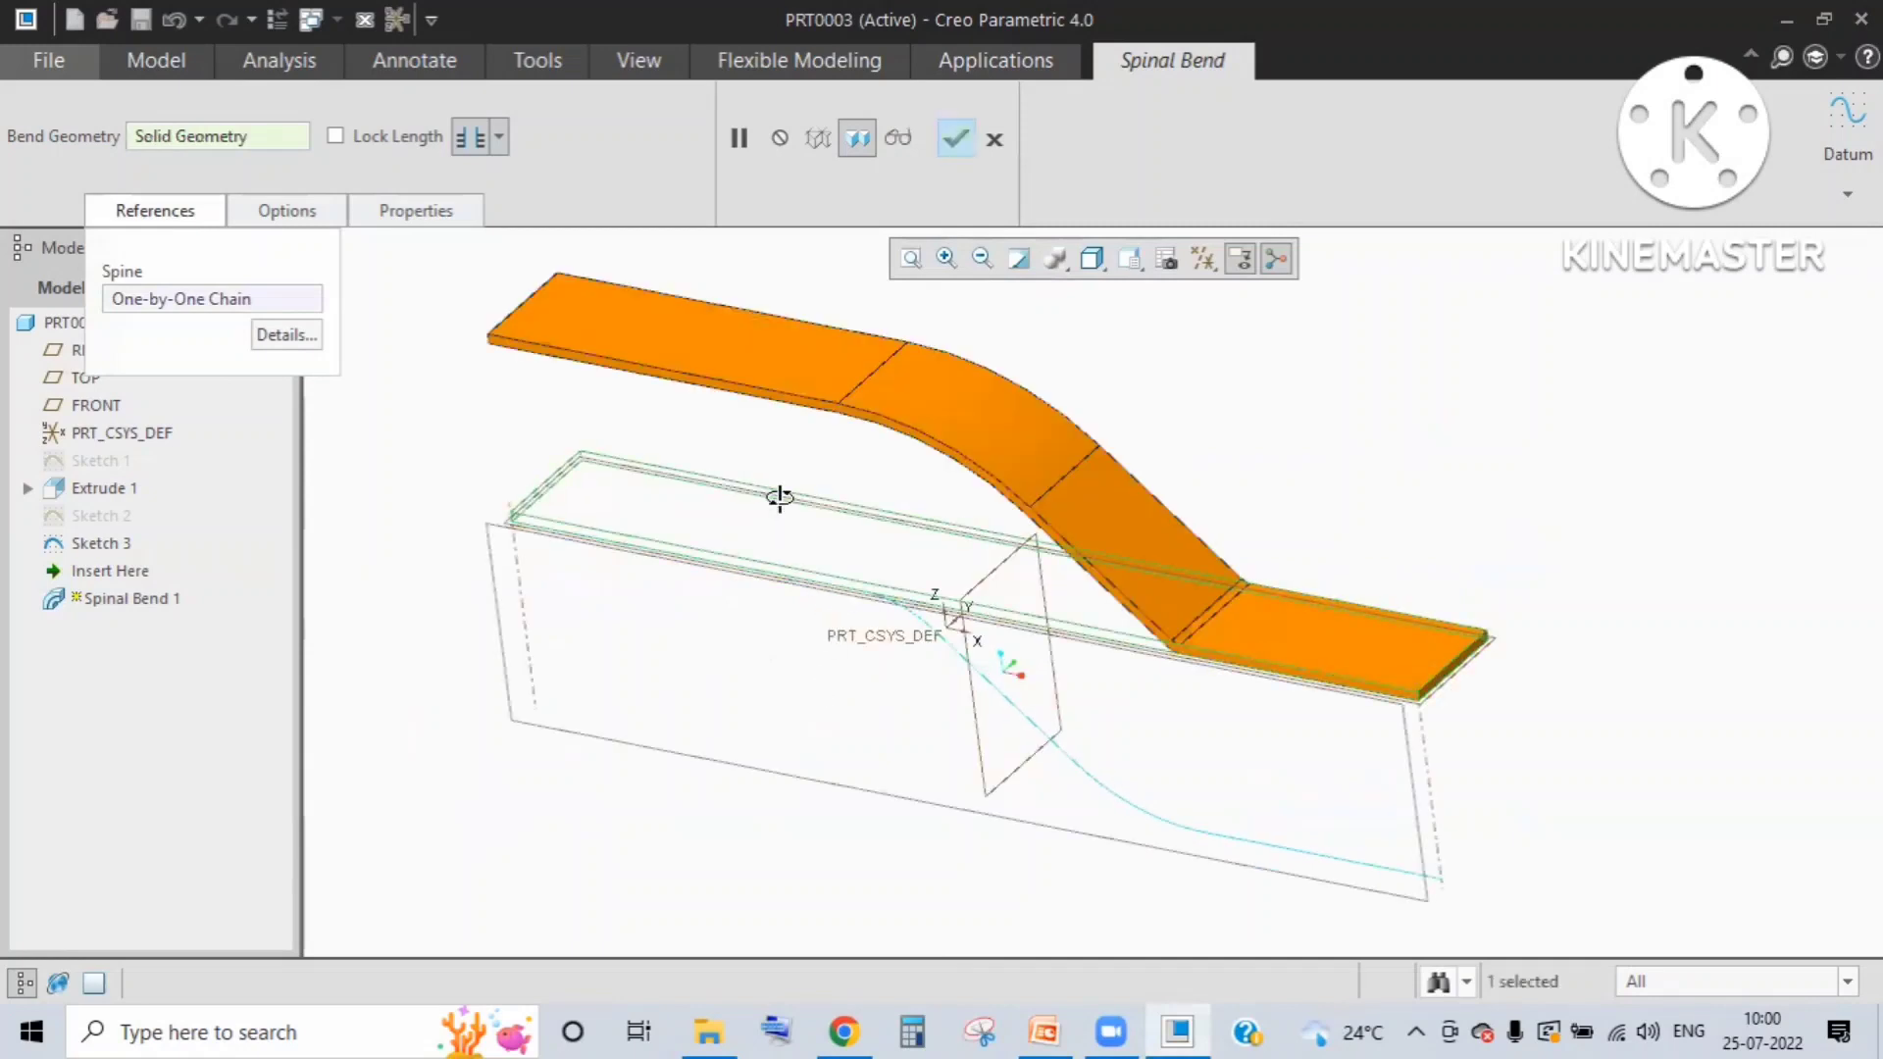
mouse_move(779, 498)
middle_down()
mouse_move(1033, 395)
mouse_move(441, 239)
mouse_move(421, 138)
mouse_move(501, 136)
mouse_move(840, 546)
mouse_move(845, 521)
middle_up()
middle_drag(896, 585, 774, 672)
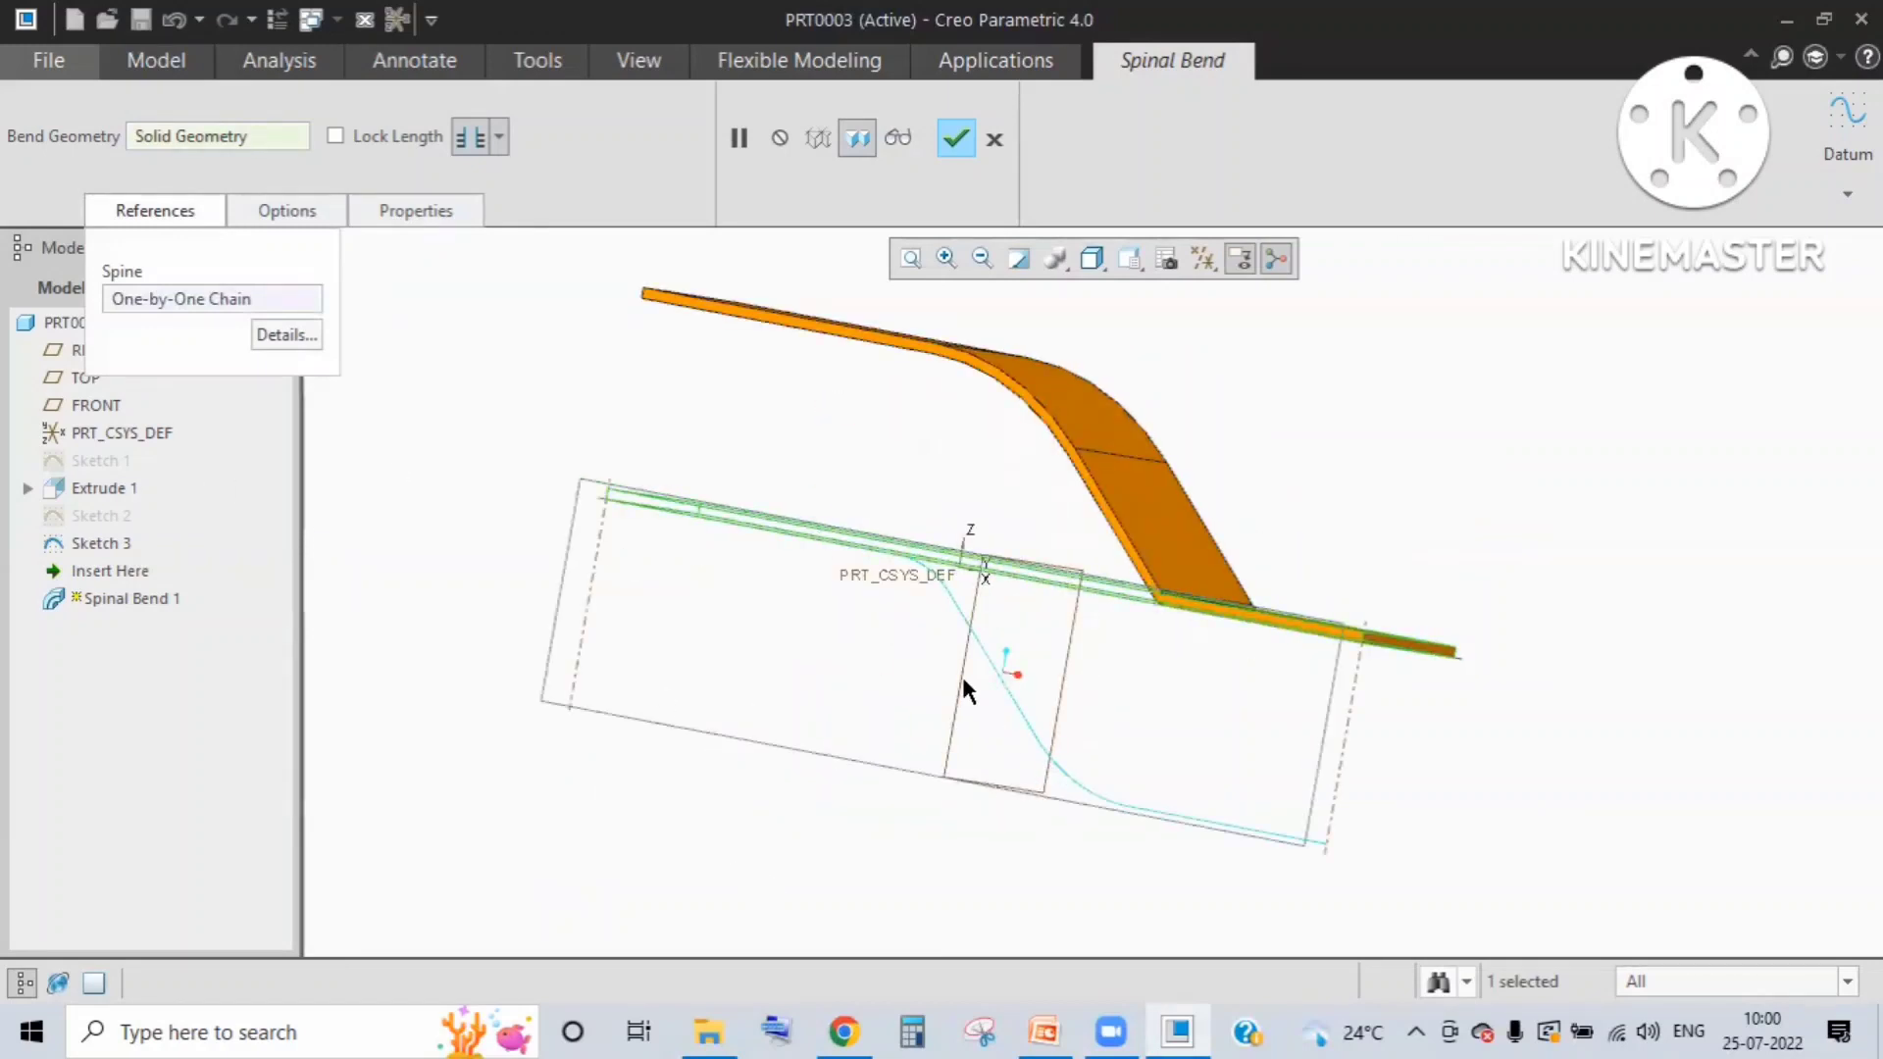
middle_drag(965, 689, 988, 275)
middle_drag(877, 400, 876, 400)
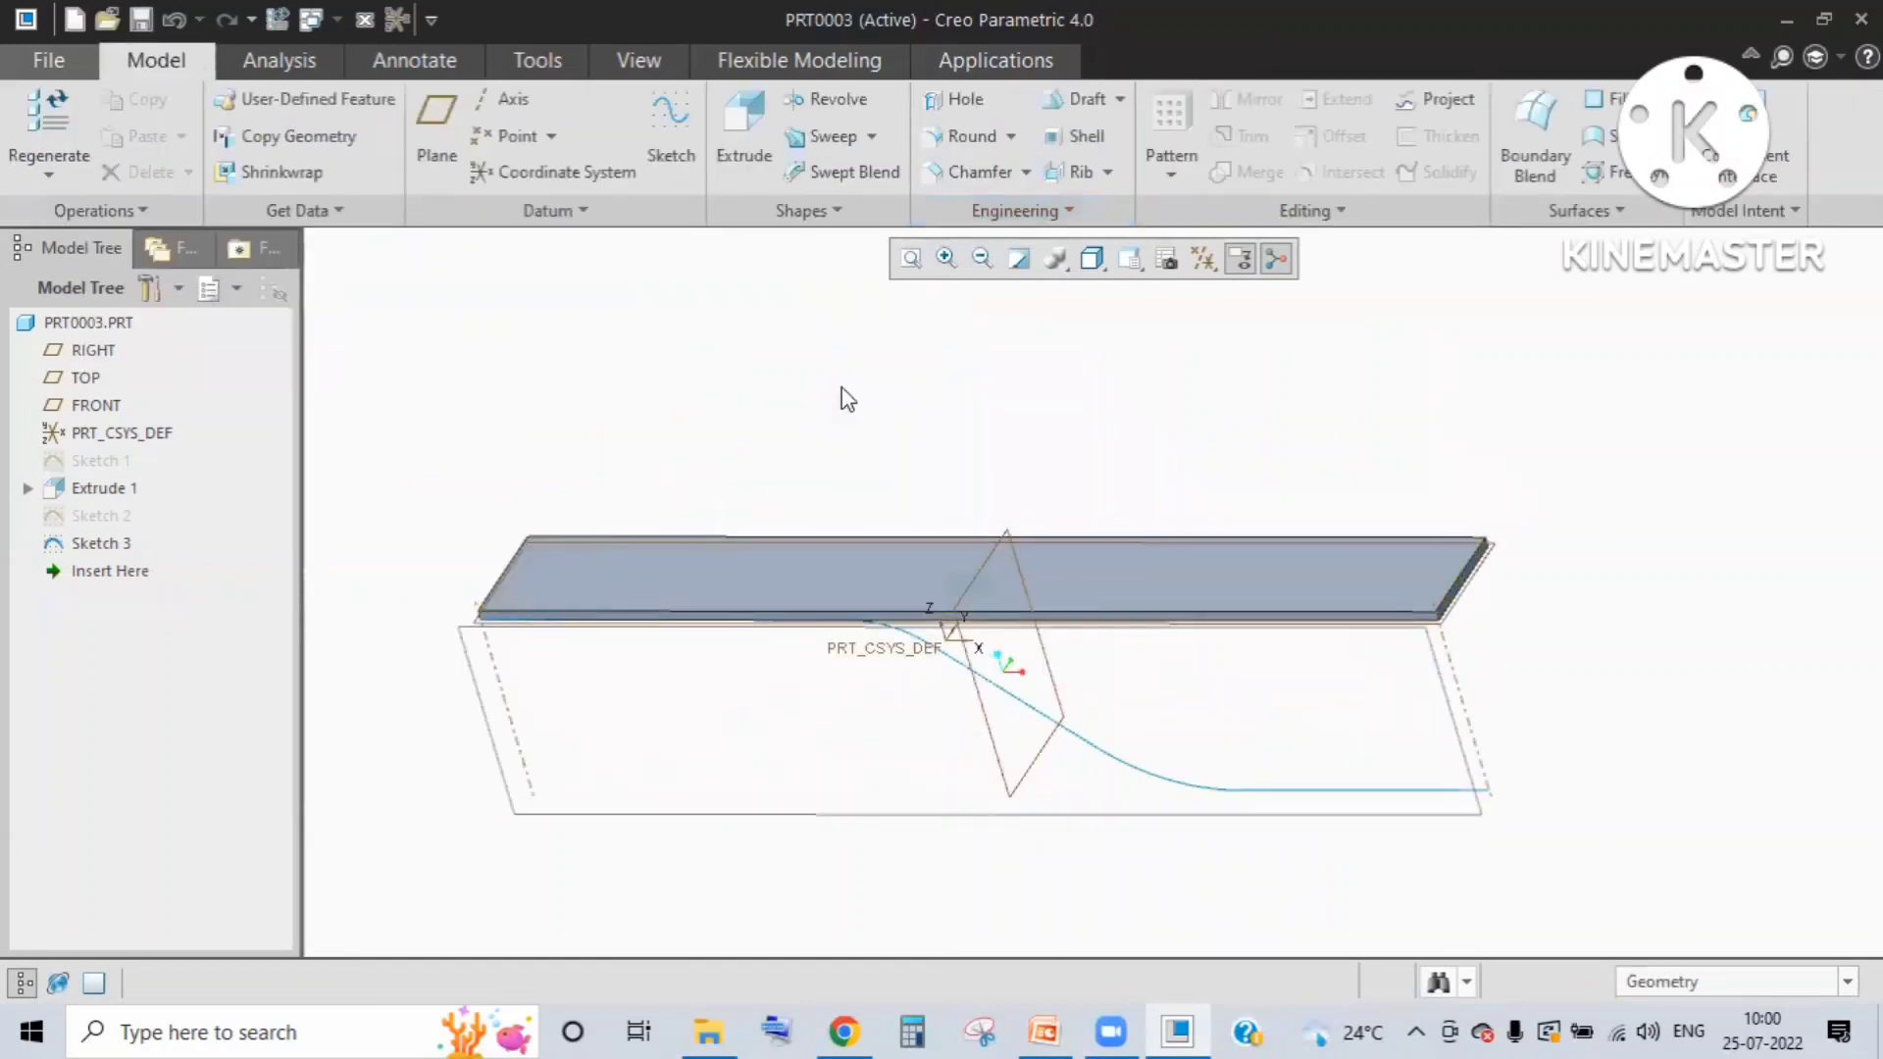
Step: Create a Spinal Bend of the plate's solid geometry with Lock Length enabled and the filleted sketch path as spine
middle_drag(847, 399, 892, 377)
click(1016, 210)
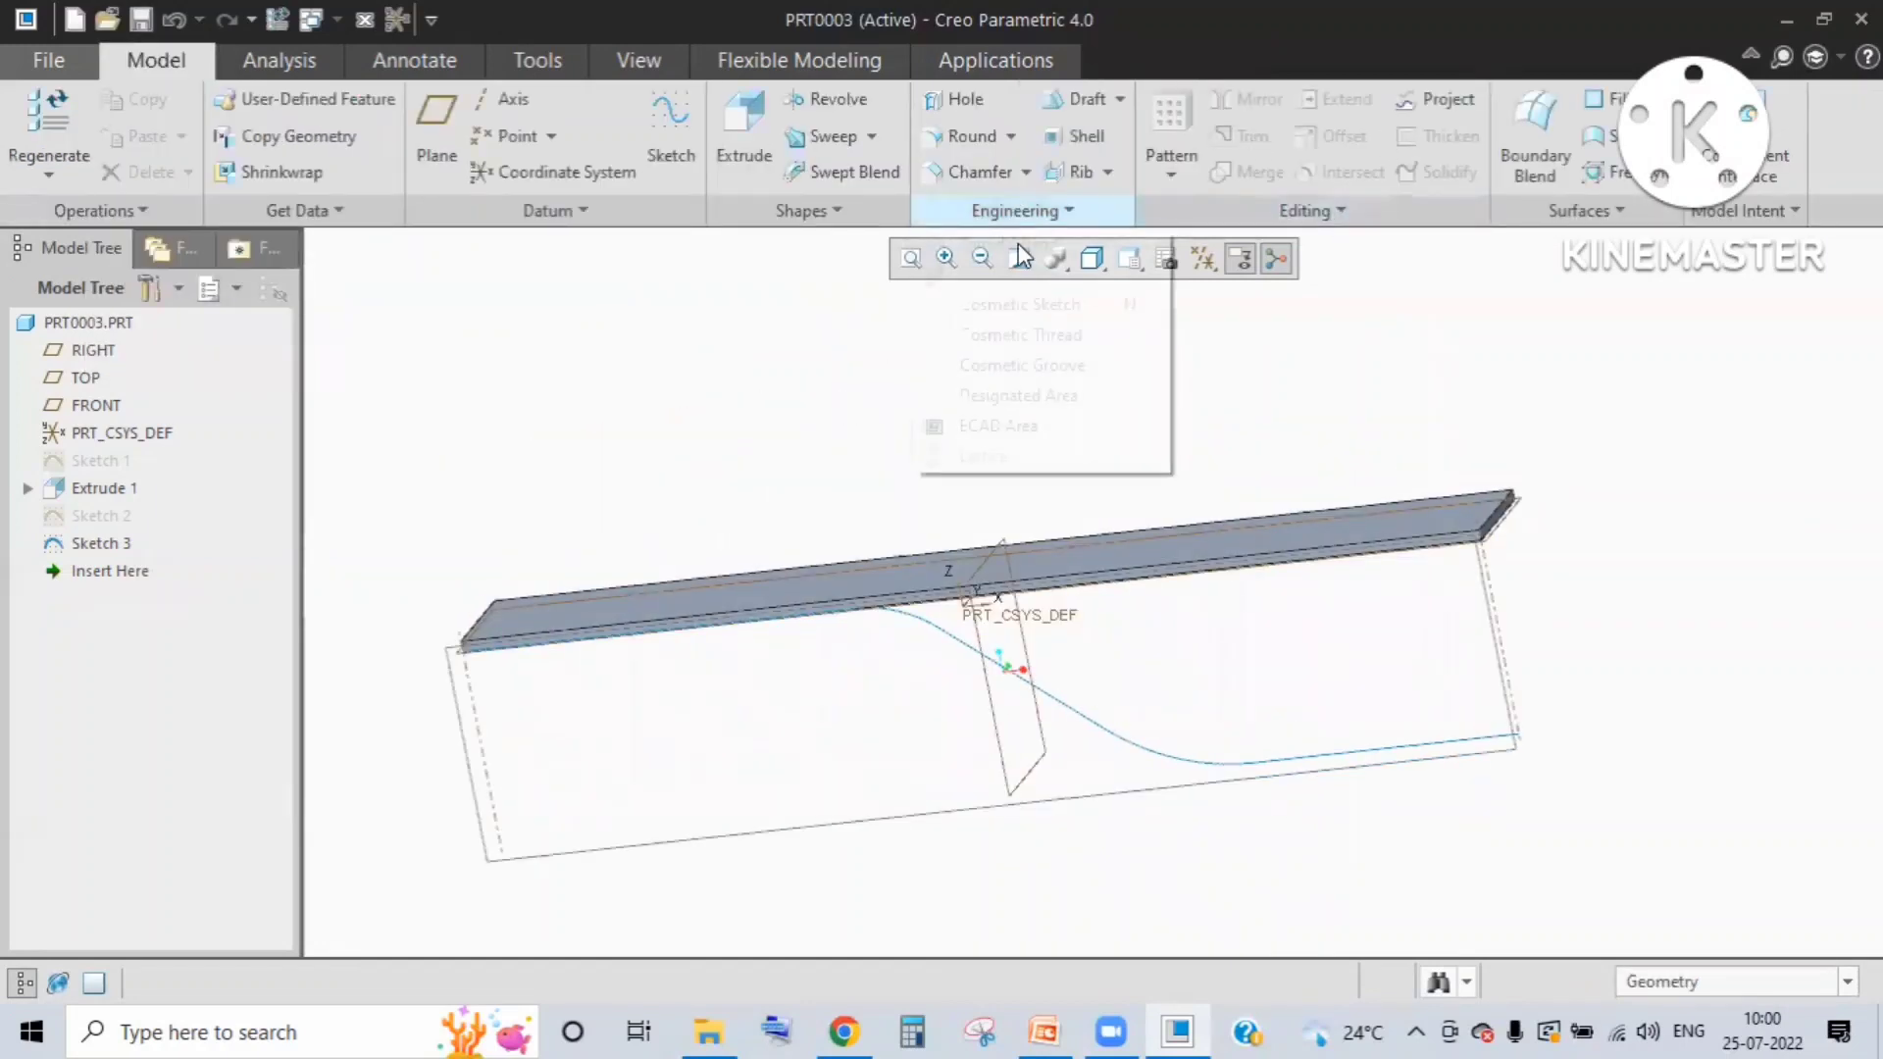
click(976, 273)
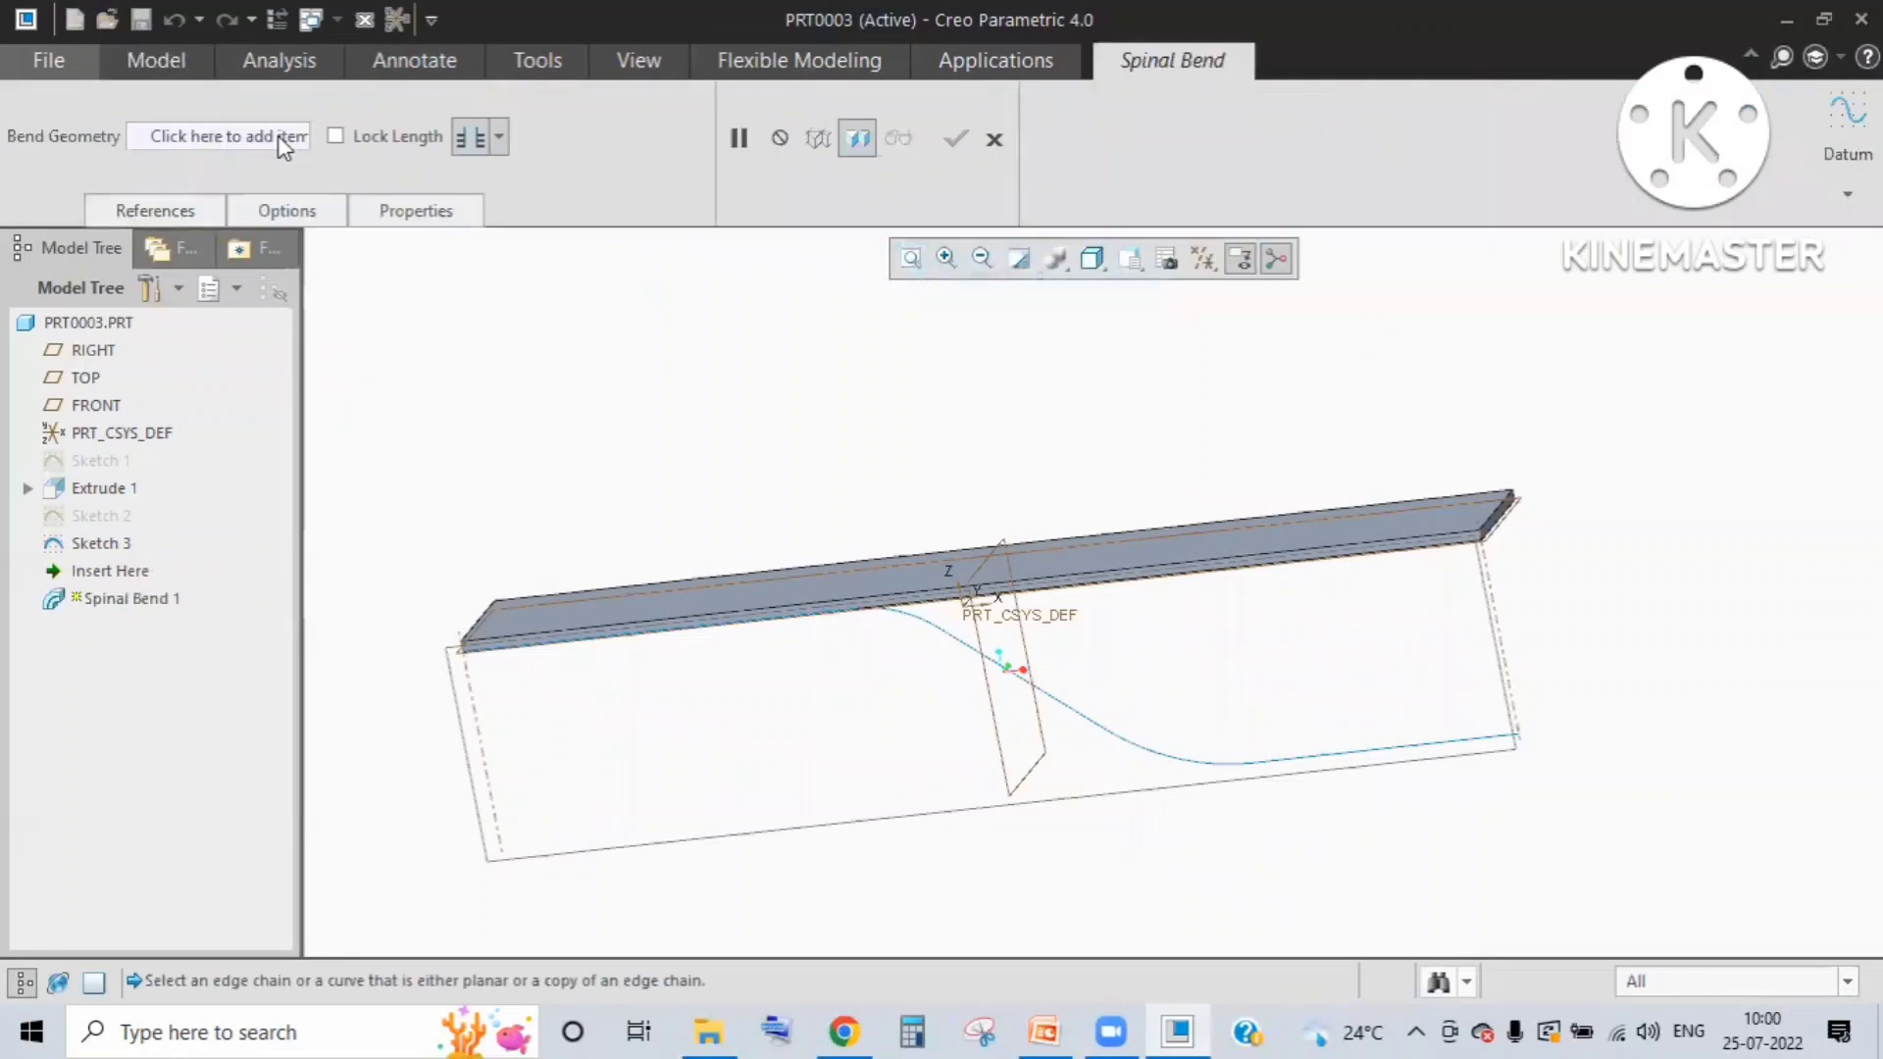
click(278, 136)
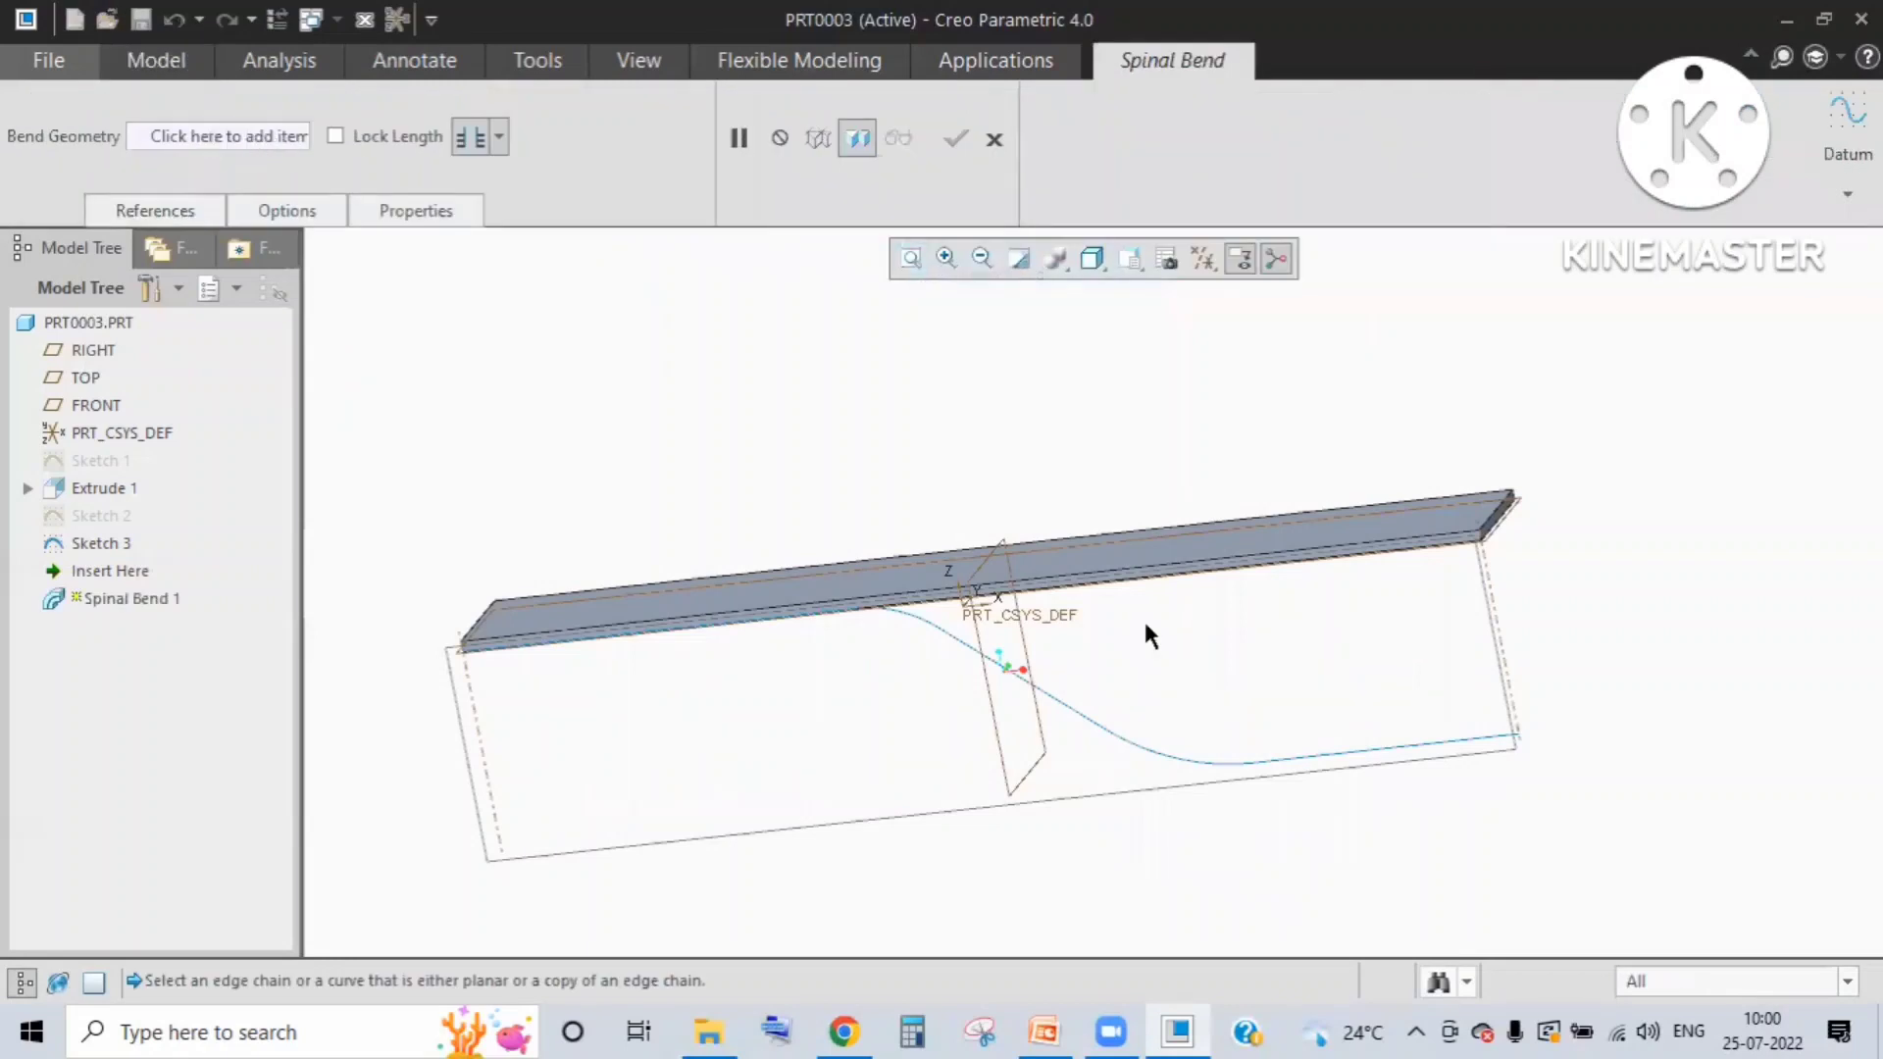
click(611, 593)
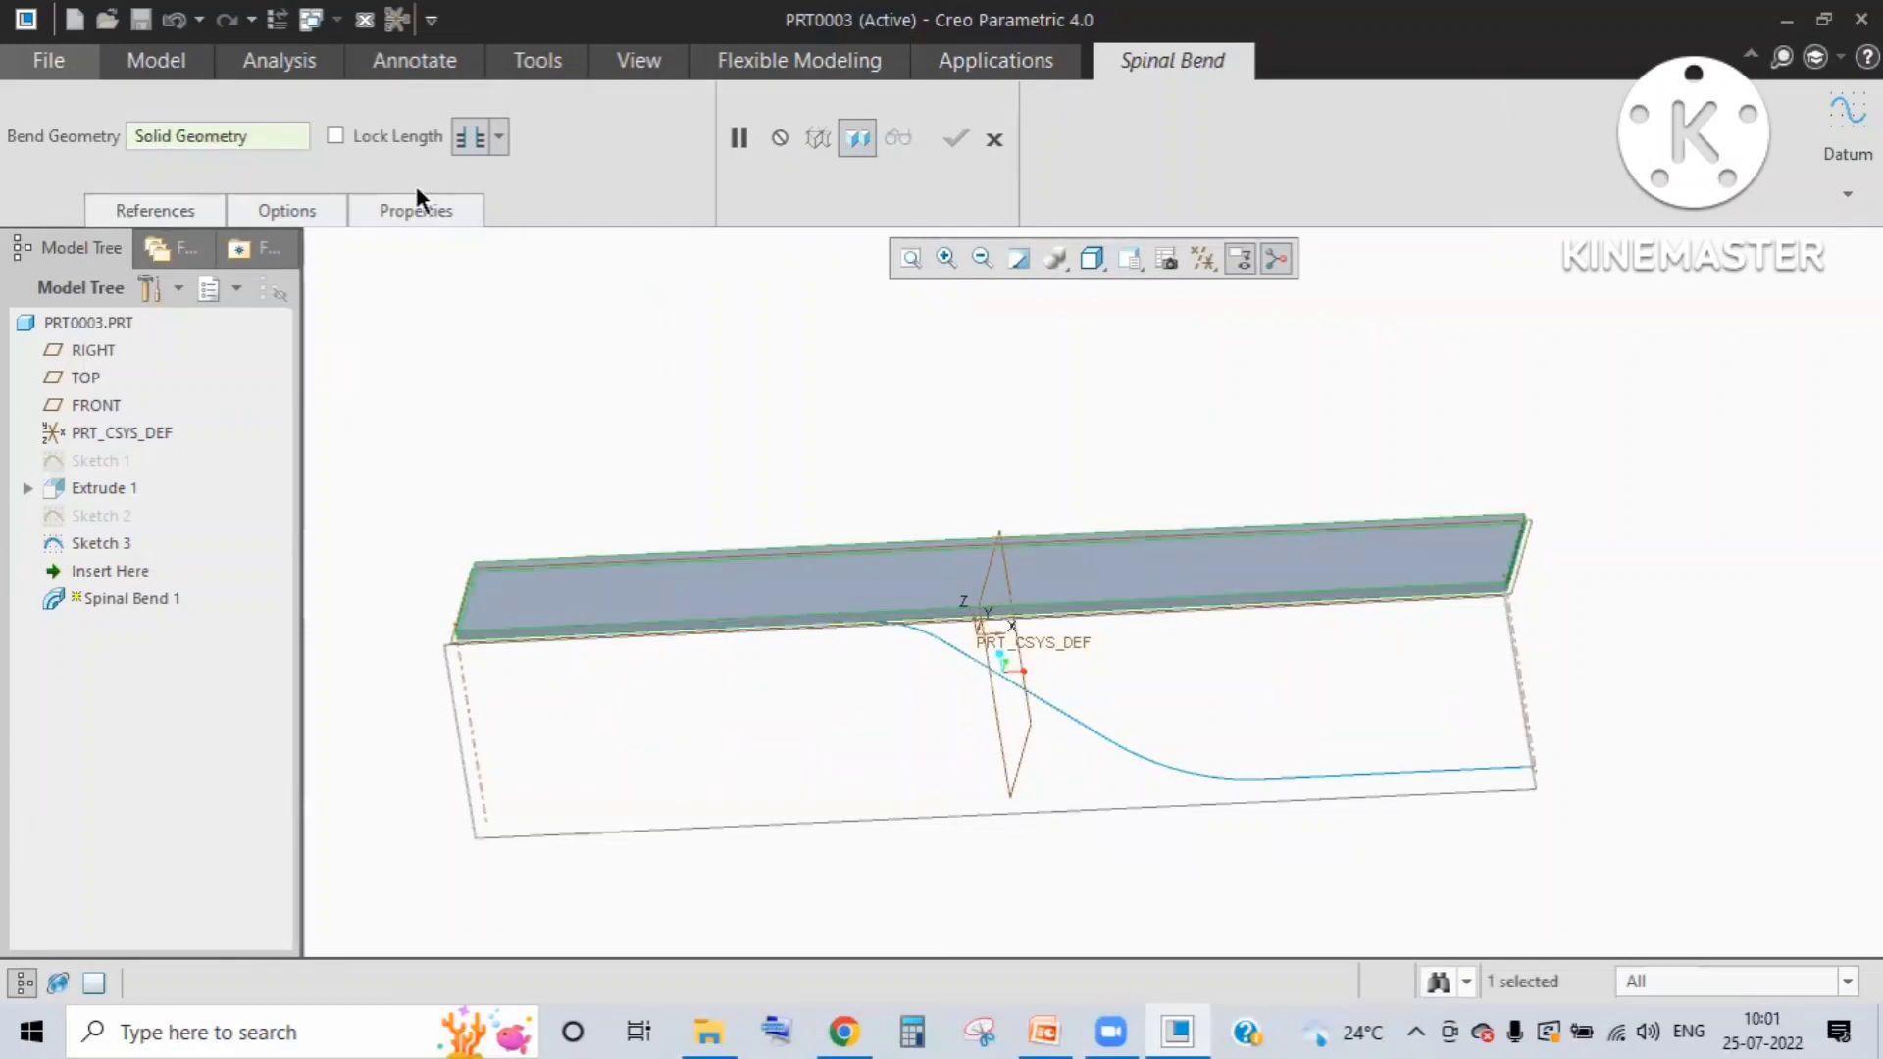
click(336, 135)
click(154, 210)
click(211, 298)
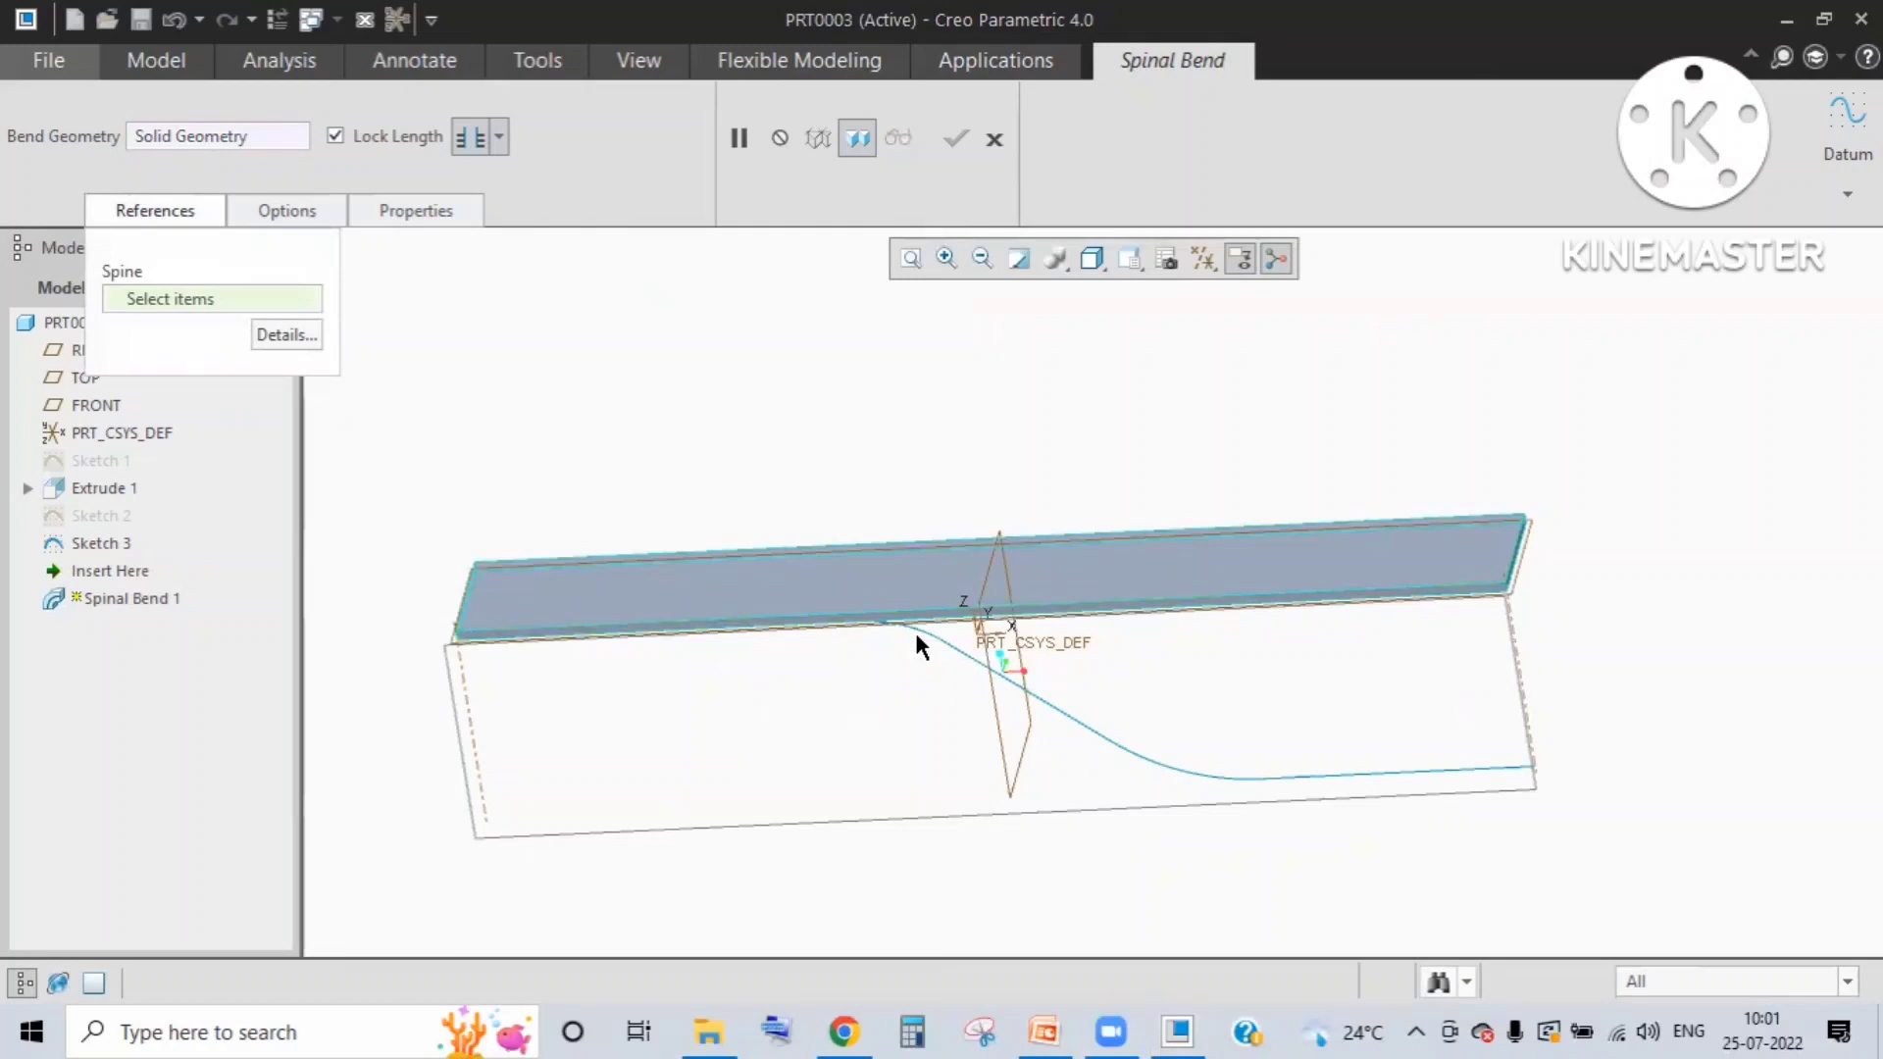
click(938, 634)
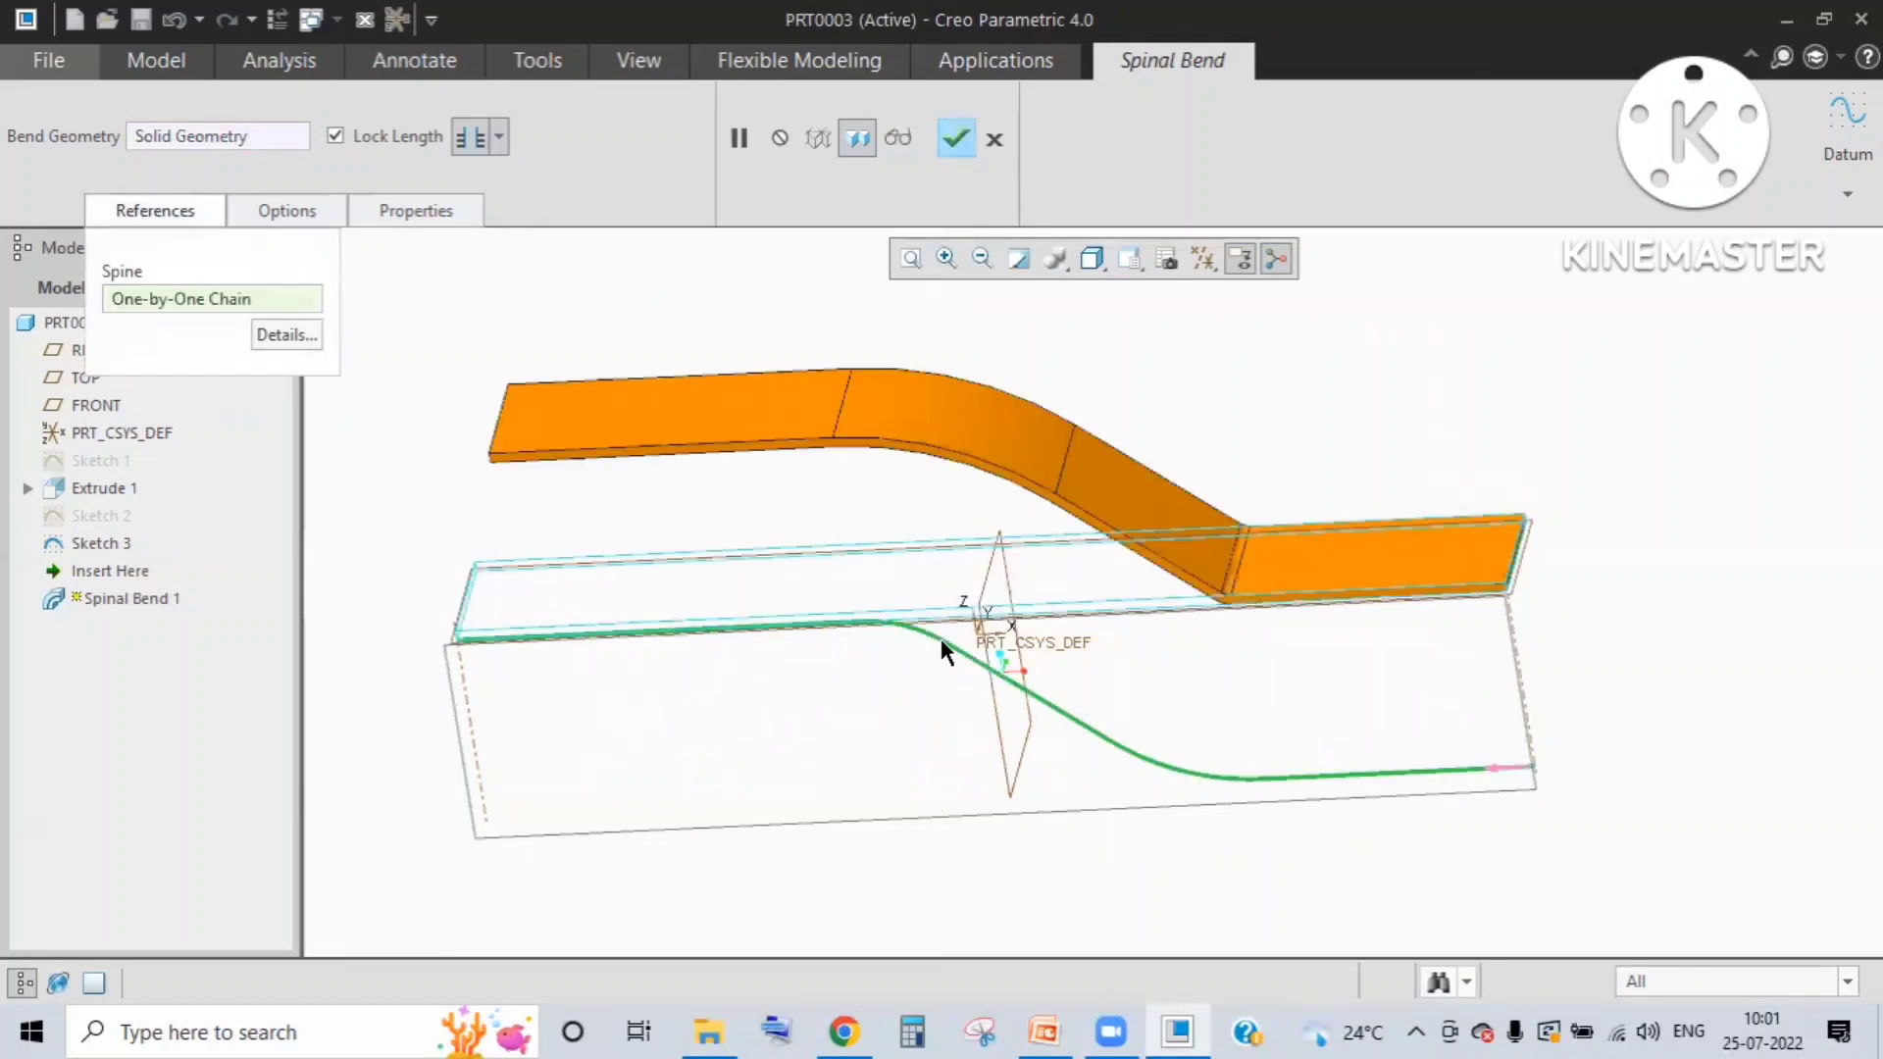
middle_drag(1109, 643, 1191, 675)
click(1189, 681)
middle_click(1369, 467)
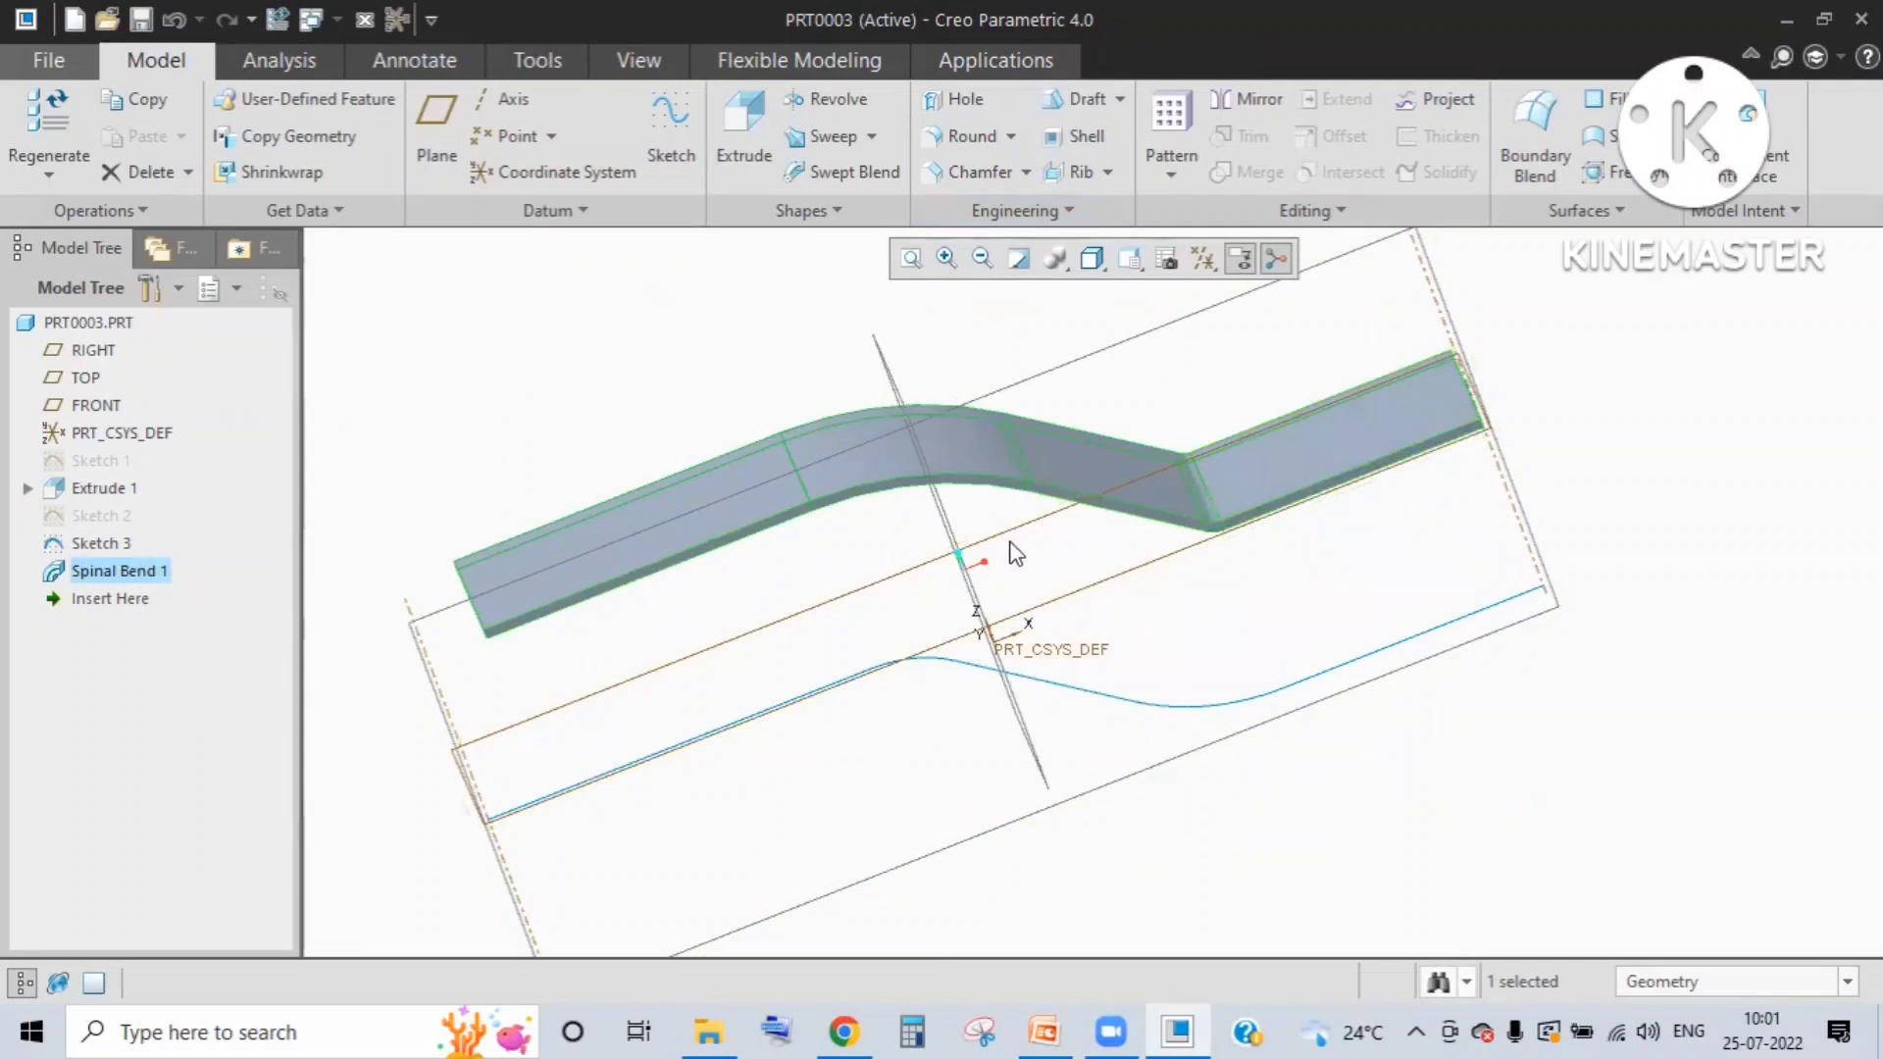
Step: Redefine the Spinal Bend so the spine starts at the end where the path touches the plate, and close the part
click(146, 574)
click(162, 402)
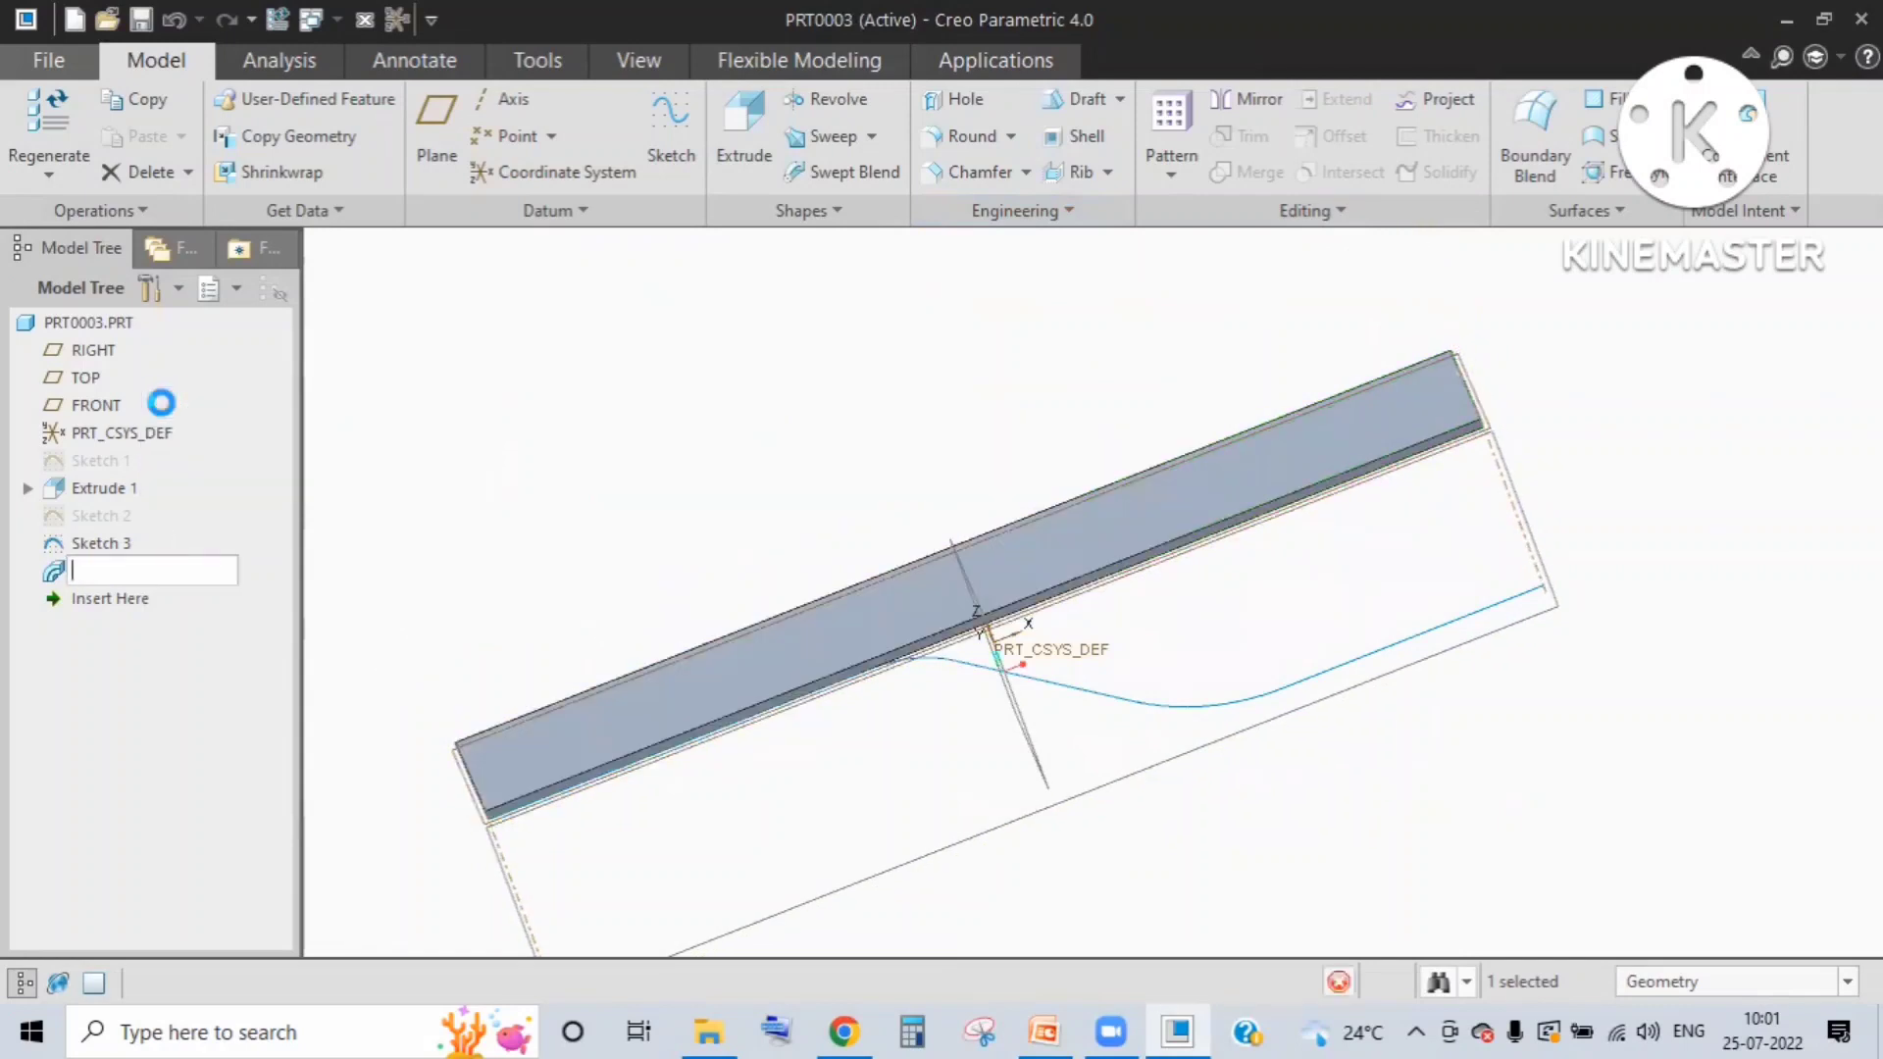
click(796, 763)
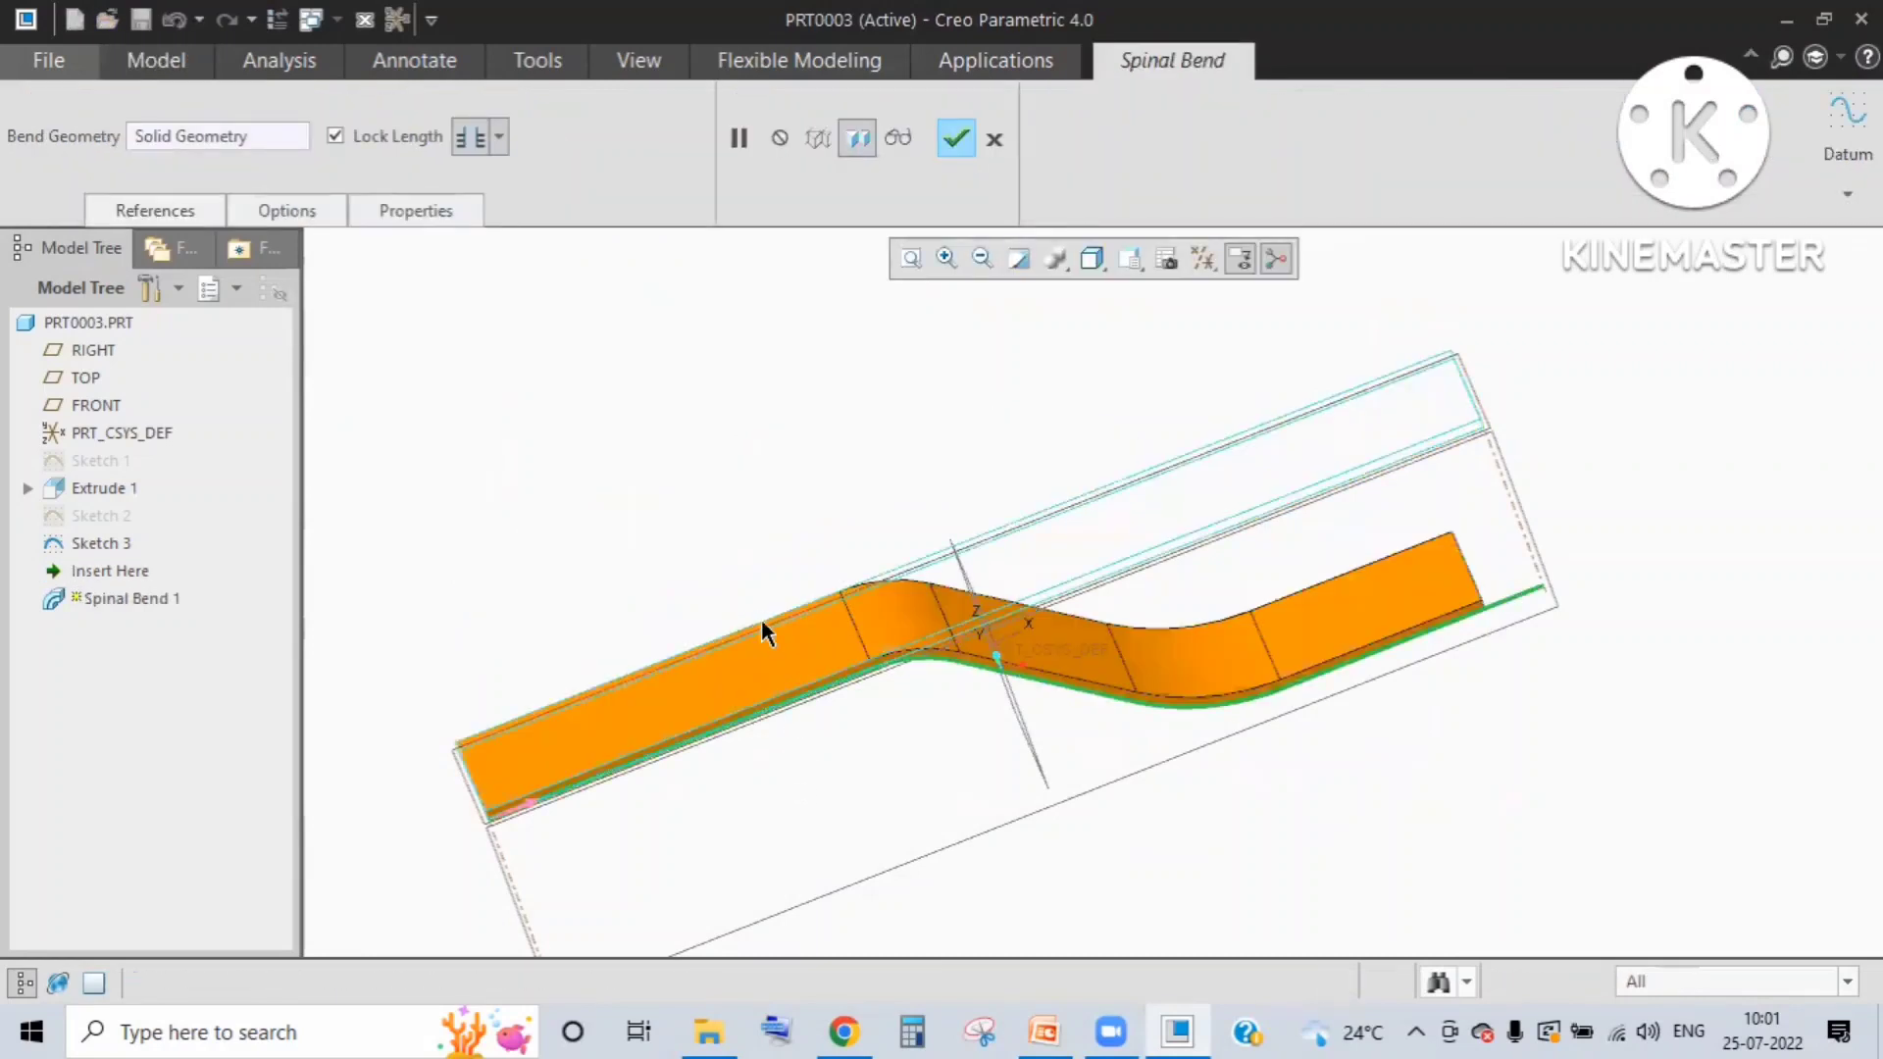
mouse_move(772, 697)
middle_down()
mouse_move(1122, 659)
mouse_move(1074, 723)
middle_up()
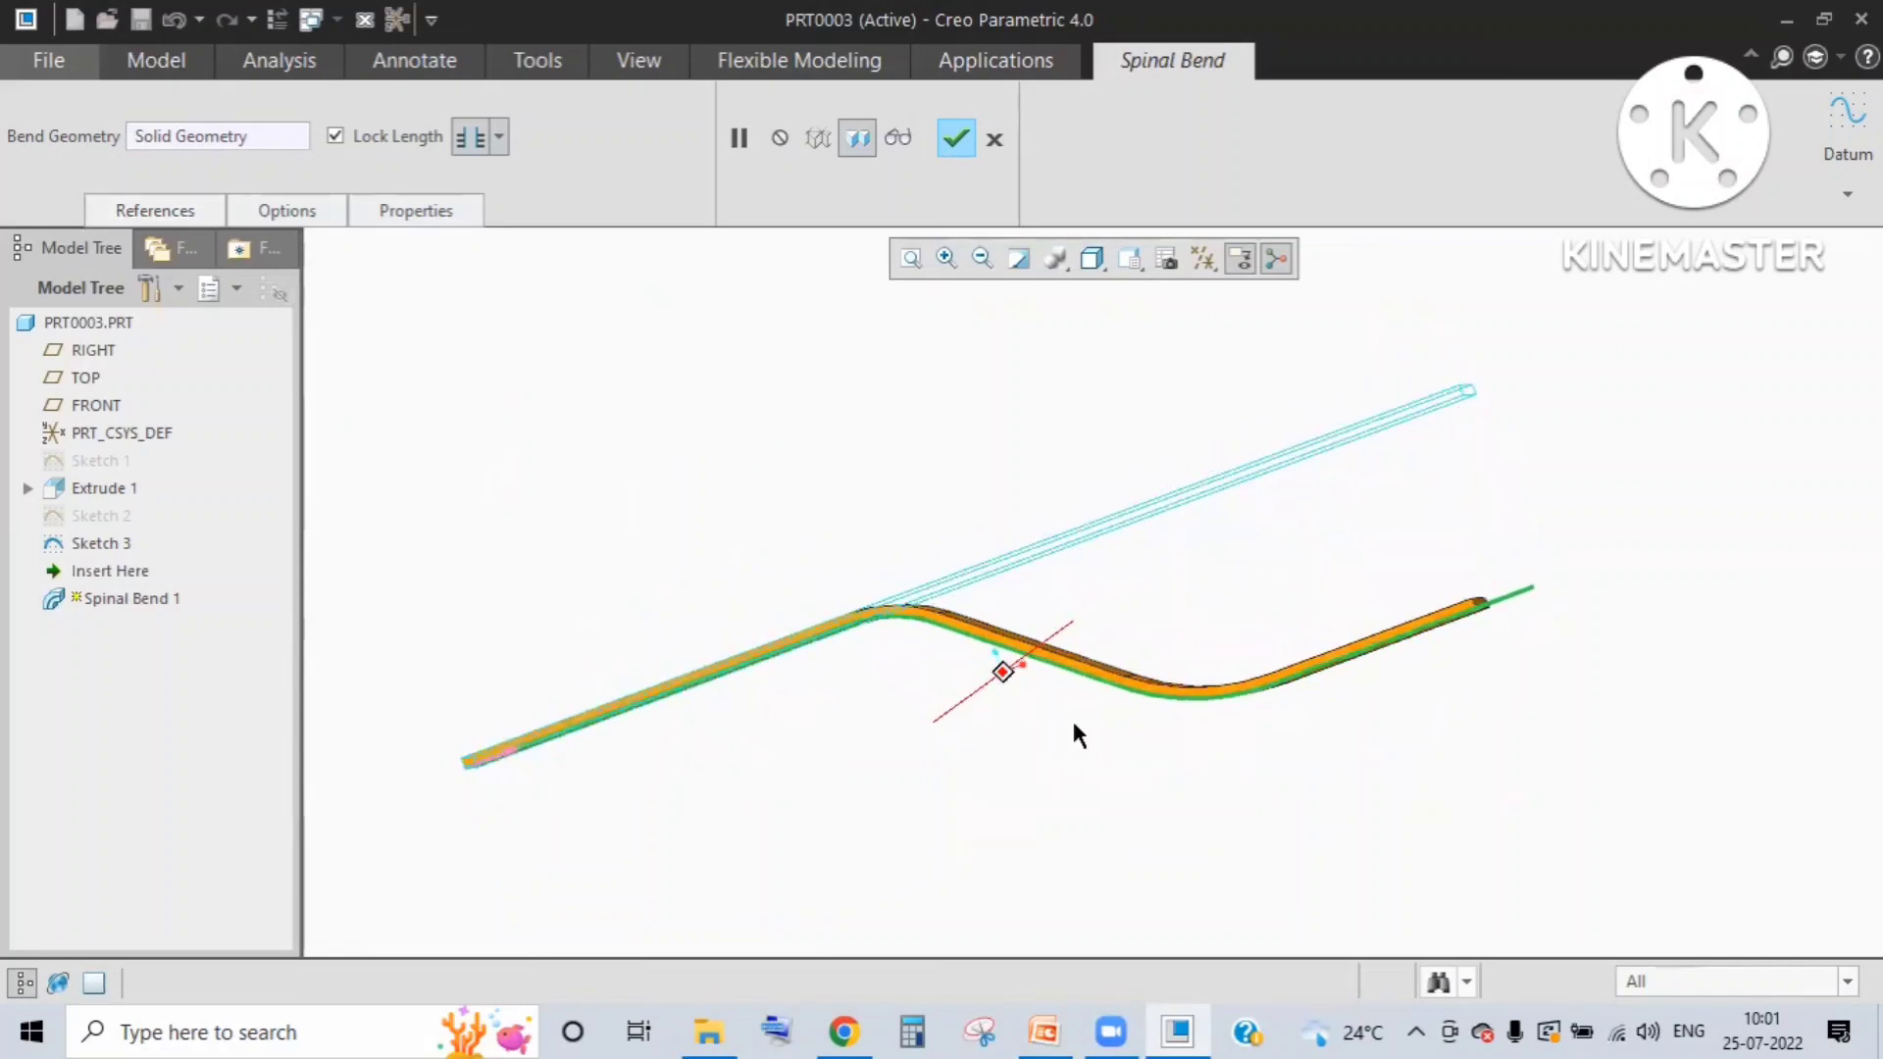
click(956, 139)
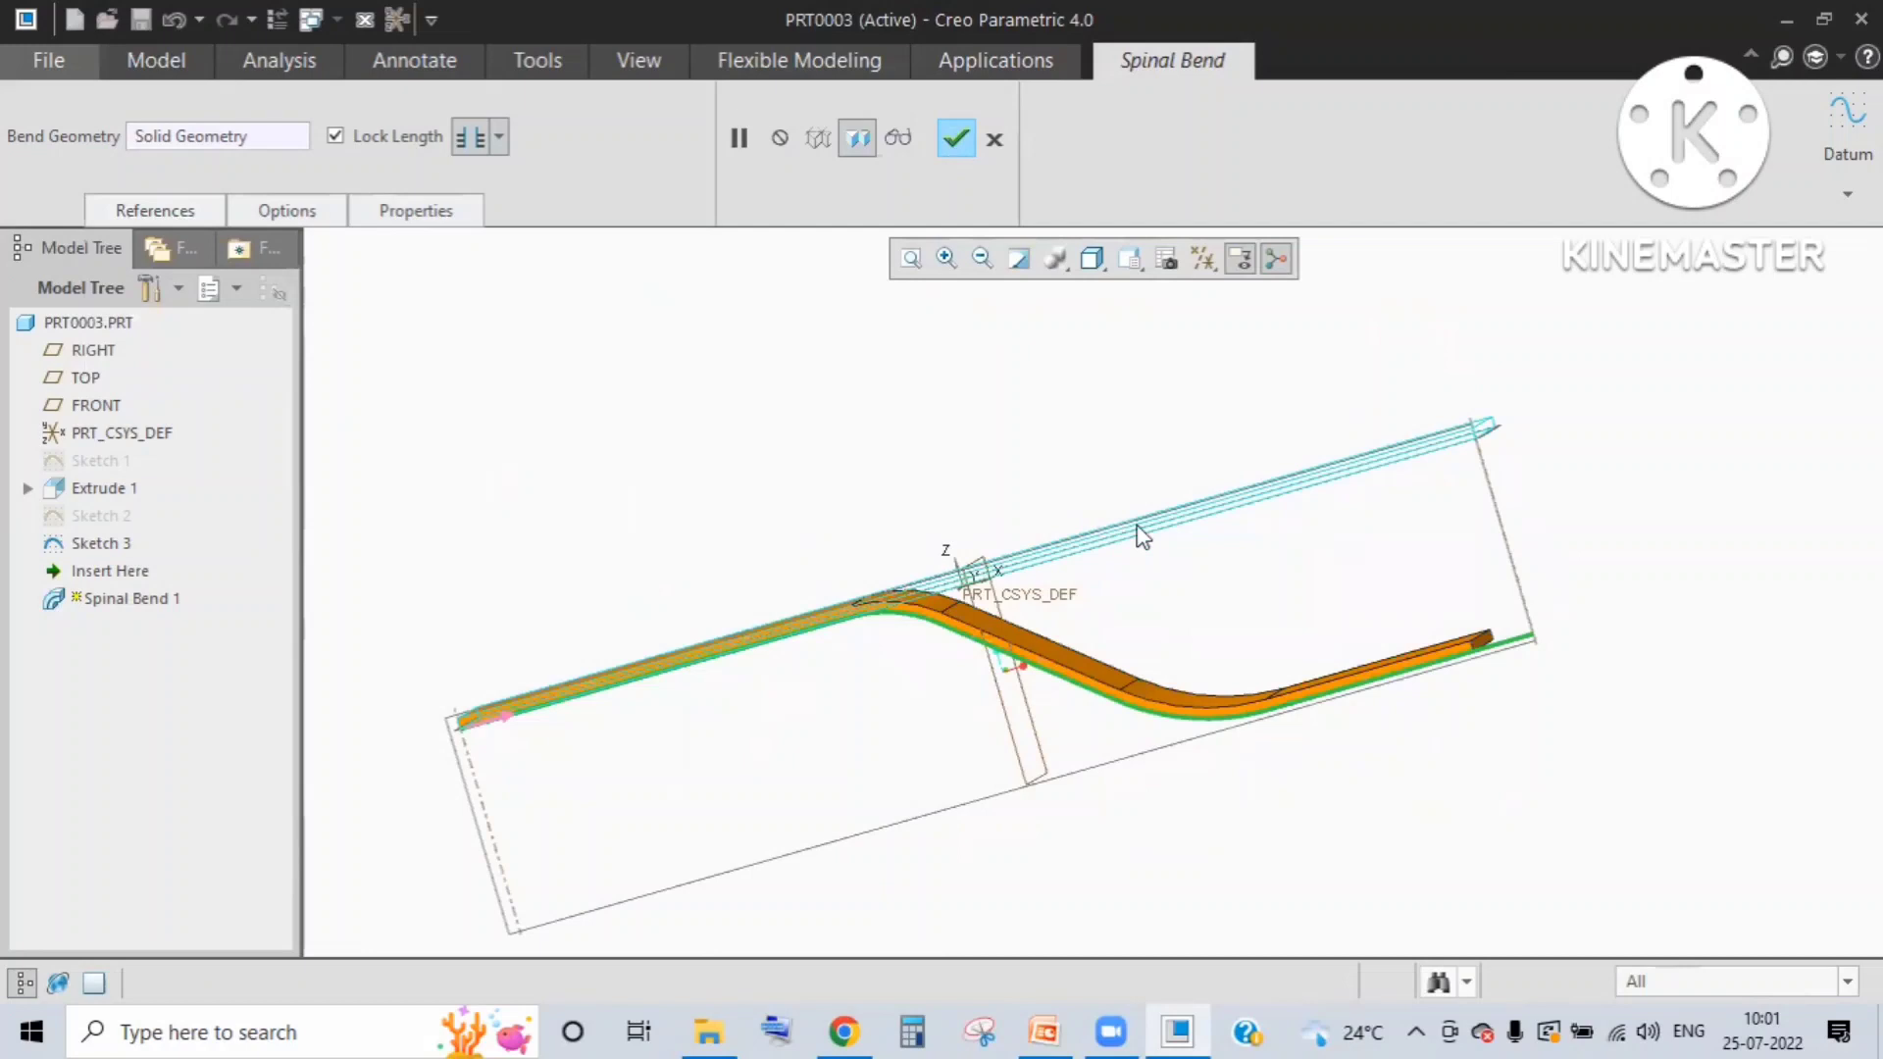
middle_drag(1143, 536, 1187, 509)
middle_click(1187, 509)
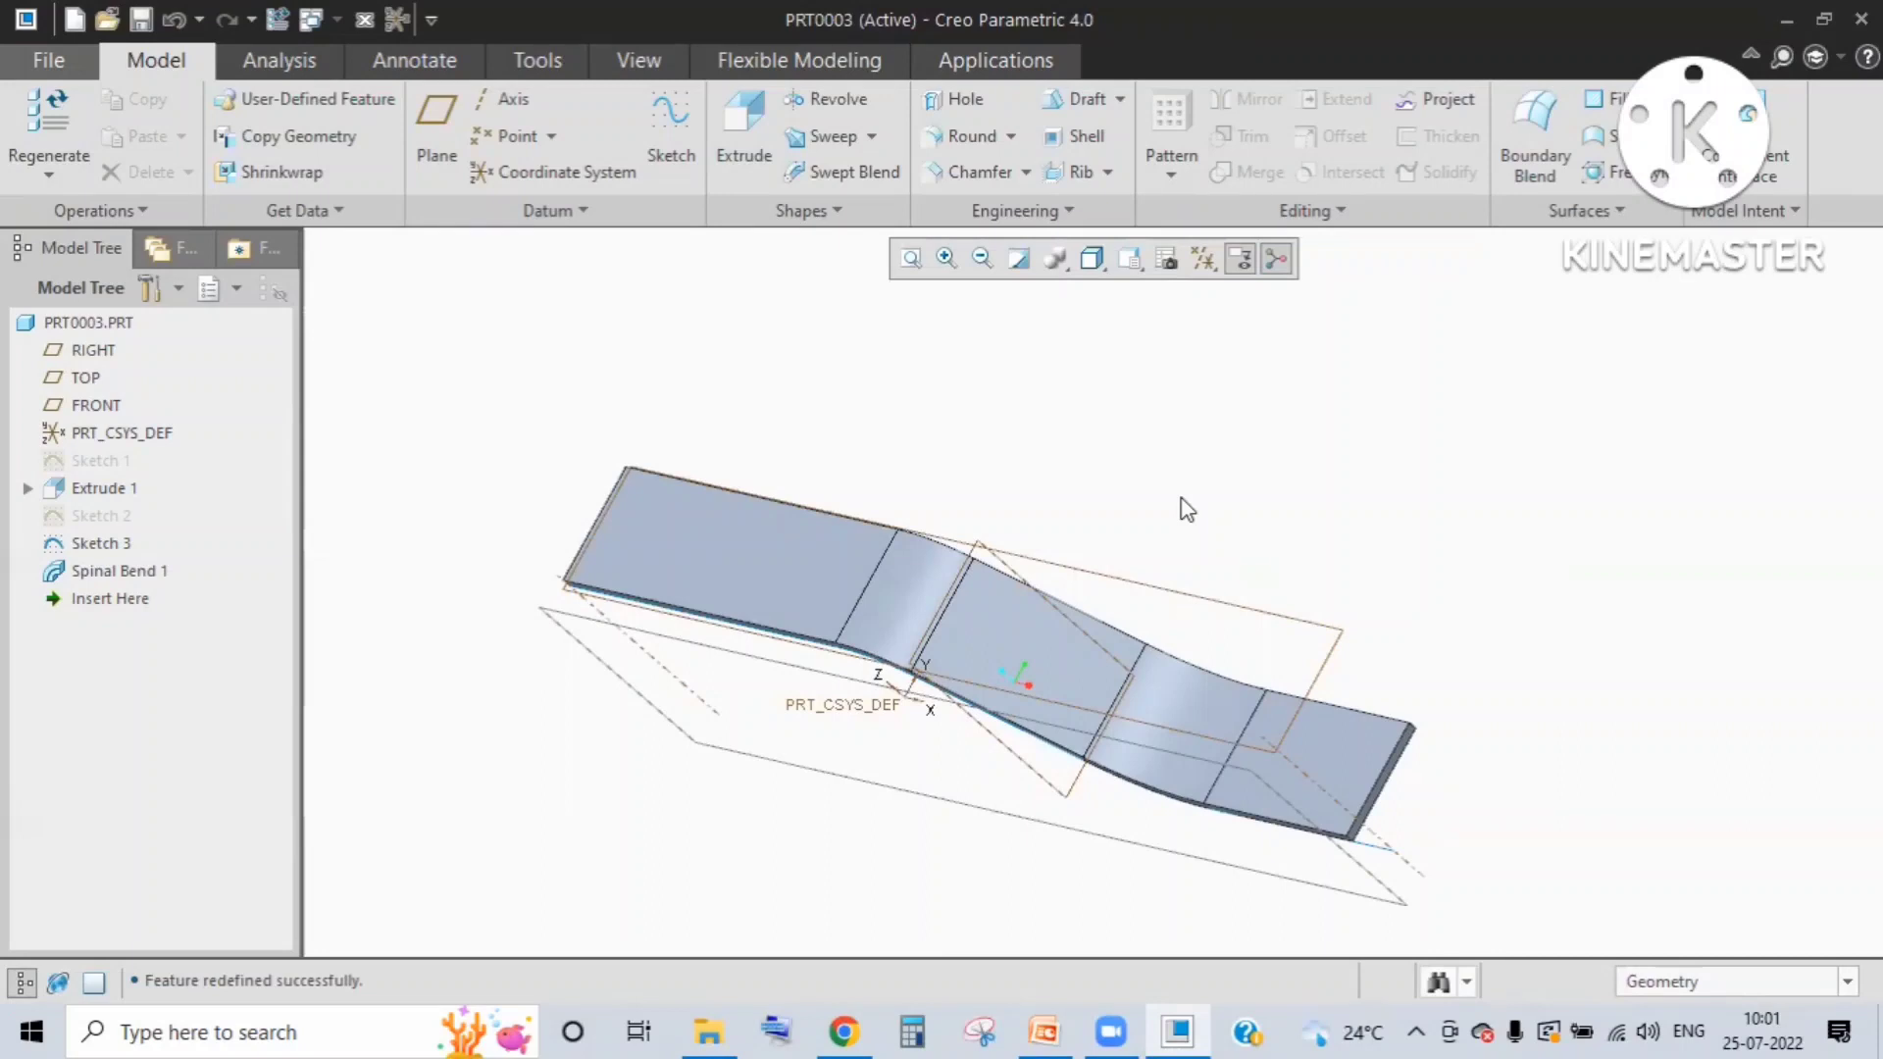
click(363, 22)
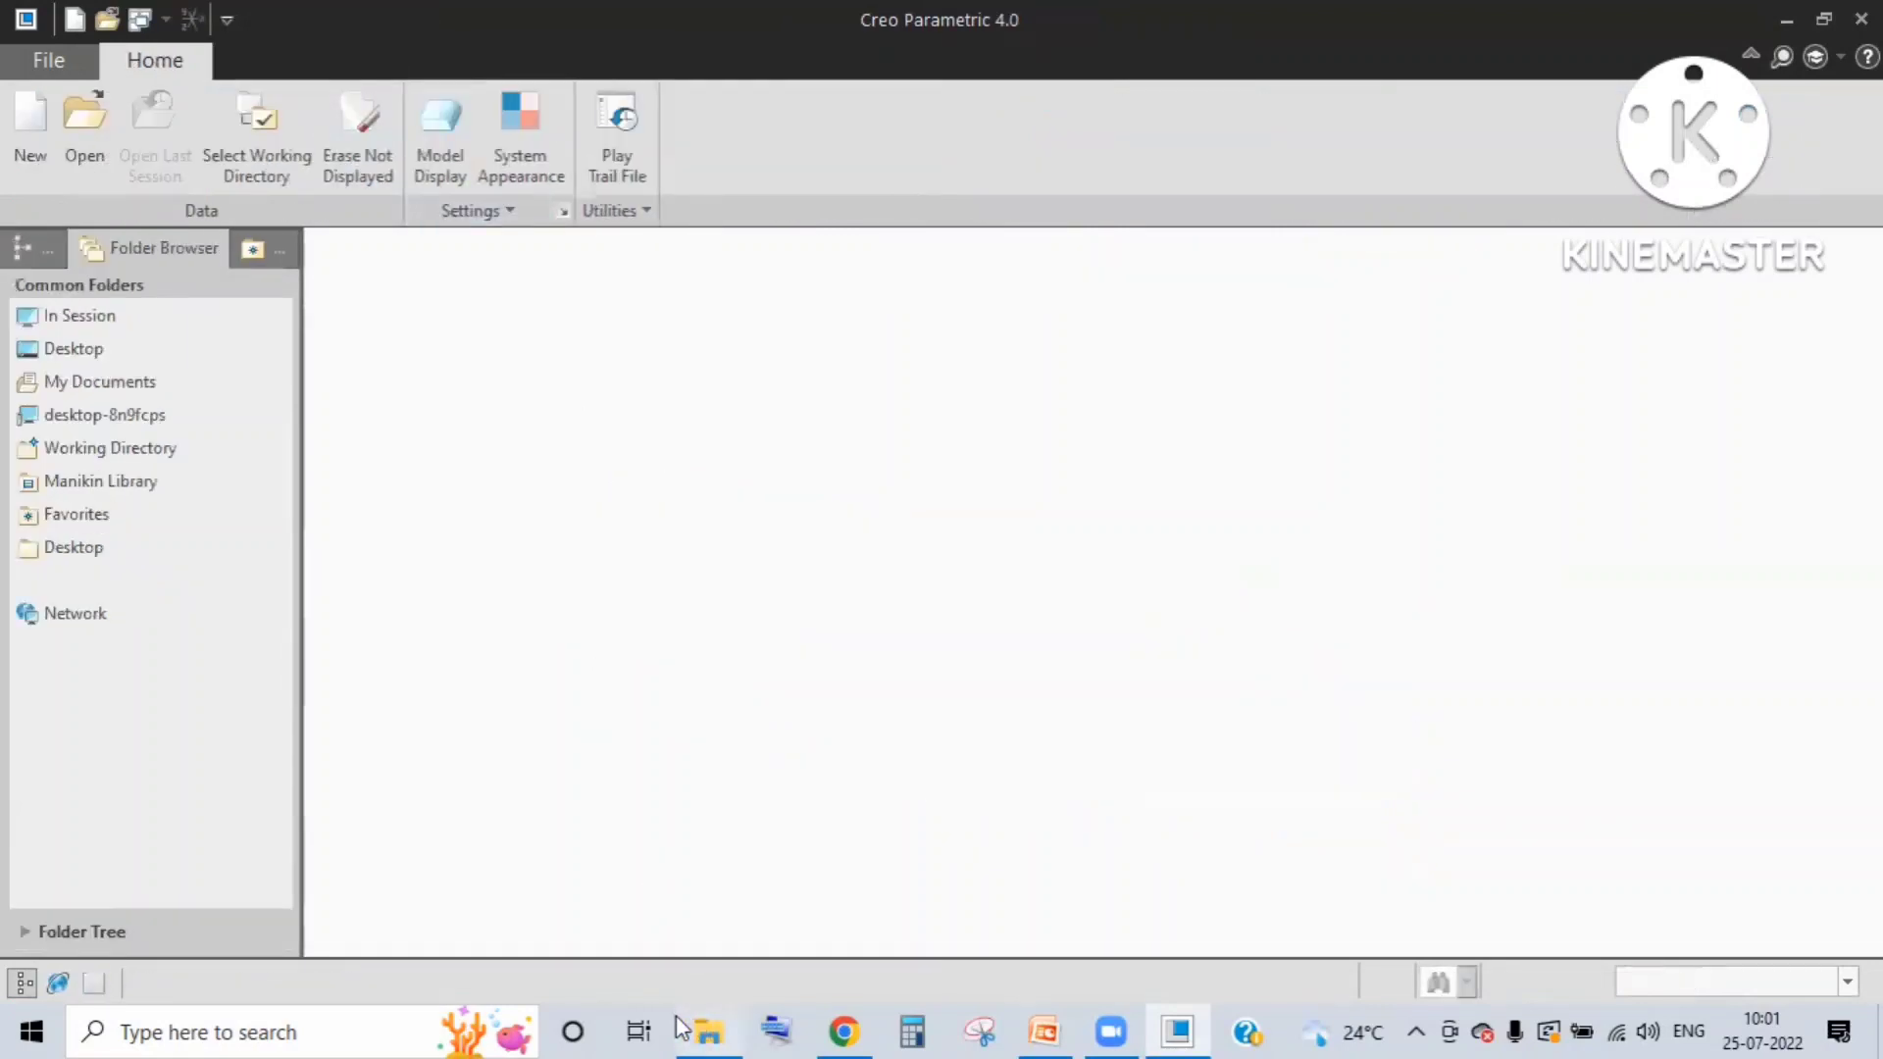
Step: Switch to File Explorer and open the sheet metal k factor presentation from the videos > others > sheet metal folder
click(706, 1030)
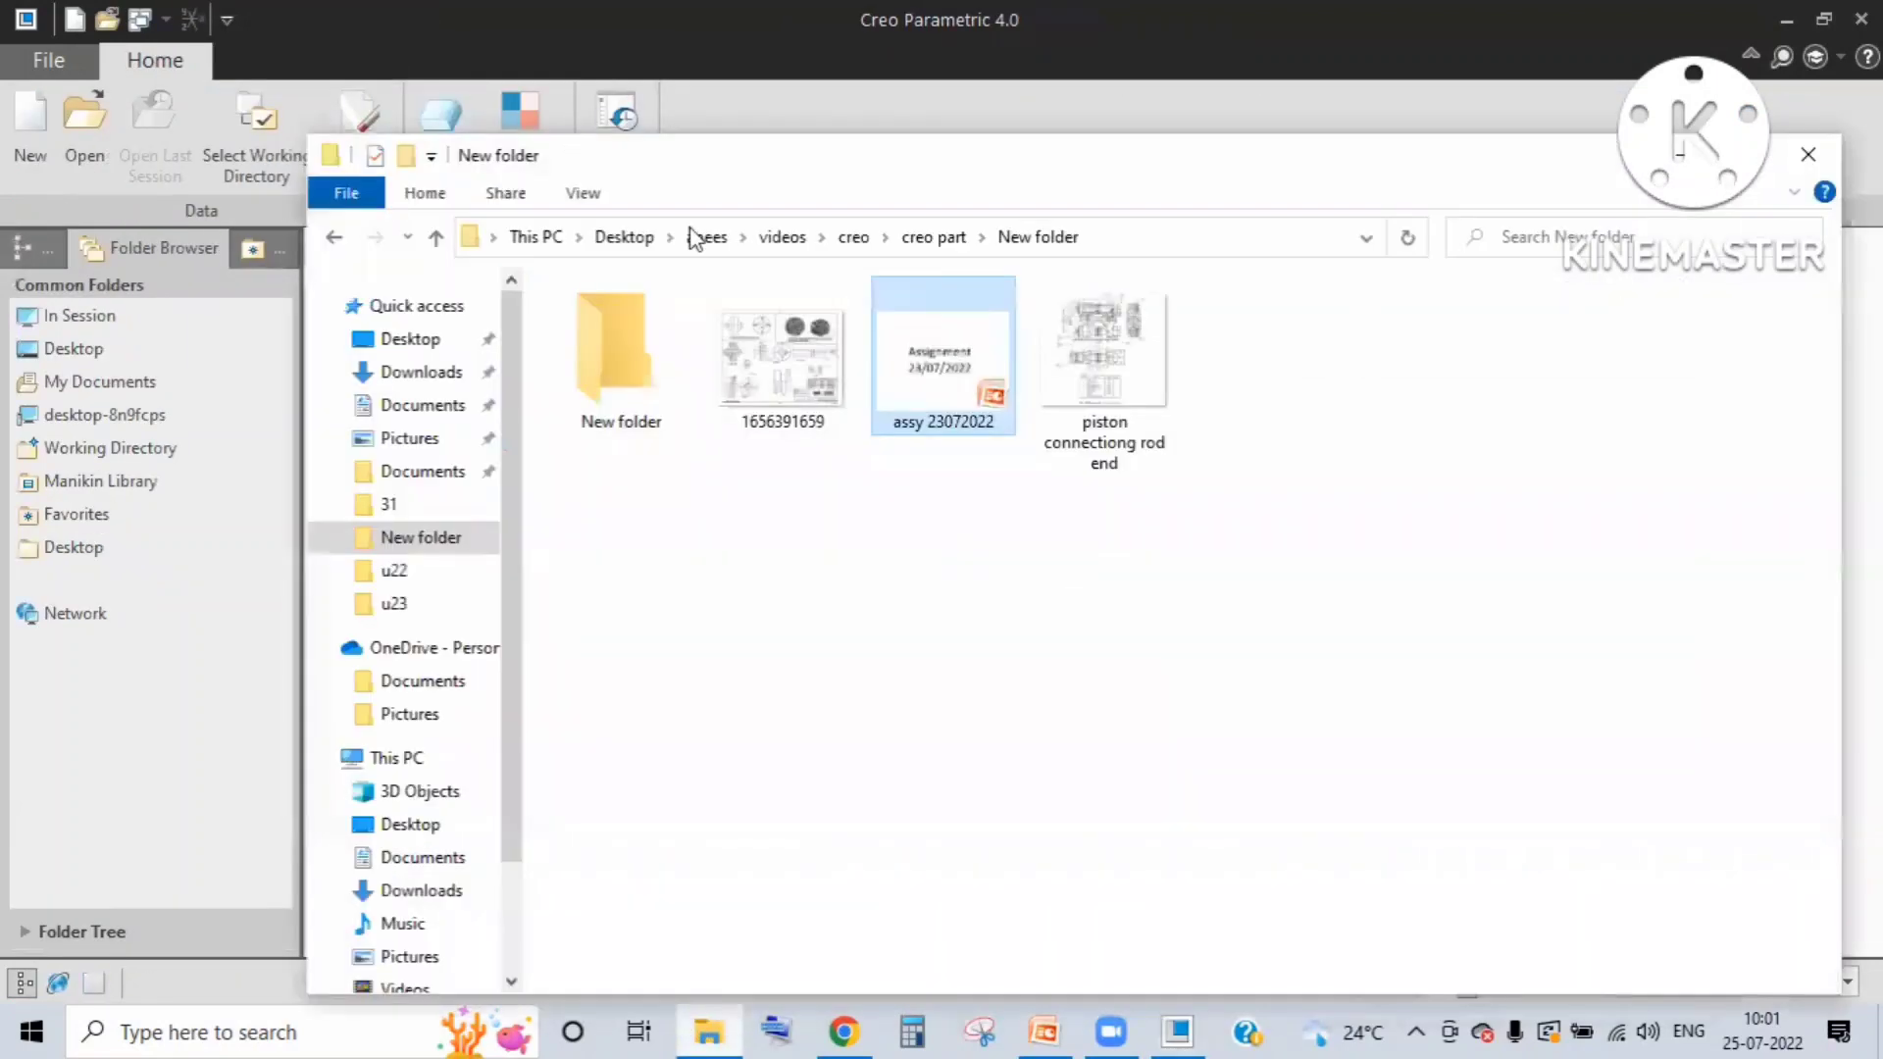
click(931, 237)
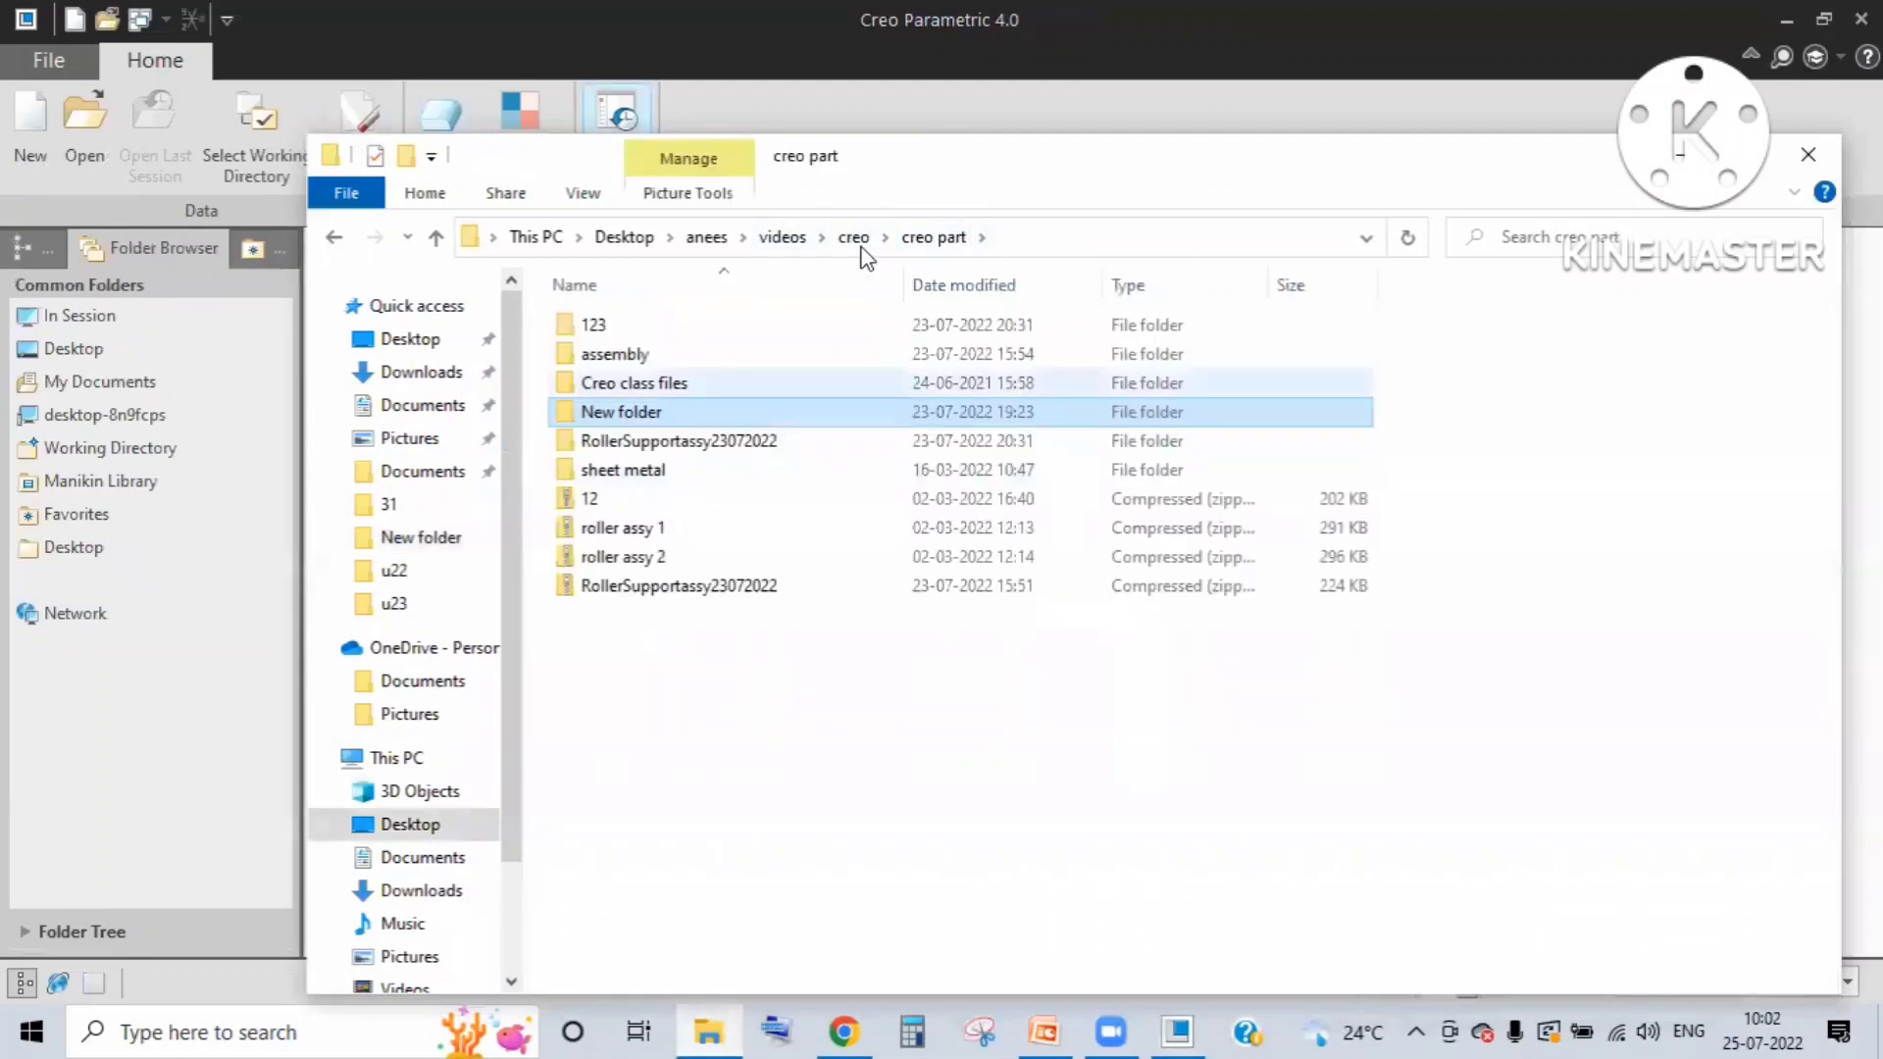
click(852, 237)
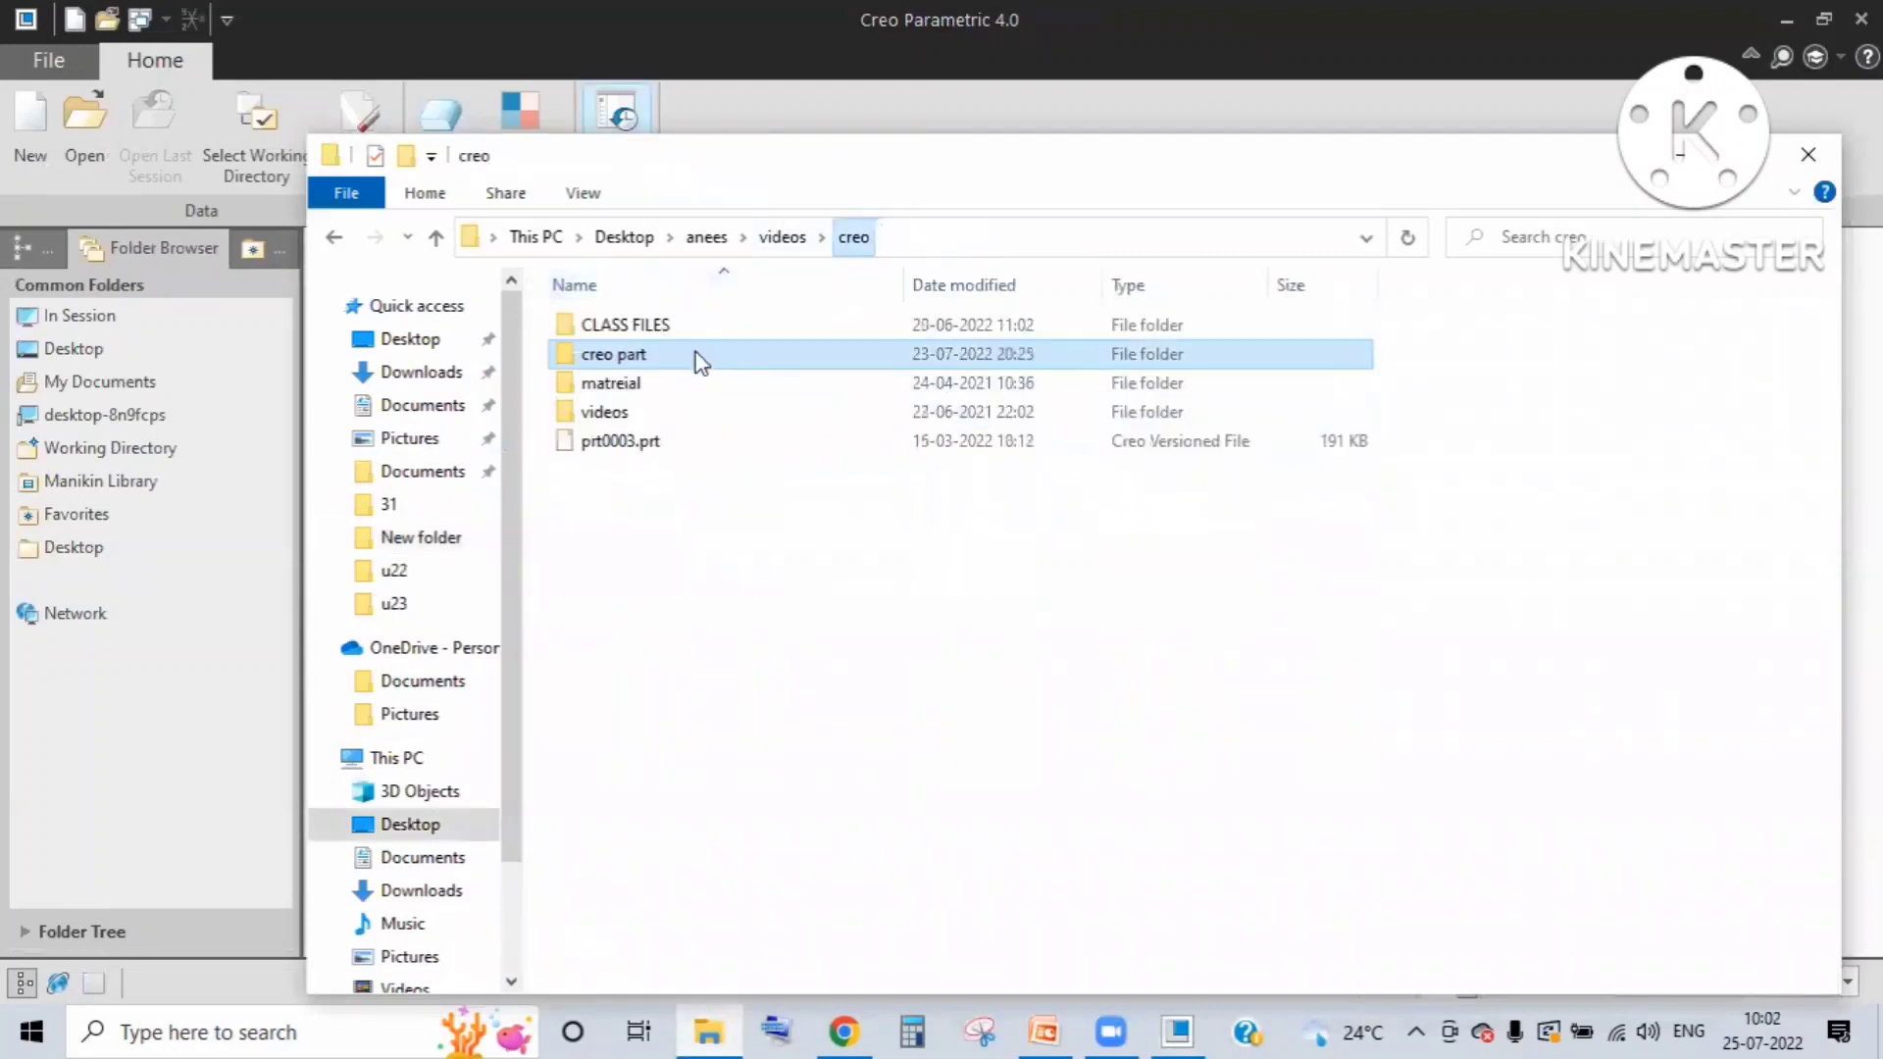
click(782, 237)
double_click(642, 530)
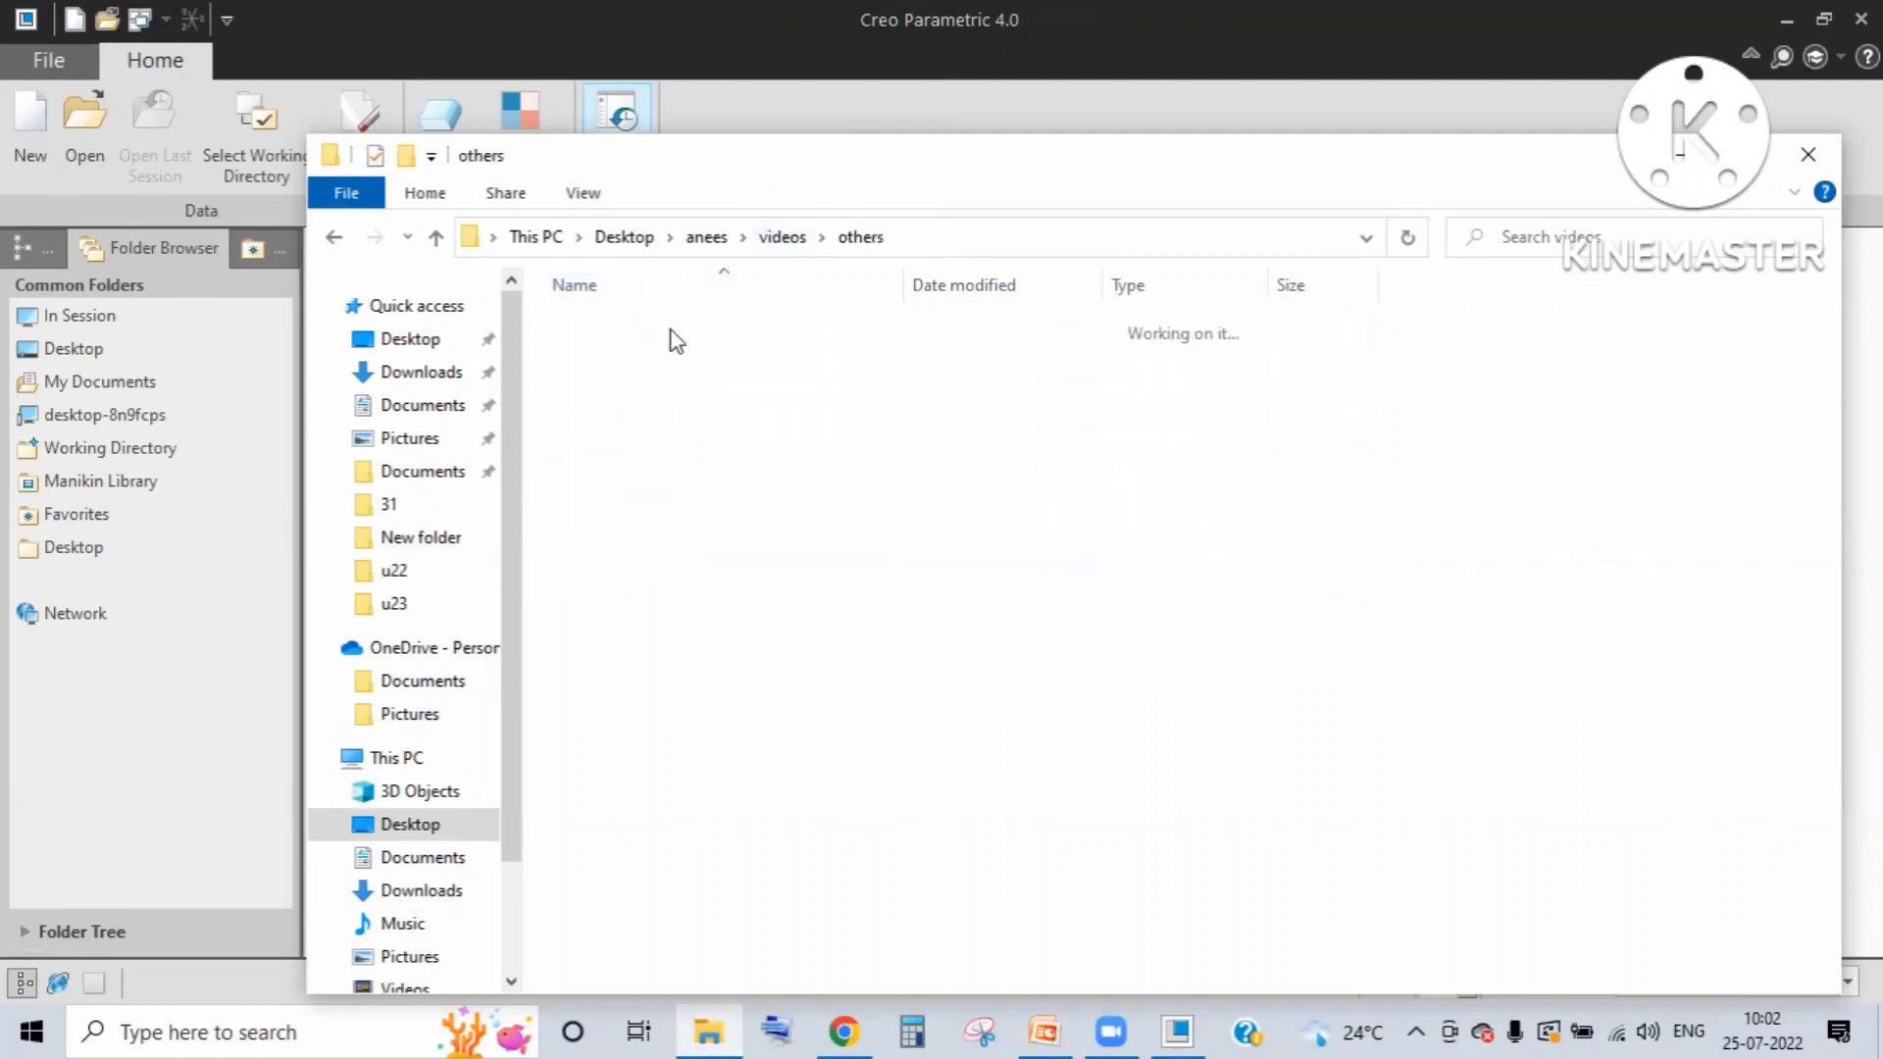
double_click(666, 356)
double_click(660, 354)
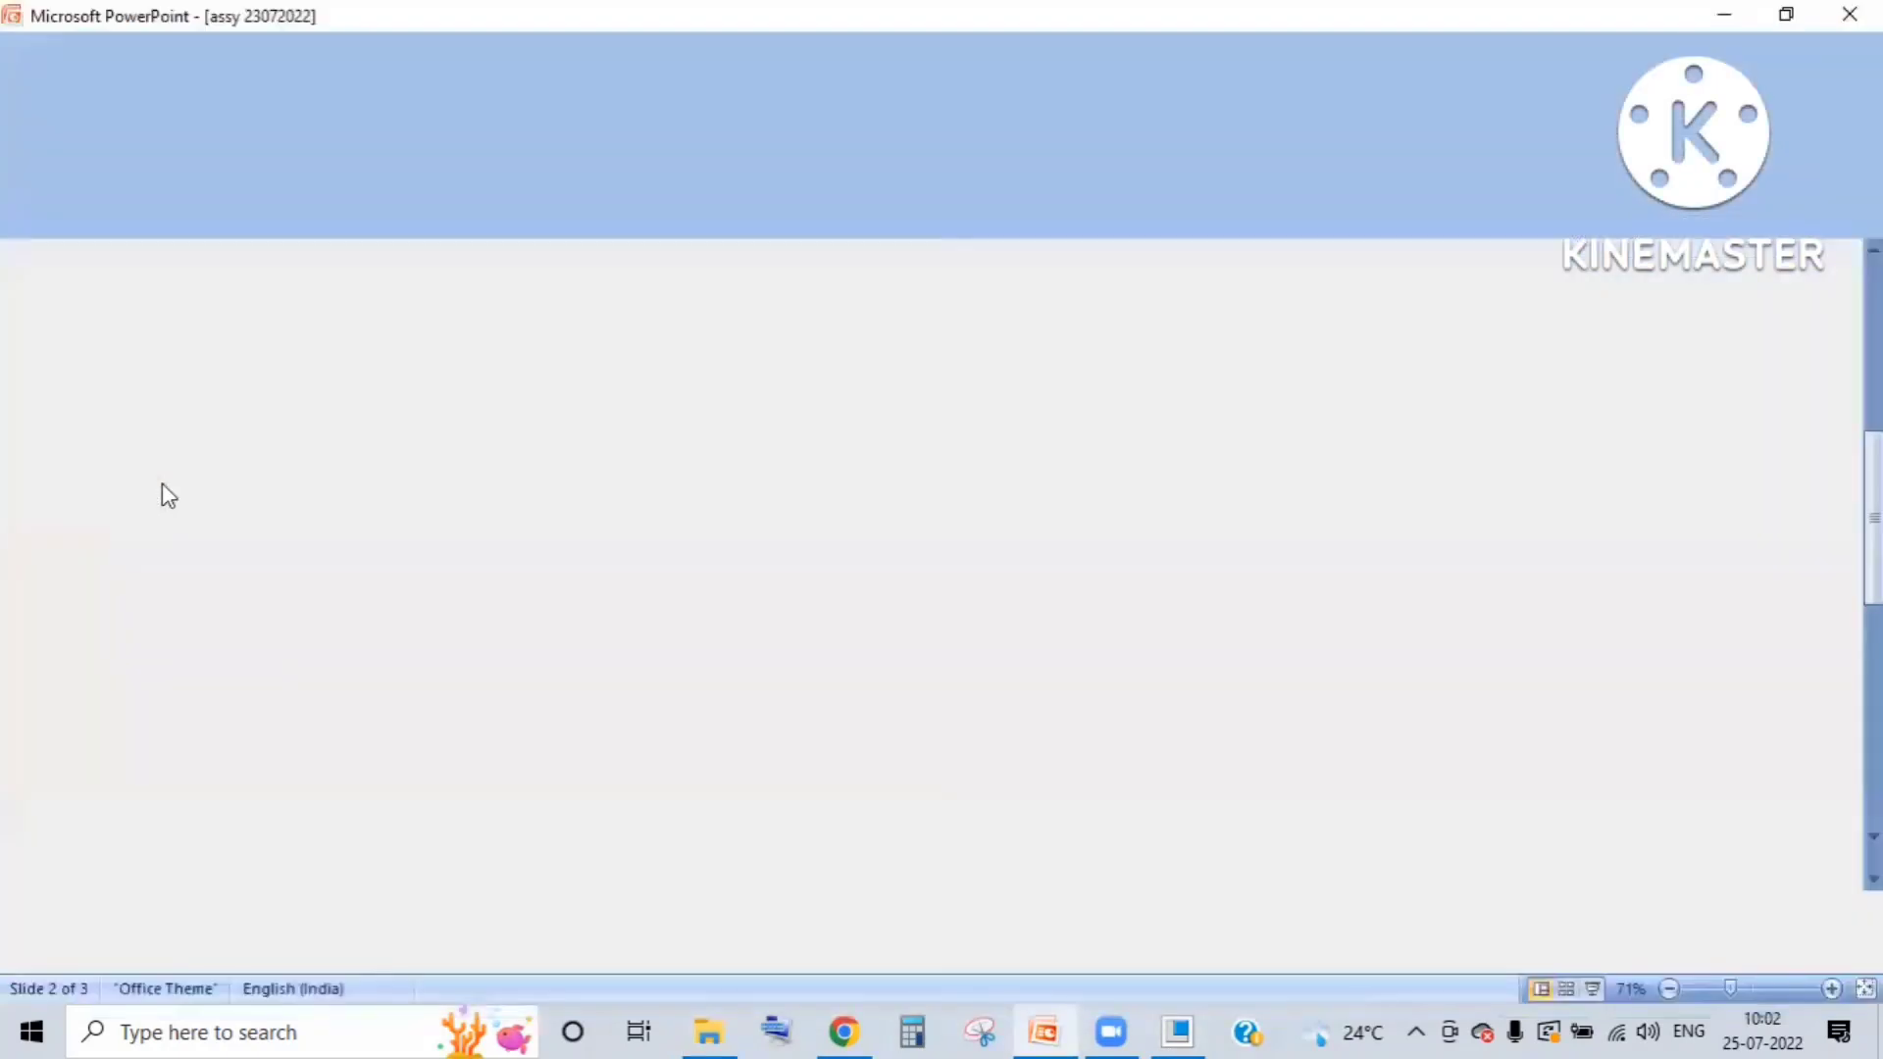
Step: View the Sheet metal thickness slide, and minimize the presentation and folder windows to return to Creo Parametric
key(Down)
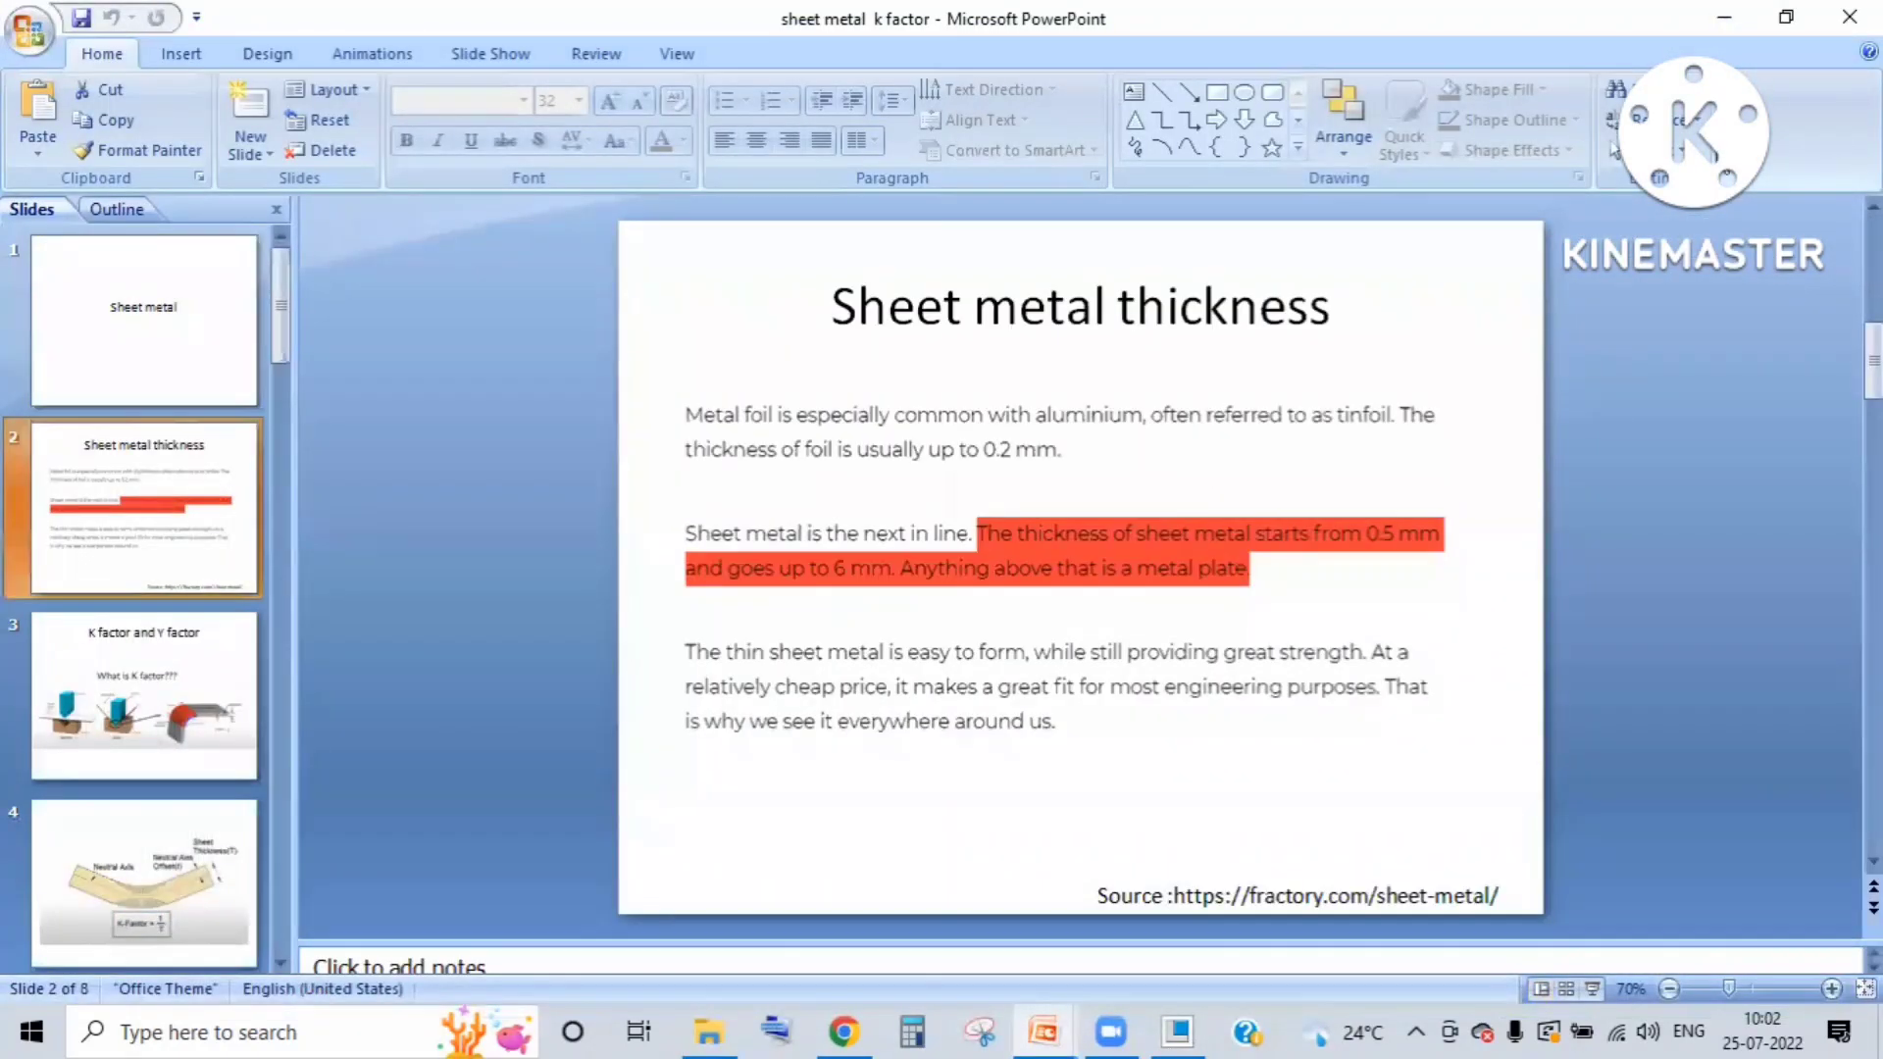
click(1723, 36)
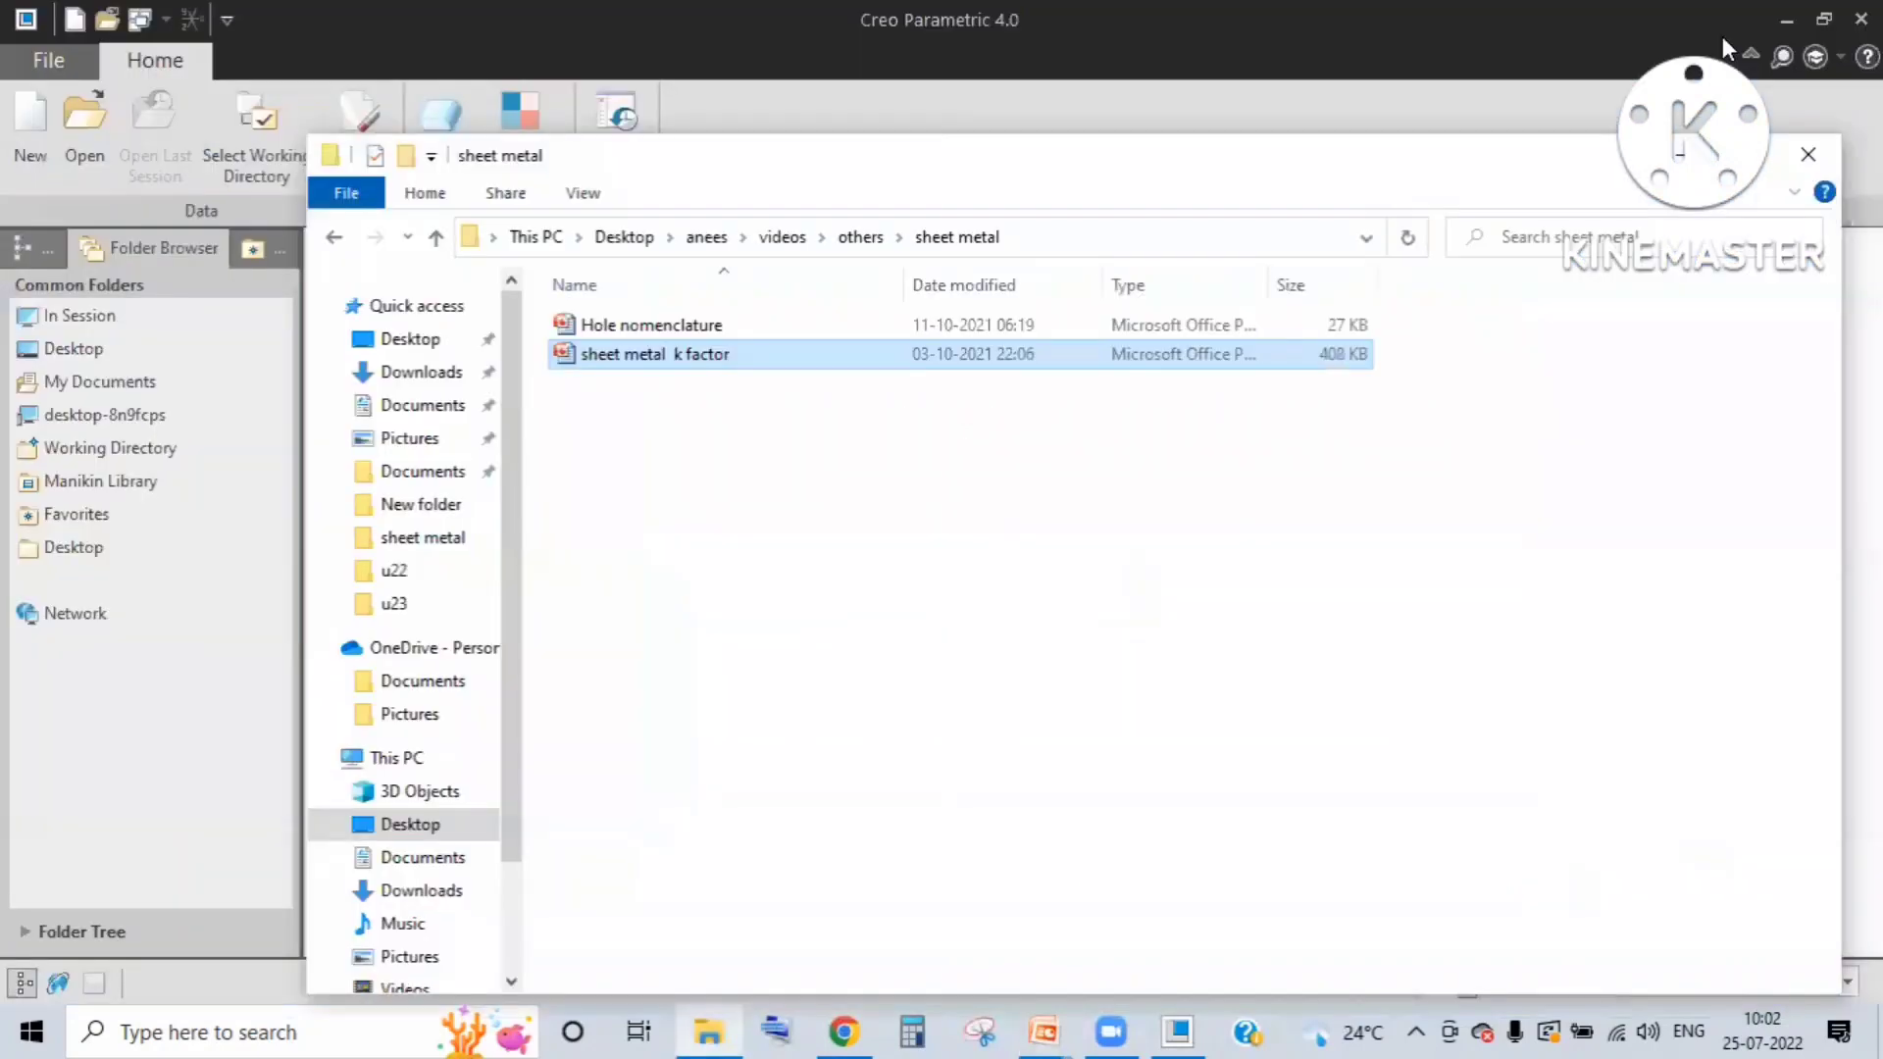
click(1722, 37)
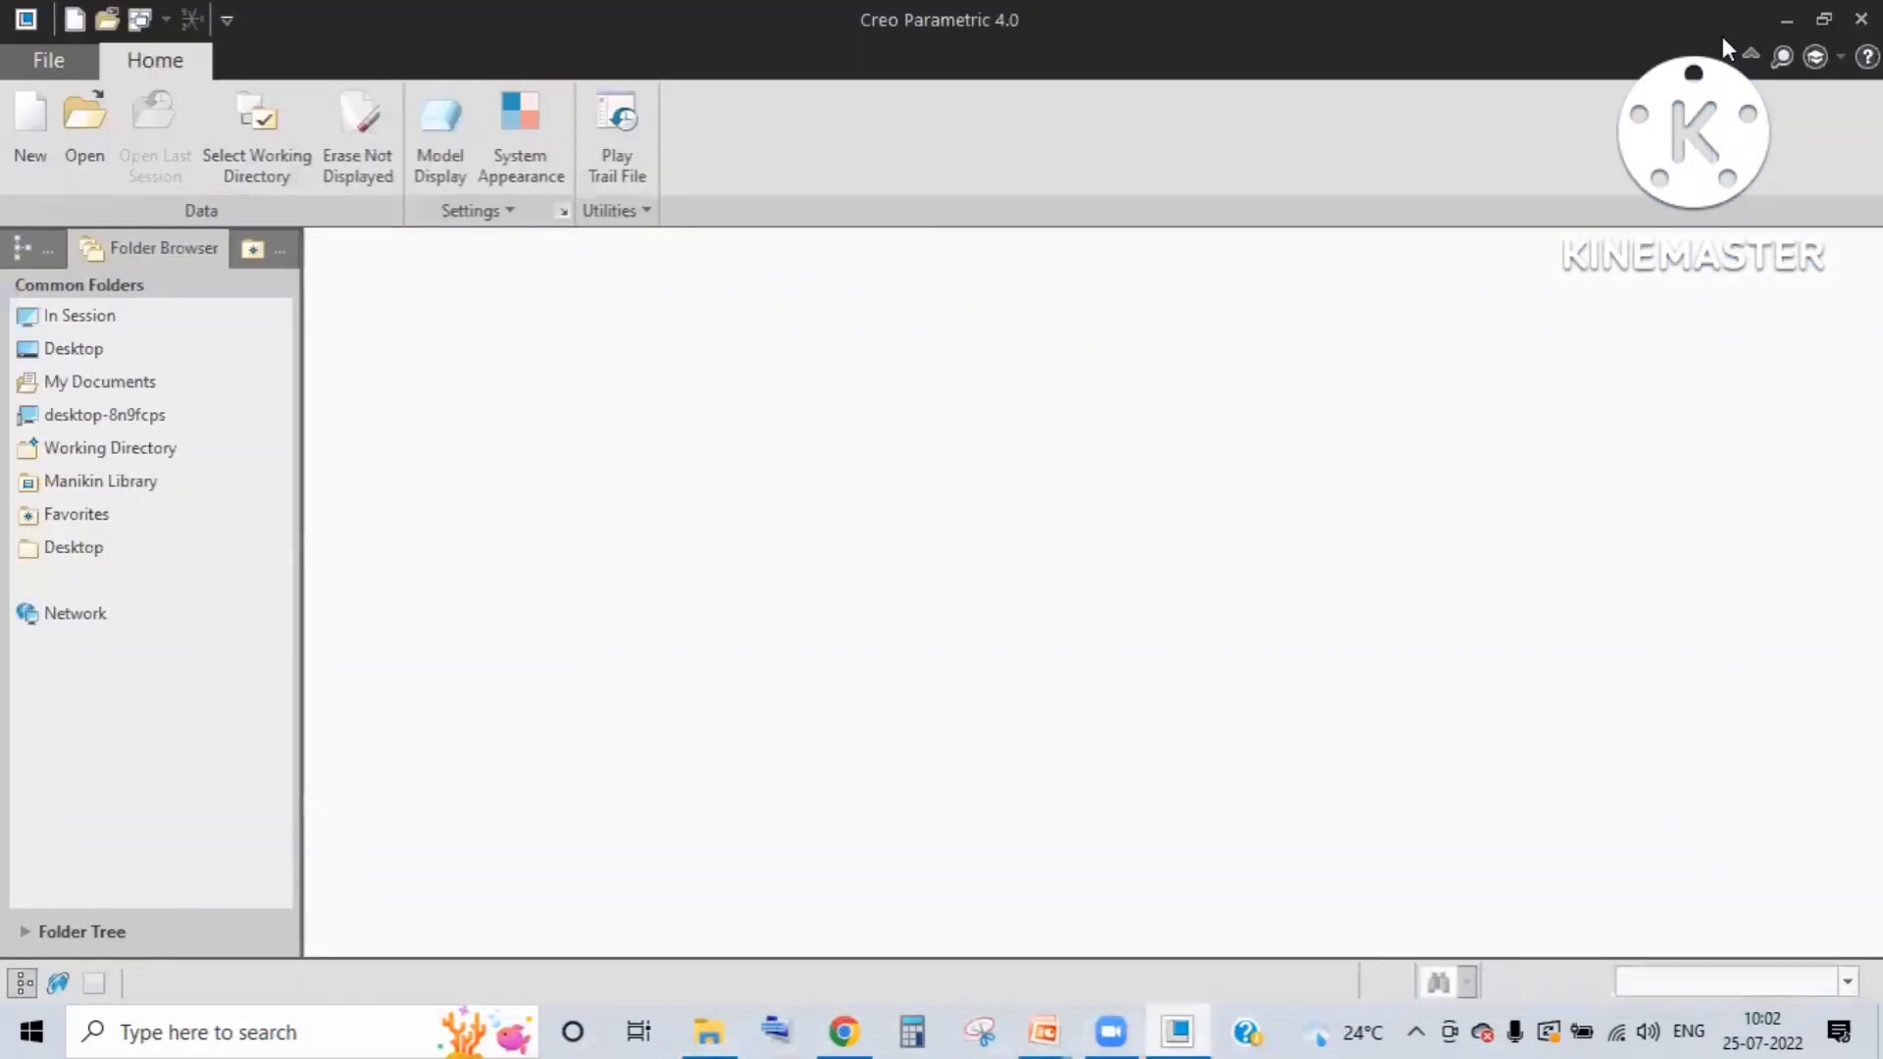